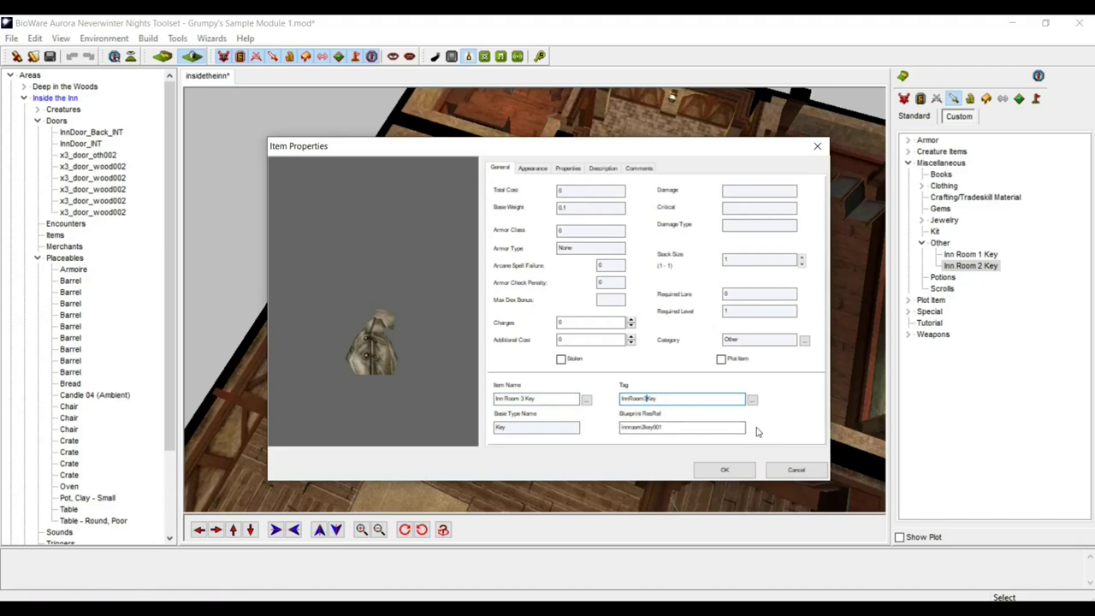
- Give the Inn Room 3 Key the tag InnRoom3Key and save the item properties
key(Tab)
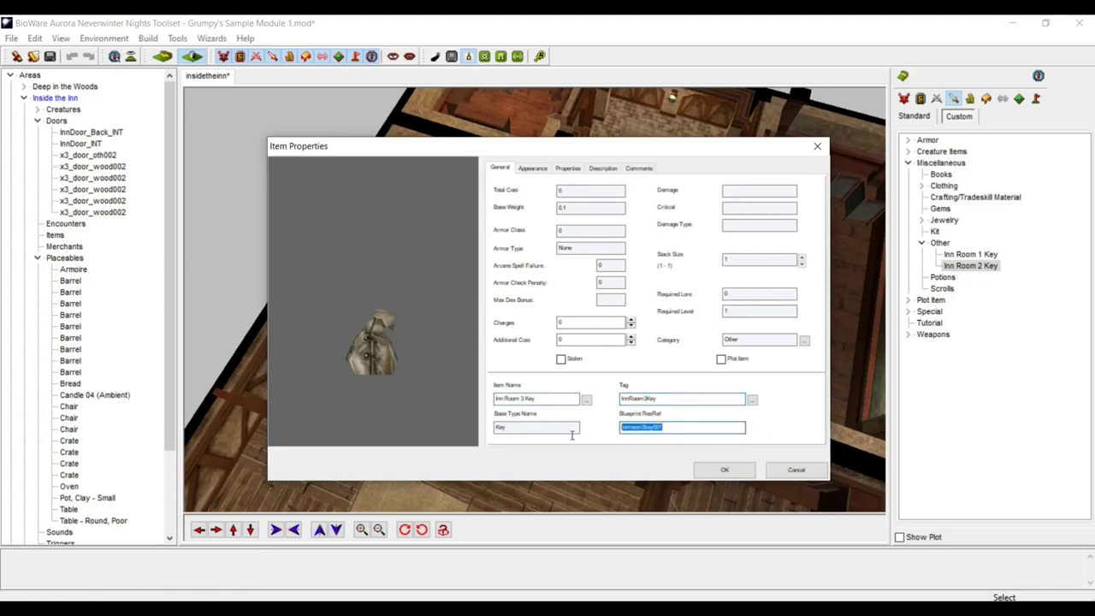
text(innroom3key)
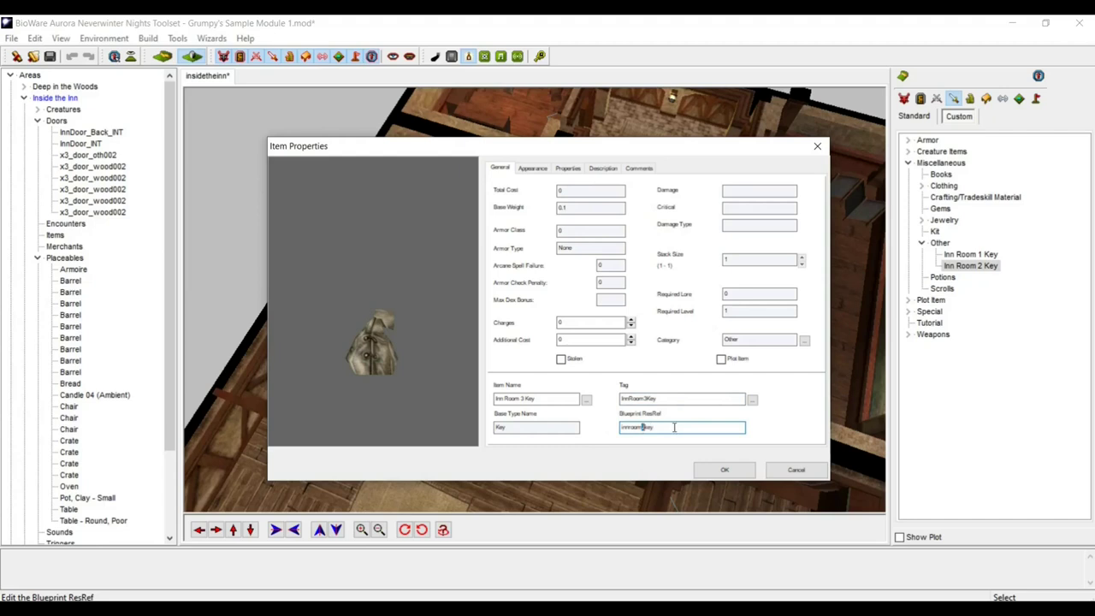
text(3)
click(724, 471)
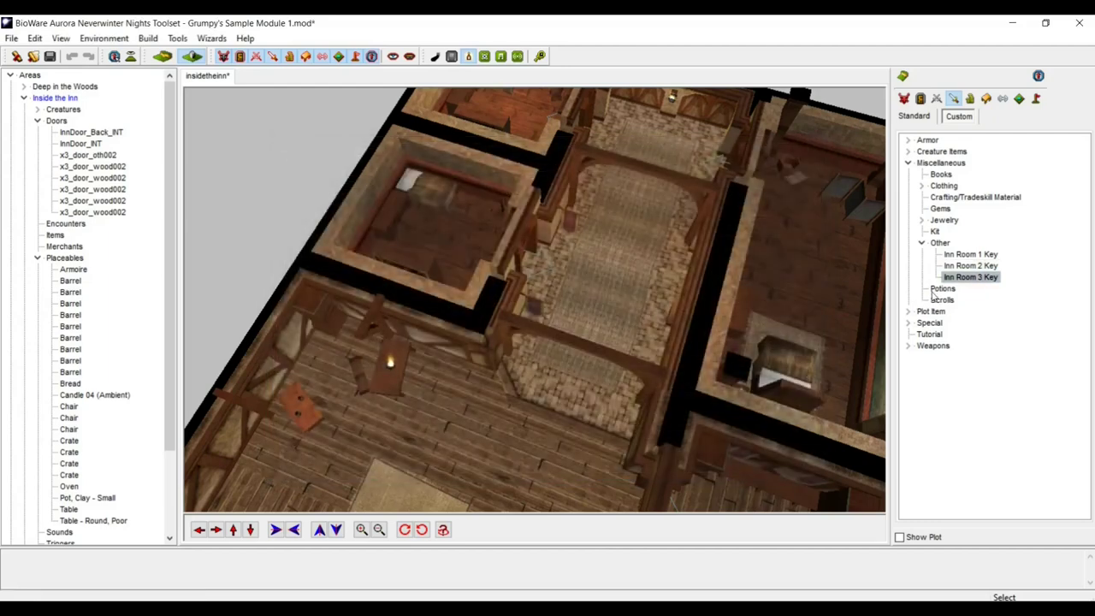
click(961, 255)
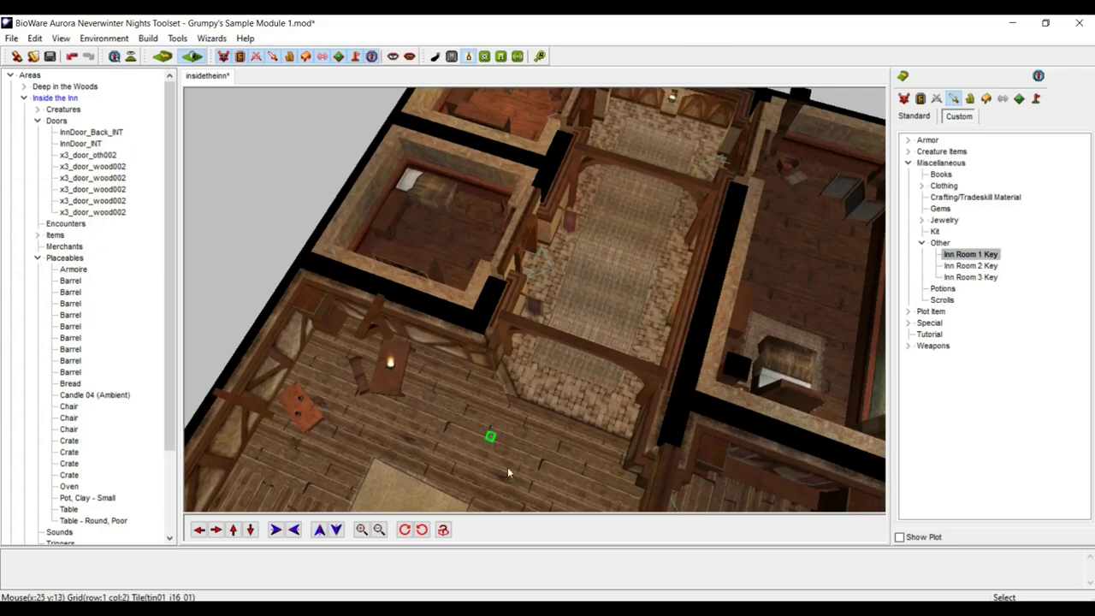
scroll(510, 469, up, 5)
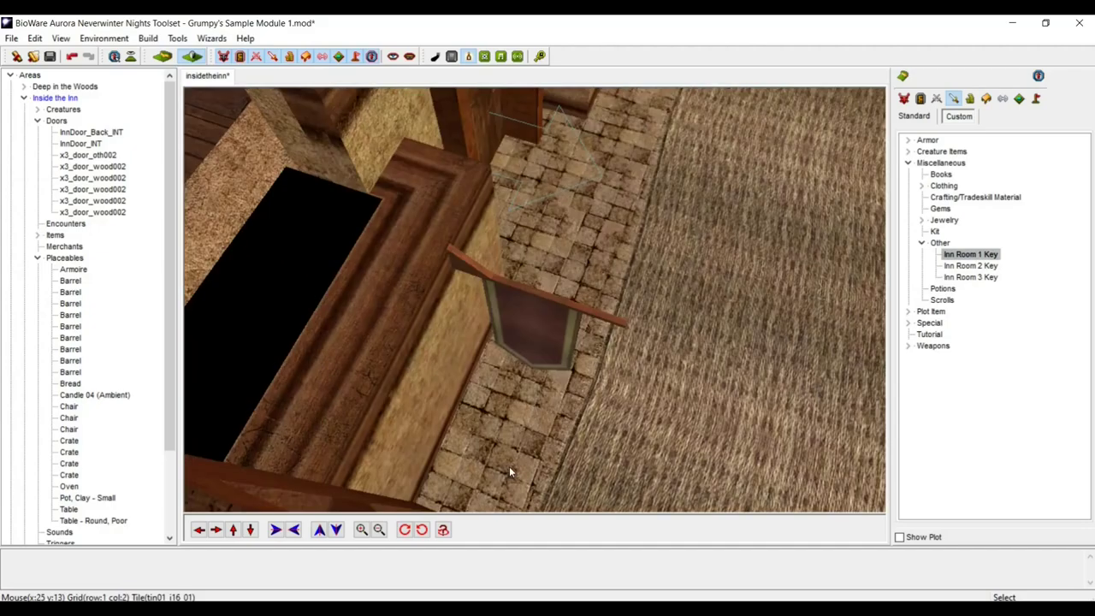
click(250, 531)
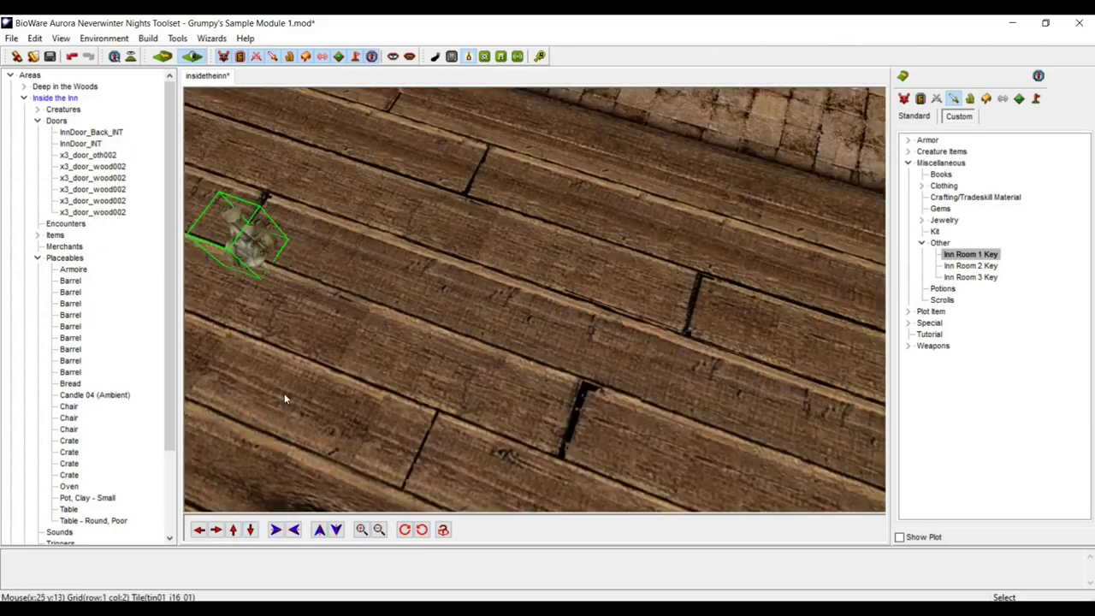
click(244, 250)
right_click(246, 250)
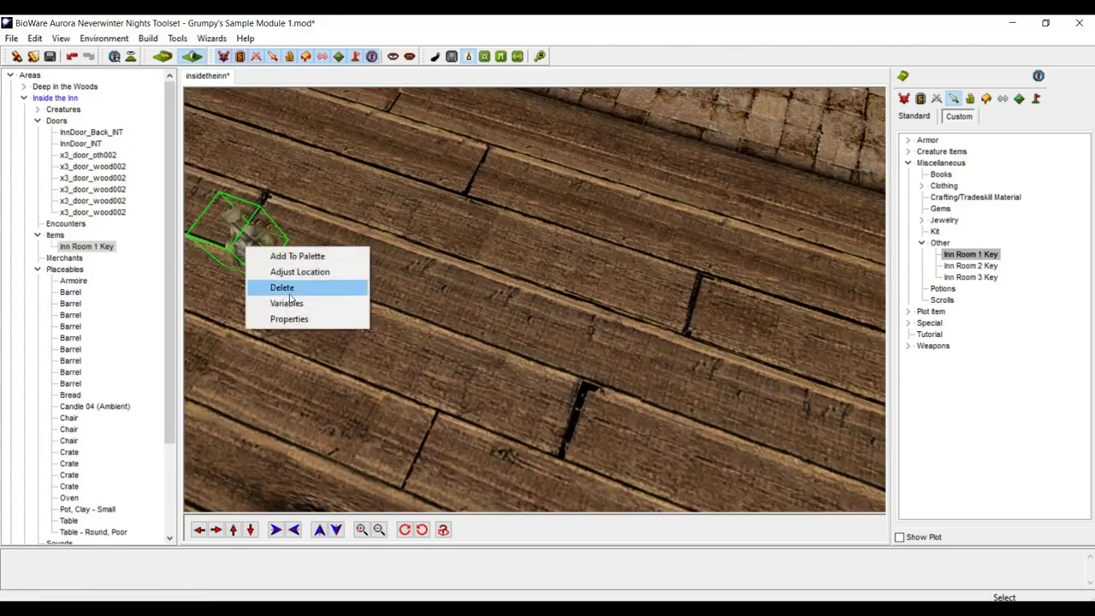
click(282, 287)
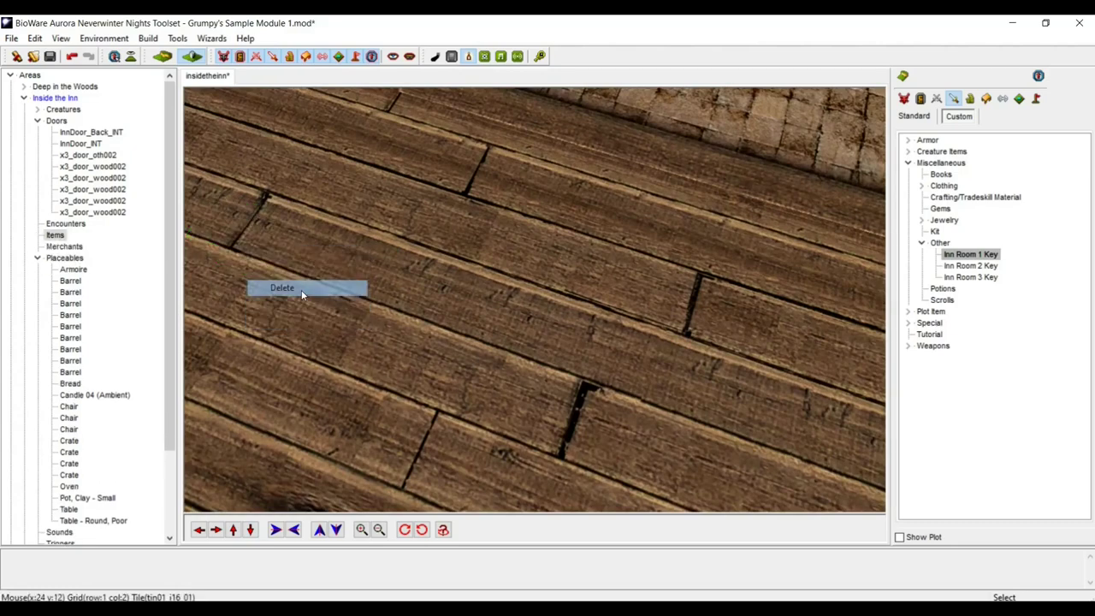
scroll(462, 352, down, 10)
scroll(462, 359, up, 5)
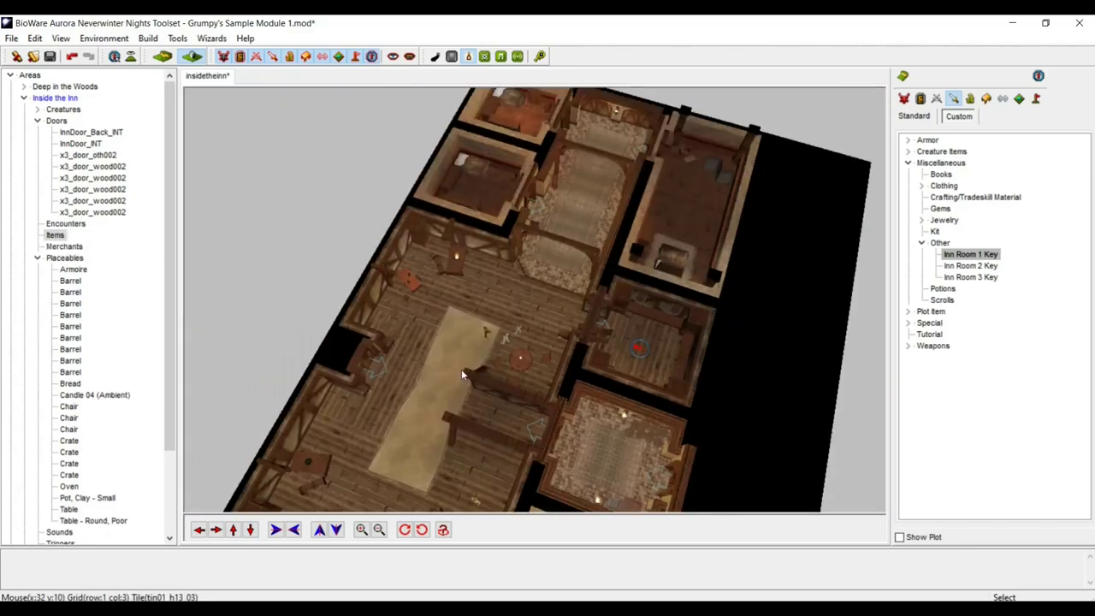
middle_drag(466, 315, 584, 321)
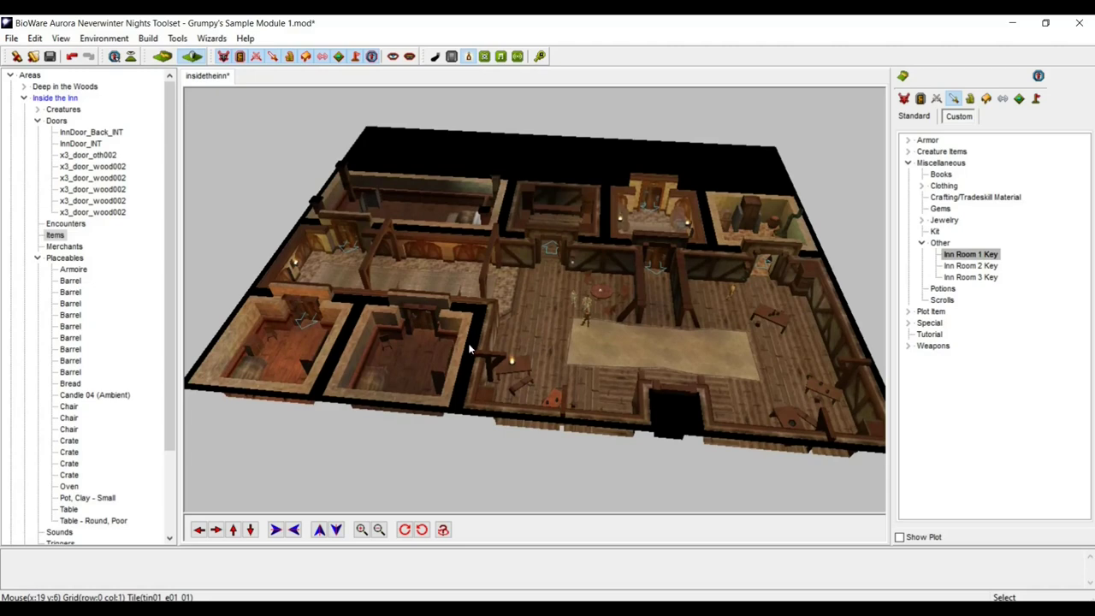
click(215, 529)
click(216, 529)
scroll(286, 490, up, 5)
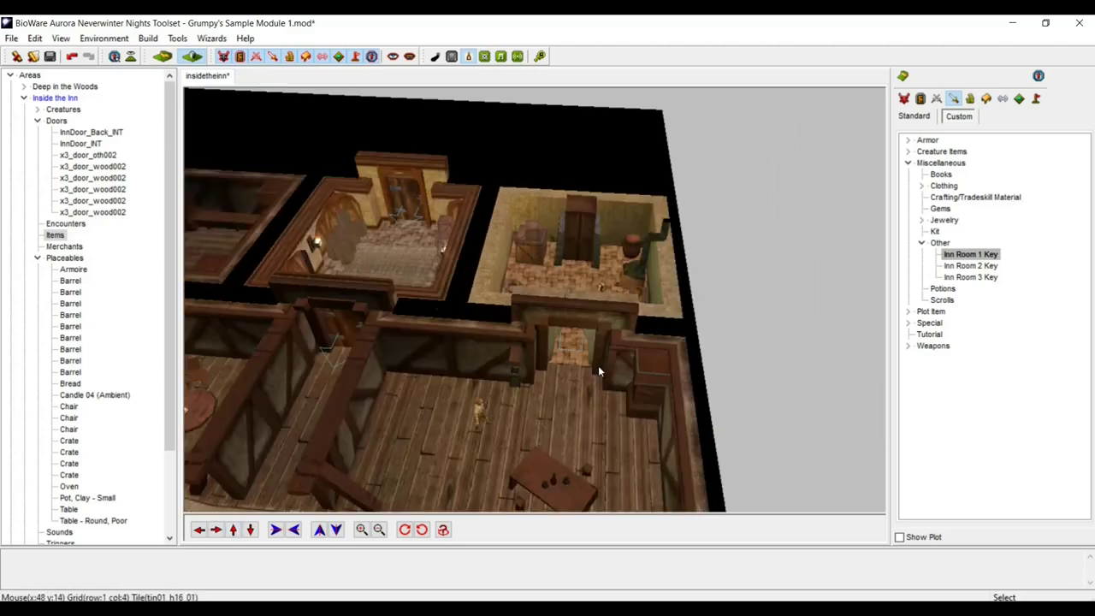
scroll(297, 478, up, 4)
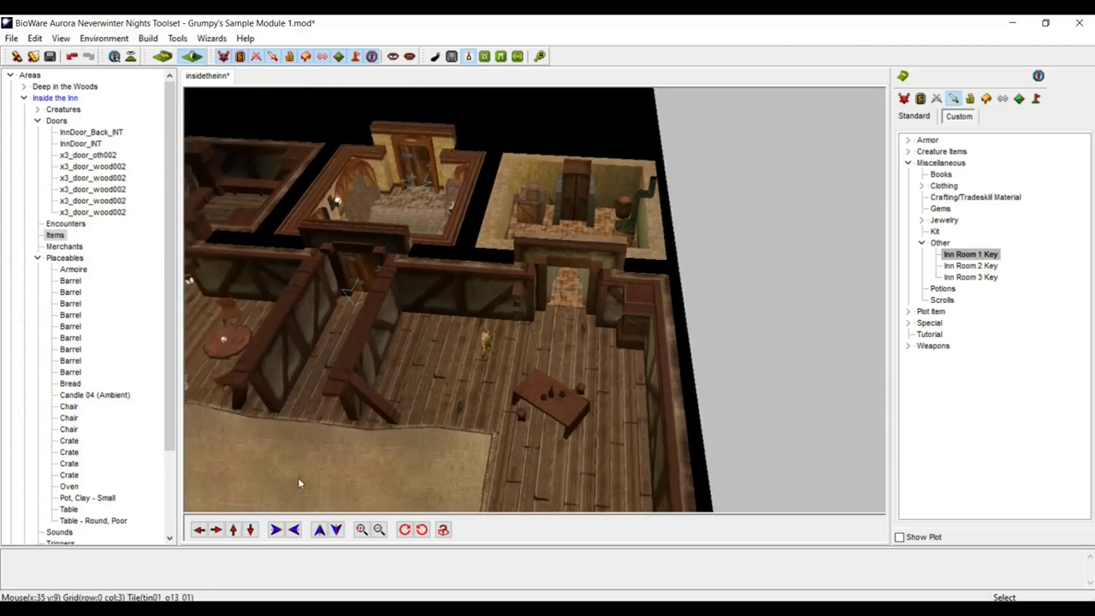
scroll(401, 407, down, 2)
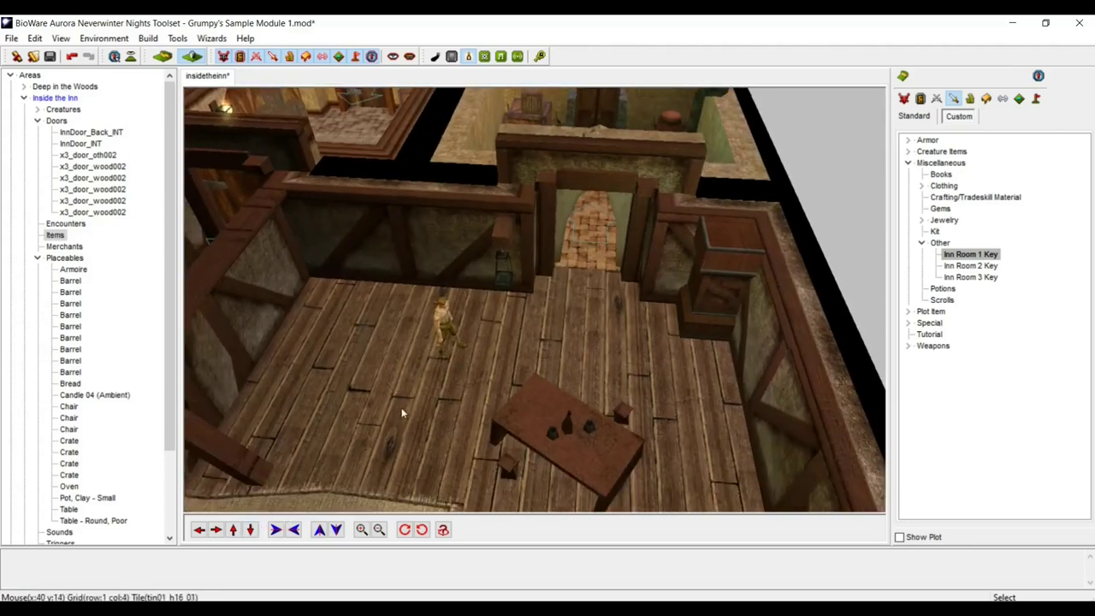
click(445, 320)
- Create a new conversation for the innkeeper and save it as innkkepercnv1
right_click(445, 321)
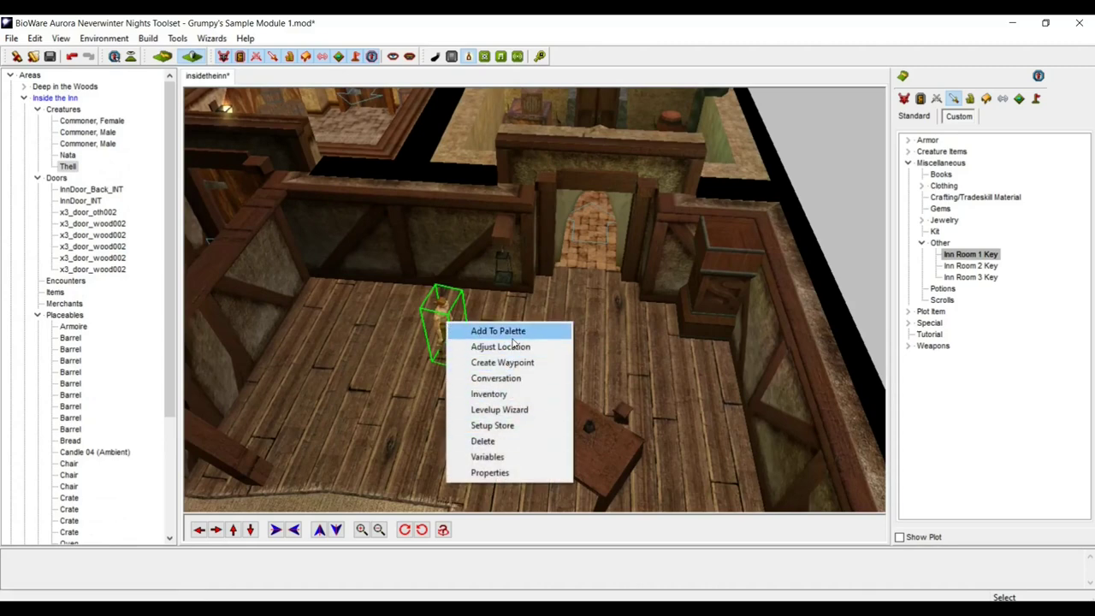
click(508, 380)
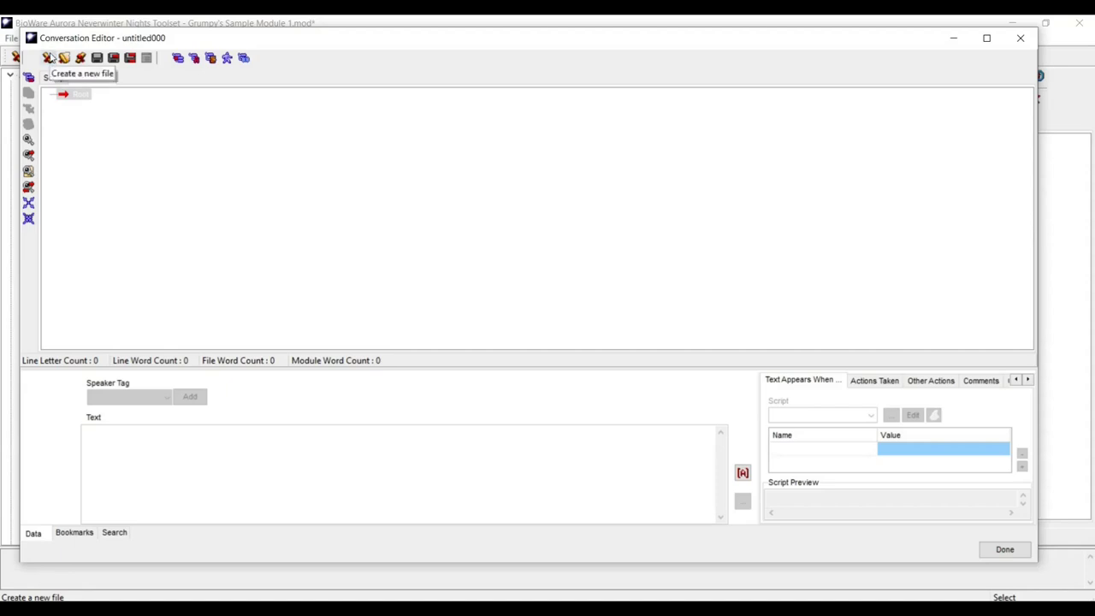
click(114, 58)
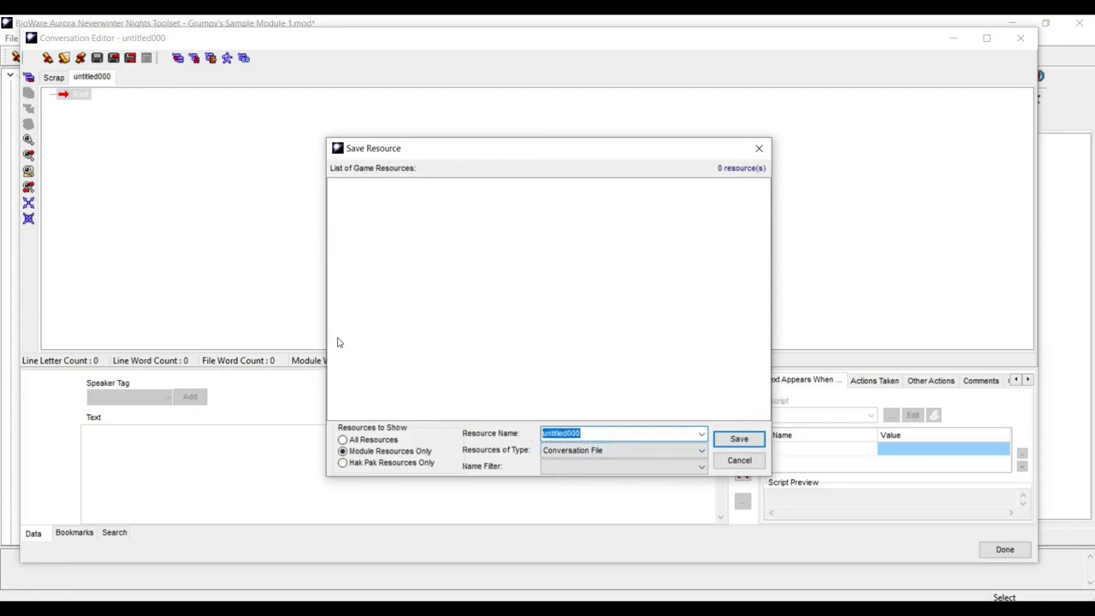
key(BackSpace)
text(innkeepercnv1)
click(739, 439)
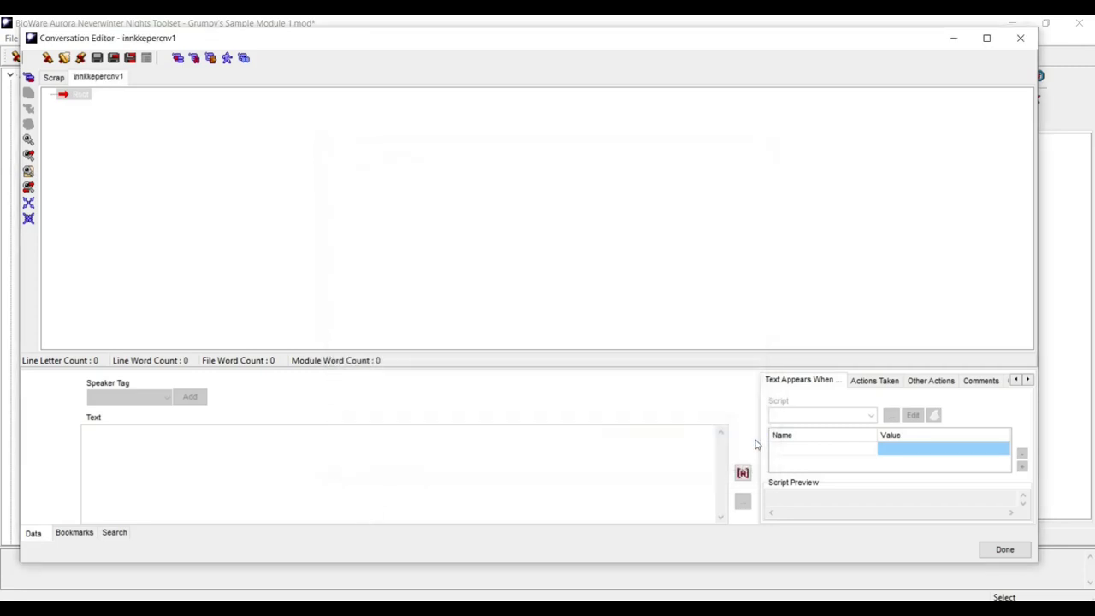
- Add the NPC greeting 'Well, Hello,' under the conversation's Root node
click(79, 94)
right_click(82, 97)
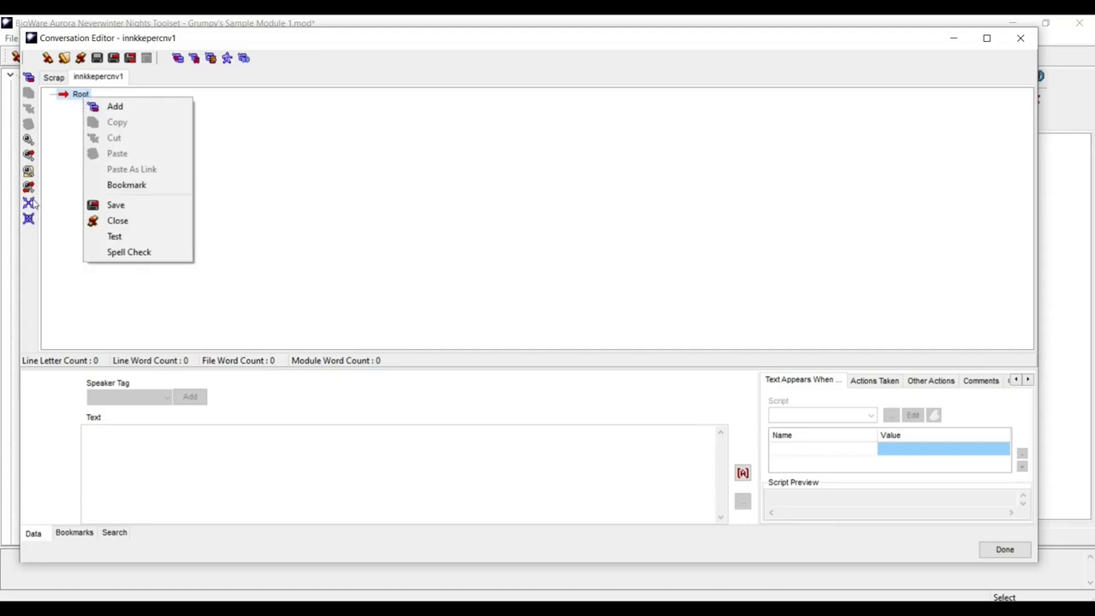
click(206, 110)
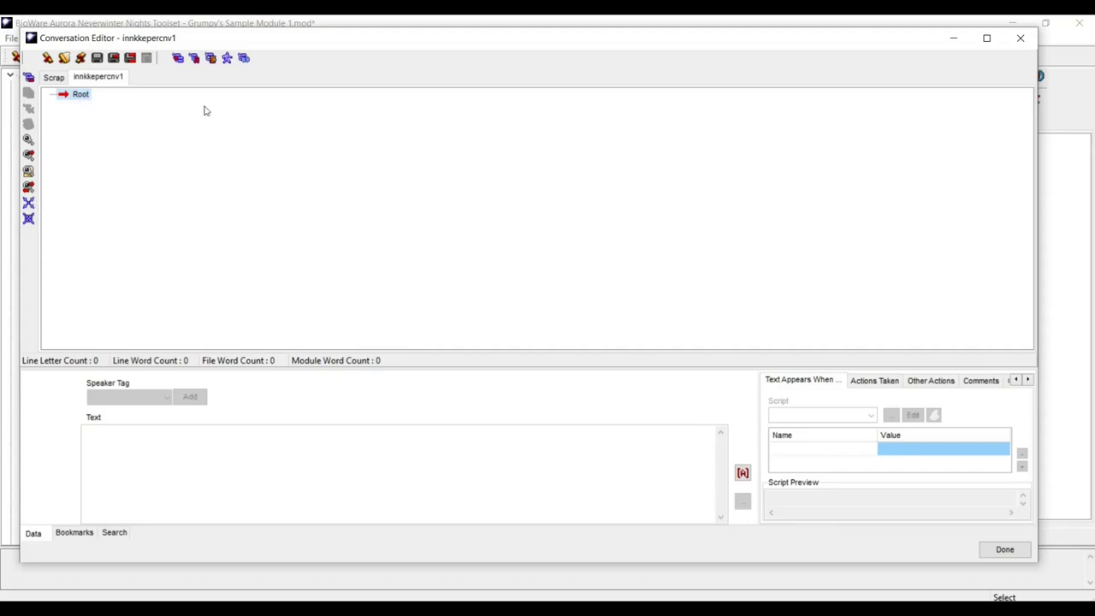
right_click(85, 96)
click(101, 100)
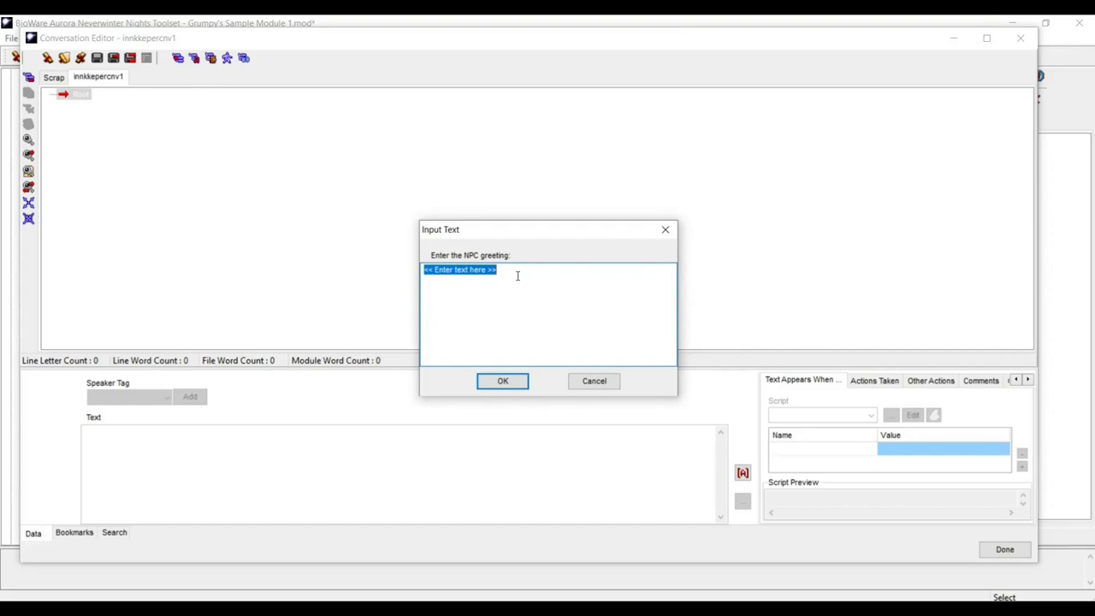
text(Wee)
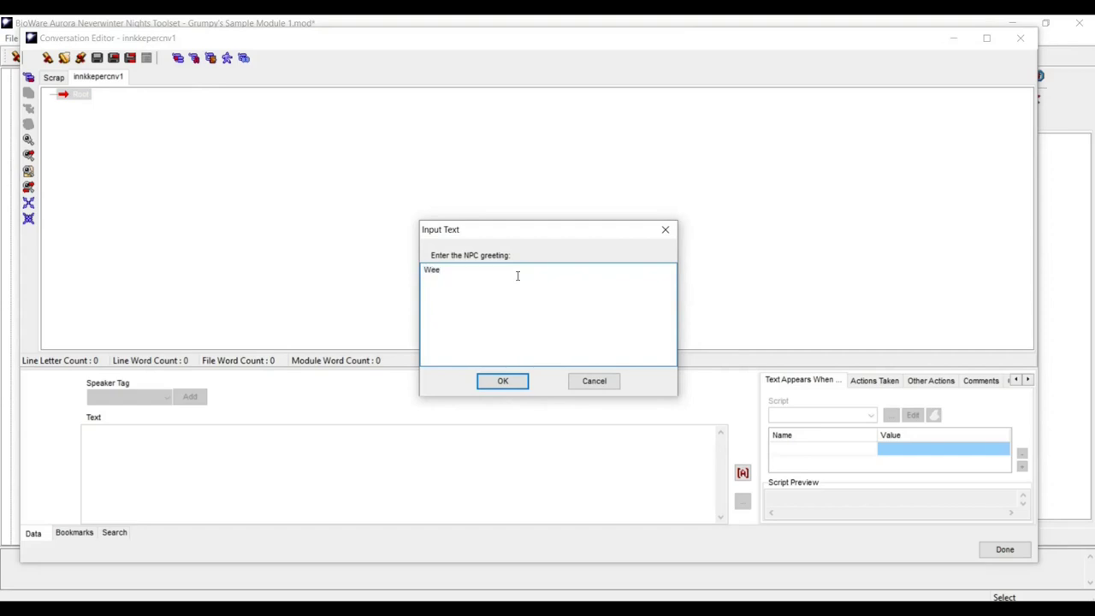
text(l, Hello,)
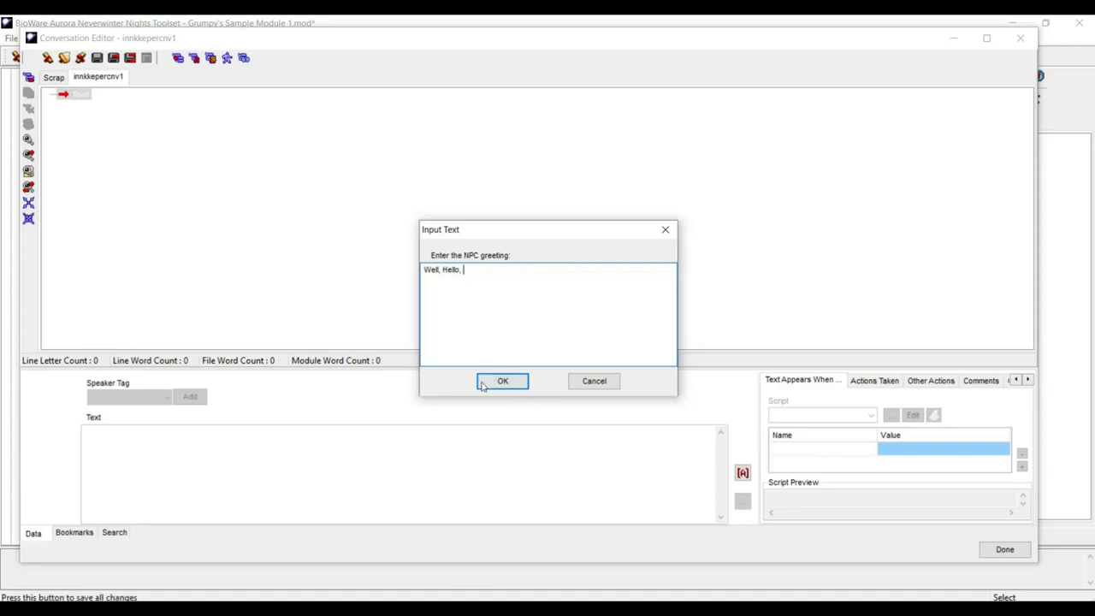
click(486, 382)
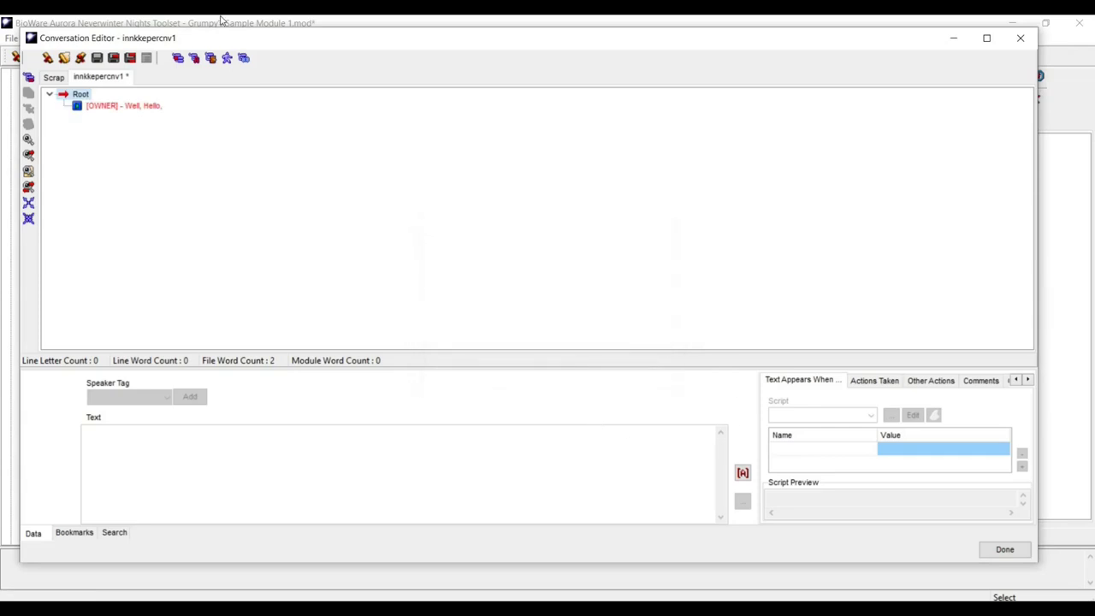
- Insert the <FirstName> token after 'Well, Hello,' in the greeting
click(137, 106)
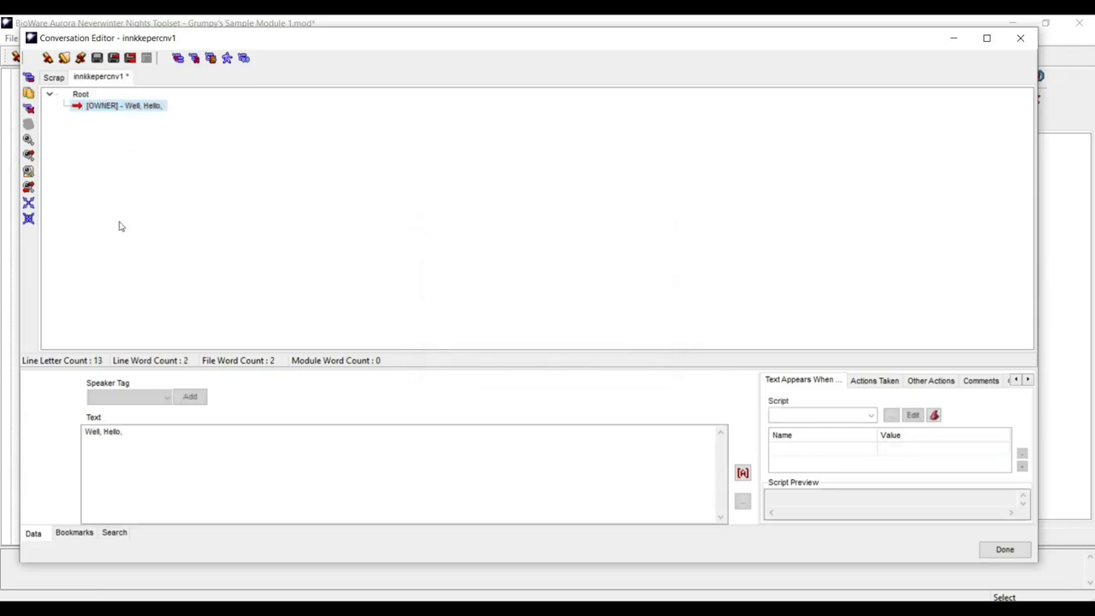
click(159, 433)
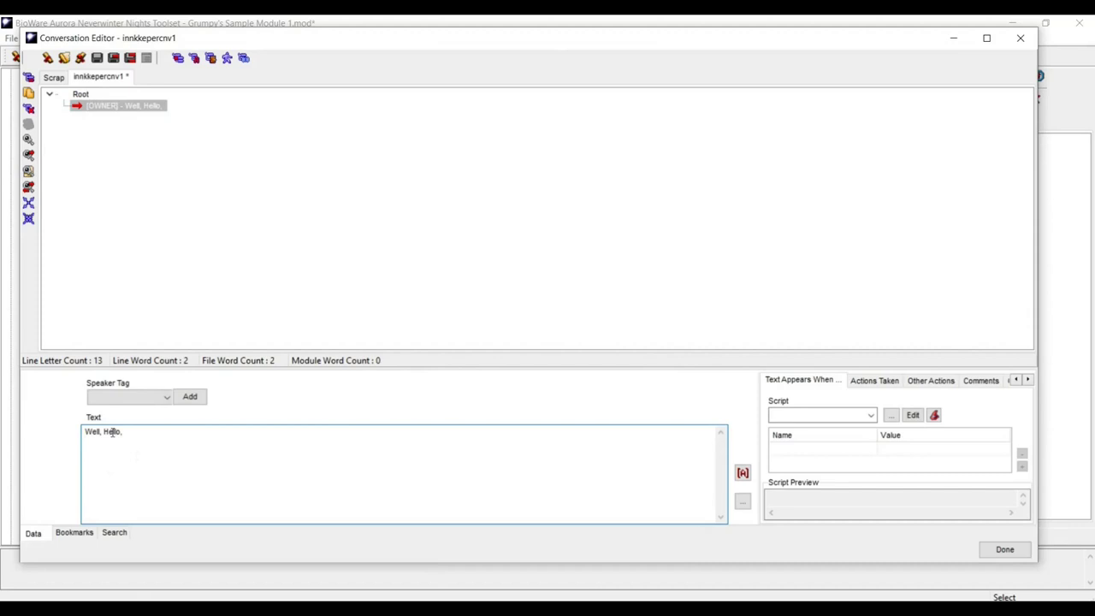
click(743, 475)
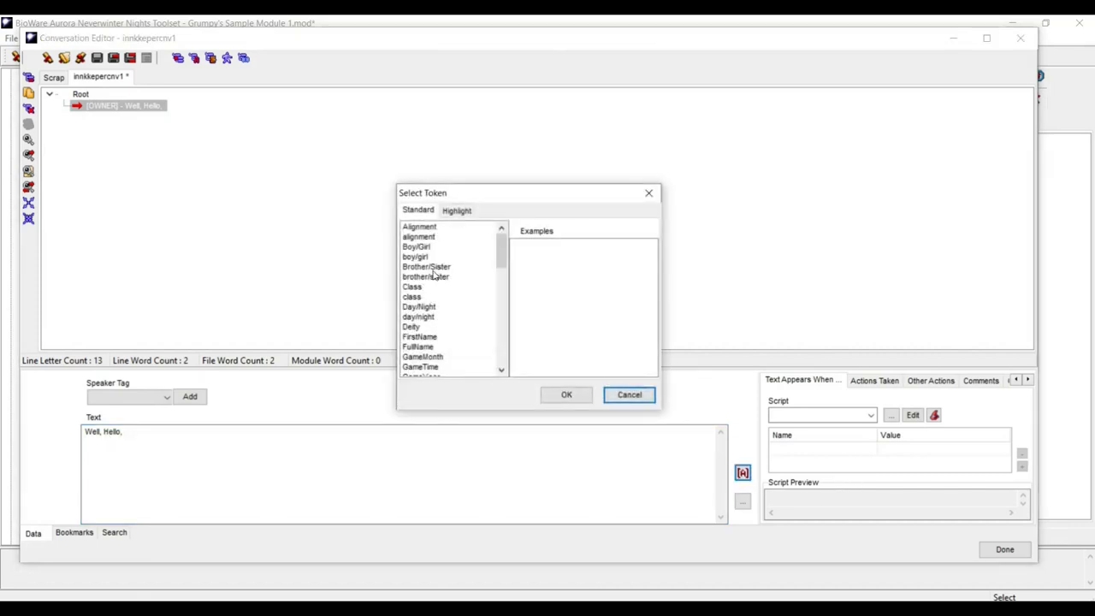
scroll(433, 276, down, 4)
scroll(431, 276, down, 1)
scroll(430, 275, up, 1)
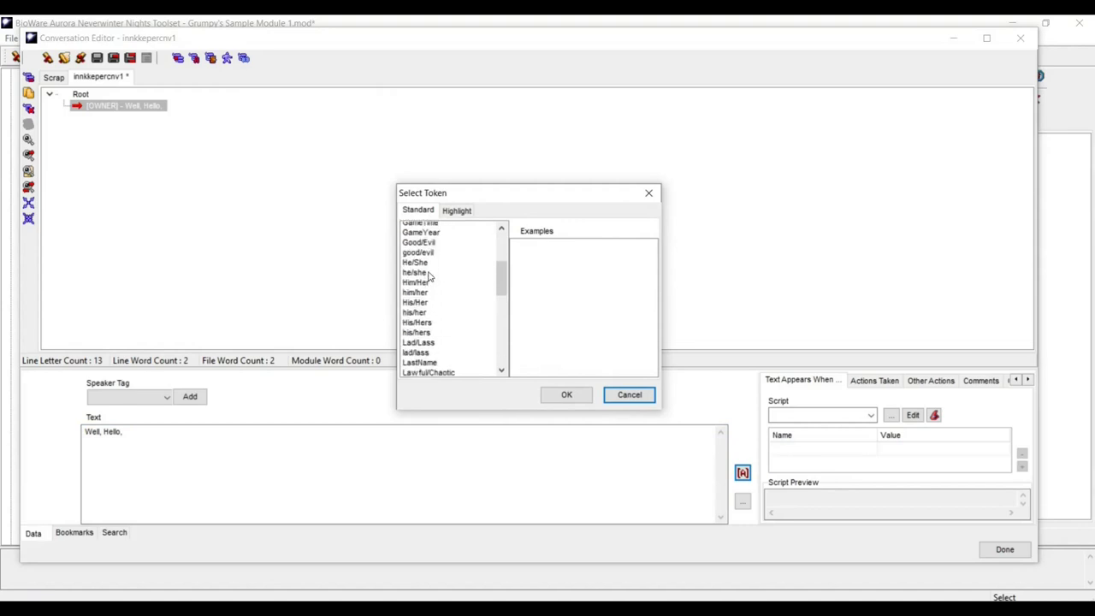
scroll(430, 276, up, 1)
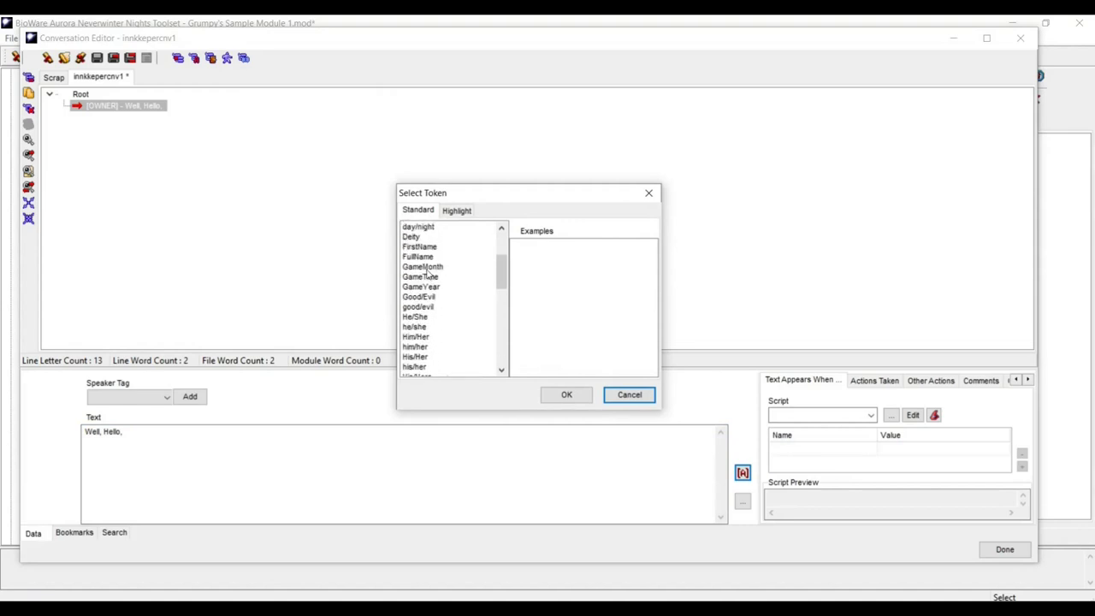
click(421, 248)
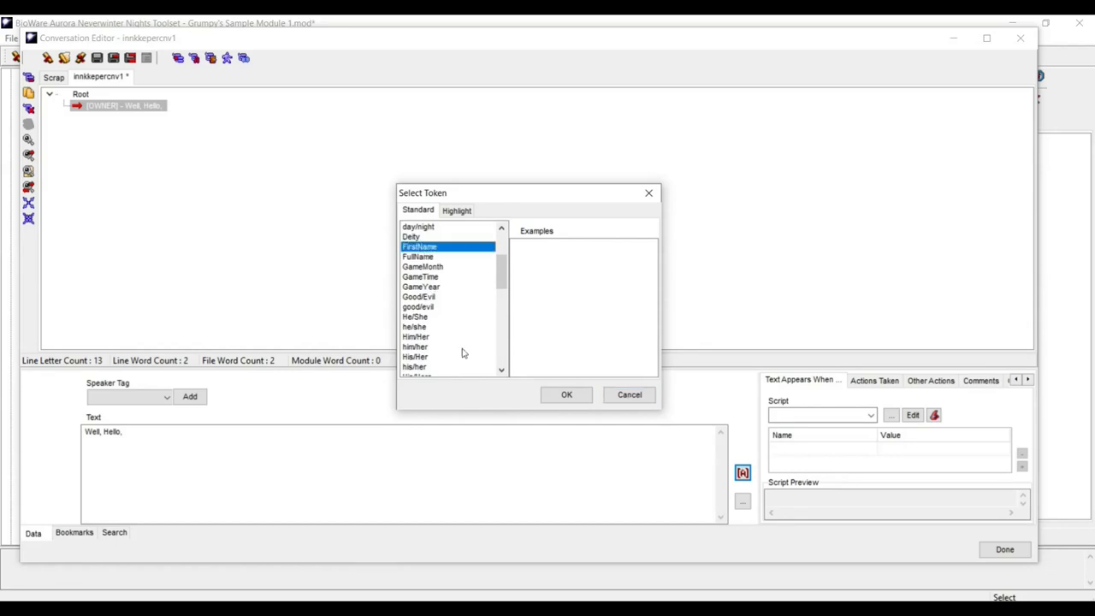
click(568, 395)
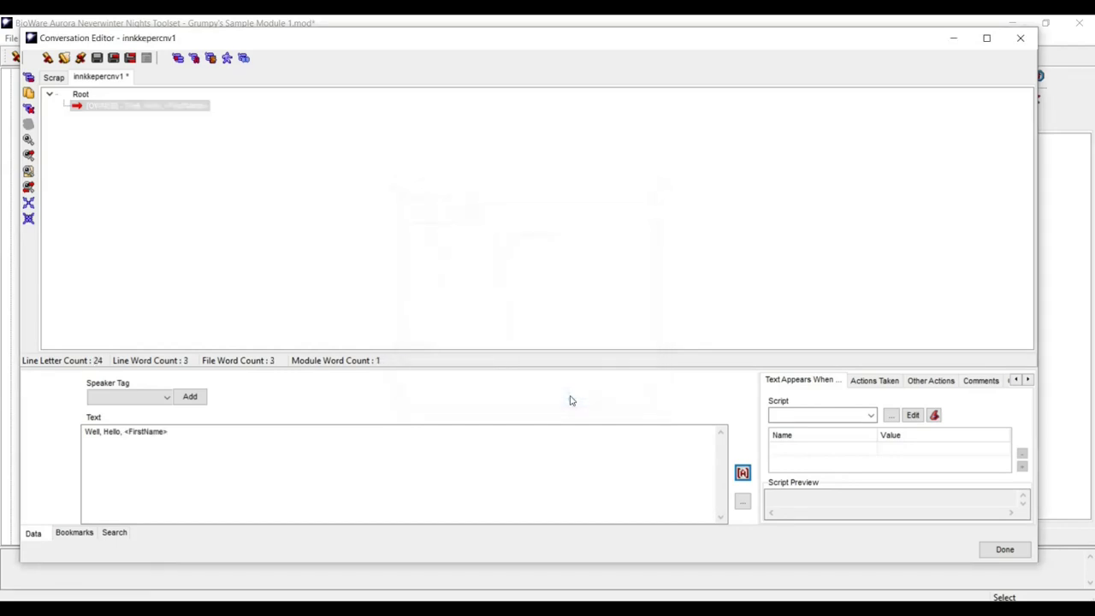
- Continue the greeting with 'I hope your stay here has been pleasant. How can I help you today.'
click(197, 435)
text(, )
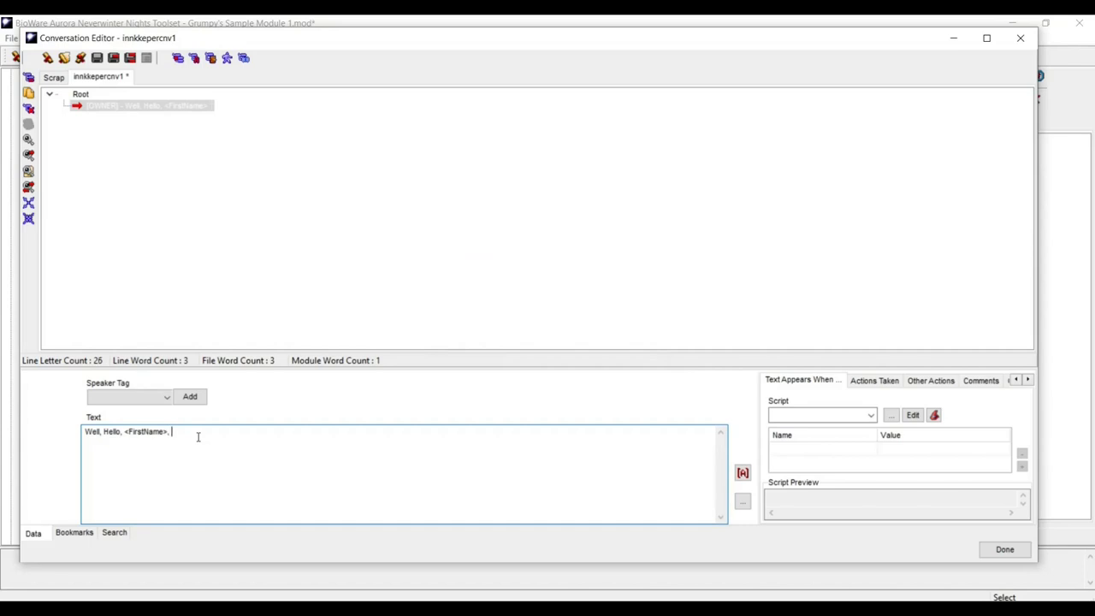
text(I hope your stay here has been pleasant)
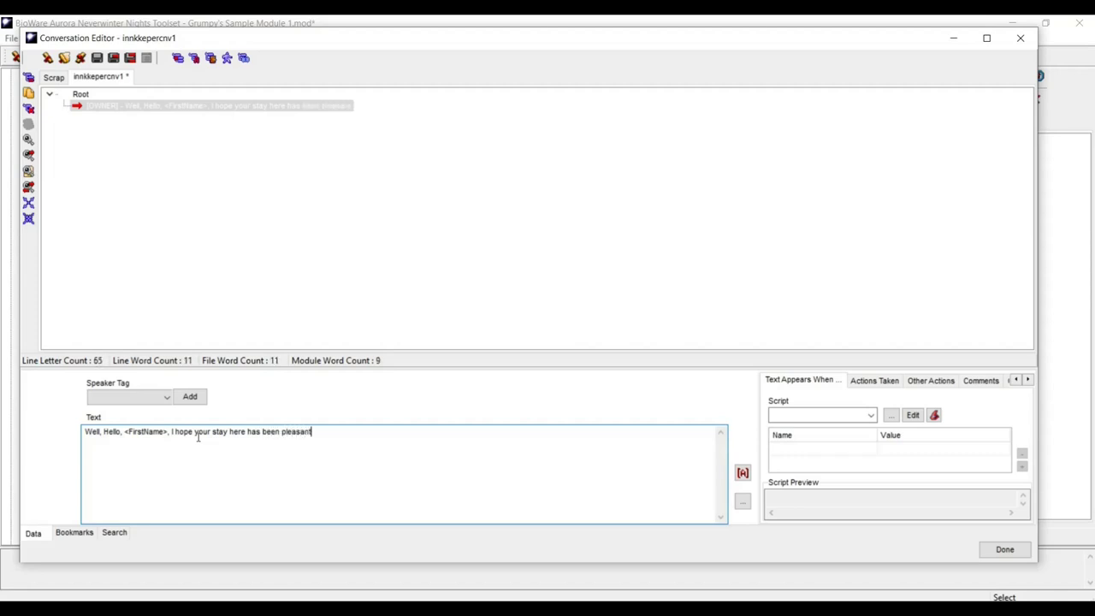
text(. How can I )
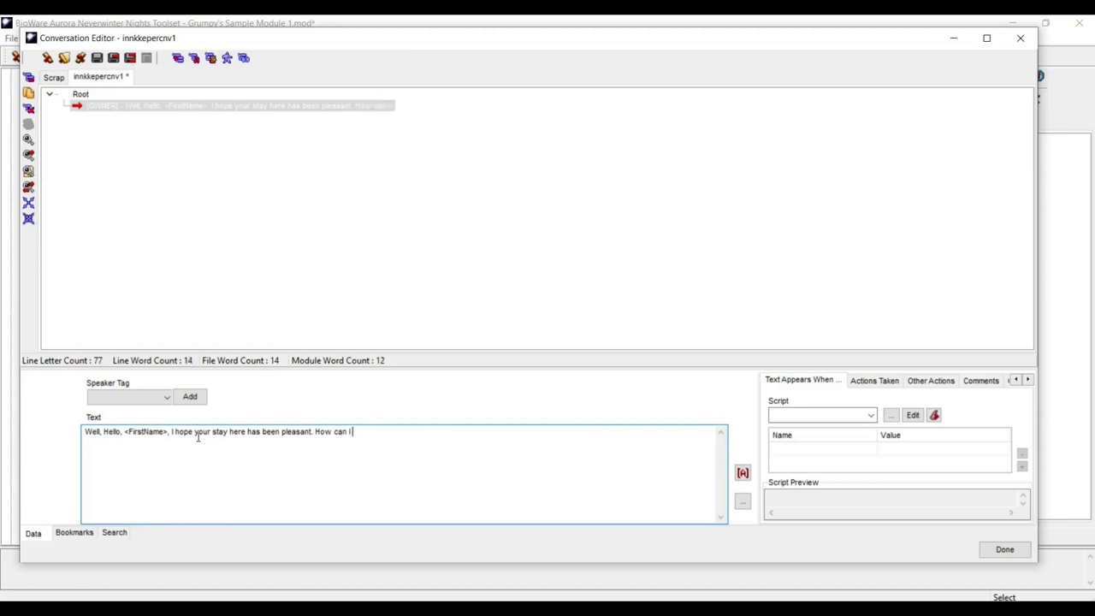
text(help yo)
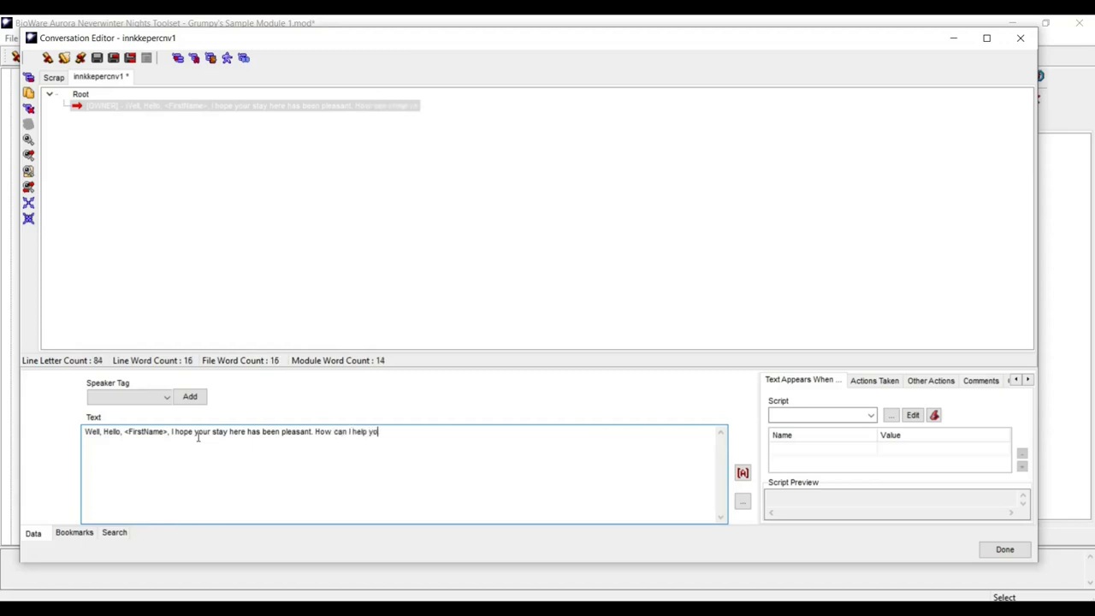
text(u today.)
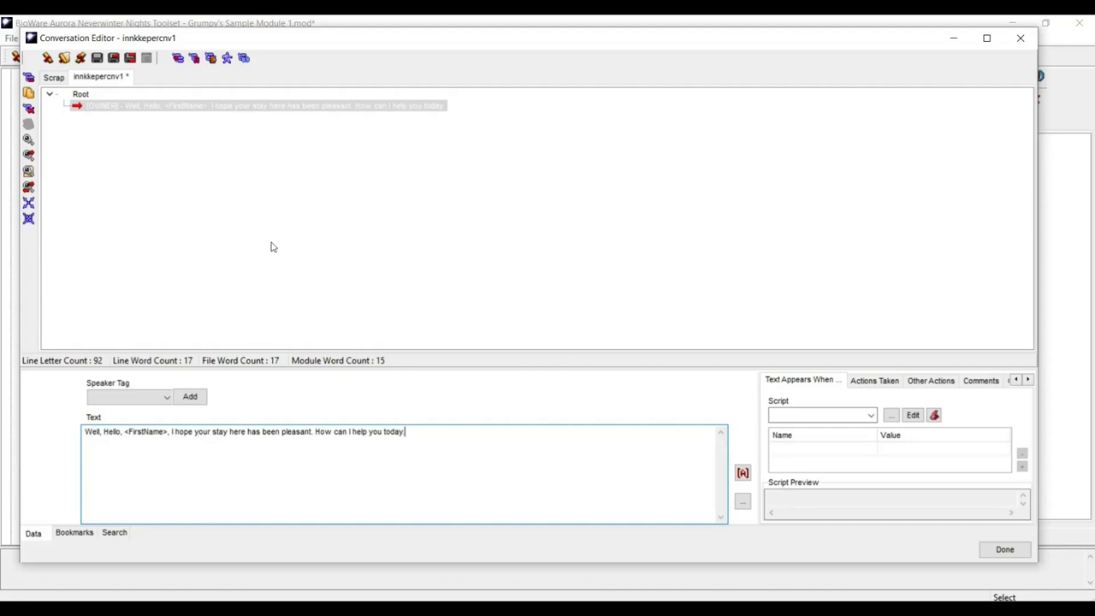
click(97, 107)
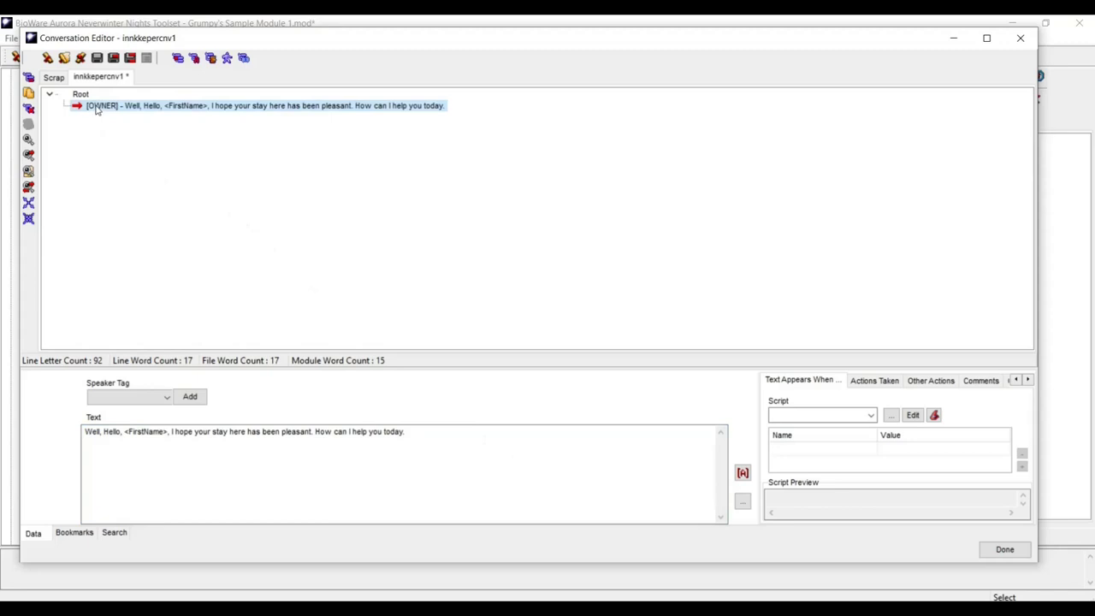
- Add the player reply 'Have you got any goods to sell?' under the greeting
right_click(97, 109)
click(122, 120)
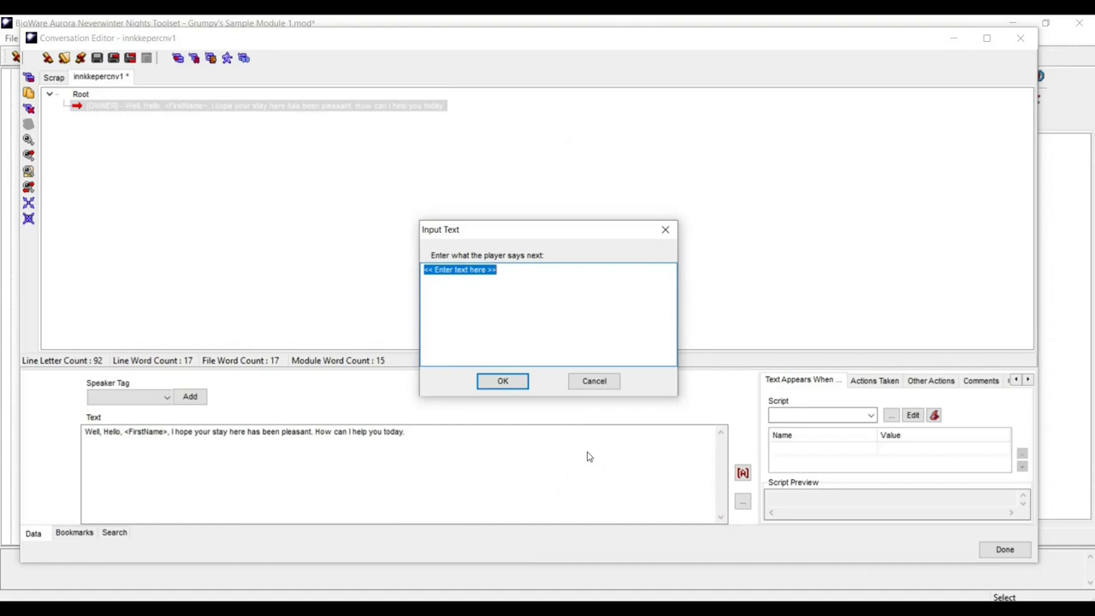
text(H)
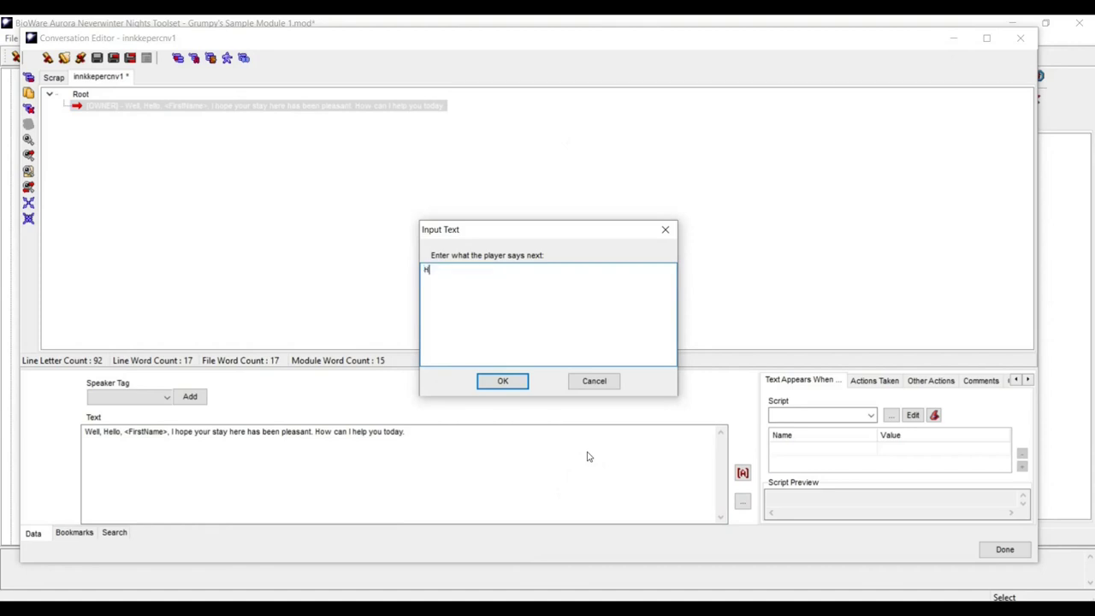
key(Caps_Lock)
key(Caps_Lock)
text(ve you got any goods to se)
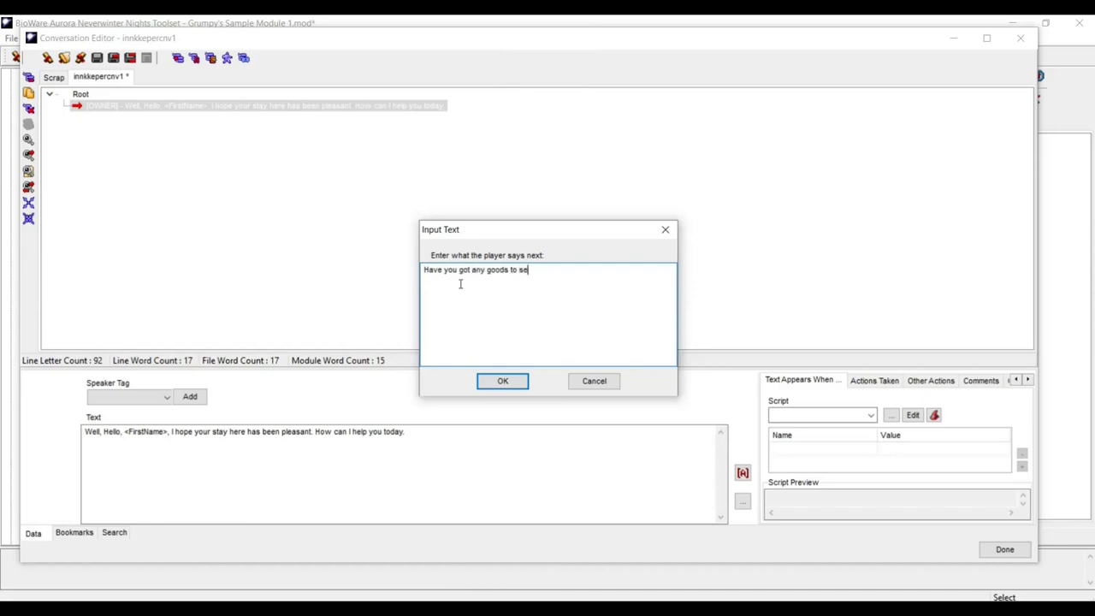
text(ll?)
click(500, 381)
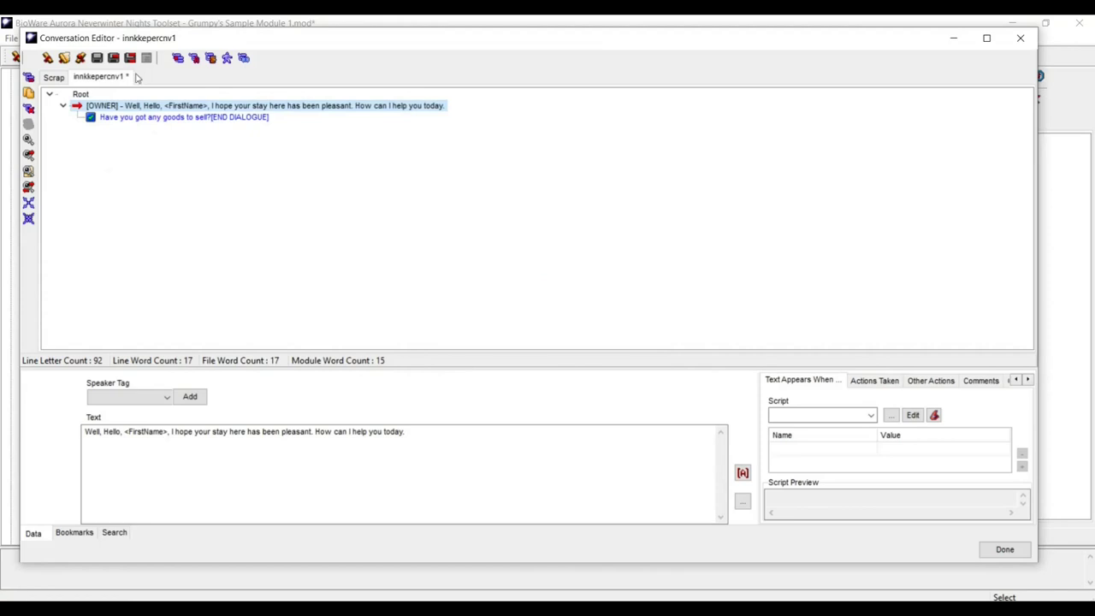
- Add a second player reply 'I think I would like to rent a room.'
click(128, 105)
right_click(129, 106)
click(149, 116)
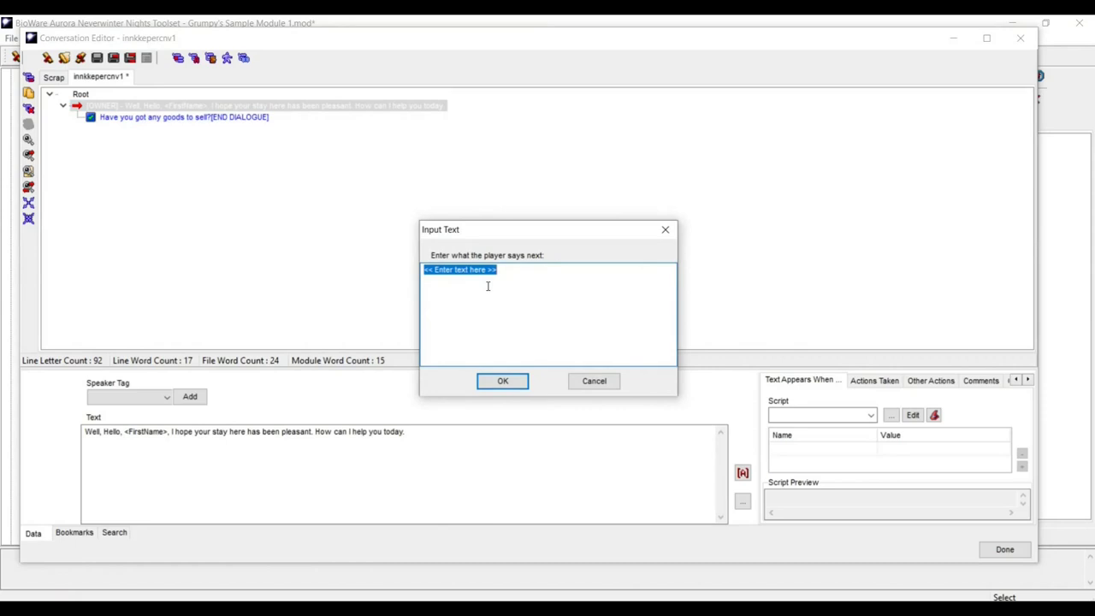
text(I)
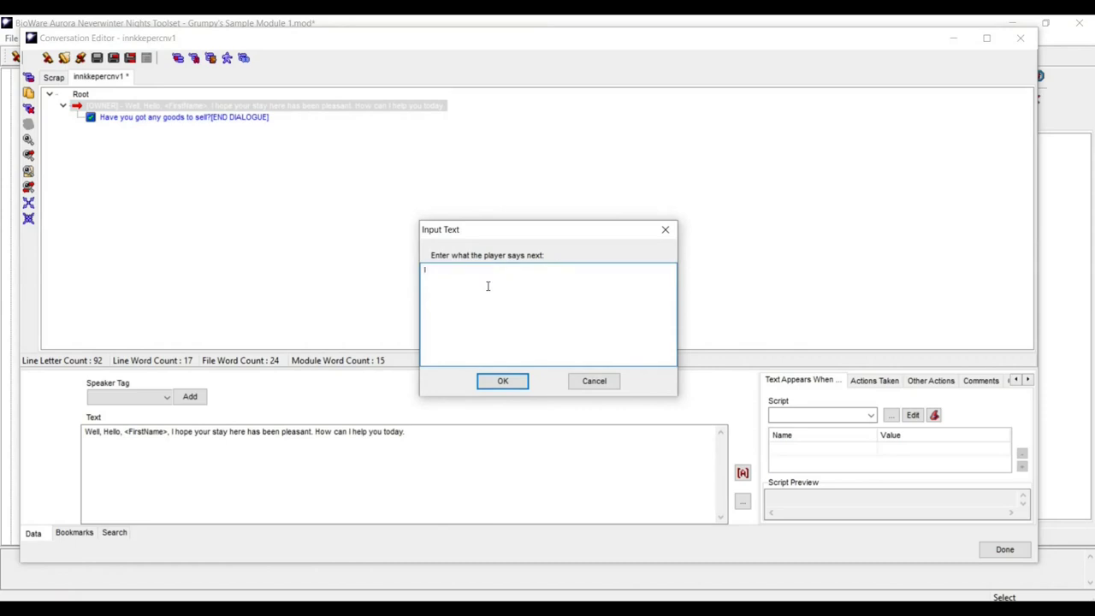
text( think I would  like to rent a room.)
click(500, 380)
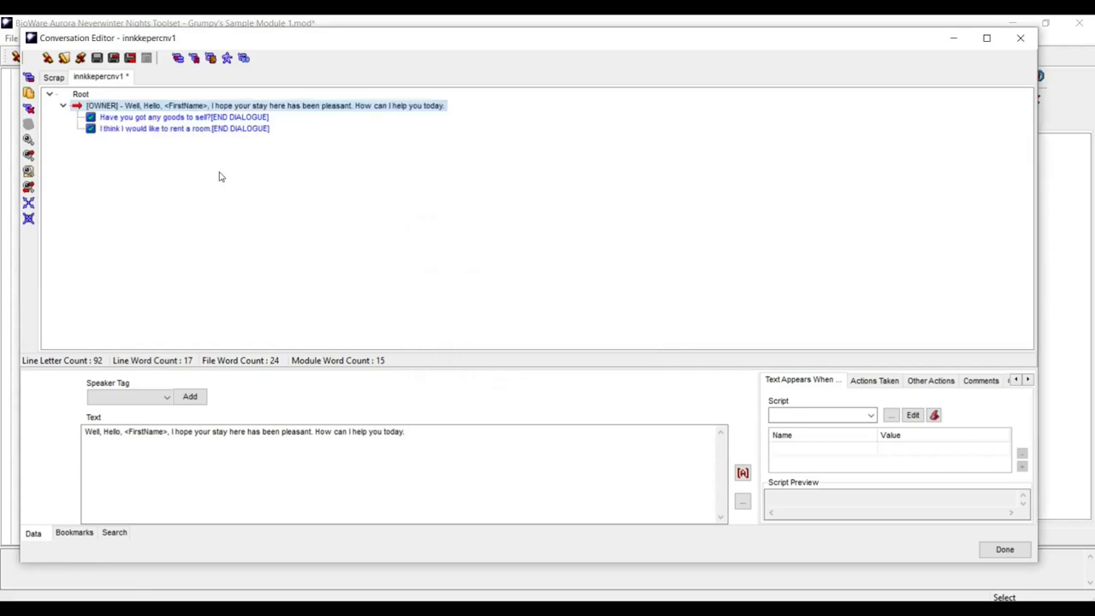
click(115, 131)
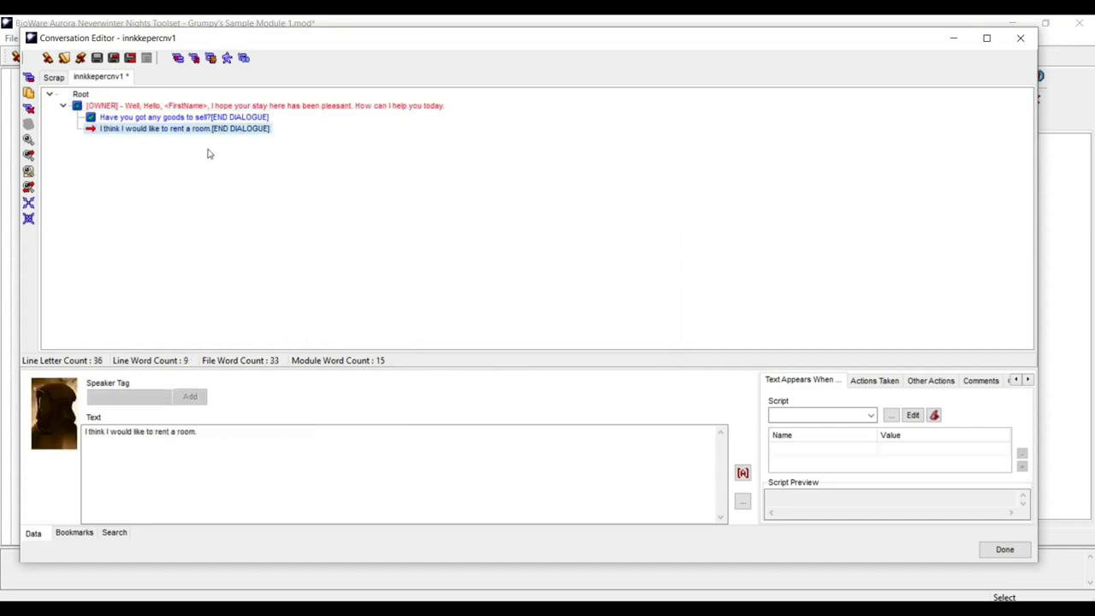
click(190, 118)
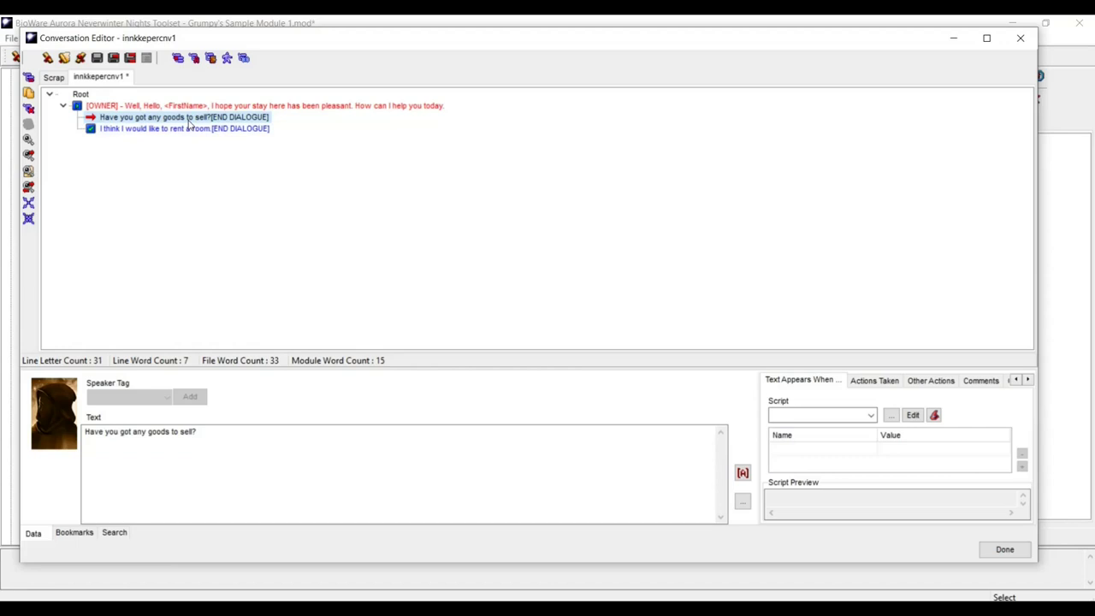
click(193, 134)
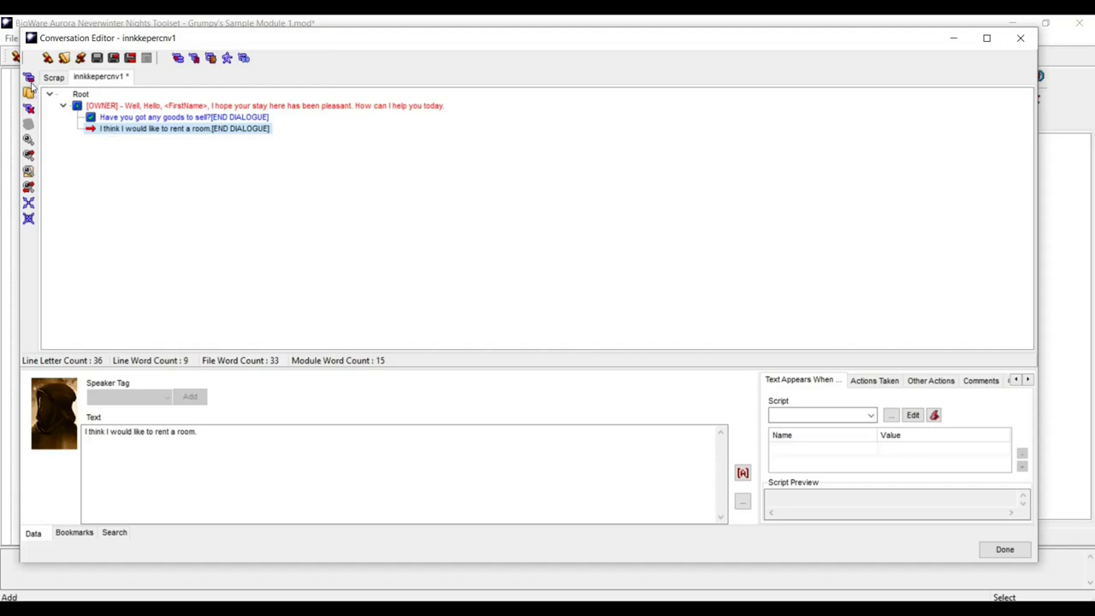
- Add the innkeeper's 'Splendid! I have plenty of space…' answer offering merchant, noble, or commons rooms
click(29, 77)
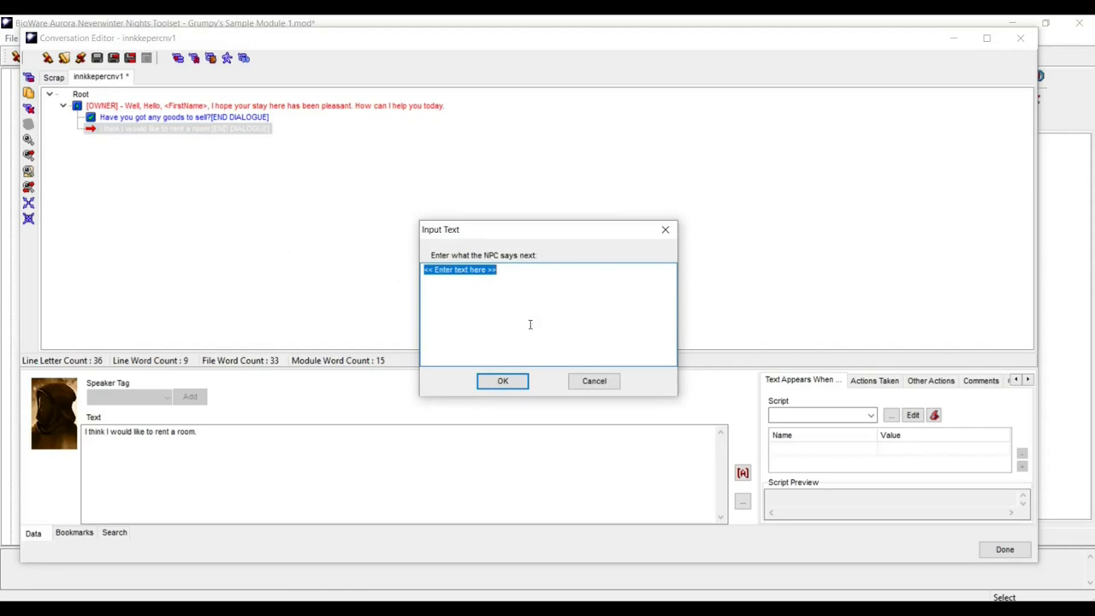
text(Splendid)
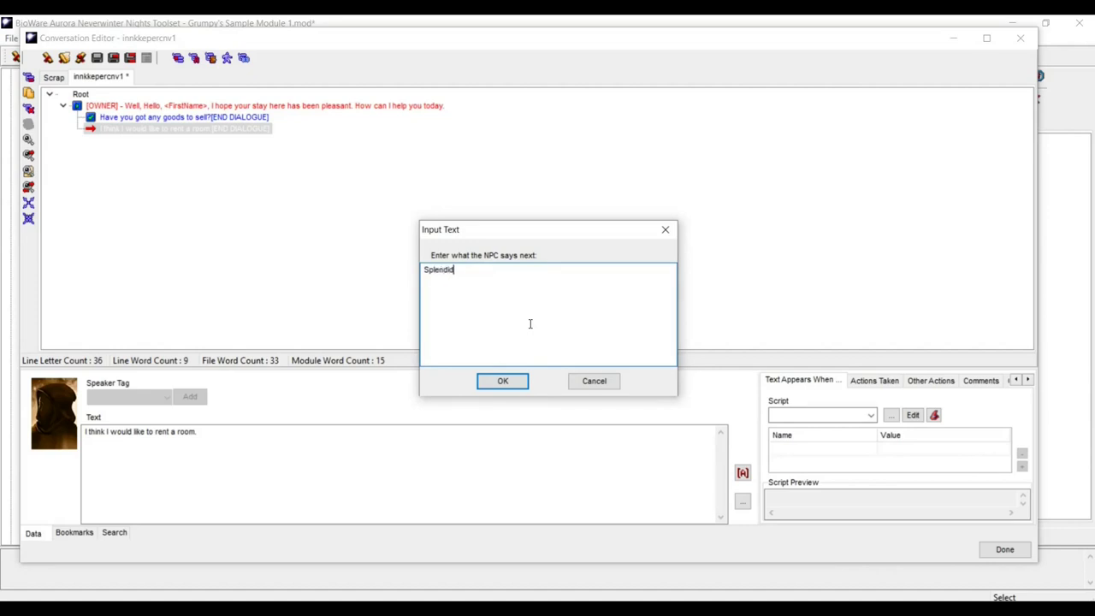
text(! )
text(I h)
text(ave )
text(plenty )
text(of spac)
text(e. Th)
text(i)
text(e road)
text(s have)
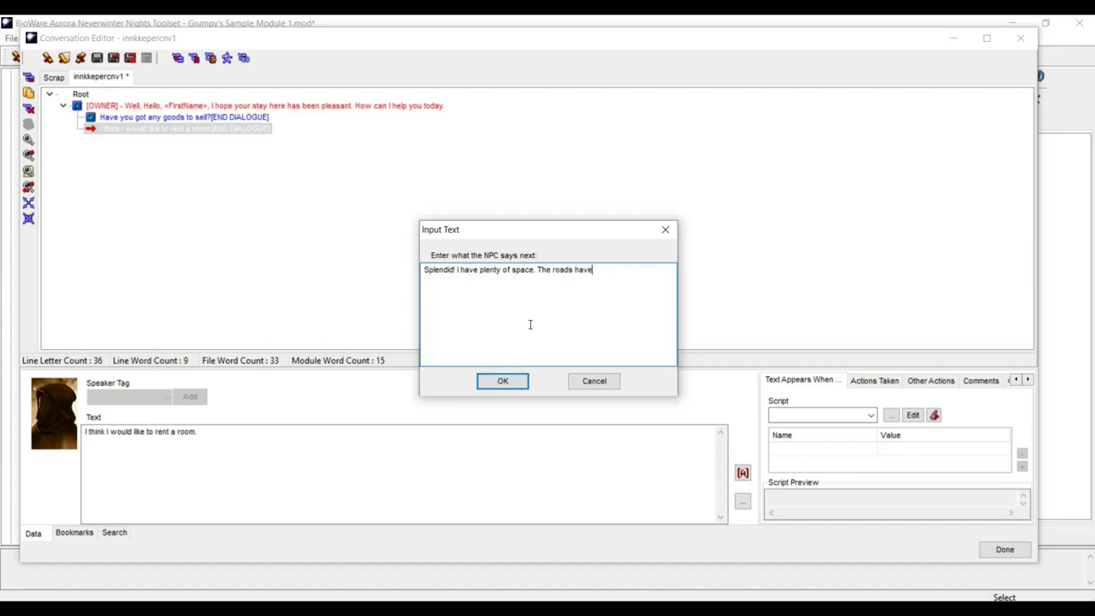
text( become very dangerous n)
key(BackSpace)
text(sinc)
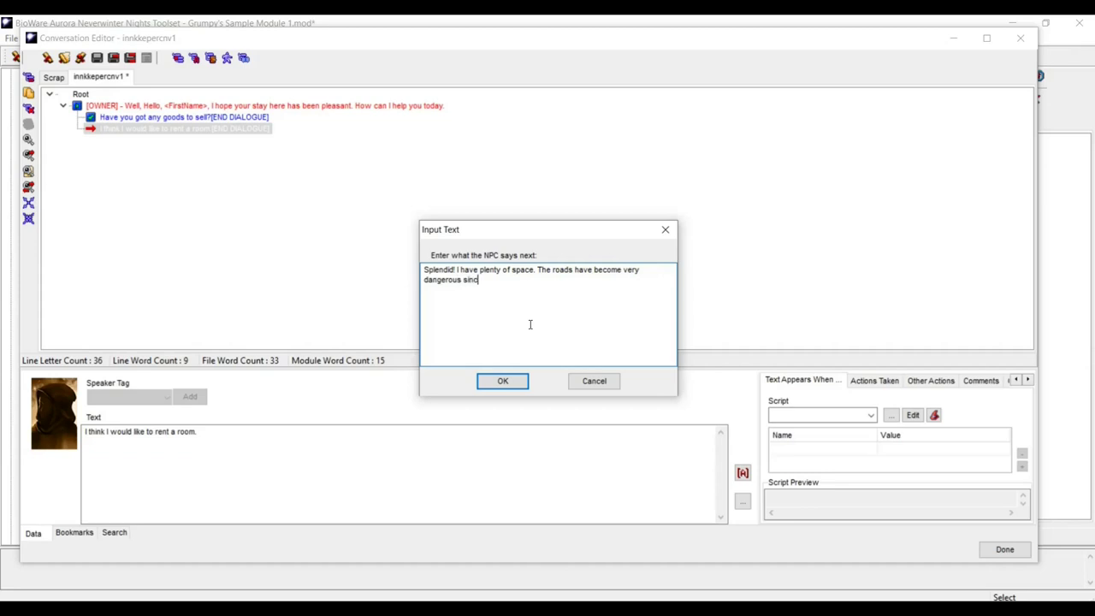
text(e the watch at Neverwinter ha)
text(s)
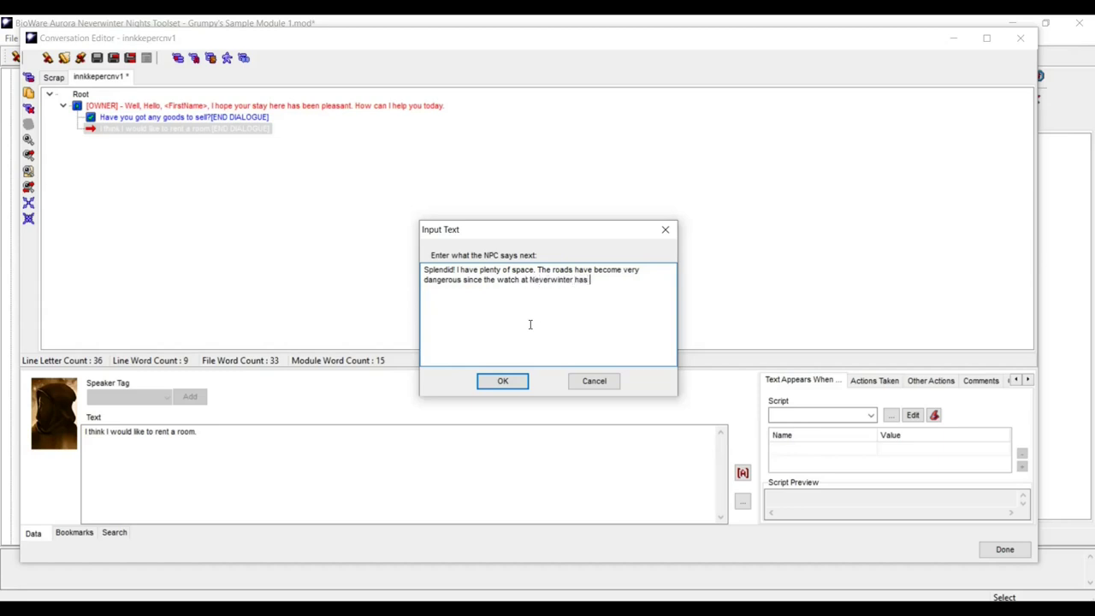
text(caled bac)
text(k the)
text(ir )
text(patrols)
text(. )
text(Gue)
text(s)
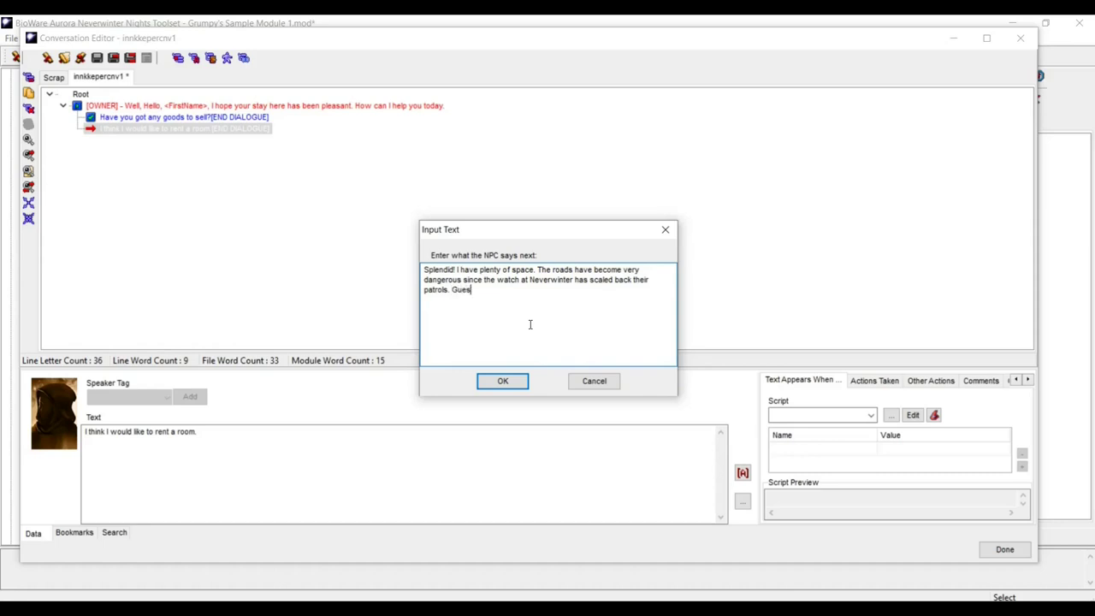
text(ts these days are few and far betwee)
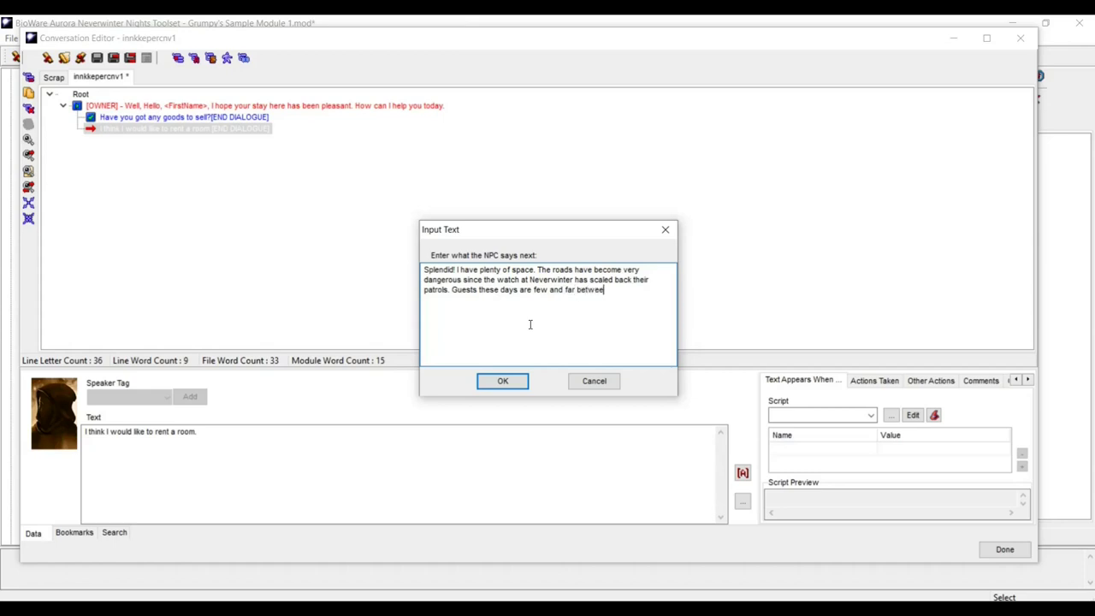
text(n.)
text( I hav)
text(e)
text( tw)
text(o )
text(me)
text(rchan)
text(t rooo)
key(BackSpace)
text(ms and one noble)
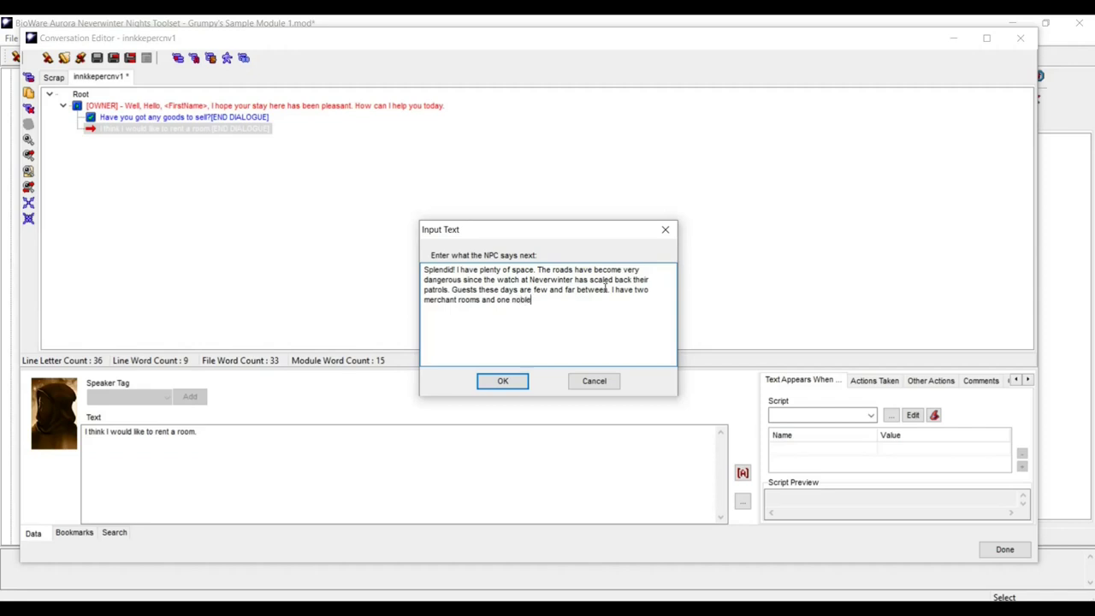
text( room open. Or, if you wish, You are w)
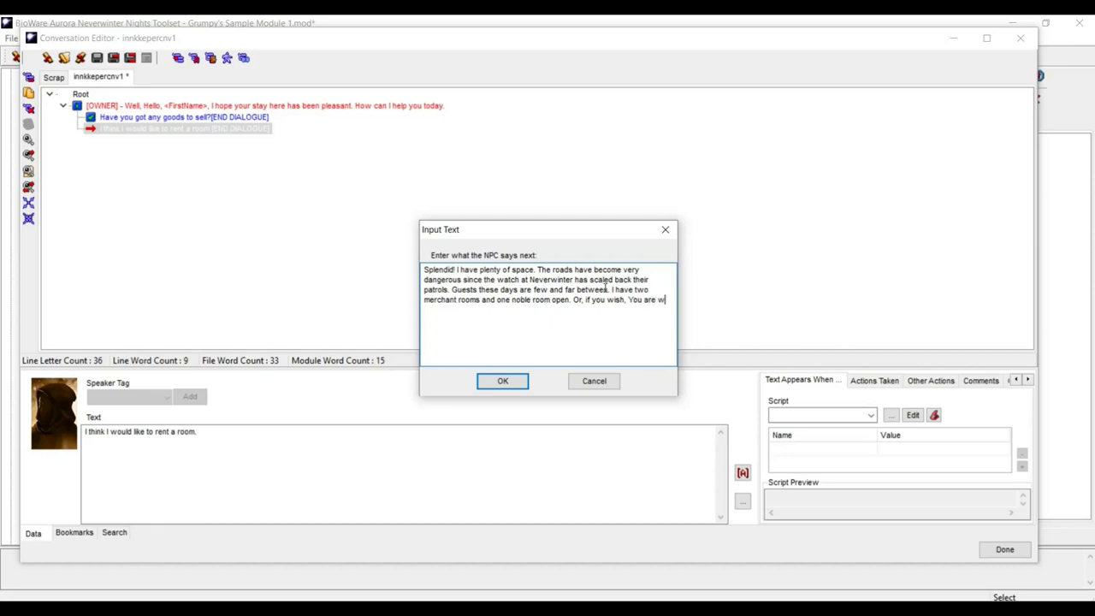
text(e)
text(lcome to)
text( continu)
text(e )
text(to s)
text(leep in the )
text(common)
text(s.)
text(room.)
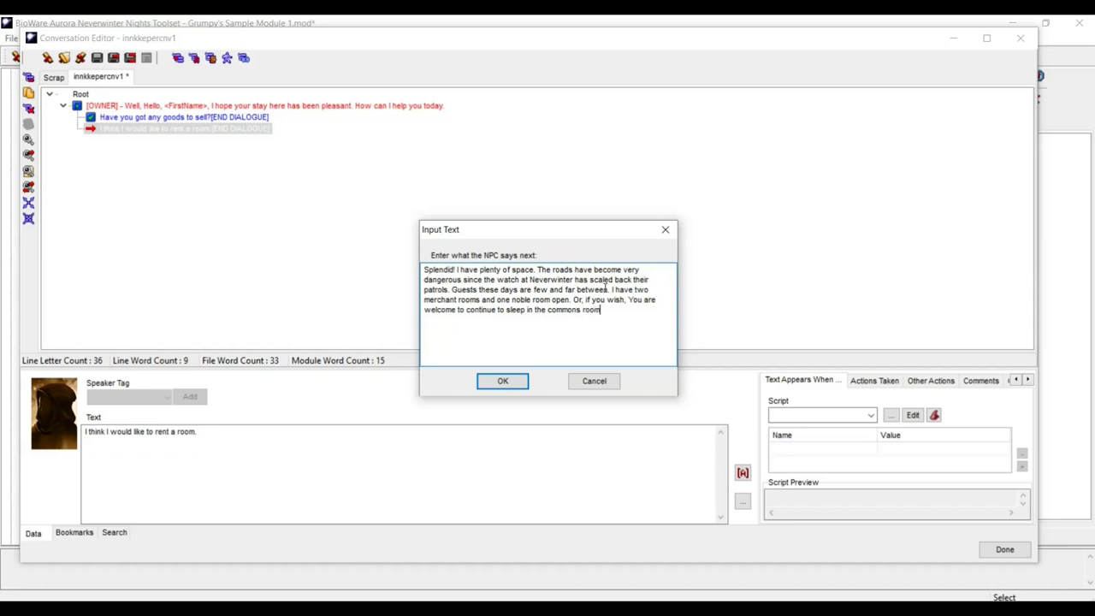
click(503, 382)
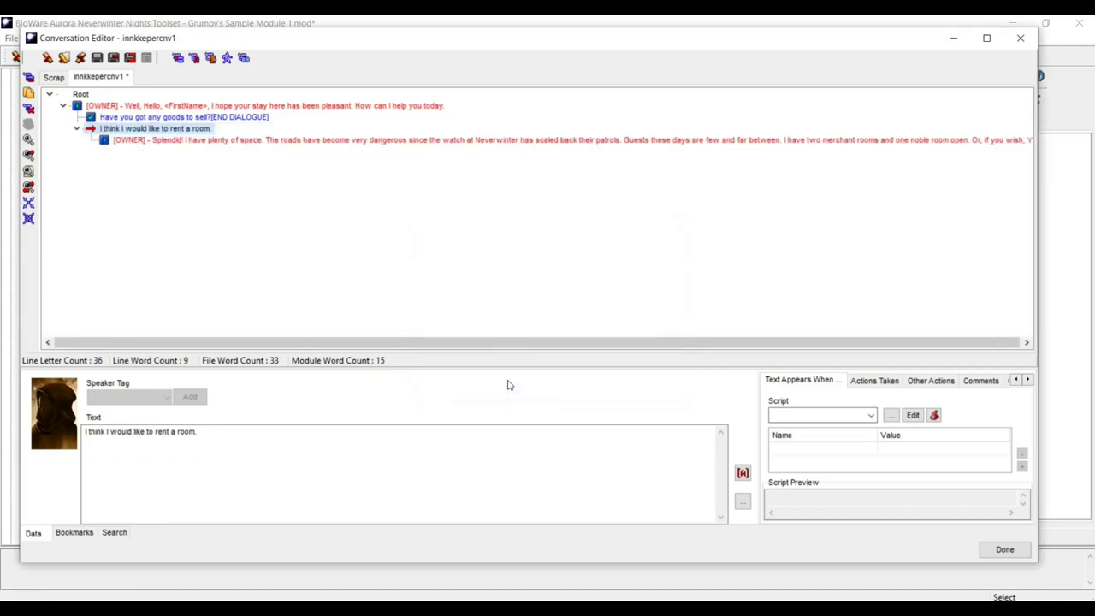
- Under the room offer, add the player line 'I would like room one, a merchant room, please. (pay 5gp)'
click(163, 141)
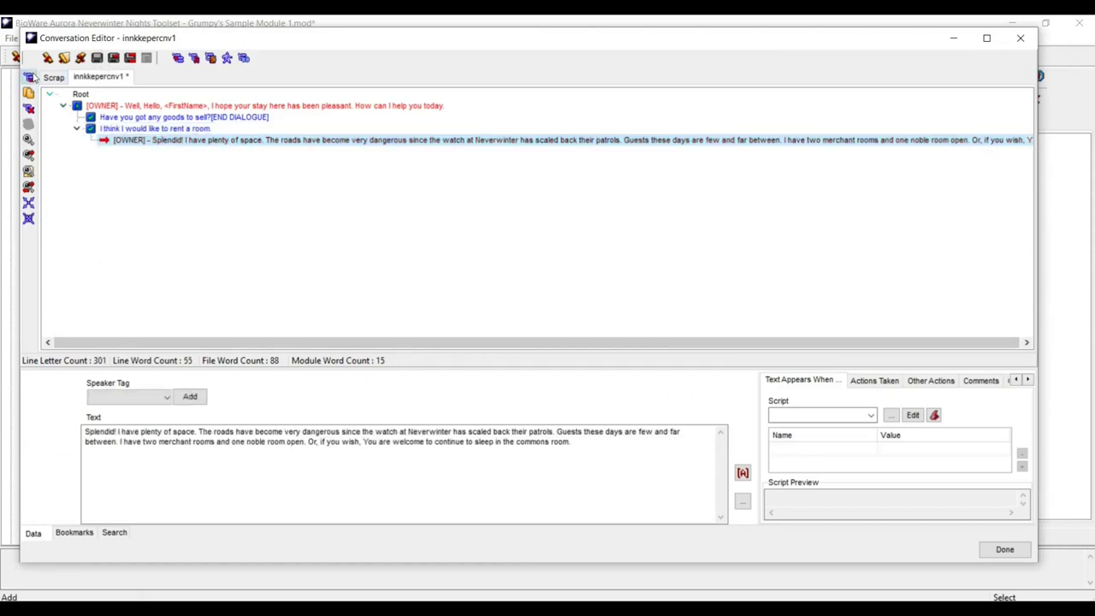
click(28, 77)
text(I w)
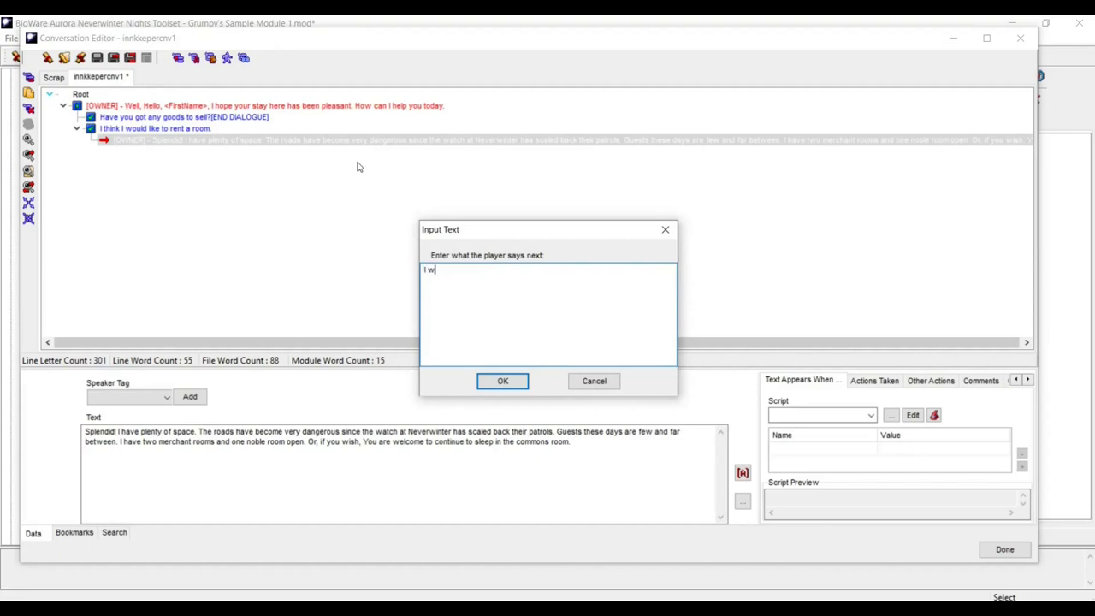
text(ould like room one)
key(BackSpace)
key(BackSpace)
key(BackSpace)
text(one , a merchant )
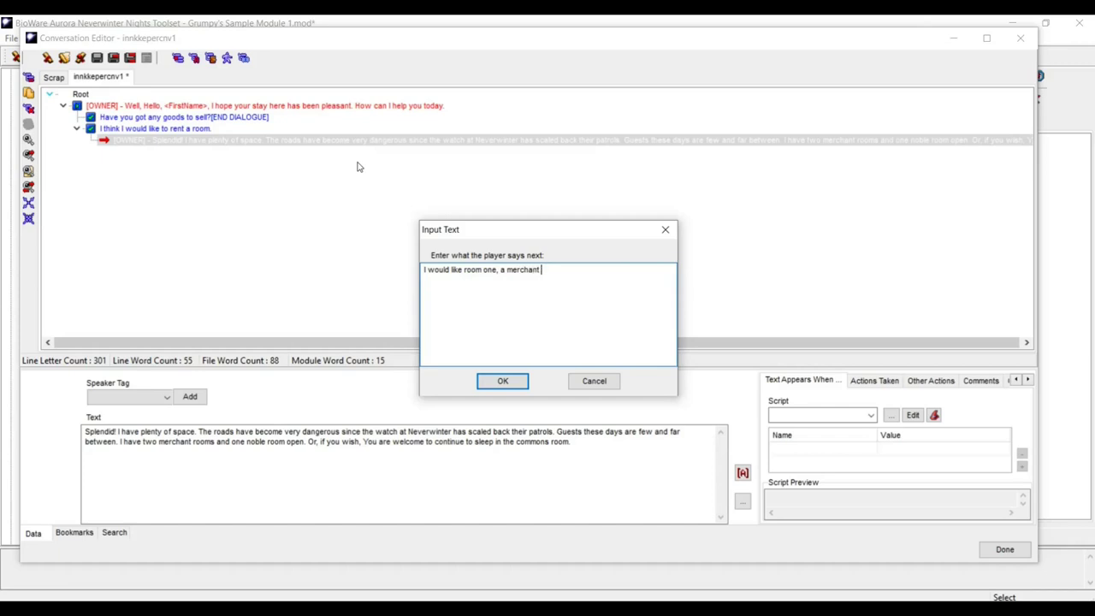
text(room, please)
text(. (pay 5gp)
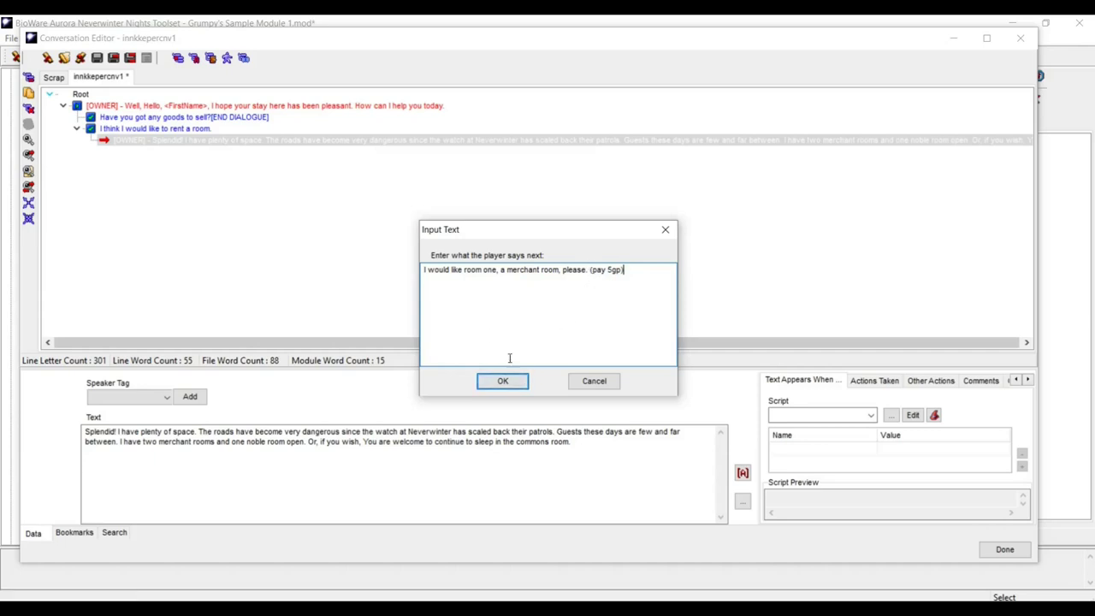
click(504, 381)
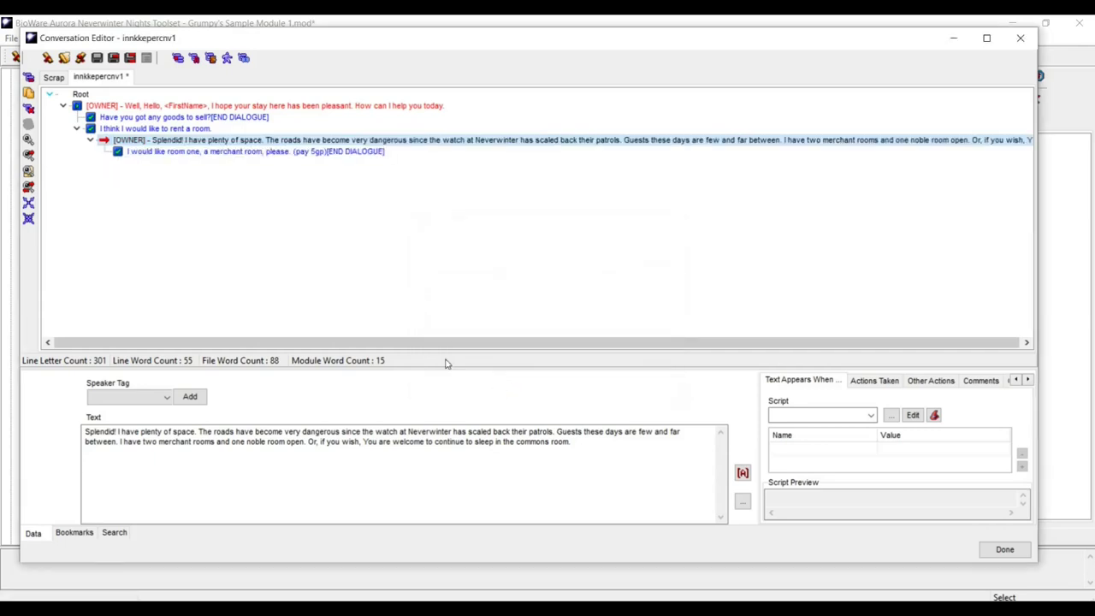
click(299, 152)
- Replace '(pay 5gp)' with a <StartAction> token followed by 'Pay 5 GP'
click(246, 434)
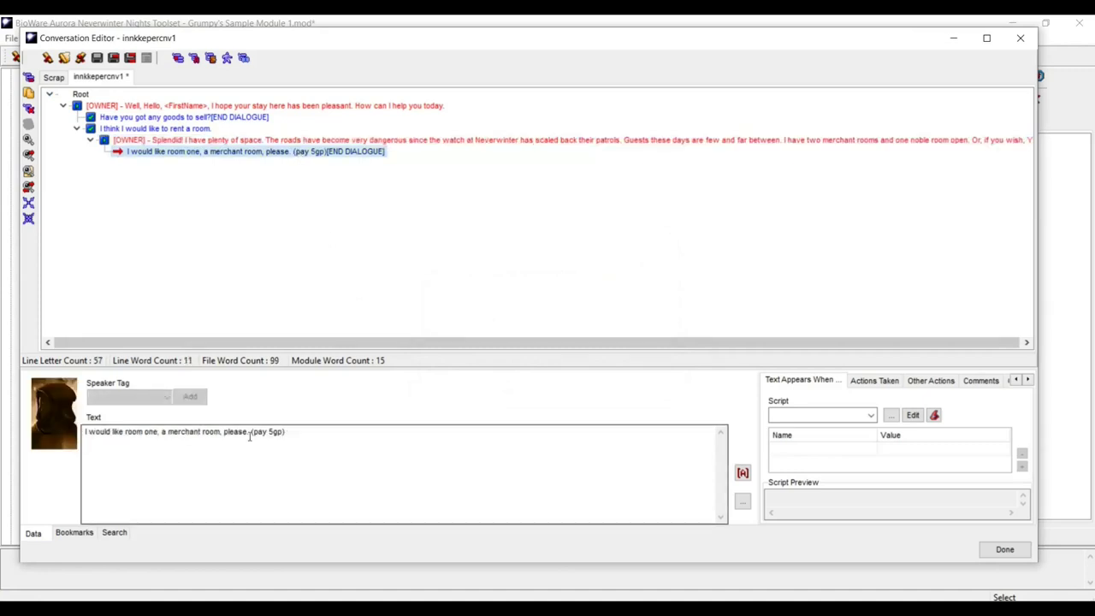
drag(250, 432, 288, 435)
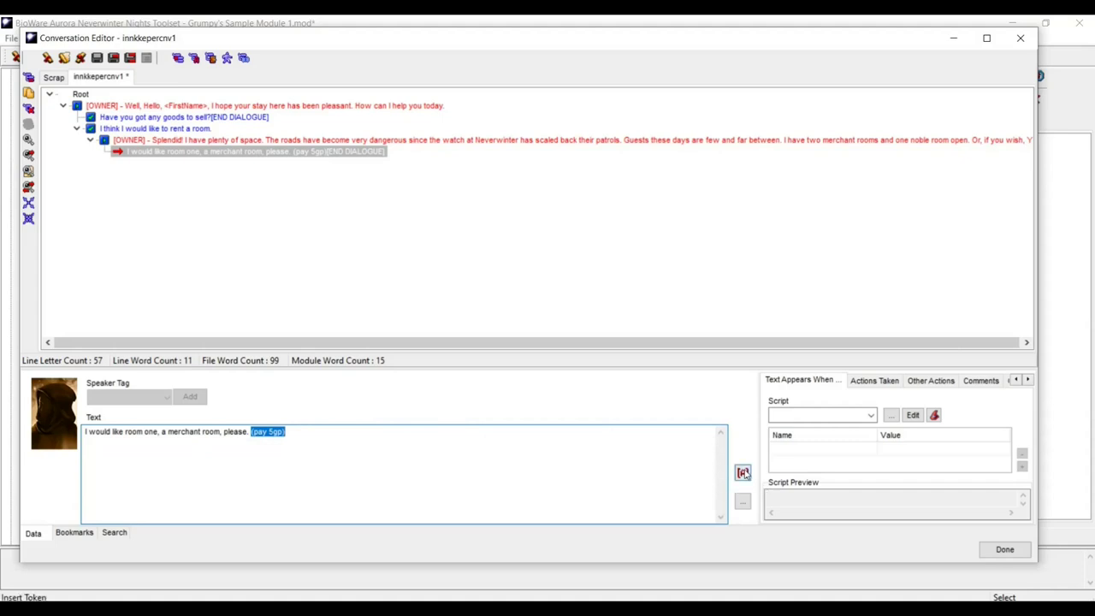
click(744, 473)
drag(502, 250, 510, 362)
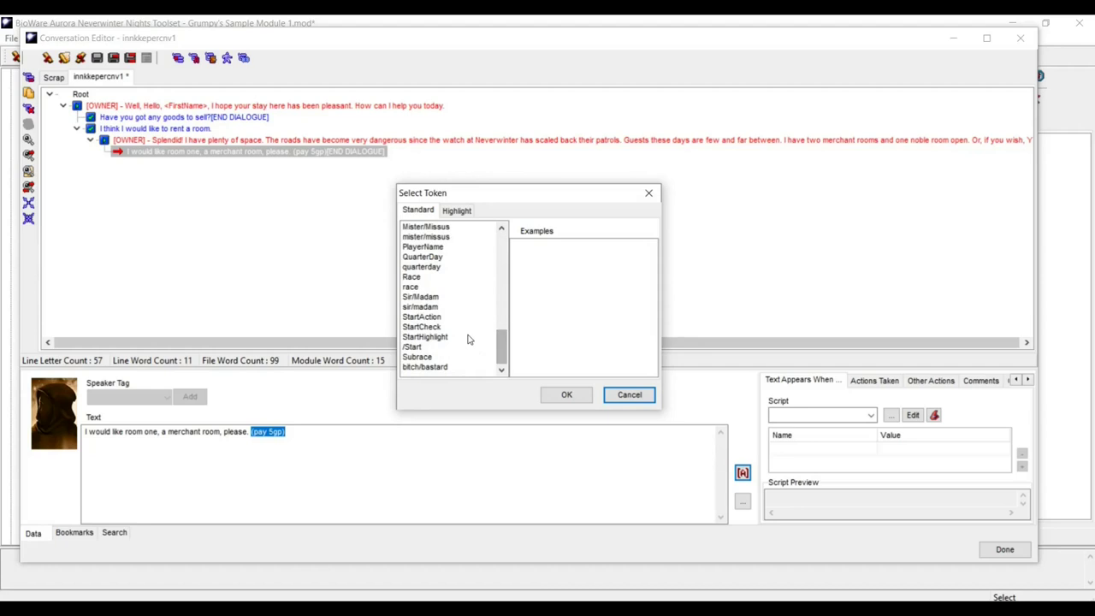
click(432, 318)
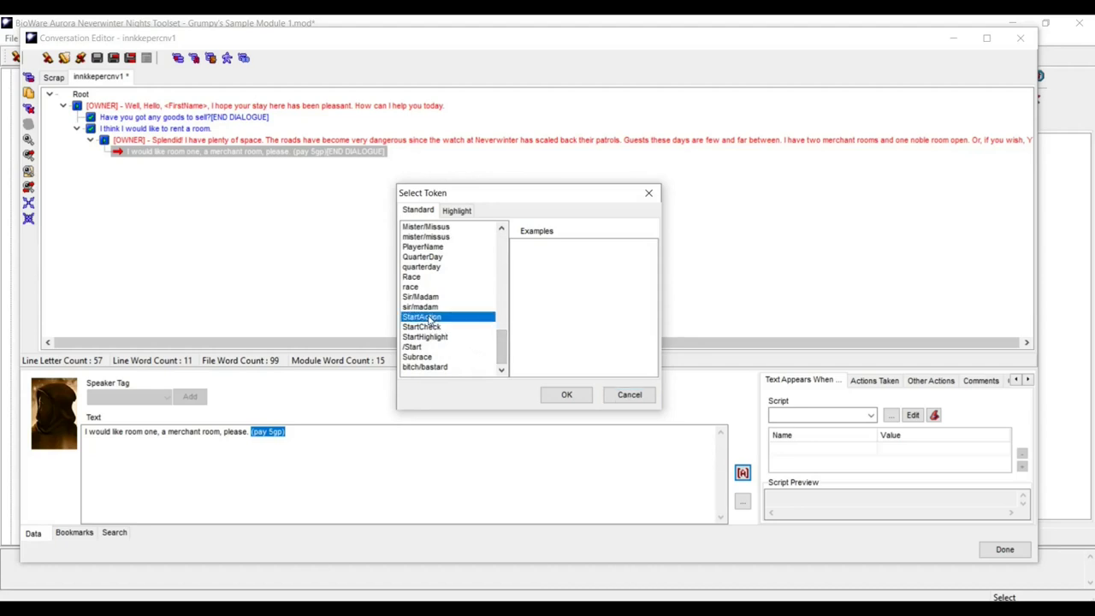
click(566, 397)
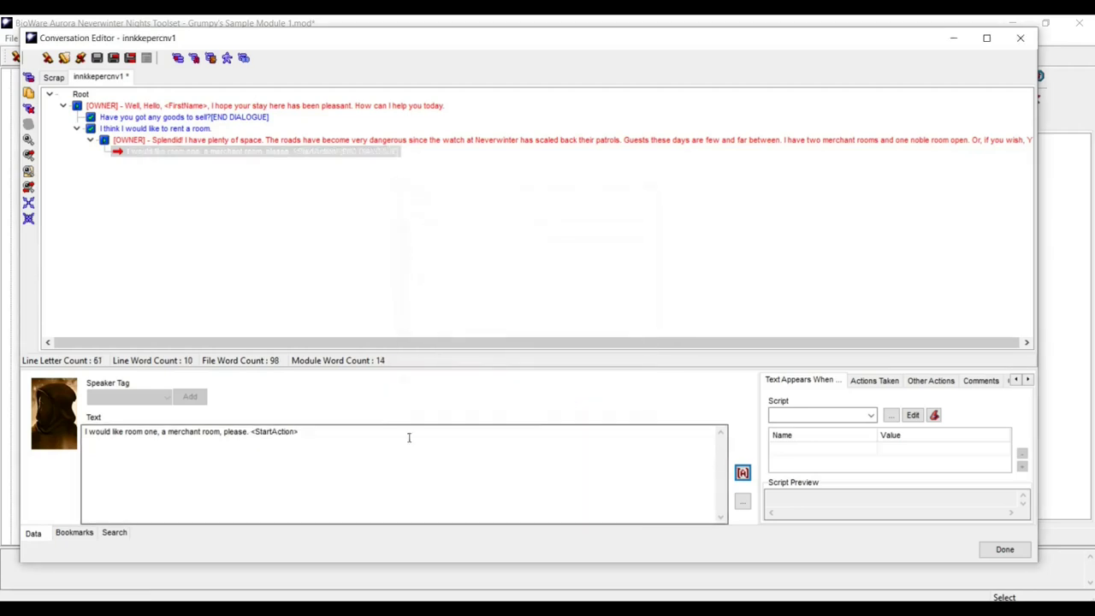
click(318, 431)
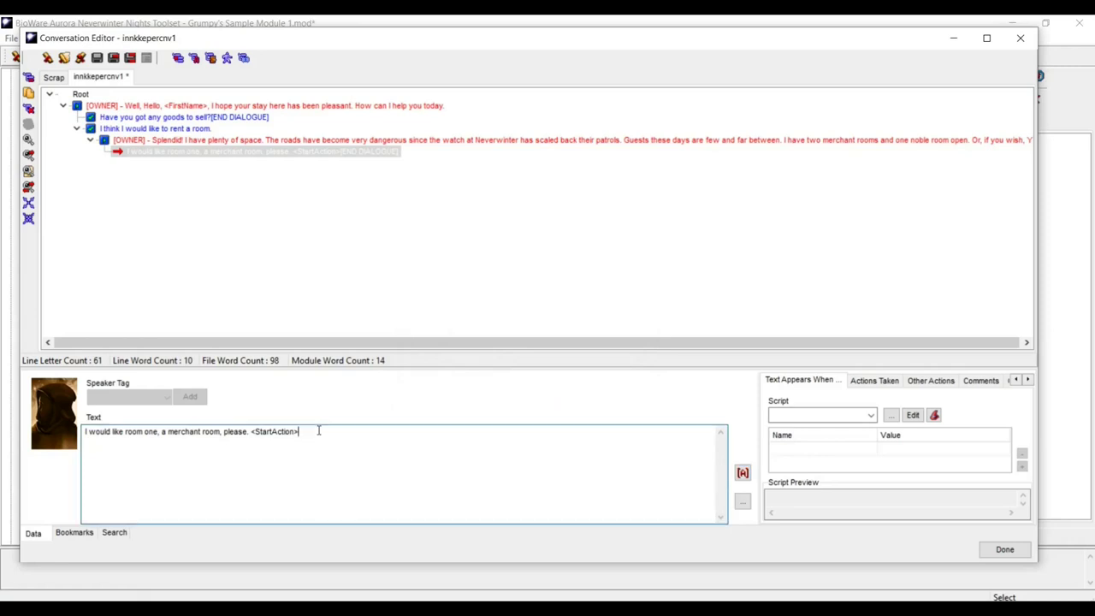
text(Pay 5 GP)
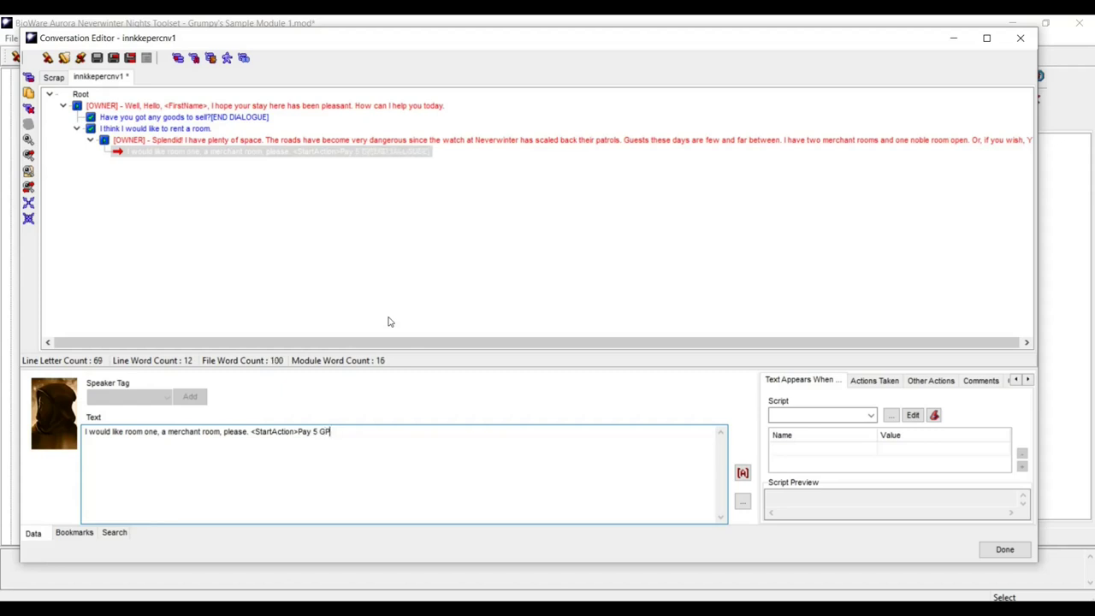
- Close the payment text by inserting the </Start> token after 'Pay 5 GP'
click(743, 472)
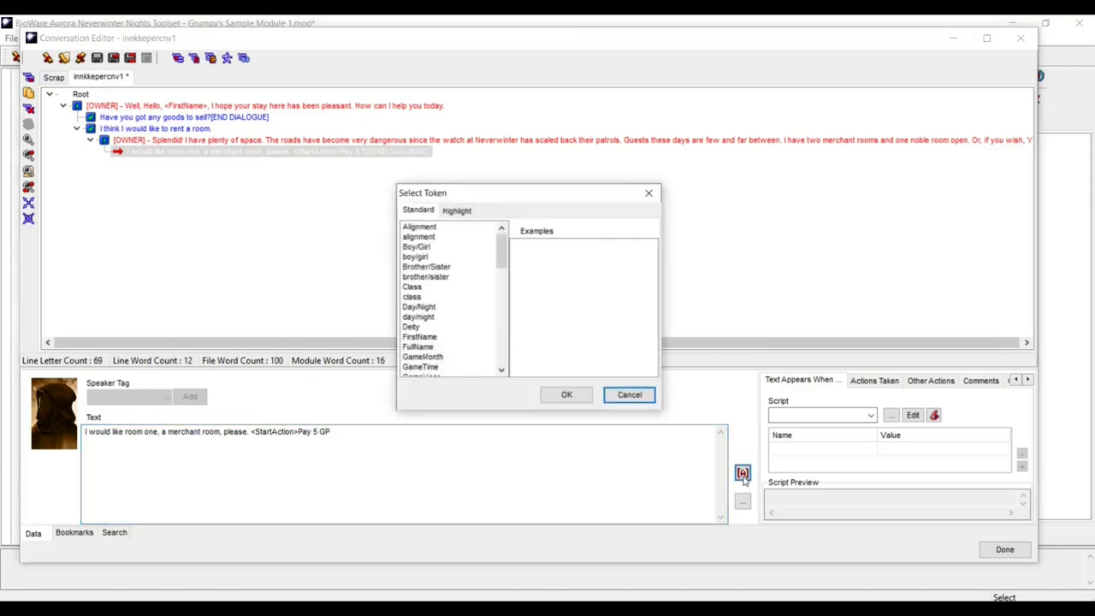
drag(496, 249, 496, 361)
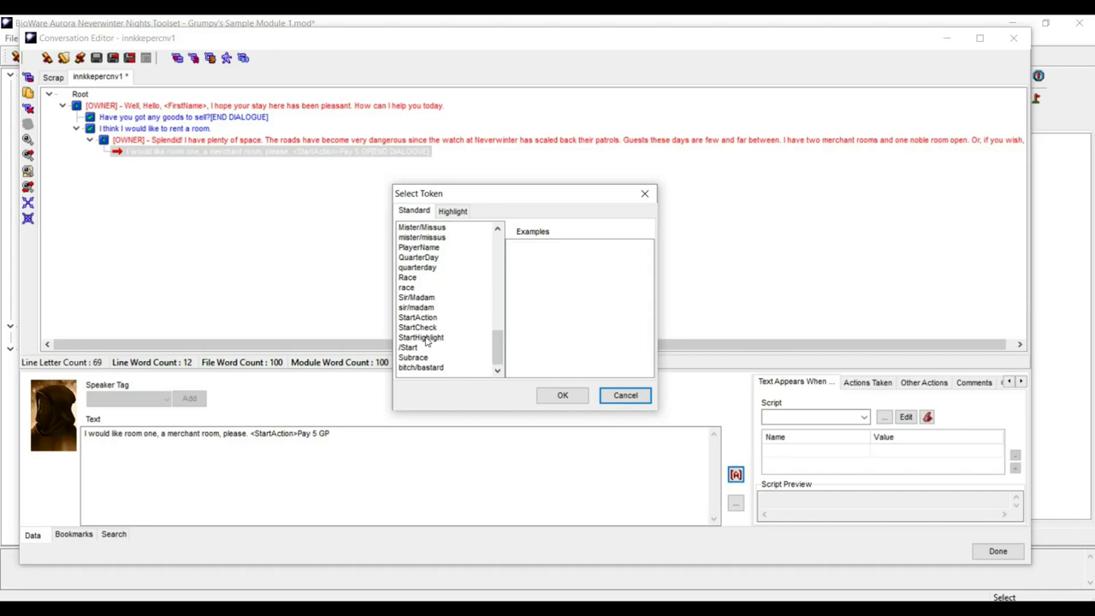
click(417, 348)
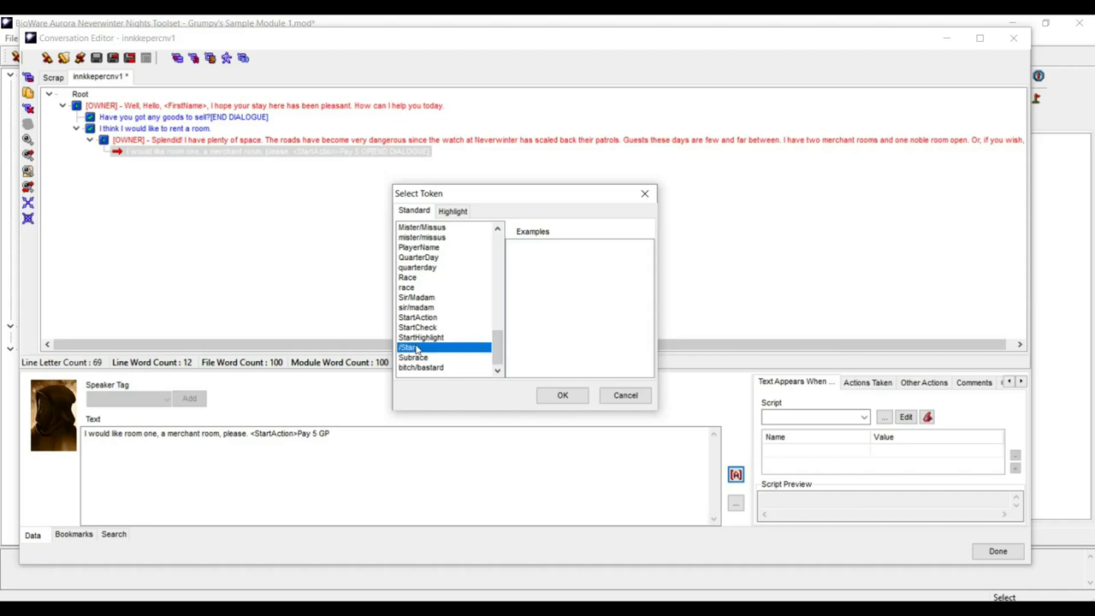
click(560, 395)
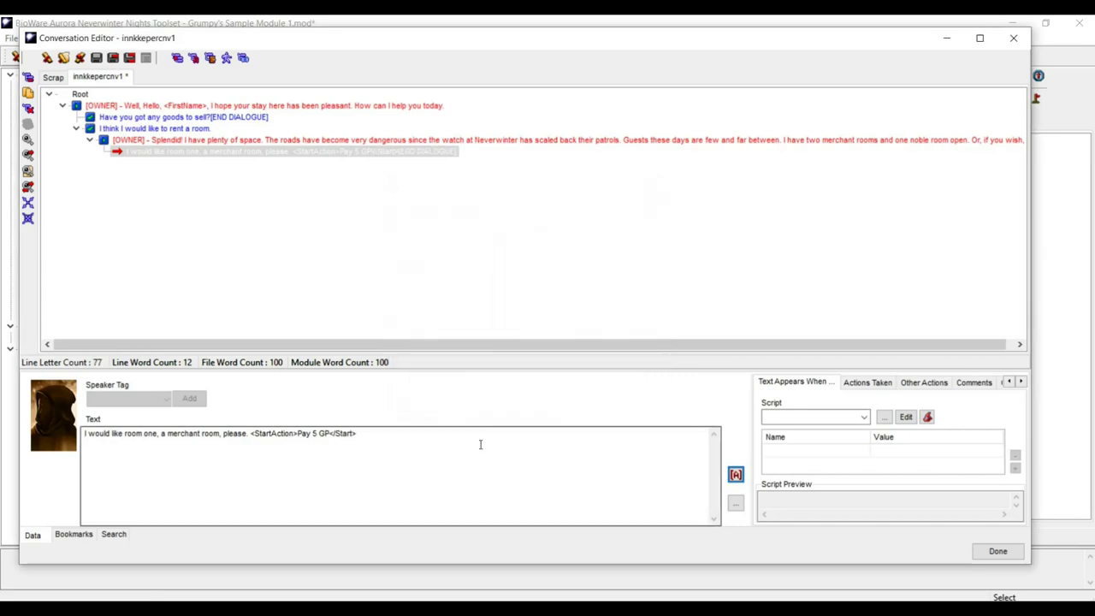
- Bracket the payment note so the line ends '<StartAction>[Pay 5 GP]</Start>'
click(299, 434)
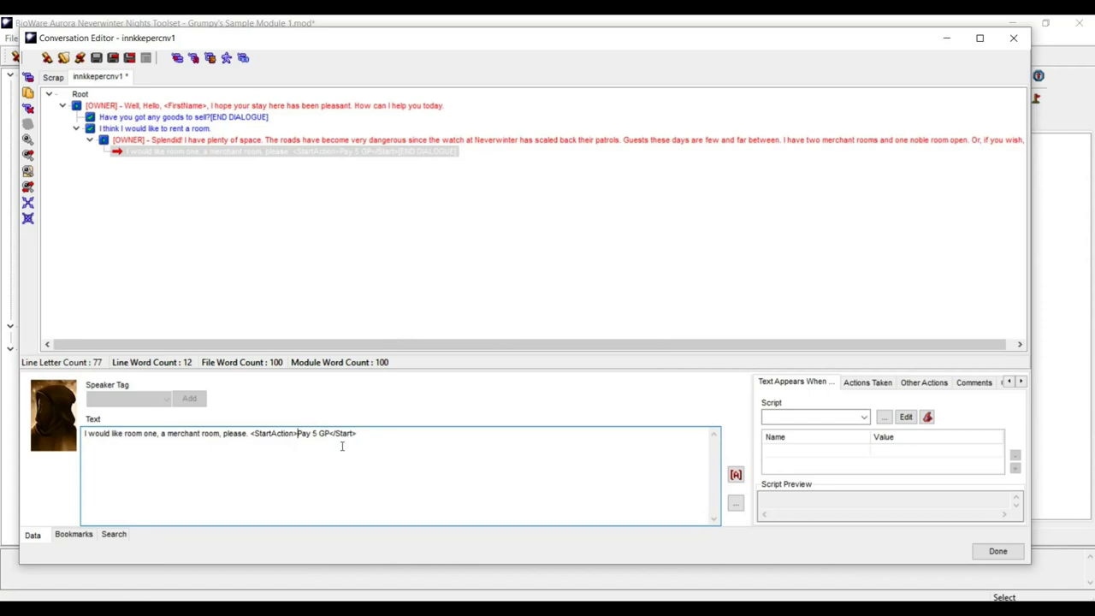
key(Right)
key(Right)
key(Right)
key(Right)
key(Right)
key(Right)
text(])
click(402, 436)
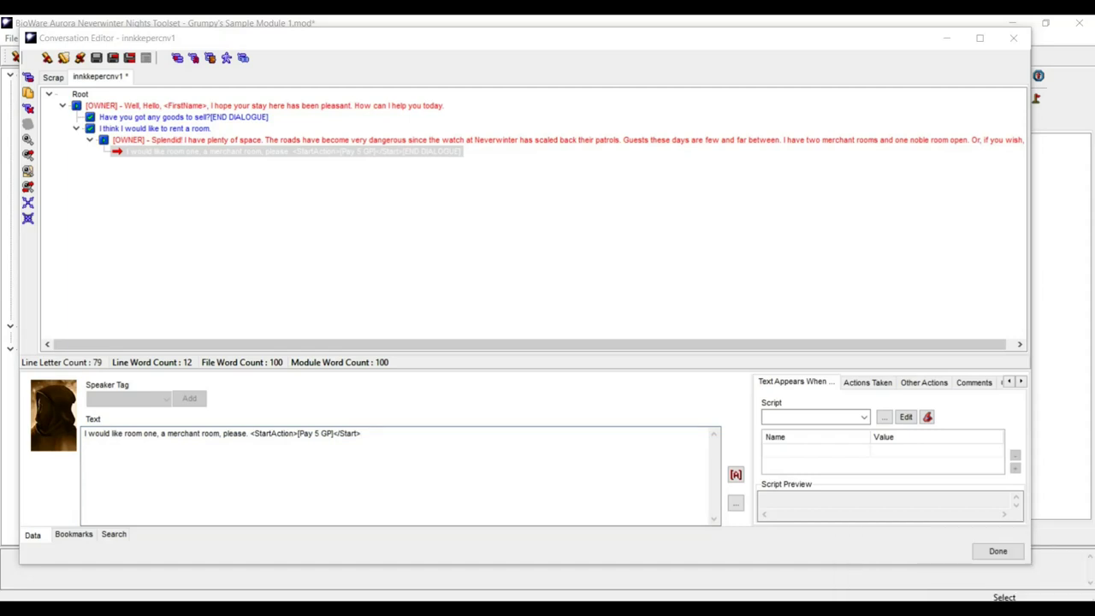
click(895, 599)
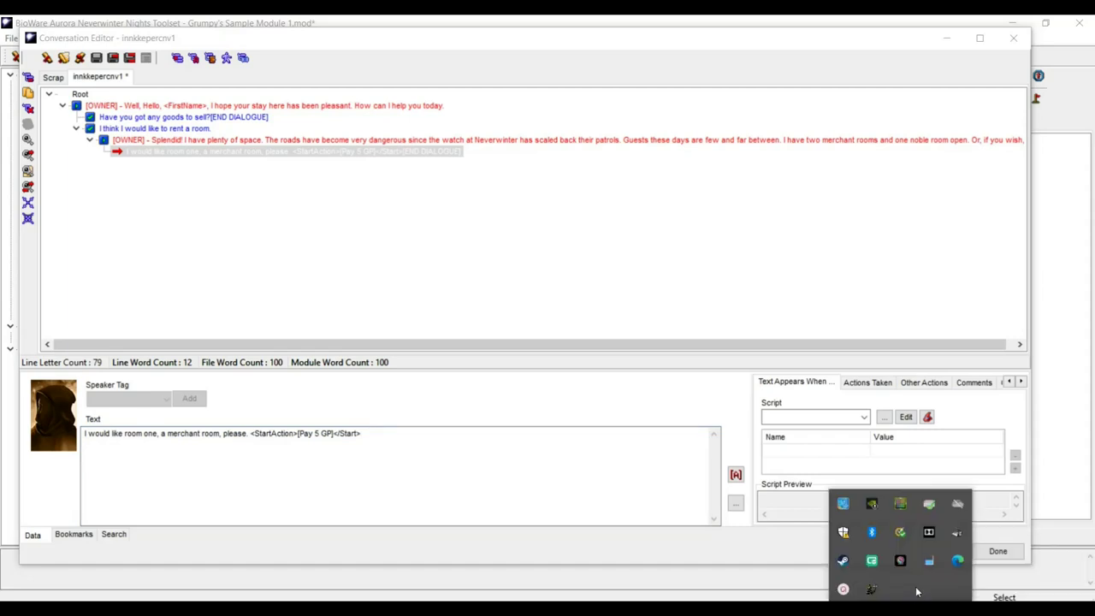
- Clear the script generator's previous script and move its window to the right
click(871, 589)
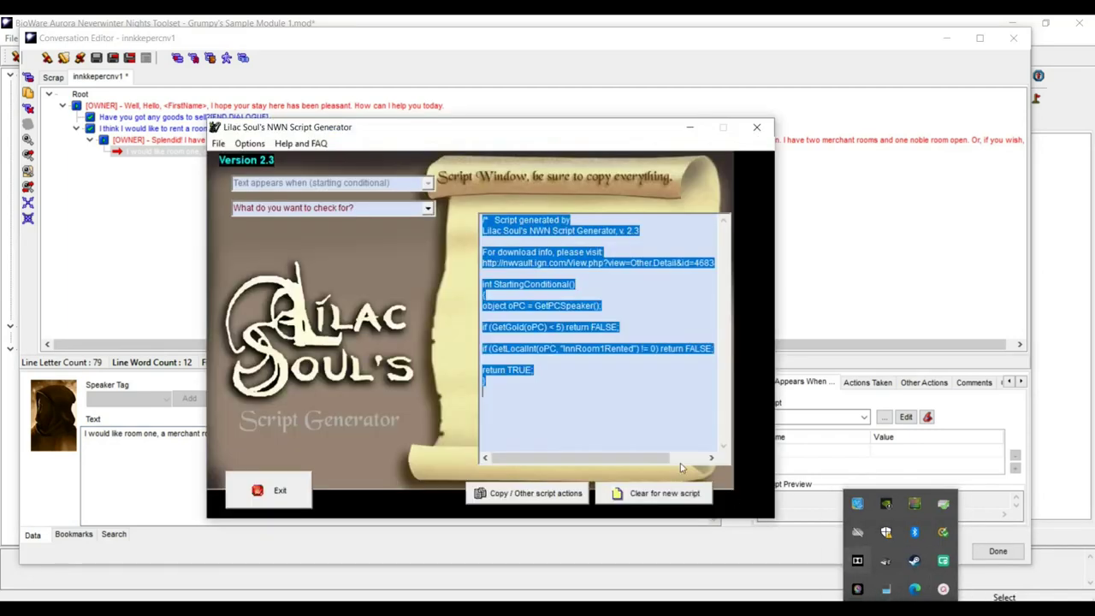
click(647, 493)
click(440, 380)
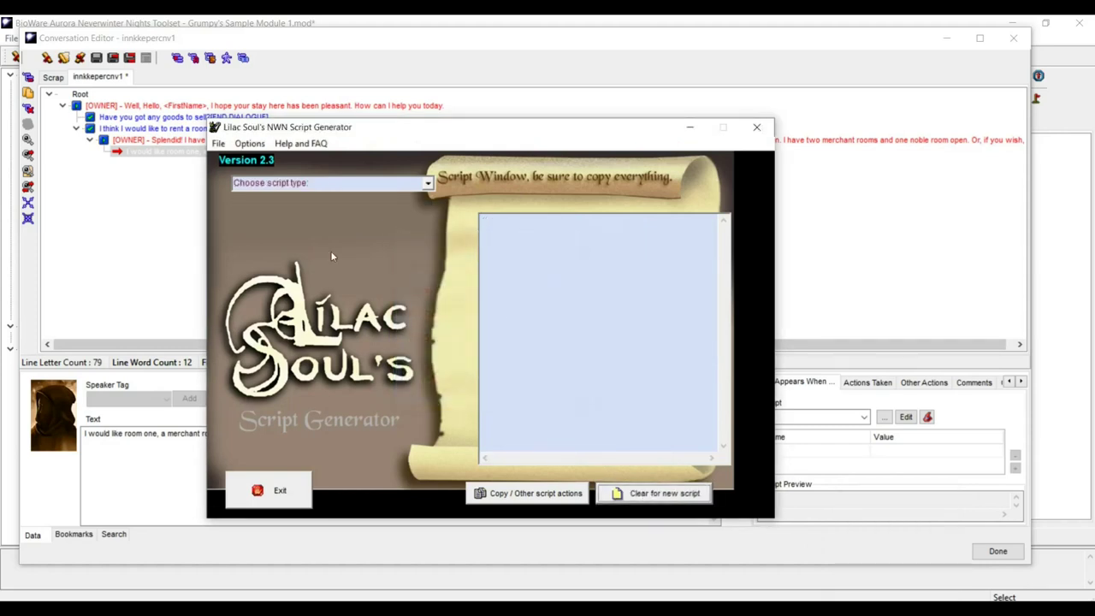
drag(426, 131, 687, 142)
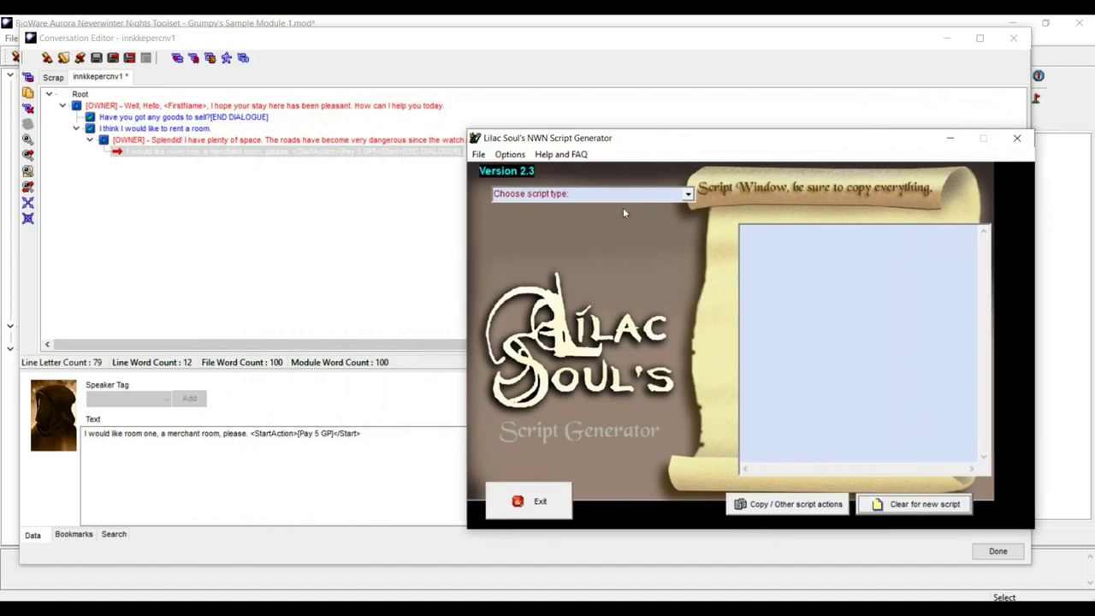
- Start a starting-conditional script that requires the PC to have 5 gold
click(688, 196)
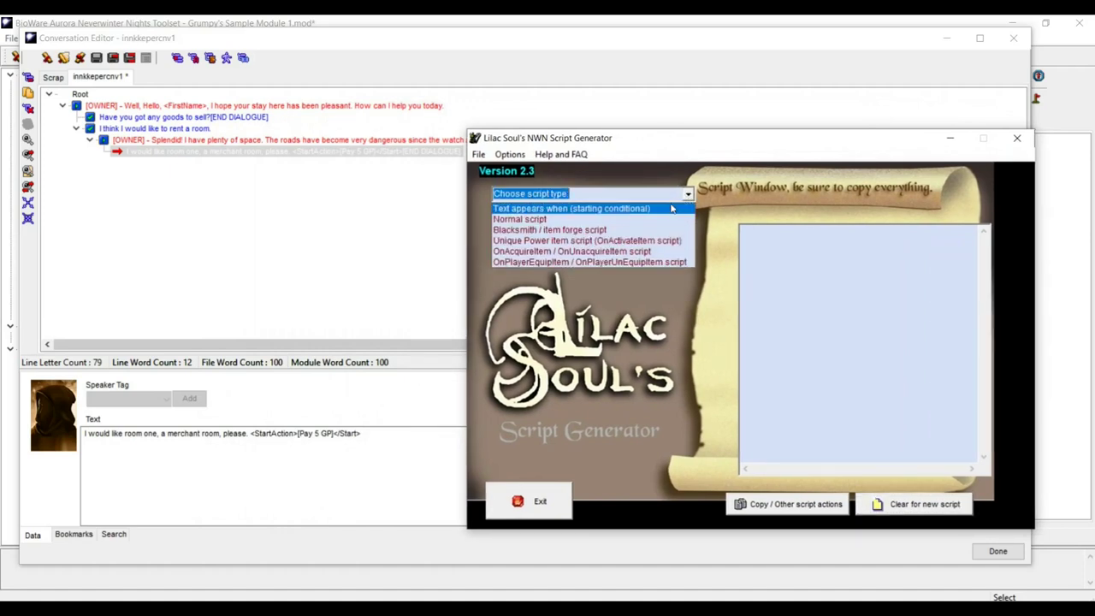
click(671, 208)
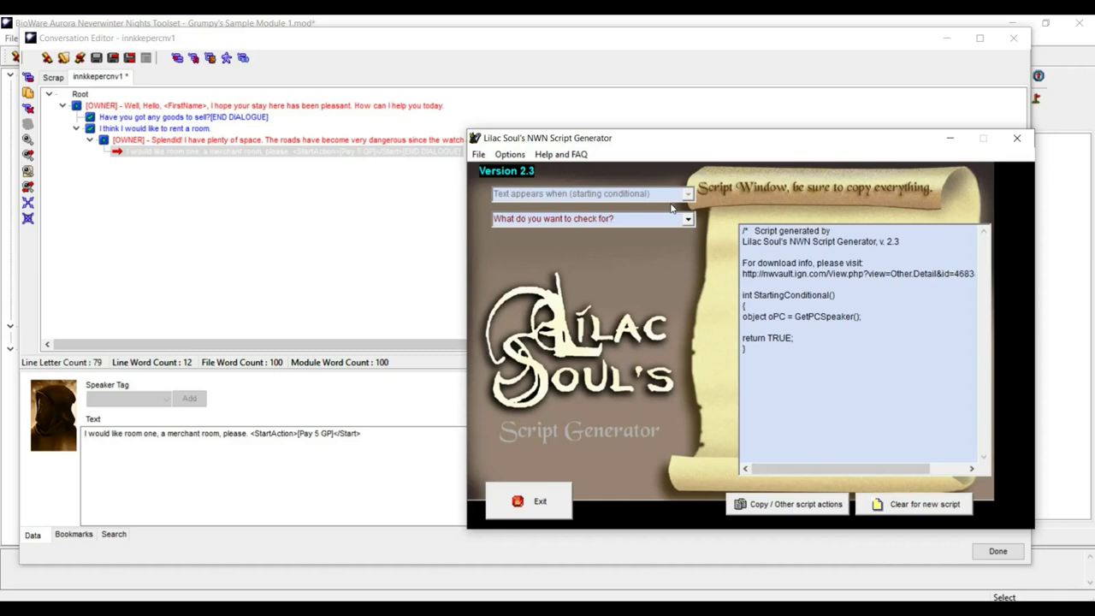
click(687, 219)
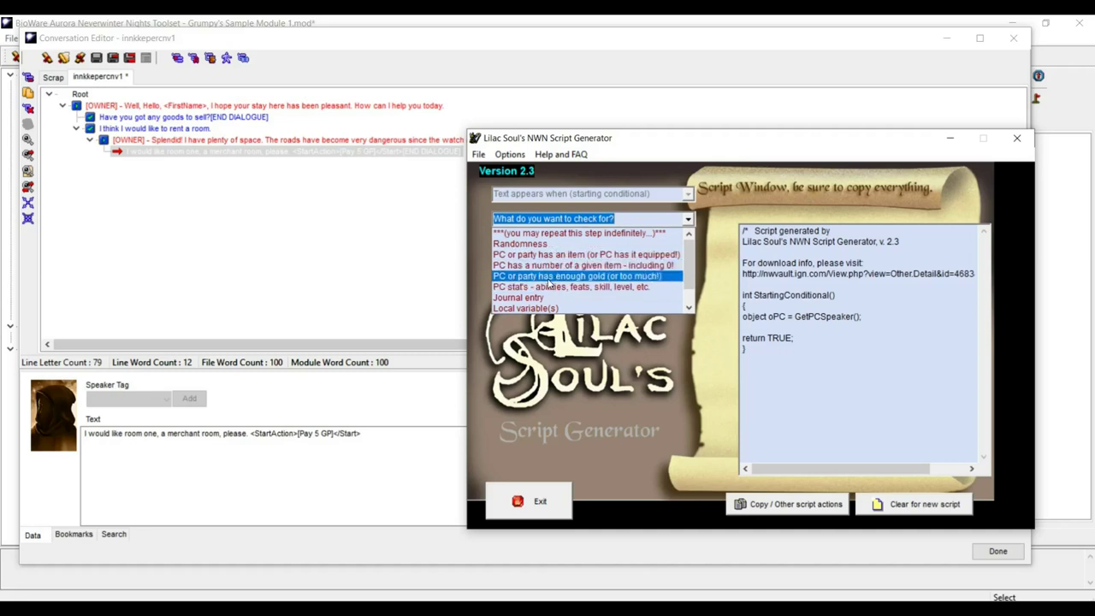
click(548, 277)
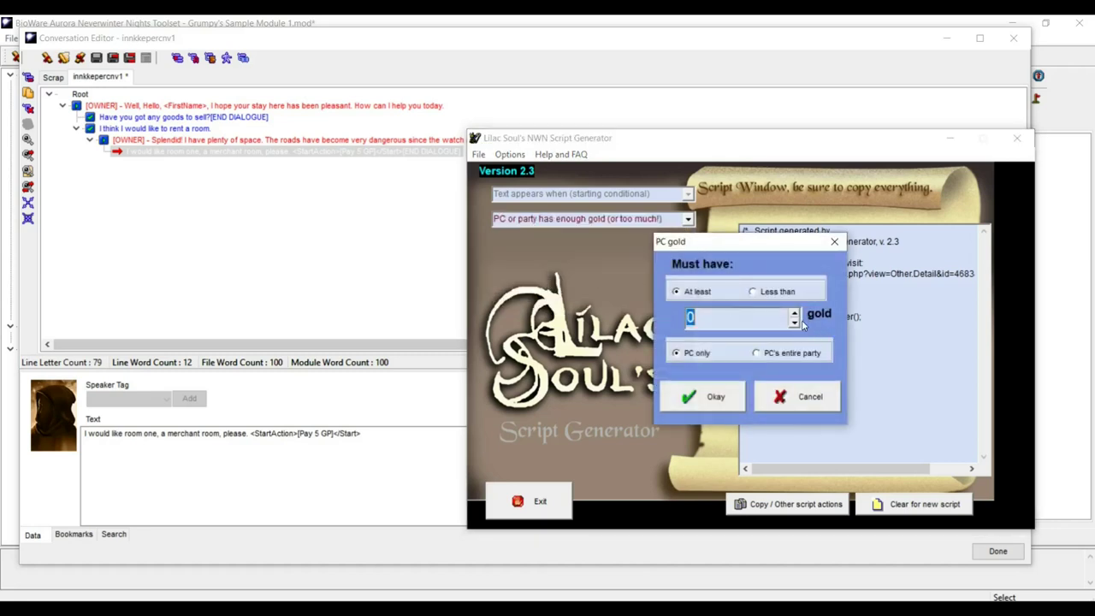
click(794, 313)
click(794, 313)
click(794, 314)
click(794, 313)
click(794, 313)
click(710, 399)
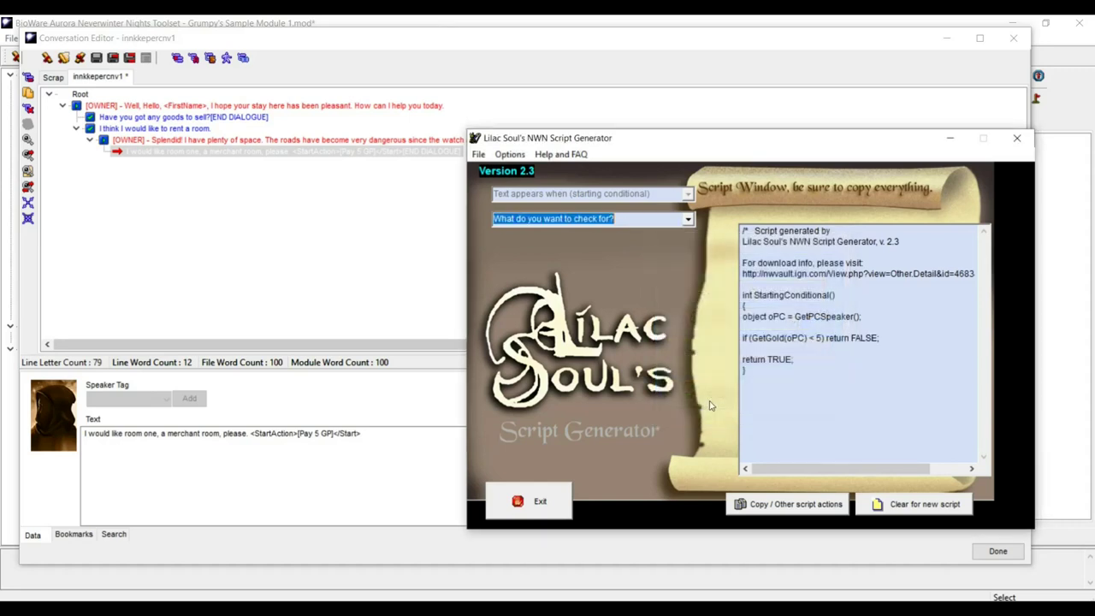
- Add a local integer check requiring InnRoom1Rented to be exactly 0
click(688, 220)
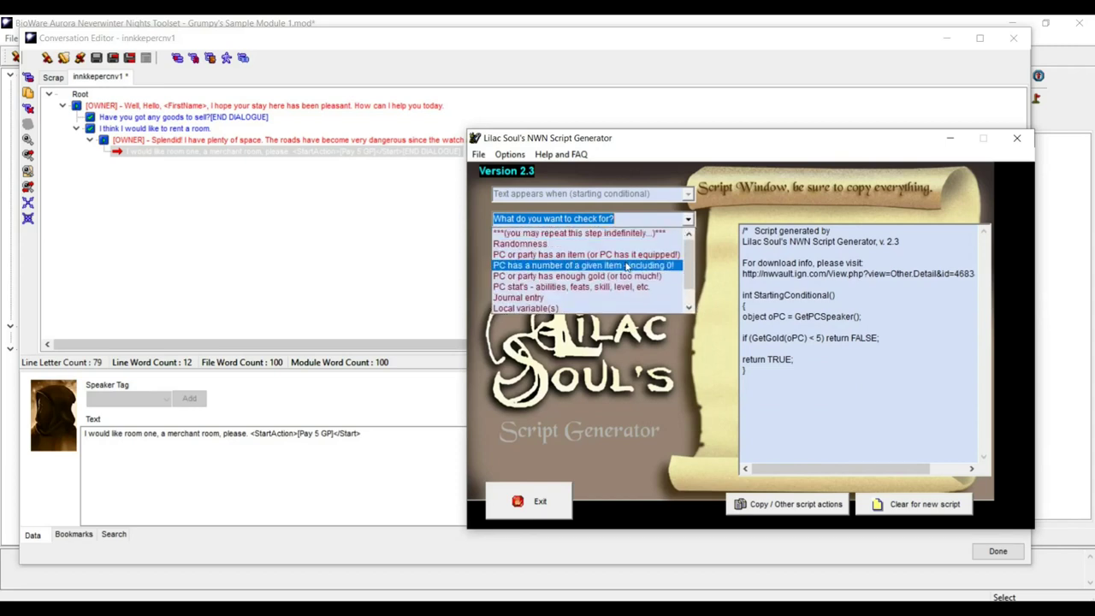
click(602, 305)
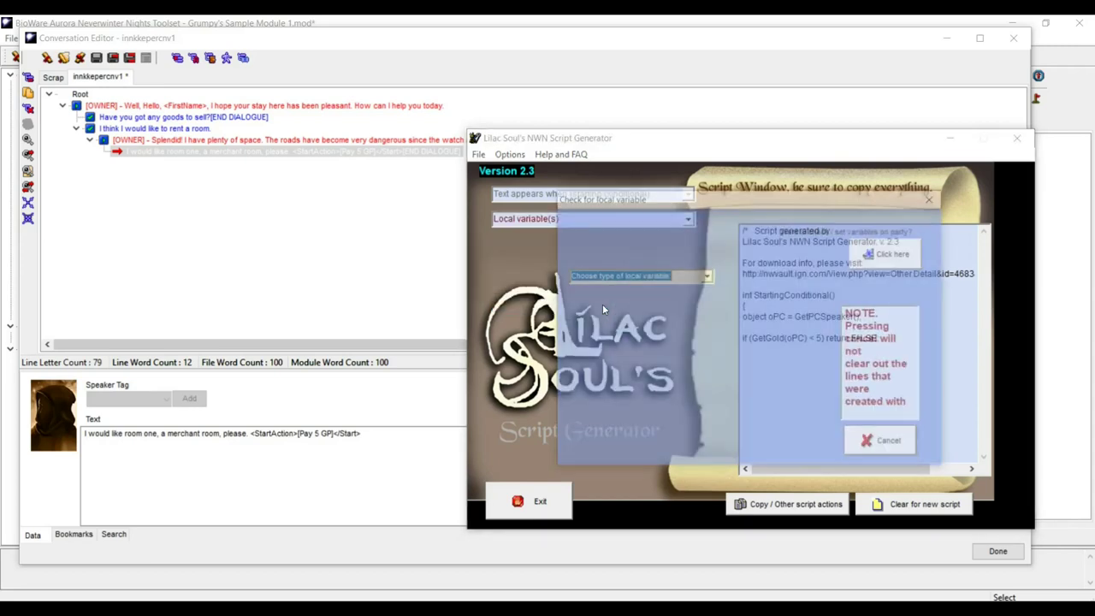
click(707, 277)
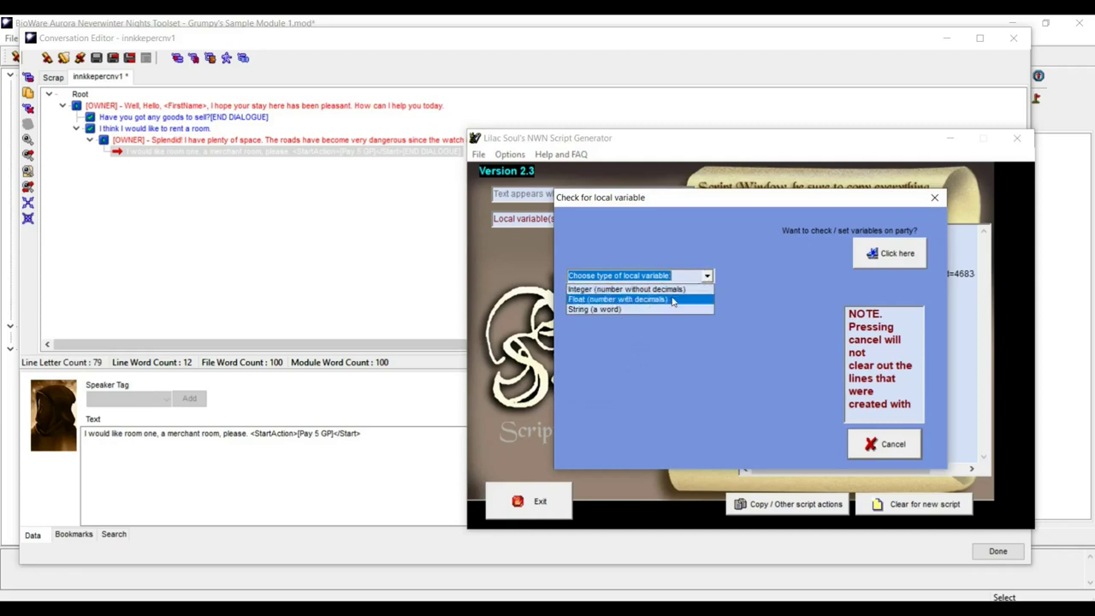
click(665, 289)
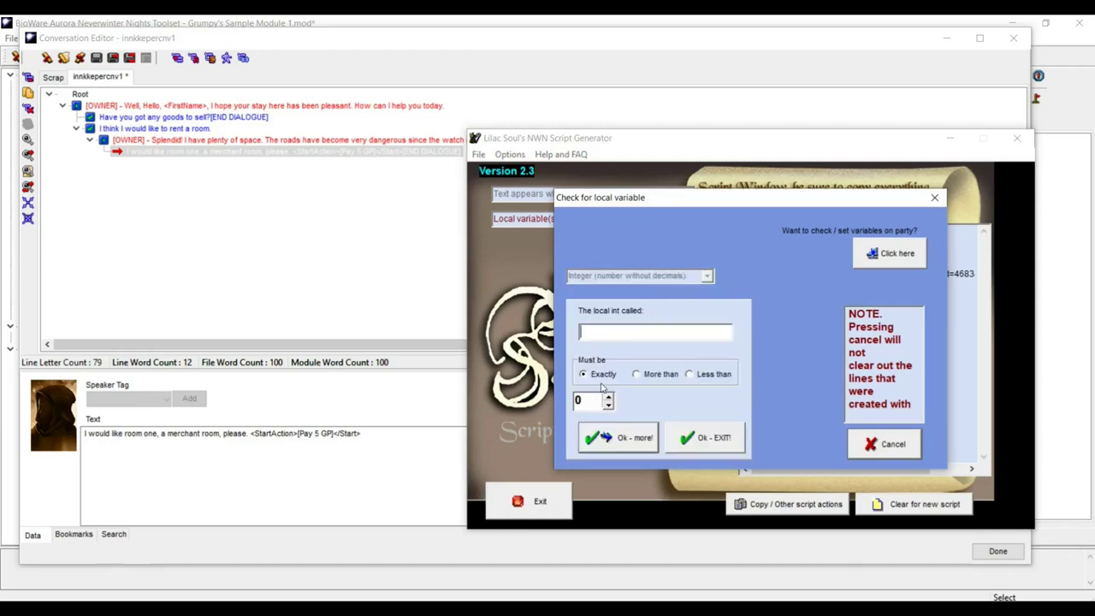
text(InnRoom1Rented)
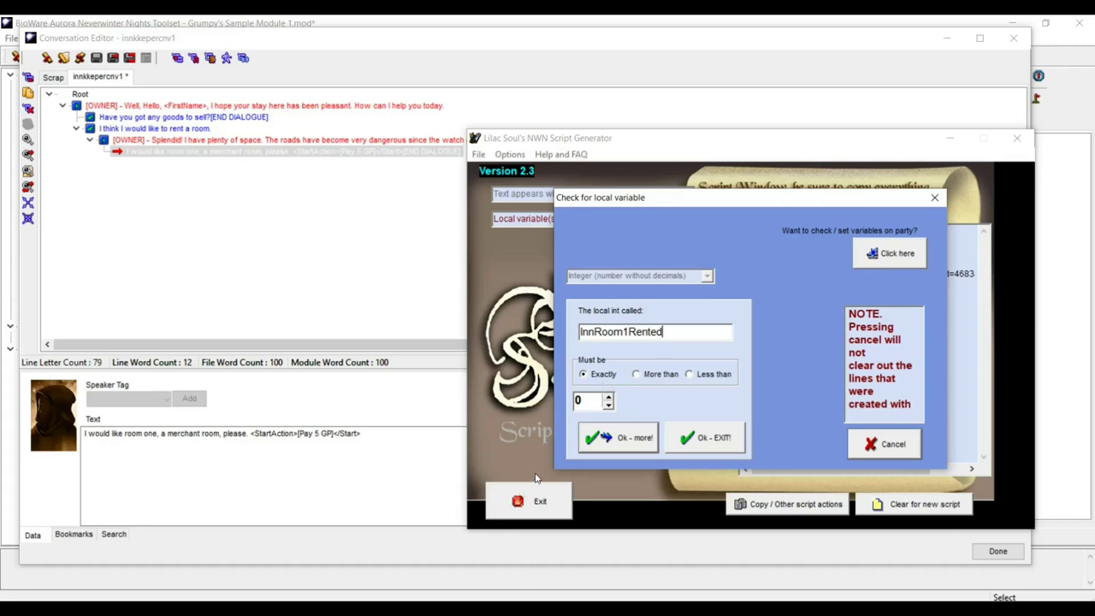
click(632, 437)
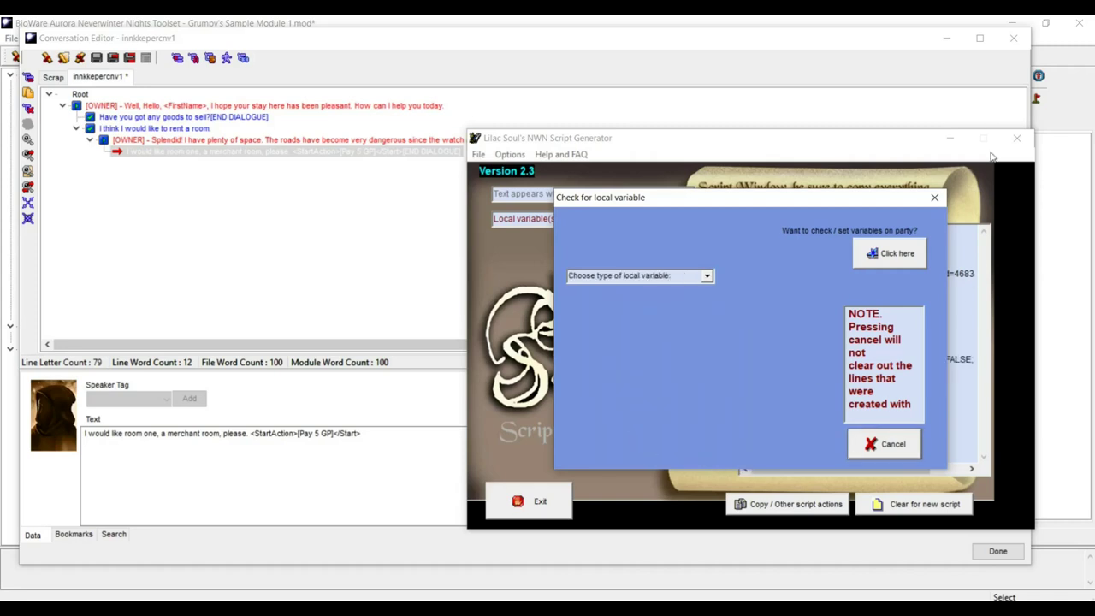
click(934, 197)
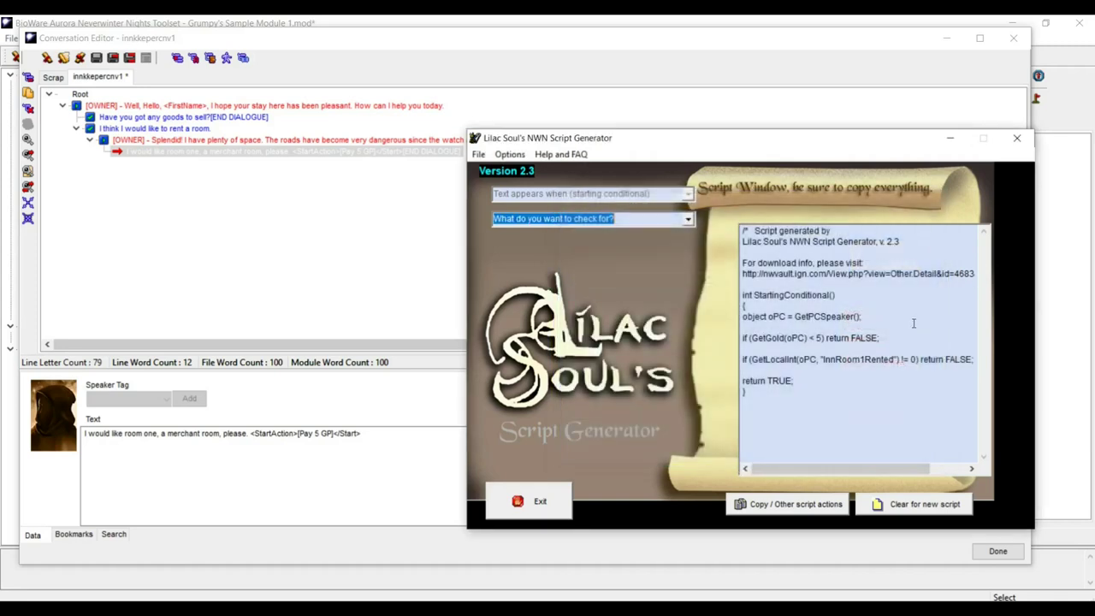
- Paste the generated script over the template of a new condition script for the room-one reply
click(808, 401)
key(ctrl+a)
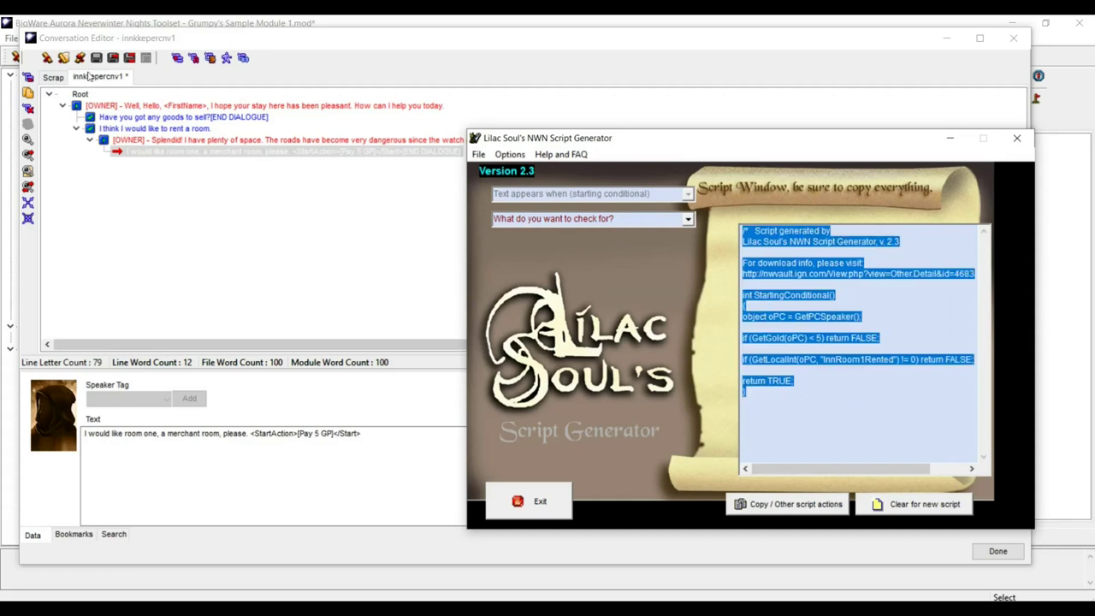
click(100, 61)
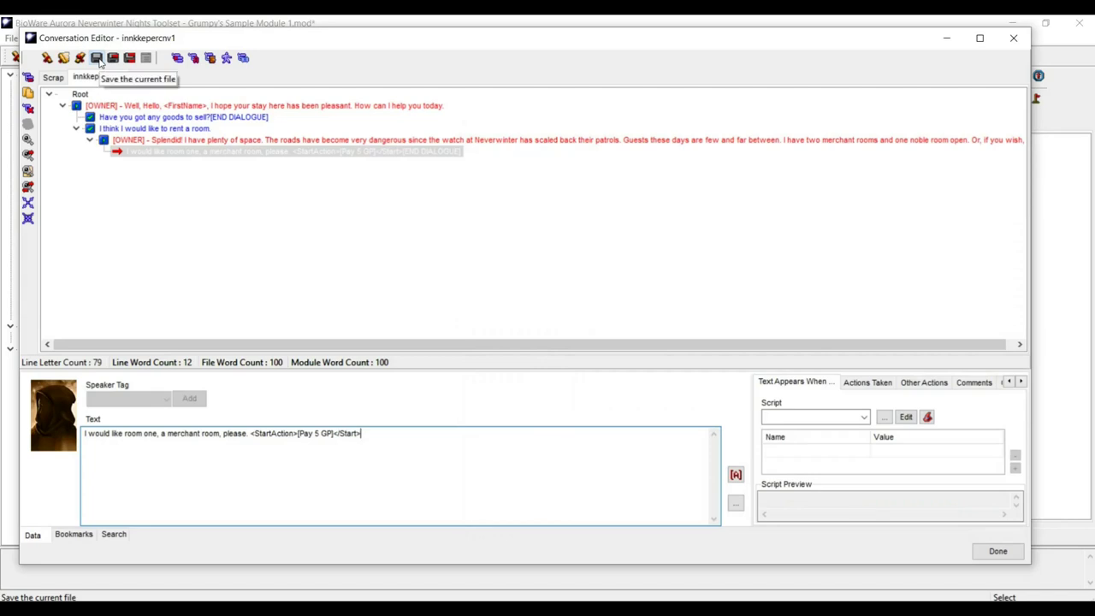
click(158, 154)
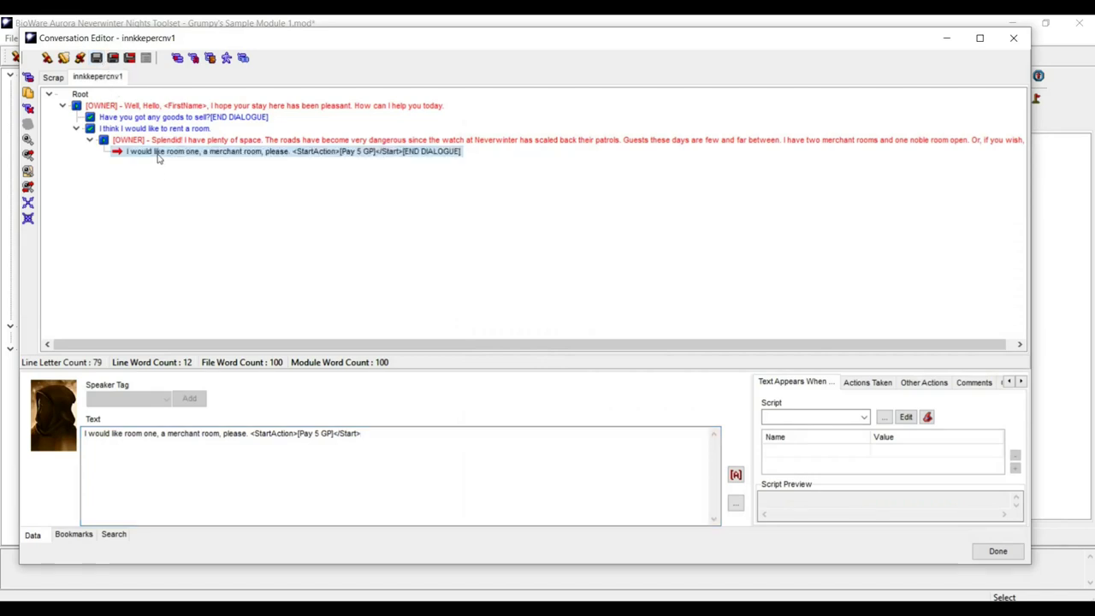
click(905, 418)
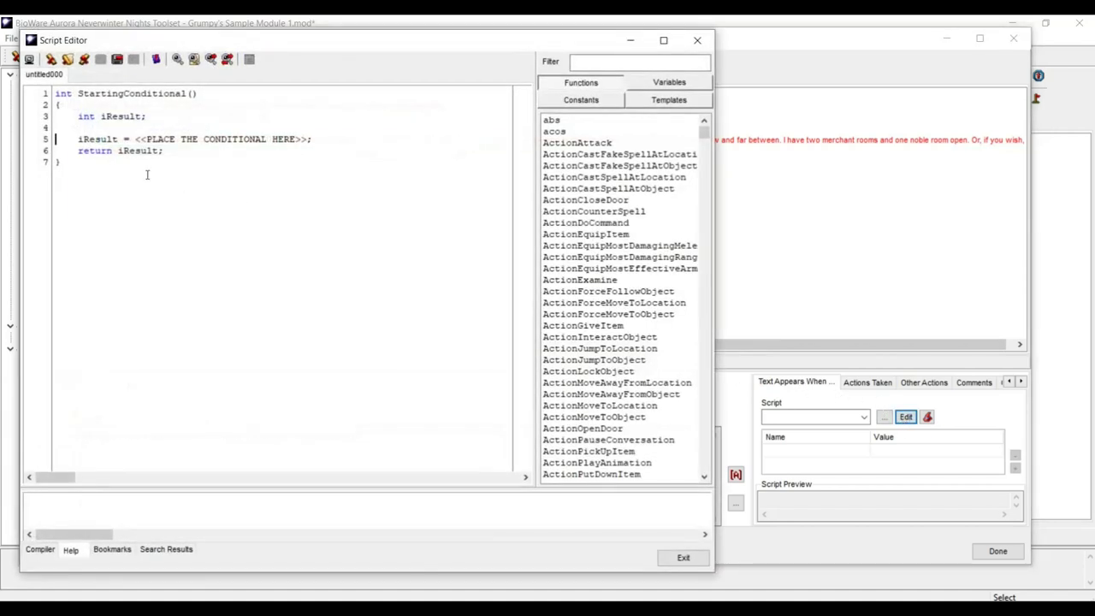
key(ctrl+a)
text(/*   Script generated by Lilac Soul's NWN Script Generator, v. 2.3  For download info, please visit: http://nwvault.ign.com/View.php?view=Other.Detail&id=4683&id=625    */  int StartingConditional() { object oPC = GetPCSpeaker();  if (GetGold(oPC) < 5) return FALSE;  if (GetLocalInt(oPC, "InnRoom1Rented") != 0) return FALSE;  return TRUE; })
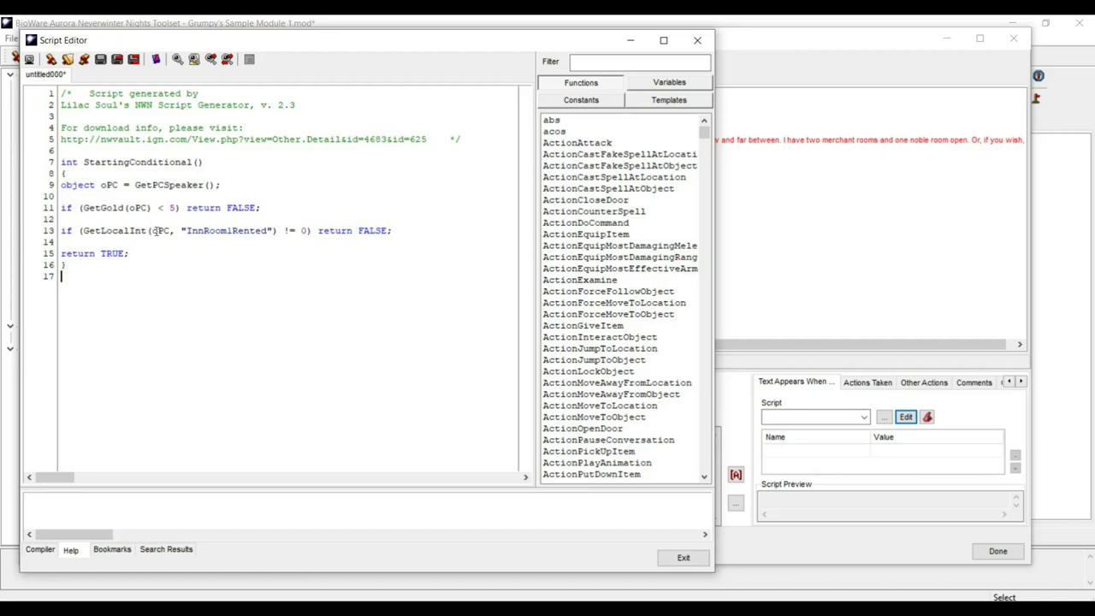
- Change the line 13 argument from oPC to OBJECT_SELF
click(157, 231)
drag(157, 231, 168, 231)
key(BackSpace)
text(BJECT_SELF)
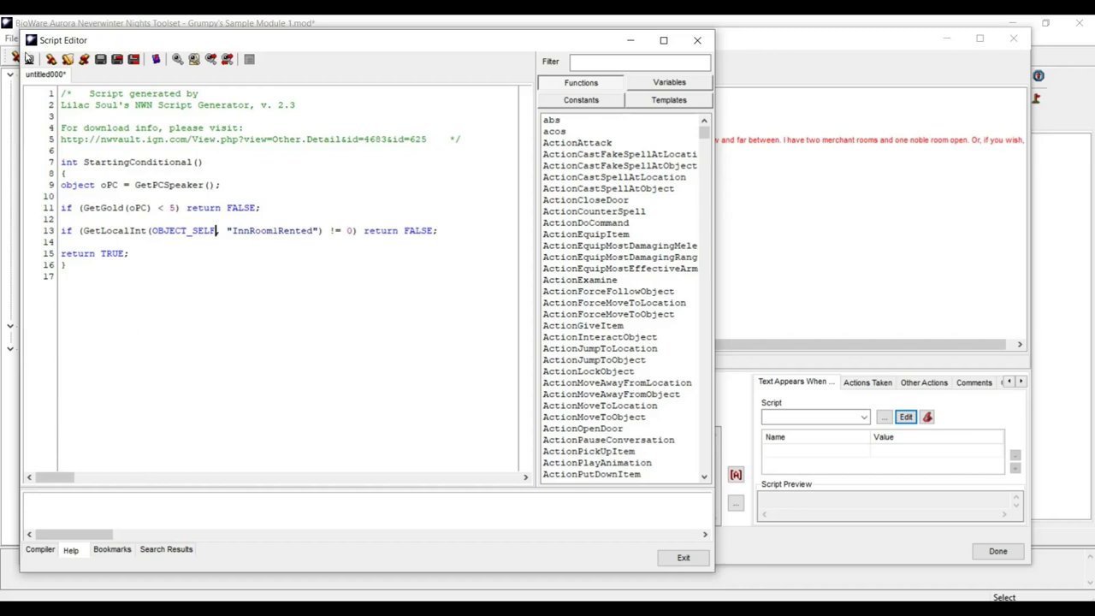
- Save the condition script as inn_sc_room1 and exit the Script Editor
click(100, 59)
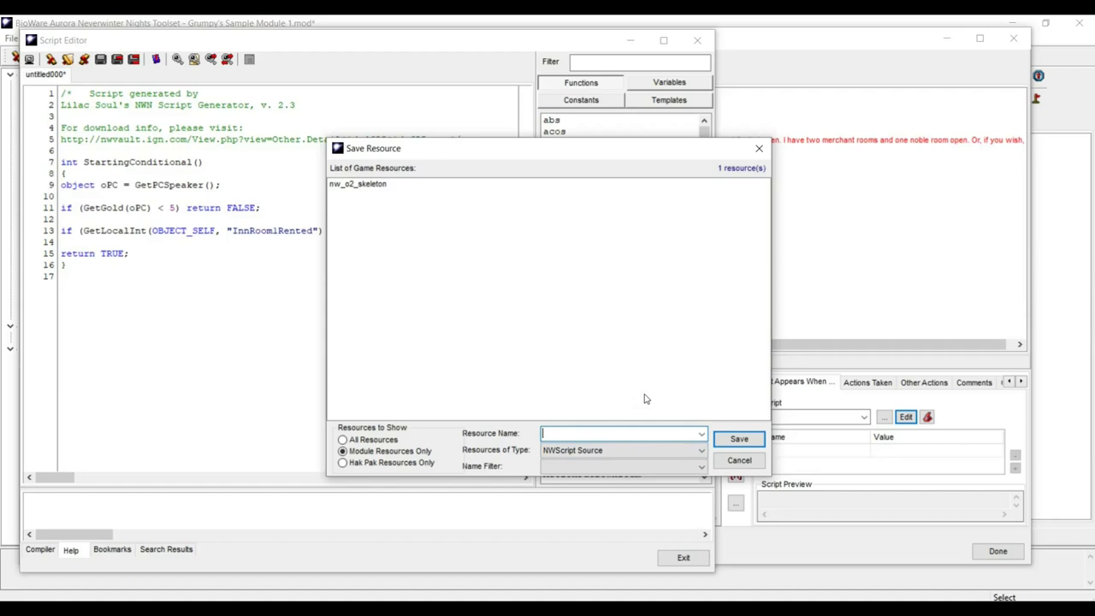
text(inn_sc_room1)
key(End)
click(740, 439)
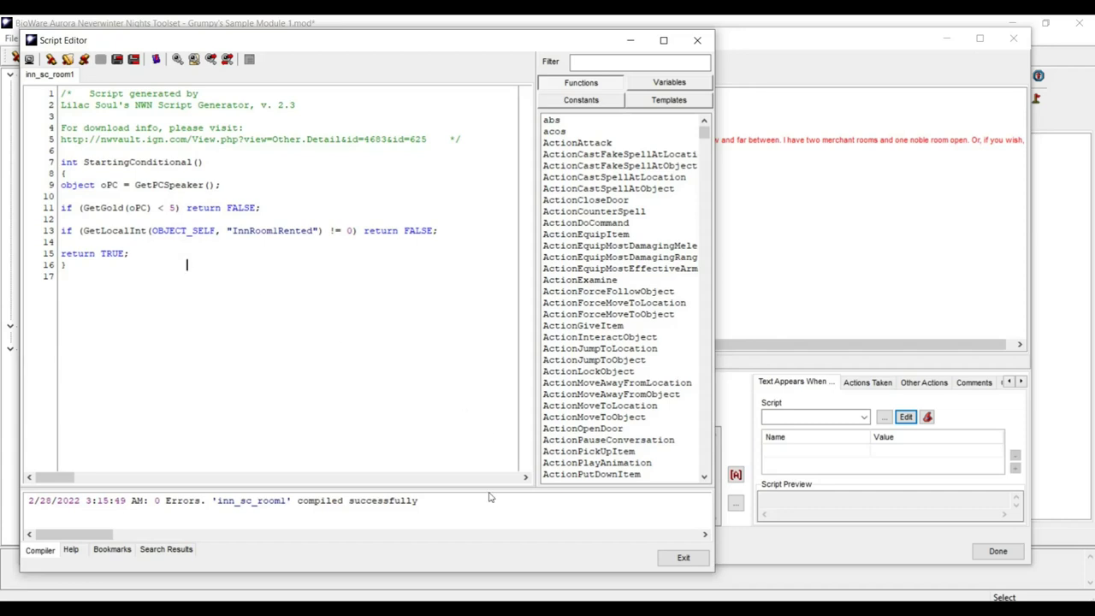
click(684, 559)
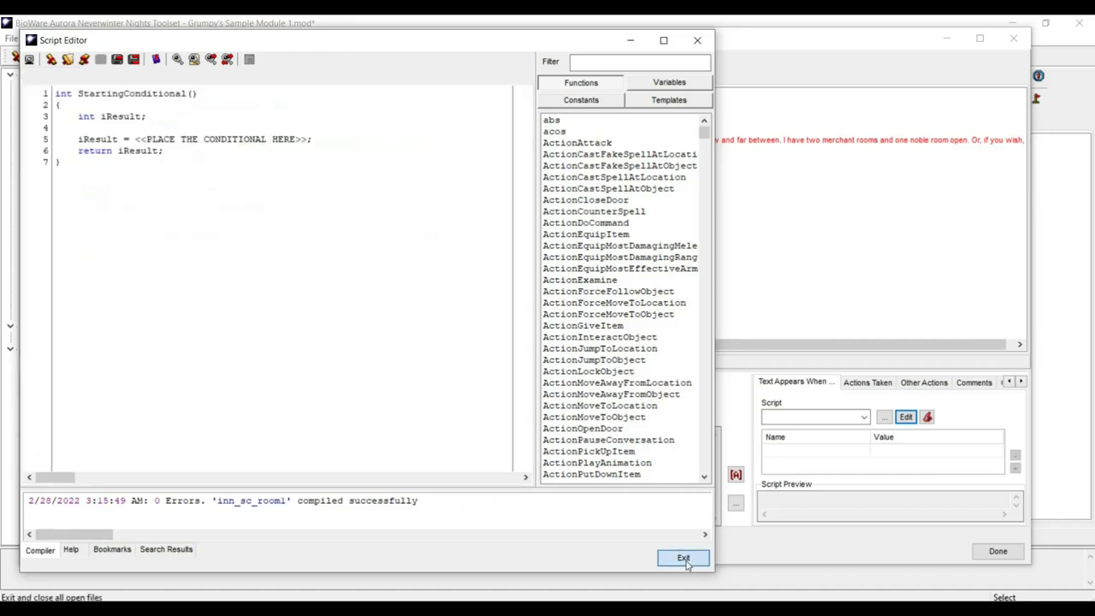
click(685, 559)
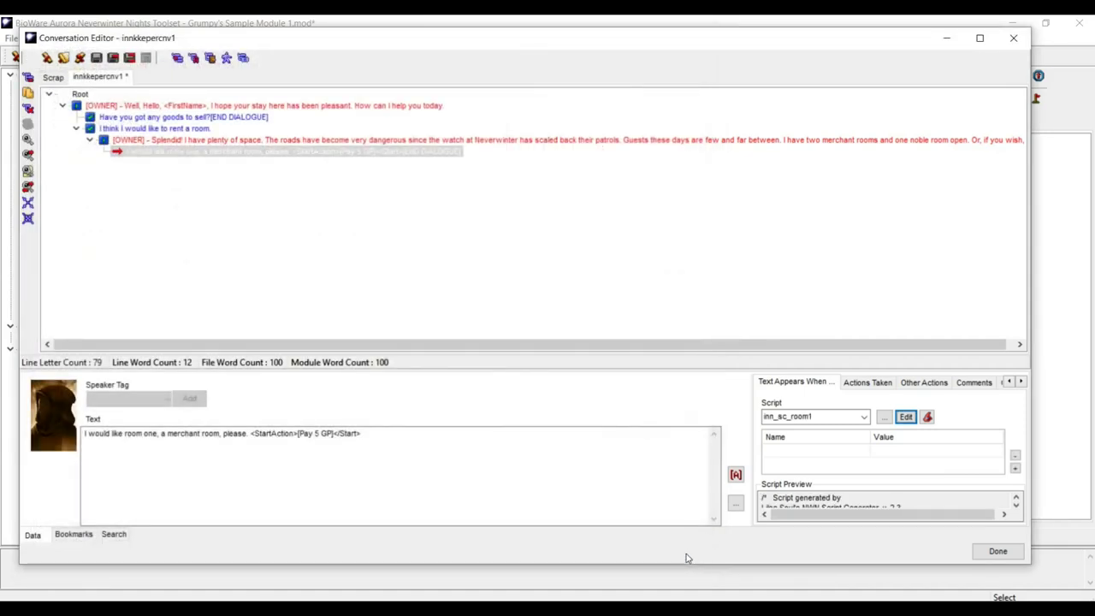
- Copy the room-one reply and paste it twice under the innkeeper's Splendid! line
click(248, 156)
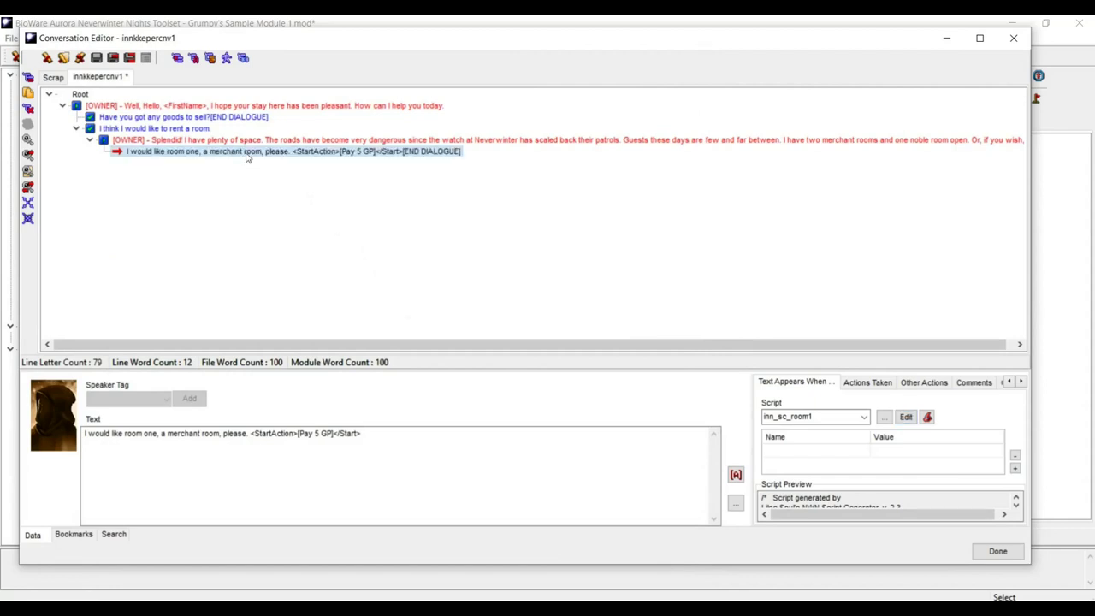
right_click(247, 156)
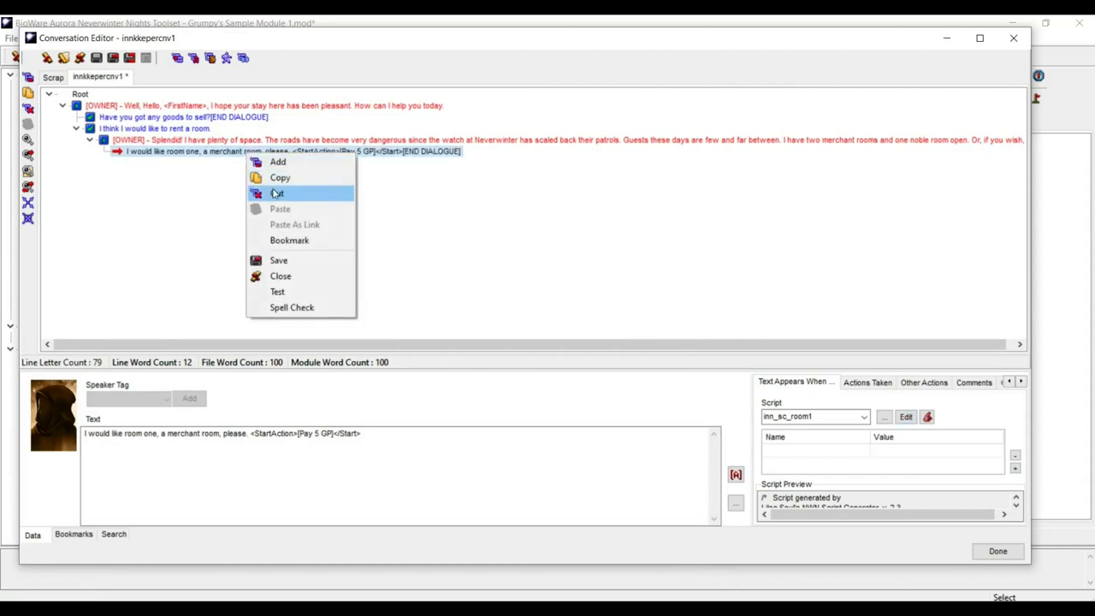
click(278, 180)
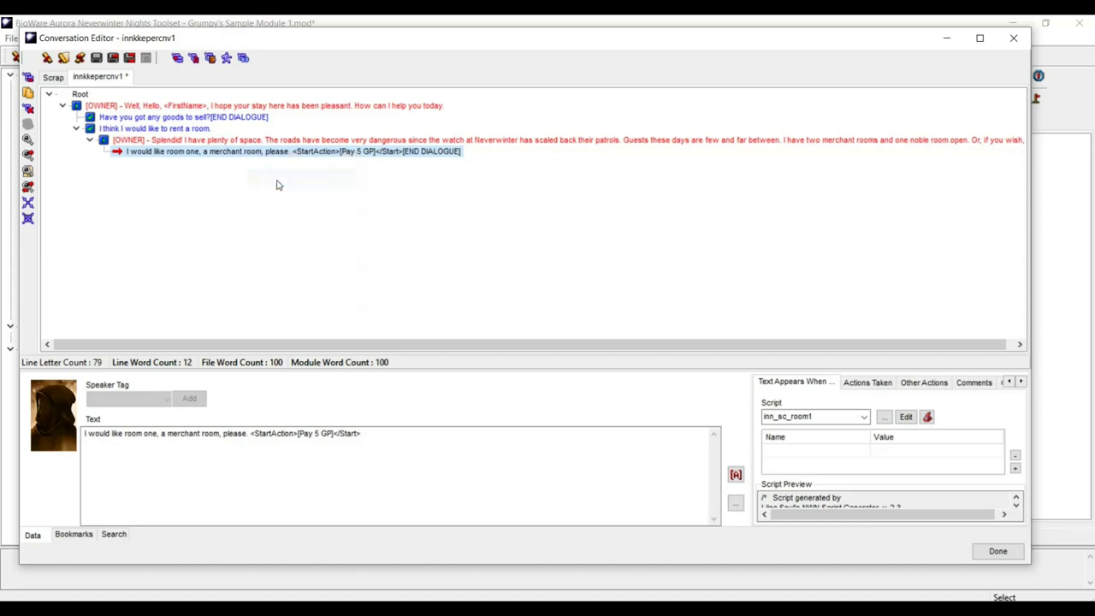
right_click(226, 154)
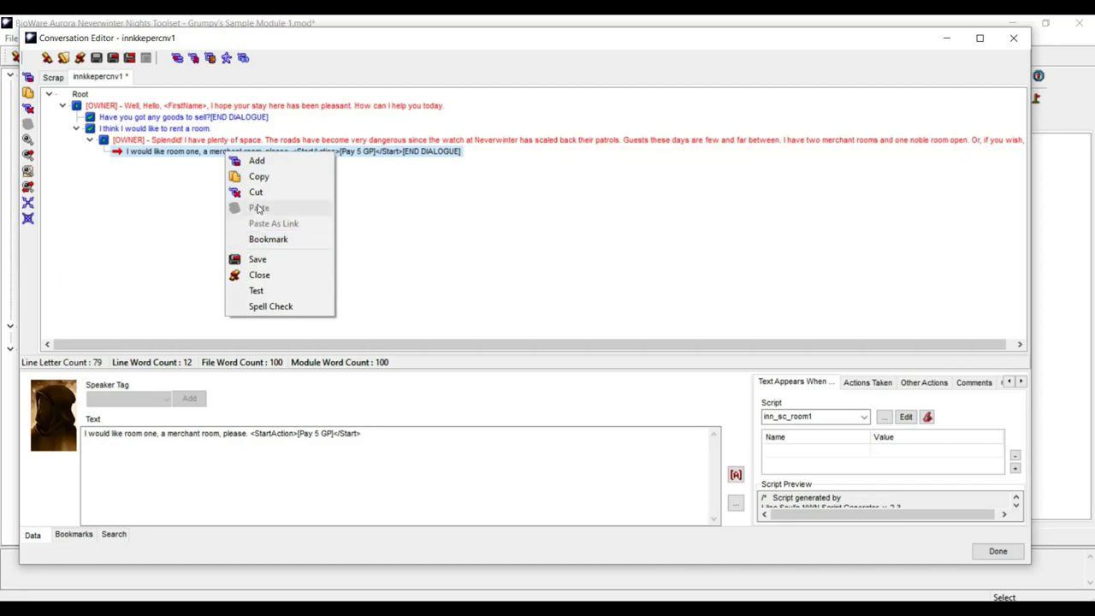
click(206, 140)
right_click(206, 140)
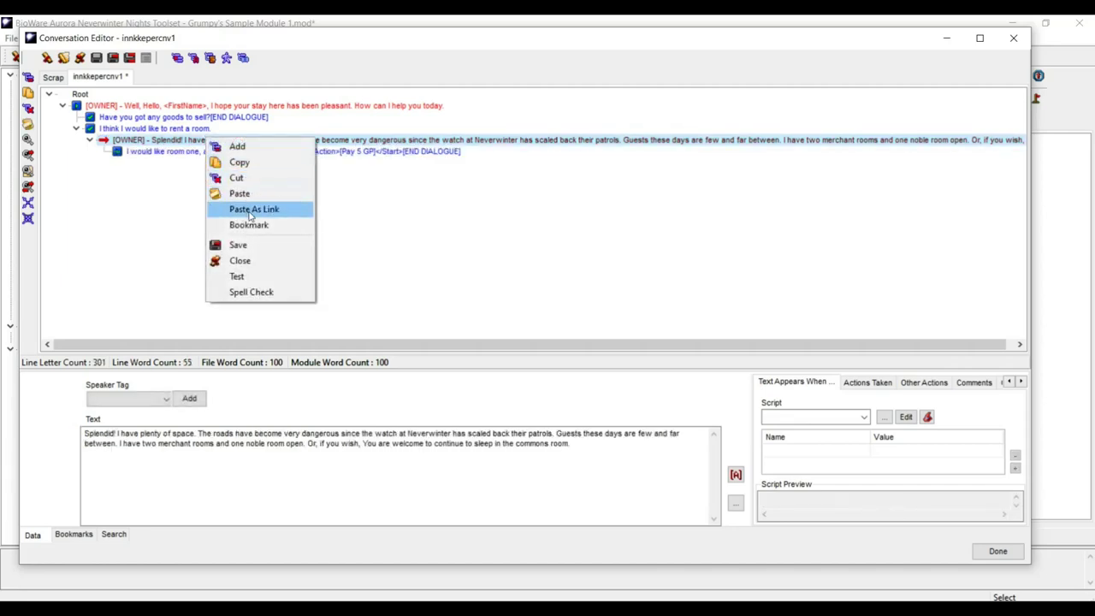
click(240, 192)
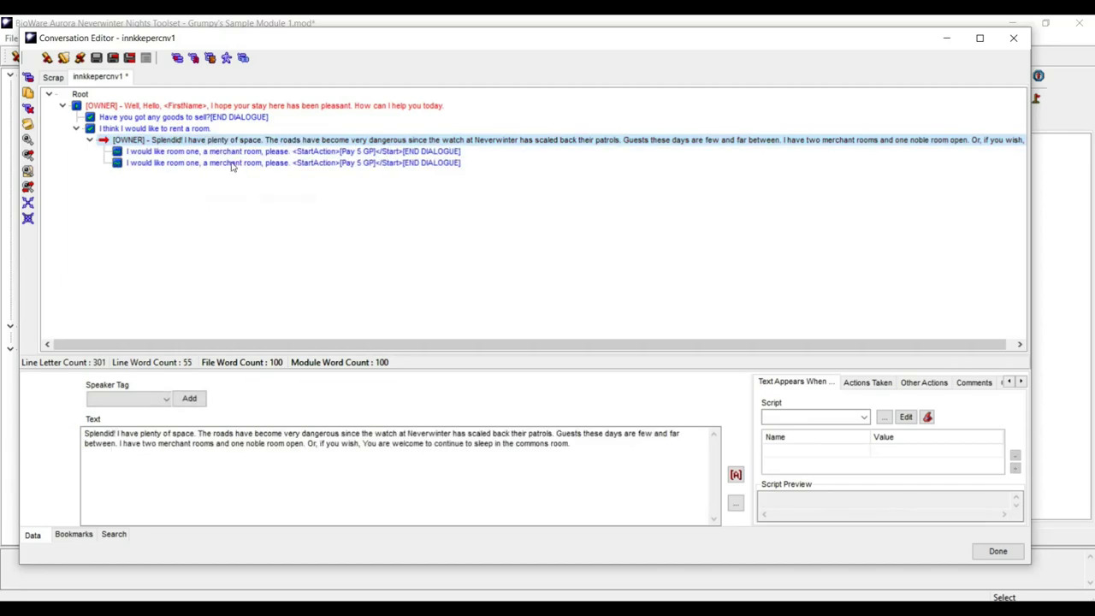
click(234, 163)
click(240, 141)
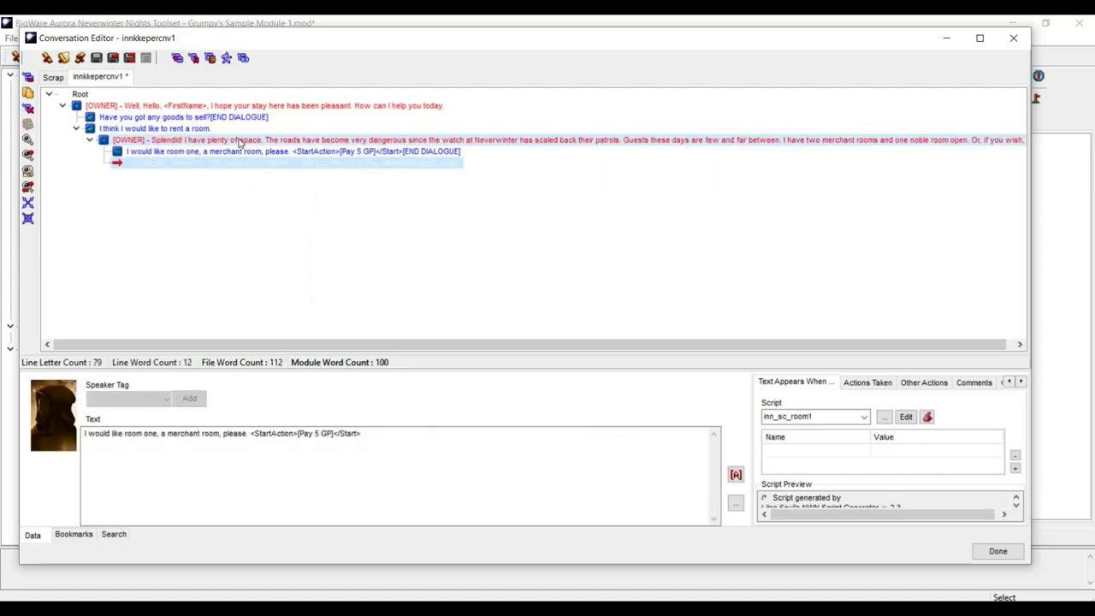
right_click(239, 141)
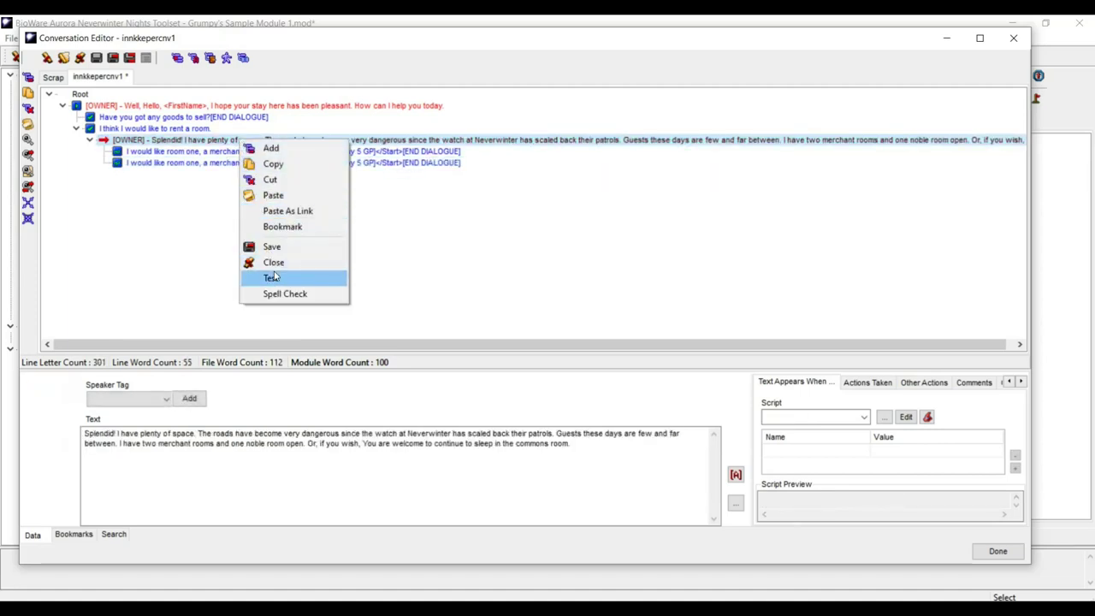
click(273, 196)
click(242, 162)
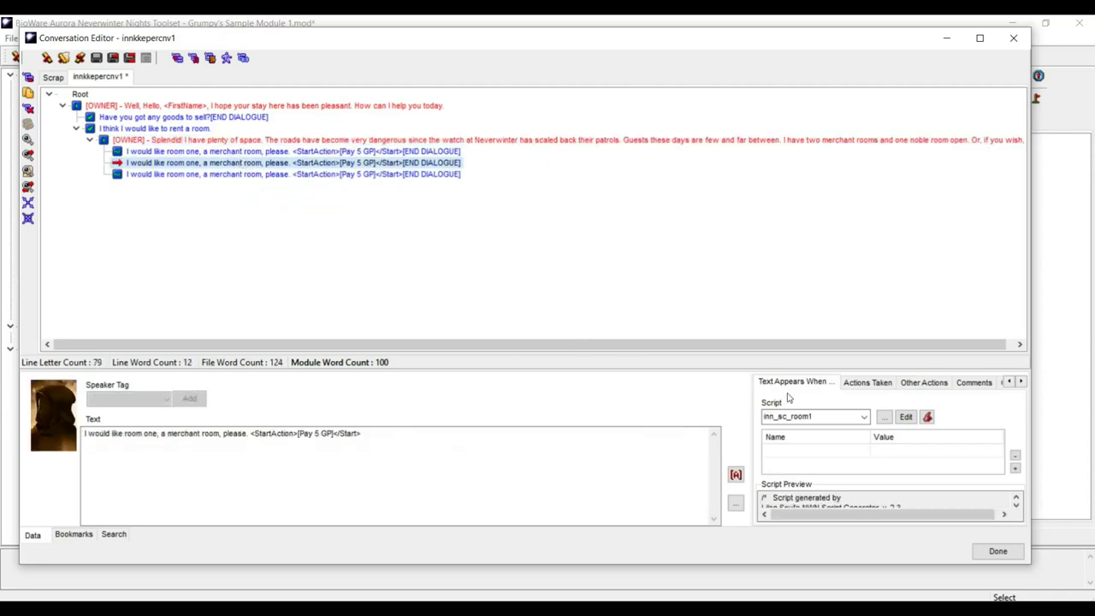
- Change the reply's check to InnRoom2Rented, save it as inn_sc_room2, and exit
click(905, 418)
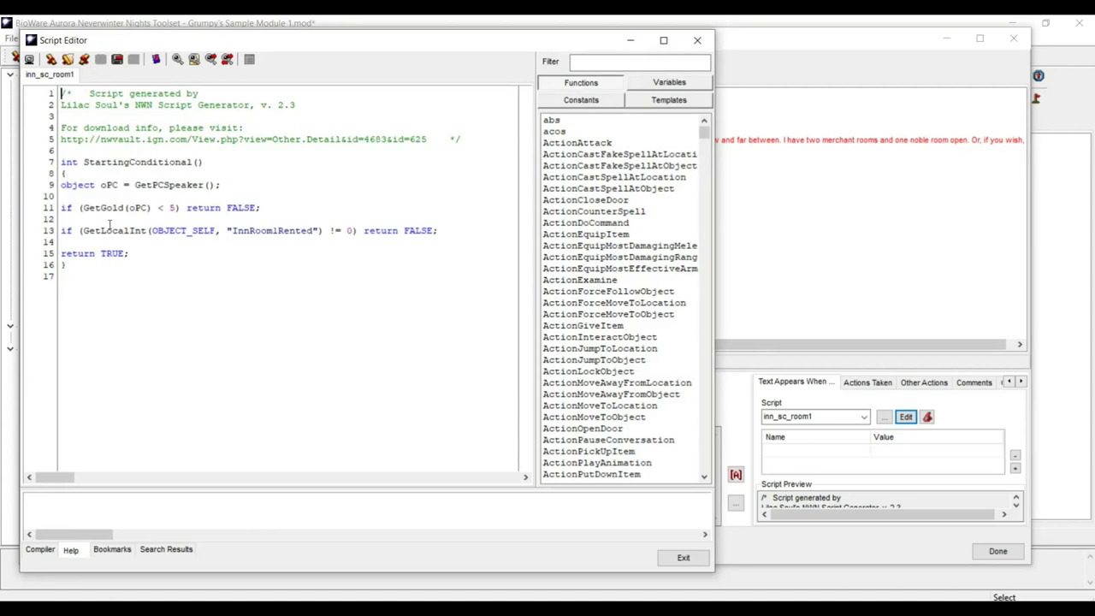
drag(272, 230, 278, 230)
text(2)
click(117, 59)
click(589, 435)
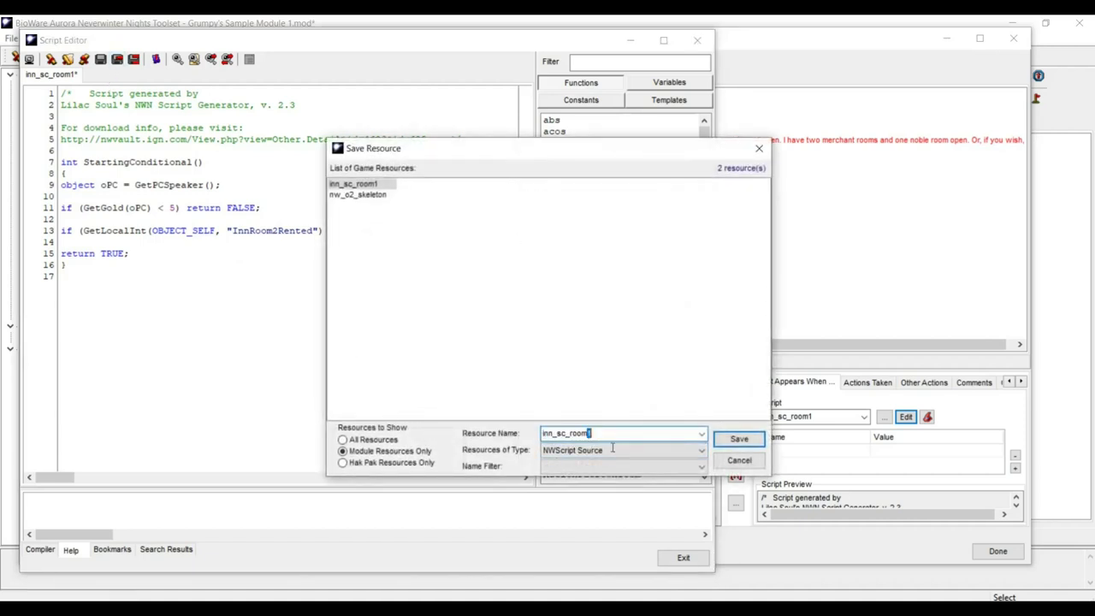
key(BackSpace)
text(2)
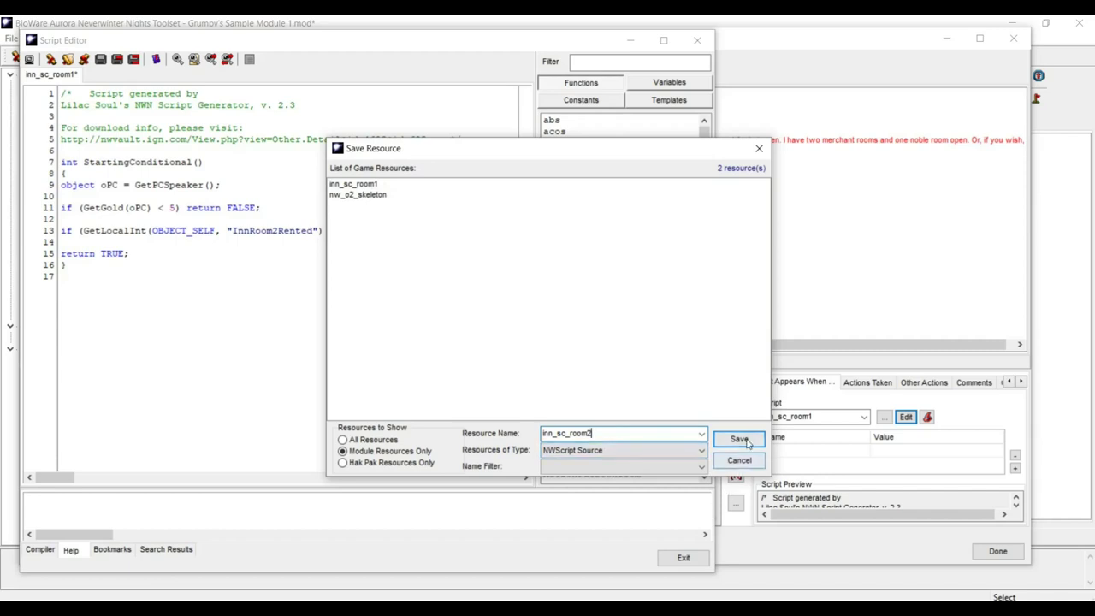
click(741, 439)
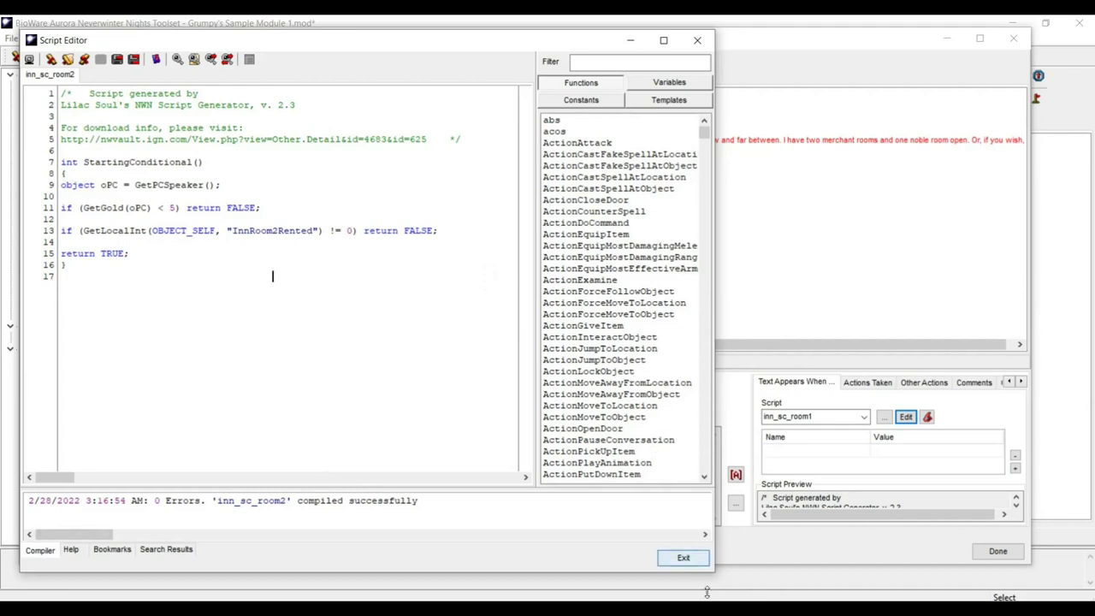
click(683, 558)
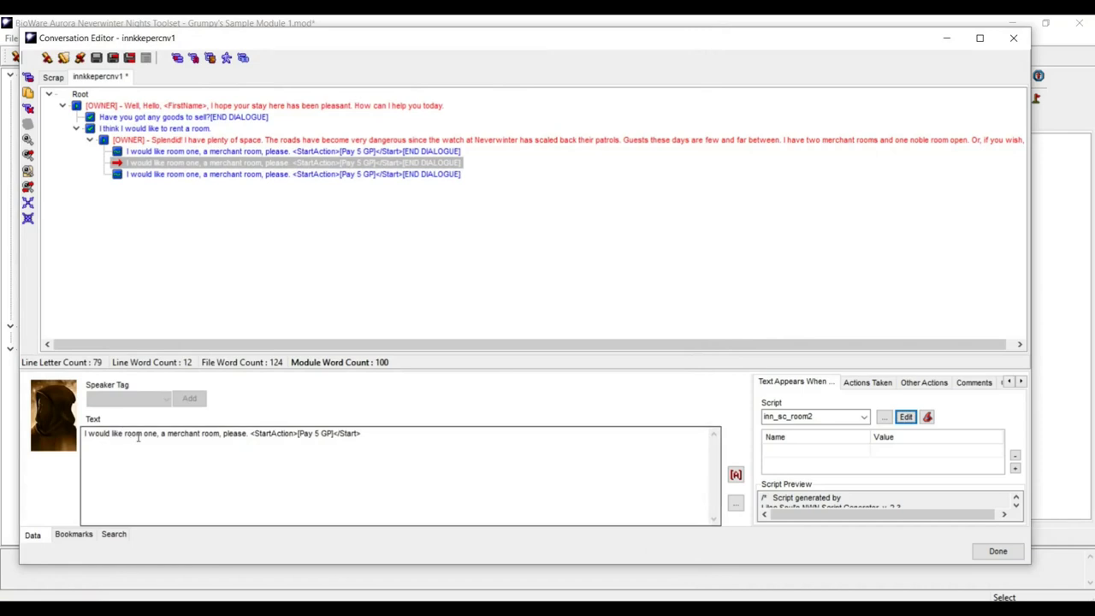
- Change 'one' to 'two' in reply two; make reply three ask for 'room three, the noble room'
drag(143, 434, 156, 433)
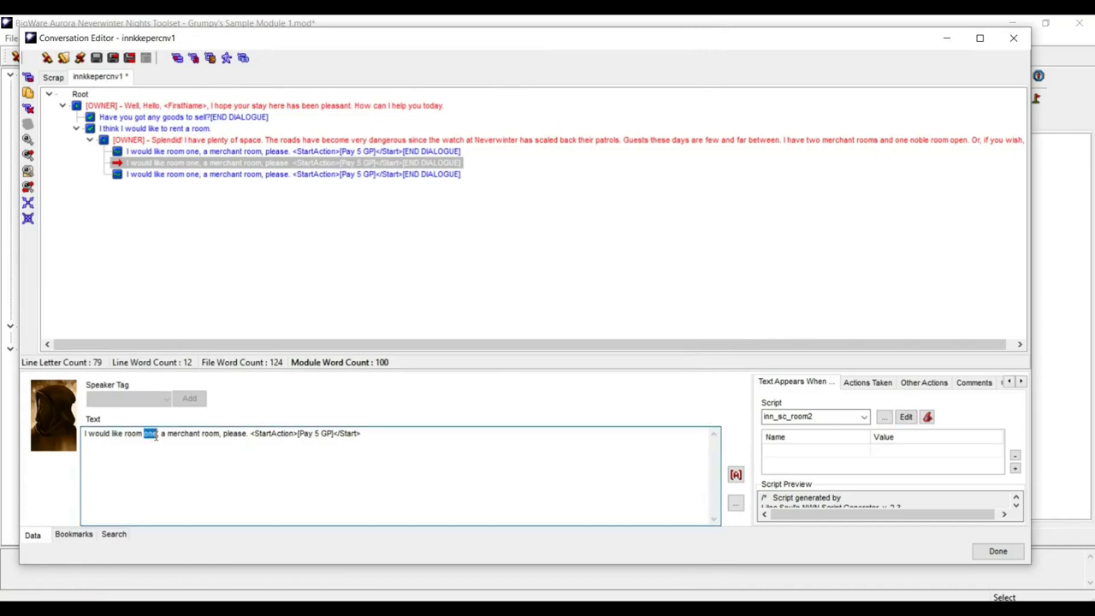
text(two)
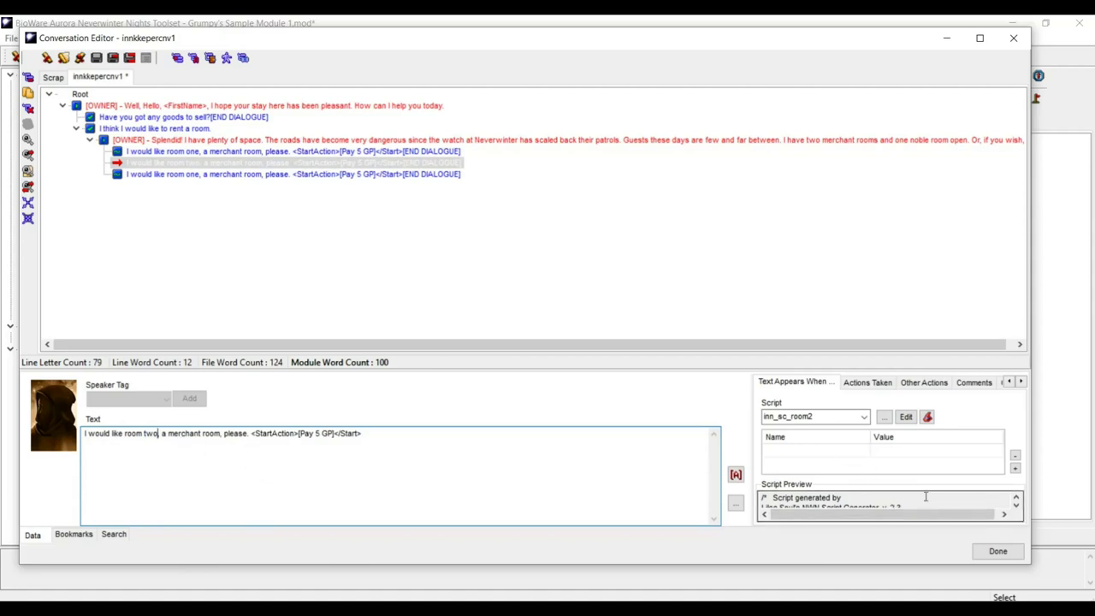
click(183, 174)
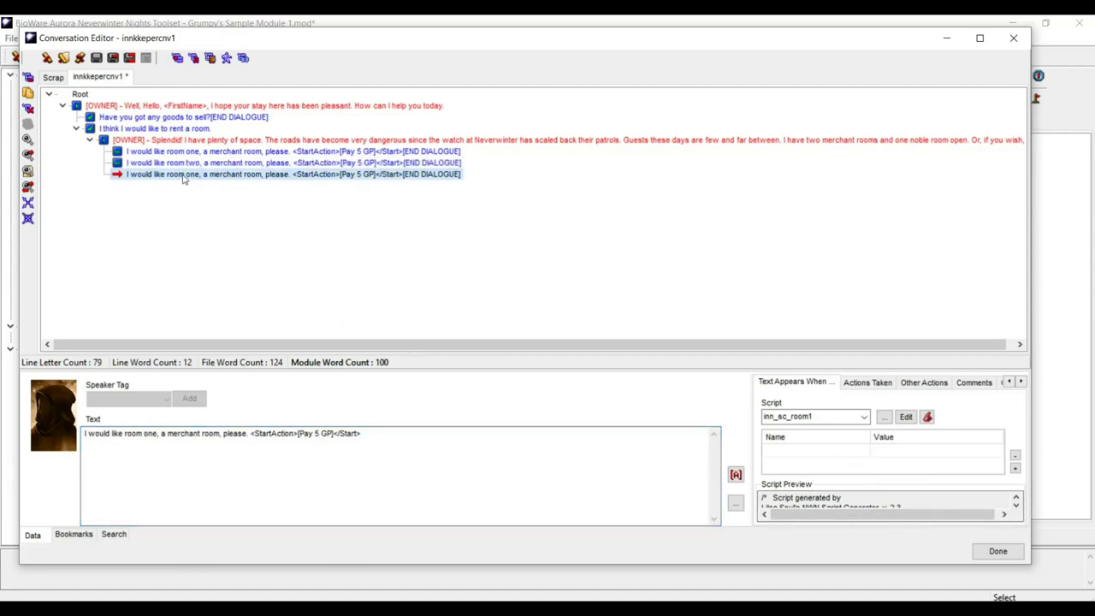
double_click(150, 434)
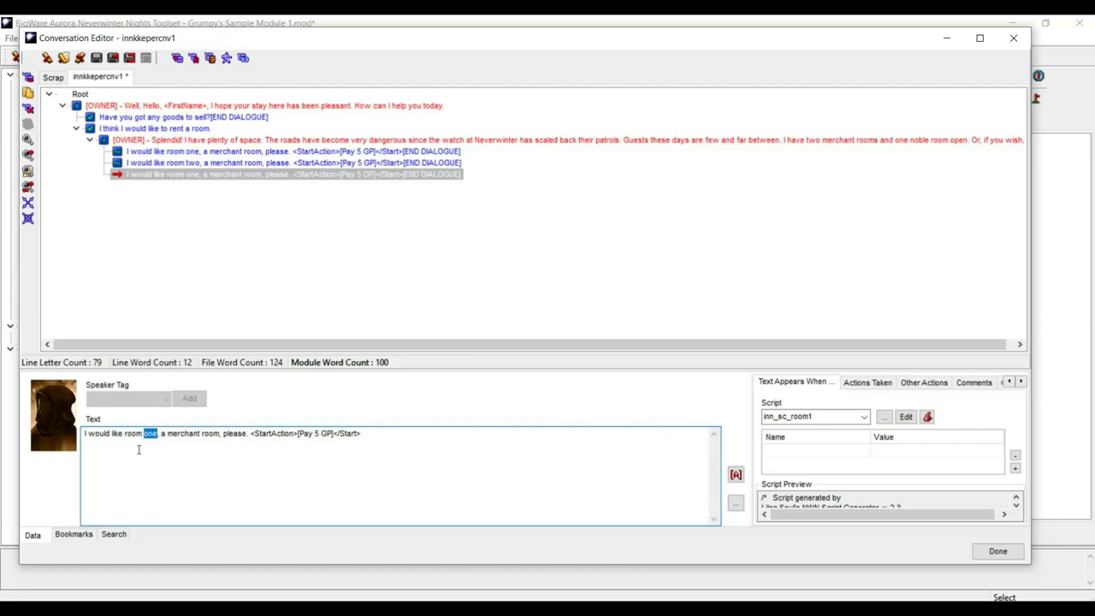
text(three)
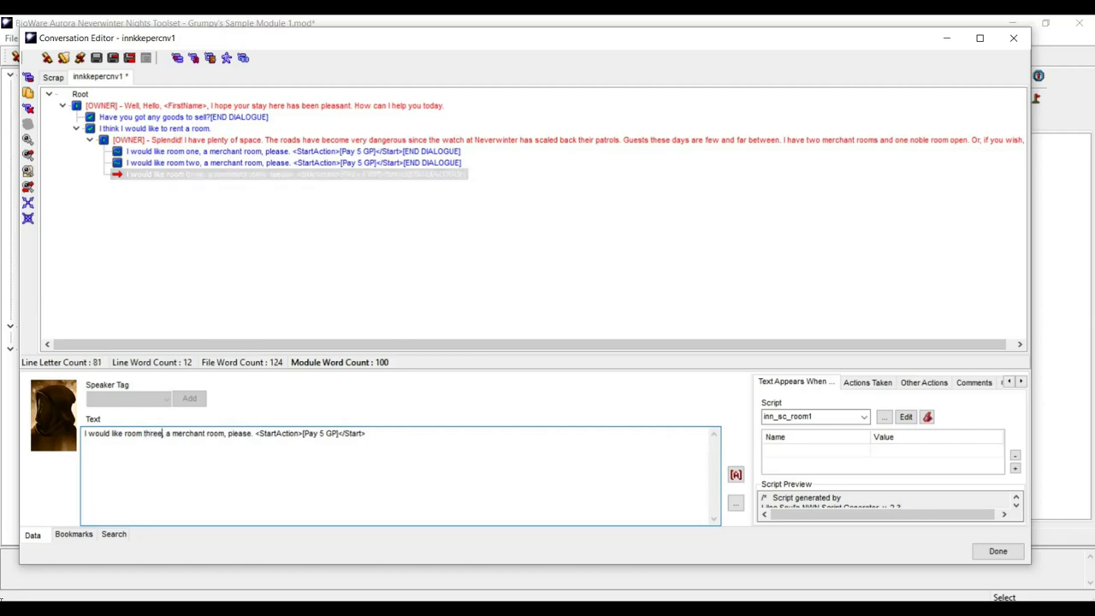
drag(166, 434, 207, 438)
text(the noble)
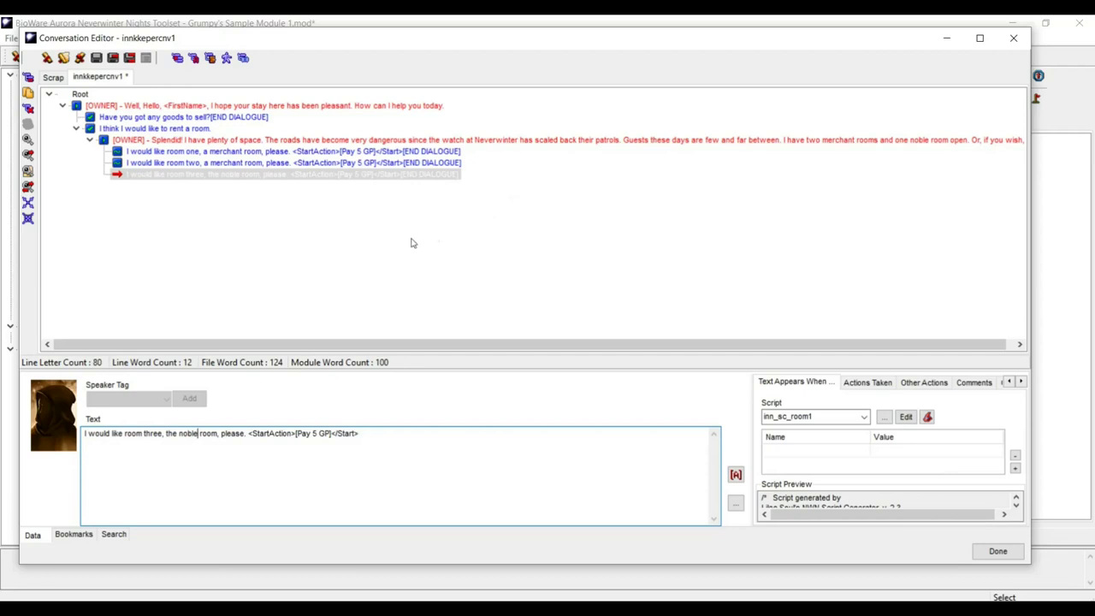
click(382, 434)
click(907, 419)
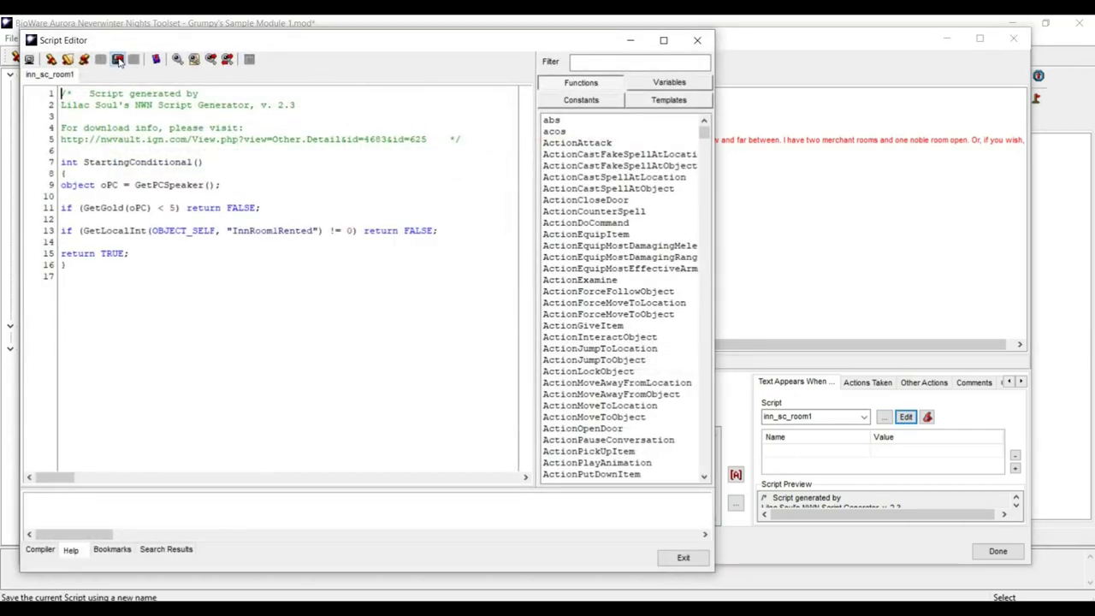
- Save the third reply's condition script as a new copy named inn_sc_room3
click(117, 59)
click(590, 433)
key(BackSpace)
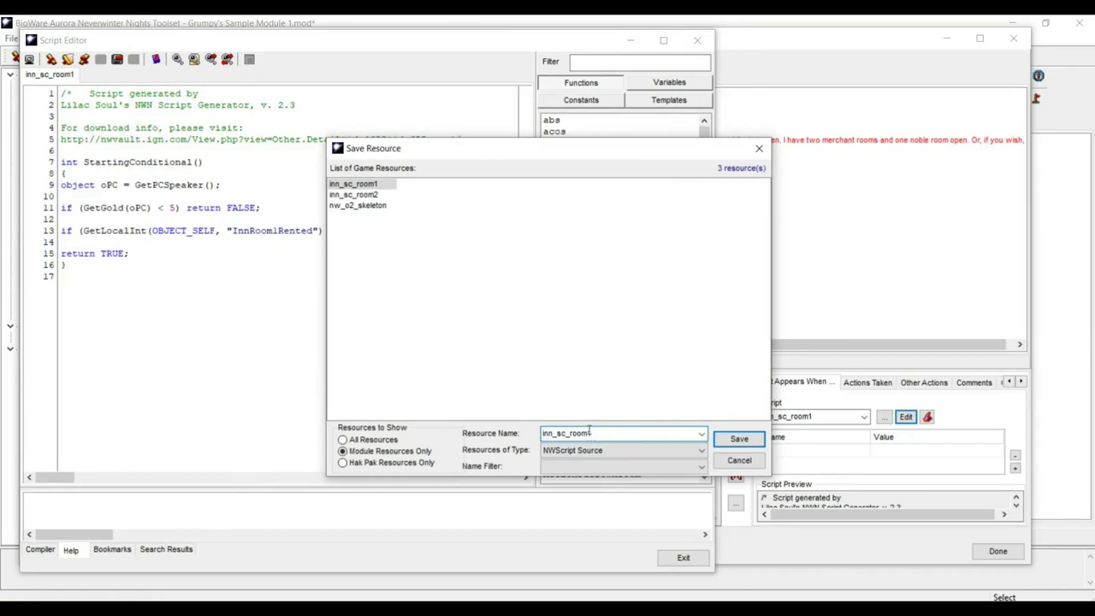
key(shift+Left)
text(3)
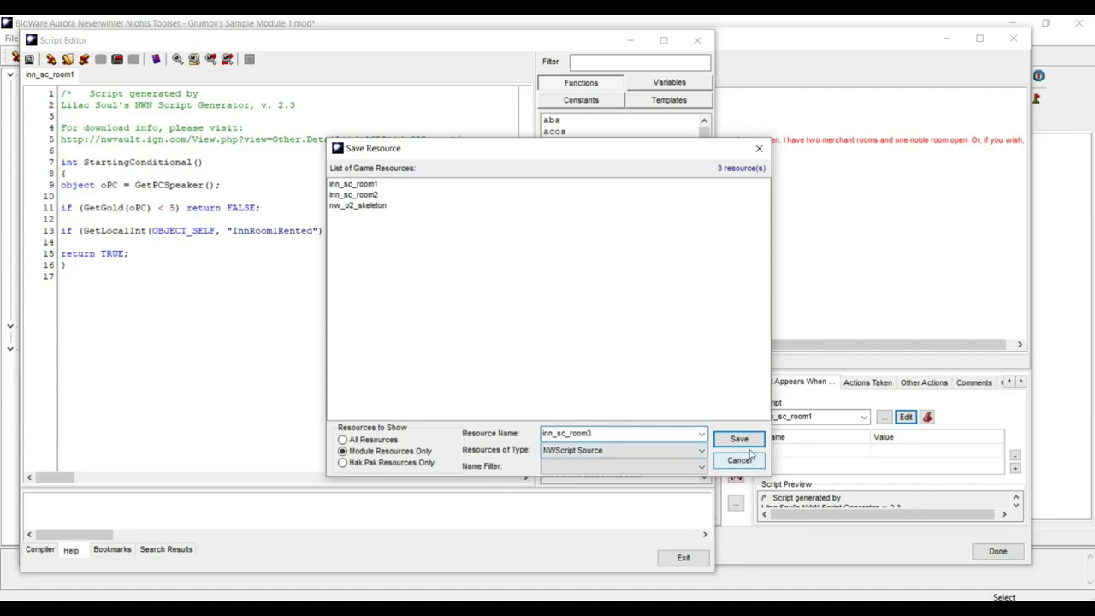
click(741, 440)
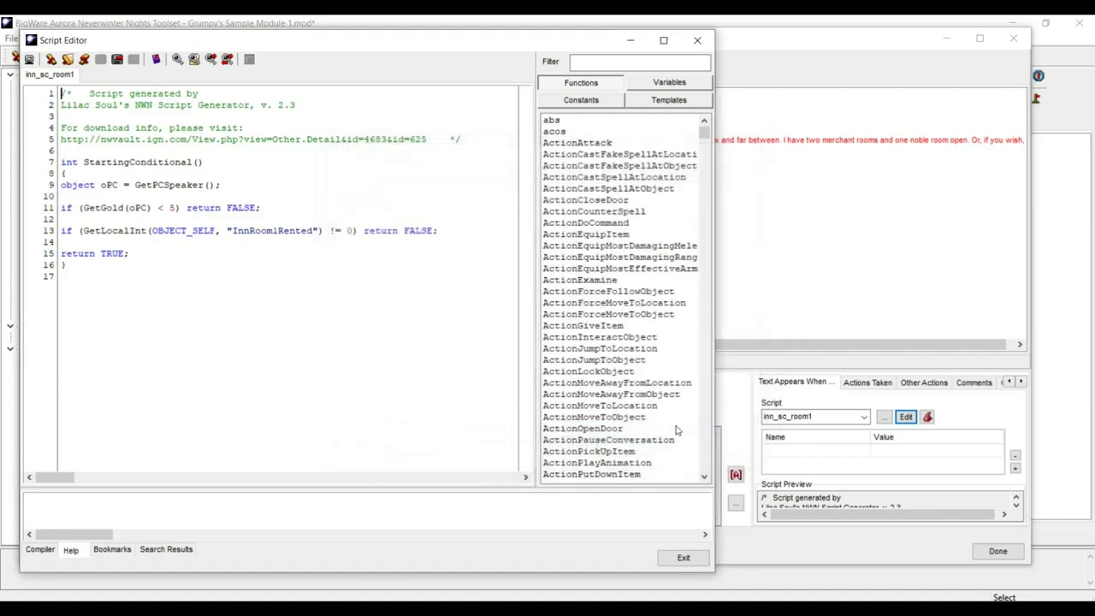
- Change the variable to InnRoom3Rented, save, copy the name, and exit the editor
click(275, 231)
drag(273, 232, 278, 232)
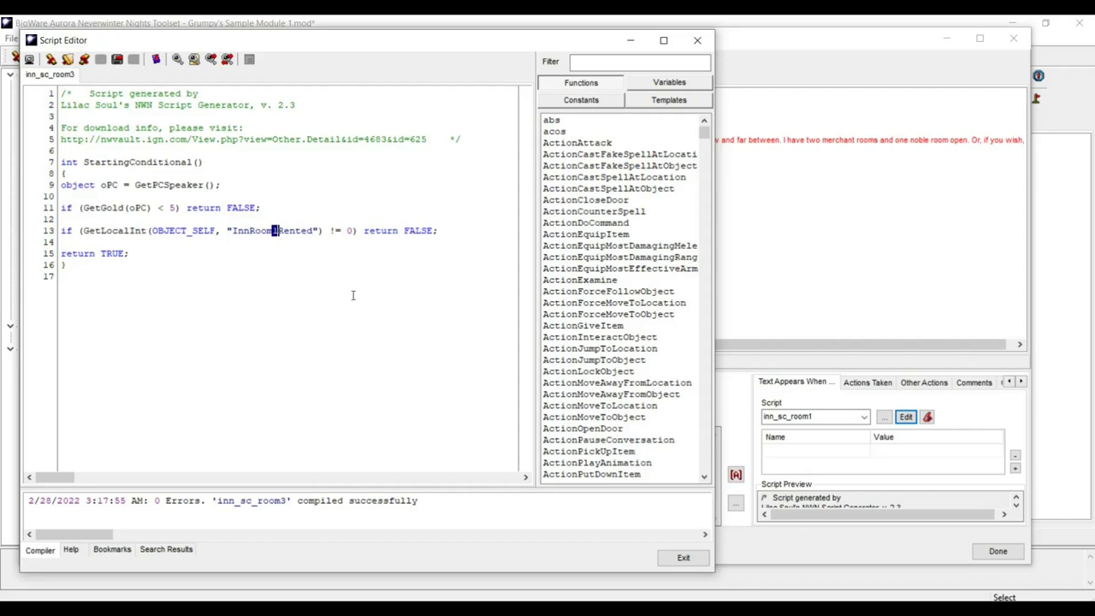
text(3)
click(100, 61)
drag(232, 230, 314, 234)
key(ctrl+c)
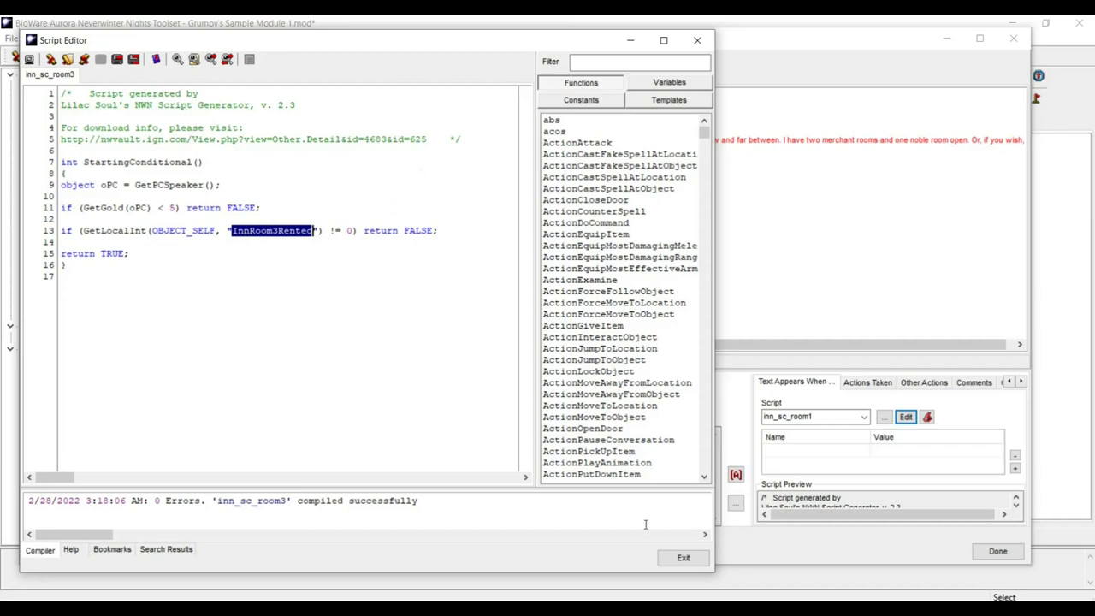
click(680, 560)
click(682, 561)
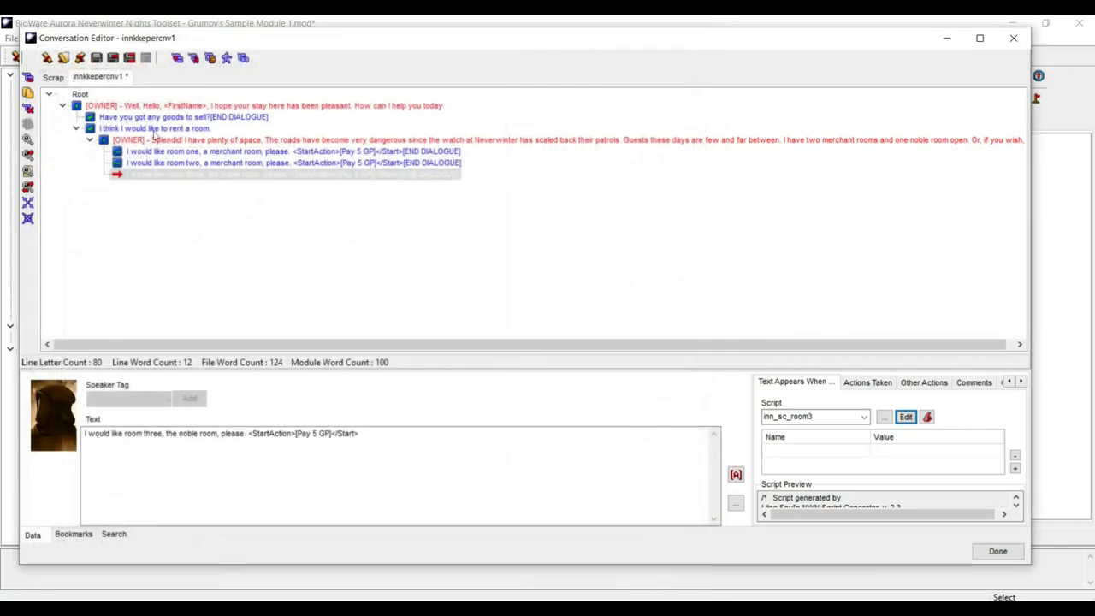
- Show the room-one reply's Actions Taken and paste InnRoom3Rented into the Notepad notes
click(97, 57)
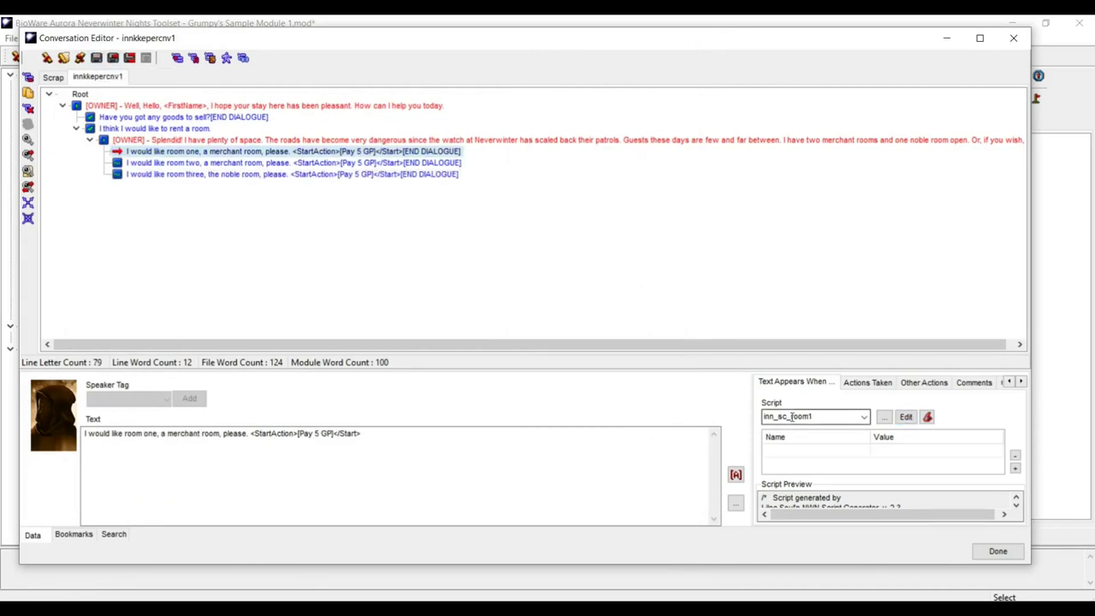
click(863, 384)
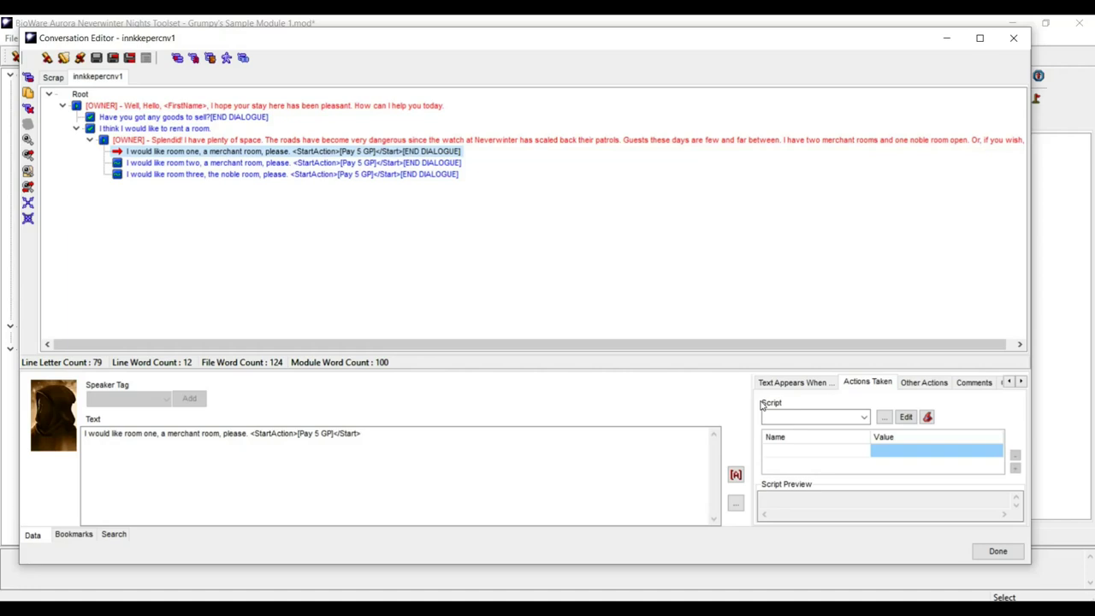
click(630, 600)
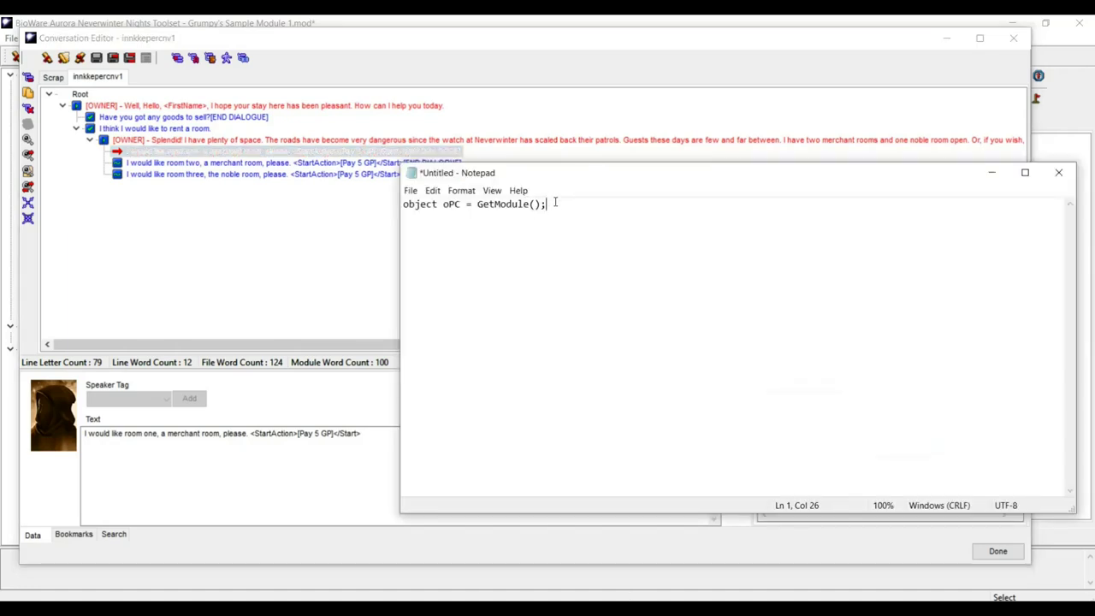
drag(554, 202, 361, 149)
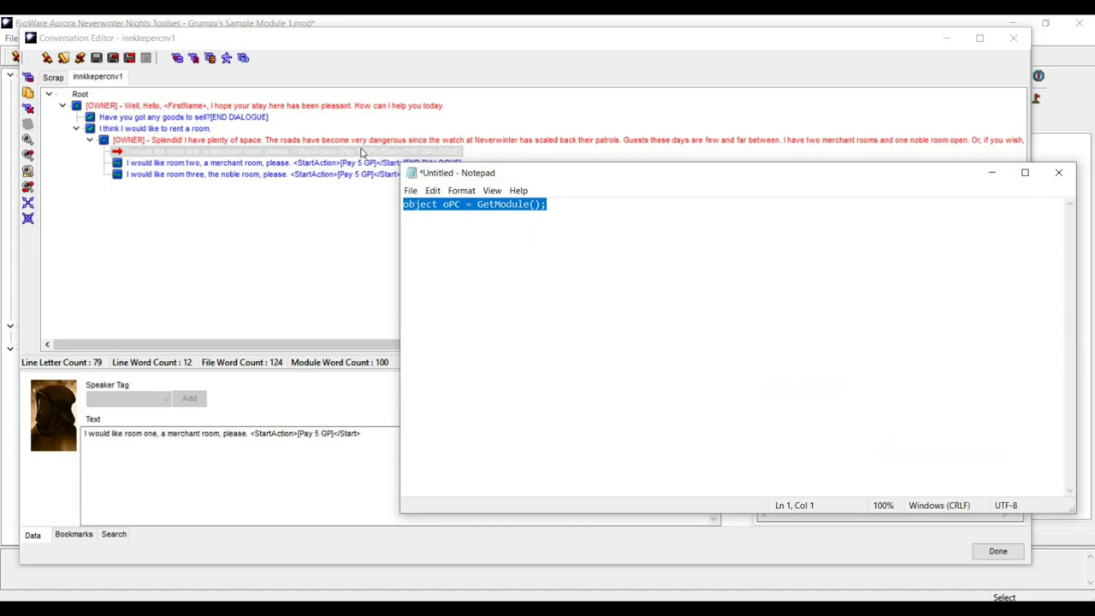
key(ctrl+v)
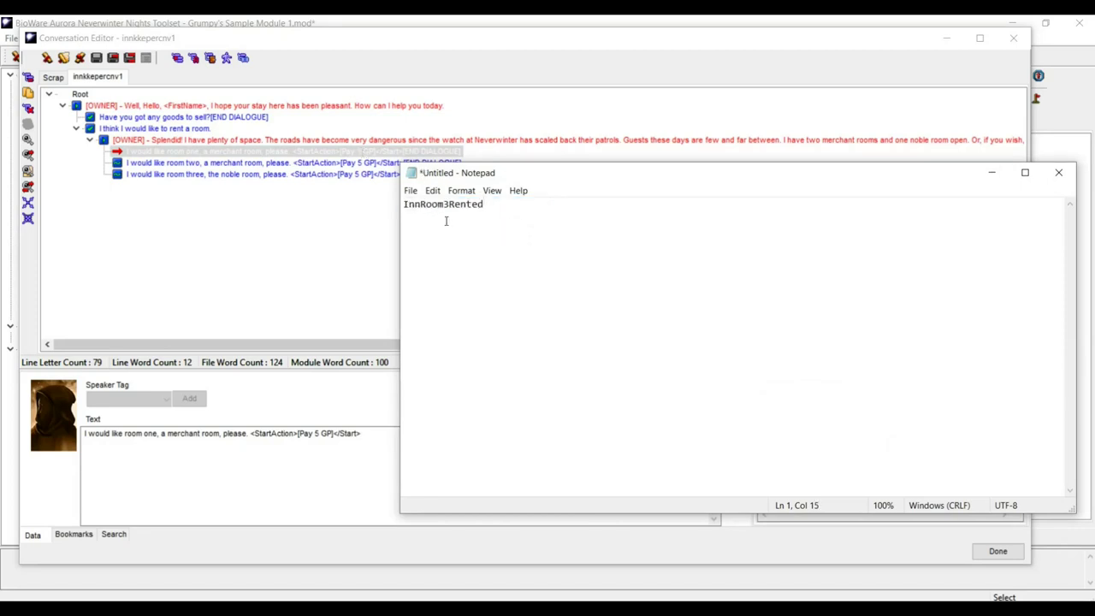
- Save the conversation and close the Conversation Editor
click(491, 43)
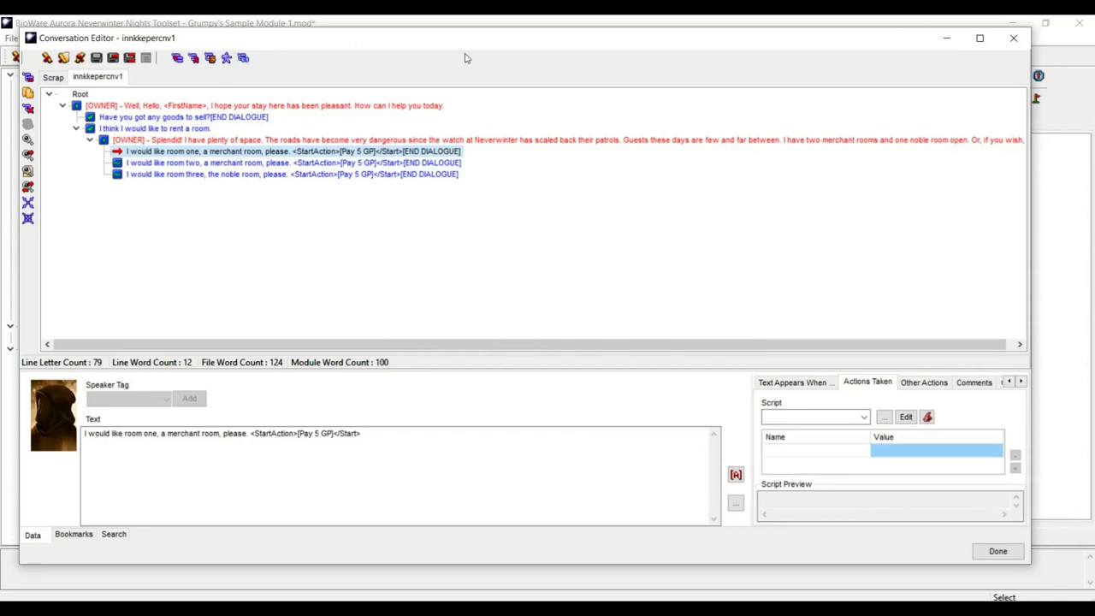
click(95, 57)
click(1013, 39)
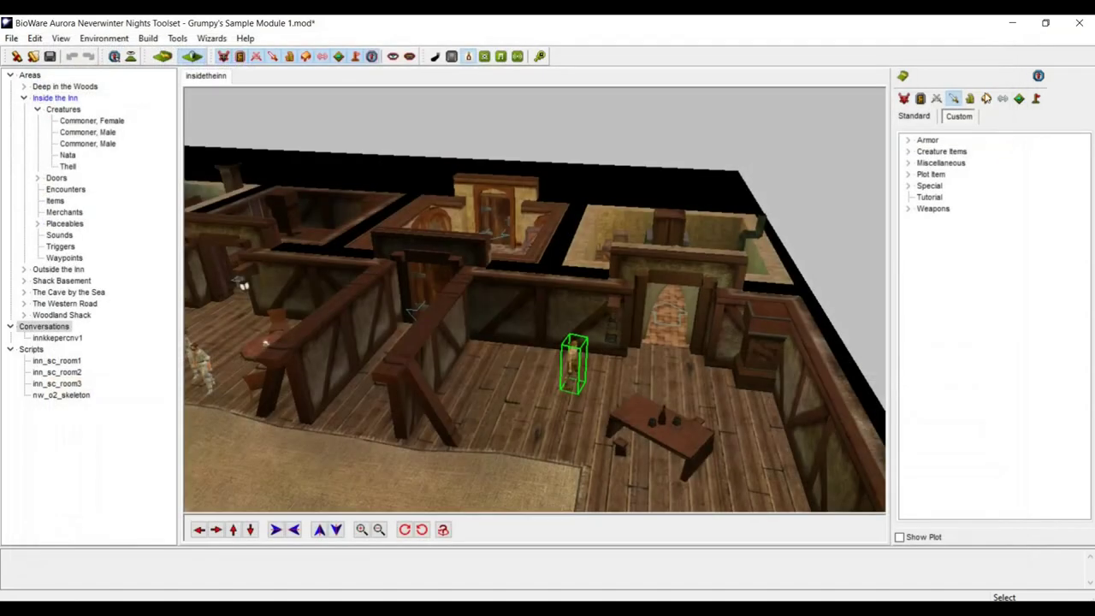
- Open the Inn Room 1 Key item blueprint's properties and copy its resref innroom1key
click(987, 99)
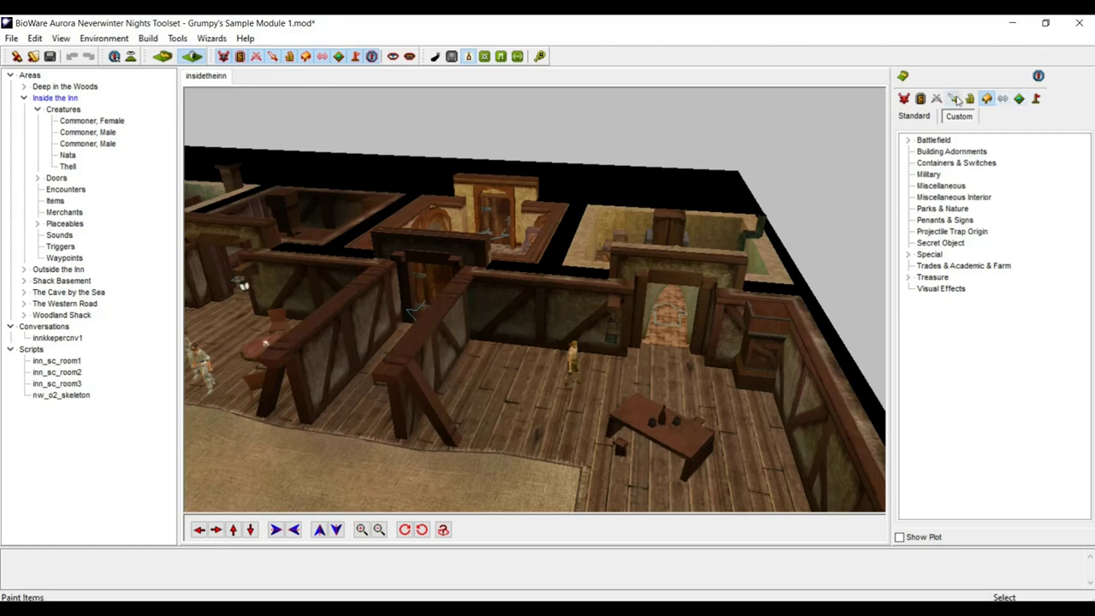
click(954, 99)
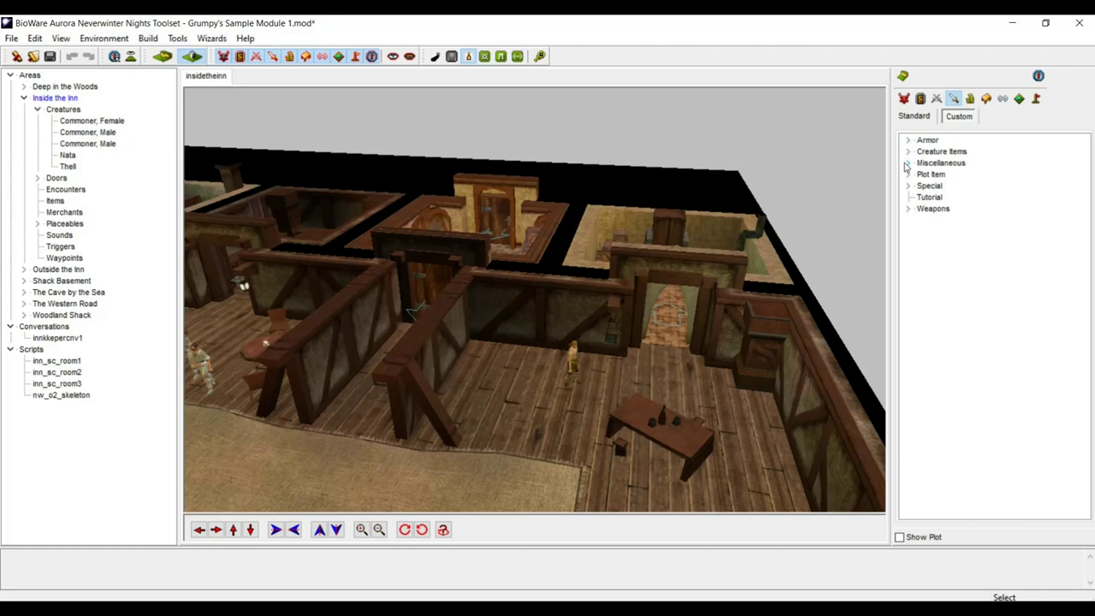
click(907, 162)
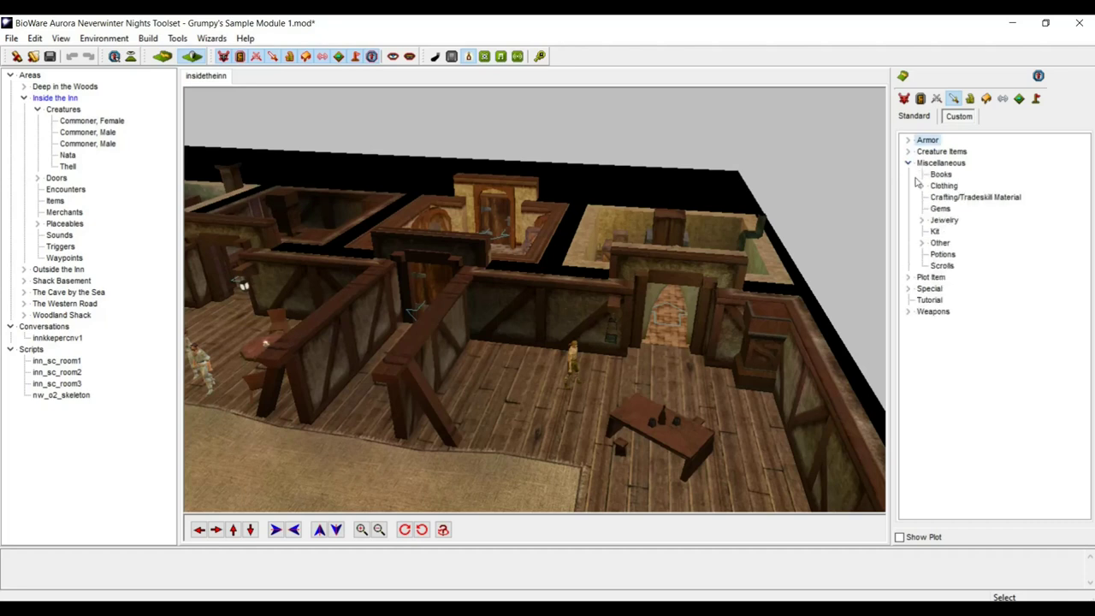
click(922, 244)
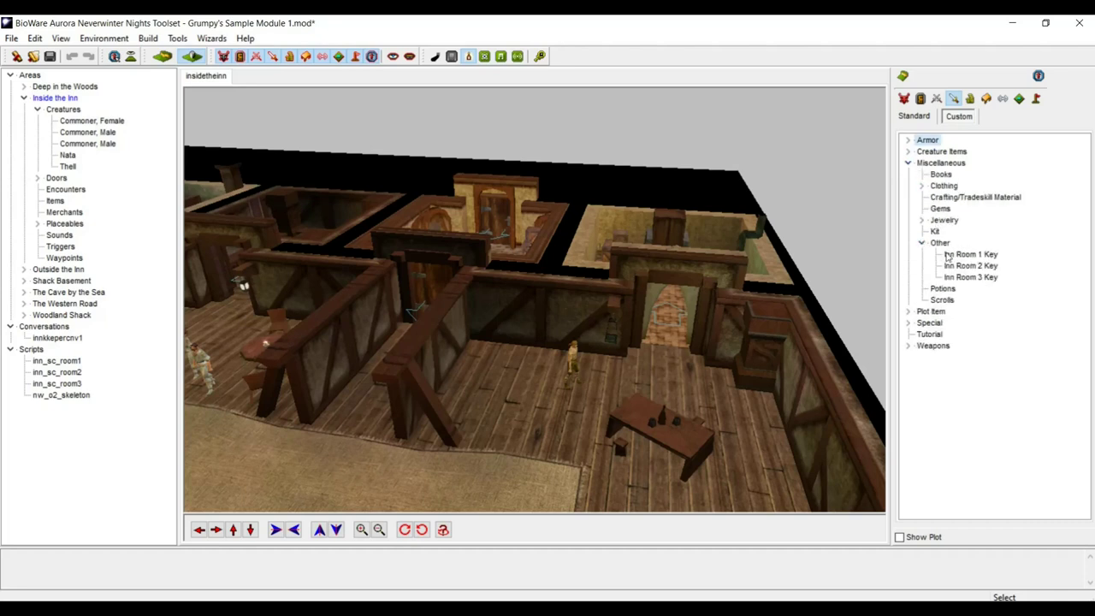
click(958, 257)
right_click(958, 256)
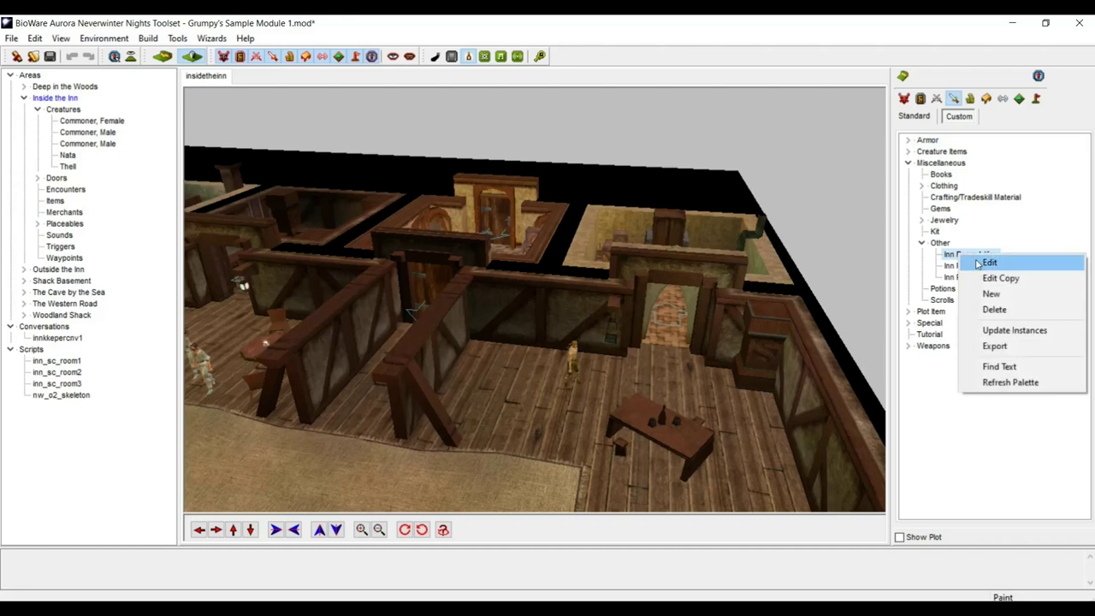
click(989, 262)
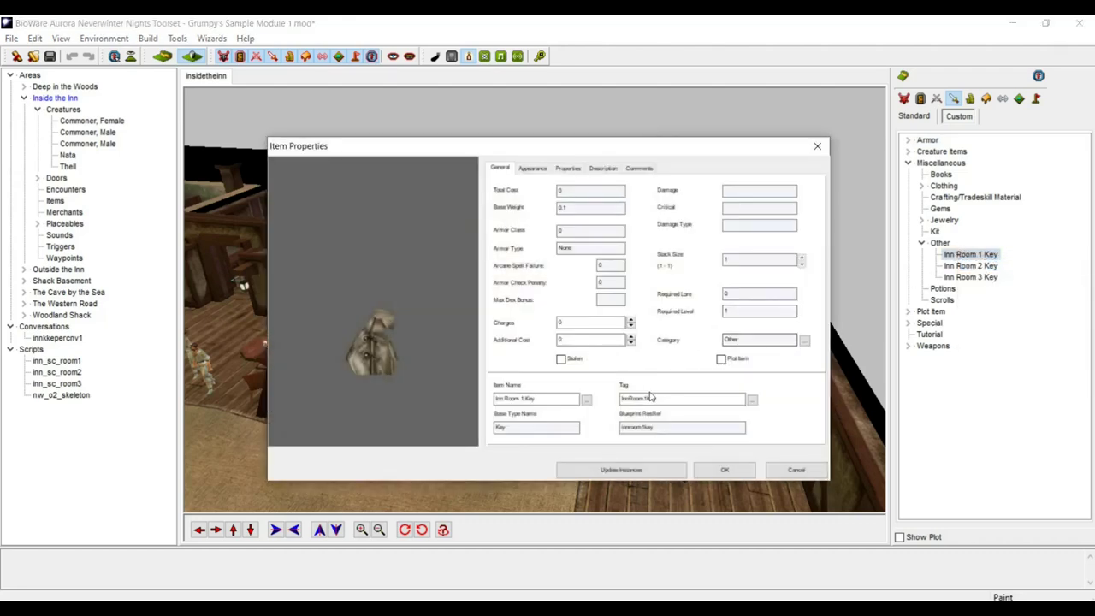
drag(659, 426, 614, 434)
key(ctrl+c)
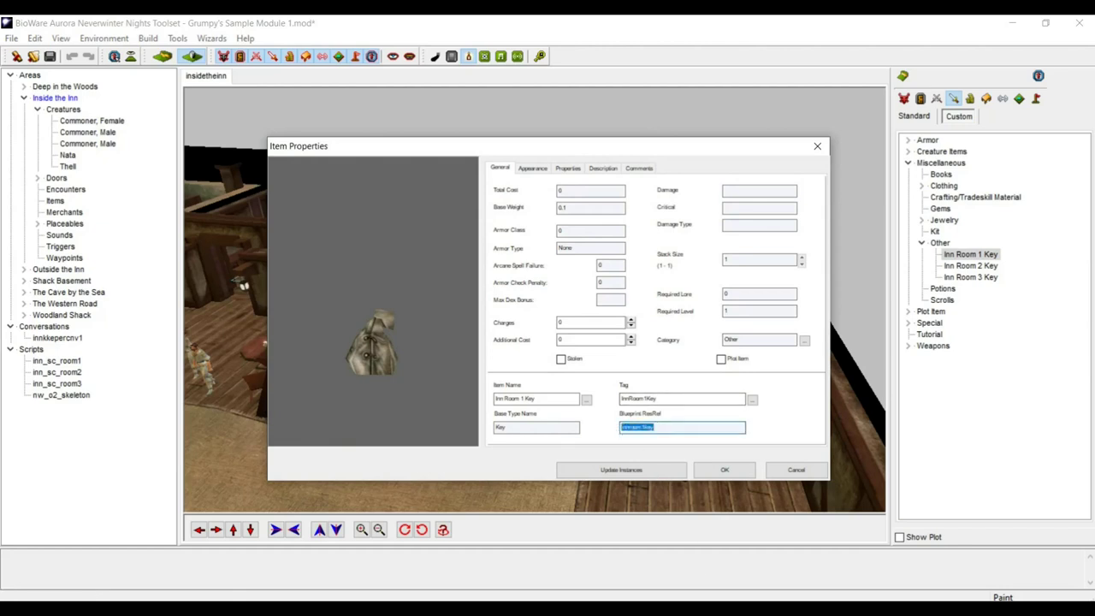
- Close the item properties and paste innroom1key into the notes below InnRoom3Rented
click(817, 146)
key(alt+Tab)
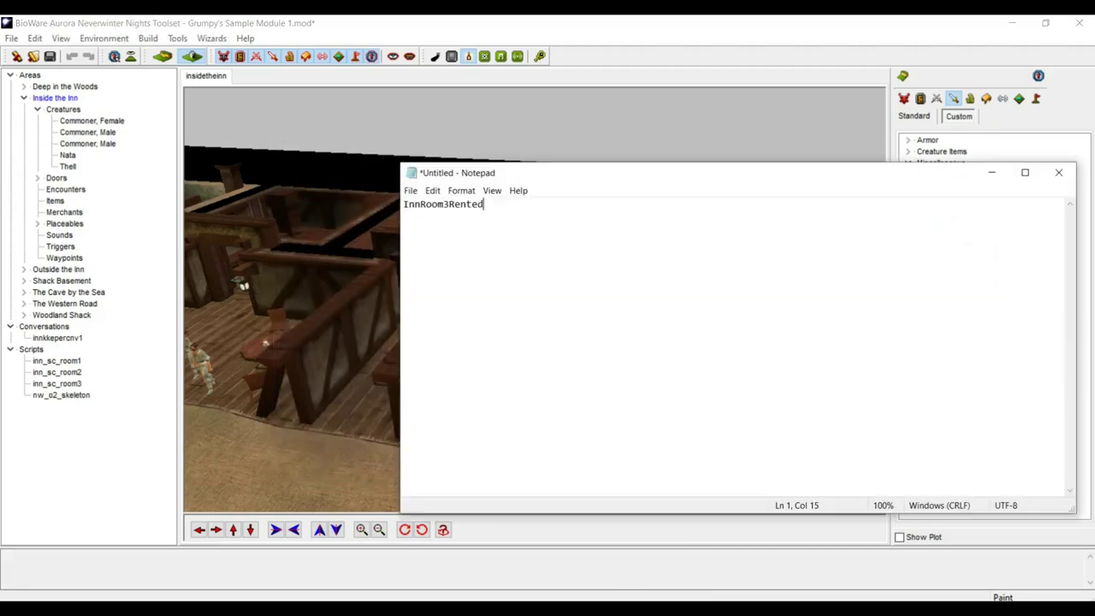
click(493, 191)
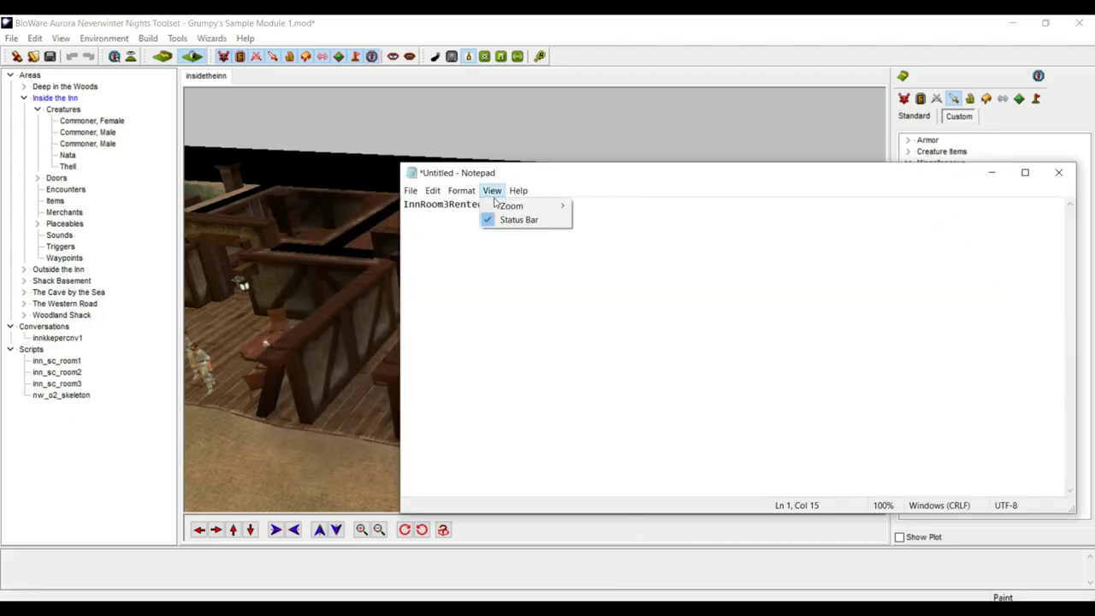
click(711, 260)
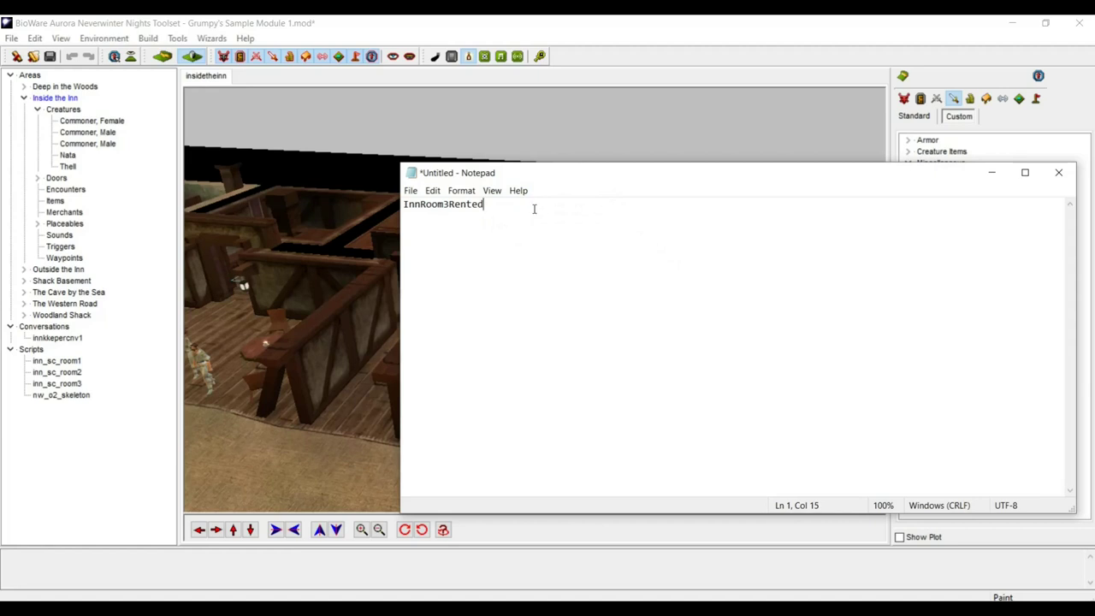
key(ctrl+v)
- Bring the script generator from the tray to the front and move it up-left
click(900, 609)
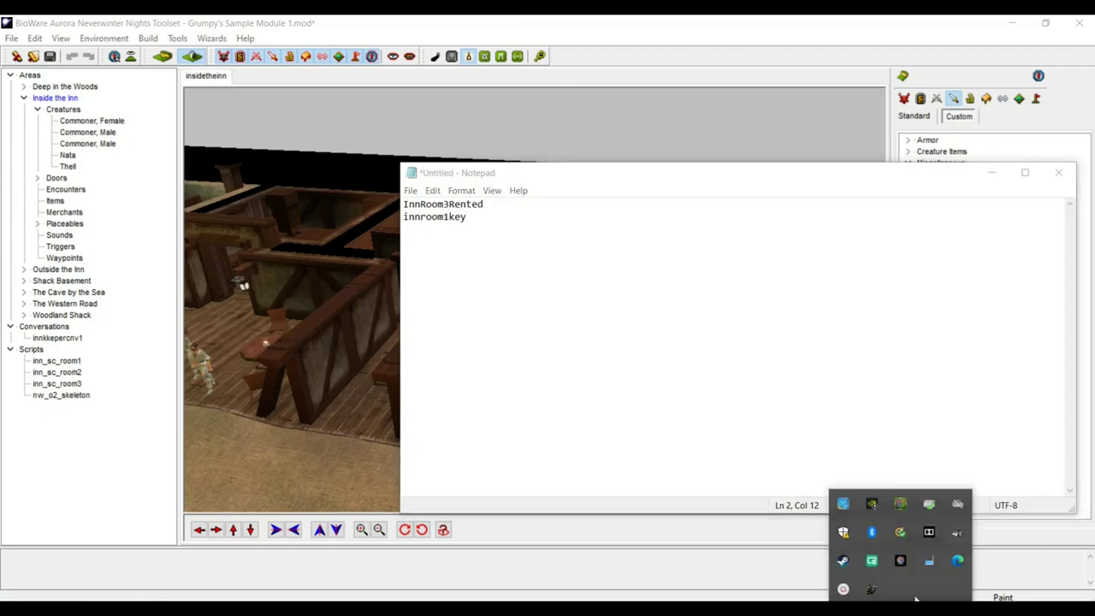
click(873, 589)
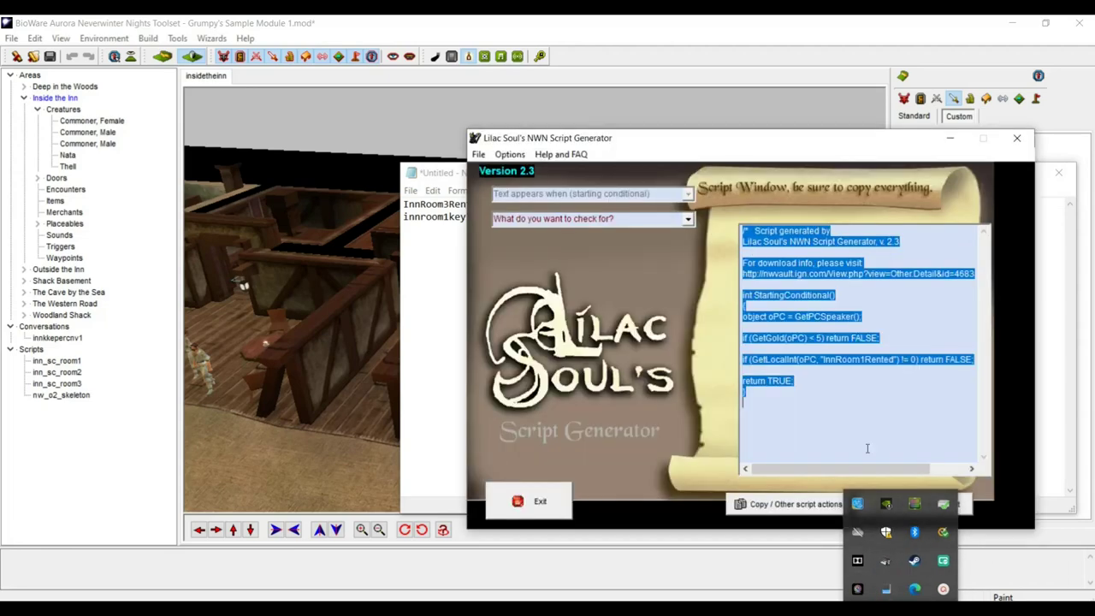
click(780, 127)
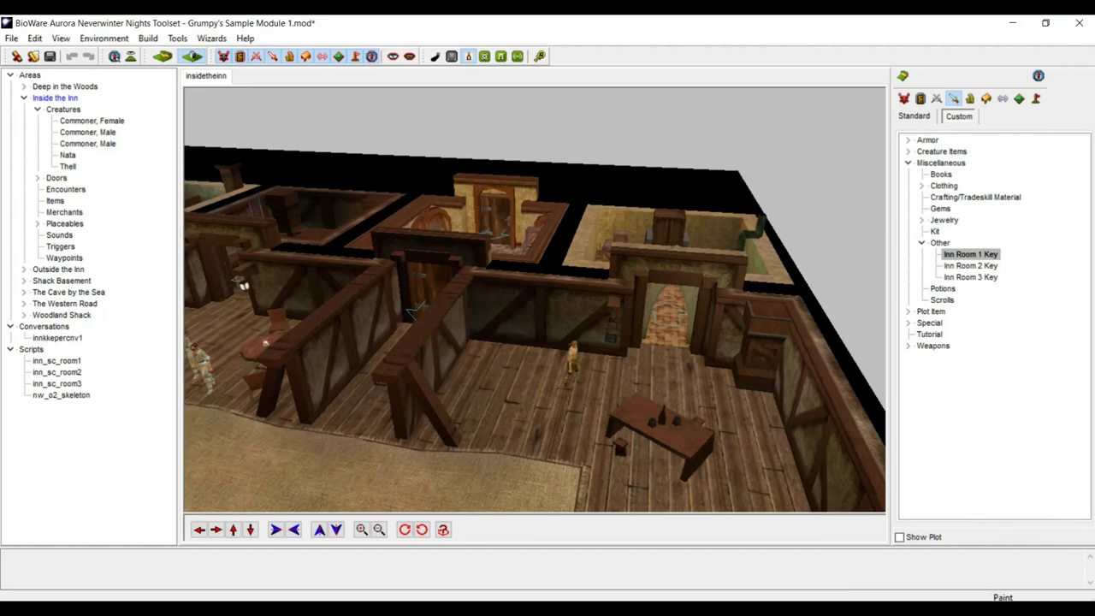
click(900, 609)
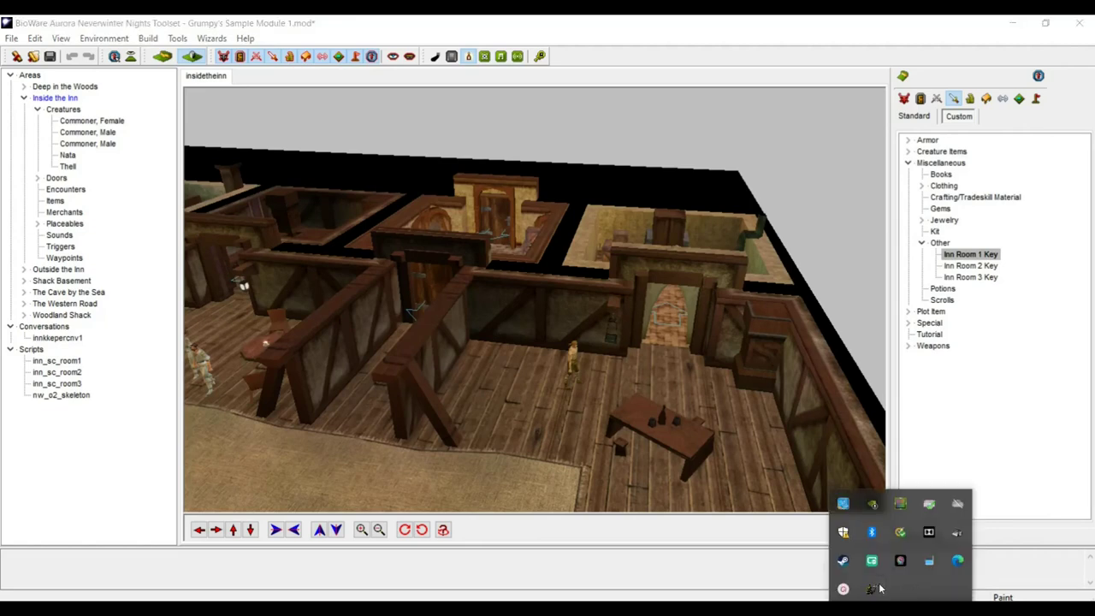
click(875, 589)
drag(723, 153, 454, 78)
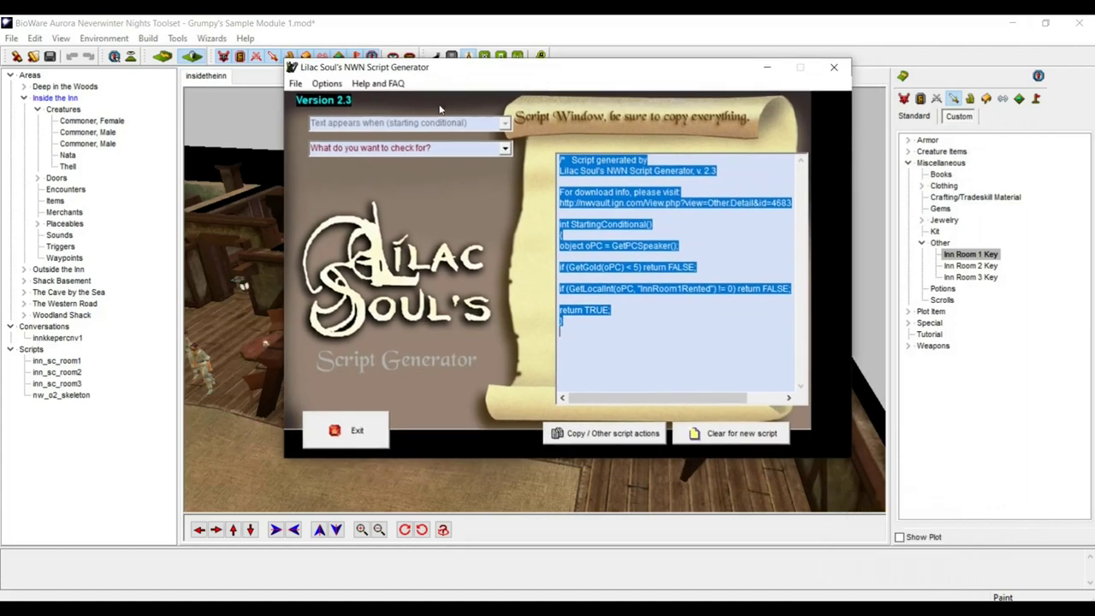
- Clear the old script and start a normal script run from a conversation
click(703, 434)
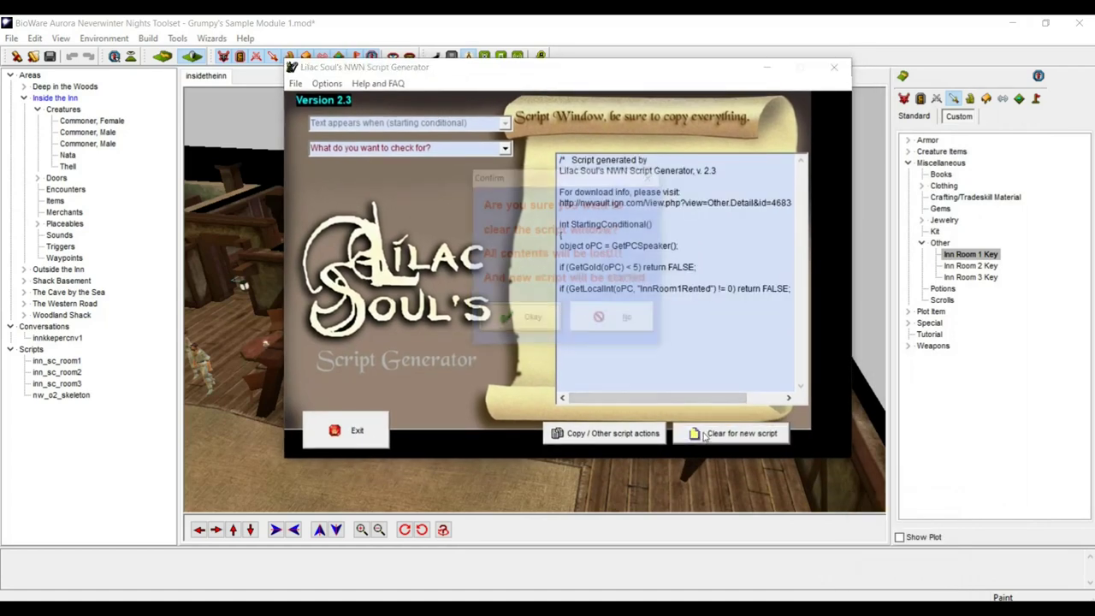
click(532, 315)
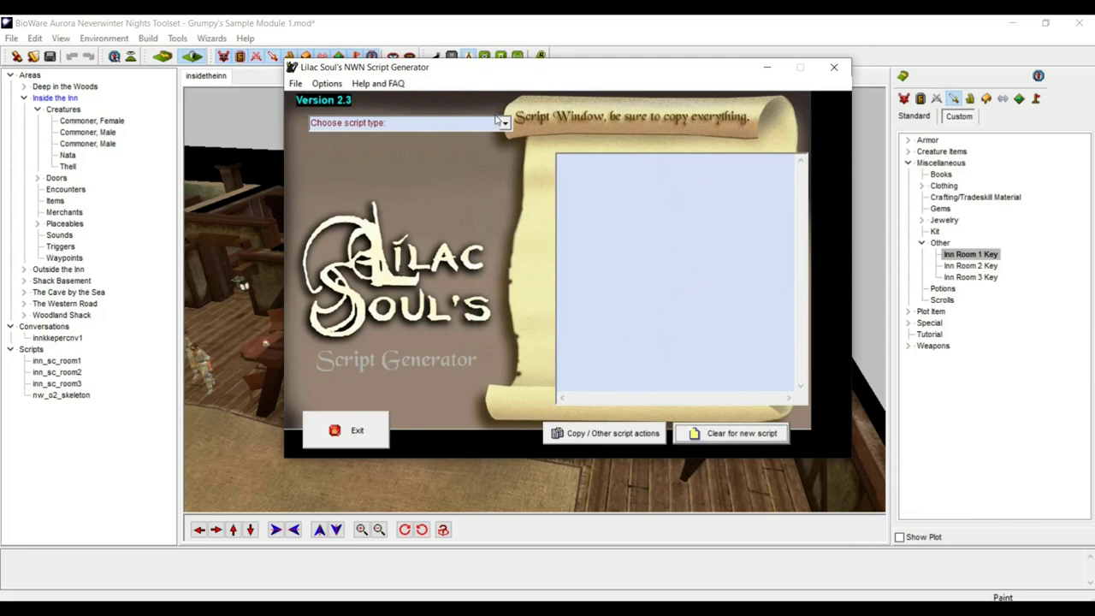
click(498, 121)
click(447, 151)
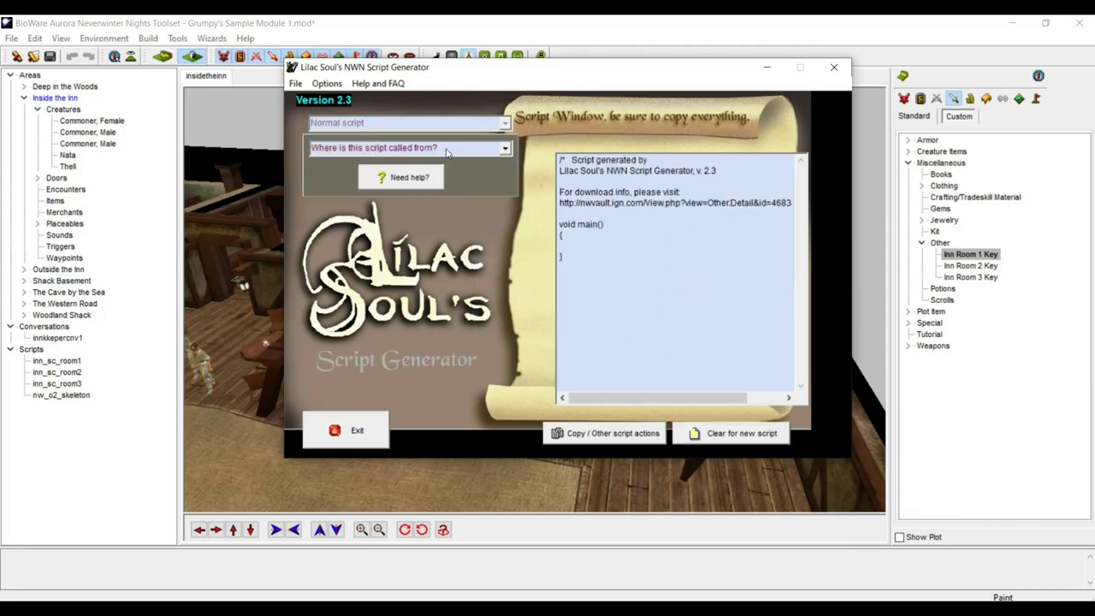
click(504, 149)
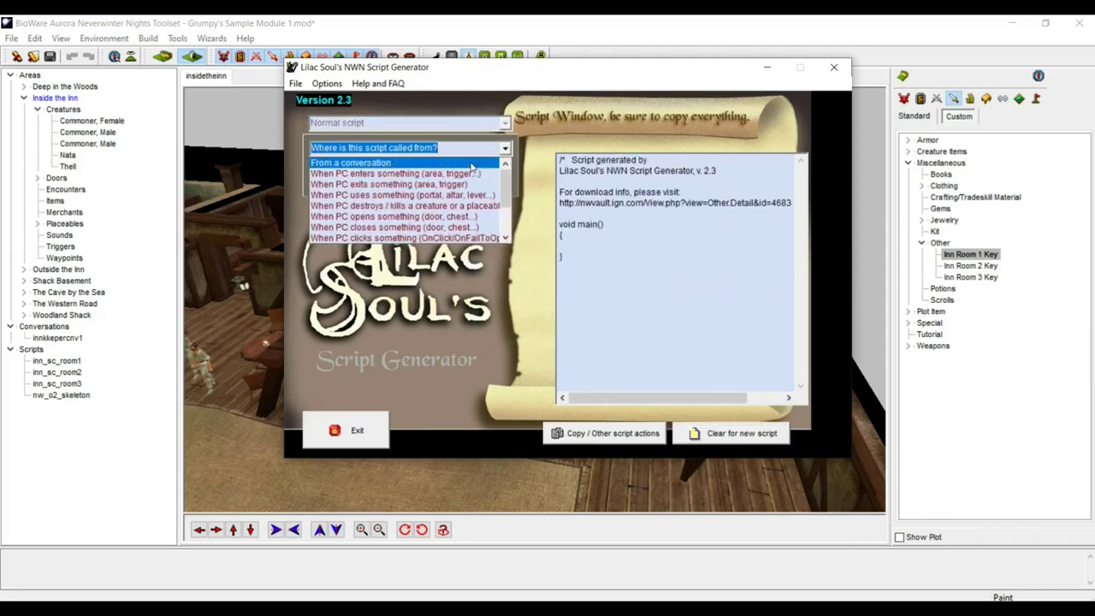
click(470, 164)
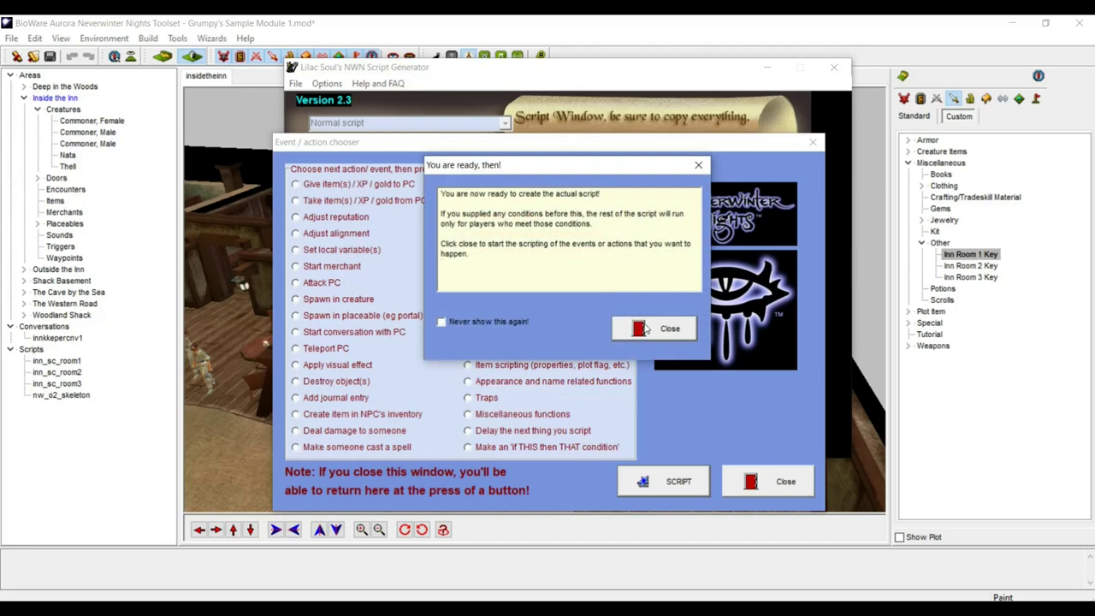
click(656, 328)
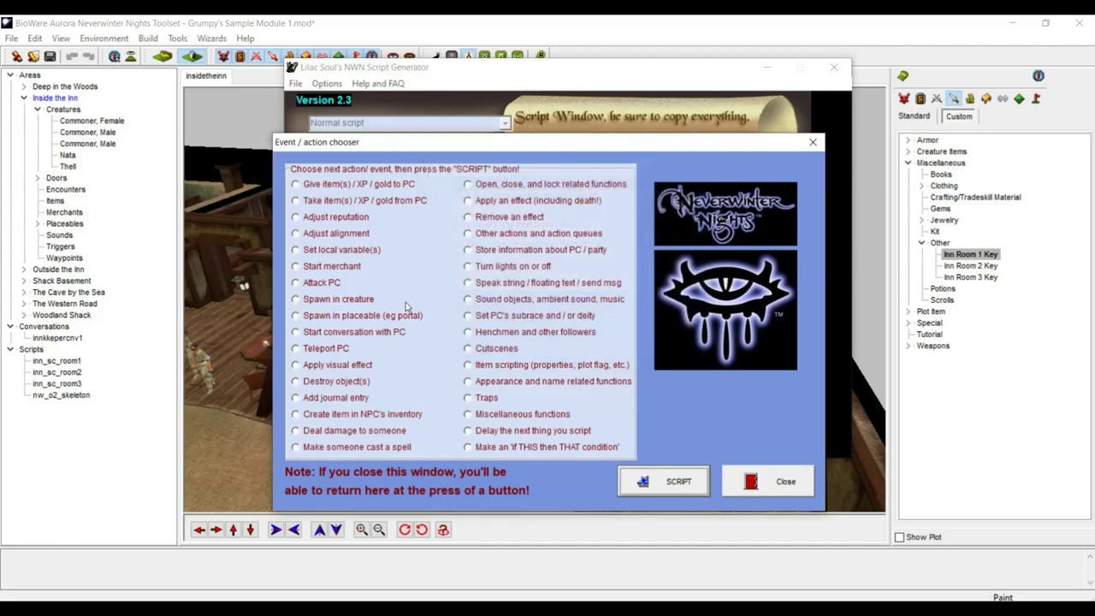
- Add a Take gold action that takes 5 gold from the player
click(296, 201)
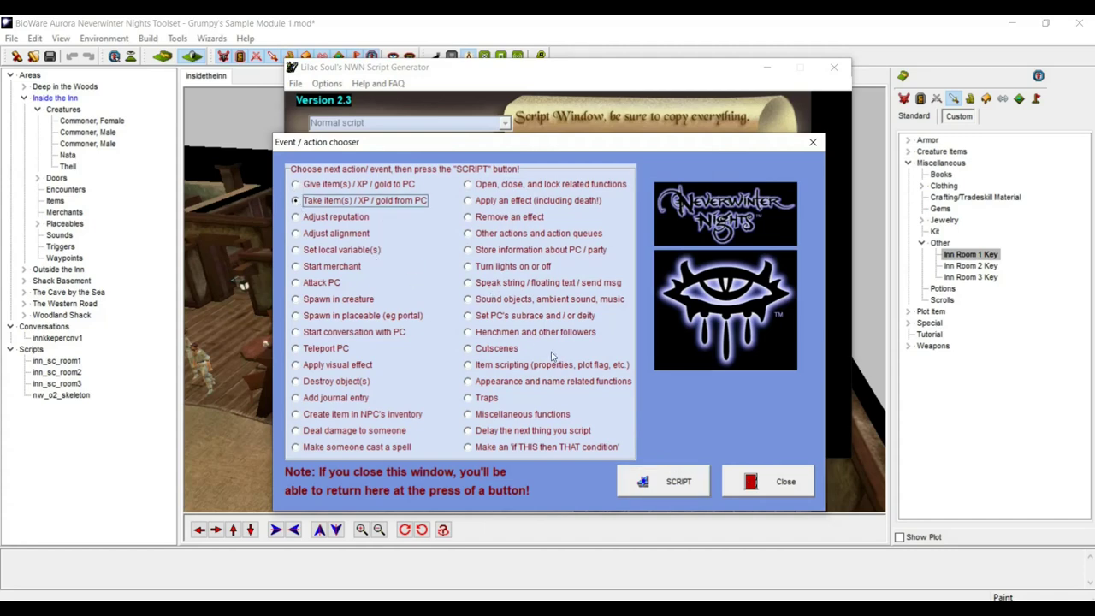
click(656, 478)
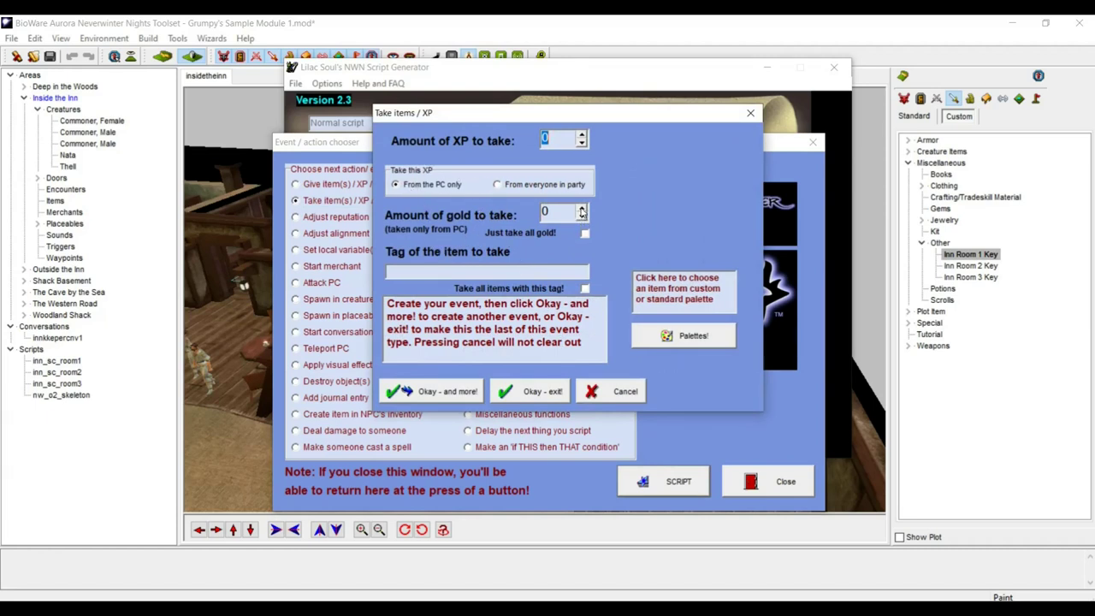
click(582, 208)
click(582, 208)
click(582, 208)
click(582, 208)
click(582, 208)
click(518, 394)
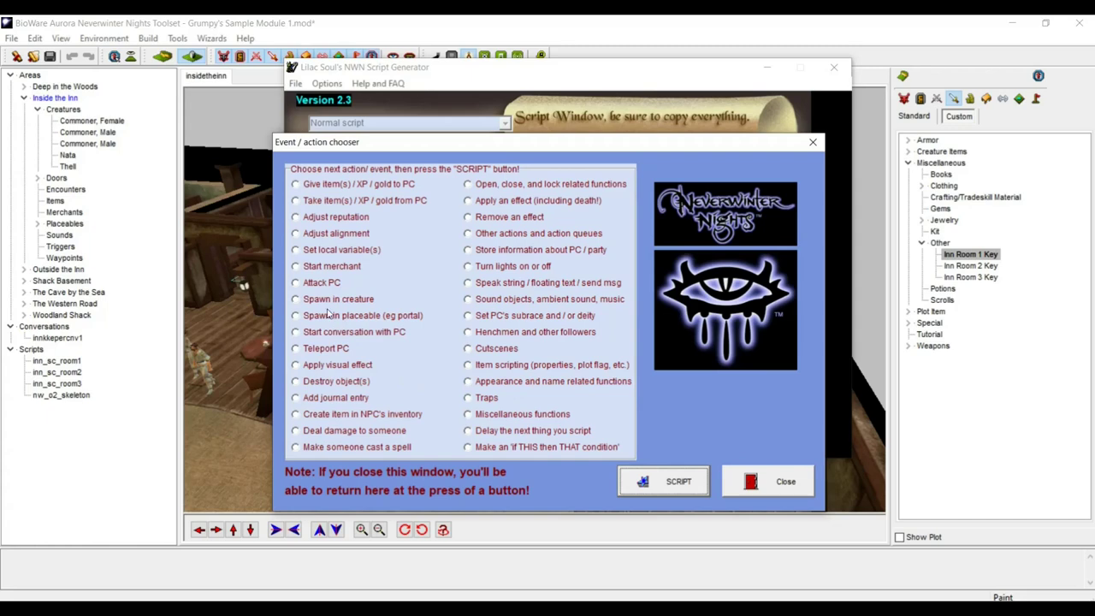
- Add a Set local variable action with InnRoom3Rented pasted as the local integer name
click(296, 250)
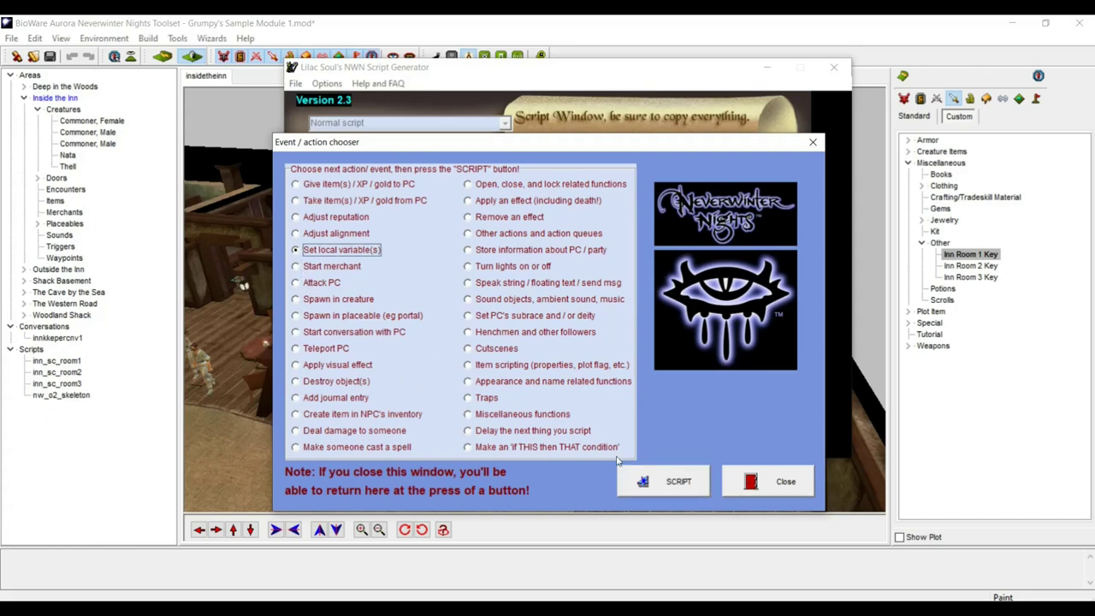
click(660, 484)
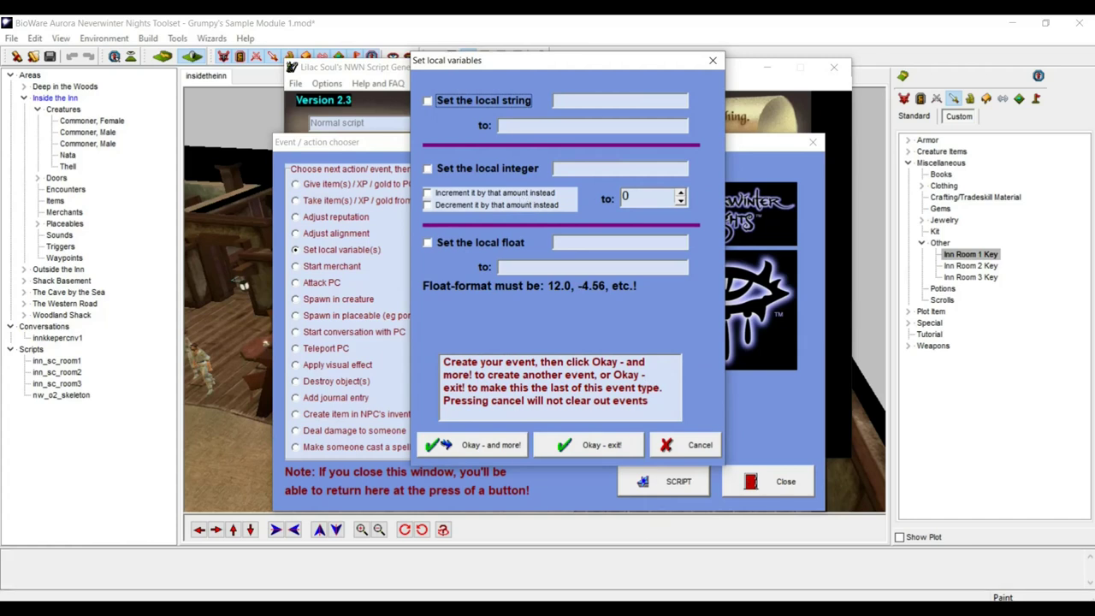
click(618, 599)
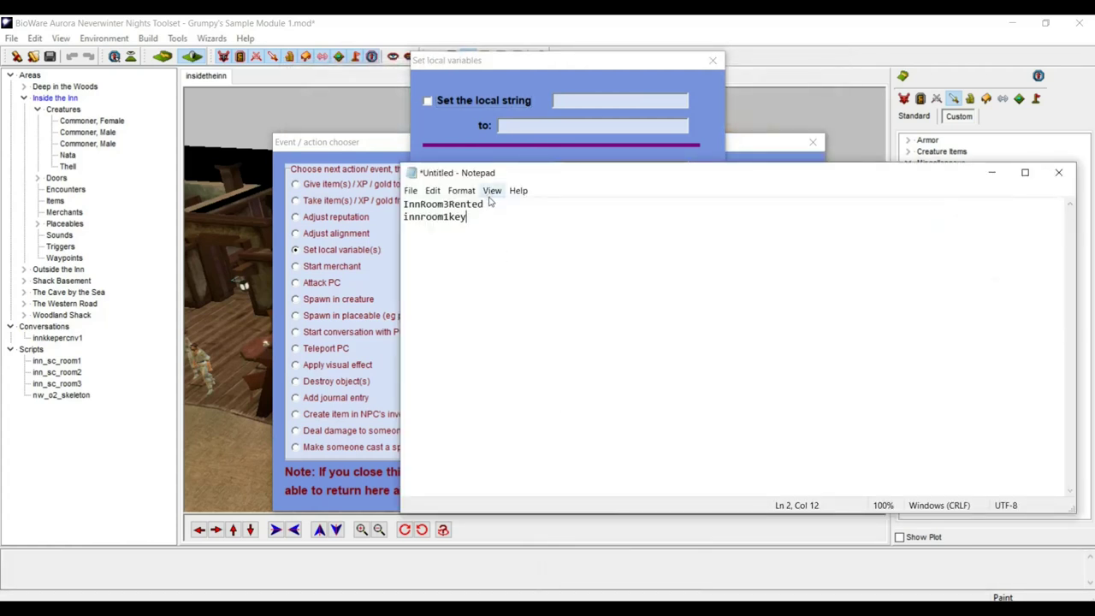
drag(494, 203, 403, 205)
key(ctrl+c)
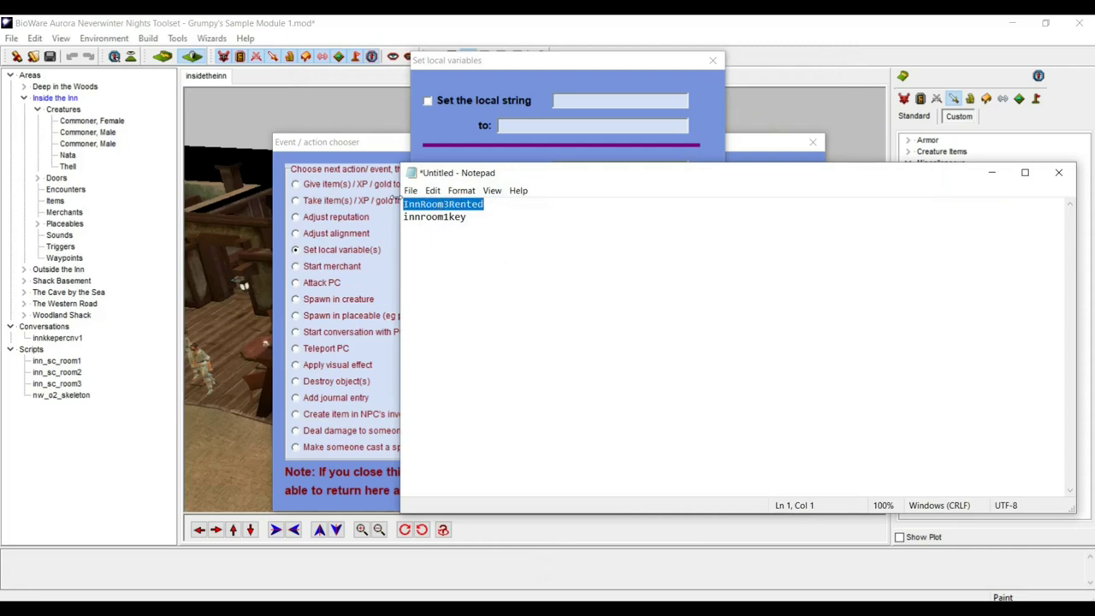
click(539, 62)
click(557, 166)
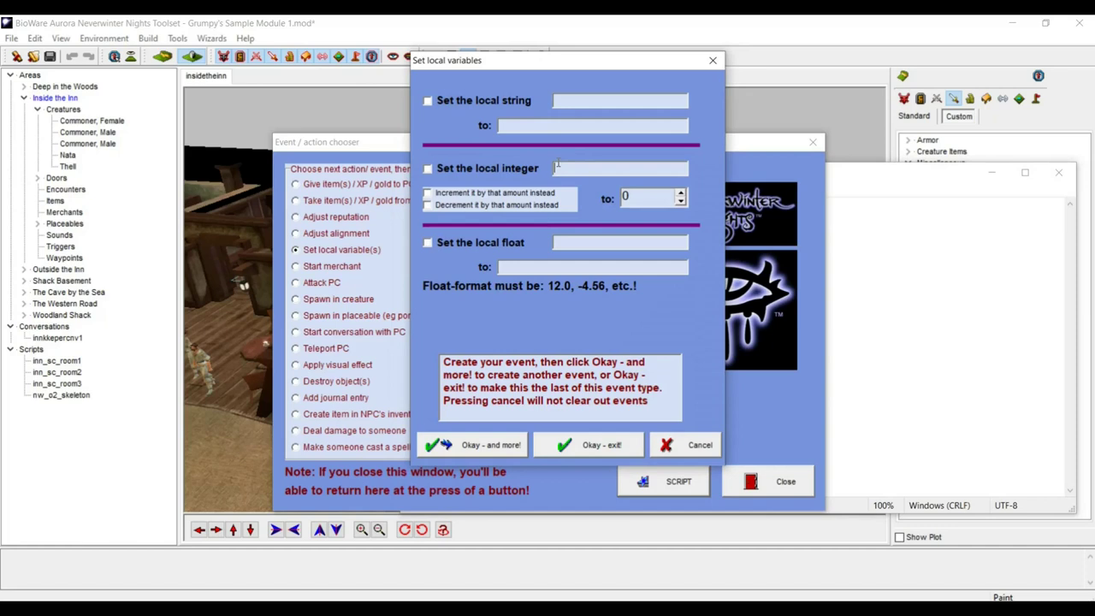
key(ctrl+v)
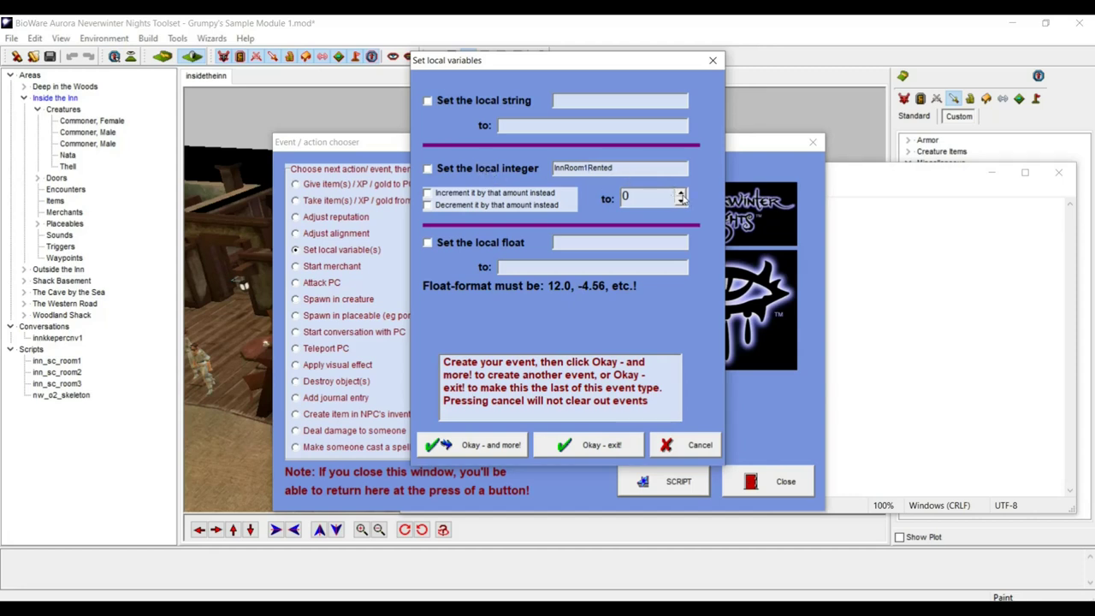
- Add a generator step setting the local integer InnRoom1Rented to 1
click(681, 193)
click(621, 443)
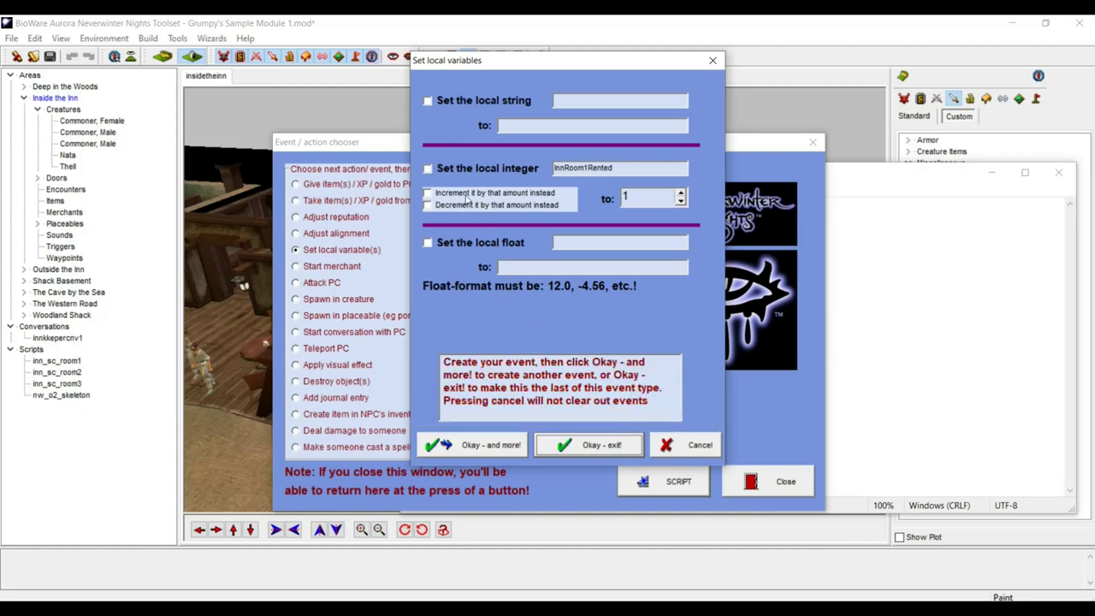
click(429, 170)
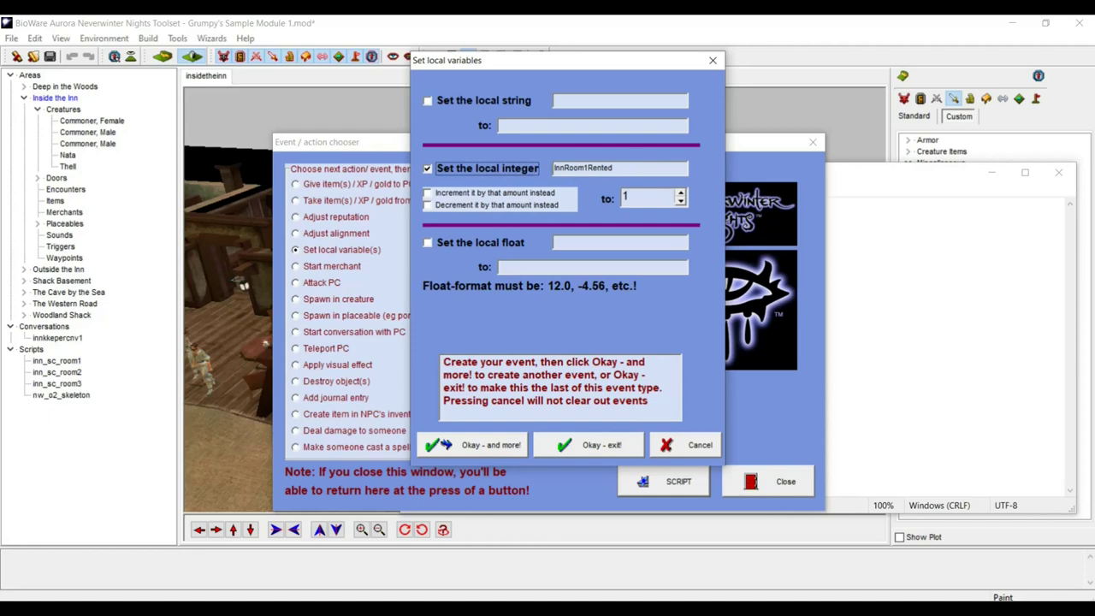
click(586, 446)
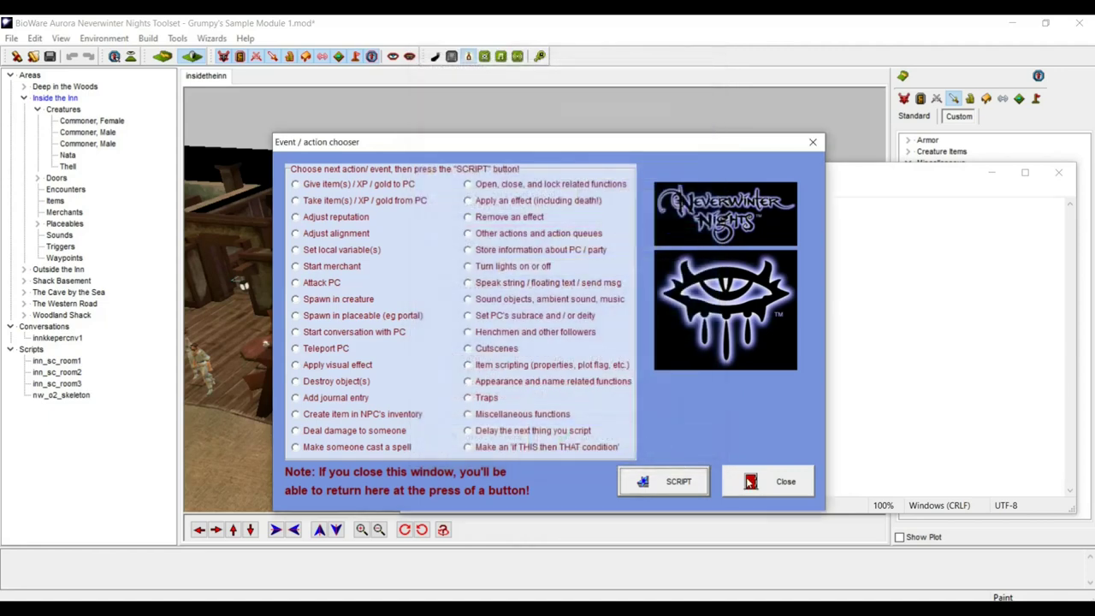
click(749, 481)
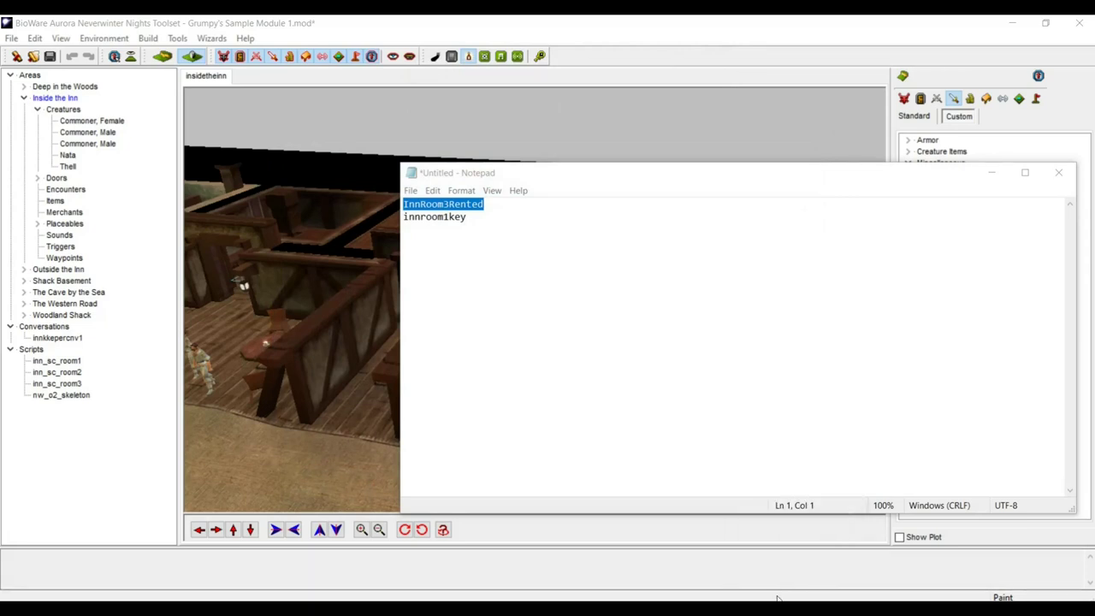
- Select and copy the entire generated script, then return to the toolset
click(784, 575)
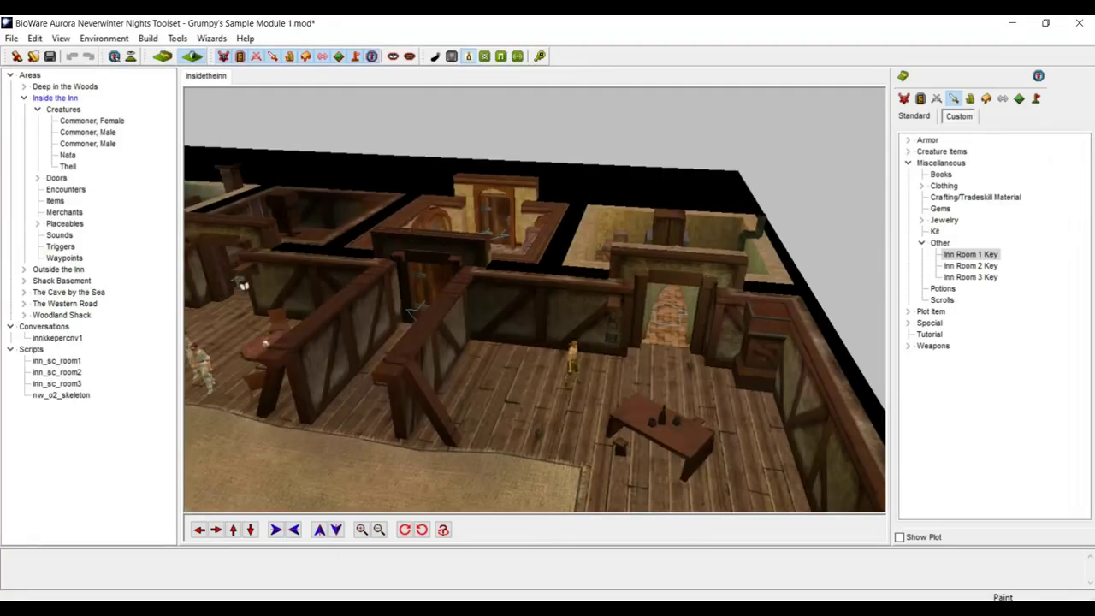
click(887, 589)
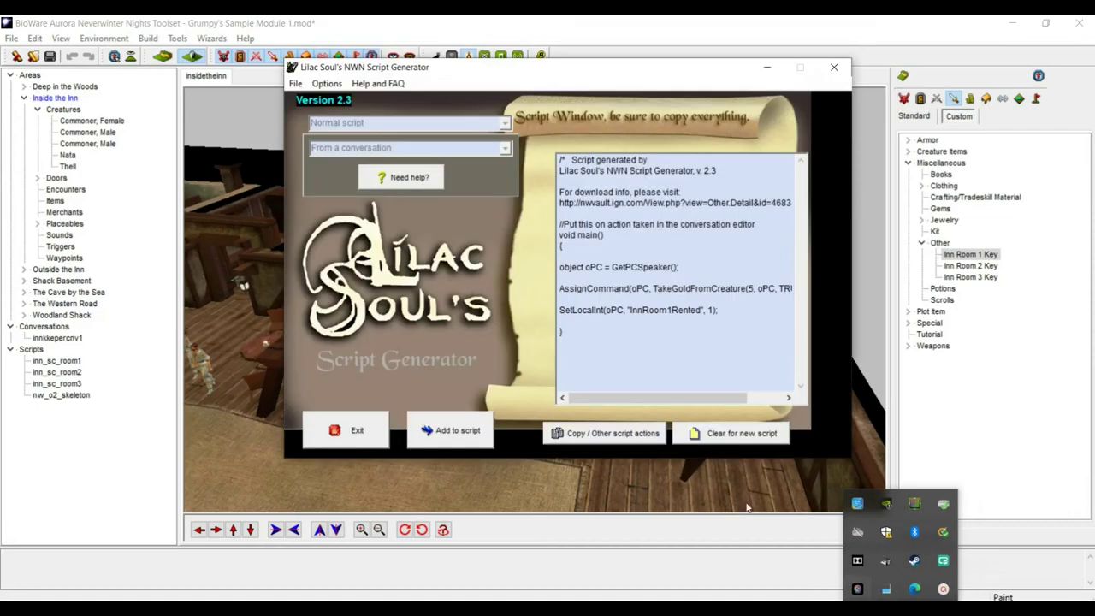
click(658, 337)
key(ctrl+a)
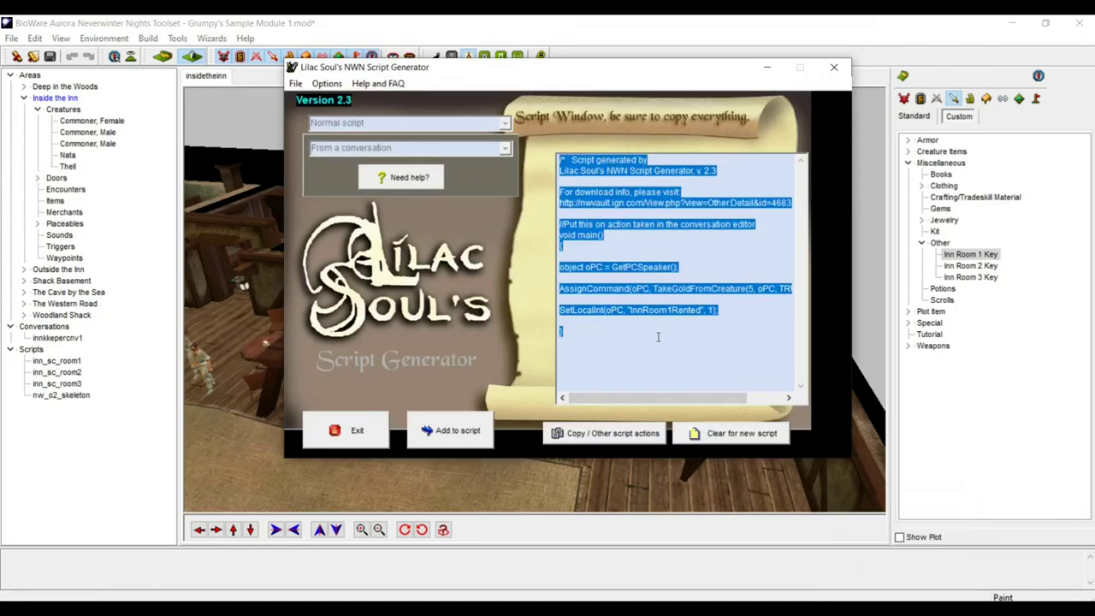
click(444, 24)
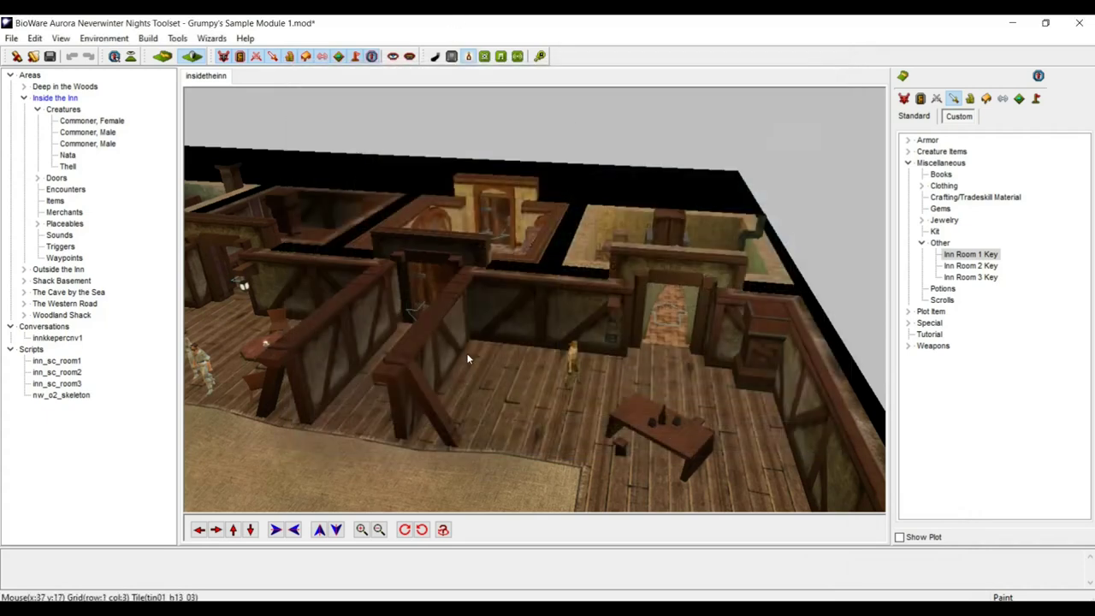
- In Thell's conversation, start a new action script on the room-one reply
right_click(570, 354)
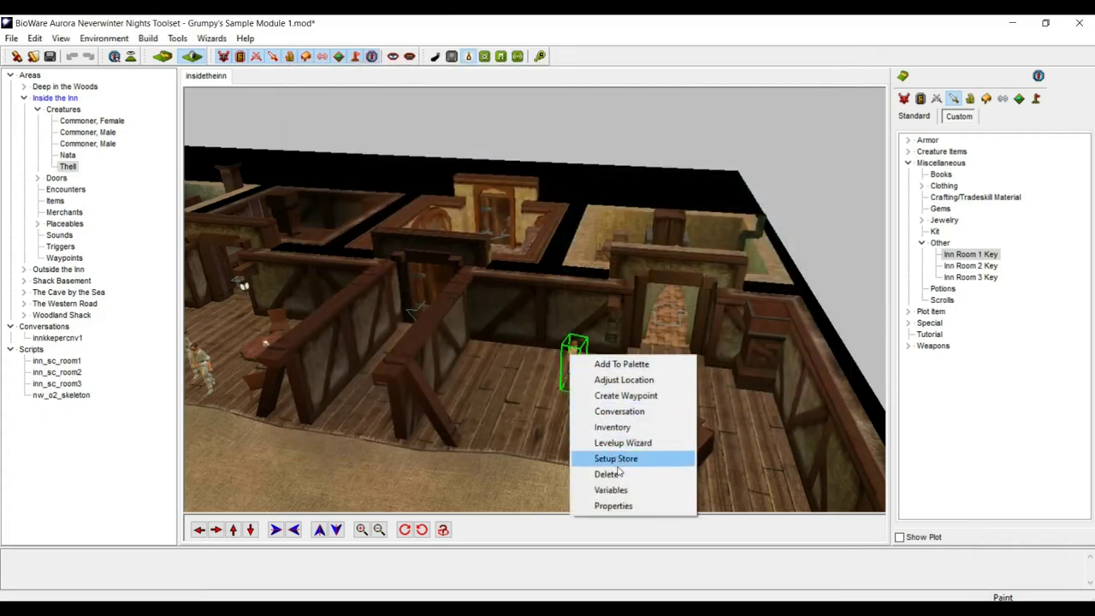
click(621, 414)
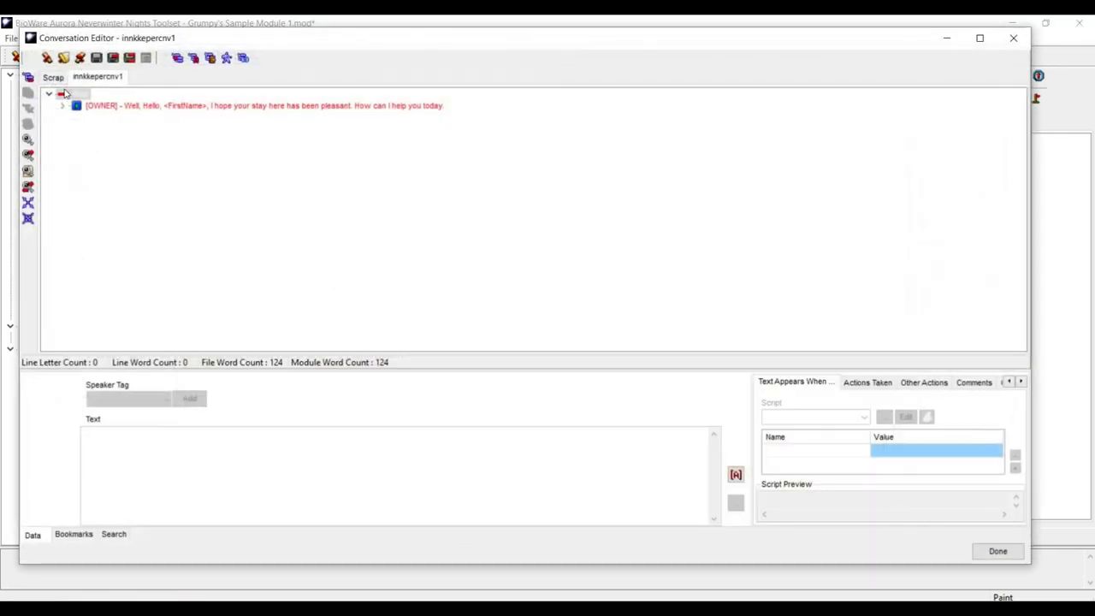
click(63, 105)
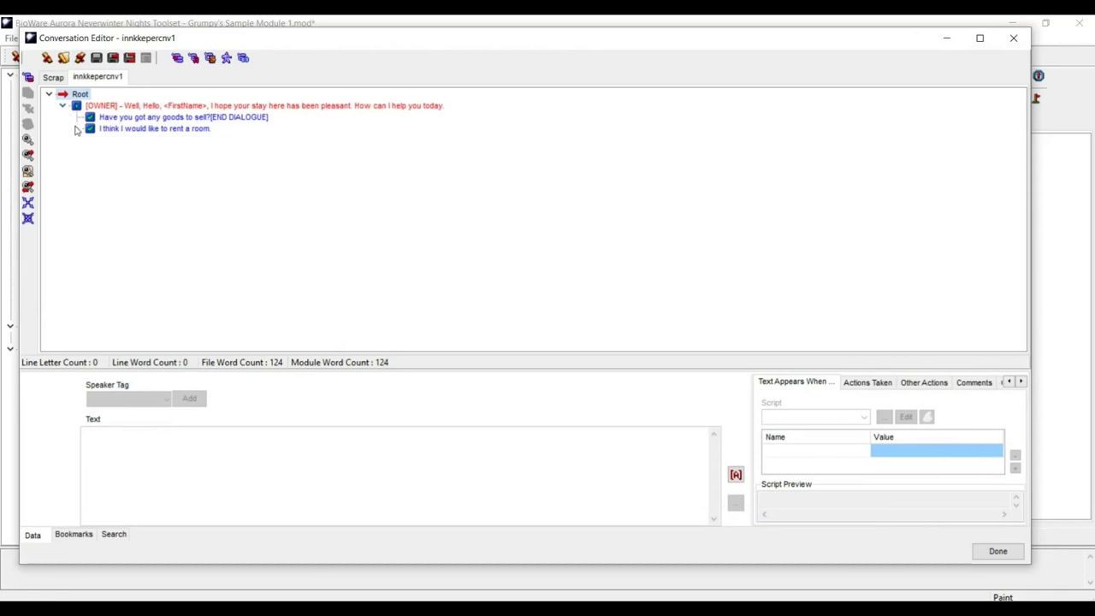
click(75, 128)
click(89, 140)
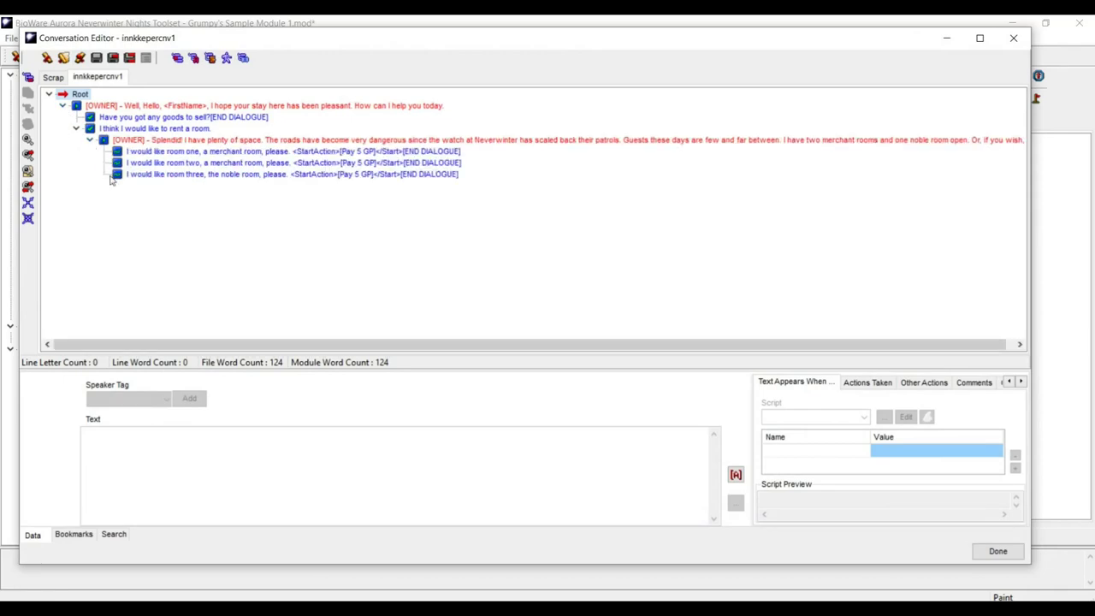
click(187, 152)
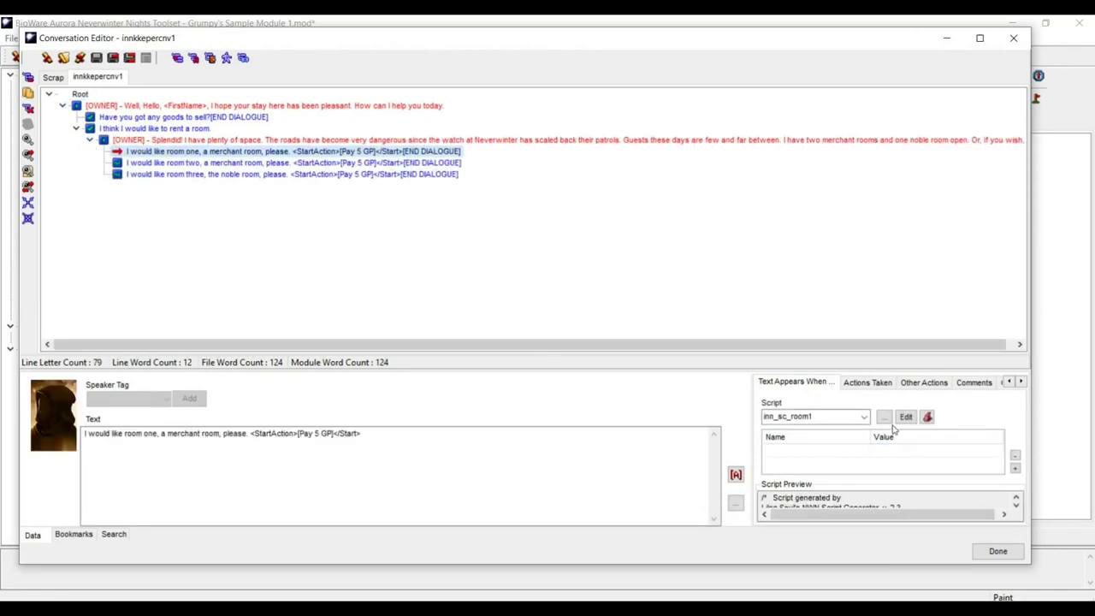
click(867, 383)
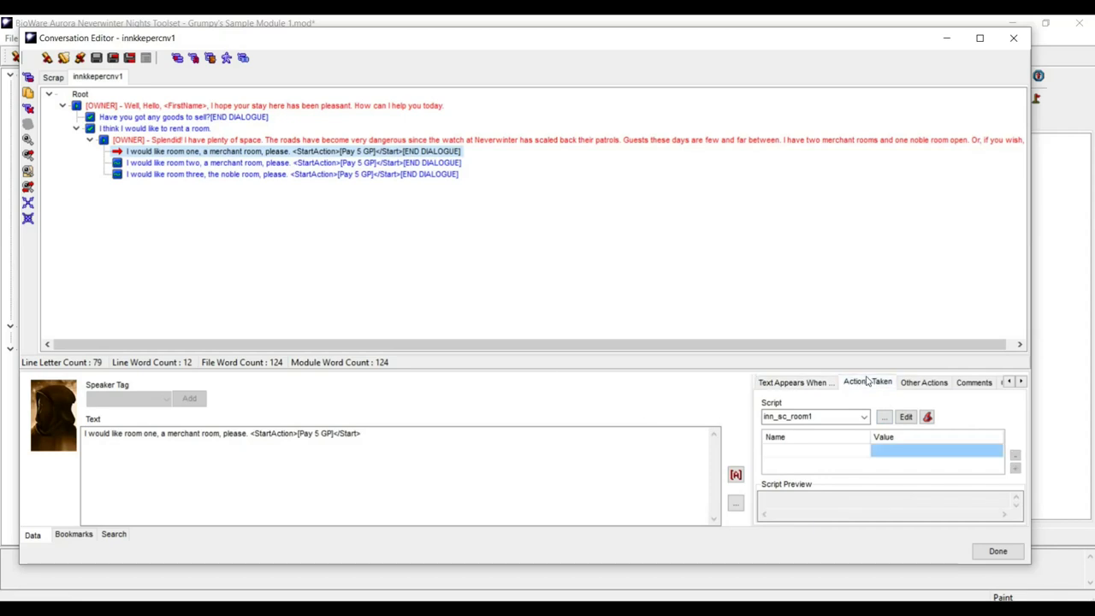
click(906, 416)
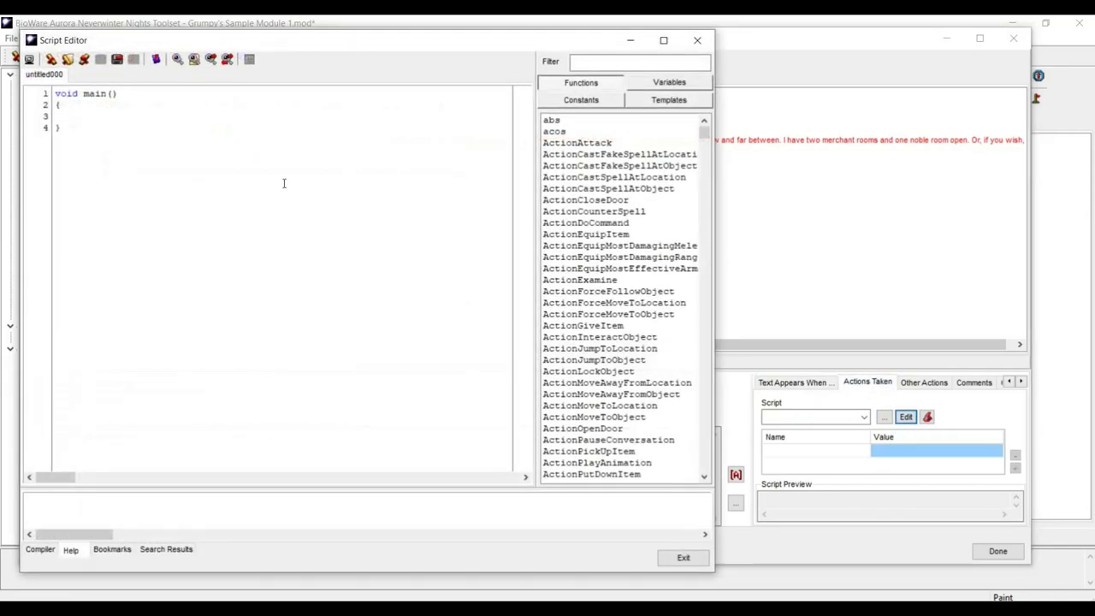
- Paste the generated script and change oPC to OBJECT_SELF in SetLocalInt
key(ctrl+a)
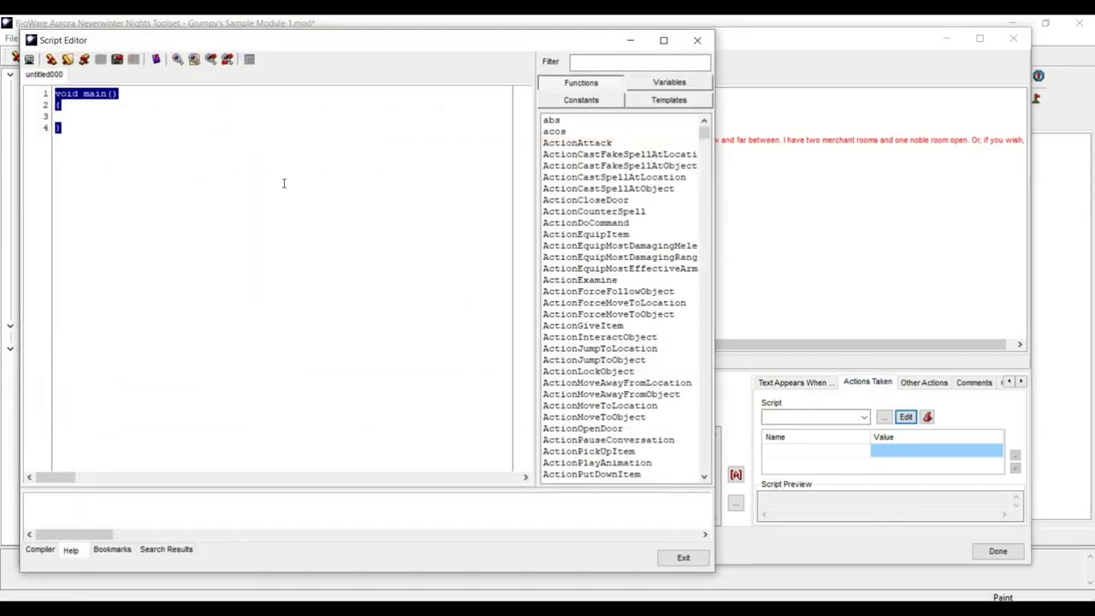
text(/*   Script generated by Lilac Soul's NWN Script Generator, v. 2.3  For download info, please visit: http://nwvault.ign.com/View.php?view=Other.Detail&id=4683&id=625    */  //Put this on action taken in the conversation editor void main() {  object oPC = GetPCSpeaker();  AssignCommand(oPC, TakeGoldFromCreature(5, oPC, TRUE));  SetLocalInt(oPC, "InnRoom1Rented", 1);  })
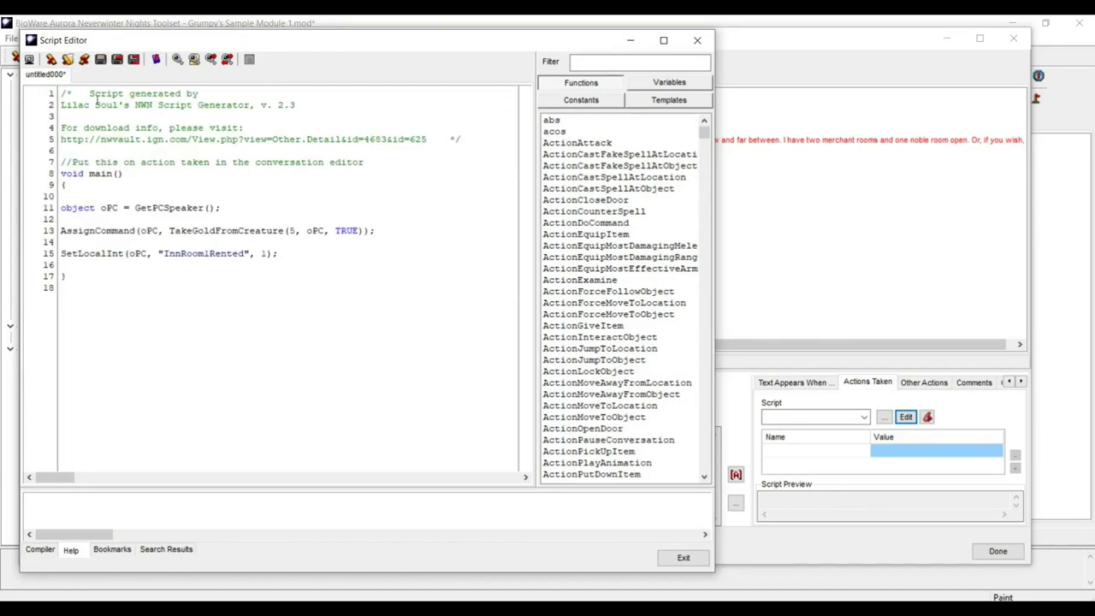
click(131, 254)
double_click(142, 253)
text(OBJECT)
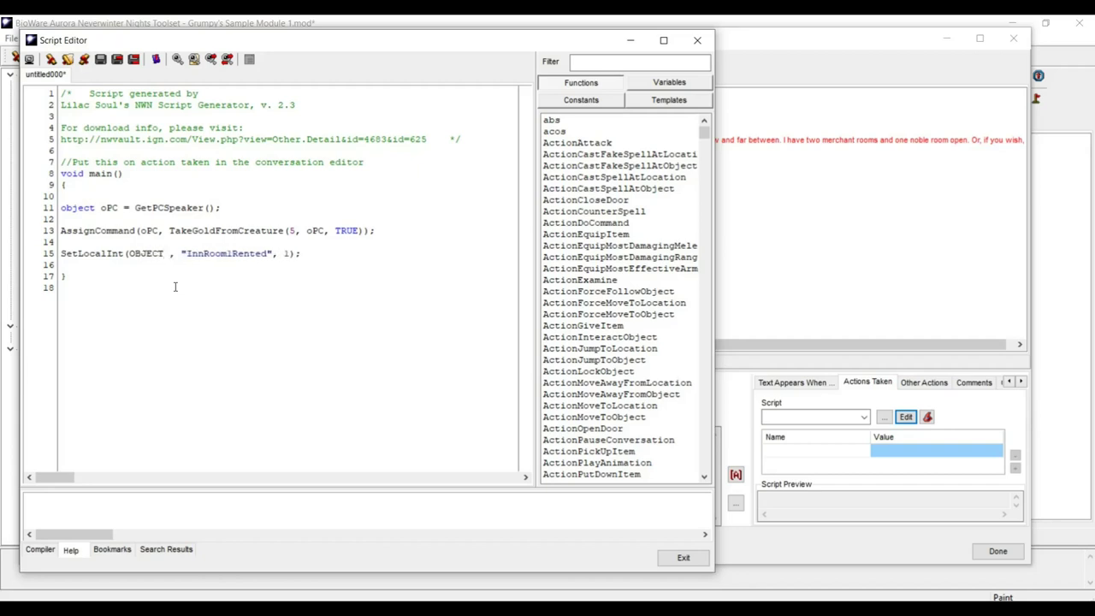
key(BackSpace)
text(_SELF)
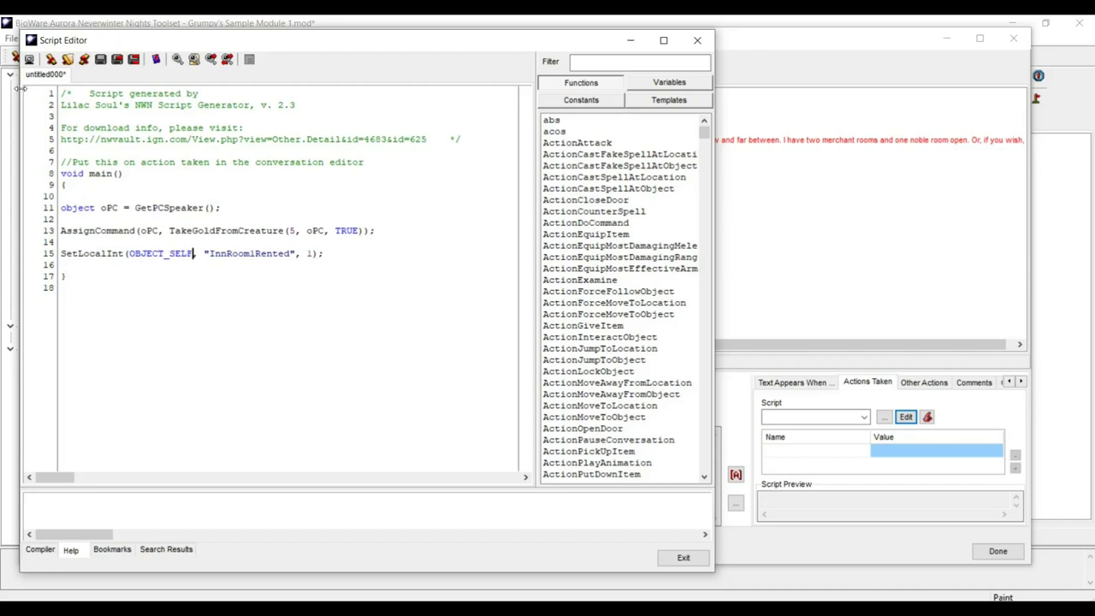
- Save and compile the script as inn_giveroom1key
click(101, 61)
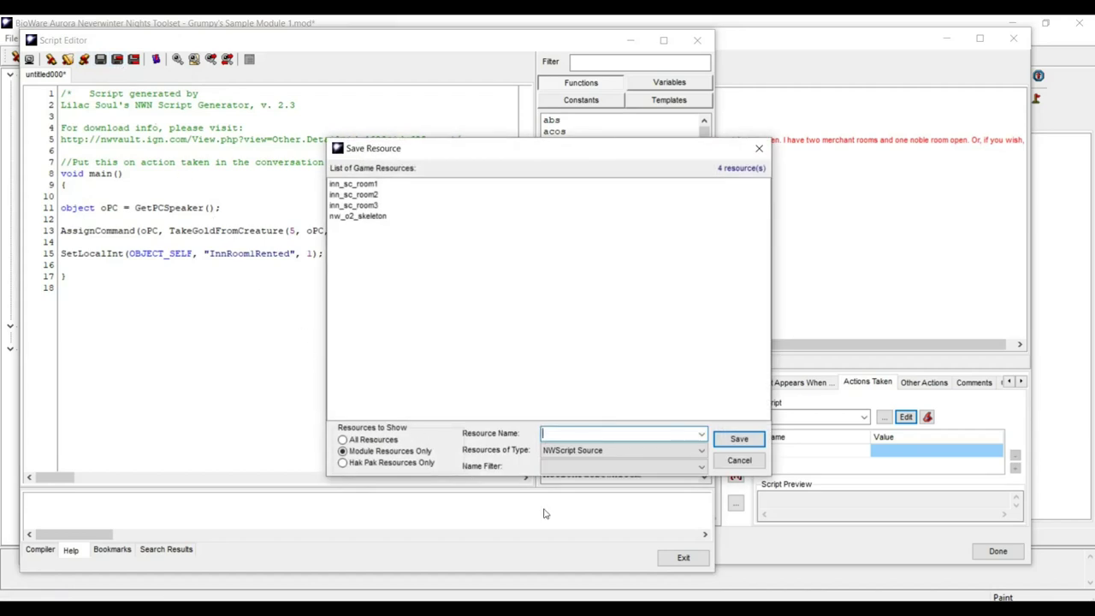
text(inn)
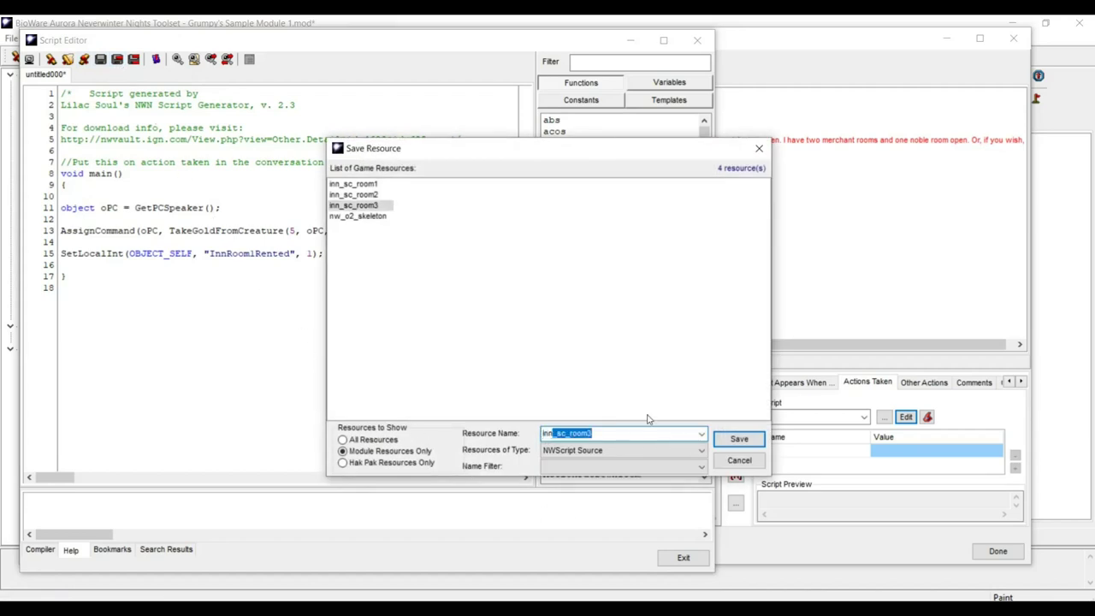
text(_r)
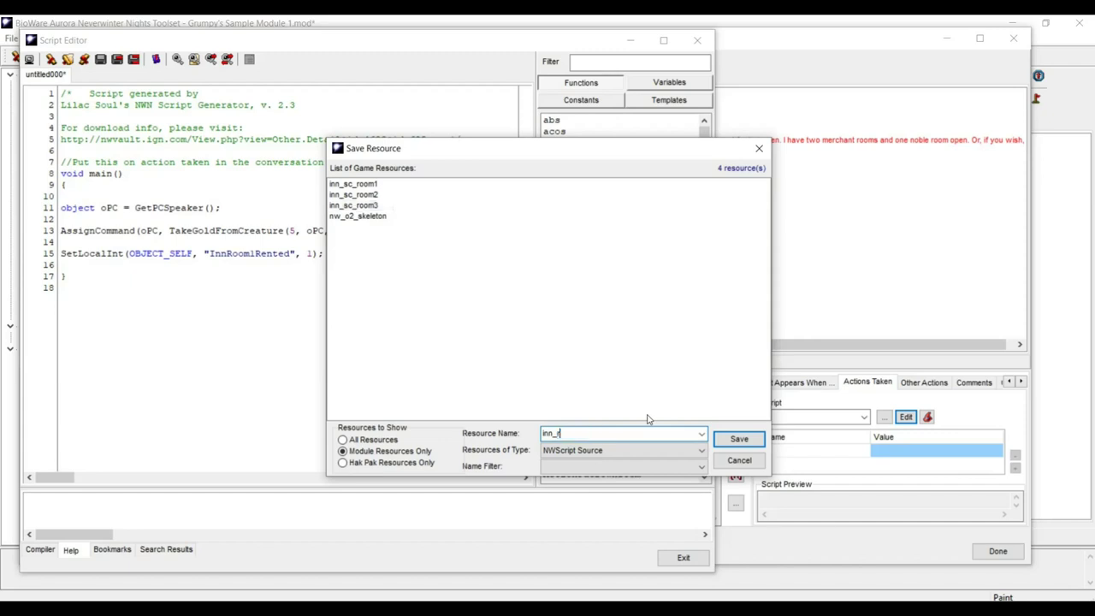
text(giveroom1key)
click(739, 439)
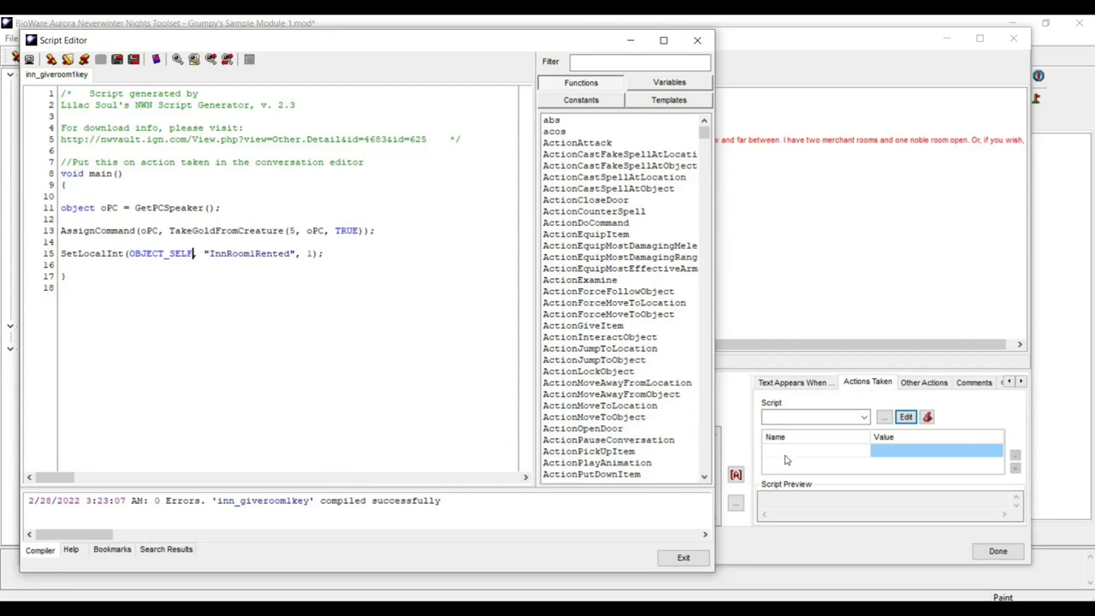
- Keep inn_giveroom1key as the room-one reply's action script, saving changes, and reselect the reply
click(691, 557)
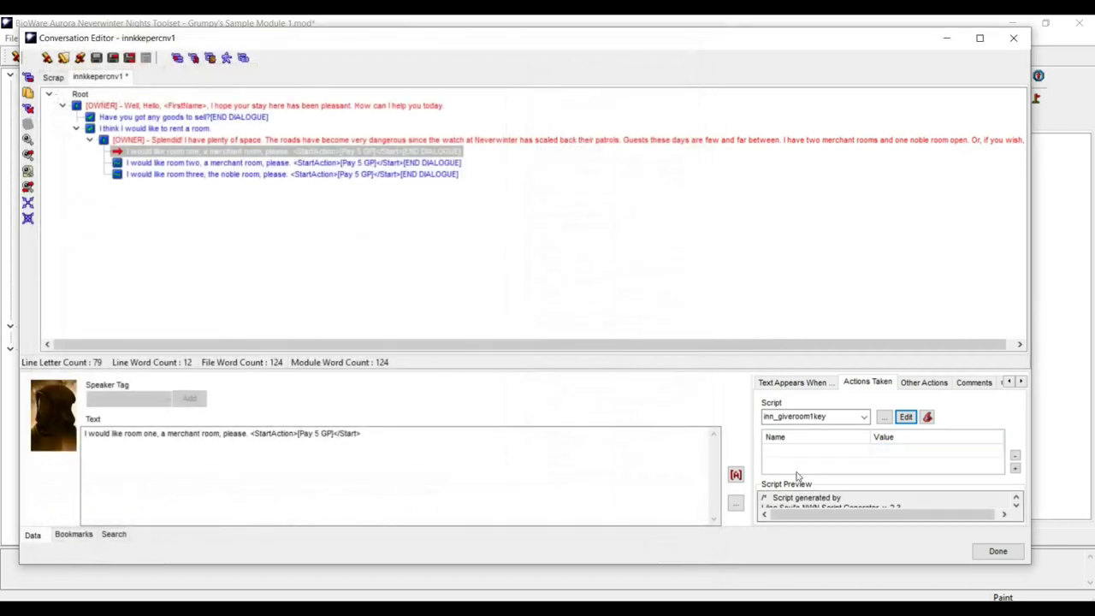
click(837, 419)
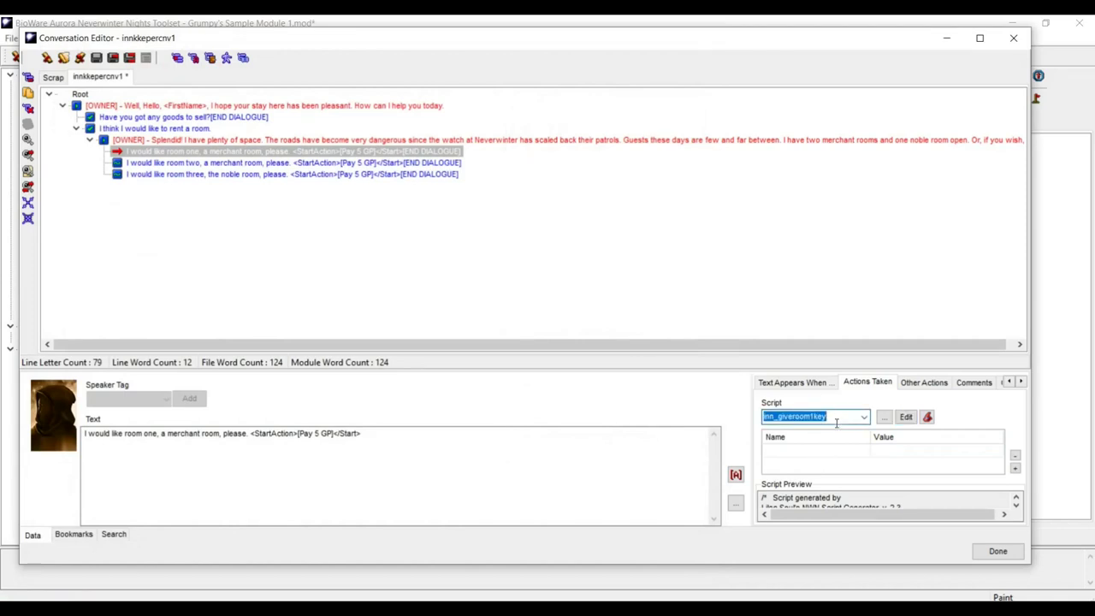
key(Return)
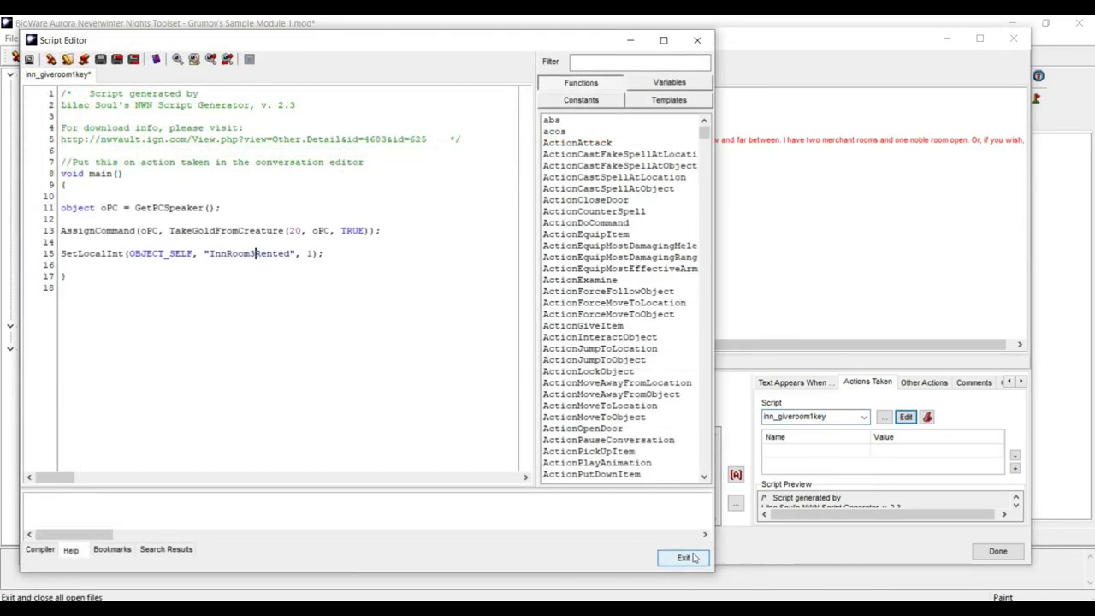
click(684, 557)
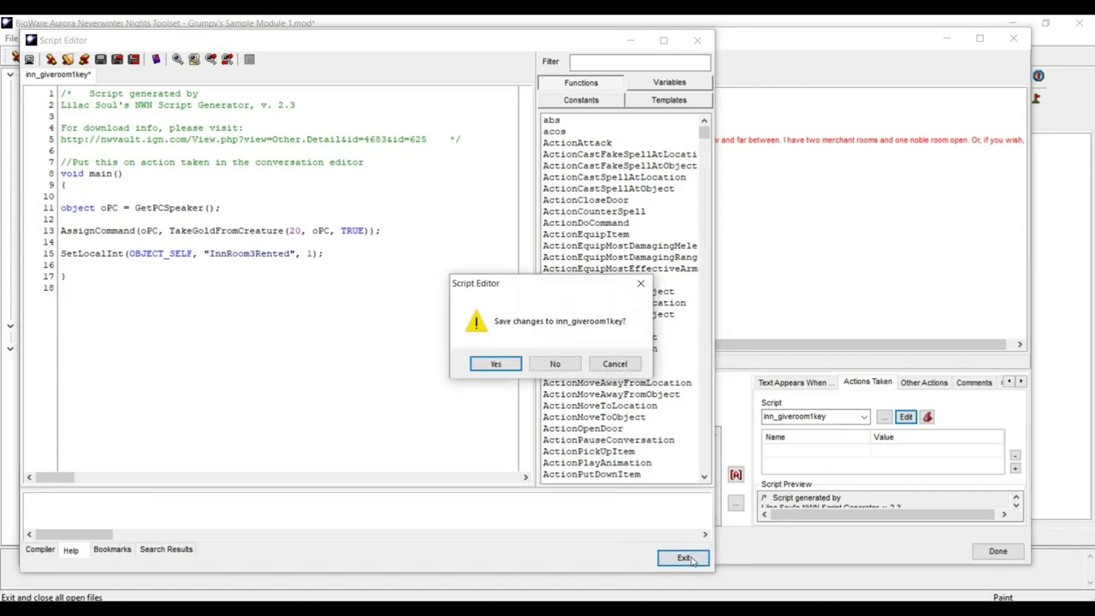
click(514, 367)
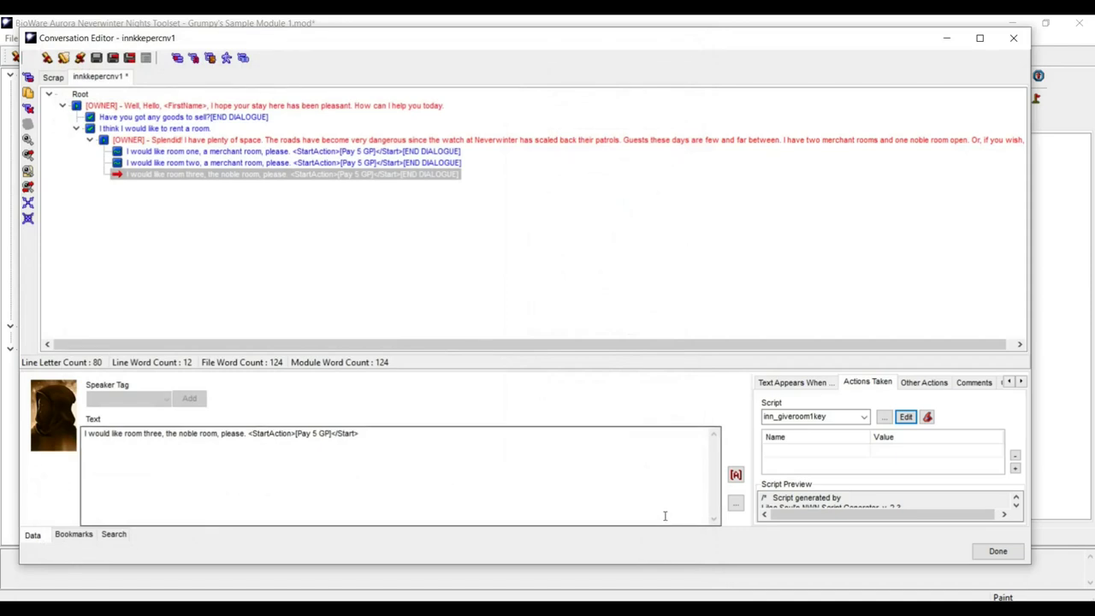
click(248, 153)
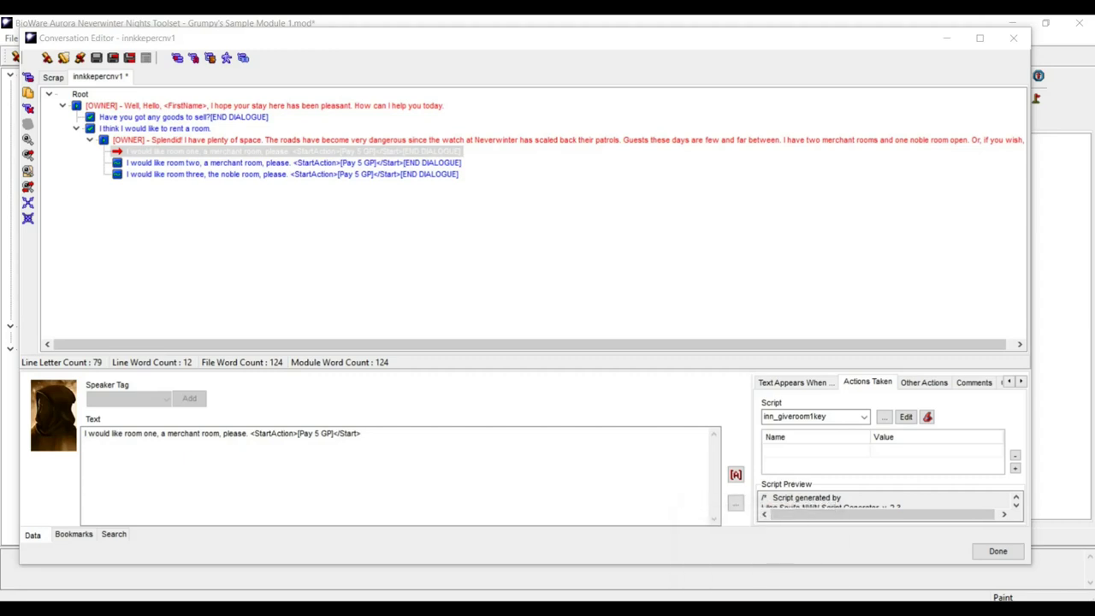
click(900, 609)
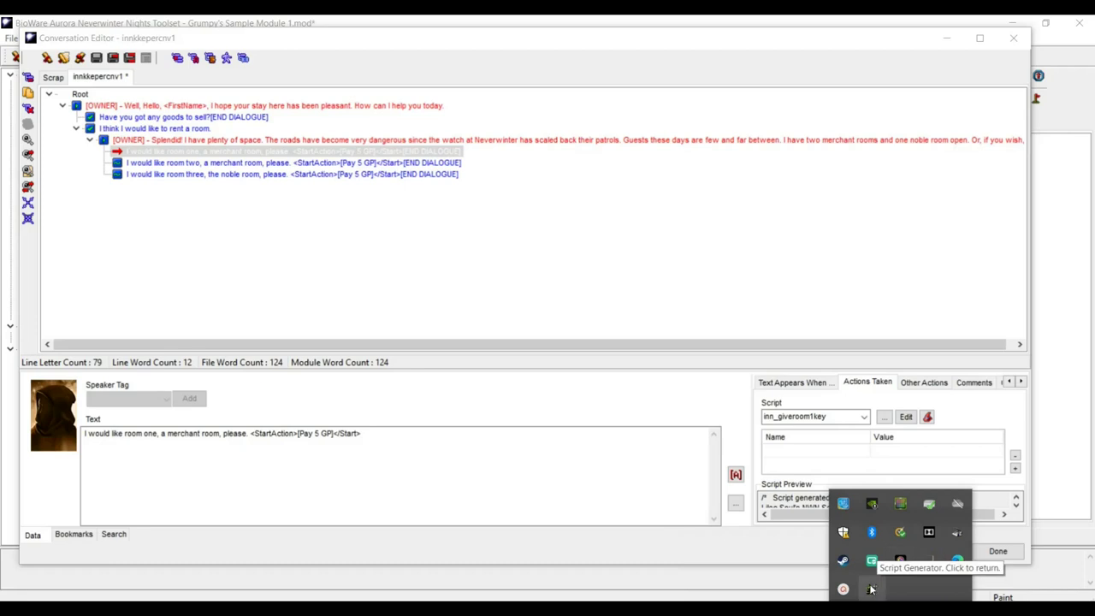
- Add a generator step giving the player the item with ResRef innroom1key
click(871, 590)
click(465, 422)
click(305, 185)
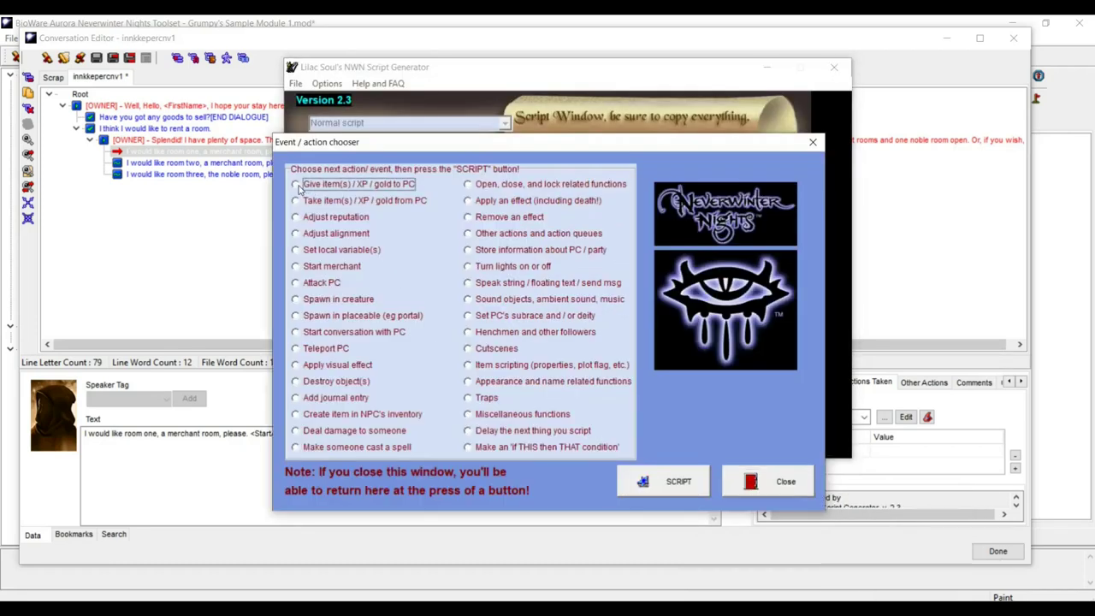
click(679, 482)
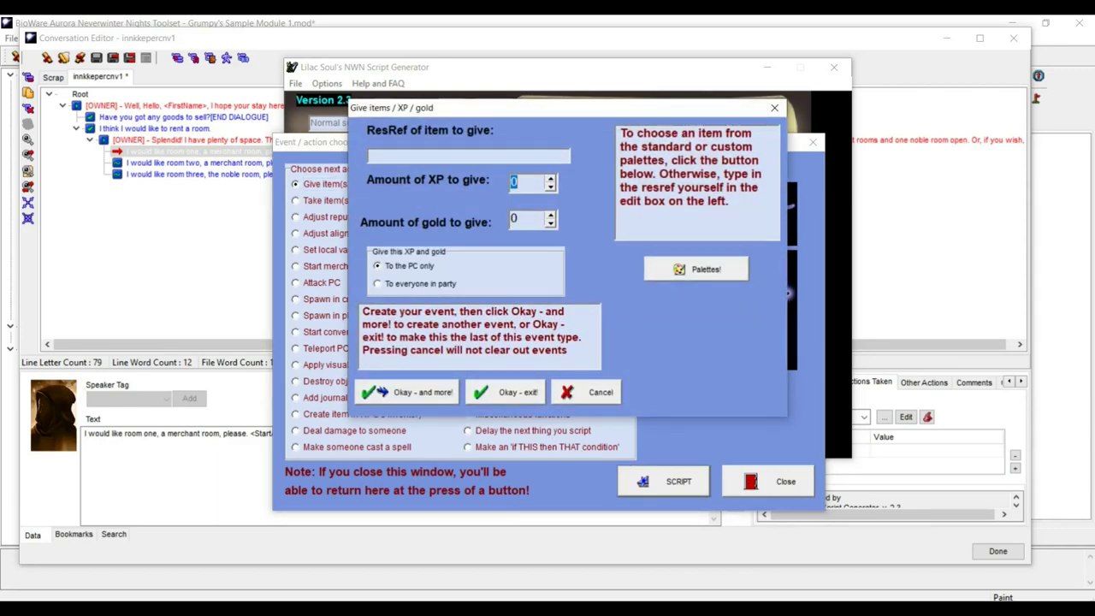
key(alt+Tab)
click(424, 219)
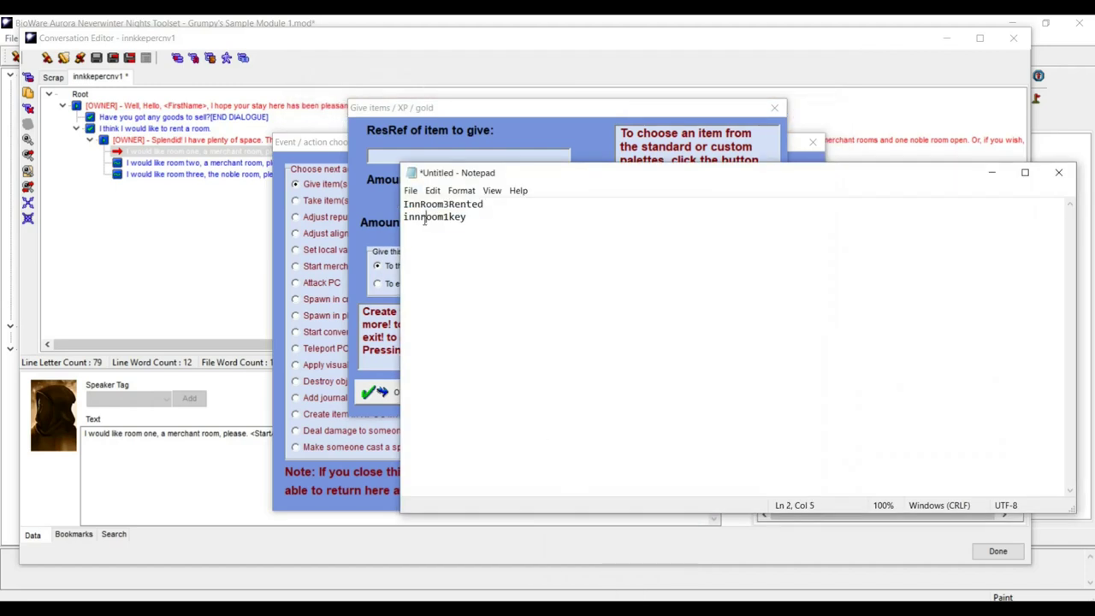
double_click(423, 218)
key(ctrl+c)
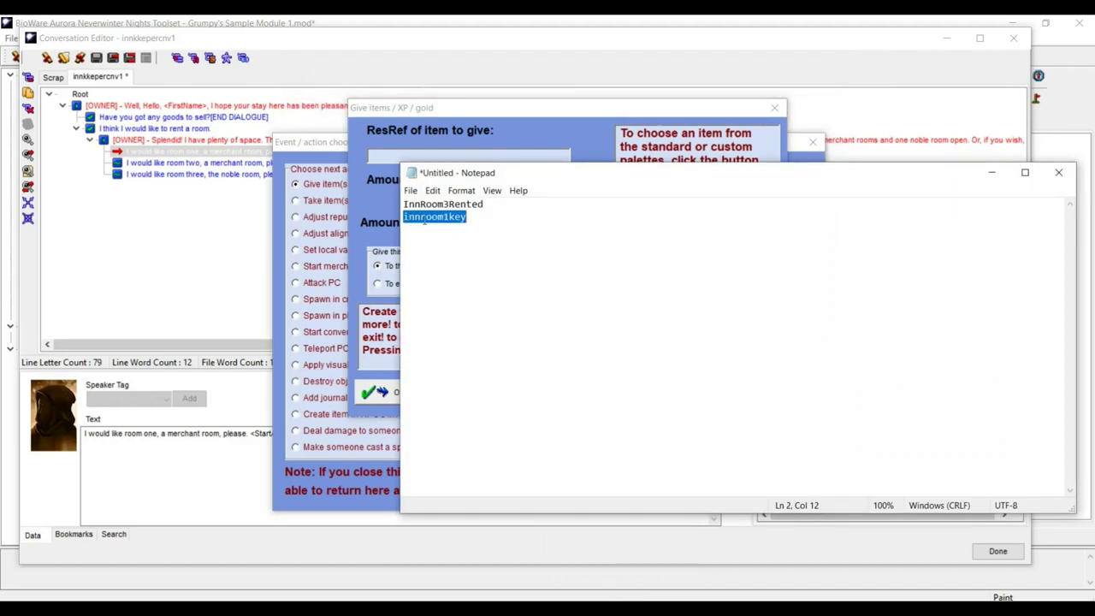
click(394, 152)
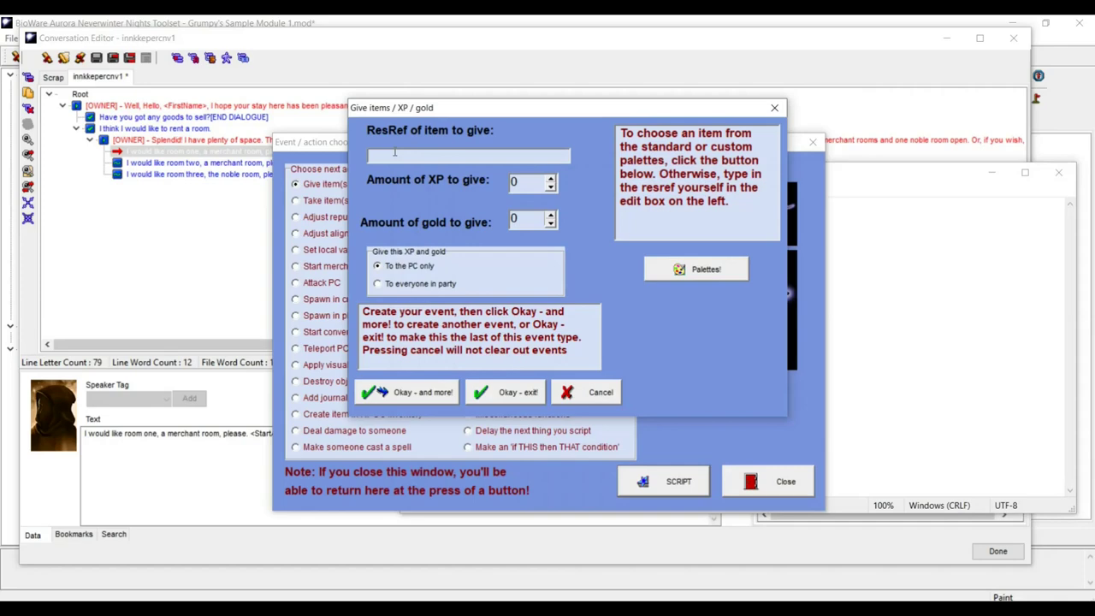
key(ctrl+v)
click(506, 393)
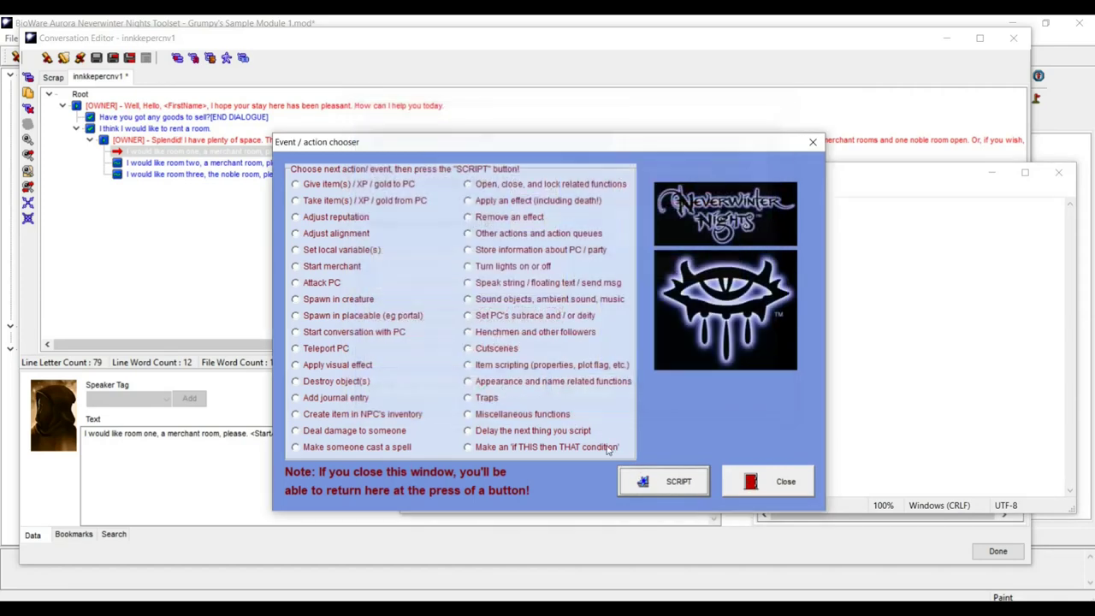
click(750, 483)
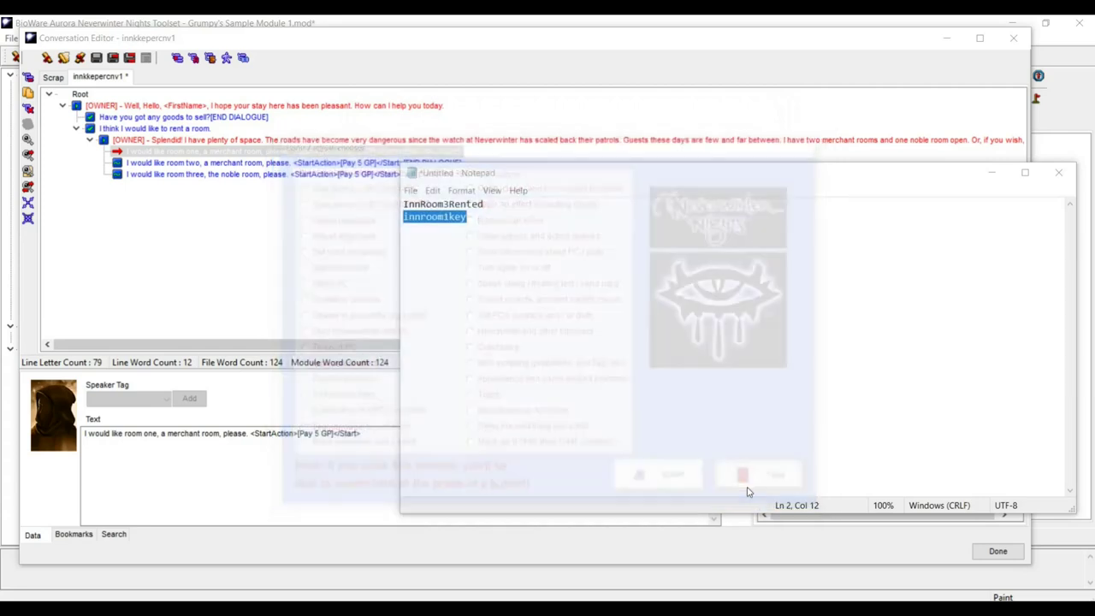
- Select the generated script and reopen the room-one action script for editing
click(900, 609)
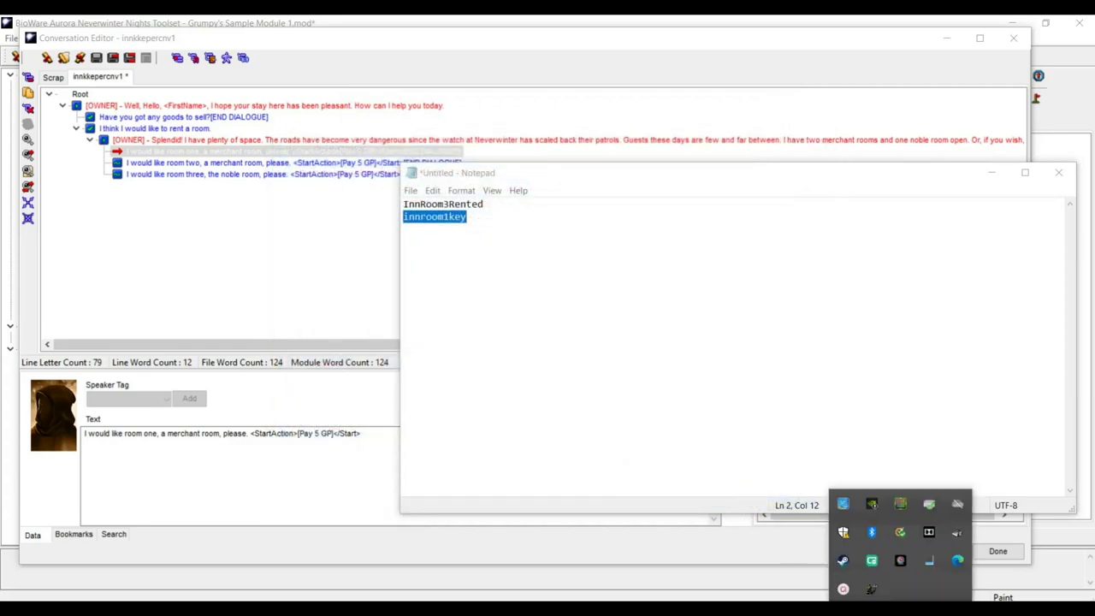
click(872, 588)
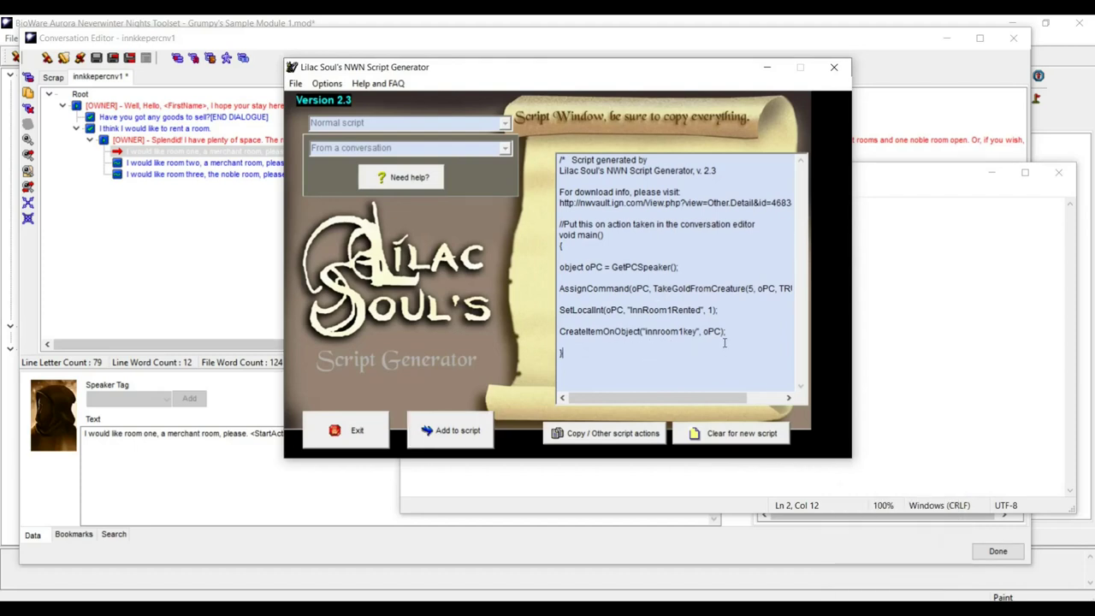
drag(563, 352, 560, 160)
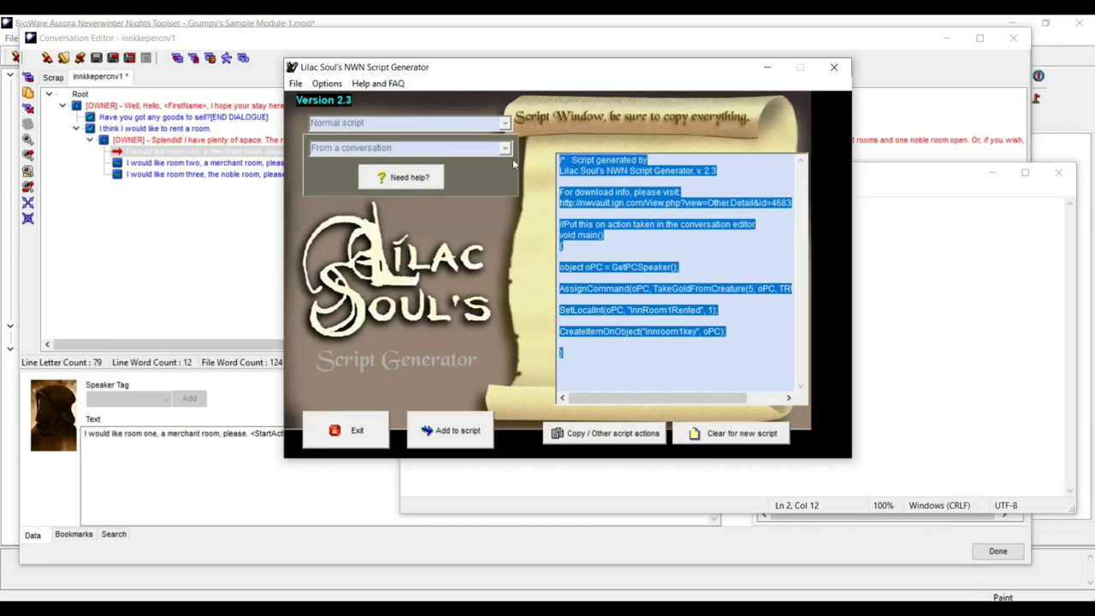
click(887, 176)
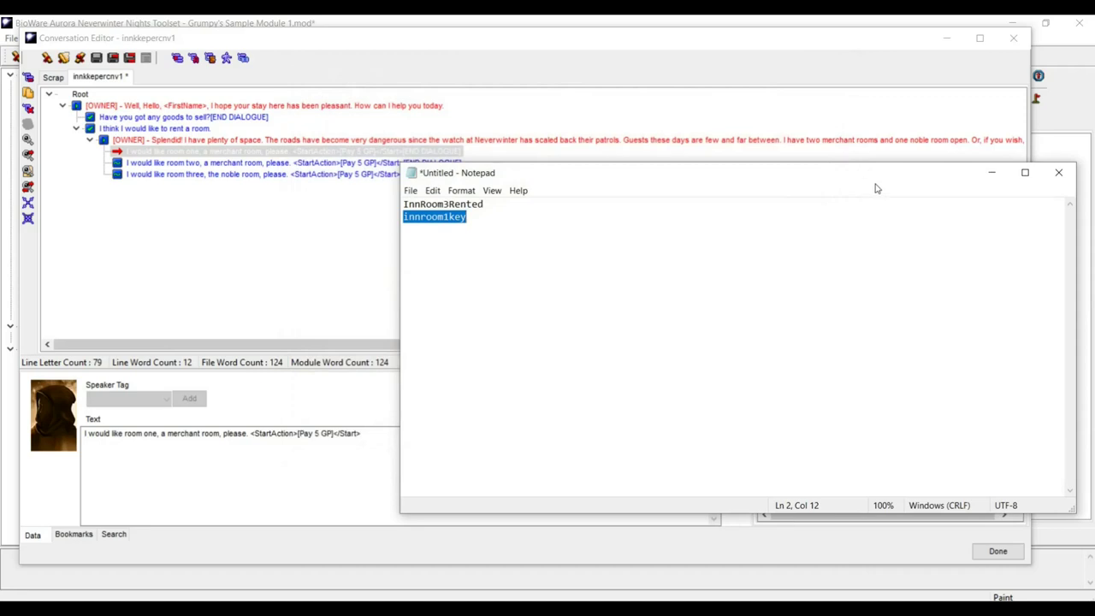
click(579, 37)
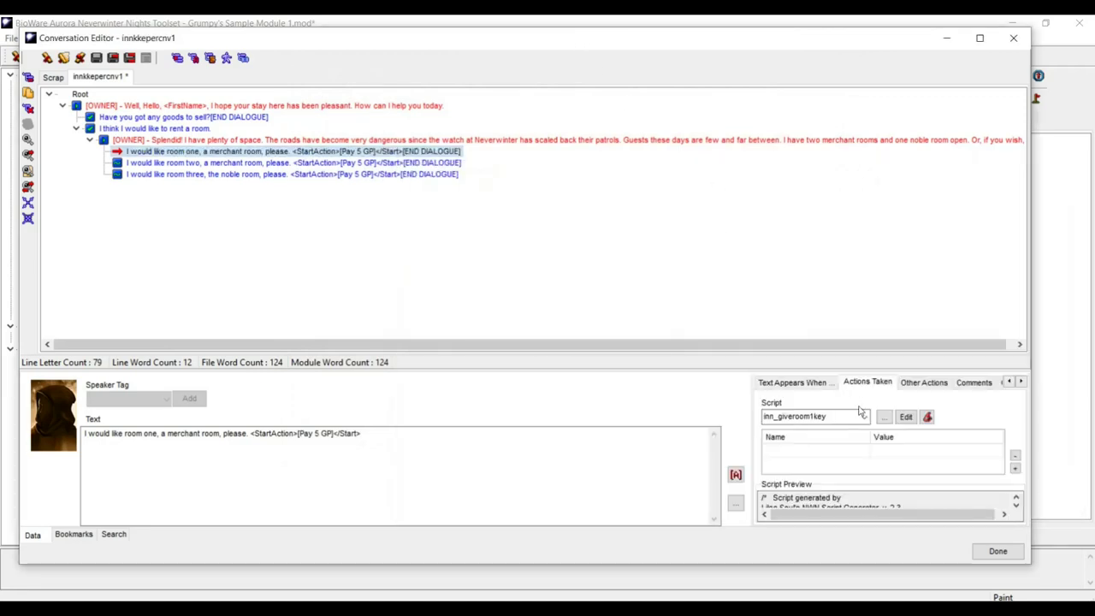
click(906, 416)
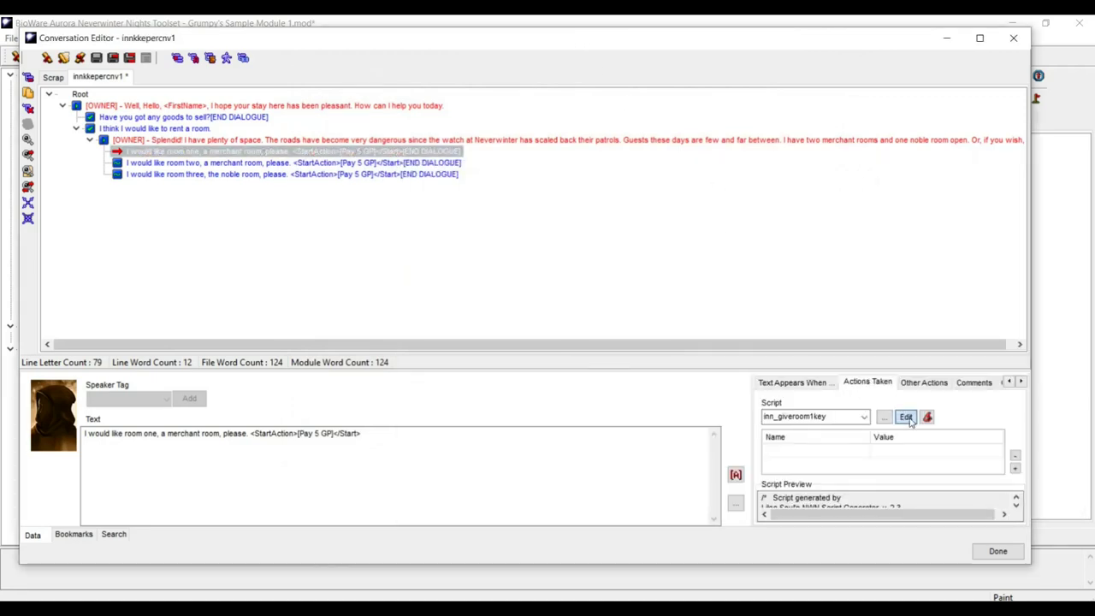
- Replace inn_giveroom1key with the new code, using OBJECT_SELF on line 15, and compile
key(ctrl+a)
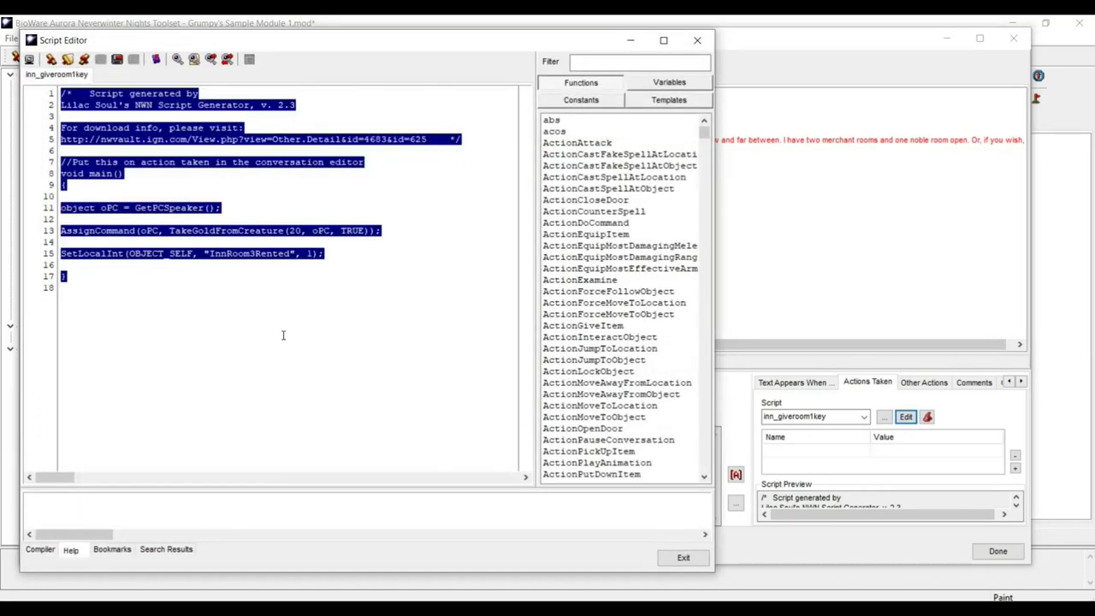
text(/*   Script generated by Lilac Soul's NWN Script Generator, v. 2.3  For download info, please visit: http://nwvault.ign.com/View.php?view=Other.Detail&id=4683&id=625    */  //Put this on action taken in the conversation editor void main() {  object oPC = GetPCSpeaker();  AssignCommand(oPC, TakeGoldFromCreature(5, oPC, TRUE));  SetLocalInt(oPC, "InnRoom1Rented", 1);  CreateItemOnObject("innroom1key", oPC);  })
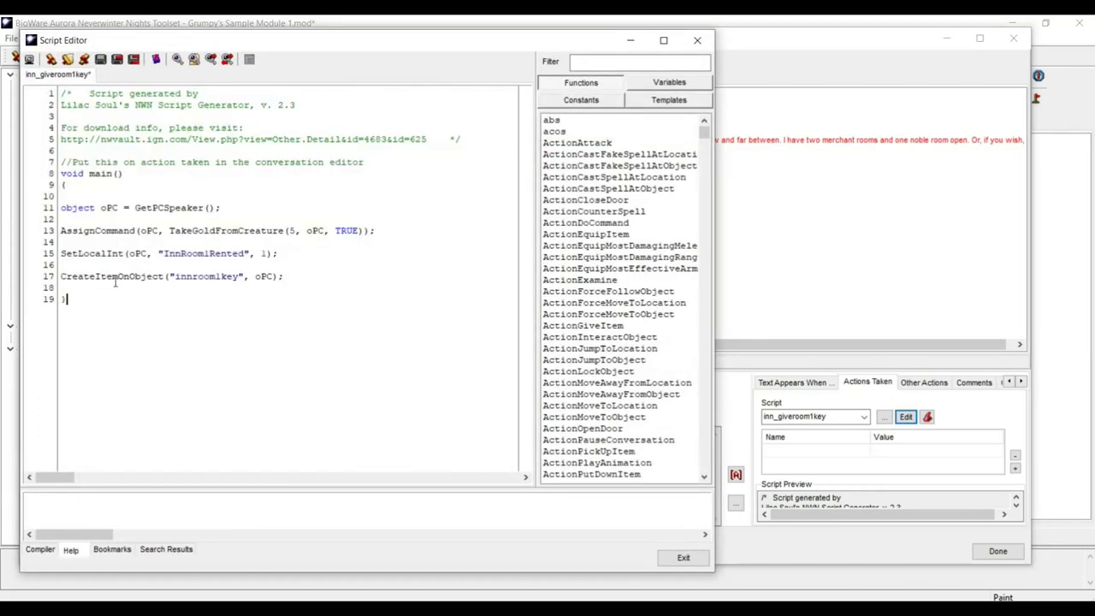
triple_click(128, 276)
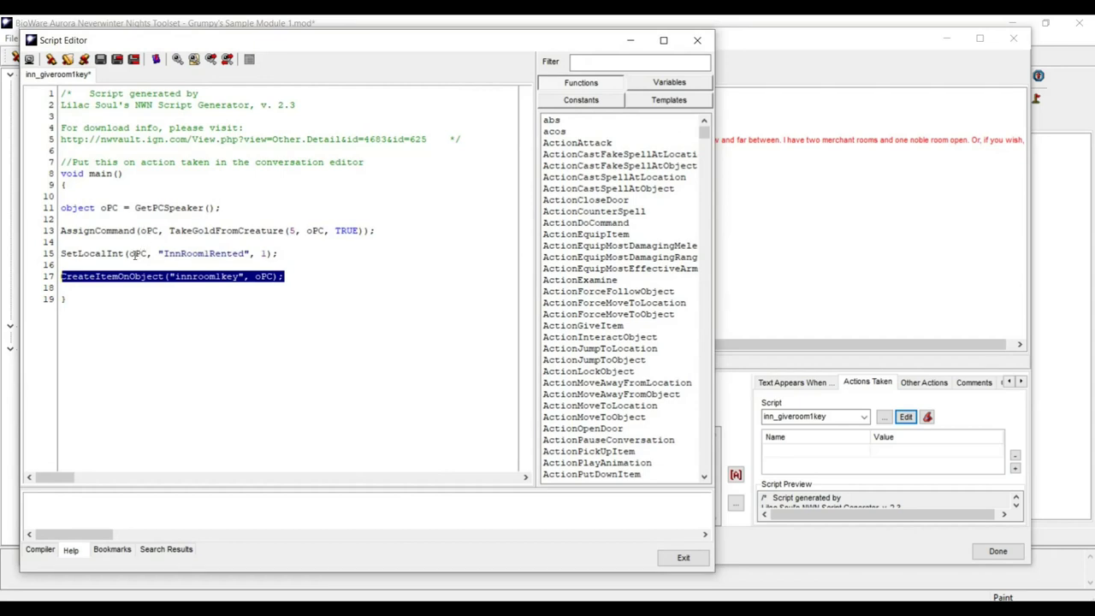
click(134, 253)
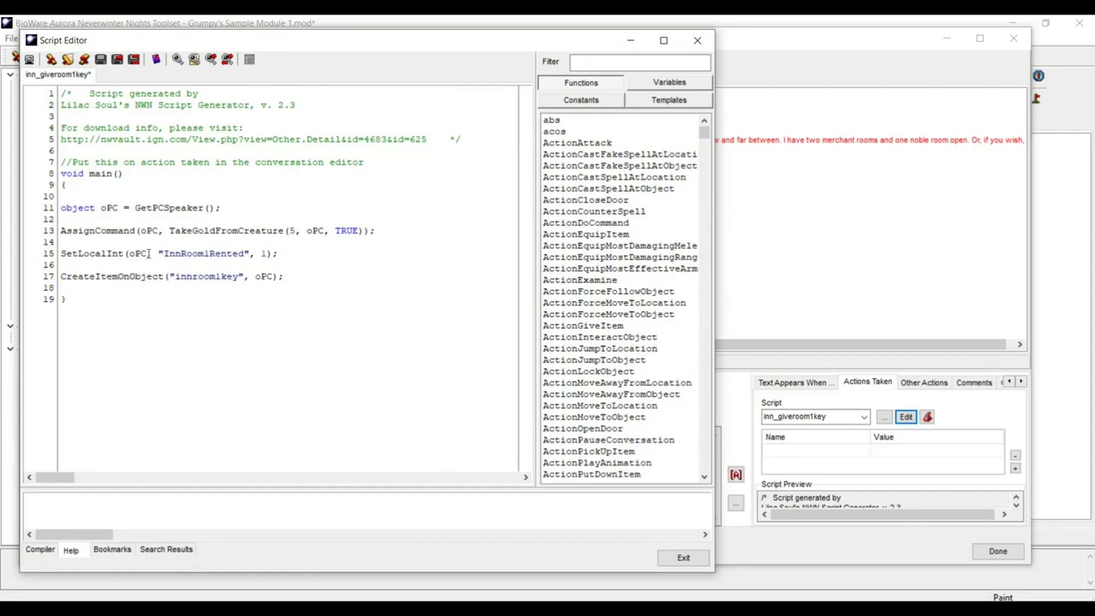
drag(147, 253, 127, 253)
text(O)
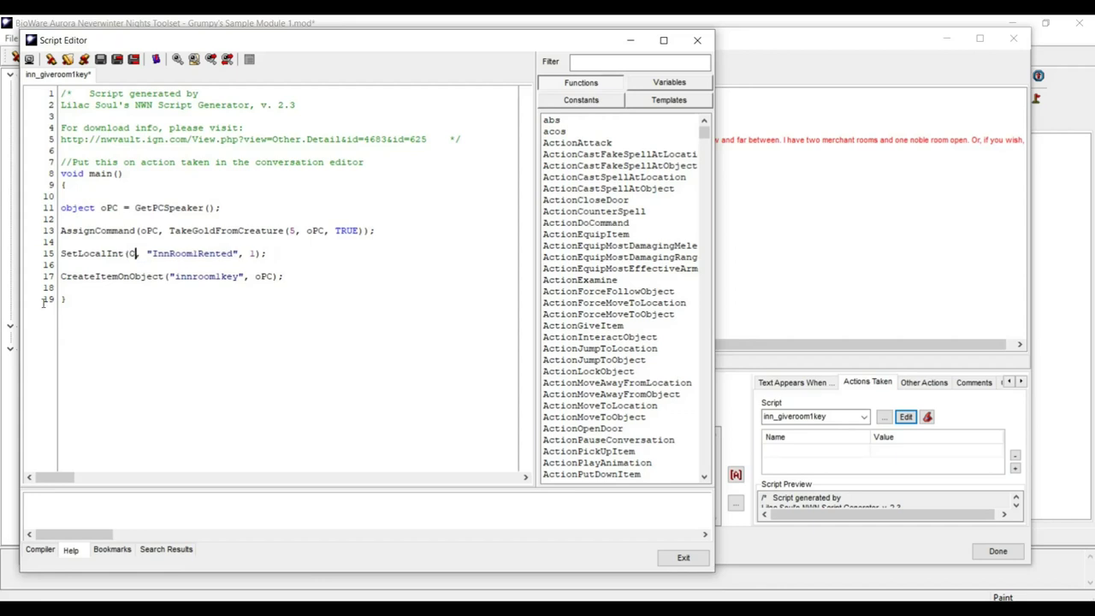
text(BJECT_SELF)
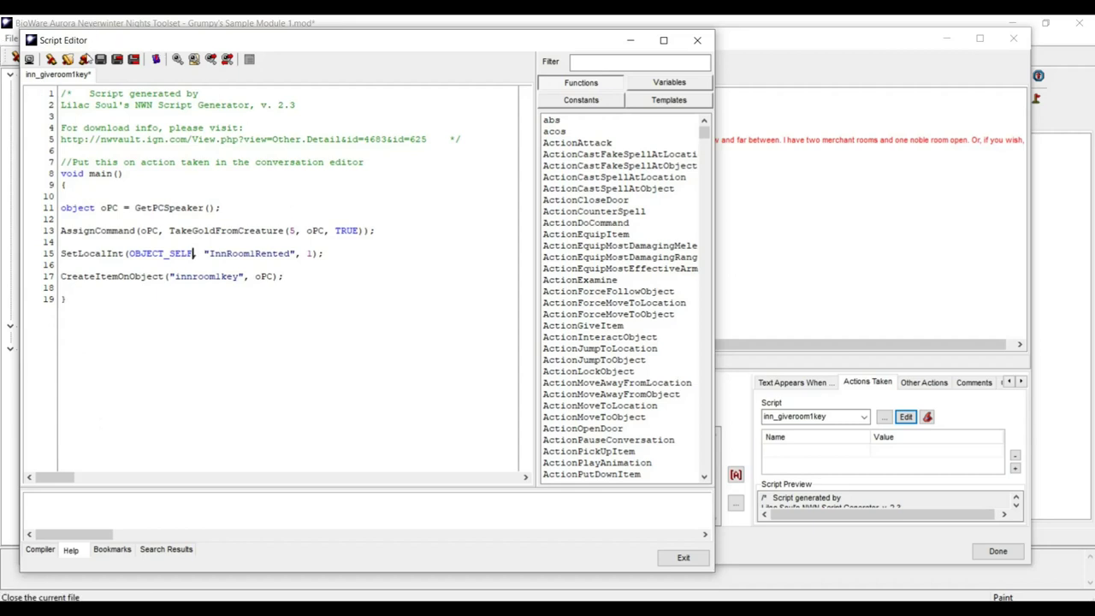
click(100, 60)
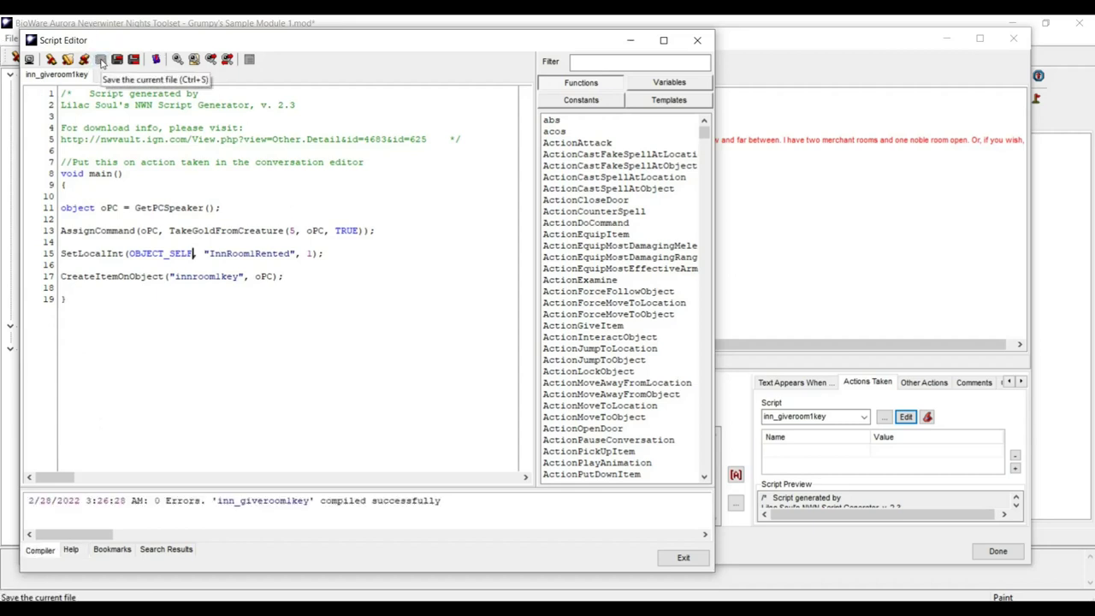
- Exit the script editor, save the innkeeper conversation, and close the Conversation Editor
click(684, 558)
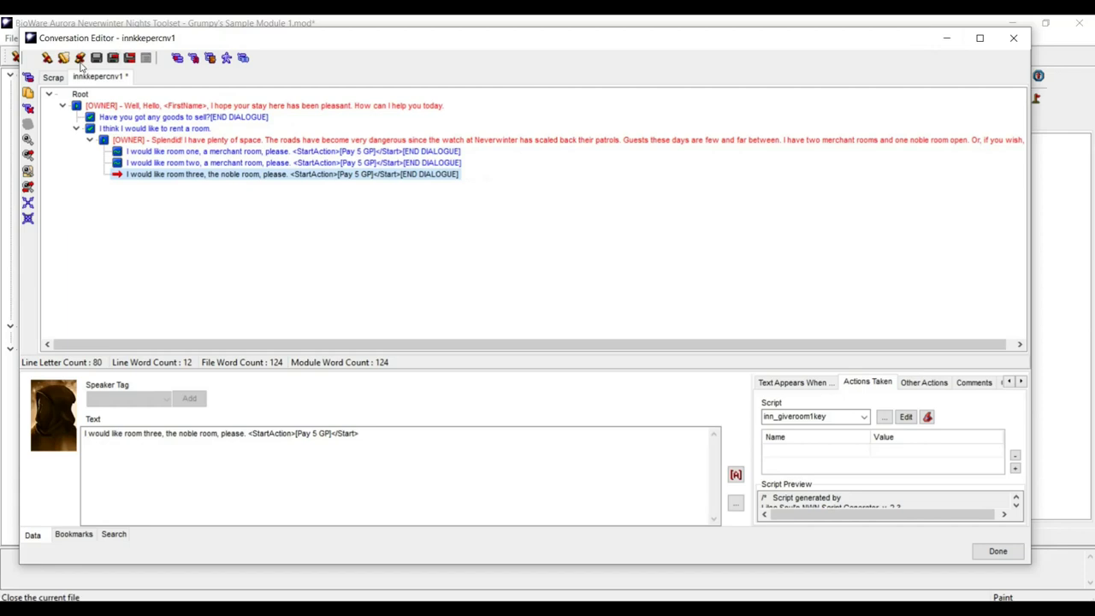
click(96, 60)
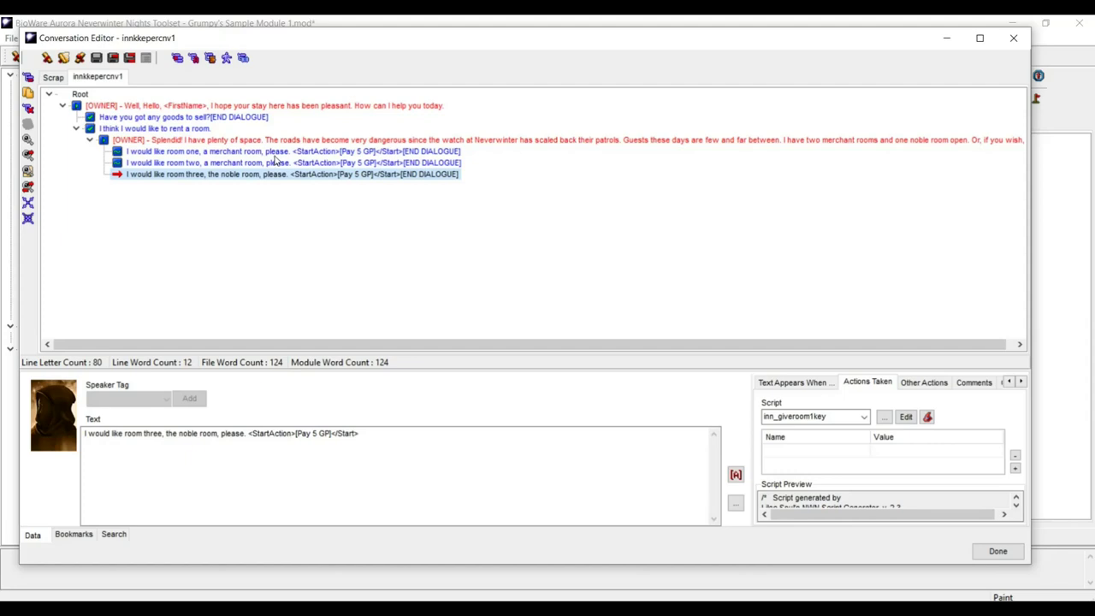
click(196, 119)
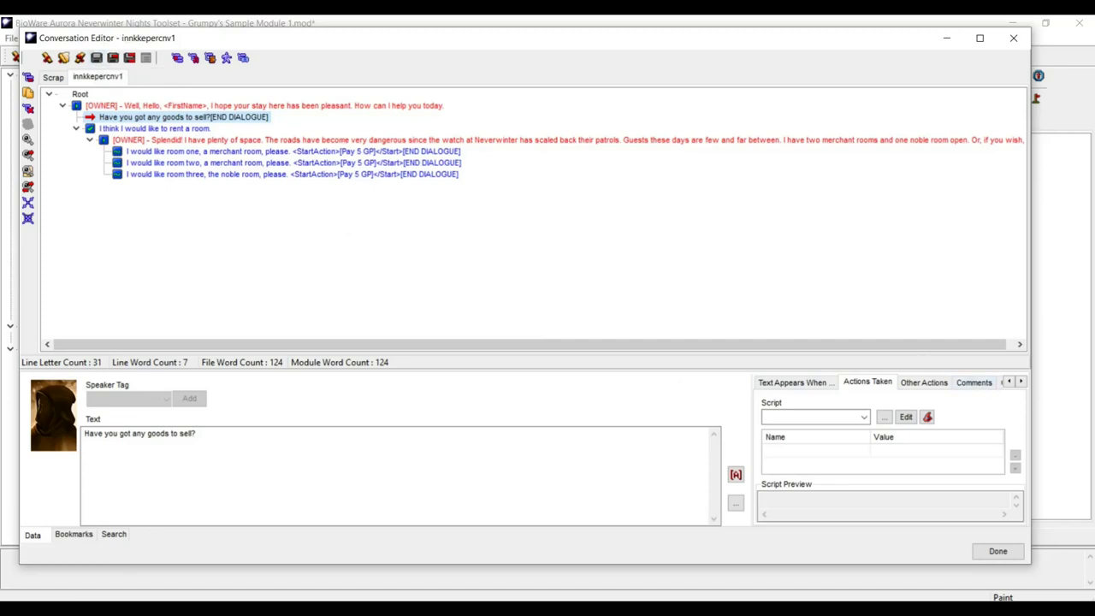
click(998, 549)
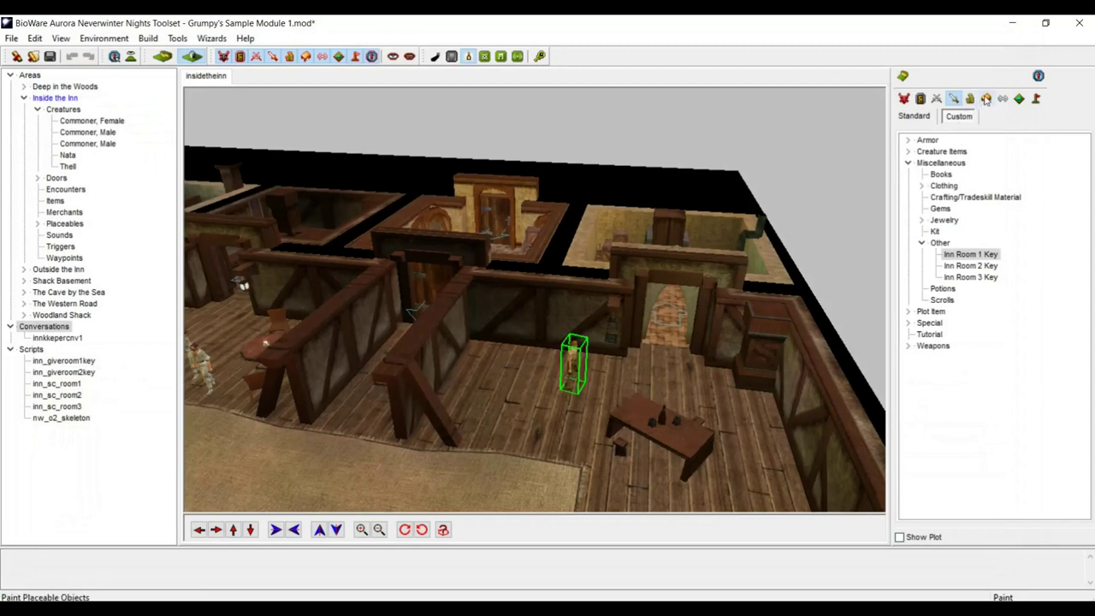
- Place the General Store merchant NW_STORGENRAL001 on the inn floor, rotated clockwise
click(986, 100)
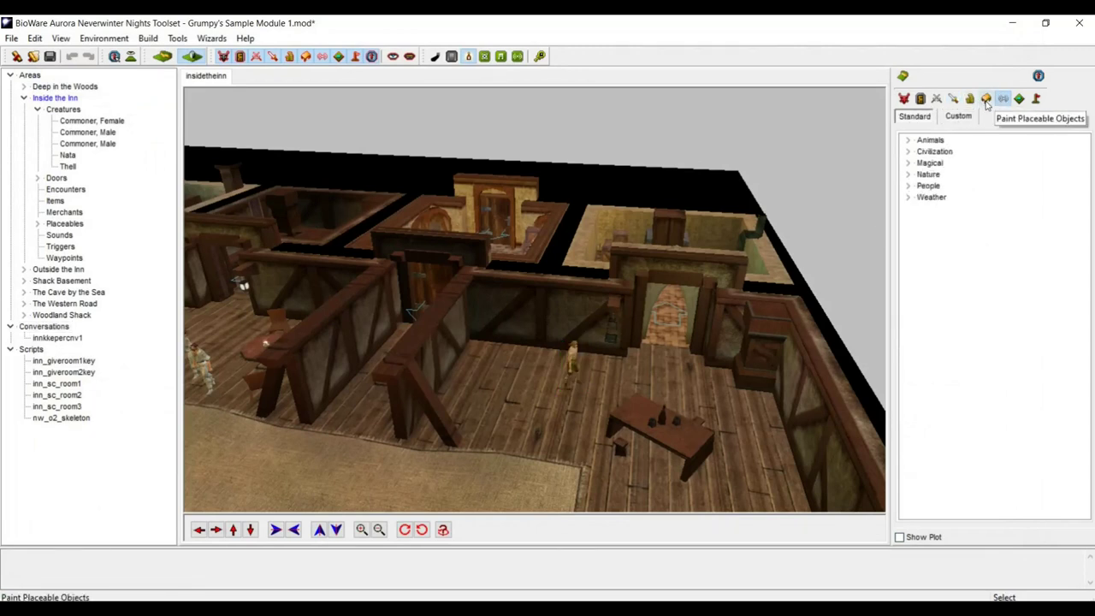
click(971, 99)
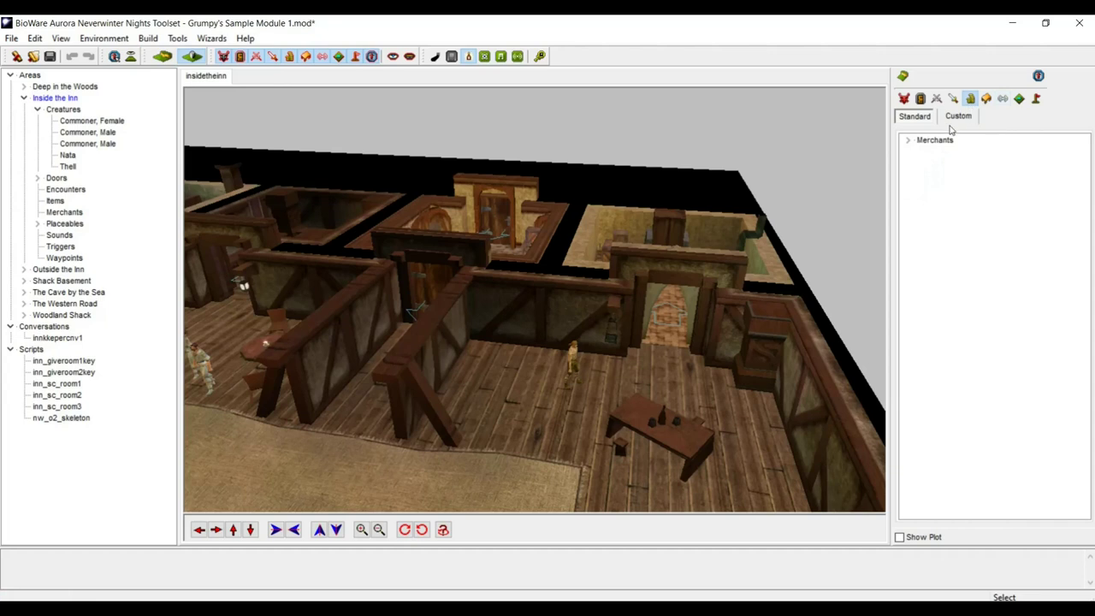
click(908, 143)
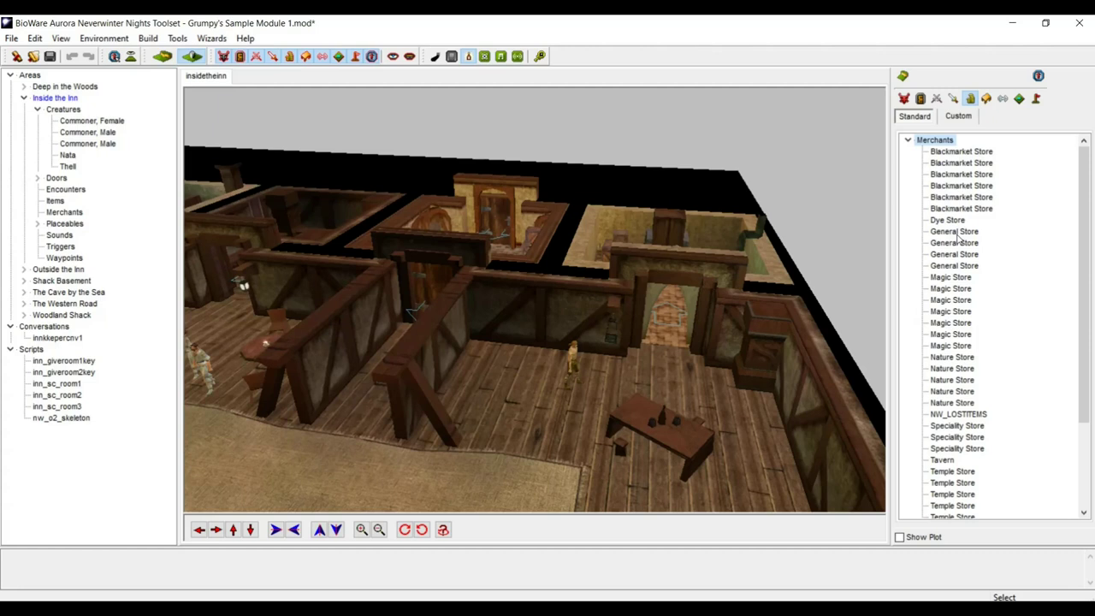
click(947, 234)
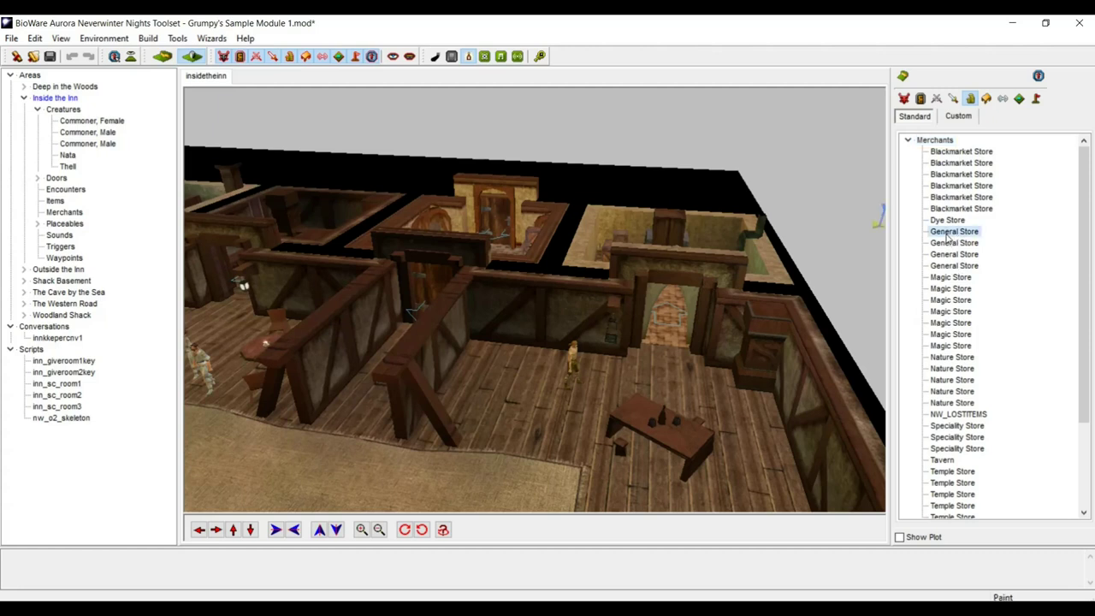
click(589, 382)
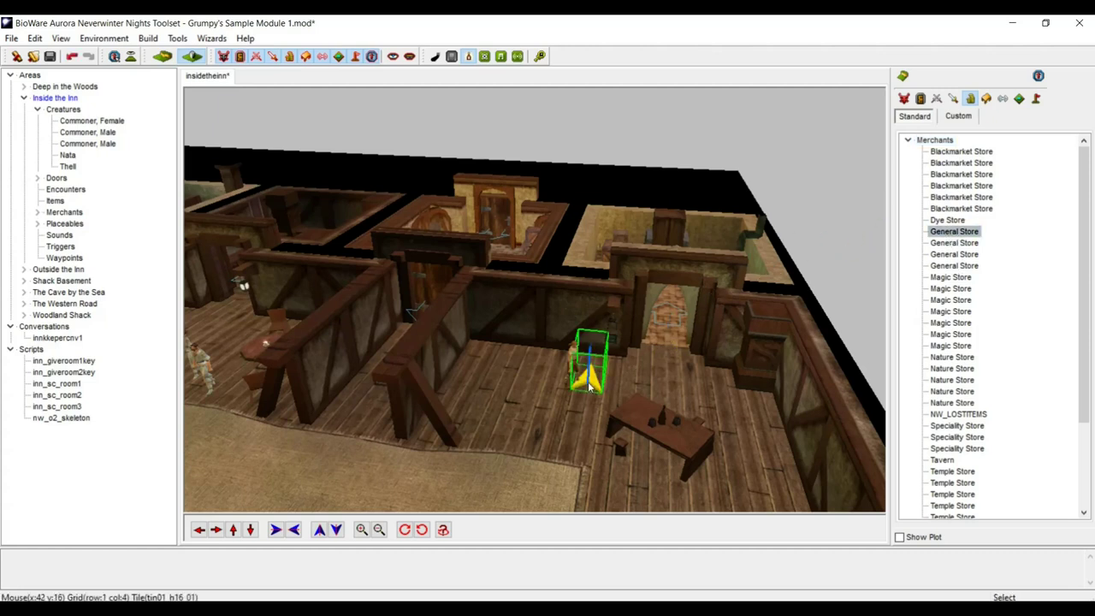
click(405, 530)
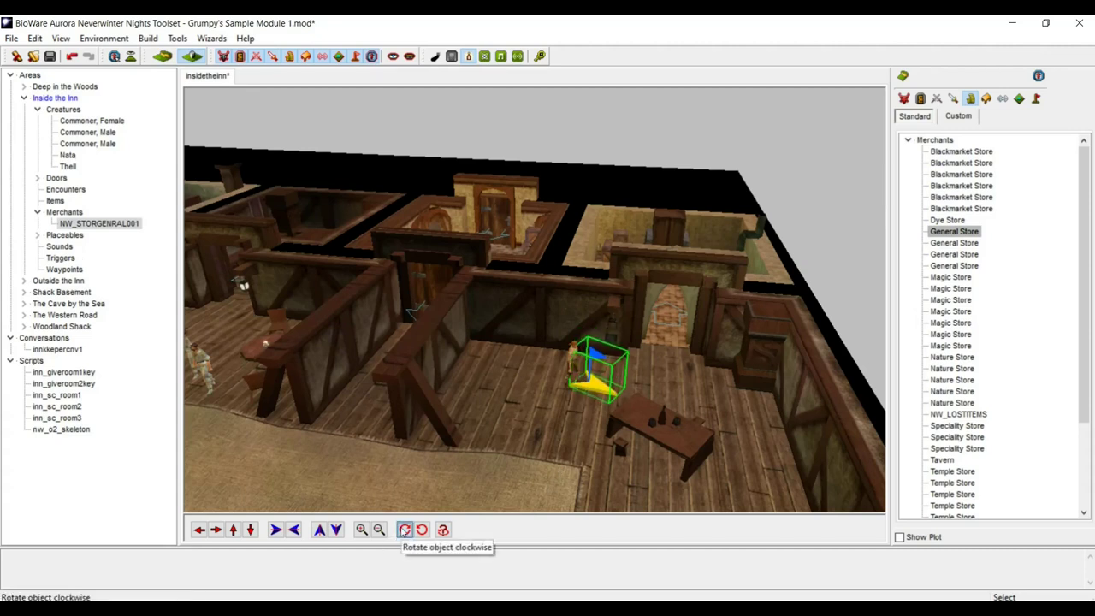
- Replace the placed General Store's tag with Inn_Shop in its properties
right_click(588, 393)
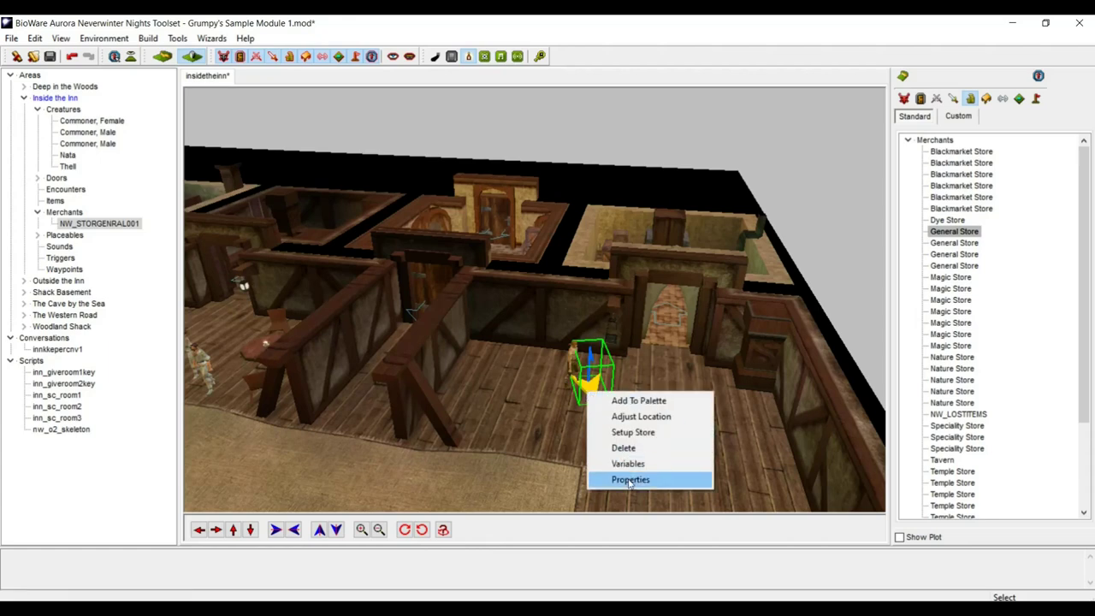
click(629, 480)
click(583, 239)
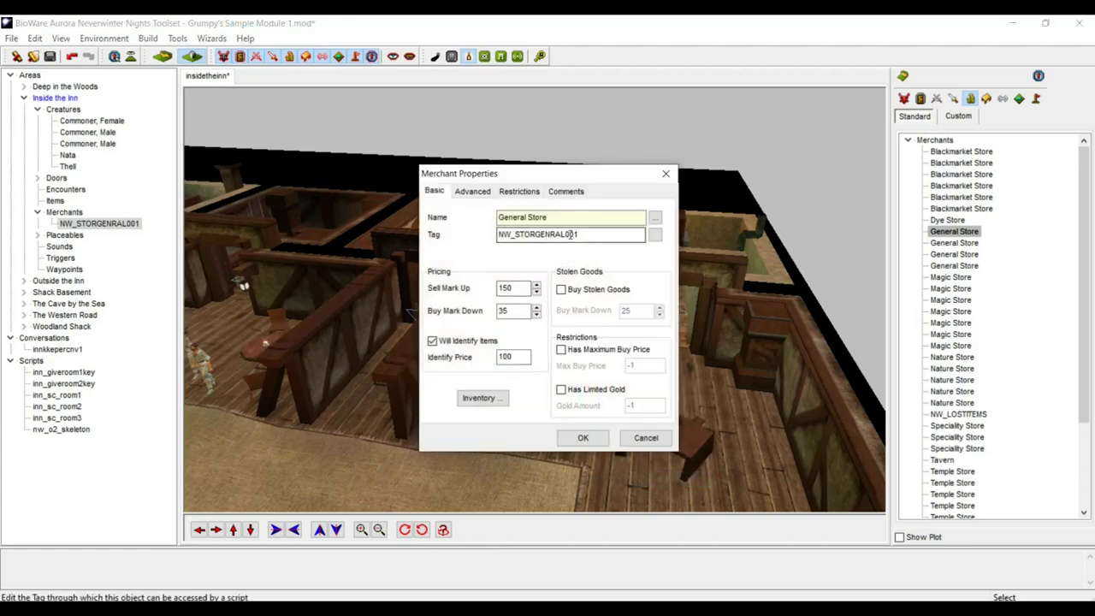
drag(583, 240, 465, 231)
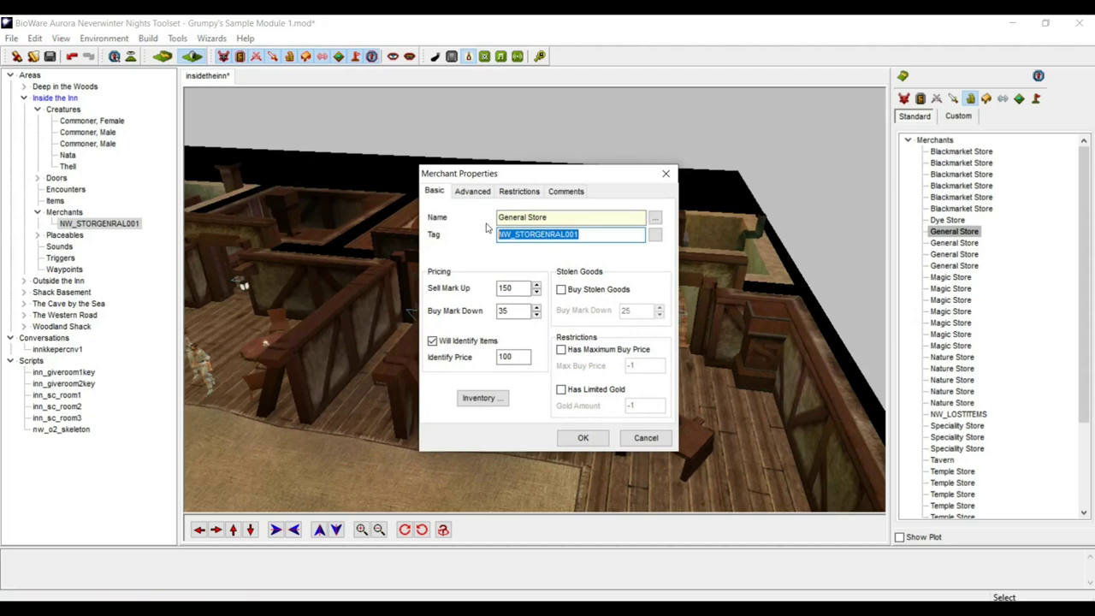
key(BackSpace)
text(Inn_)
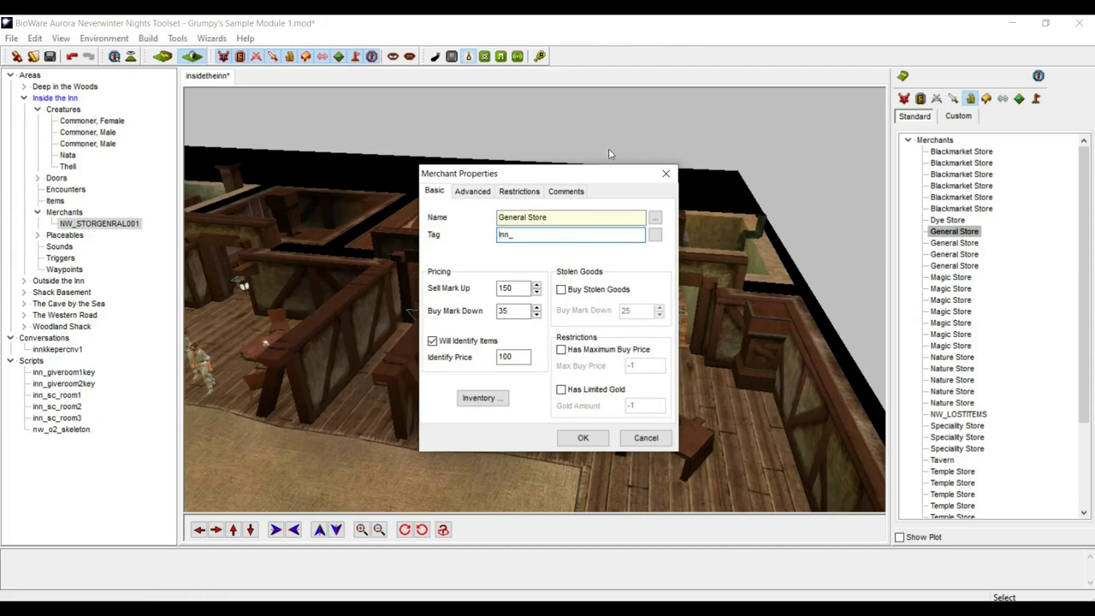
text(Shop)
drag(544, 236, 410, 238)
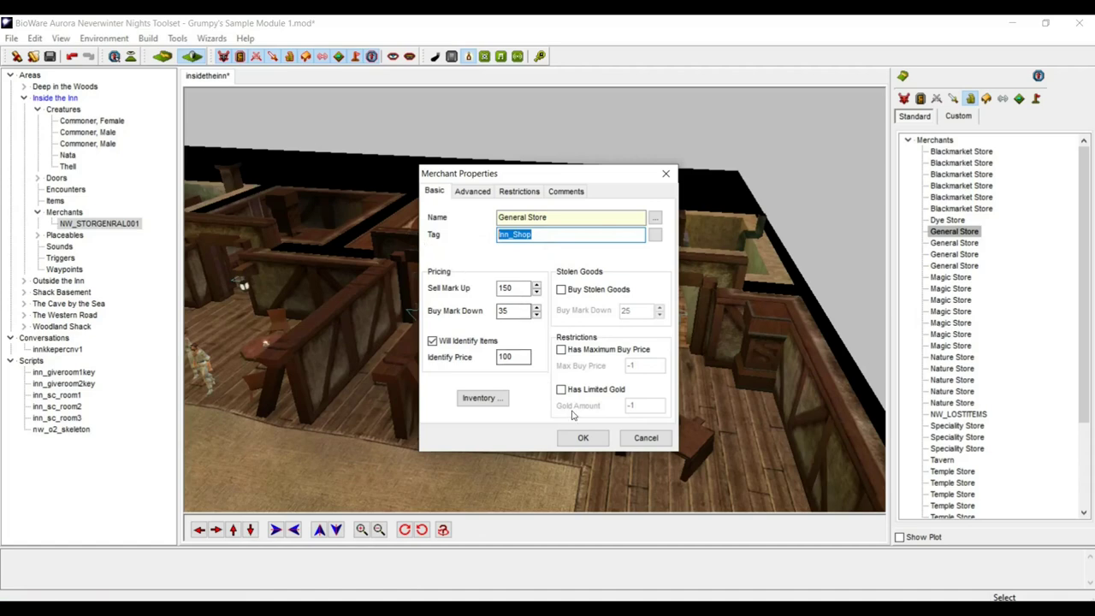
click(583, 438)
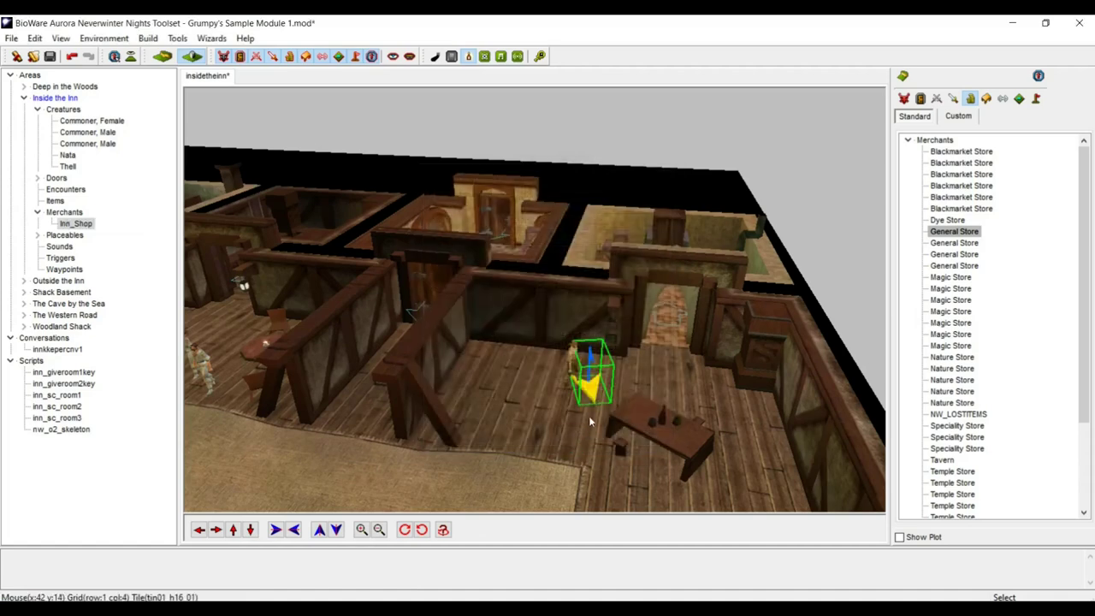
- Review the merchant's weapons, potions/scrolls and rings/amulets inventory
right_click(599, 408)
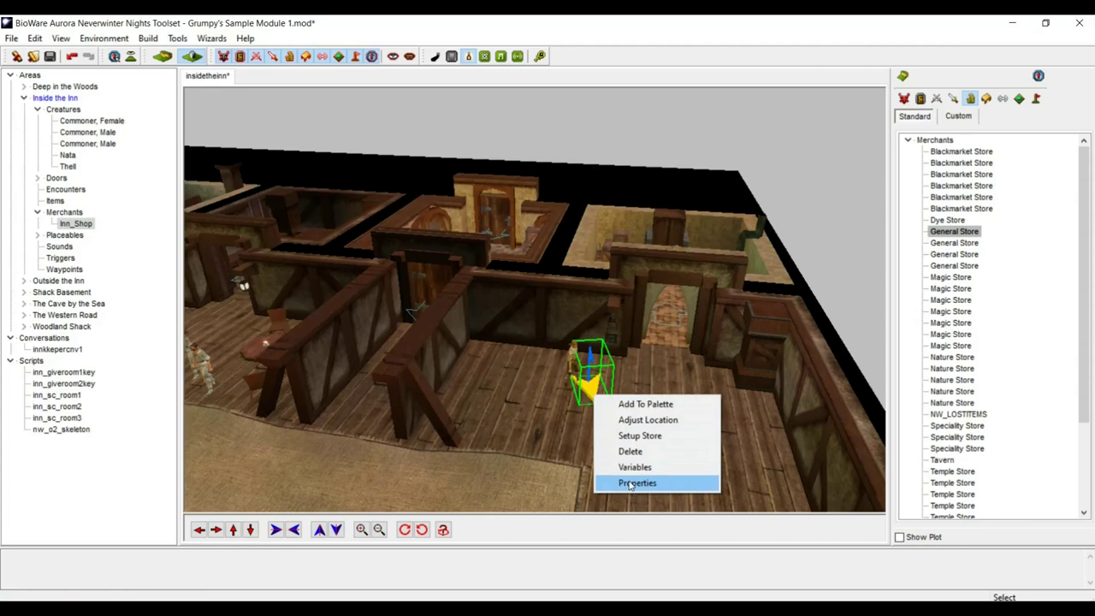
click(637, 483)
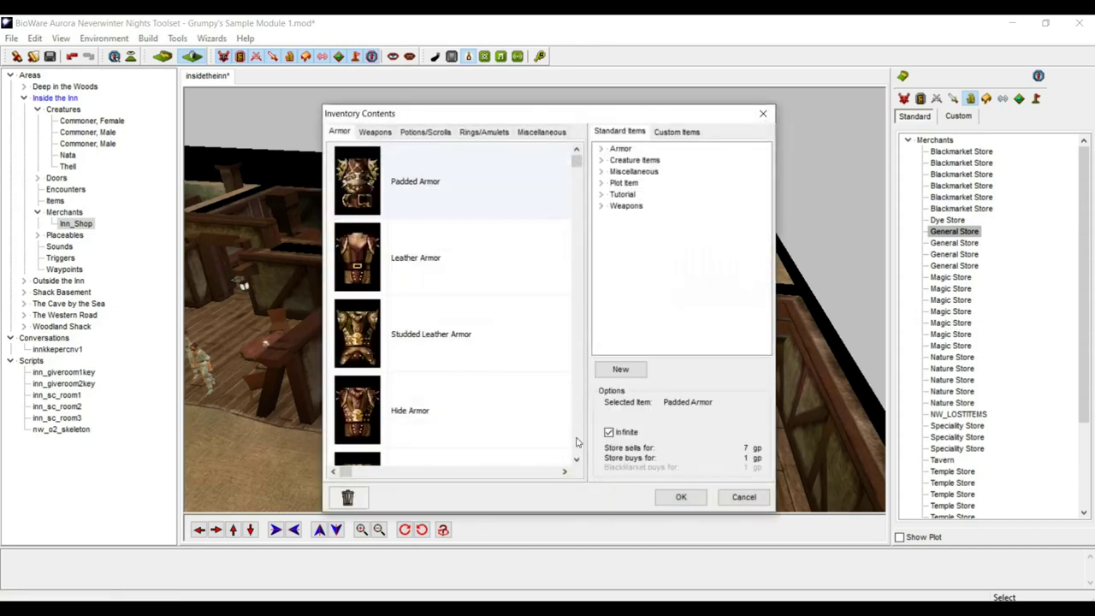
scroll(542, 406, down, 5)
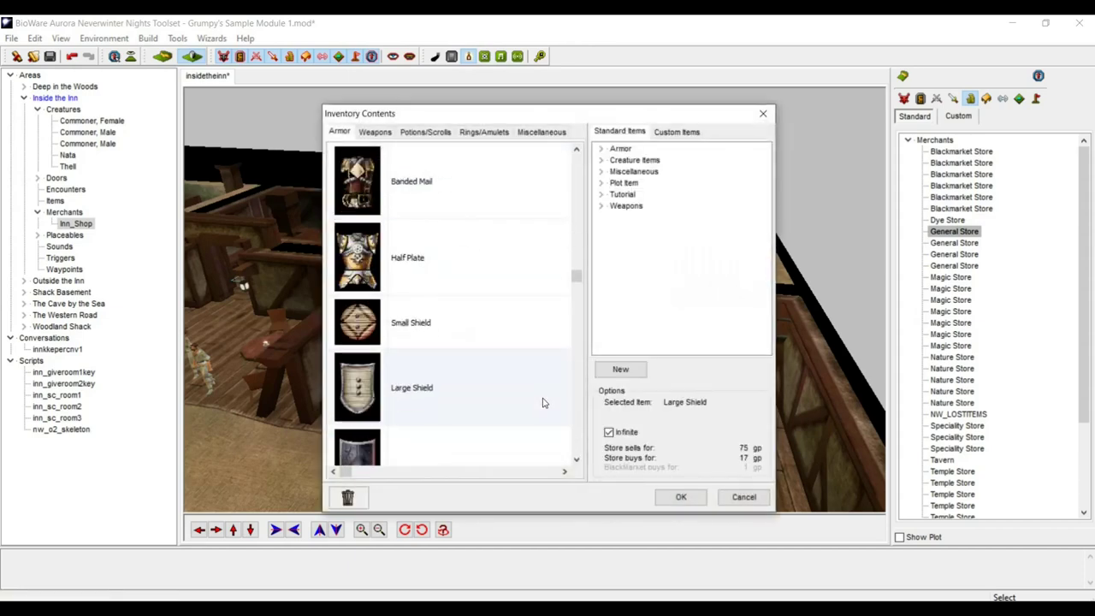
scroll(541, 402, down, 4)
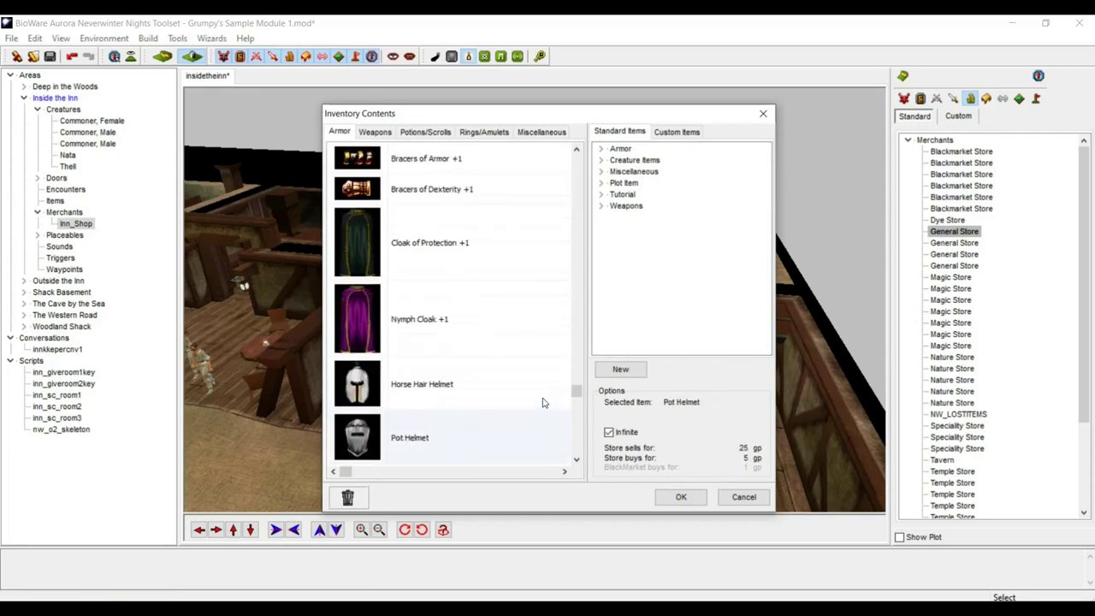
scroll(542, 403, down, 3)
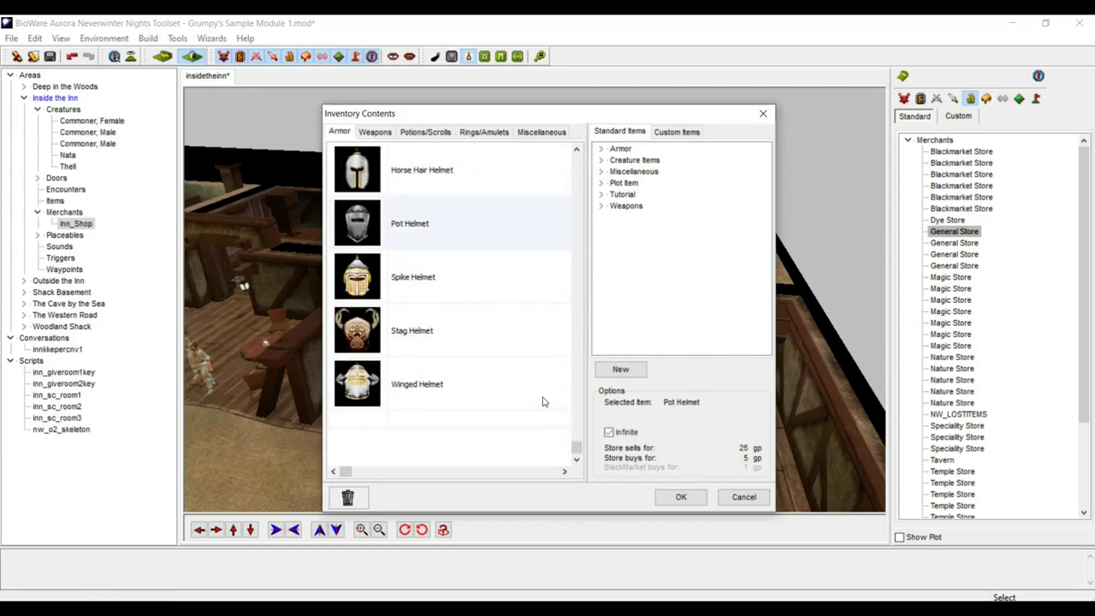
scroll(497, 356, up, 12)
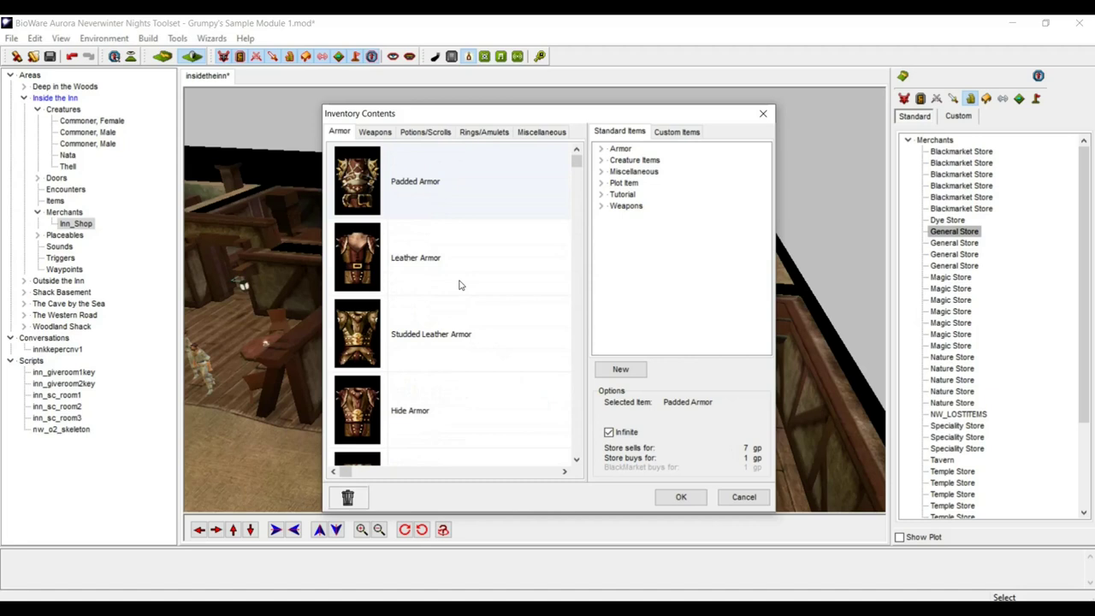
click(375, 132)
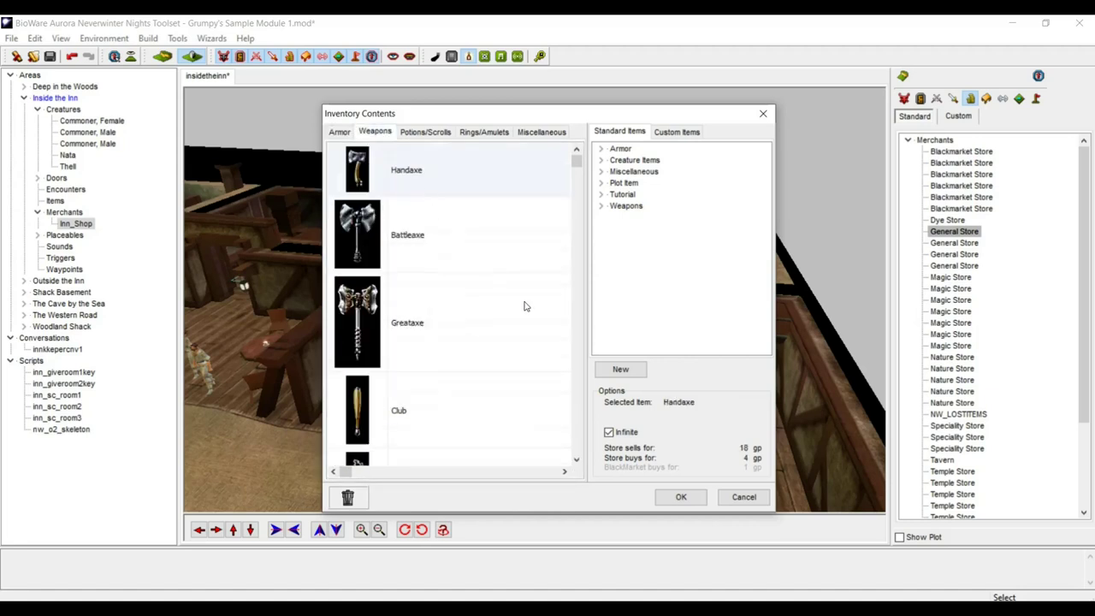
scroll(526, 307, down, 4)
scroll(525, 306, down, 10)
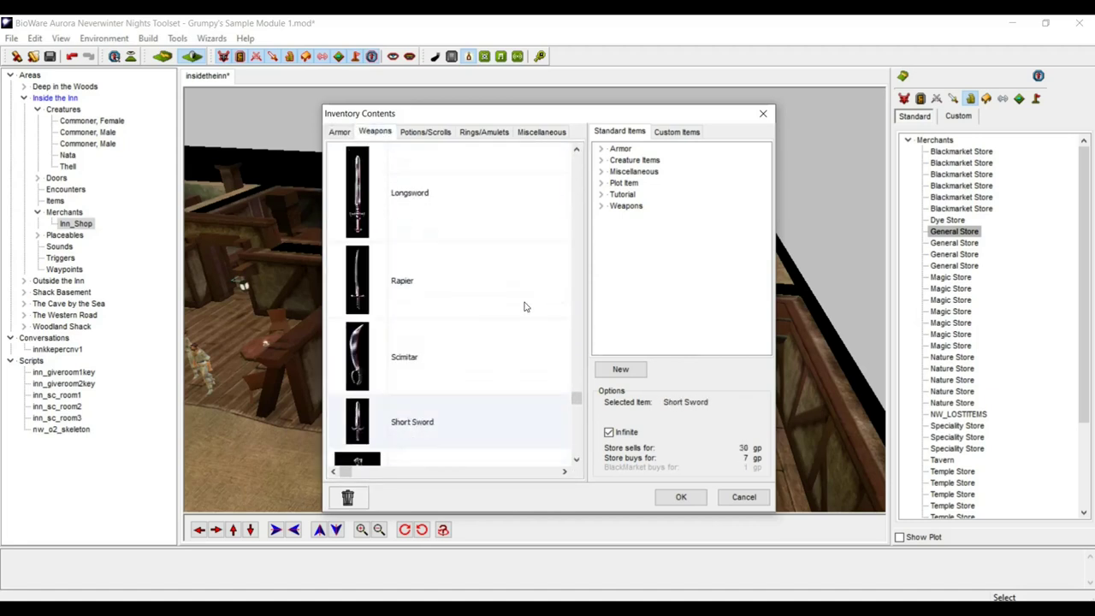
scroll(525, 307, down, 3)
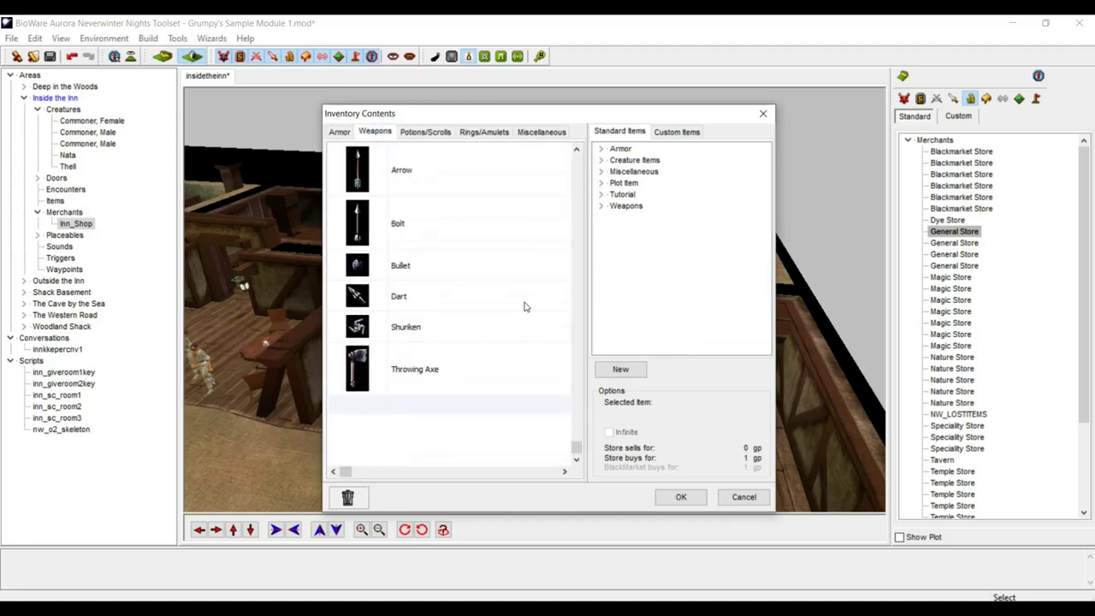
click(422, 133)
scroll(544, 306, down, 5)
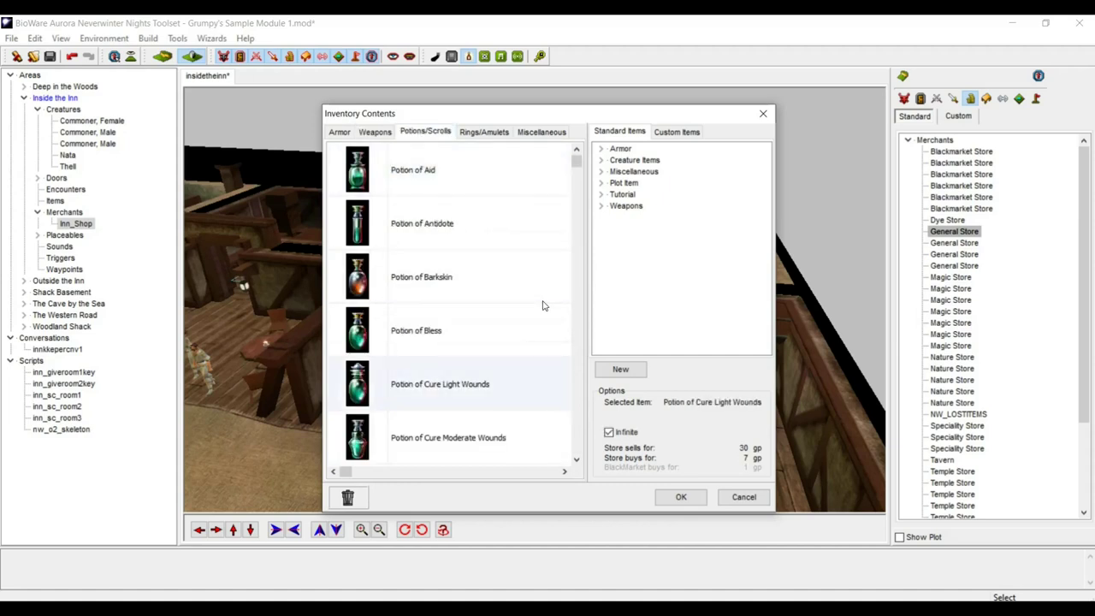
scroll(543, 304, up, 5)
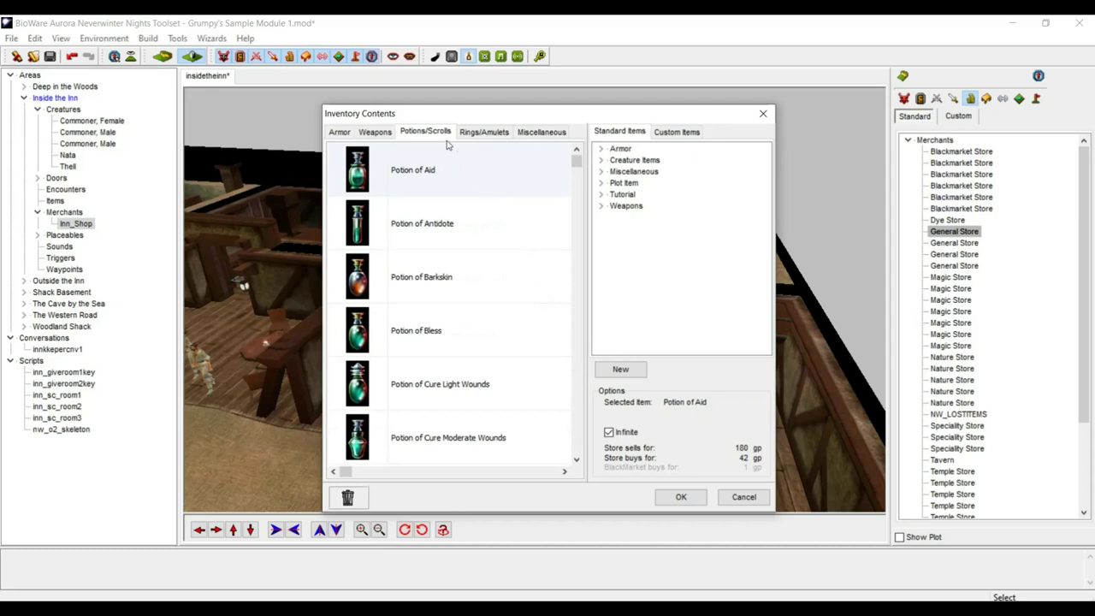
click(474, 133)
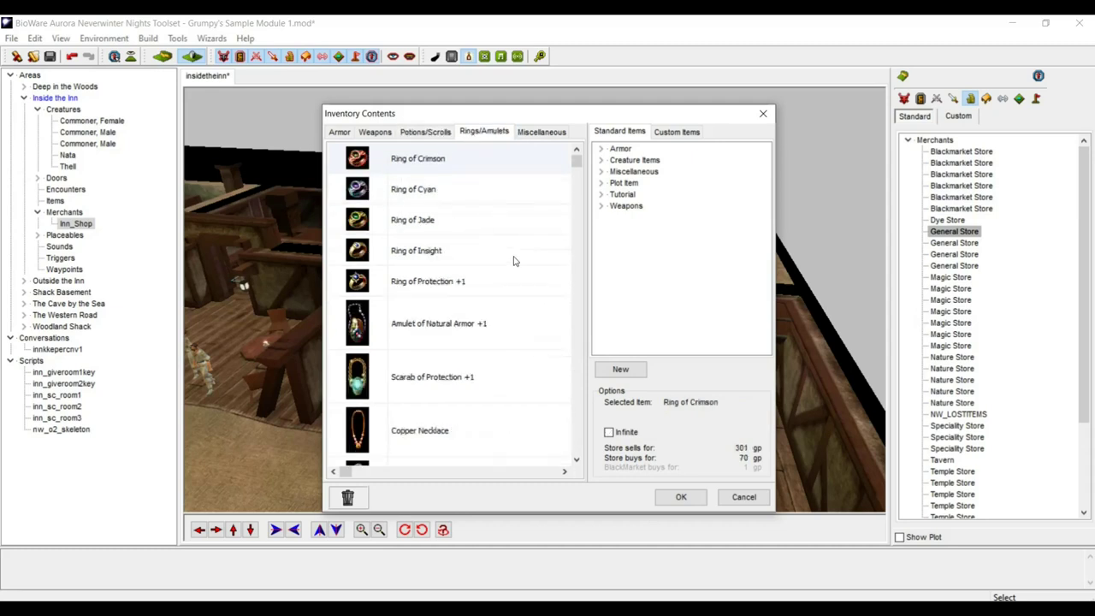
scroll(515, 261, down, 3)
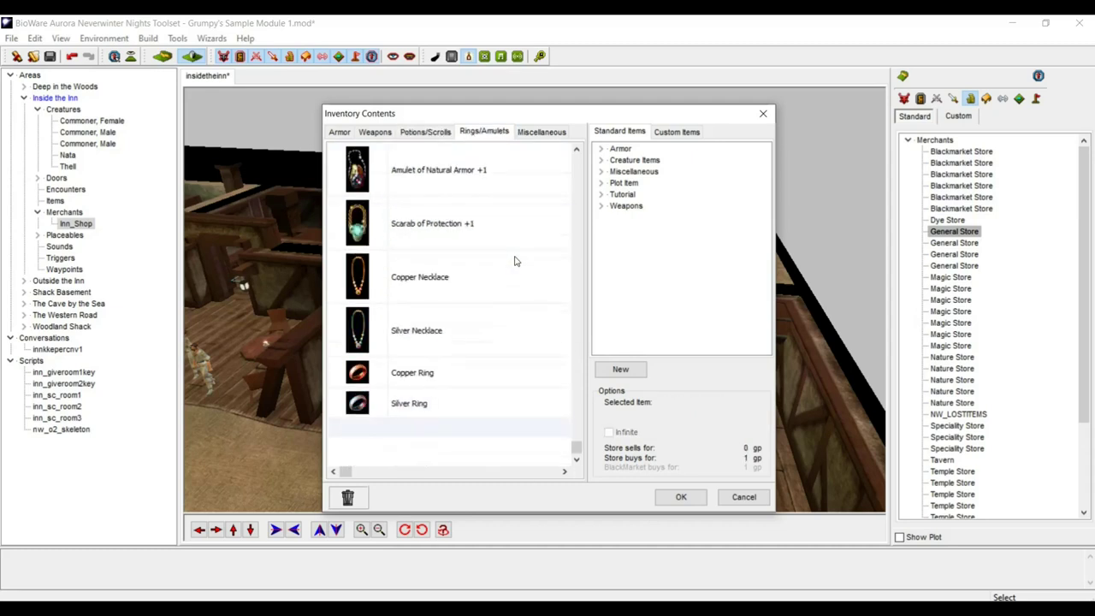
scroll(515, 259, up, 3)
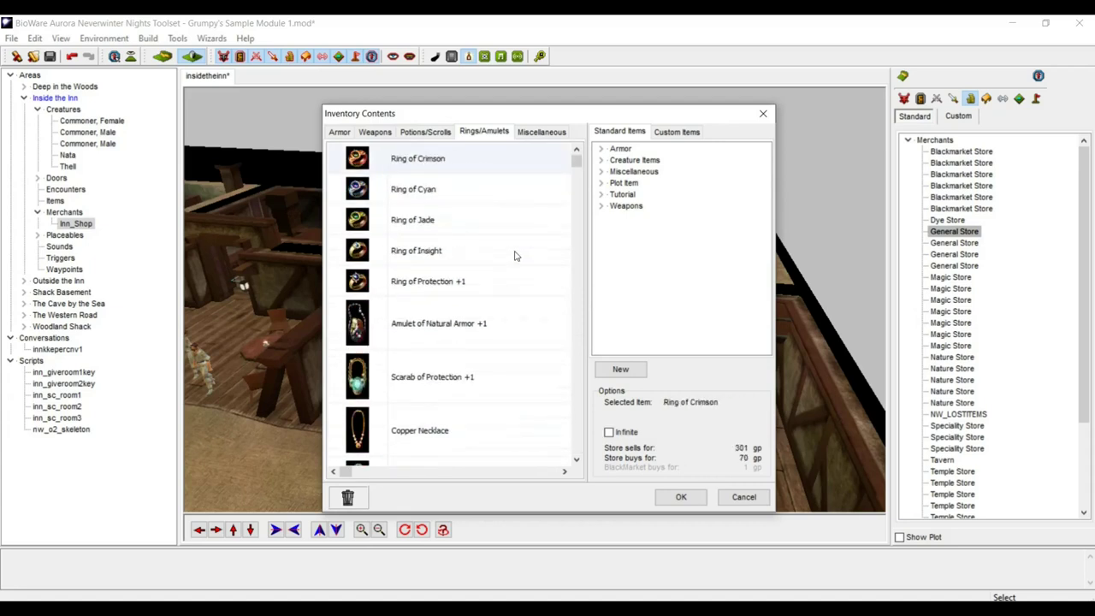
- Delete Ring of Crimson, Cyan, Jade, Insight, Protection +1, Amulet of Natural Armor +1 and Scarab of Protection +1
click(369, 159)
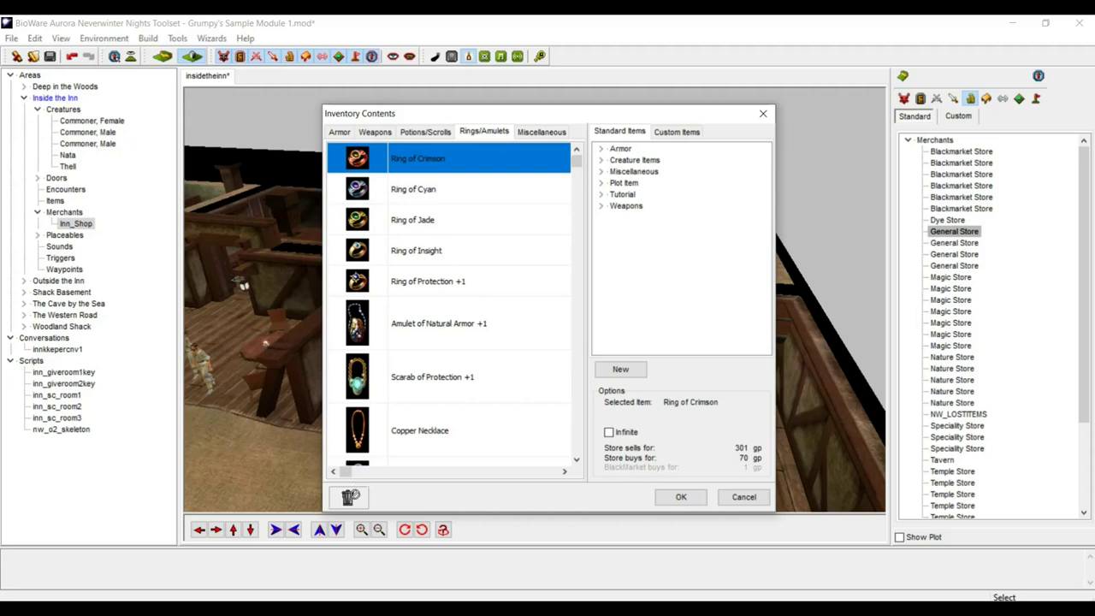
click(350, 496)
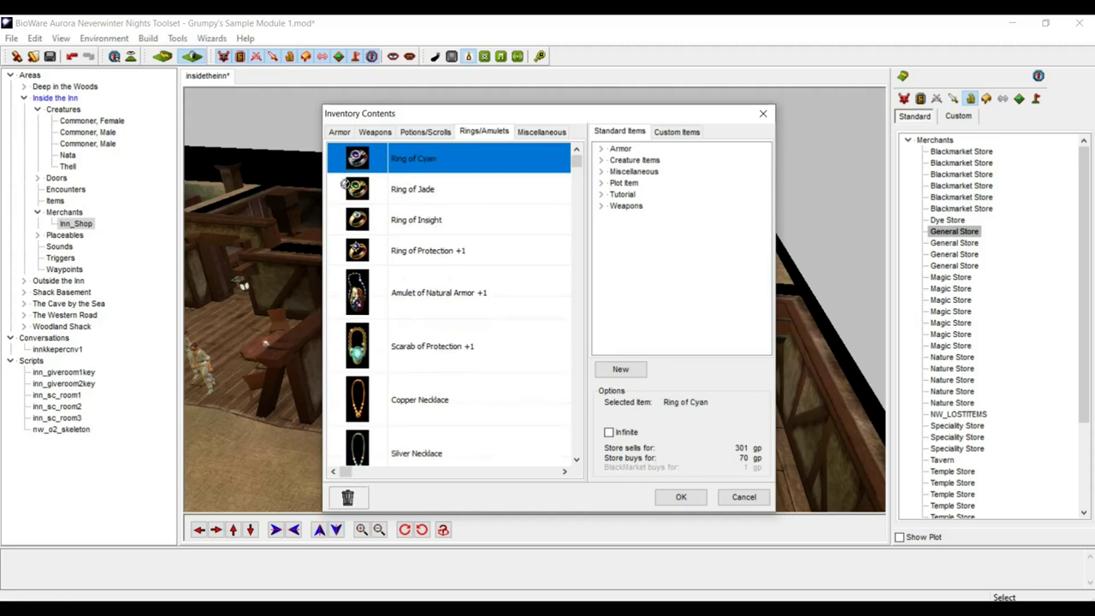
click(348, 497)
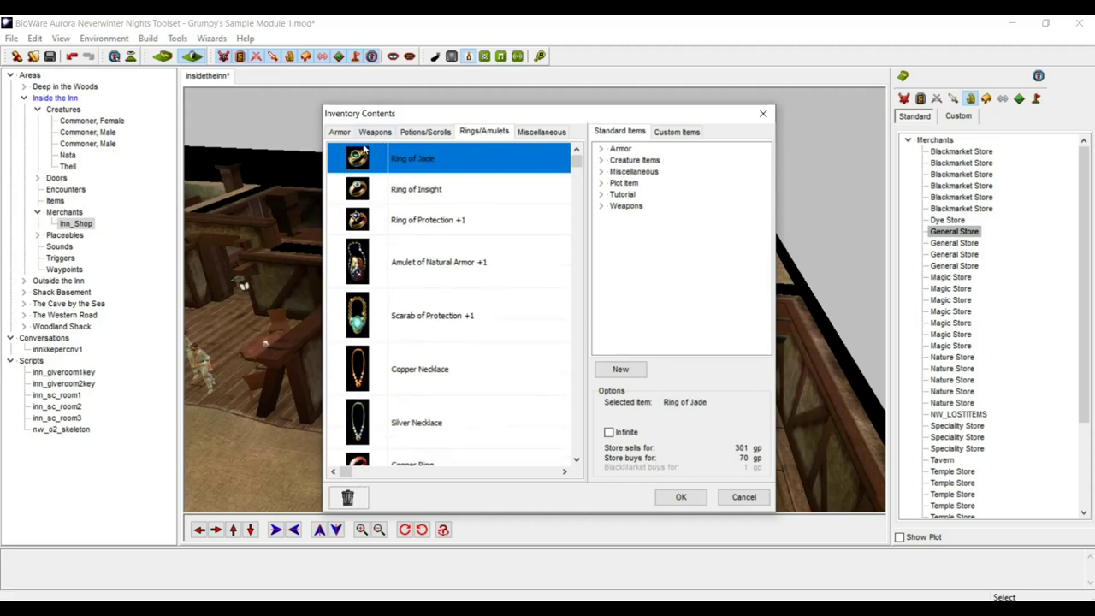
click(347, 498)
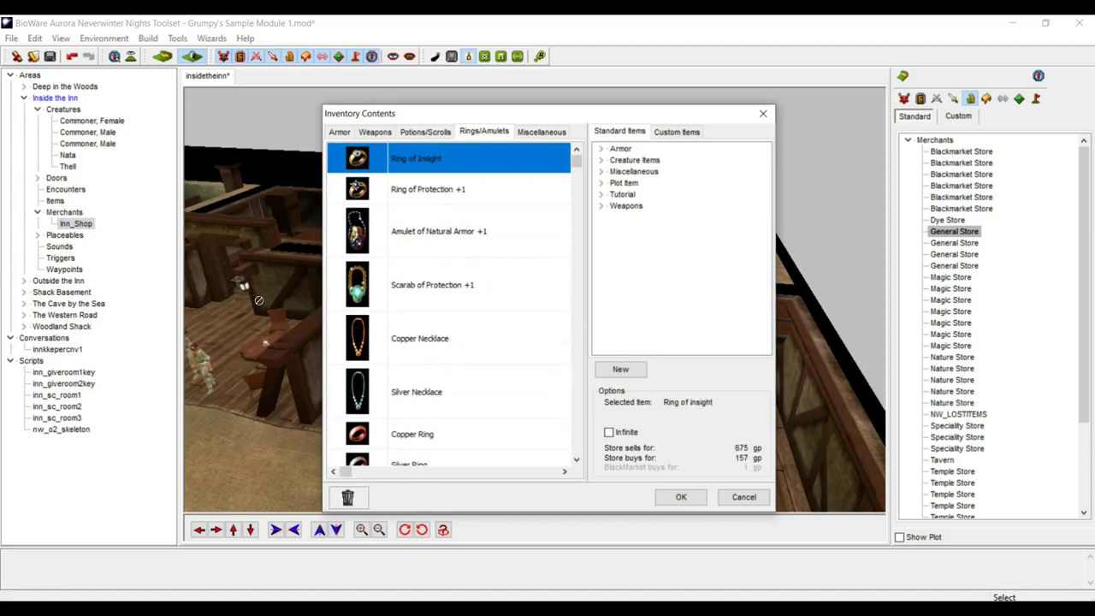
click(347, 498)
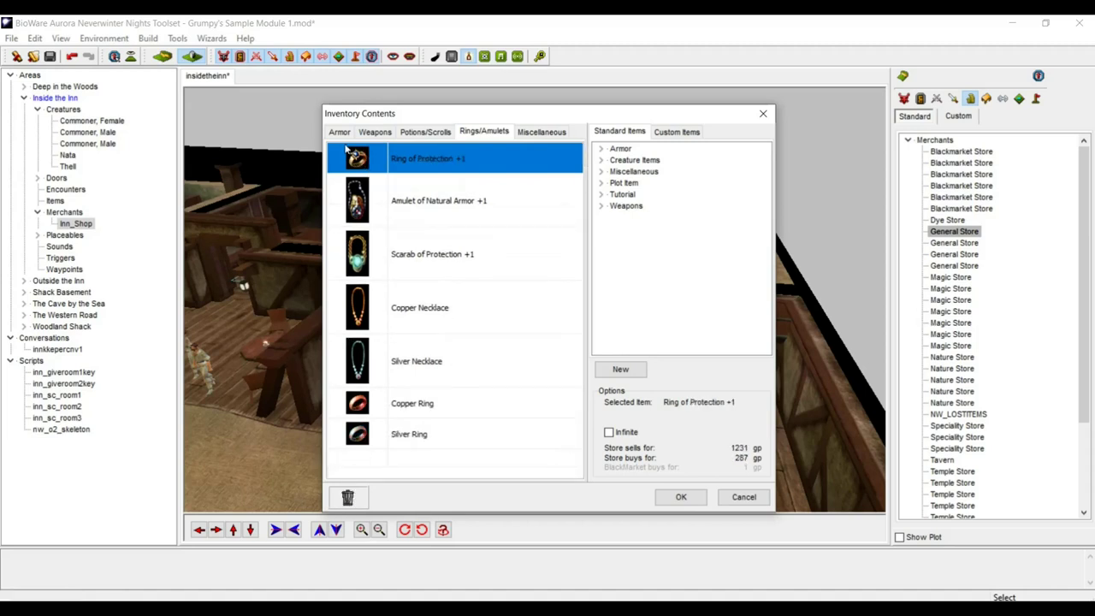
click(349, 499)
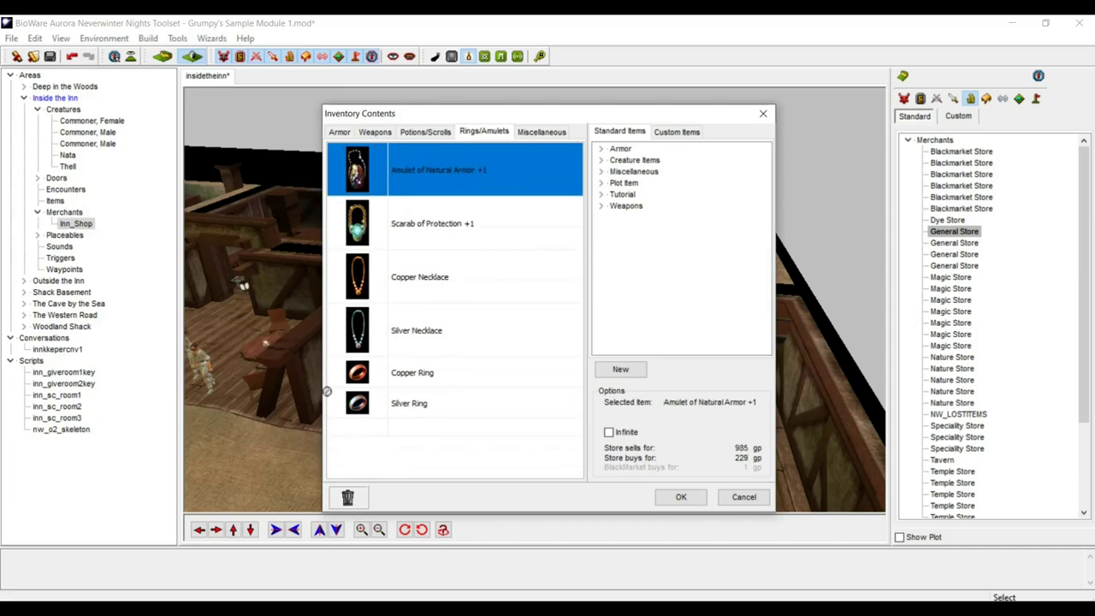
click(357, 501)
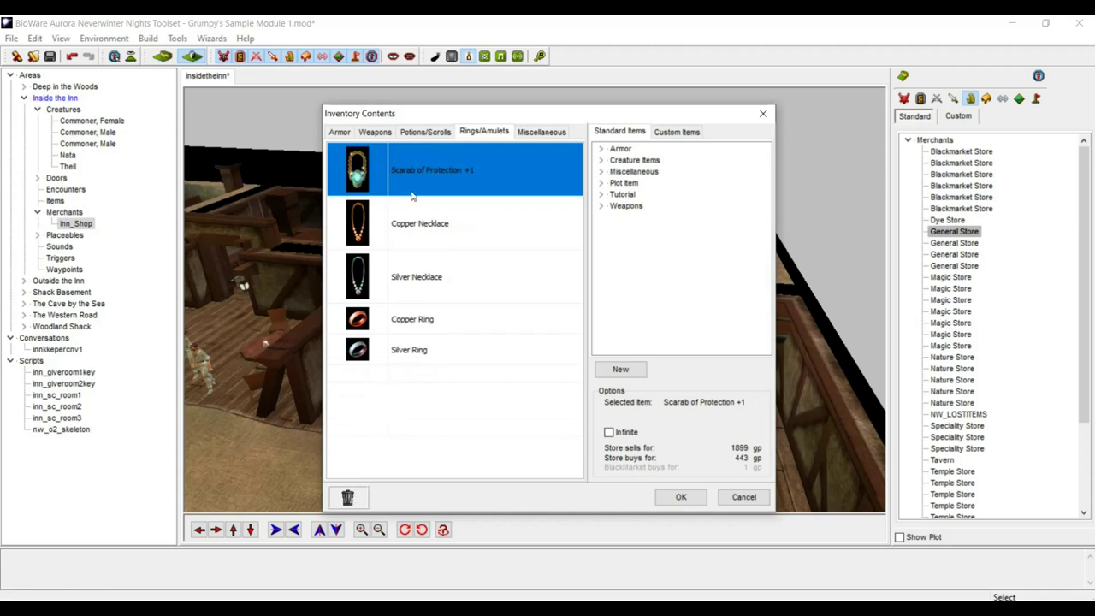
click(347, 500)
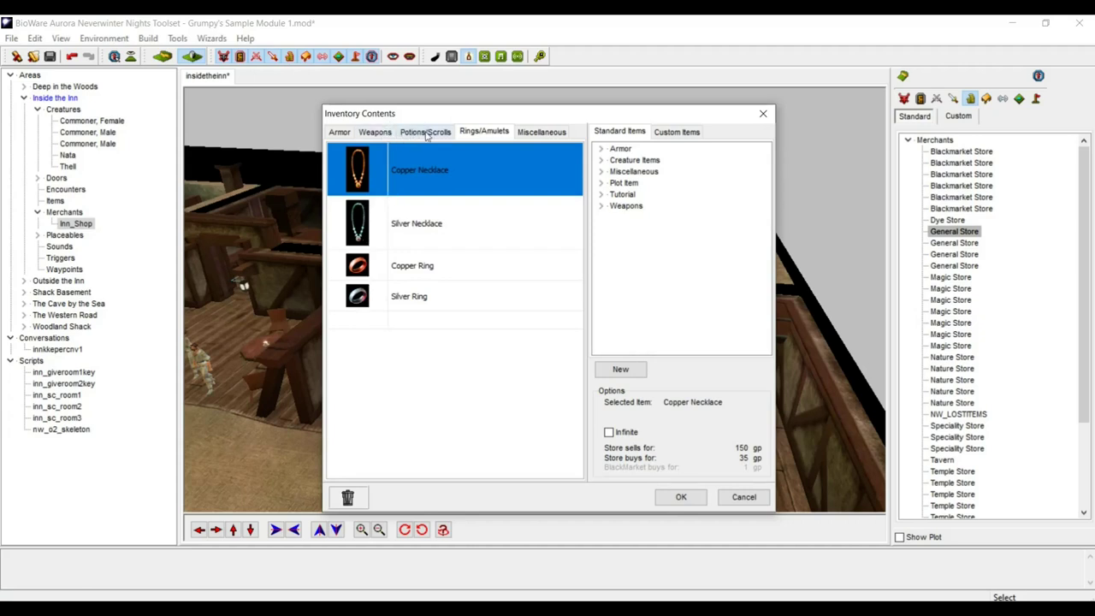
click(427, 136)
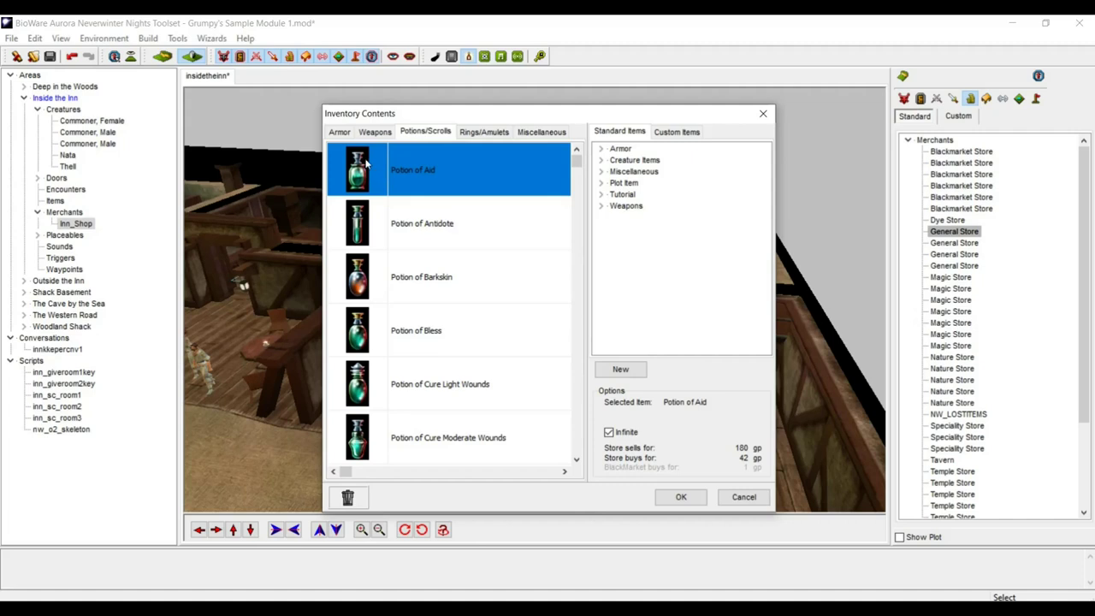
- Remove the Aid and Bless potions and make Antidote and Barkskin limited stock
click(347, 497)
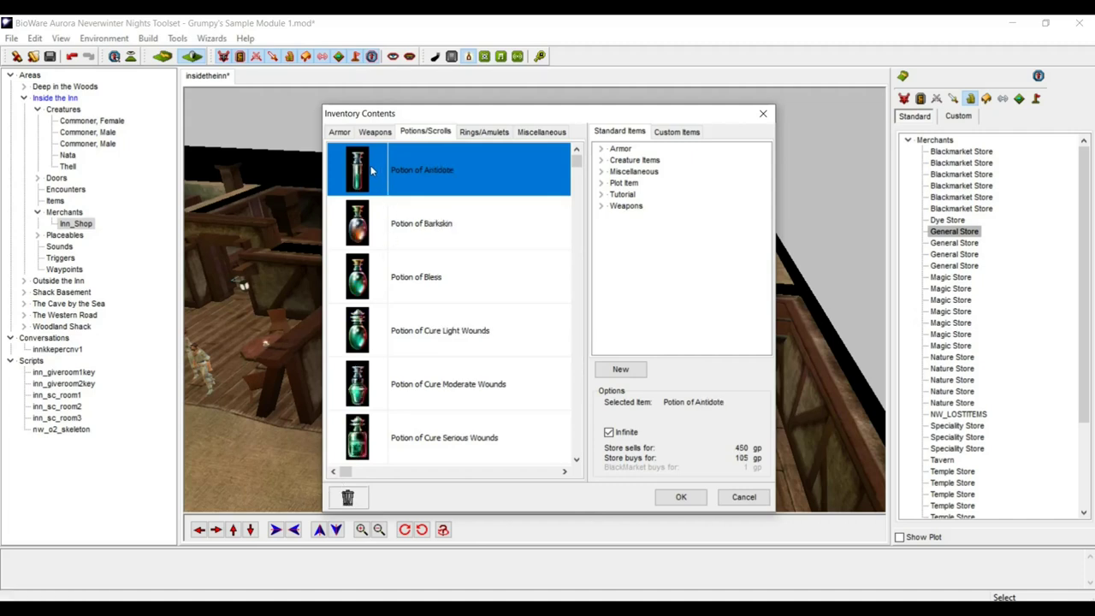
click(609, 433)
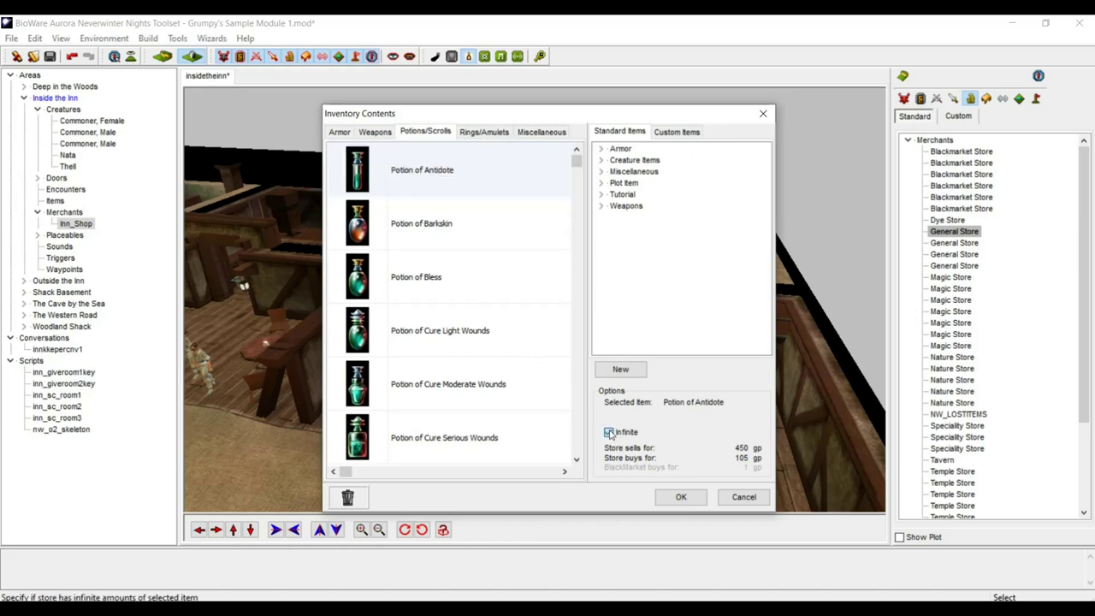
click(396, 222)
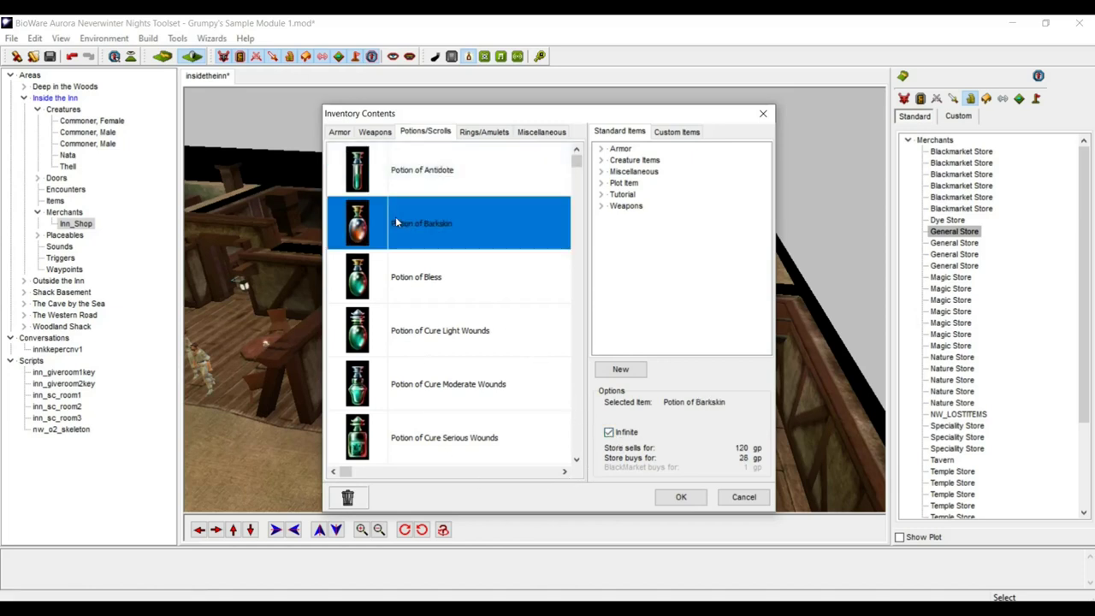
click(608, 434)
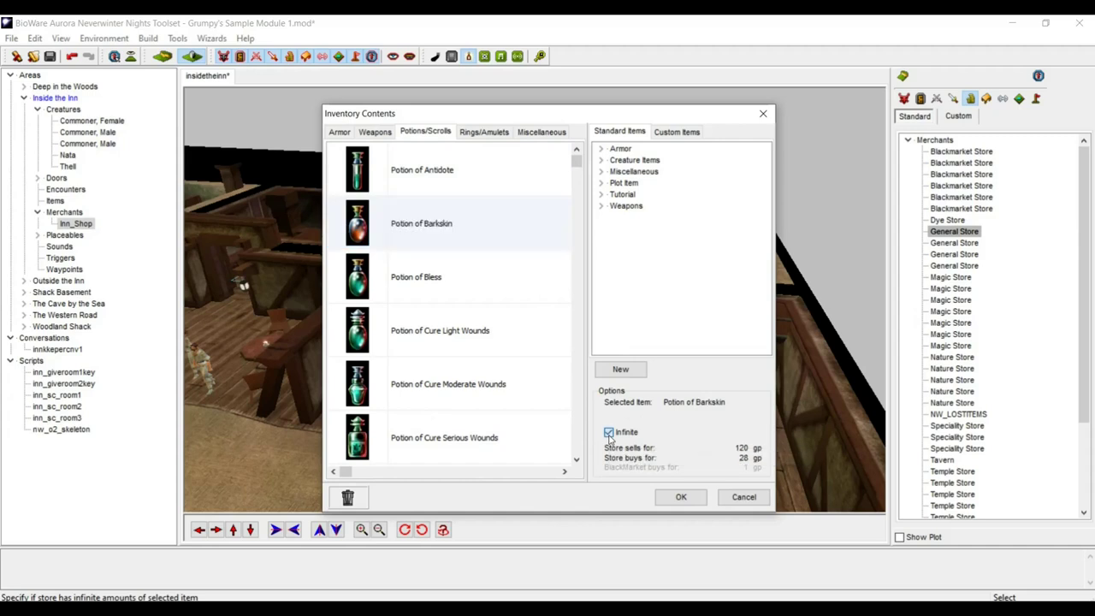
click(425, 291)
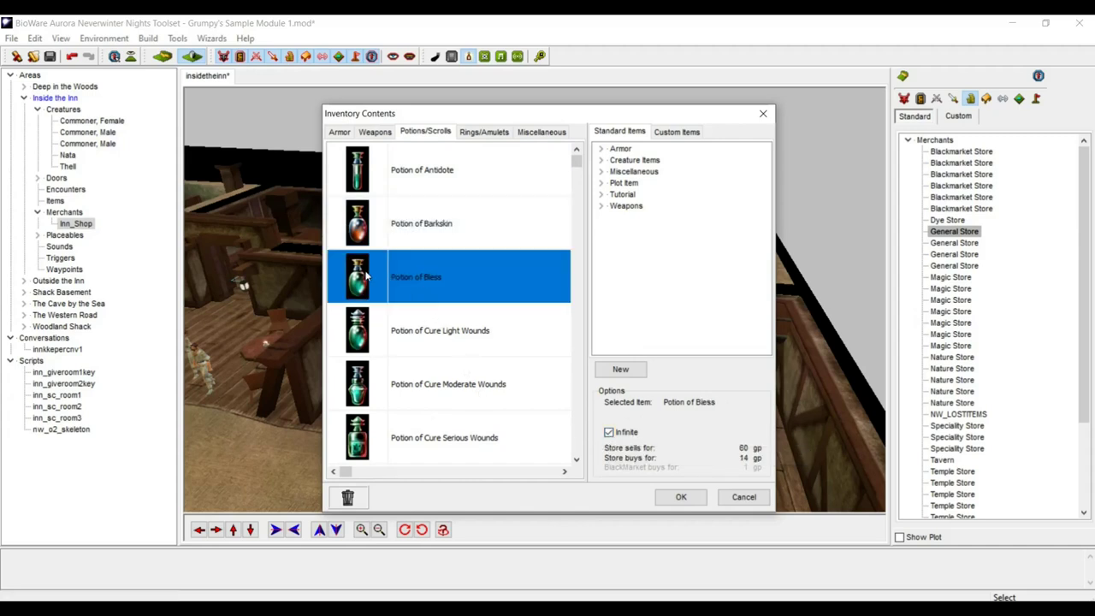
click(357, 502)
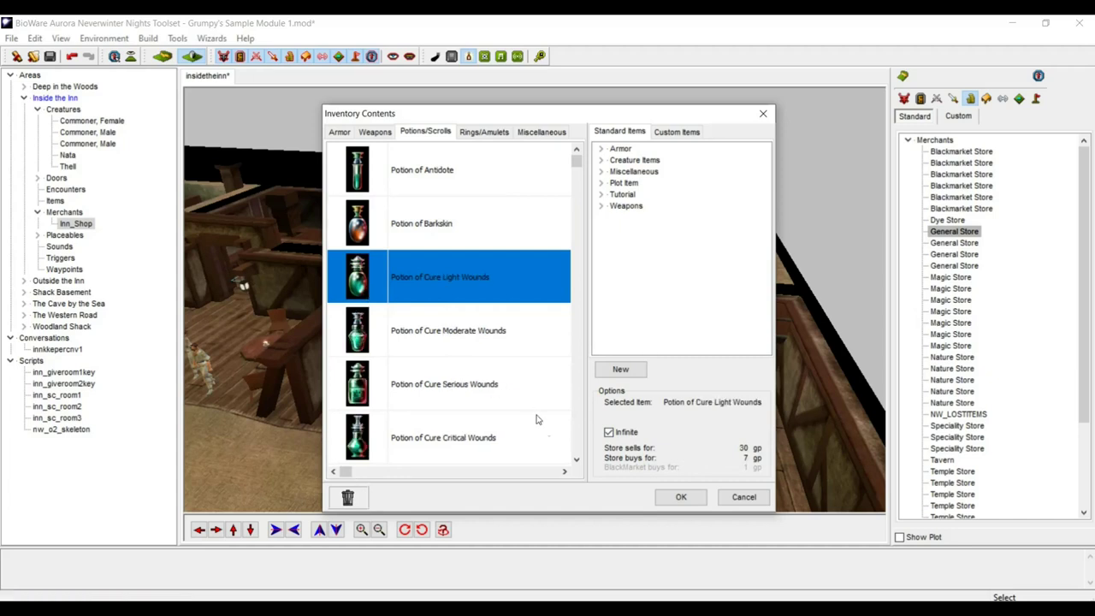
- Make Cure Moderate Wounds non-infinite and remove Cure Serious, Cure Critical and Heal potions
click(360, 338)
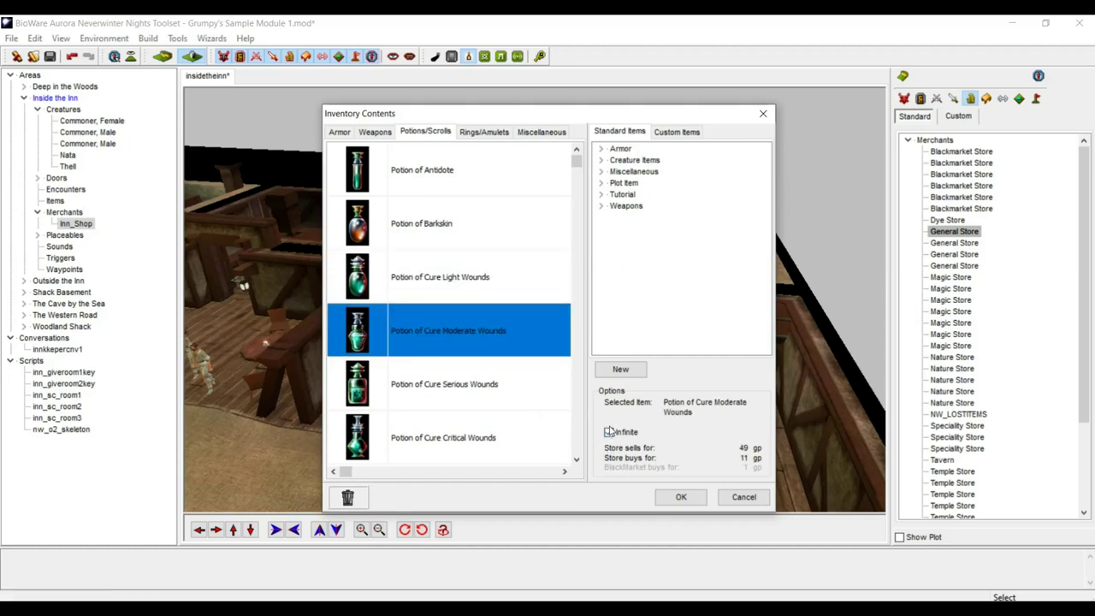
click(609, 432)
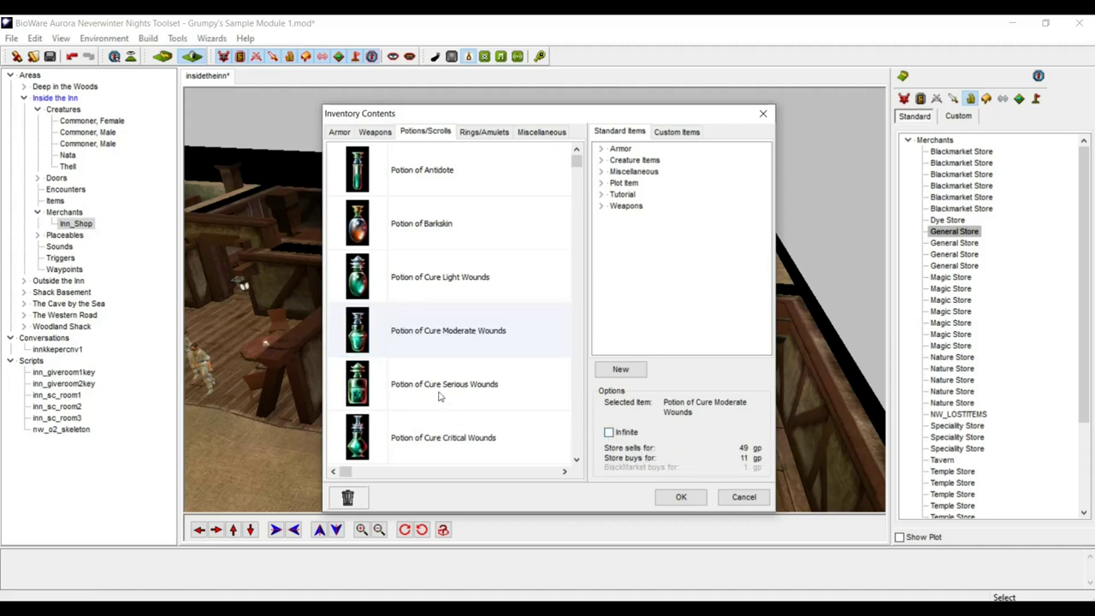
click(364, 391)
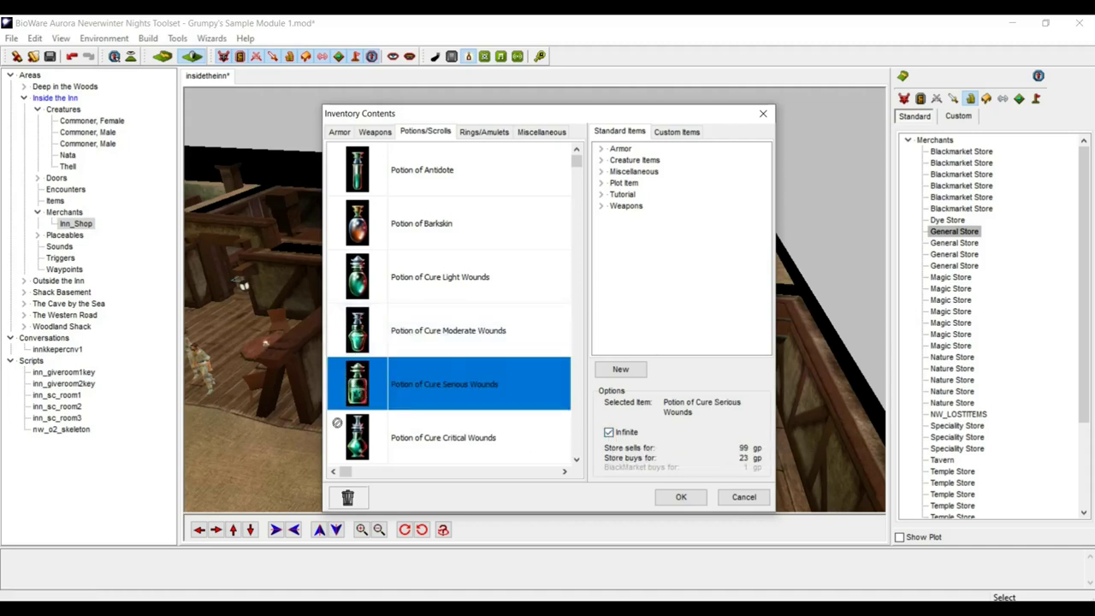
click(347, 499)
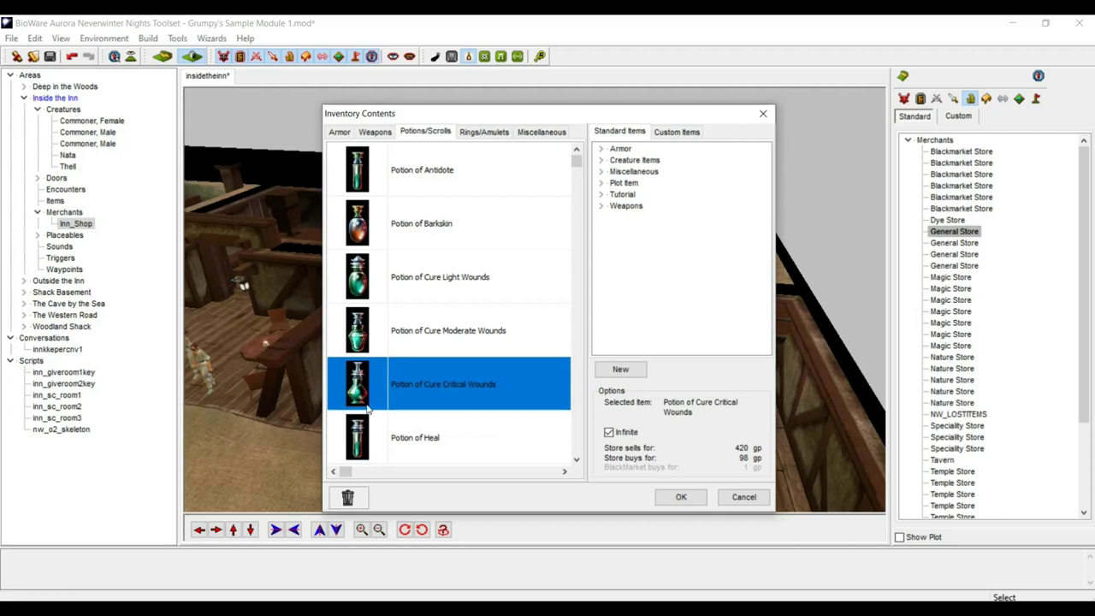
drag(368, 389, 357, 382)
drag(327, 481, 347, 498)
mouse_move(346, 377)
mouse_down()
mouse_move(323, 463)
mouse_move(347, 498)
mouse_up()
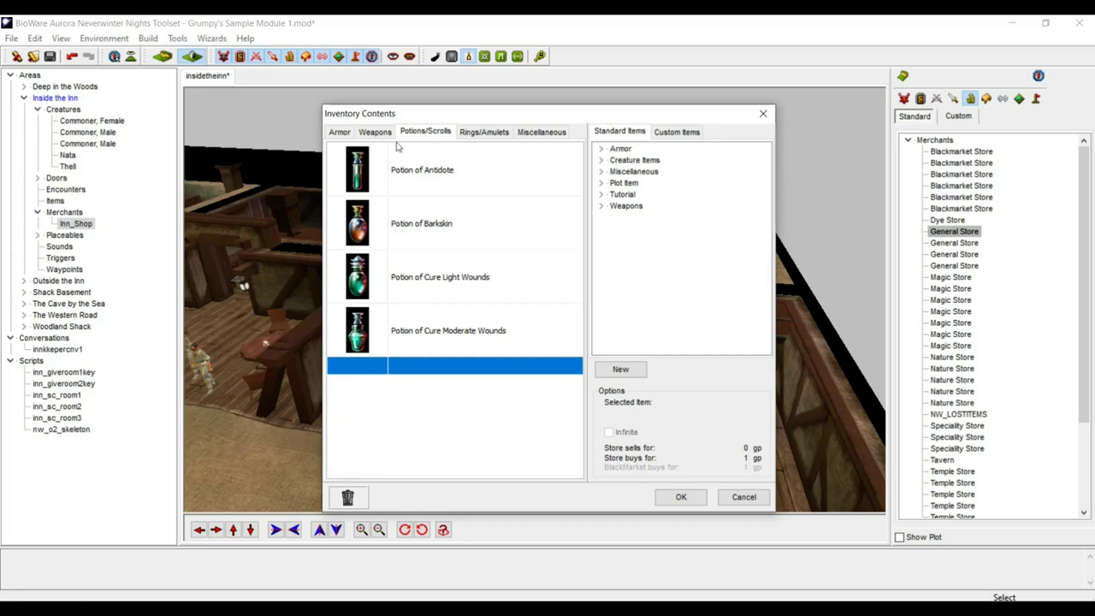
click(480, 132)
- On the Miscellaneous stock, turn off Infinite supply for Thieves' Tools +1
click(530, 133)
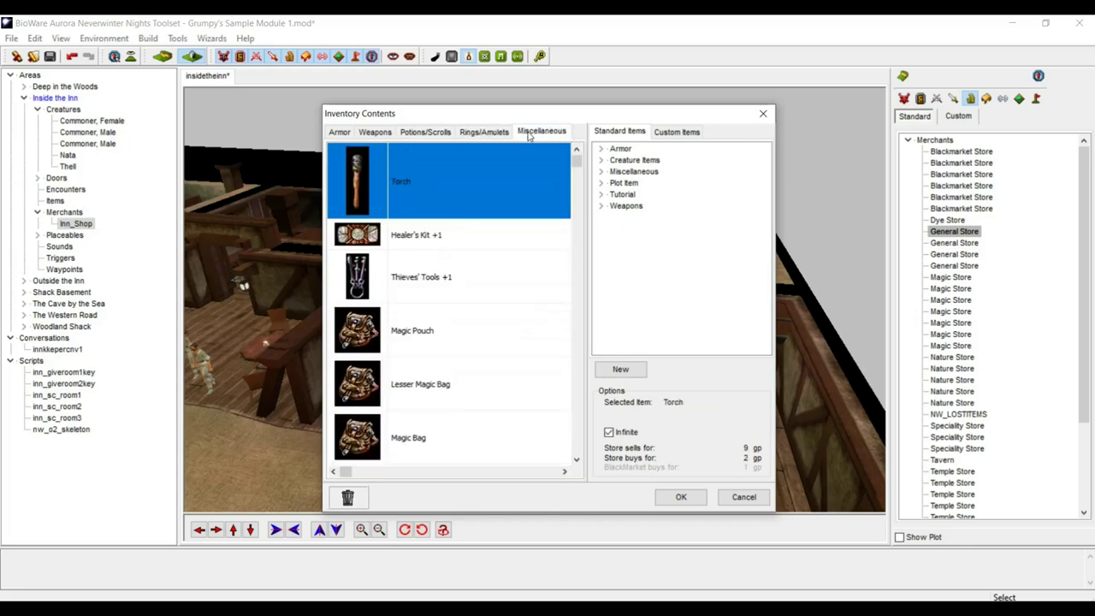
click(432, 246)
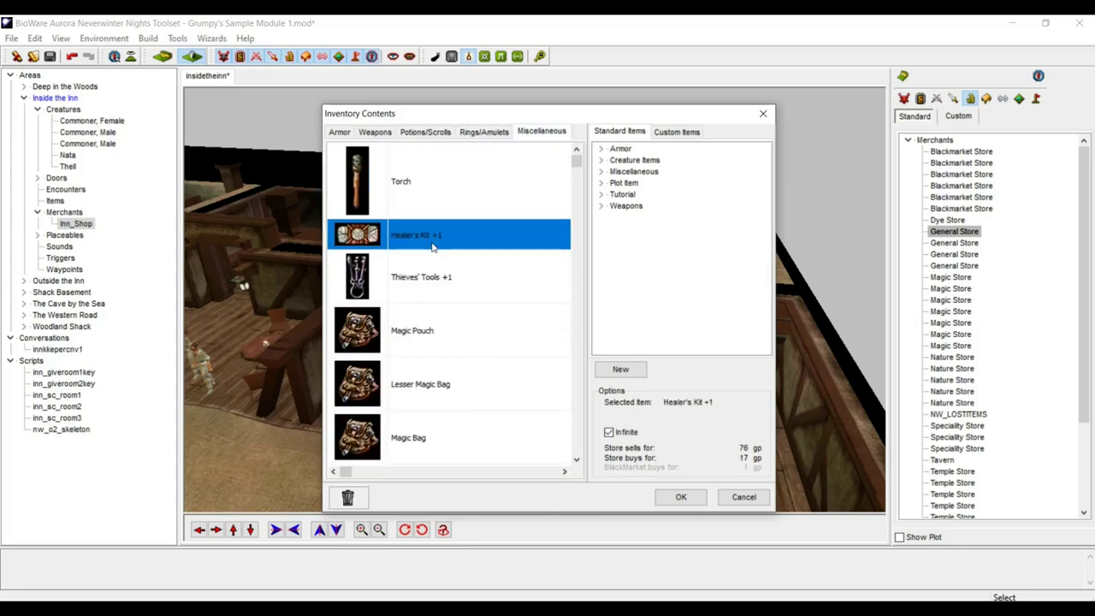
key(Down)
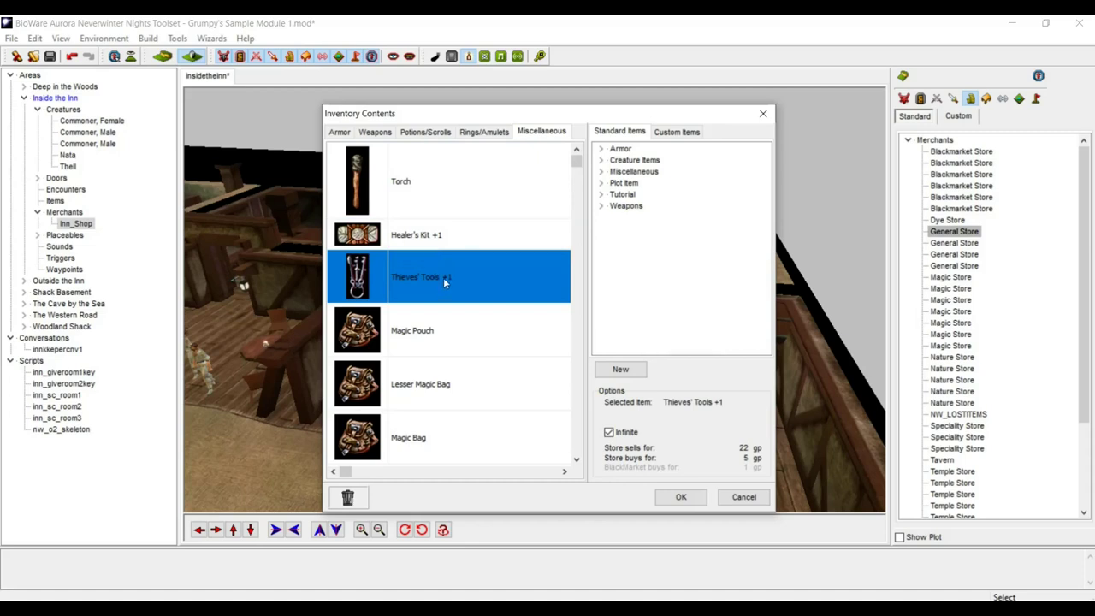
click(610, 433)
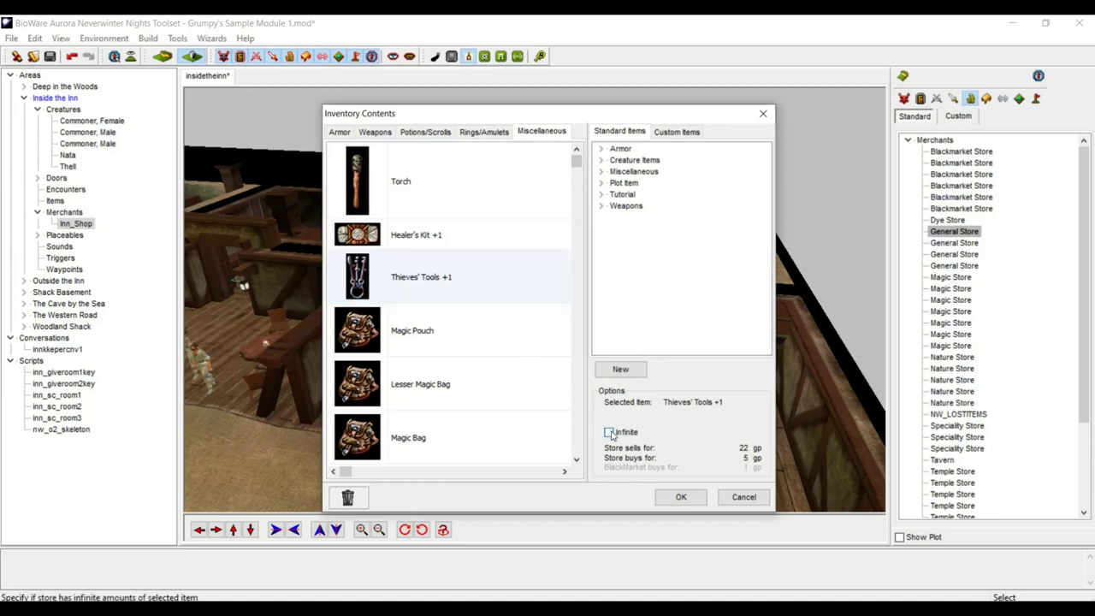
- Delete the Magic Pouch, the three magic bags and the four maps, then show Armor stock
click(362, 337)
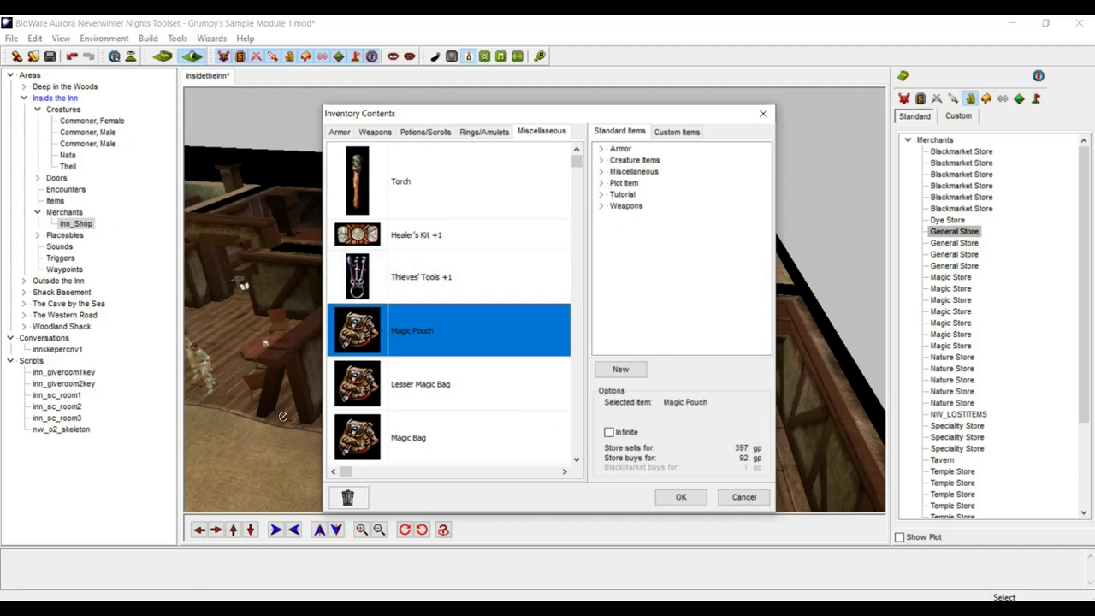
click(345, 502)
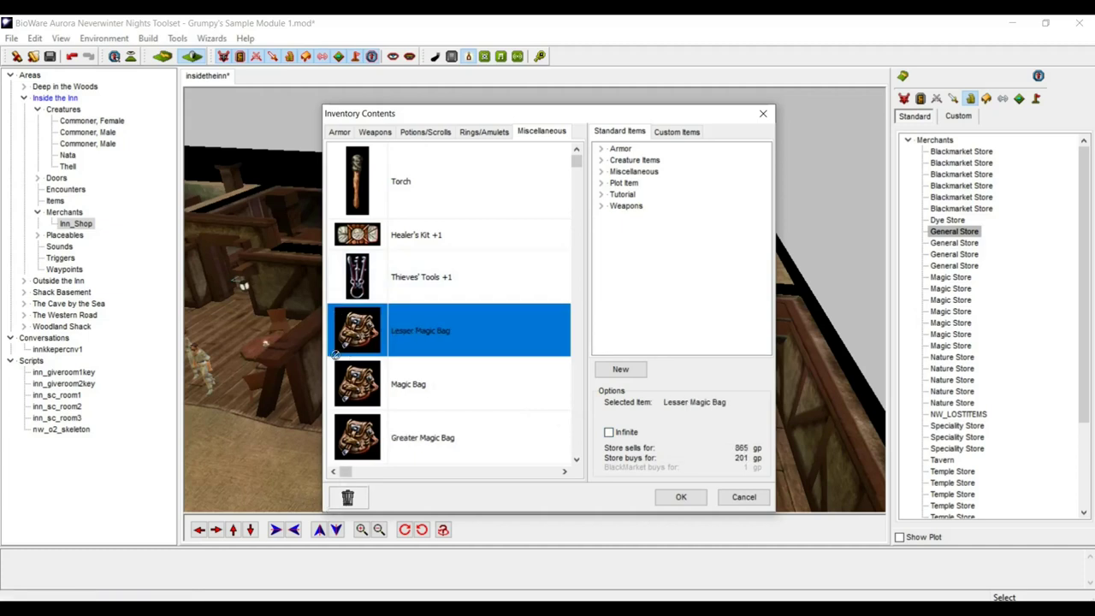
click(349, 505)
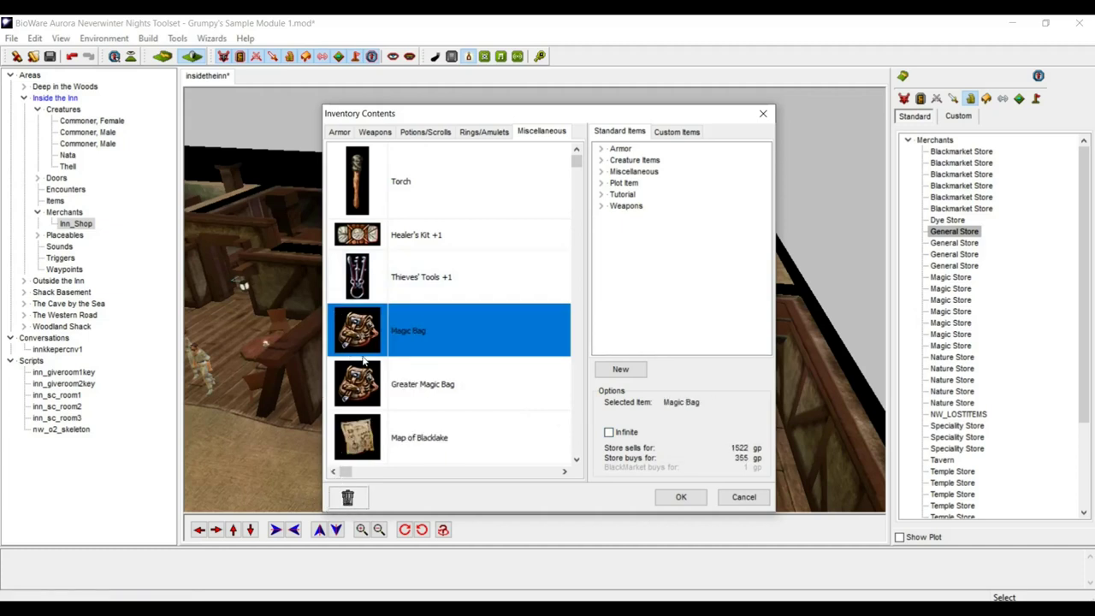
click(348, 500)
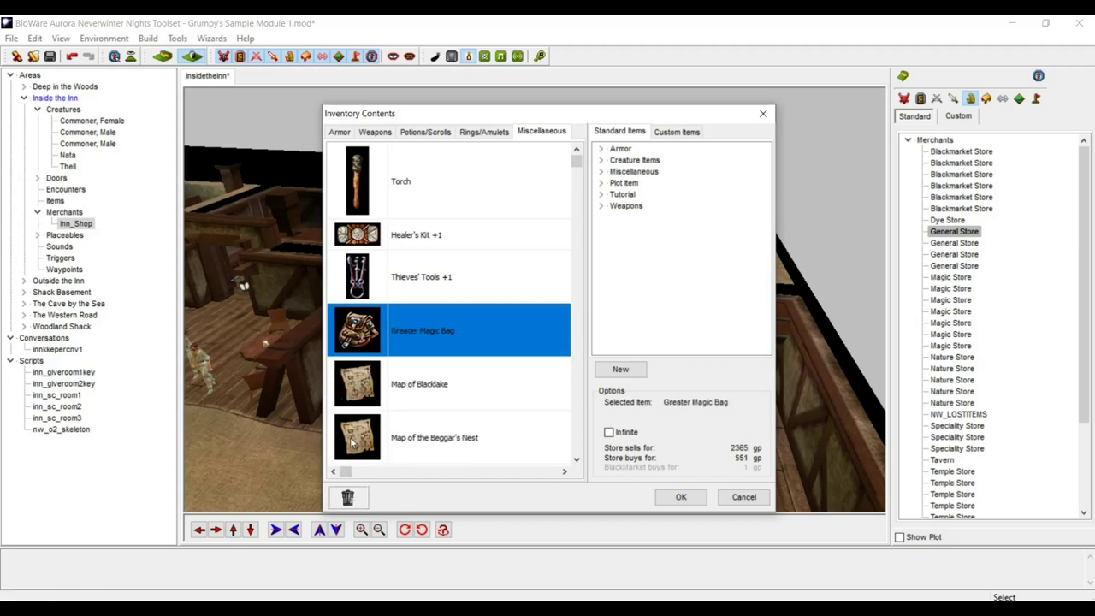
click(348, 502)
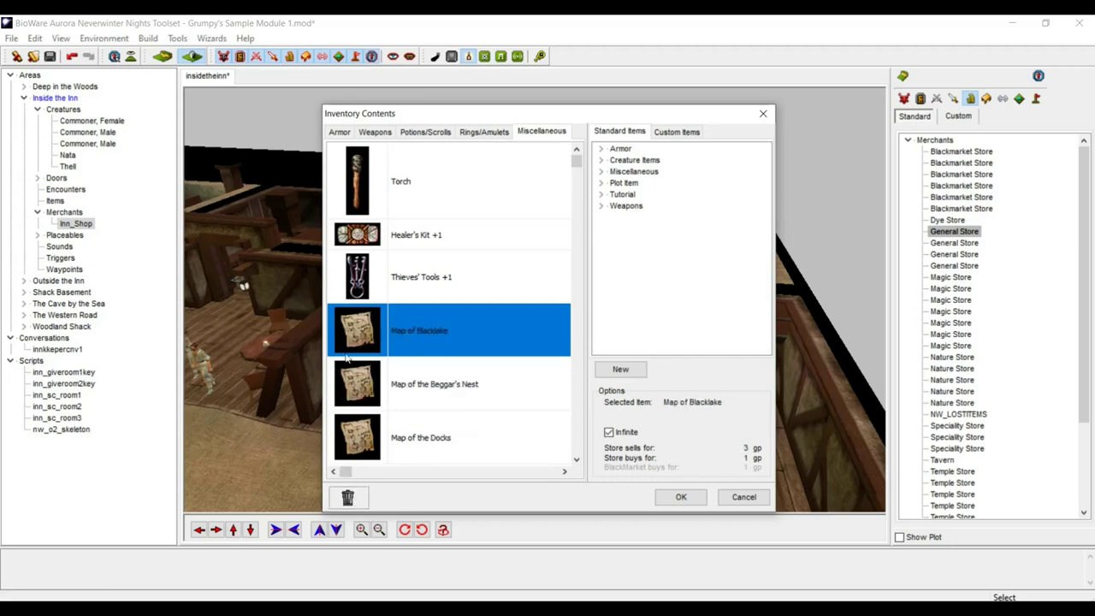
click(348, 498)
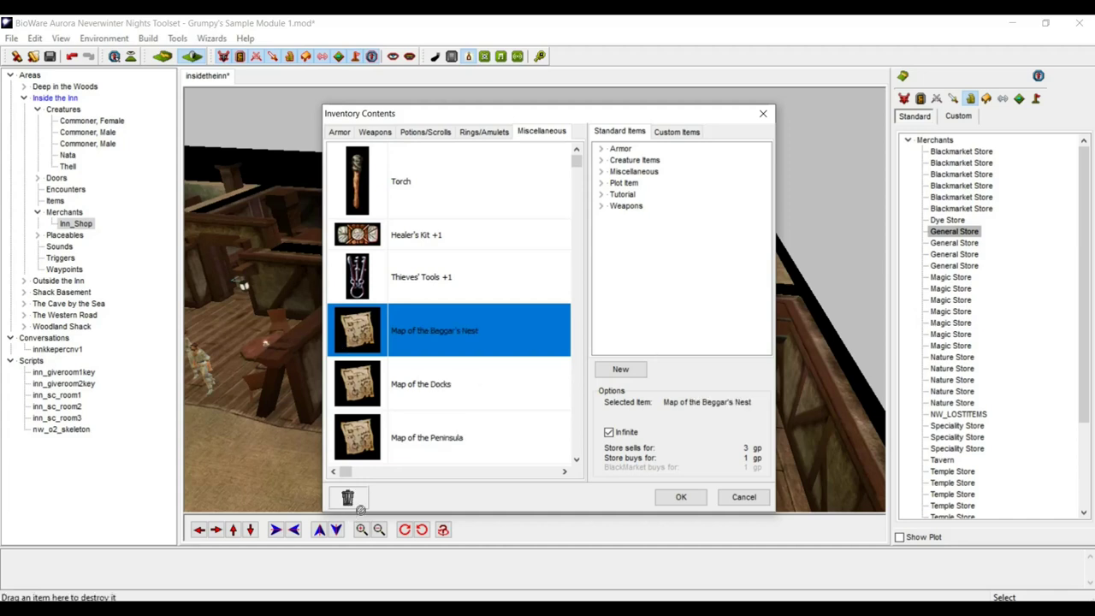
click(349, 500)
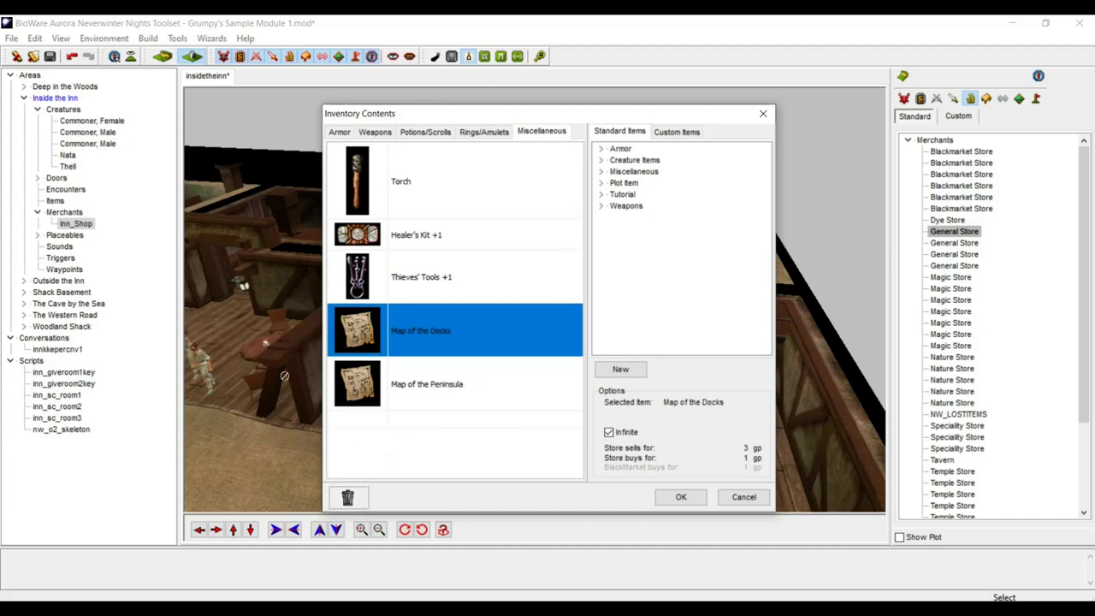
click(347, 499)
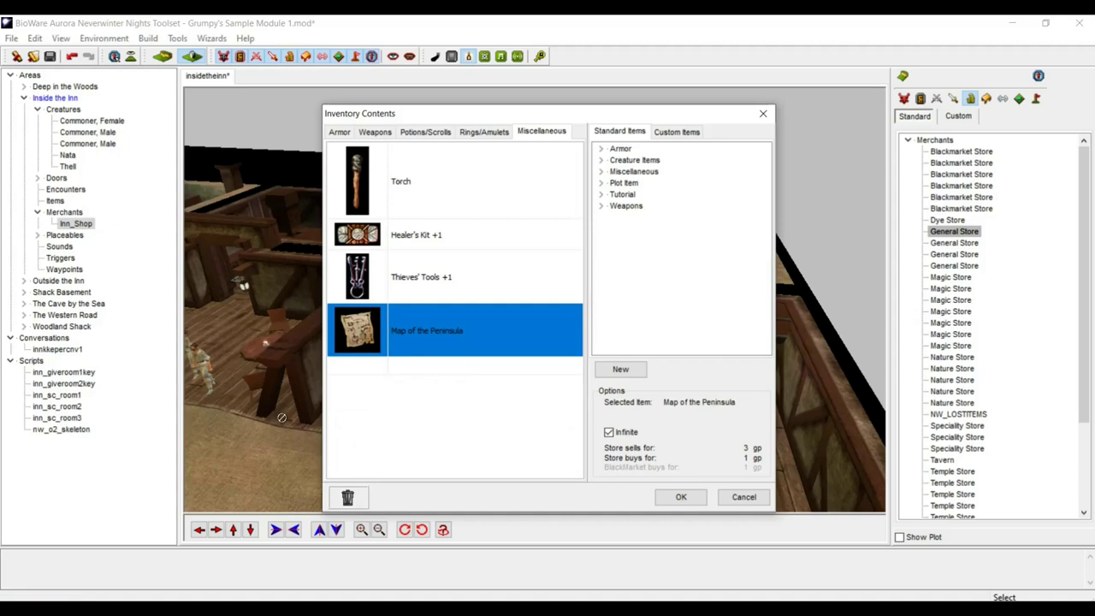
click(349, 498)
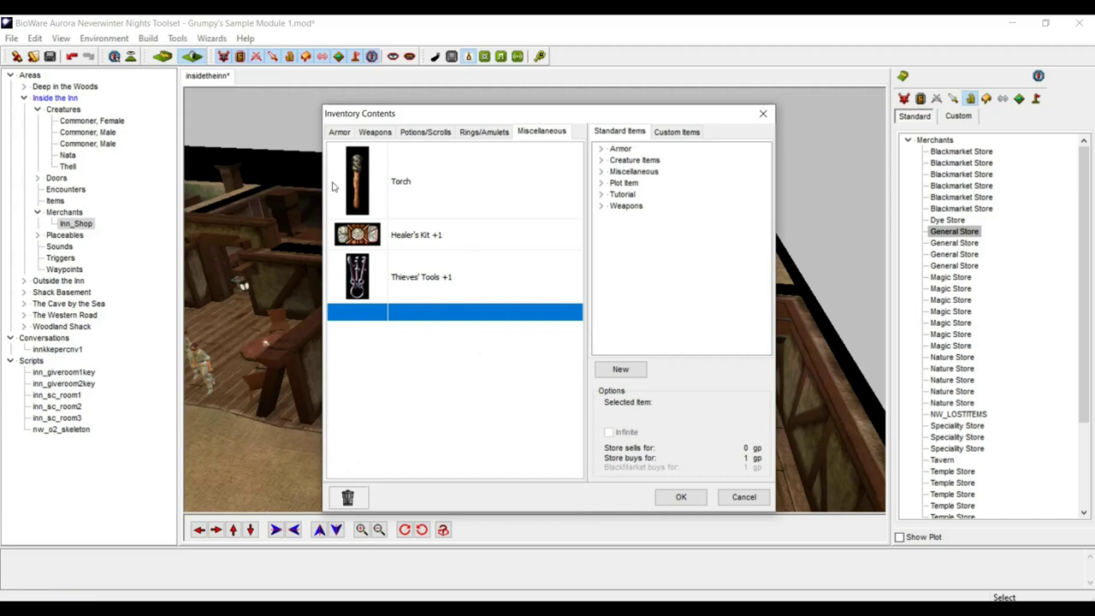
click(341, 132)
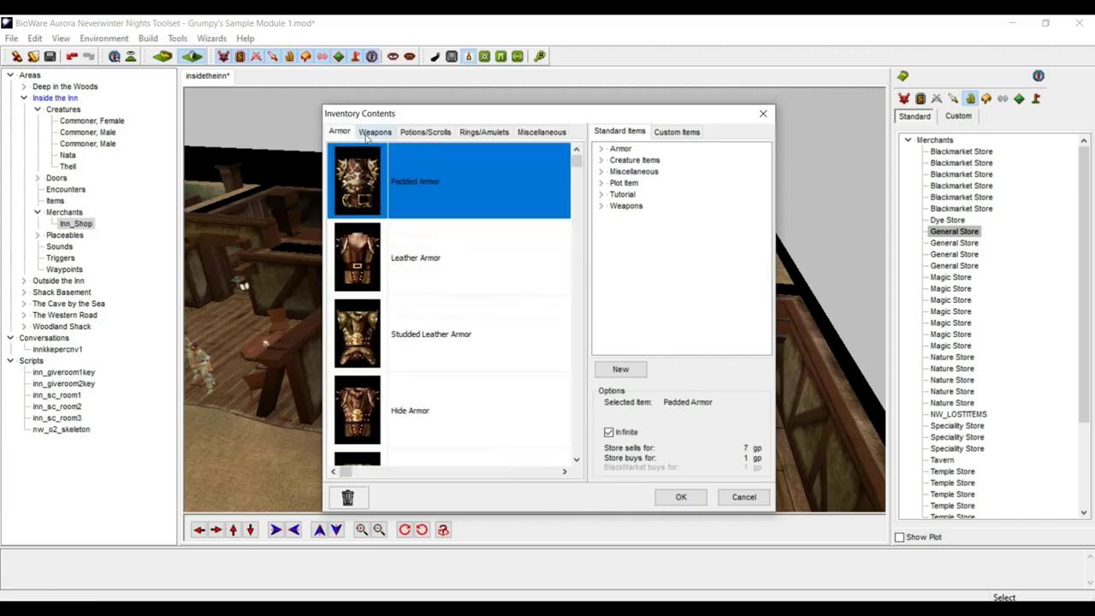
- Remove Half Plate and Splint Mail from the armor stock and make Banded Mail limited
click(434, 295)
key(Down)
key(Down)
key(Down)
key(Down)
key(Down)
key(Down)
key(Down)
key(Down)
key(Down)
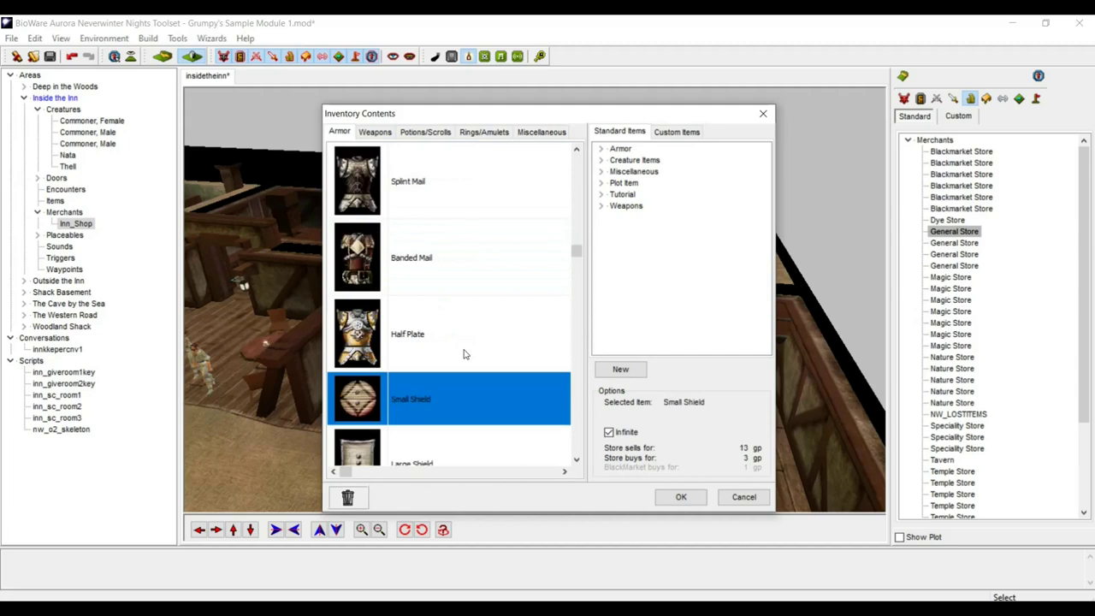
key(Up)
key(Up)
key(Up)
key(Up)
key(Up)
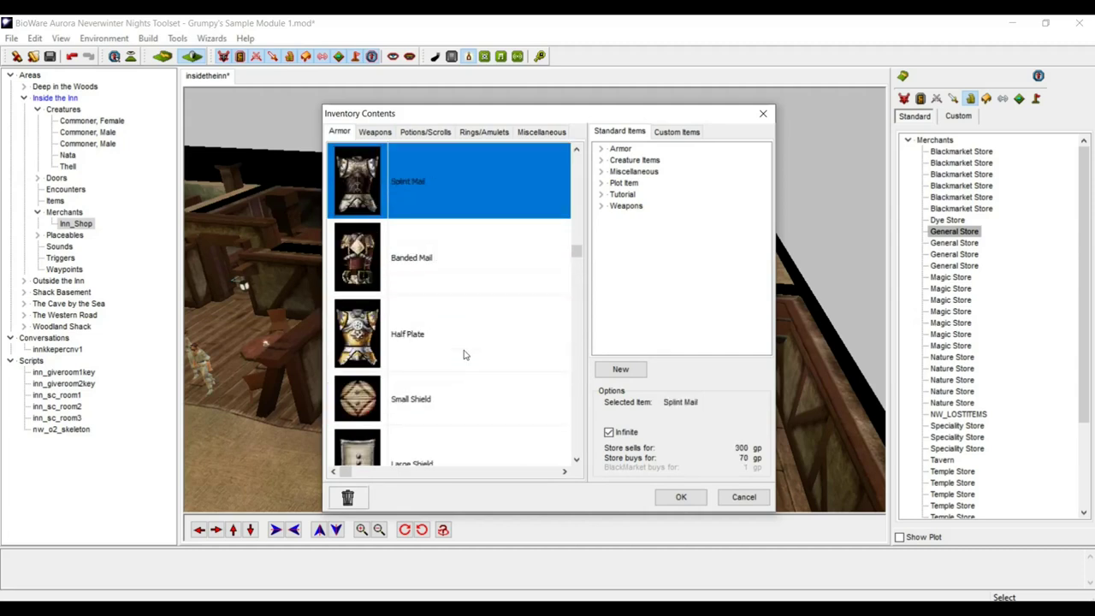
click(356, 328)
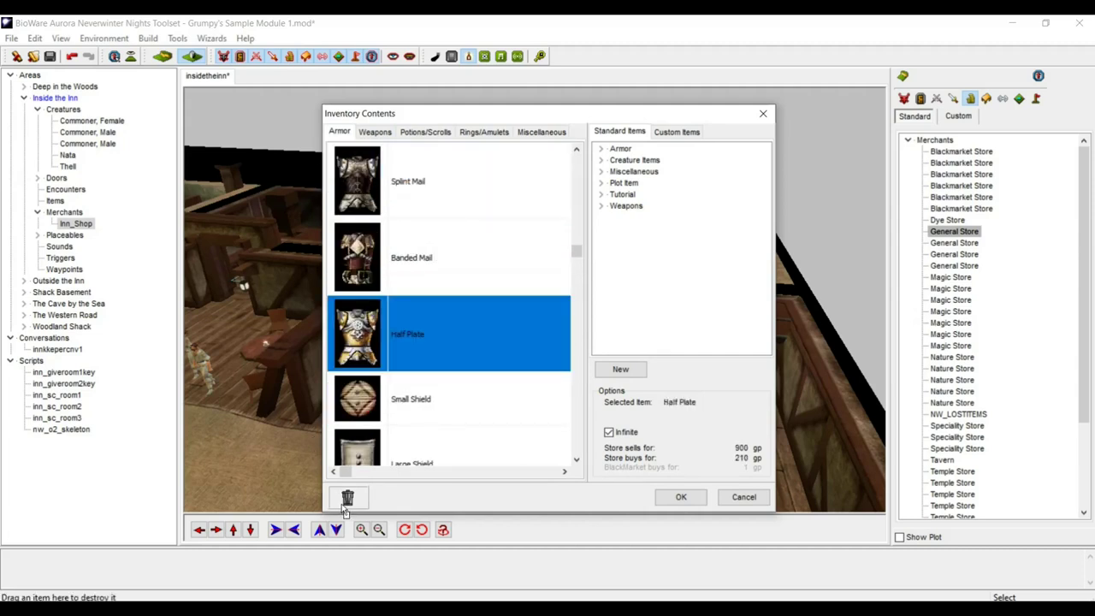
drag(347, 501, 346, 496)
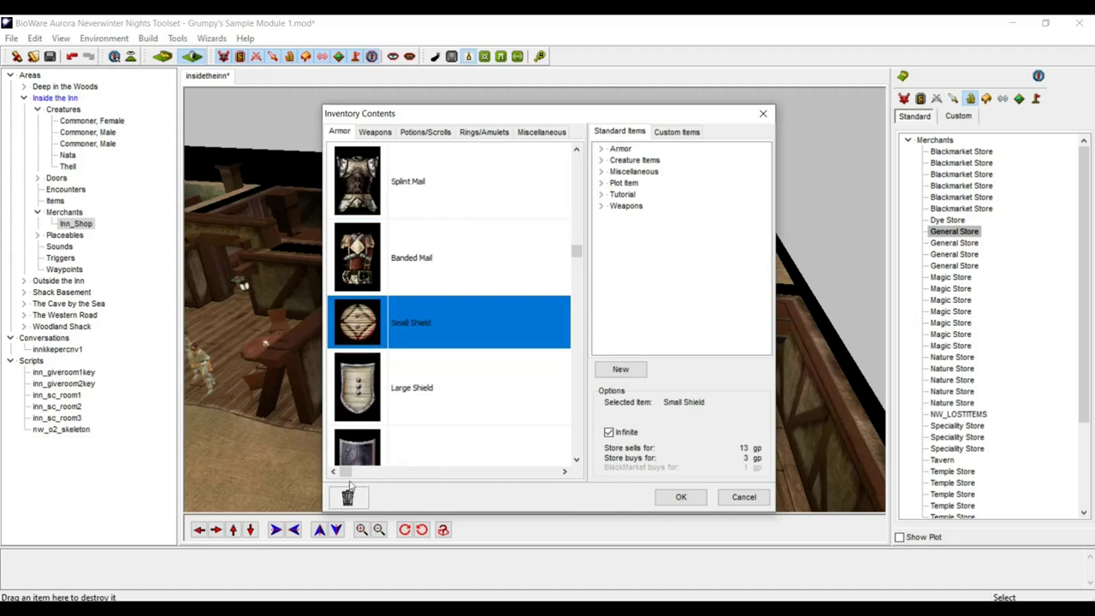
click(434, 252)
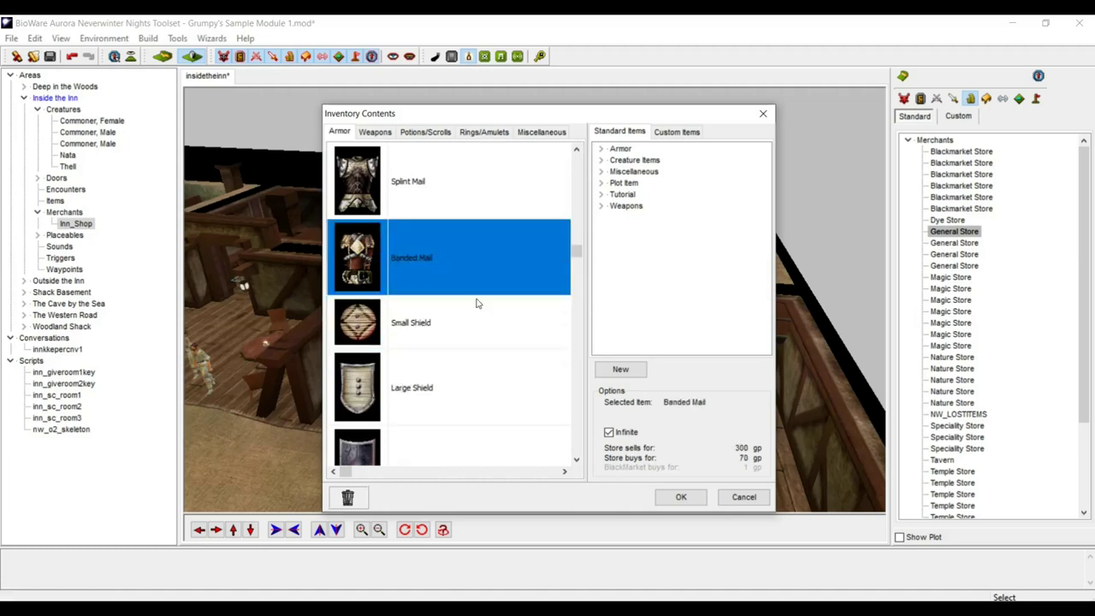
click(609, 432)
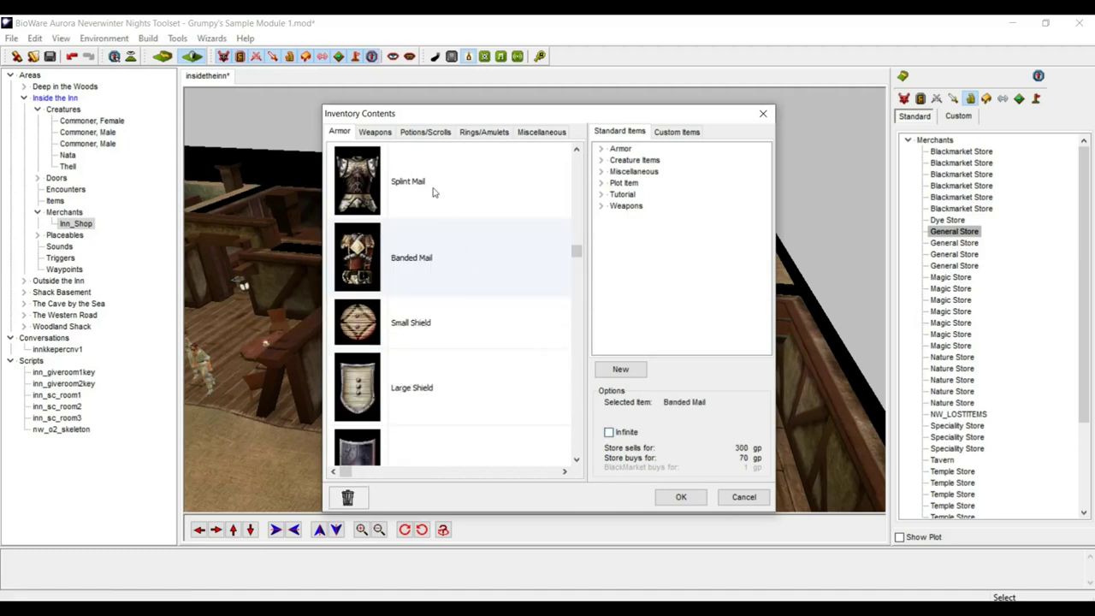
click(381, 177)
drag(369, 178, 351, 492)
- Toggle Scale Mail's Infinite setting, review the armor list, and expand standard Armor items
key(Up)
key(Up)
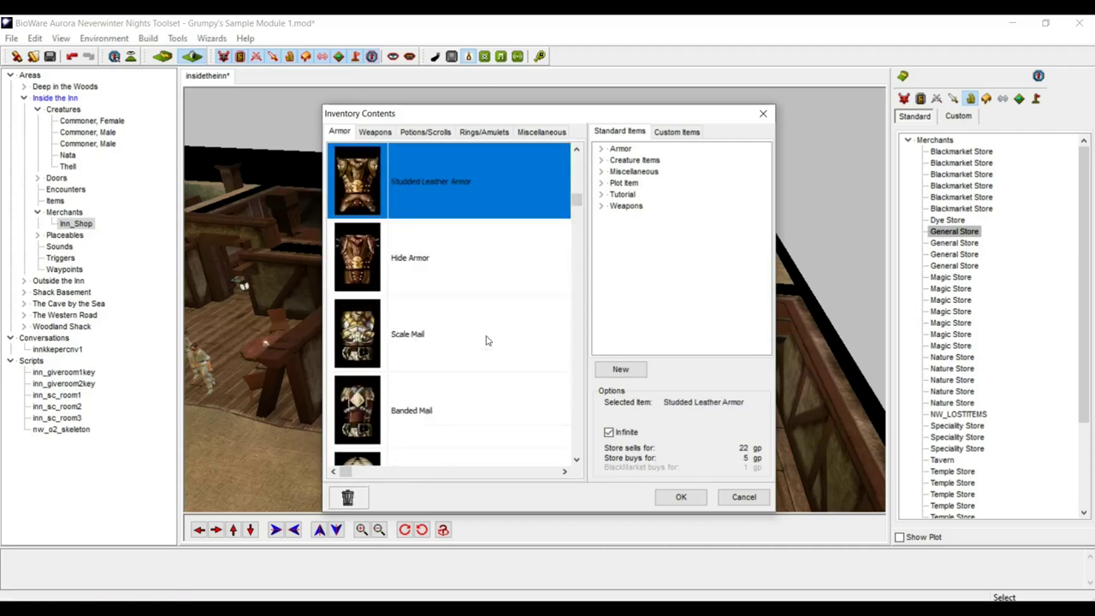
click(419, 343)
click(609, 433)
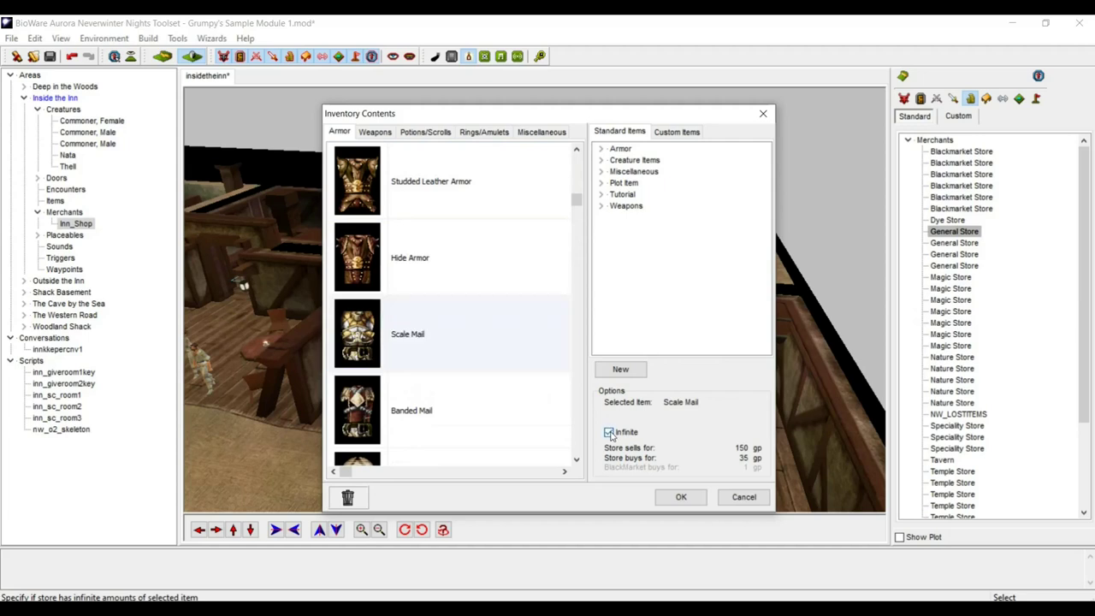
click(420, 236)
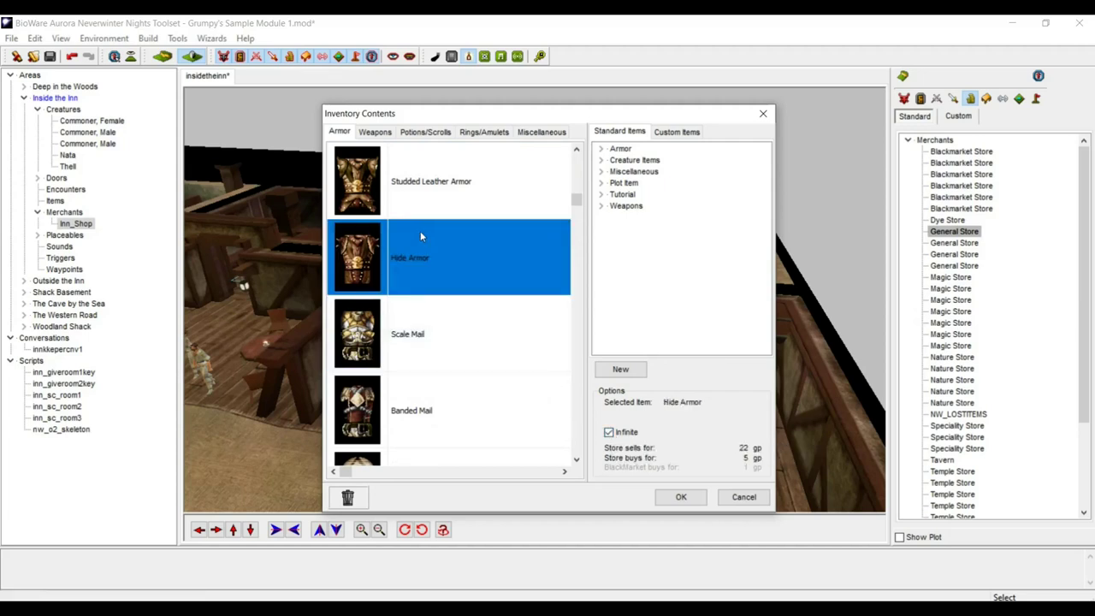
click(448, 199)
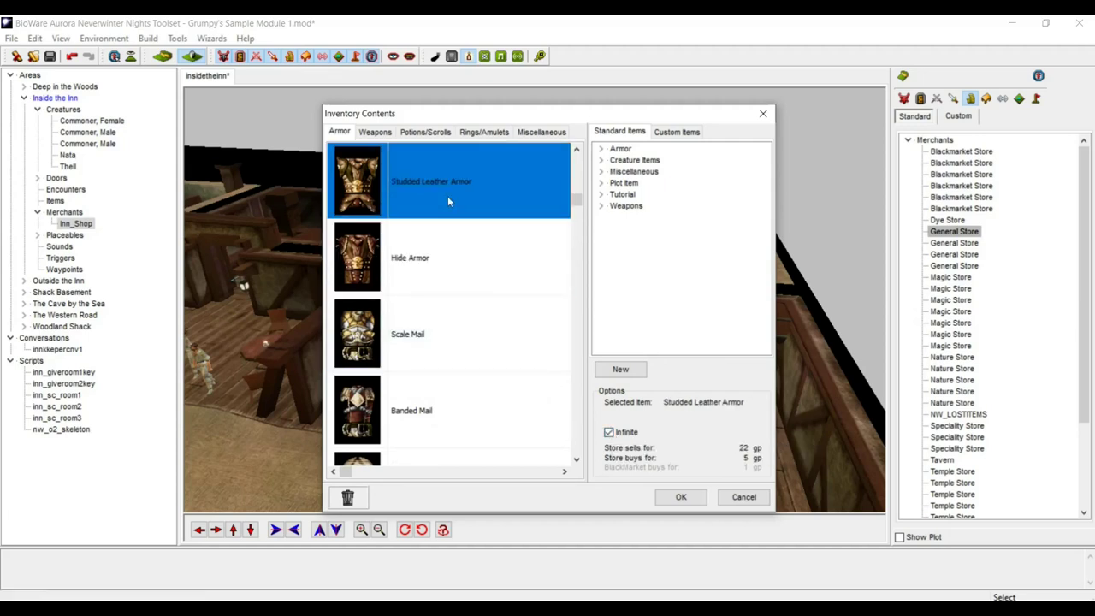
key(Up)
key(Up)
key(Down)
key(Down)
key(Down)
key(Down)
key(Down)
key(Down)
key(Down)
key(Down)
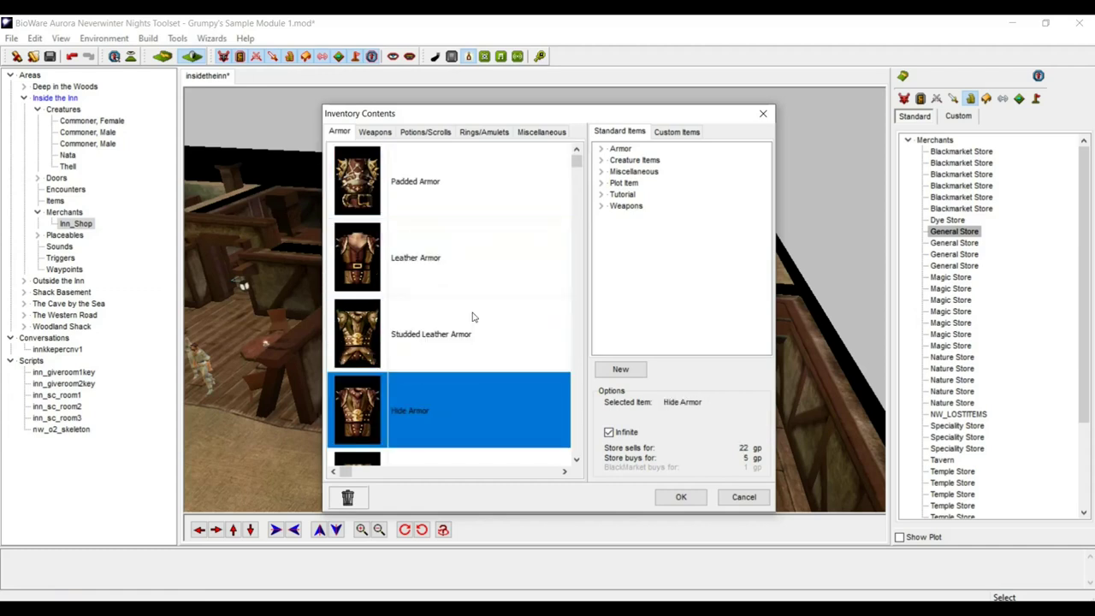
key(Up)
key(Up)
key(Up)
key(Up)
key(Up)
key(Up)
key(Up)
key(Up)
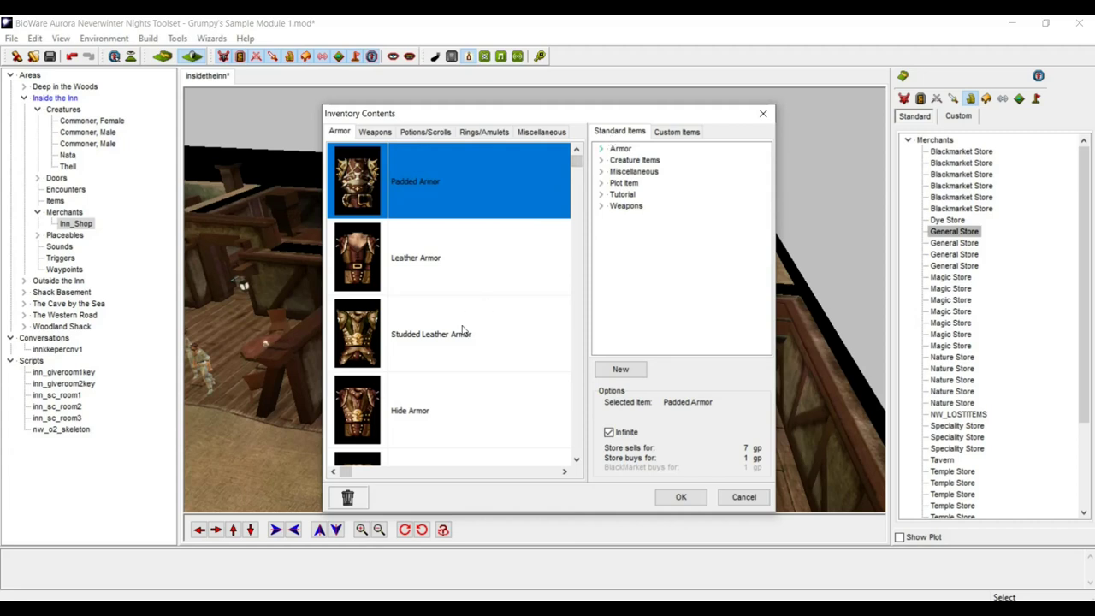
key(Down)
key(Down)
key(Down)
key(Down)
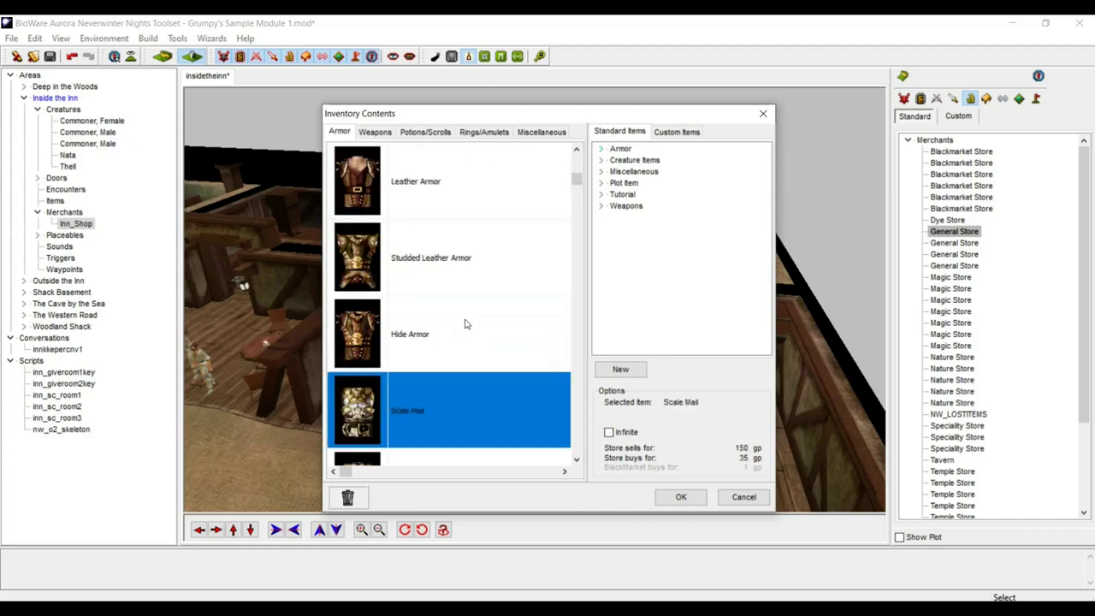
click(602, 149)
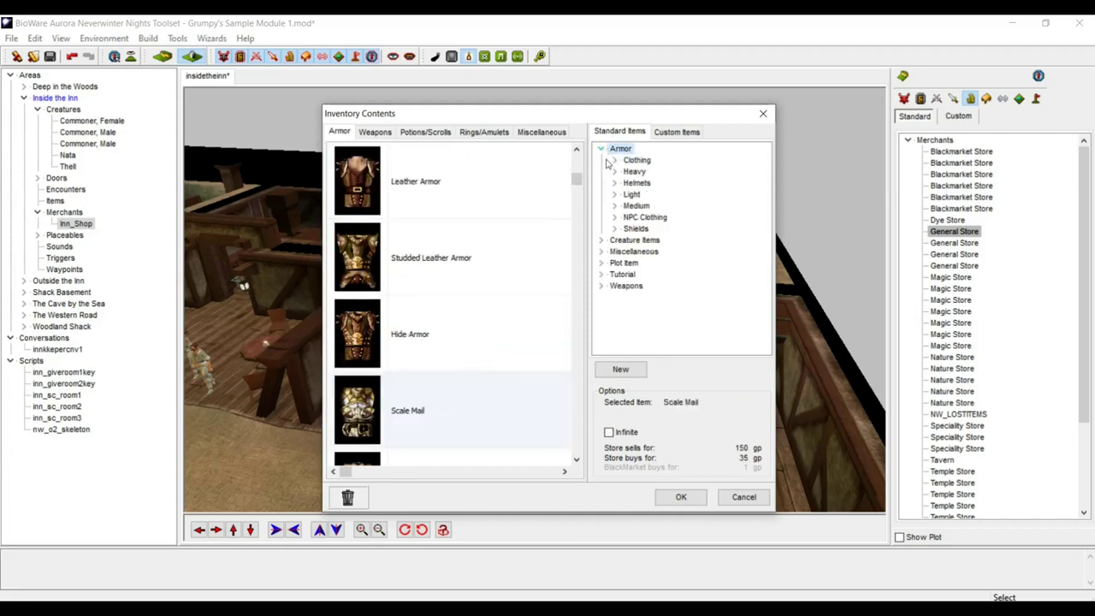
- Add two Chainmail from the Medium armor category to the shop
click(617, 207)
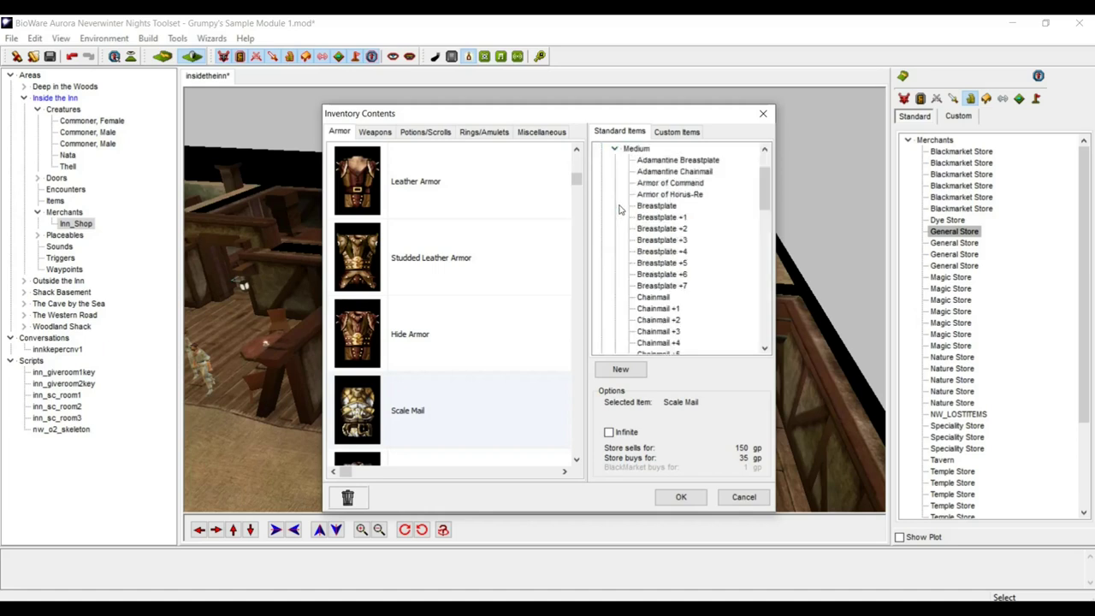
scroll(766, 193, down, 1)
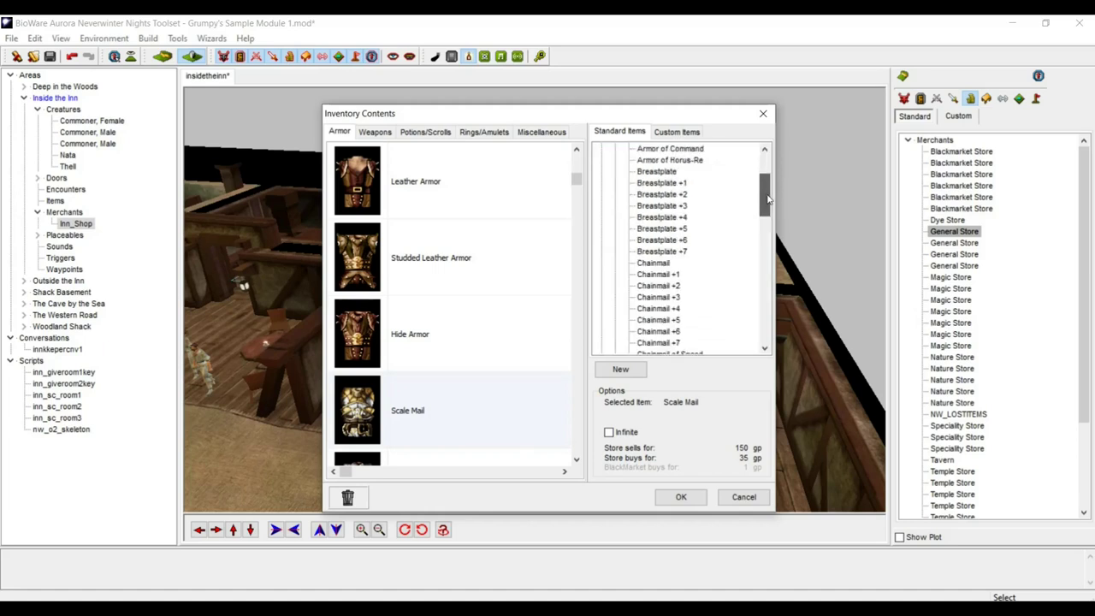
click(665, 265)
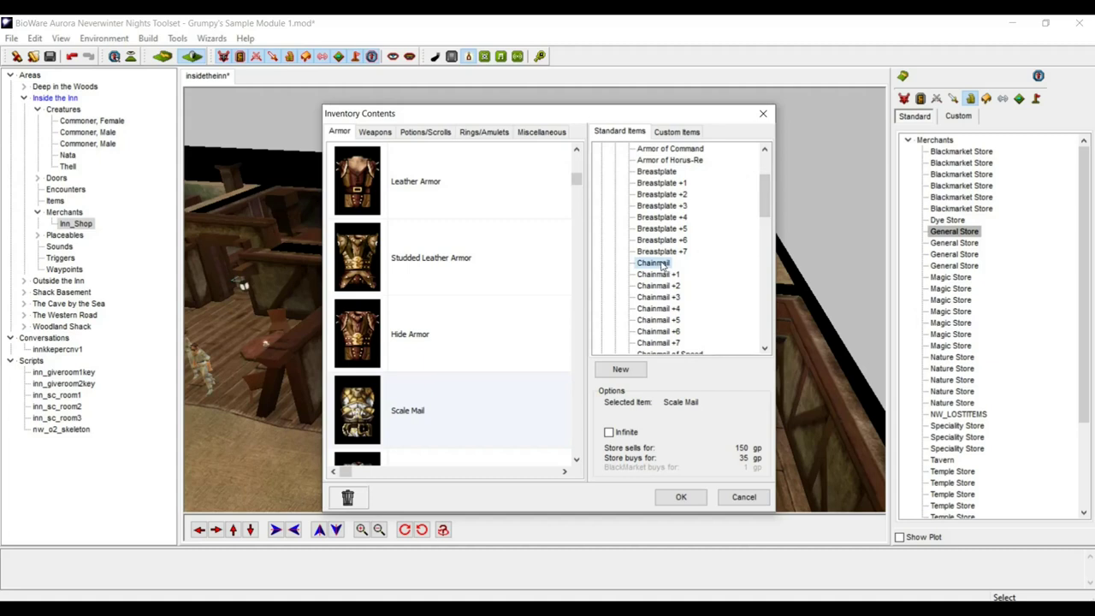
double_click(662, 264)
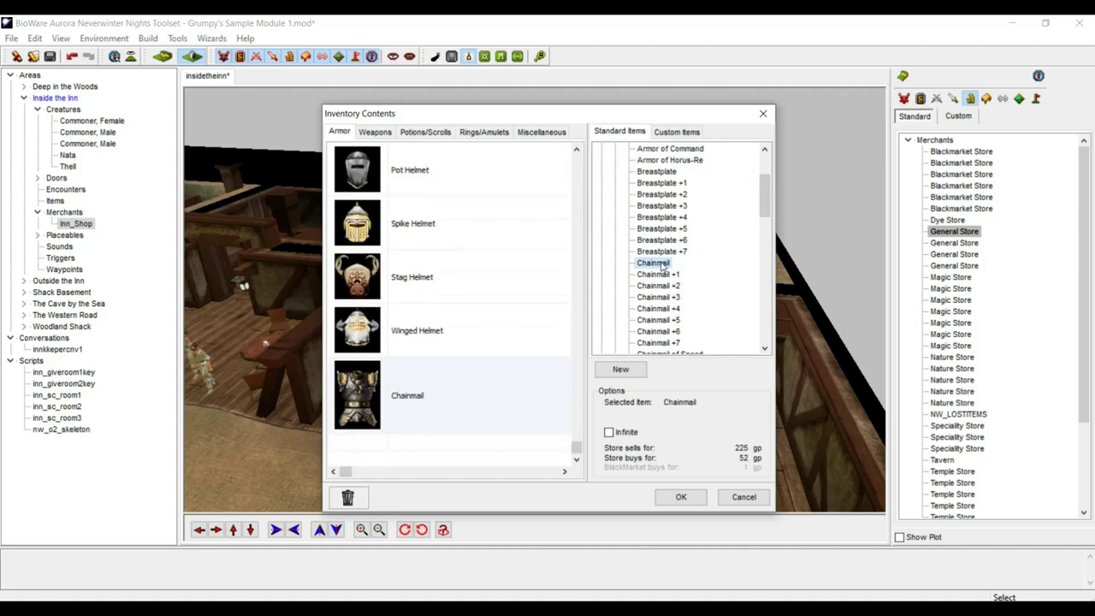
double_click(661, 263)
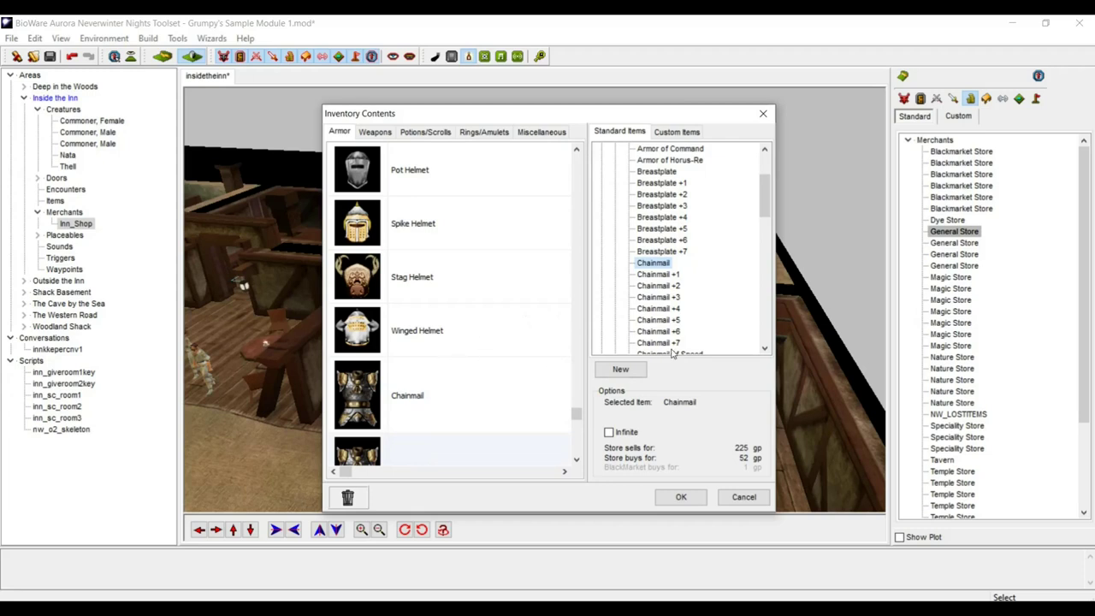
scroll(682, 337, down, 5)
scroll(682, 336, up, 8)
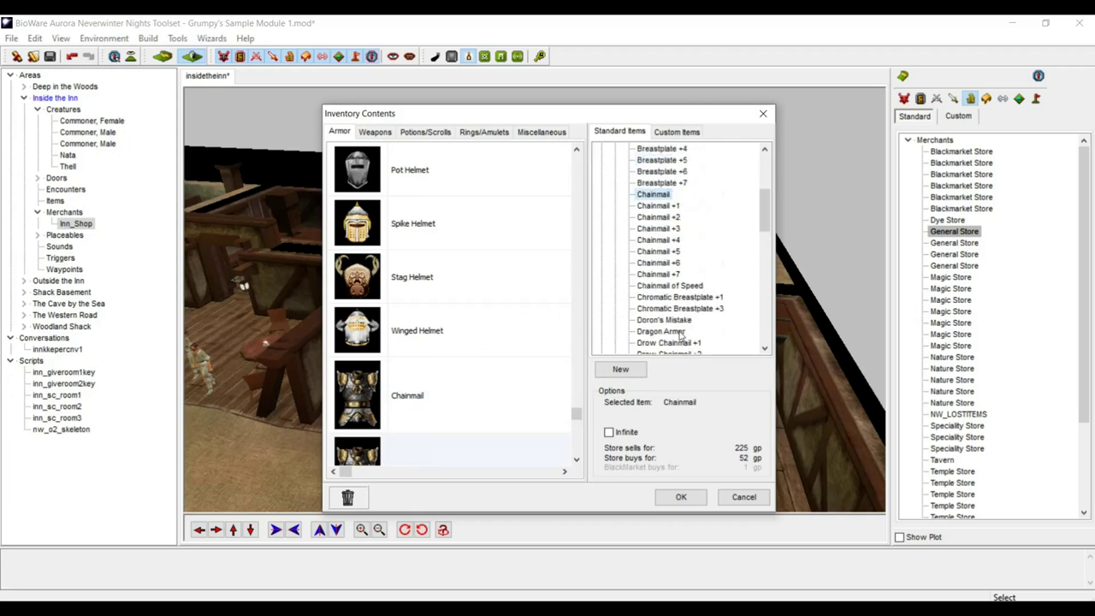
scroll(682, 334, down, 3)
scroll(682, 333, up, 3)
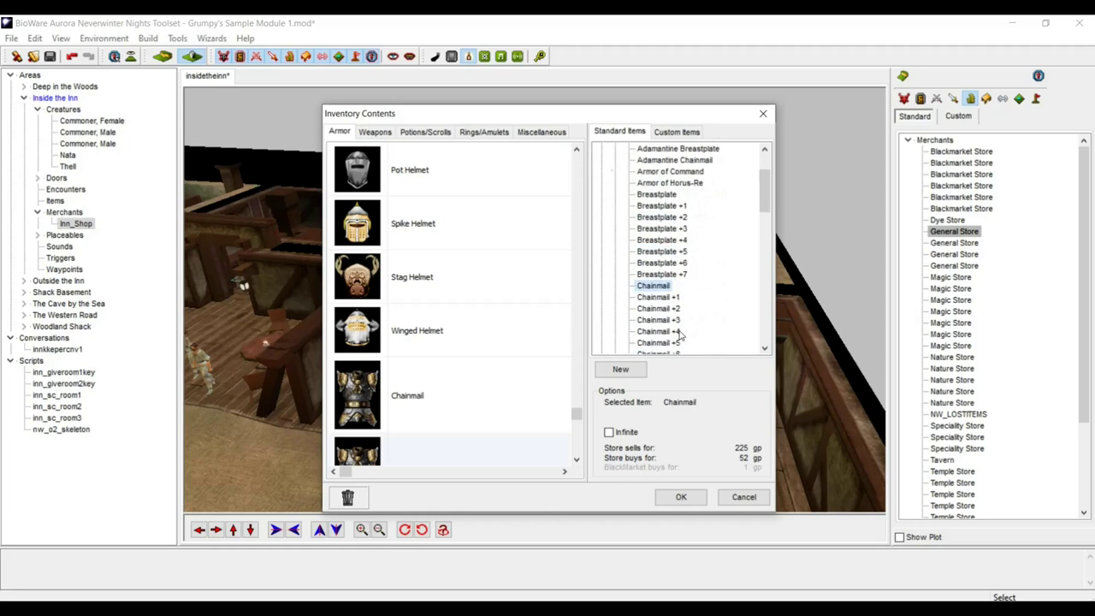
- Add a Chain Shirt from the Light armor category to the shop
click(614, 205)
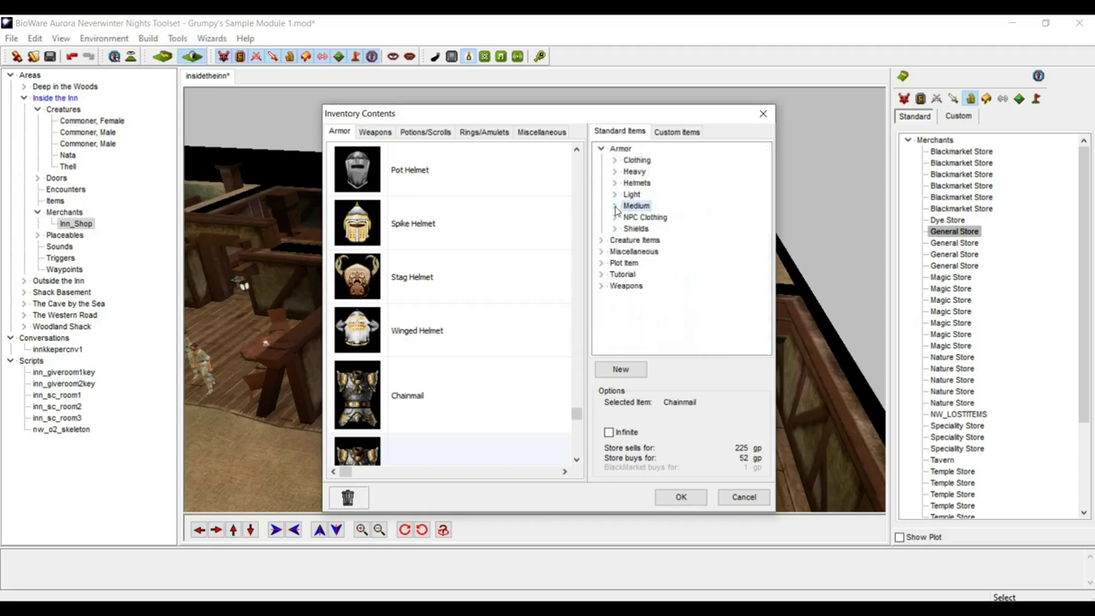
click(614, 194)
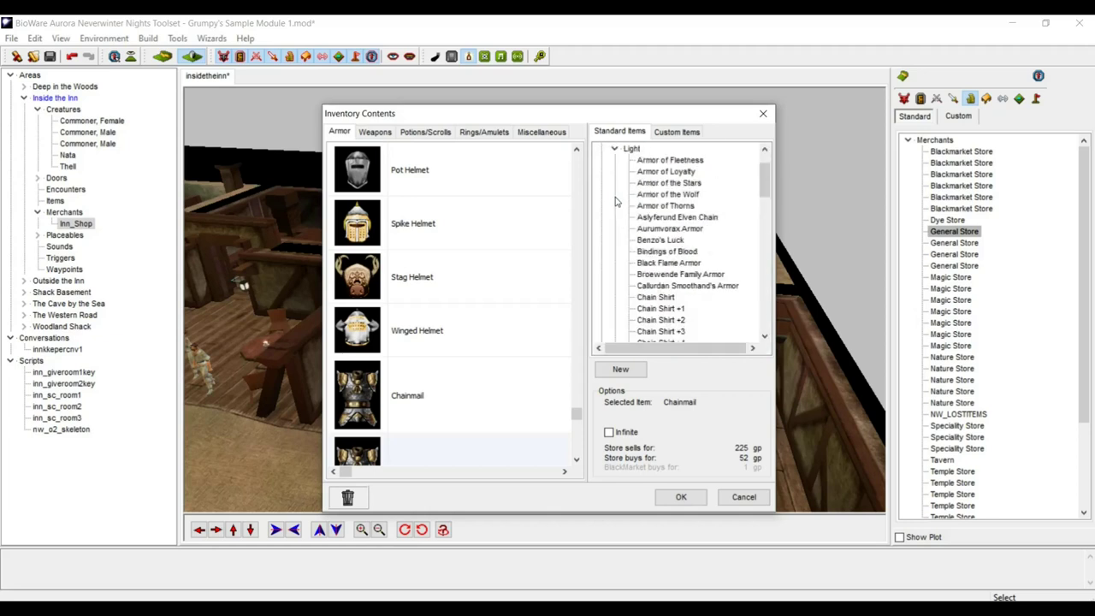
double_click(665, 298)
click(479, 333)
scroll(480, 332, up, 2)
scroll(480, 333, up, 8)
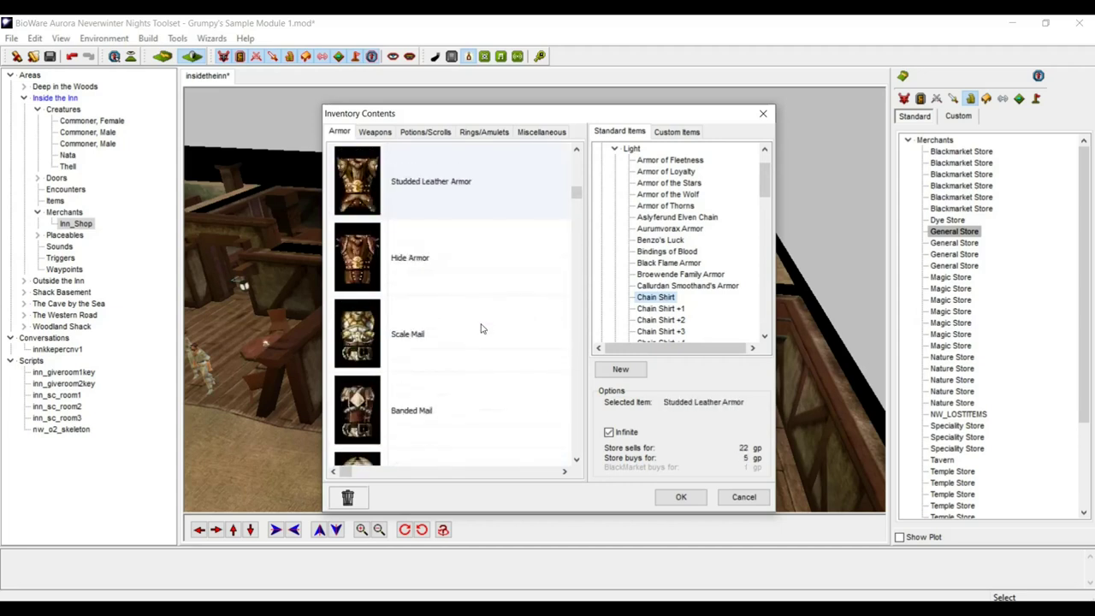
scroll(482, 328, down, 2)
scroll(482, 327, down, 3)
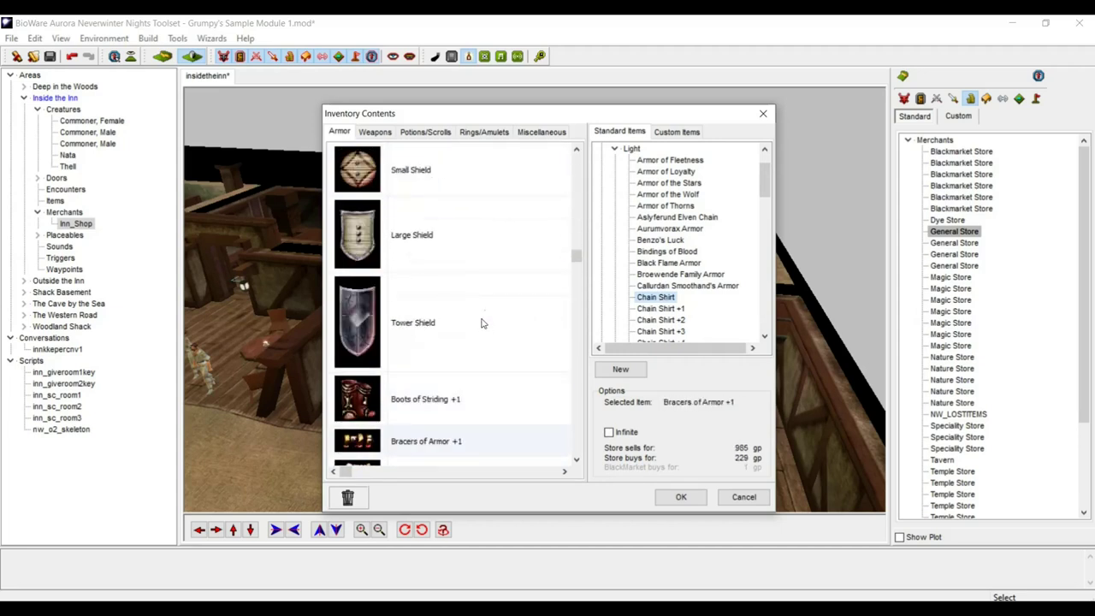
- Make the shields, including the Tower Shield, infinitely stocked and confirm the inventory
click(455, 241)
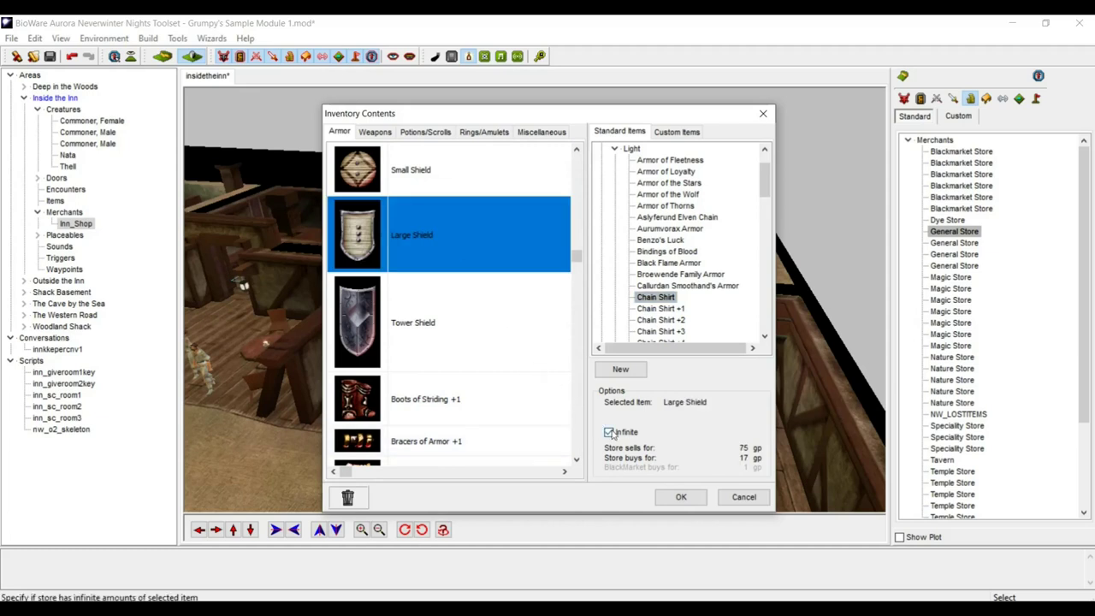
click(453, 323)
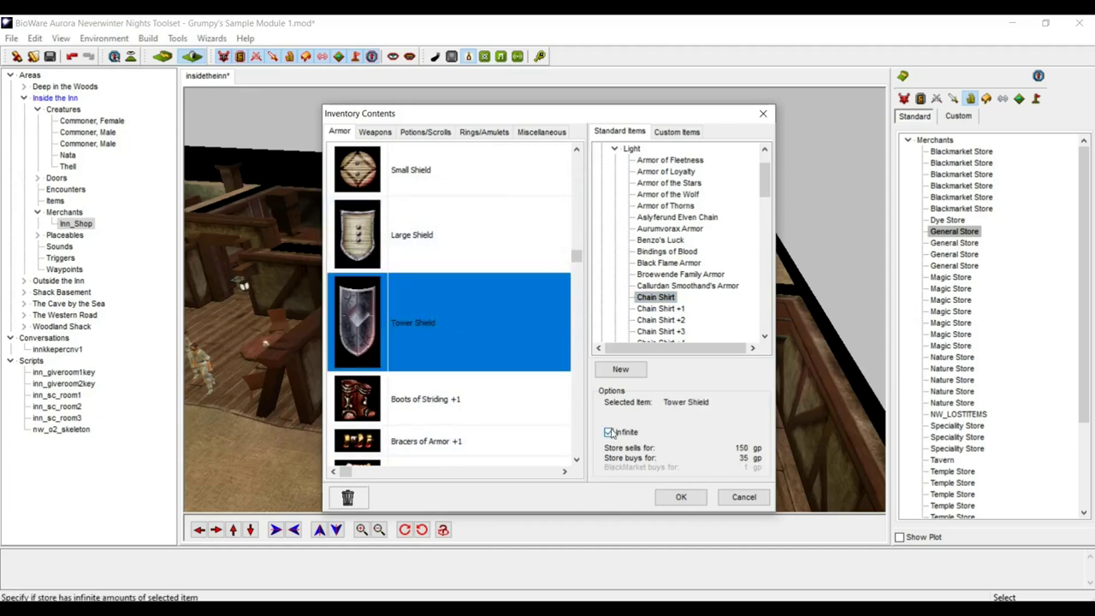
click(610, 432)
click(450, 173)
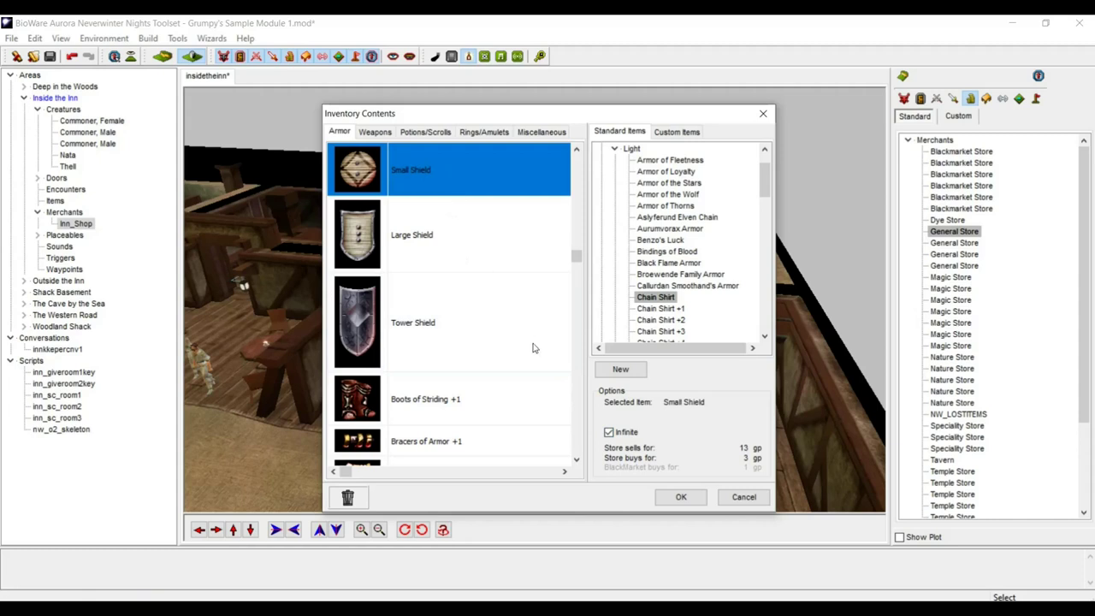
key(Up)
key(Up)
key(Up)
click(459, 398)
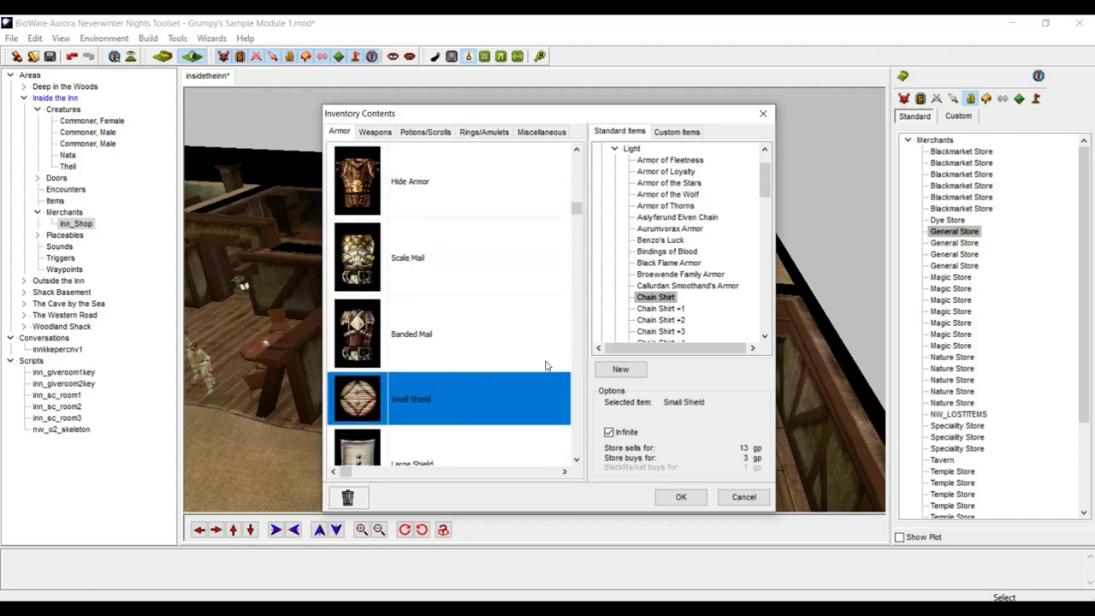
click(681, 496)
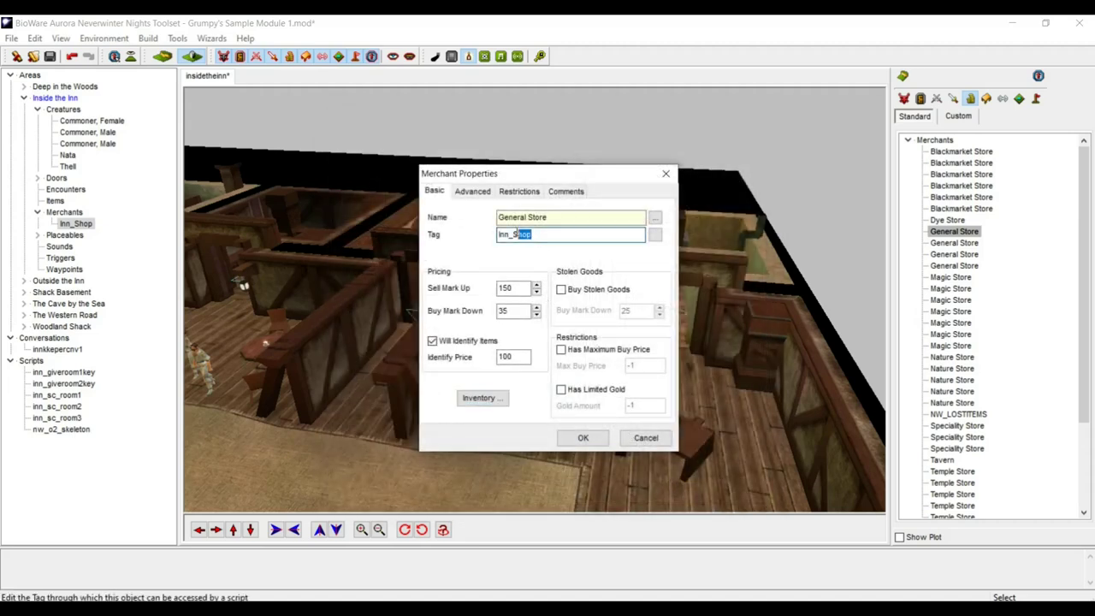
- Close Inn_Shop's Merchant Properties and open Thell's properties and his innkeepercnv1 conversation
drag(590, 234, 431, 212)
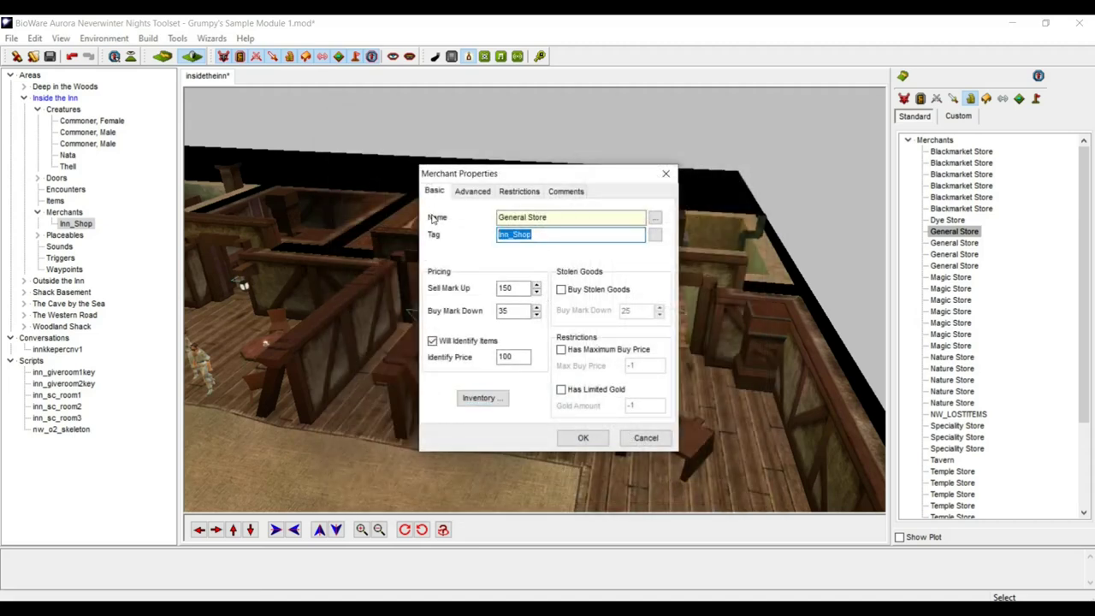
click(582, 439)
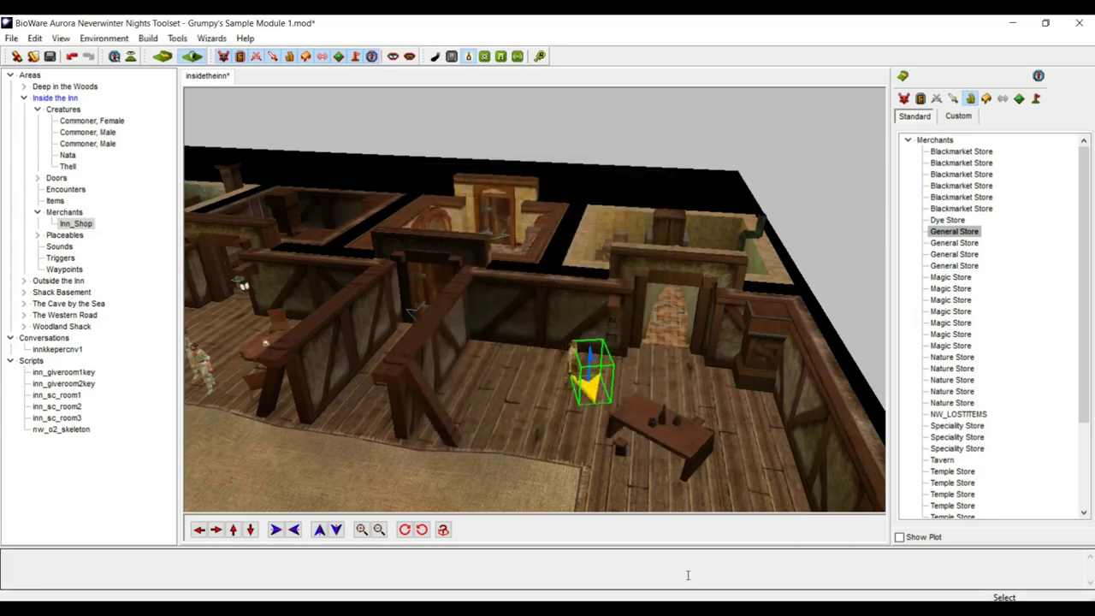
click(576, 366)
right_click(574, 352)
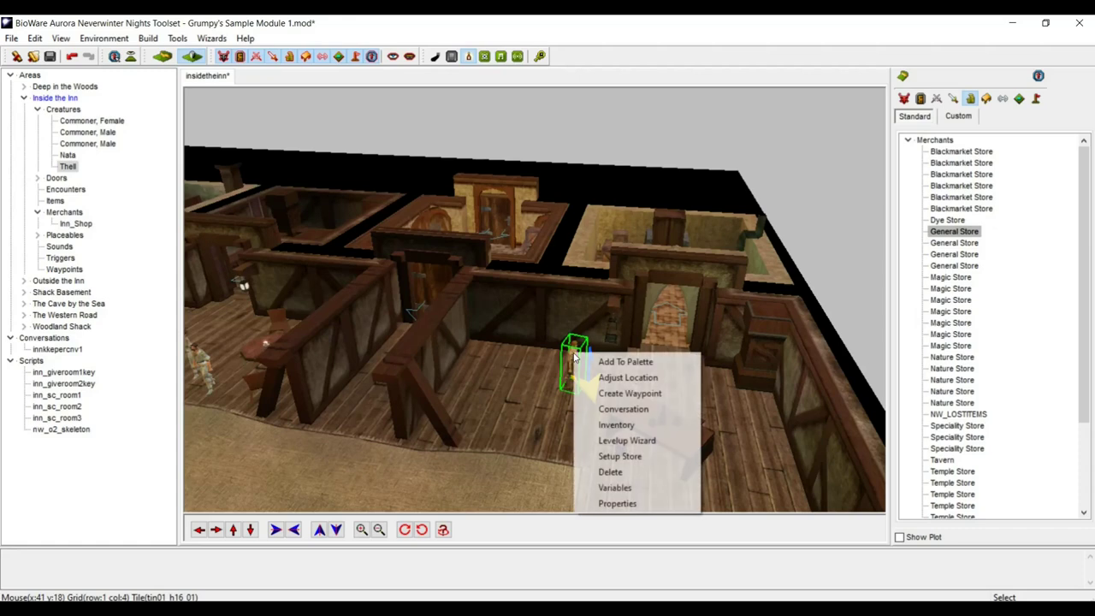
click(631, 504)
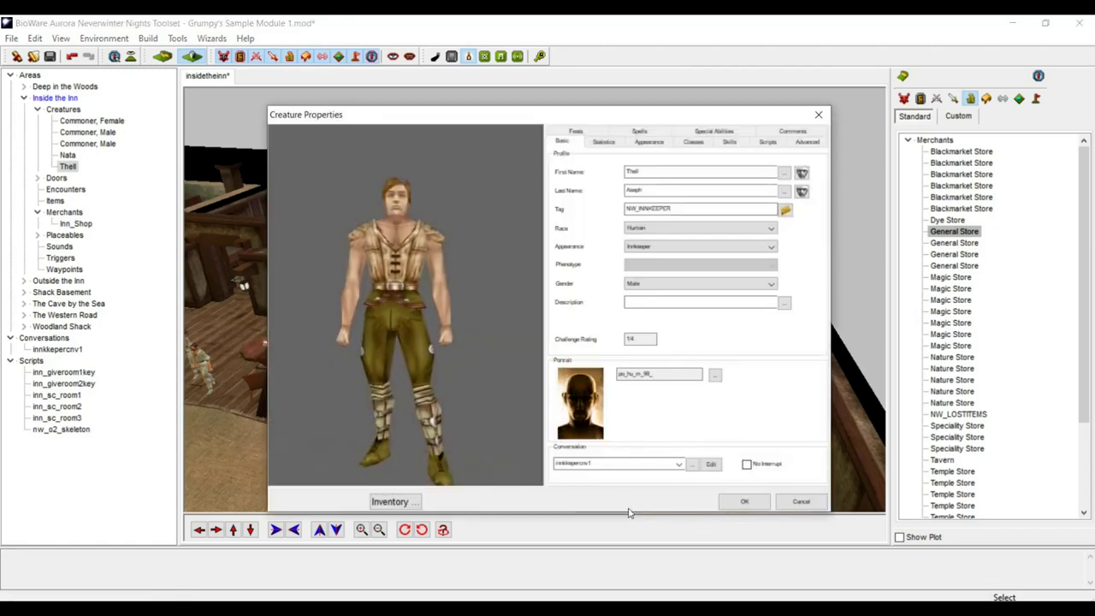
click(711, 466)
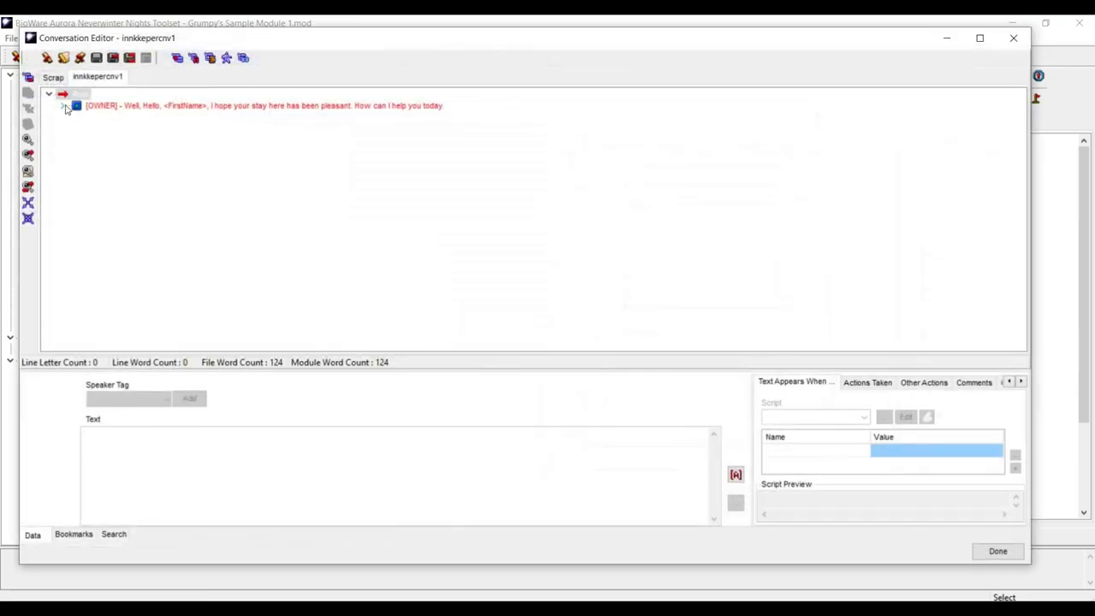
- Add the owner reply 'Of course. Of course! Take a look...' under the goods-to-sell question
click(63, 106)
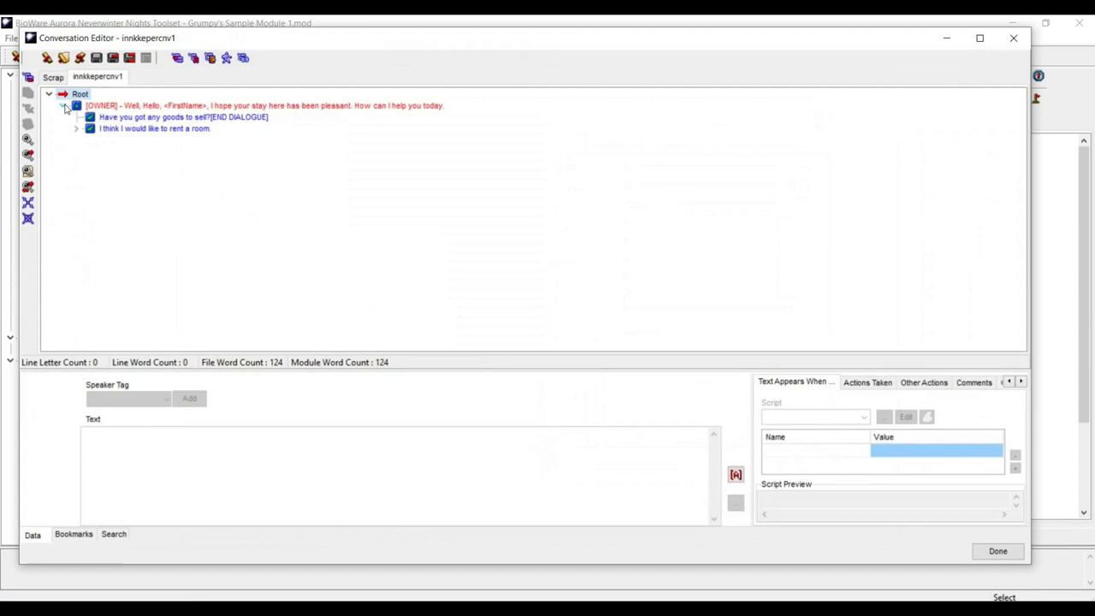
click(136, 117)
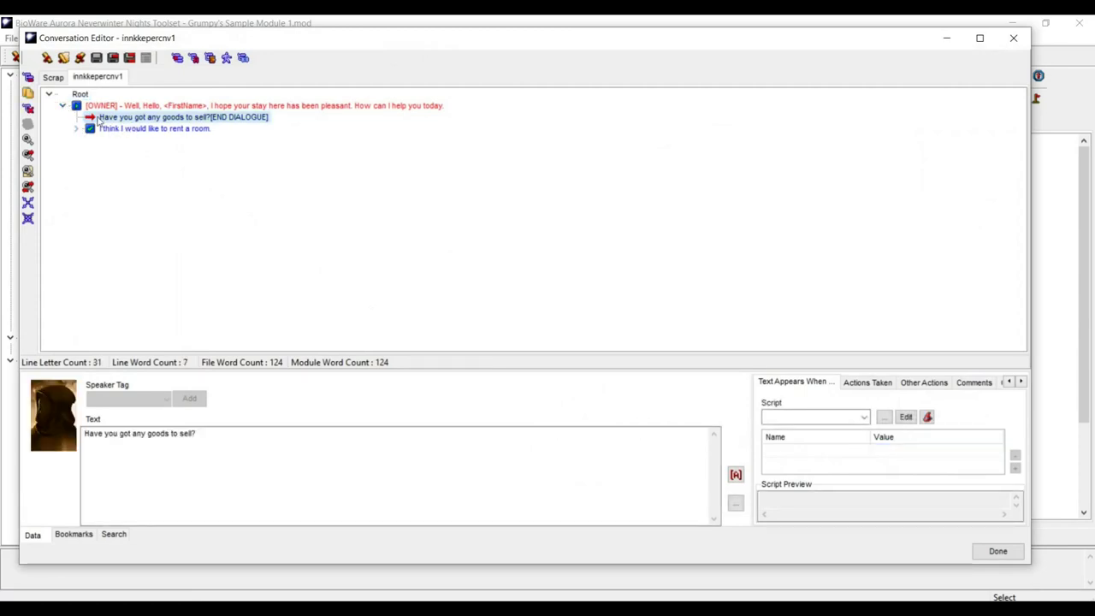
click(28, 76)
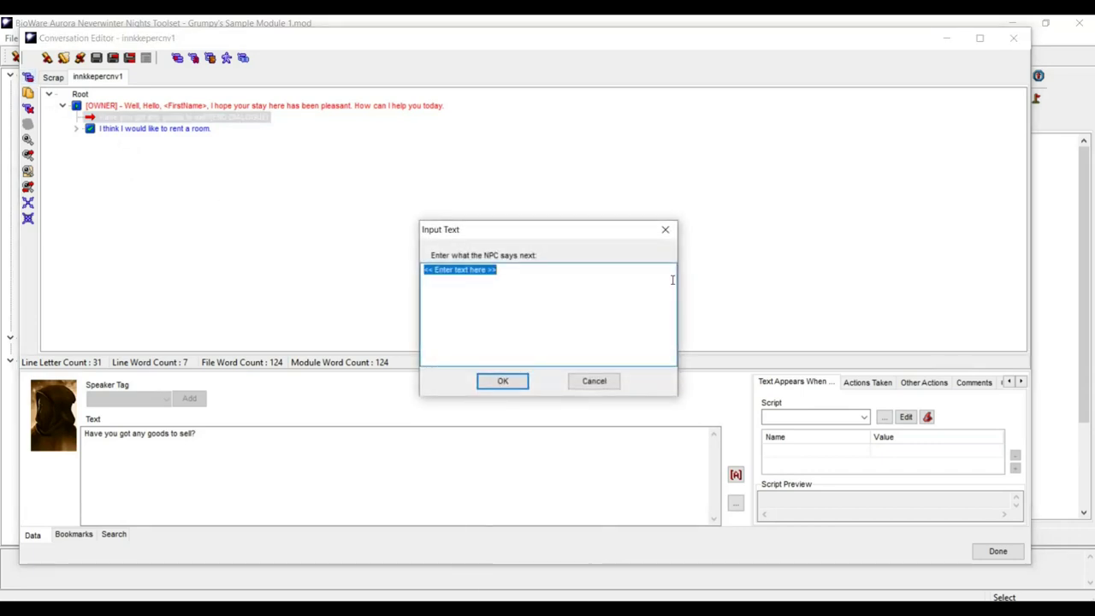
text(O)
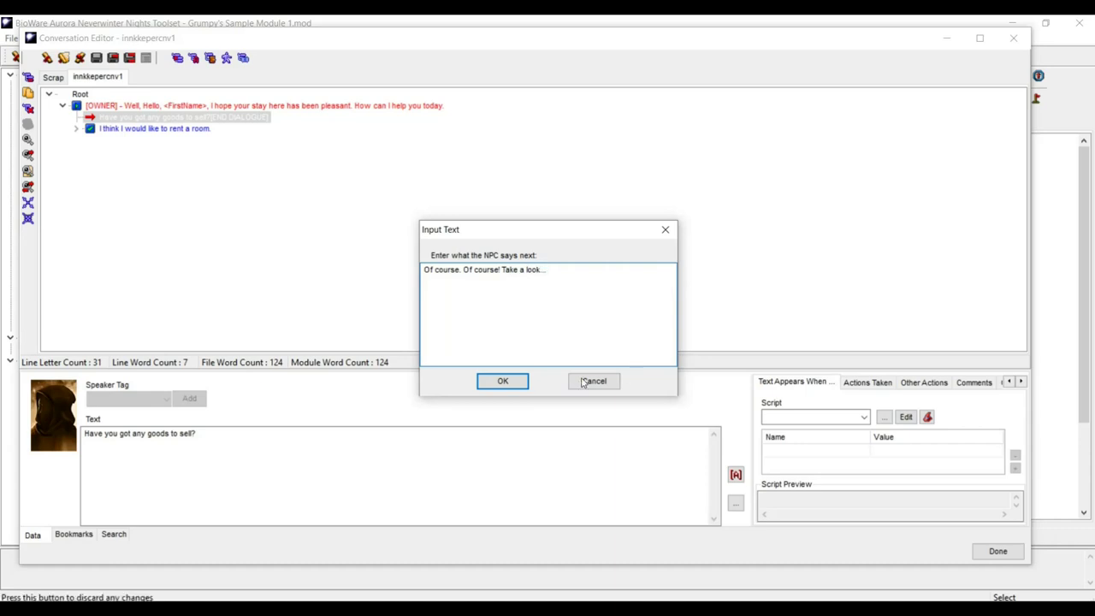
click(515, 382)
click(856, 384)
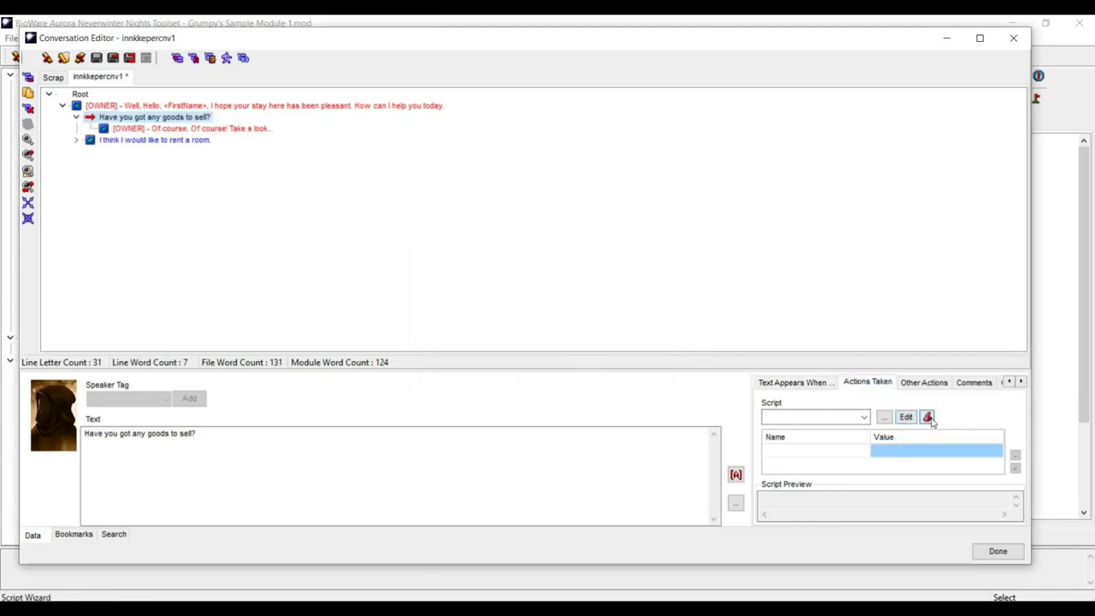
click(928, 418)
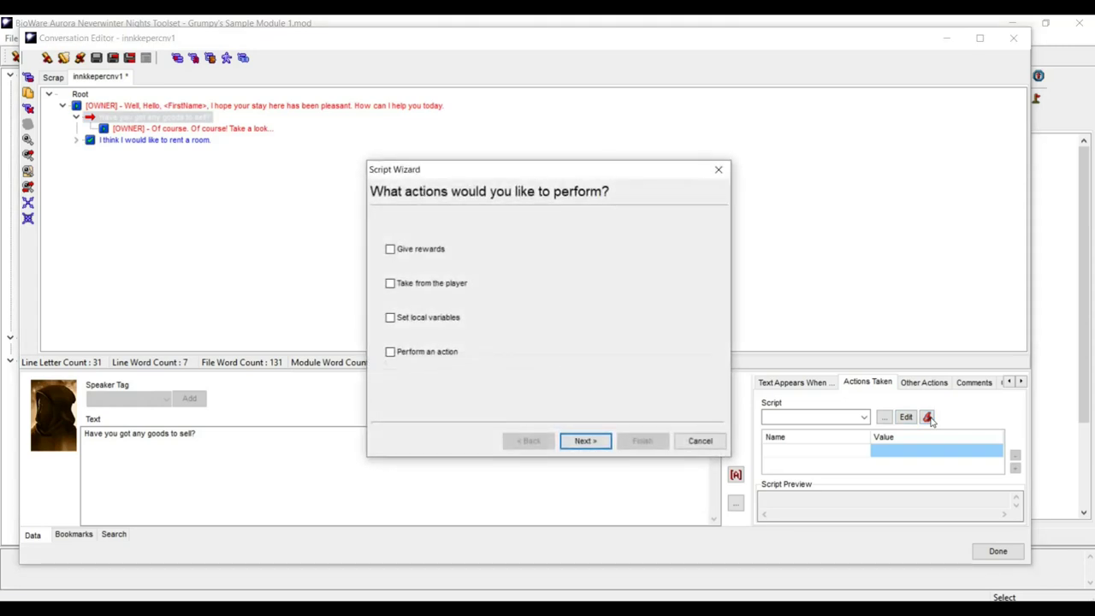
- Create an action script opening the Inn_Shop store, named inn_shopopen, and attach it
click(390, 351)
click(592, 441)
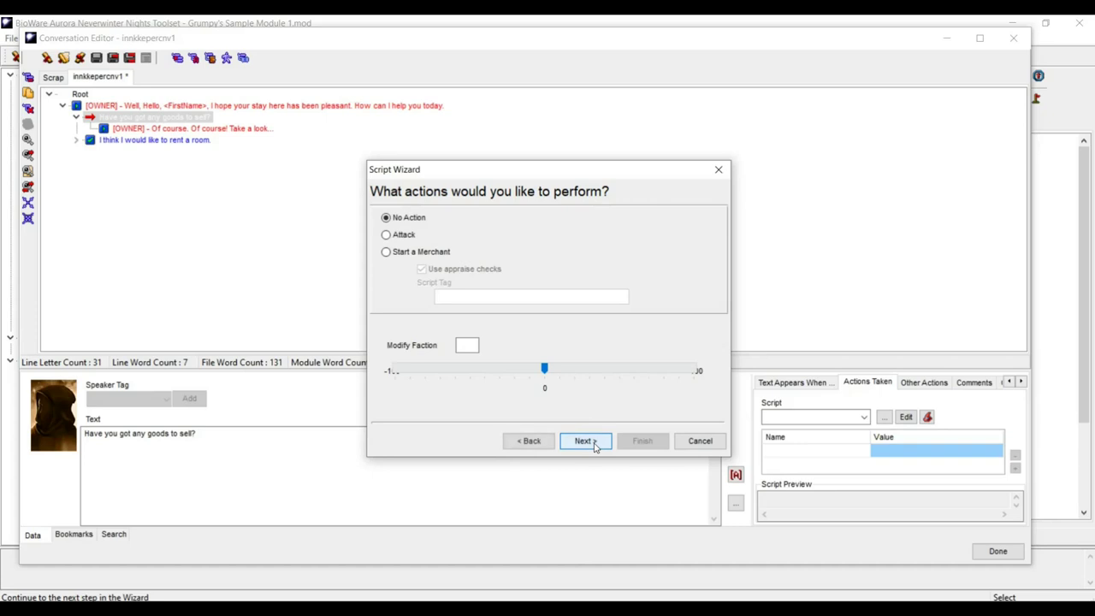
click(387, 252)
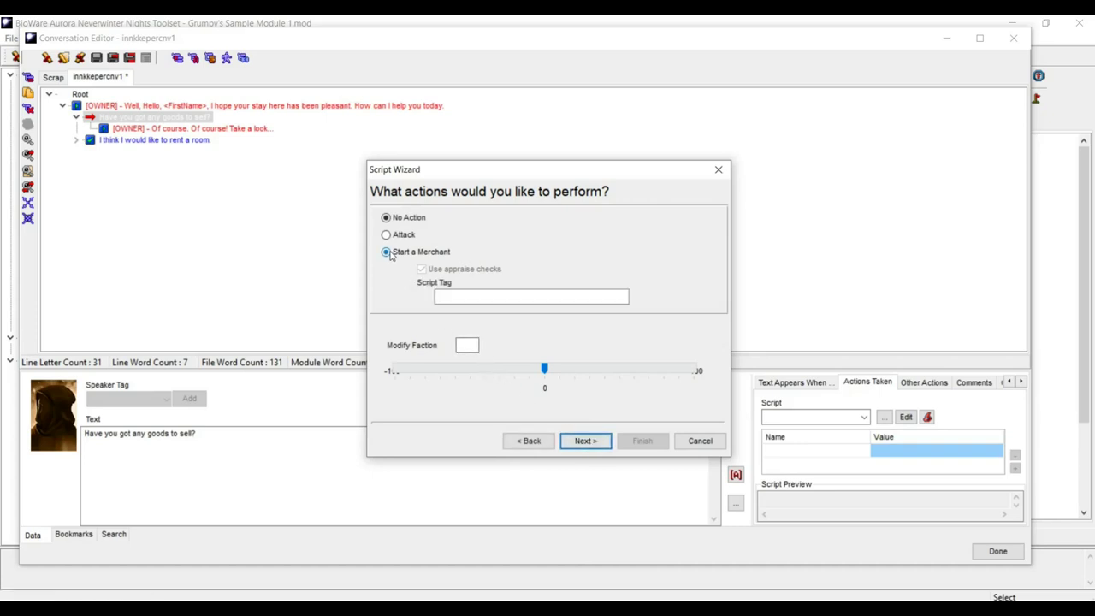
click(457, 294)
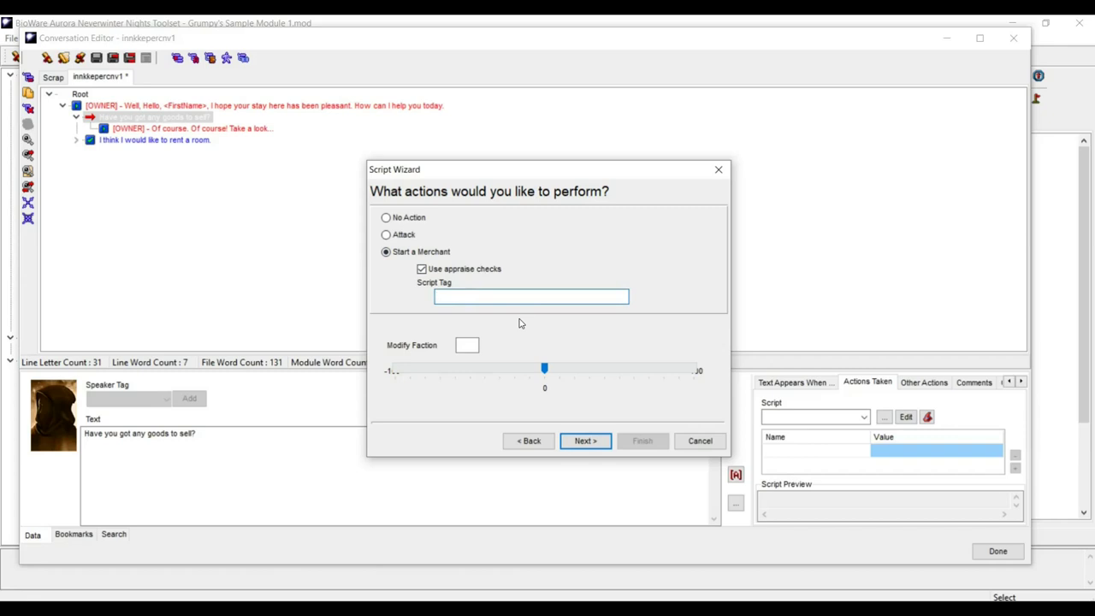
text(Inn_Shop)
click(585, 441)
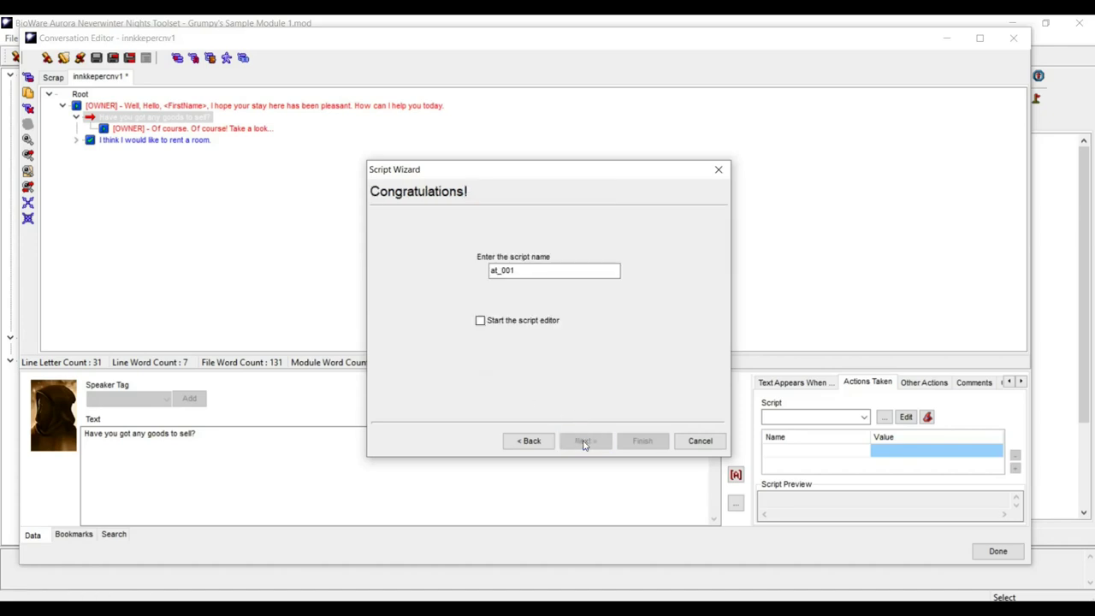
drag(525, 270, 408, 254)
key(BackSpace)
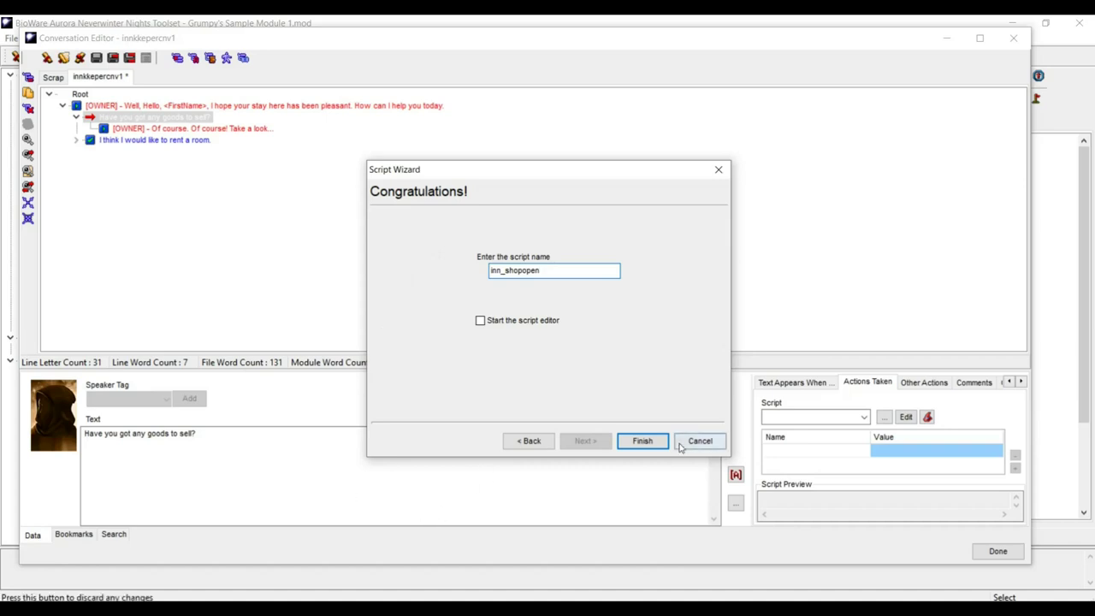
click(642, 442)
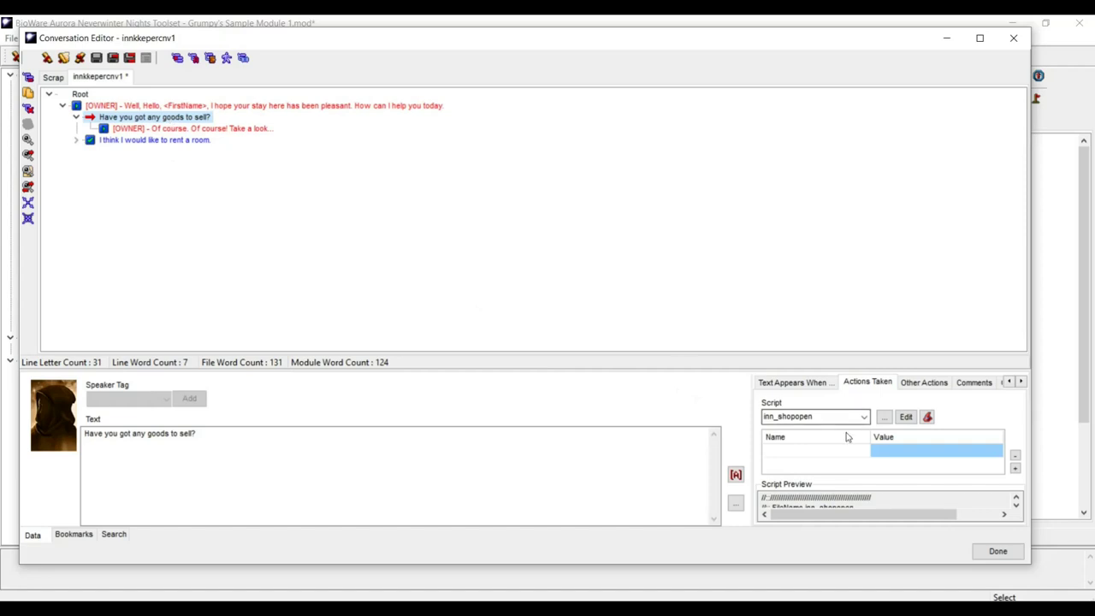
- Remove inn_shopopen from the player's question and paste it into the owner reply's Actions Taken
double_click(795, 418)
key(ctrl+c)
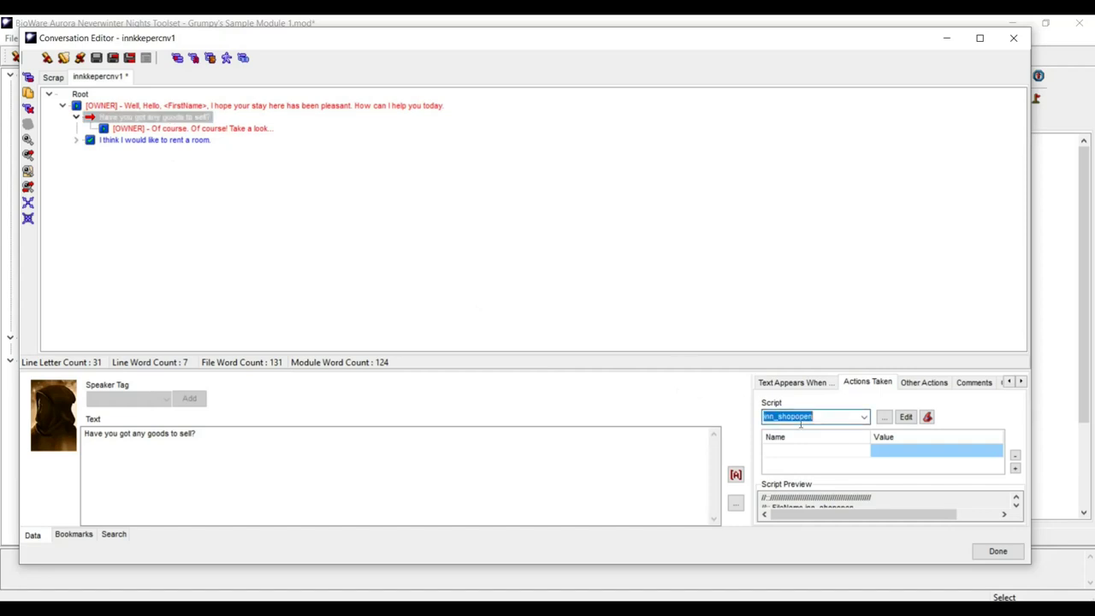
key(Delete)
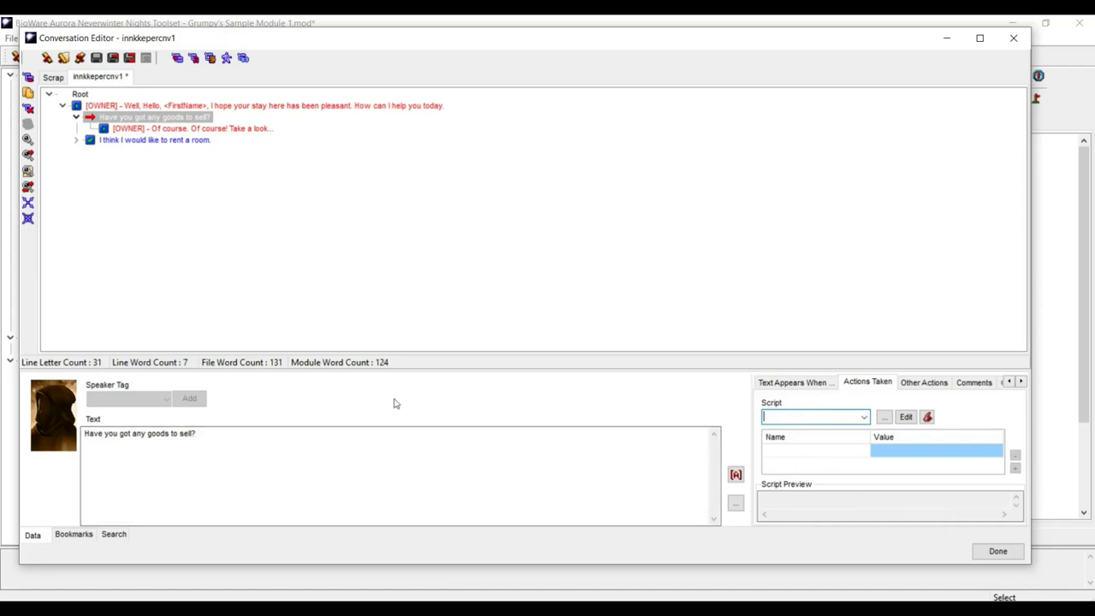
click(265, 132)
click(858, 417)
key(ctrl+v)
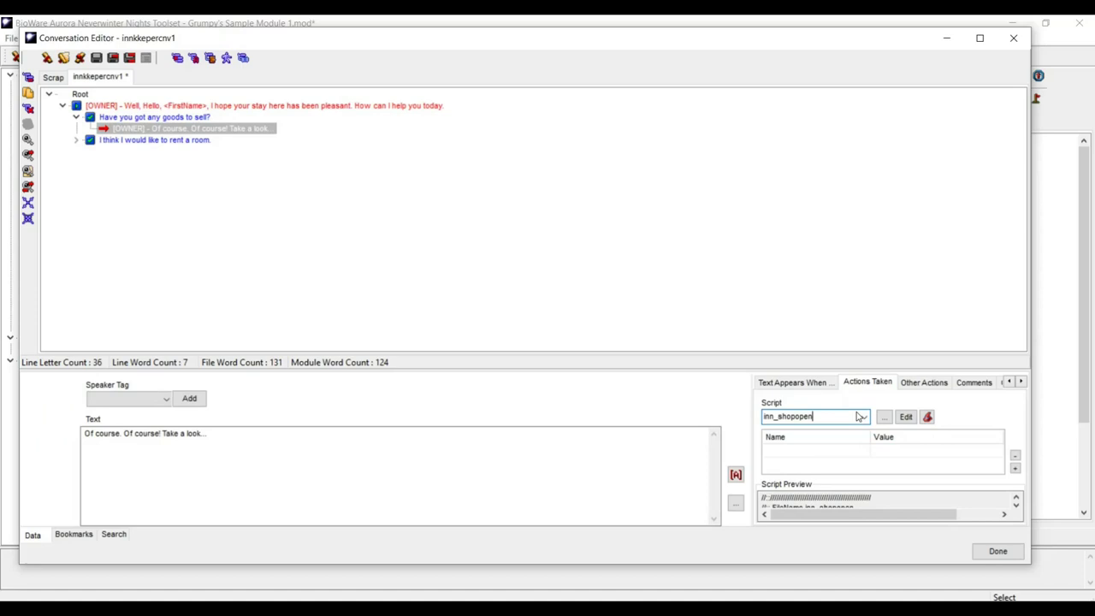
click(370, 318)
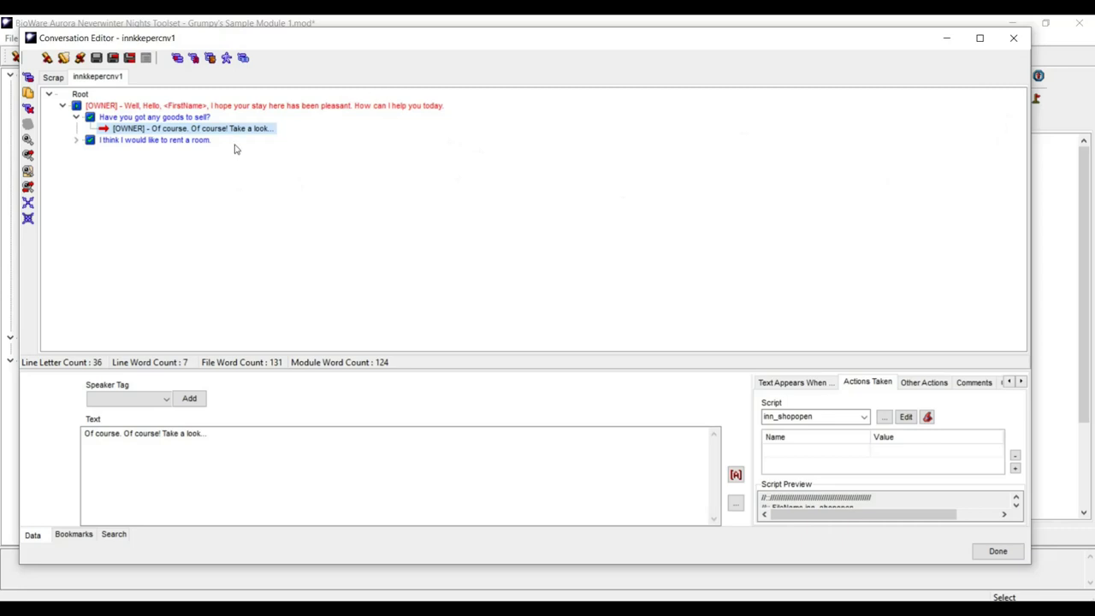
- Collapse the rent-a-room and goods-to-sell branches and close the Conversation Editor
click(76, 140)
click(76, 140)
click(75, 118)
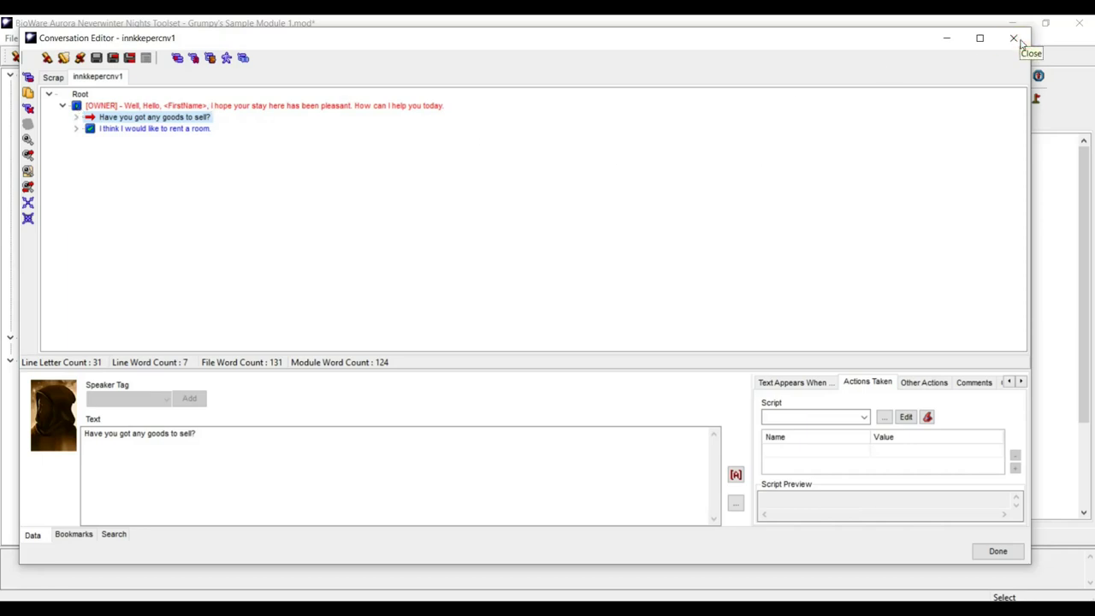
click(1018, 40)
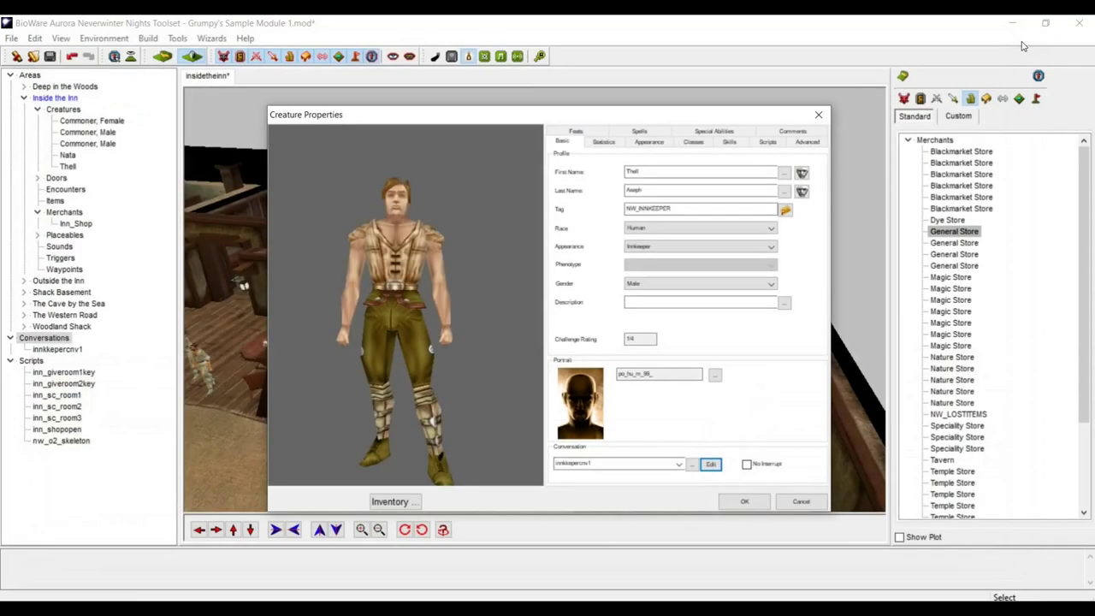
- Close Thell's Creature Properties and tilt the view to look down over the inn
click(819, 116)
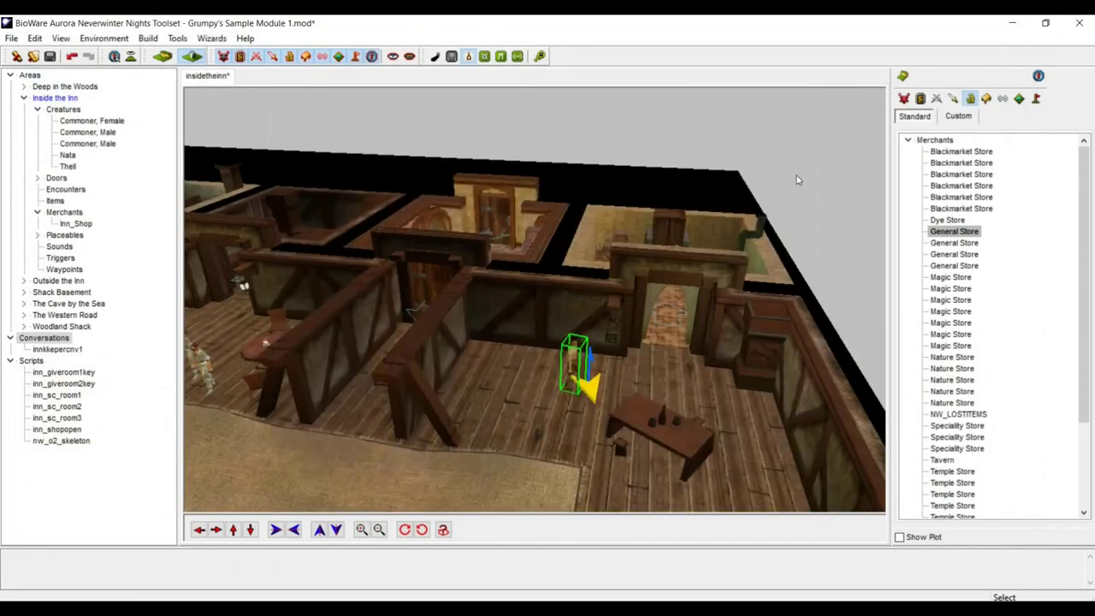
scroll(770, 219, down, 5)
middle_drag(587, 211, 565, 283)
scroll(565, 284, down, 3)
scroll(405, 332, up, 6)
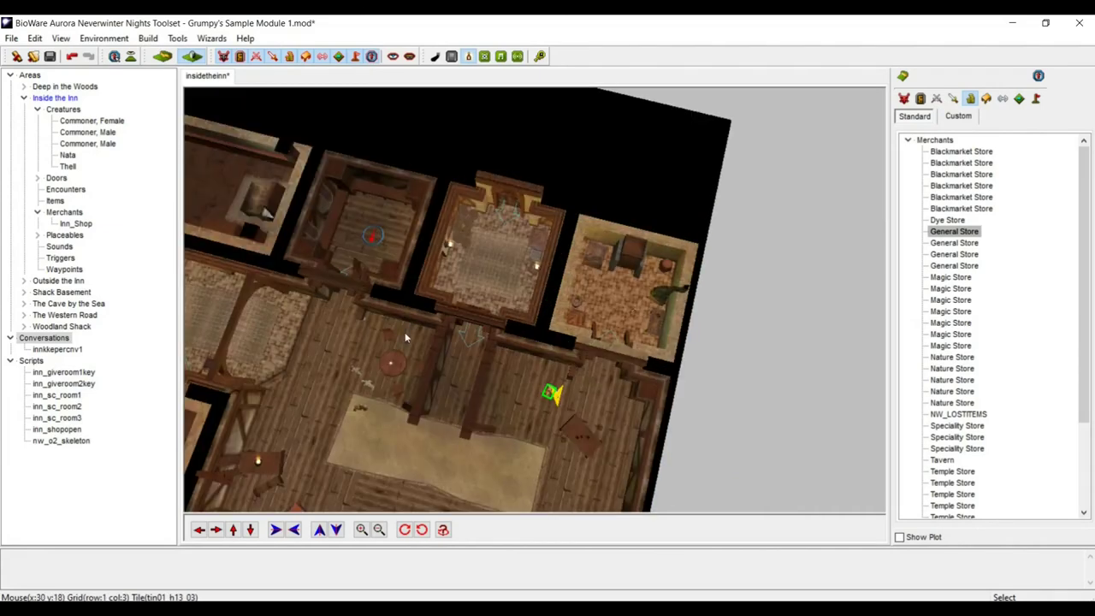
click(198, 530)
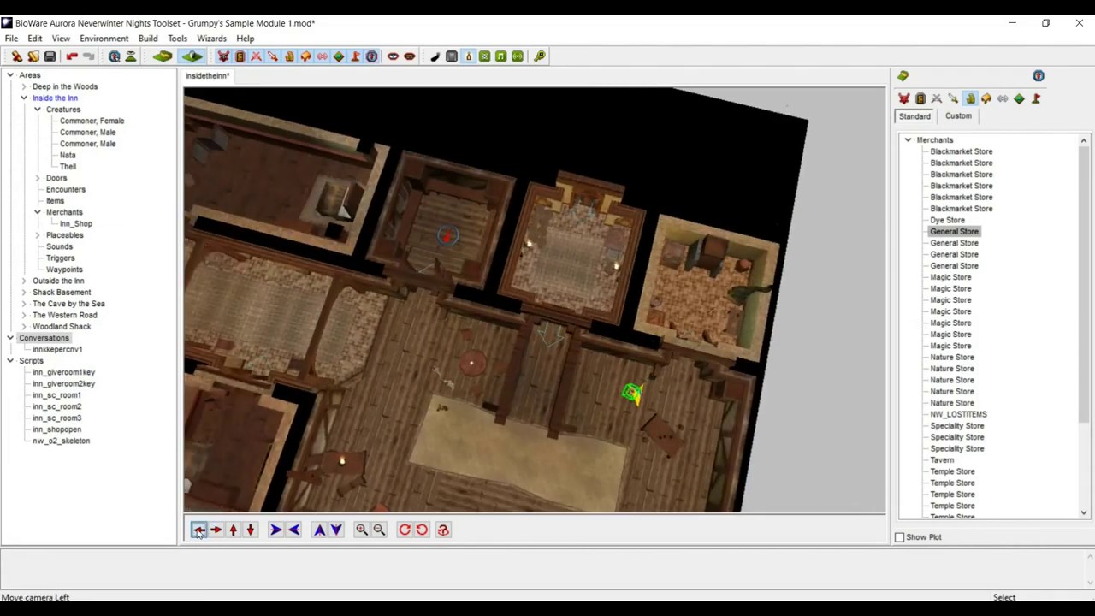
- Place a new armoire in the next bedroom and nudge it into position
click(273, 389)
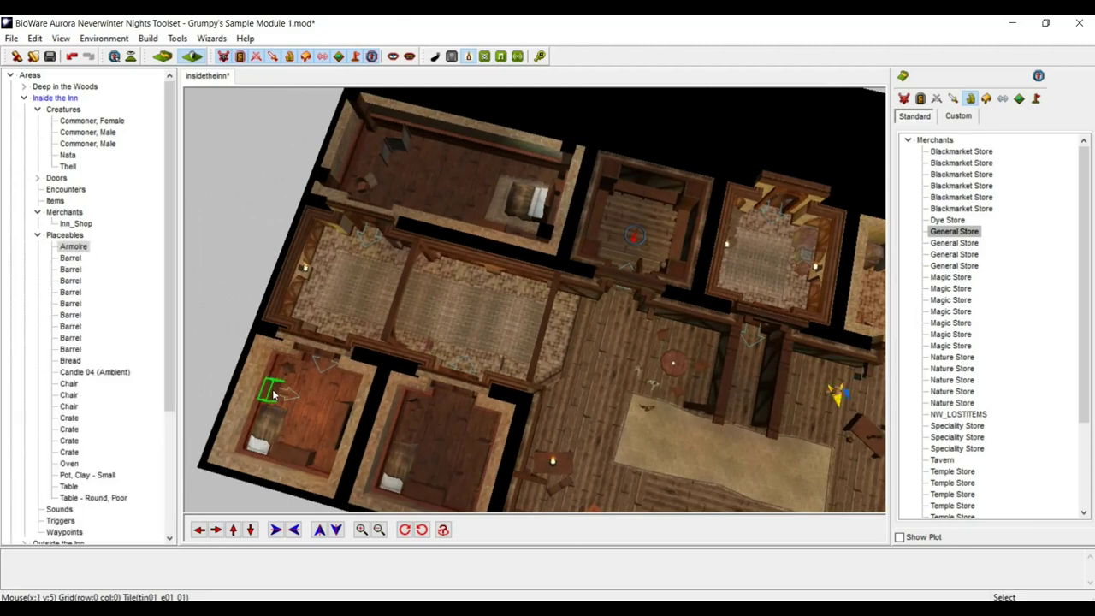
click(419, 430)
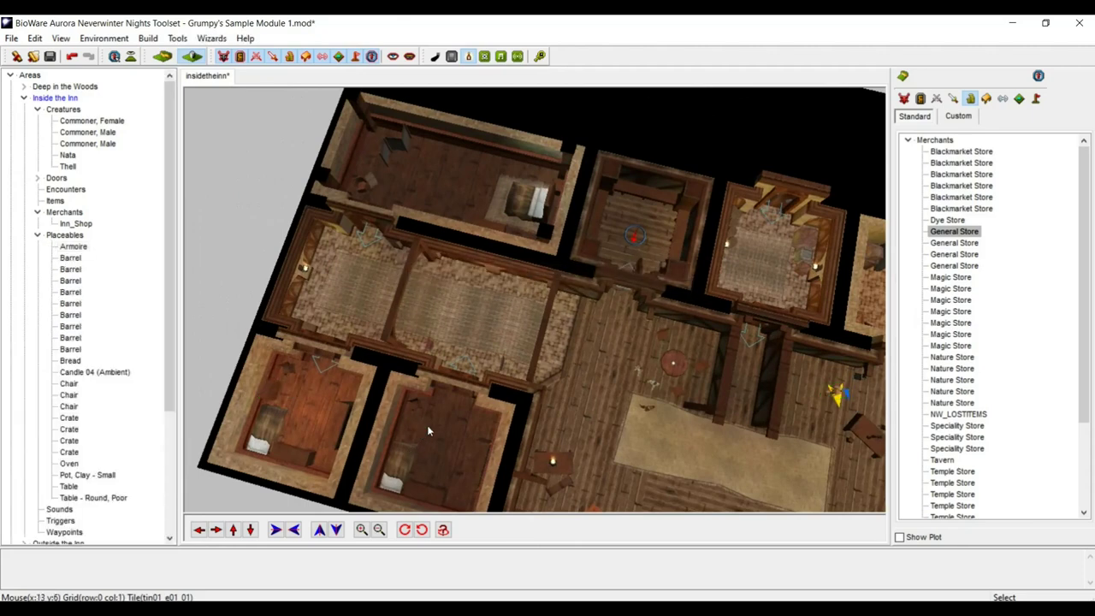
click(421, 426)
middle_drag(470, 437, 428, 275)
scroll(428, 275, up, 5)
middle_drag(398, 220, 354, 355)
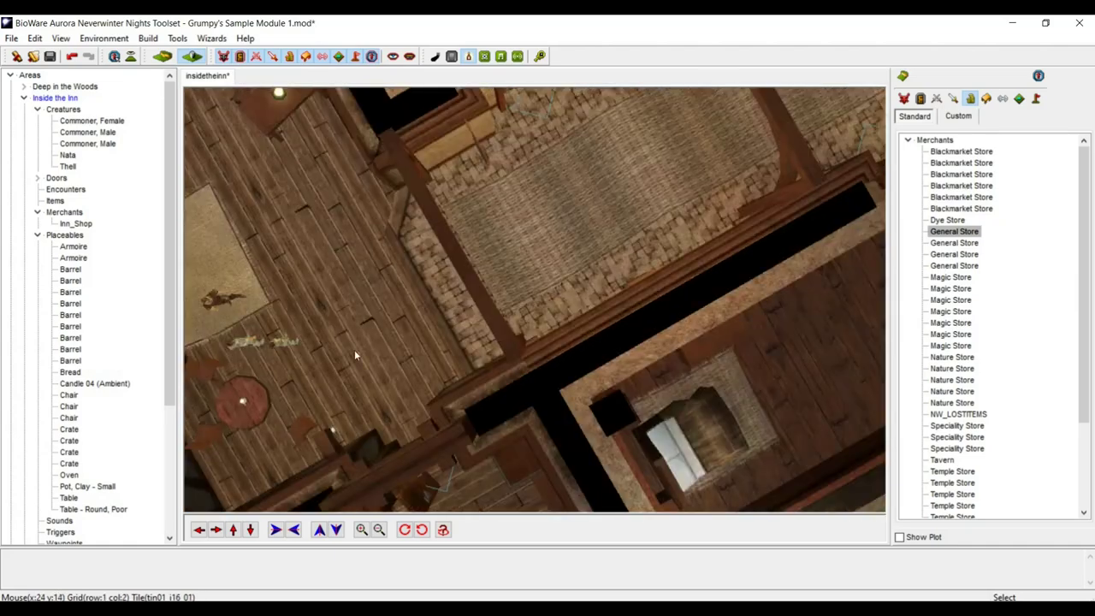
click(232, 530)
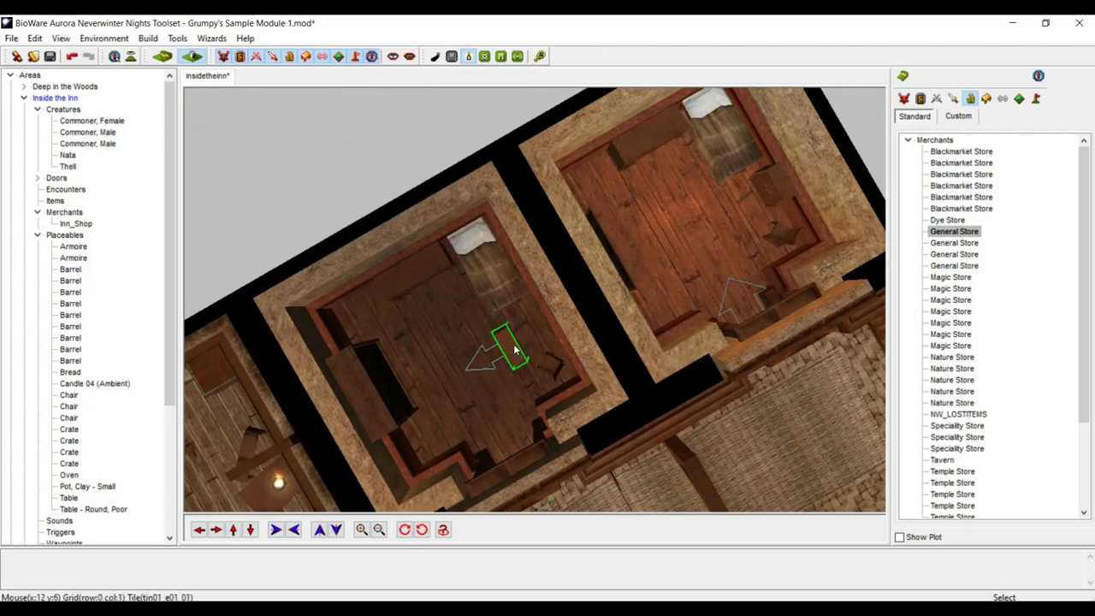
drag(515, 353, 542, 327)
click(462, 345)
- Adjust the camera to a straight top-down view centred on the bedroom
middle_drag(448, 357, 531, 365)
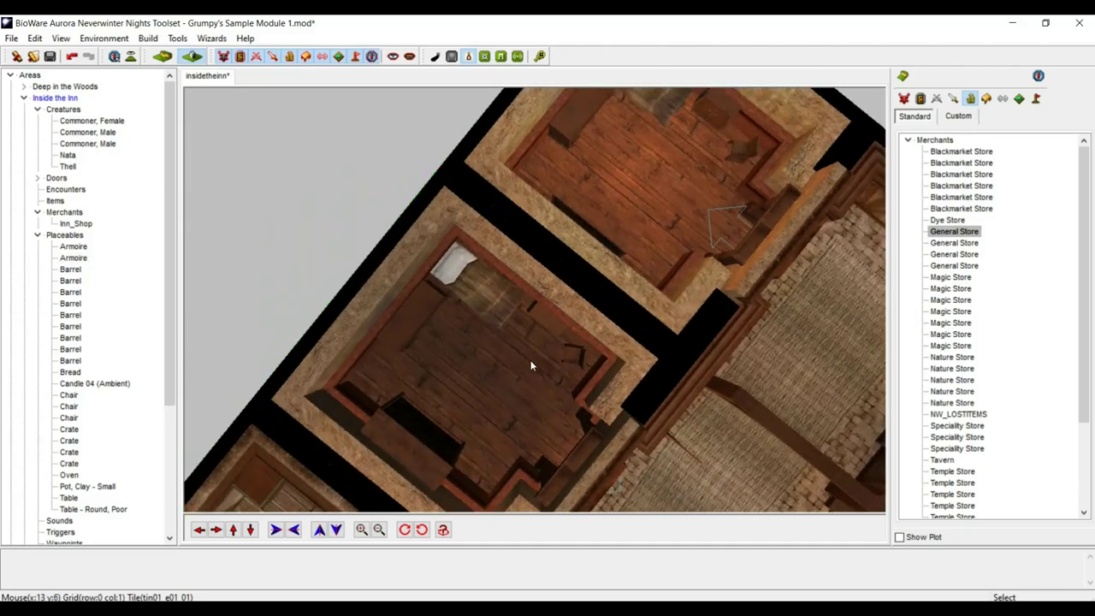
scroll(573, 297, down, 5)
middle_drag(573, 298, 758, 313)
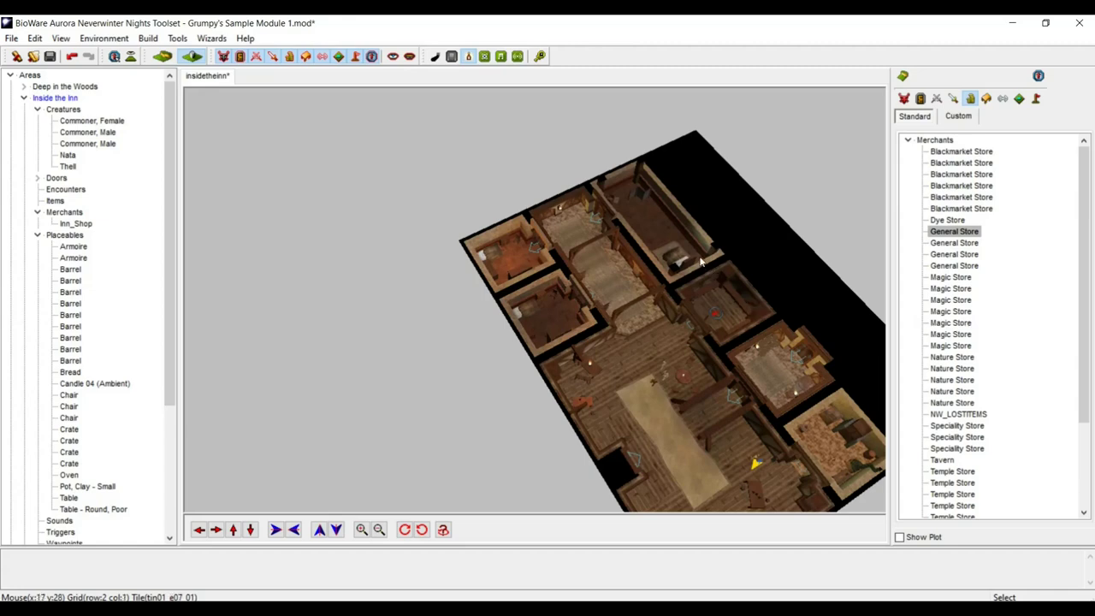
middle_drag(700, 262, 688, 255)
scroll(688, 254, up, 10)
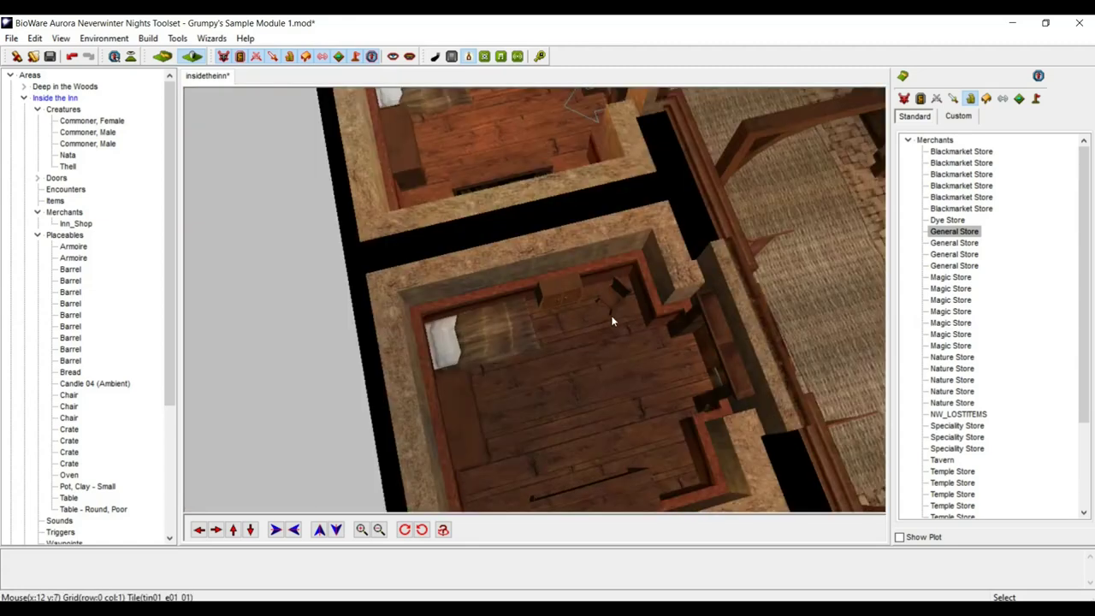
middle_drag(612, 320, 513, 407)
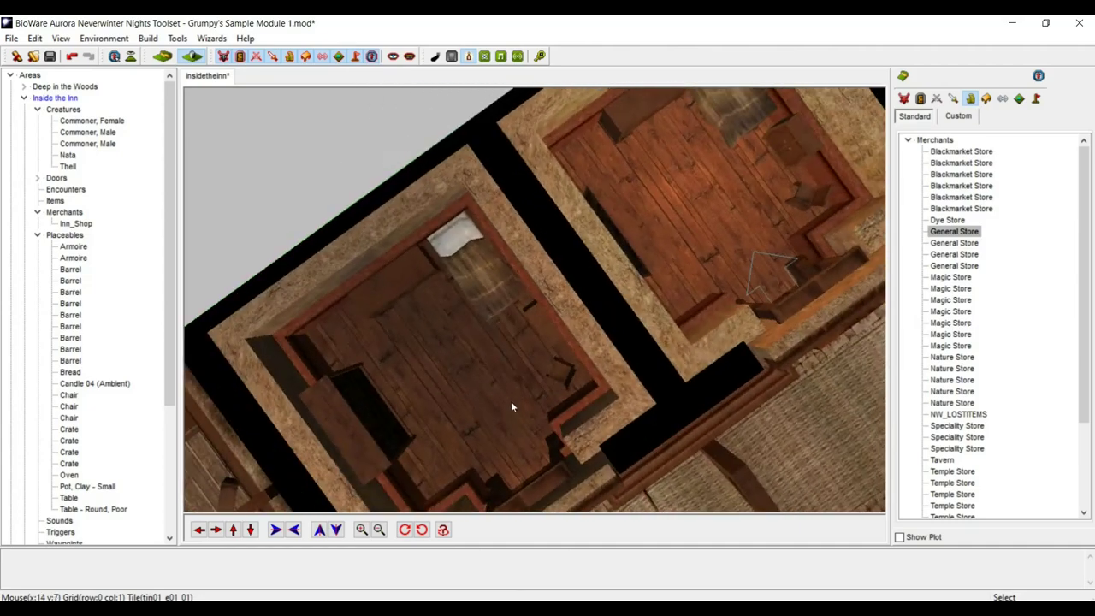
middle_drag(434, 370, 574, 307)
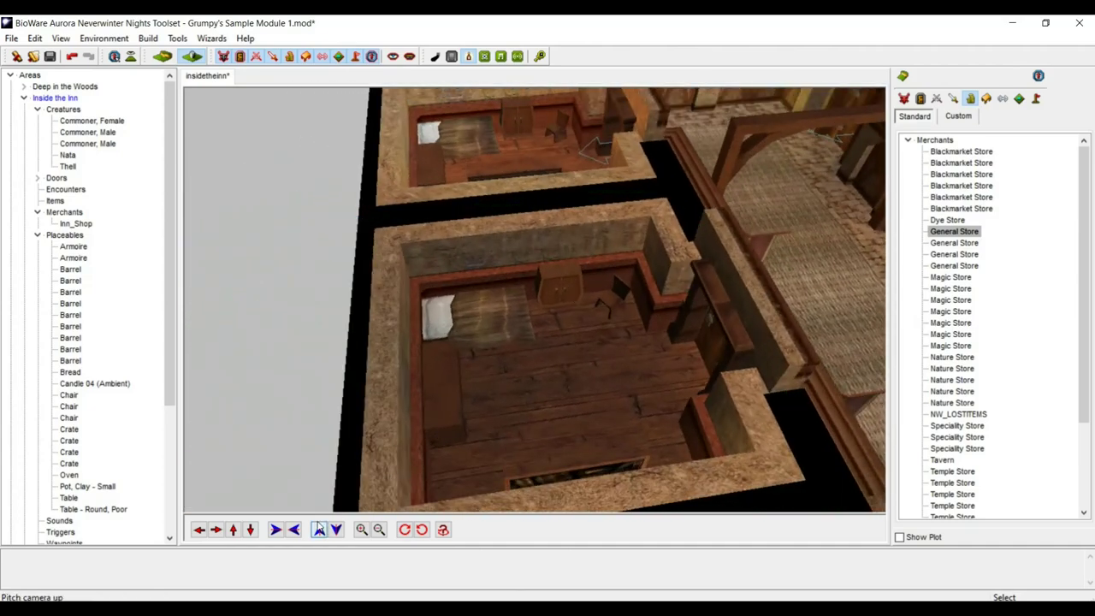
click(216, 529)
click(216, 530)
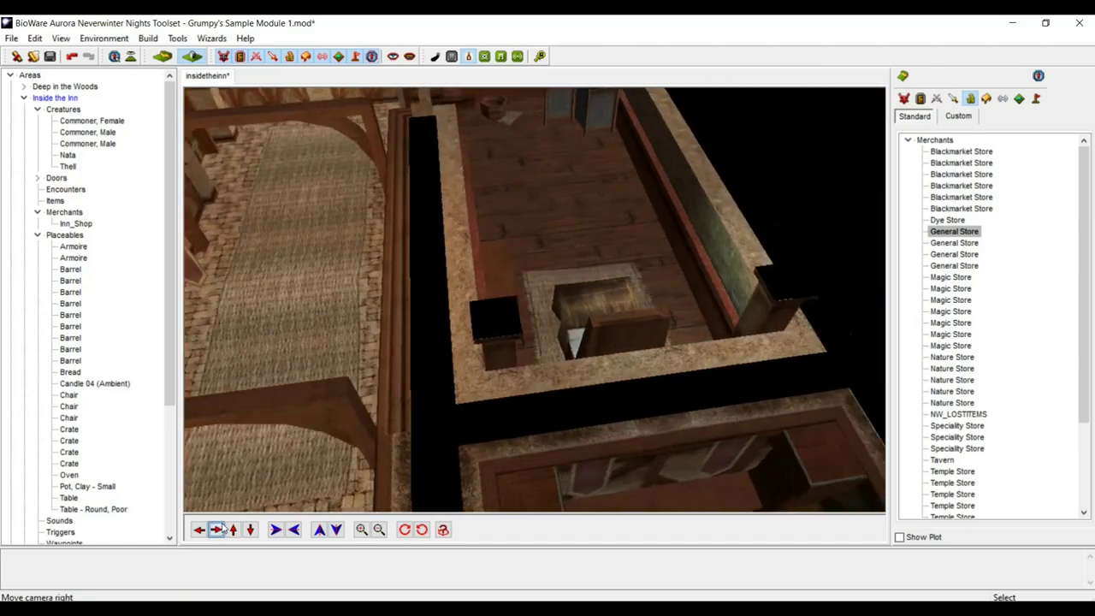
middle_drag(524, 150, 595, 229)
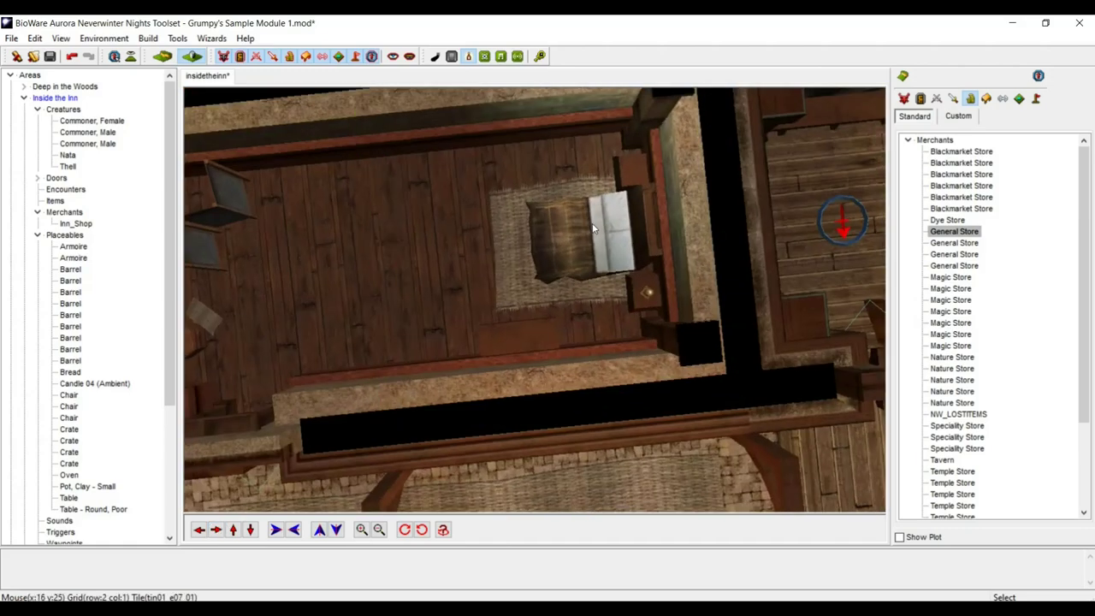
click(198, 530)
middle_drag(513, 159, 504, 164)
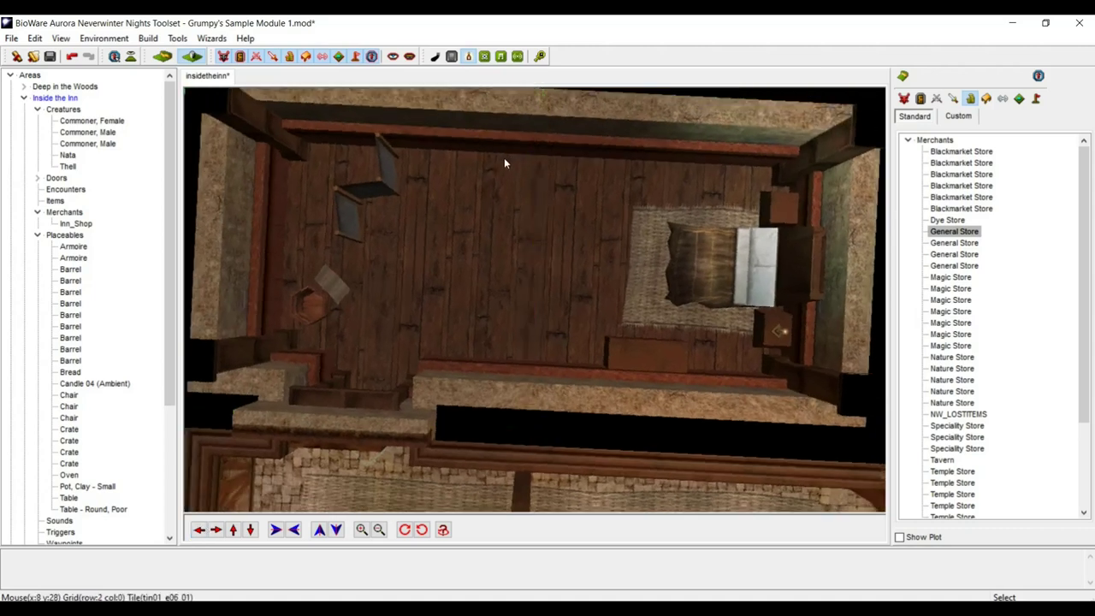
- Place a third armoire, rotate it to face down, and move it toward the north wall
click(482, 196)
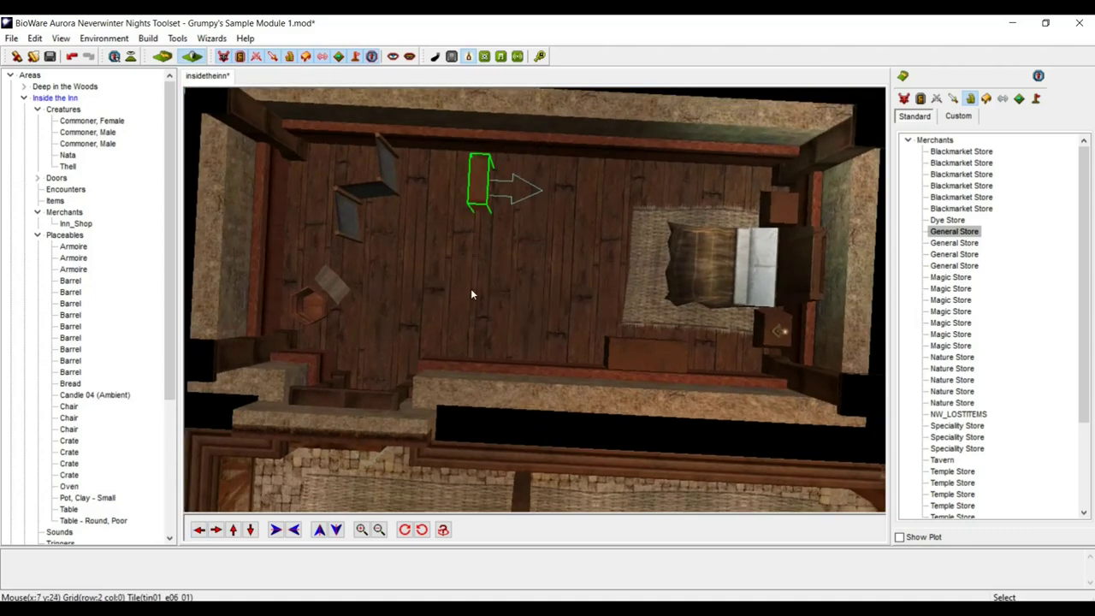
click(422, 529)
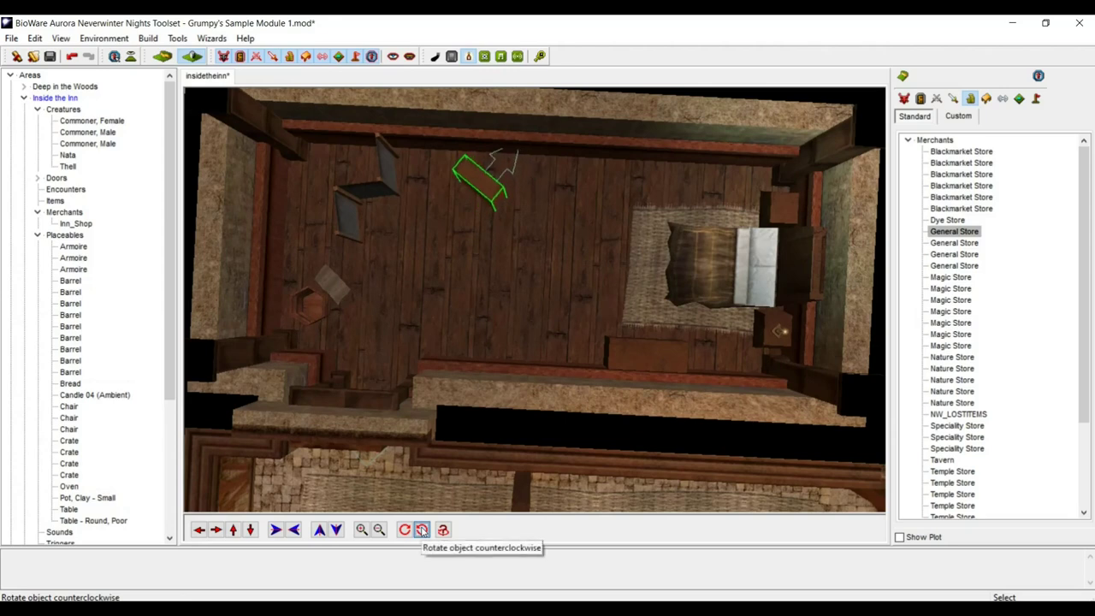
click(422, 530)
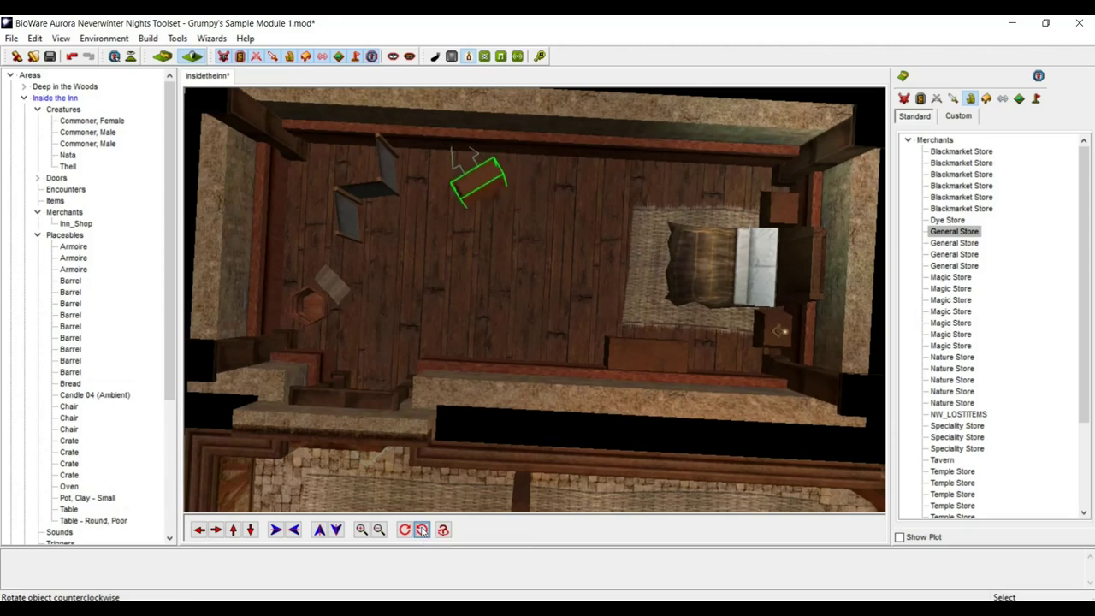
click(422, 530)
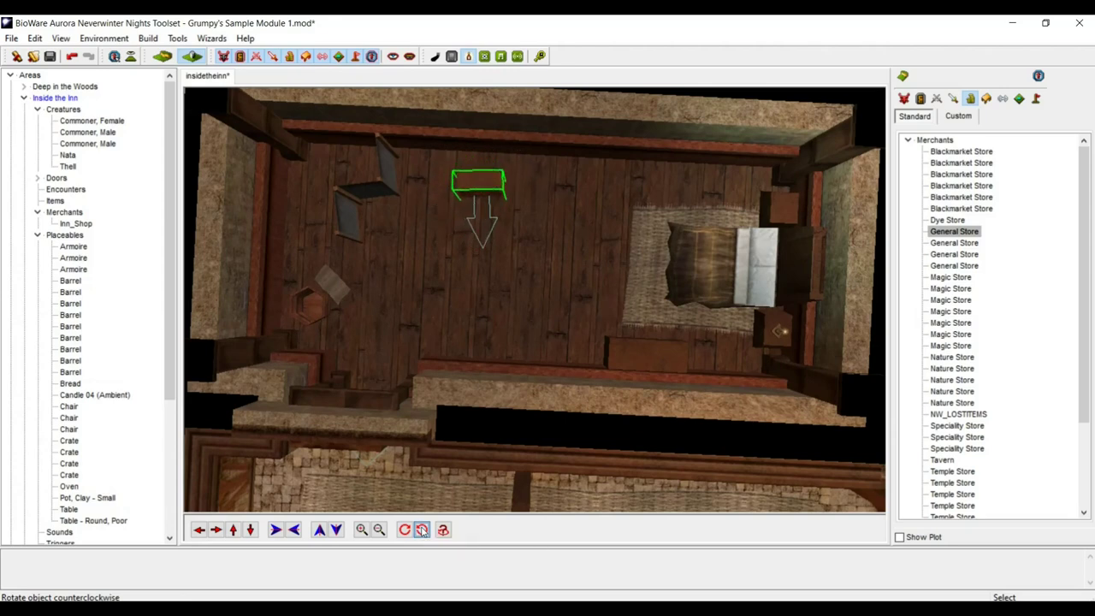
click(422, 530)
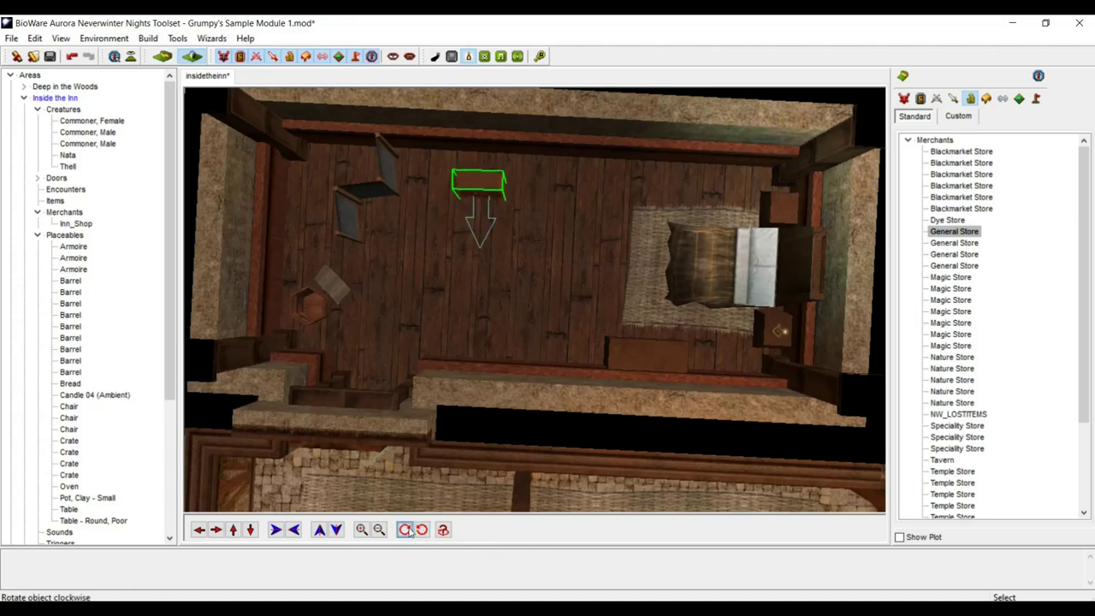
drag(484, 182, 490, 153)
key(ctrl+v)
- Place a fourth armoire, turn it to face left, and push it against the bed's left side
click(504, 294)
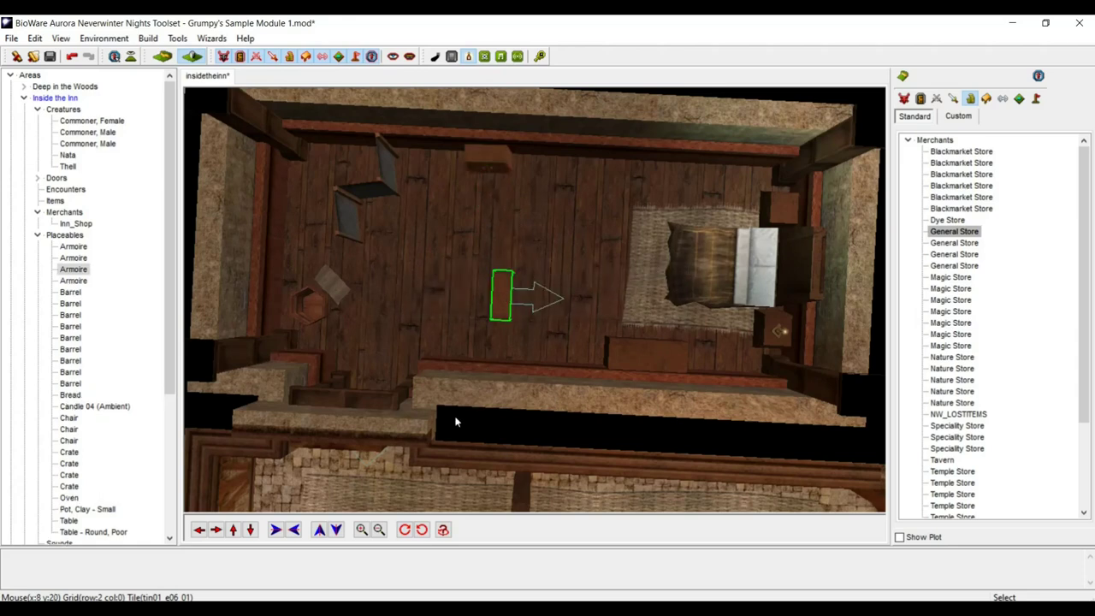
click(507, 304)
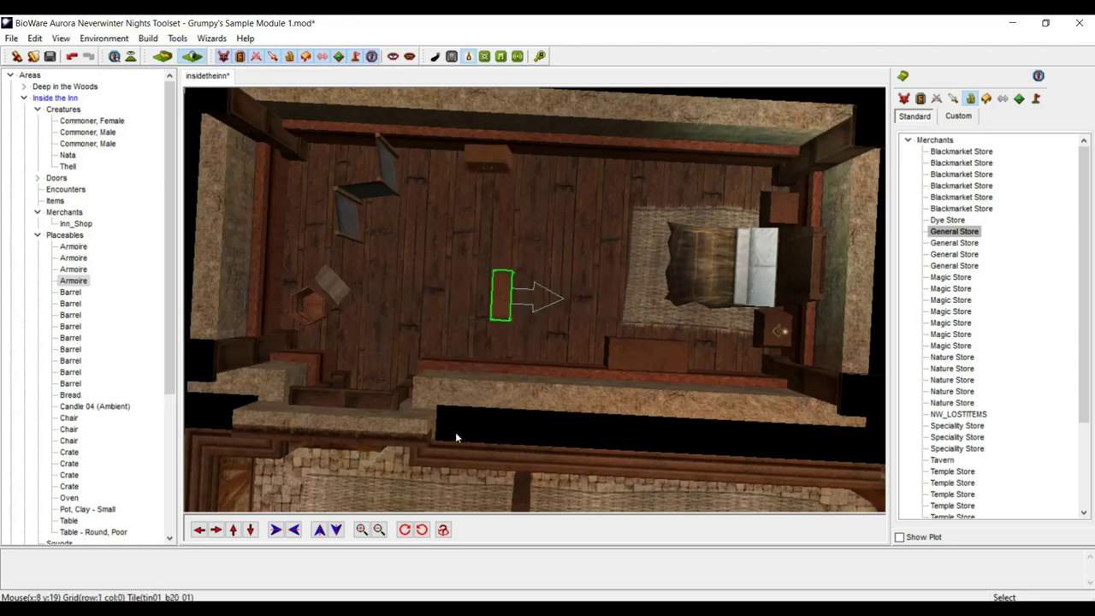
click(422, 529)
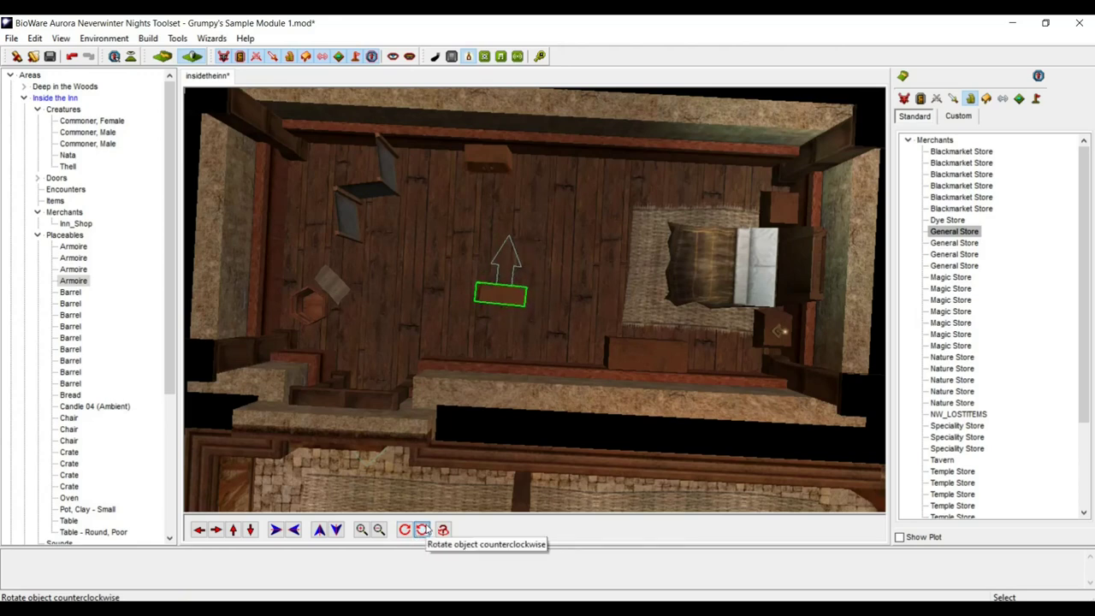
click(423, 529)
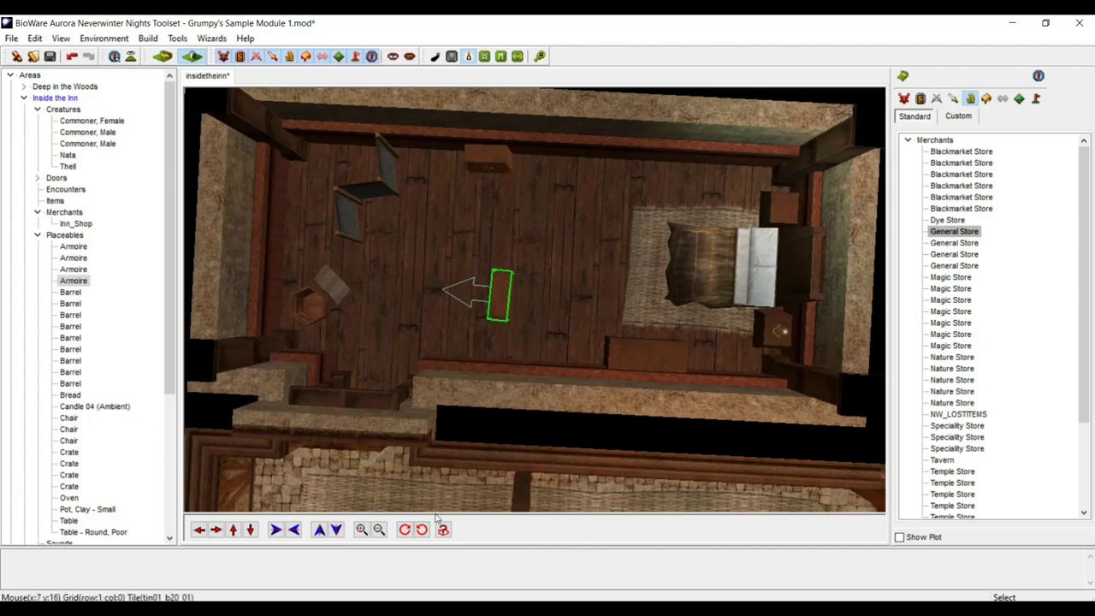
drag(507, 293, 659, 259)
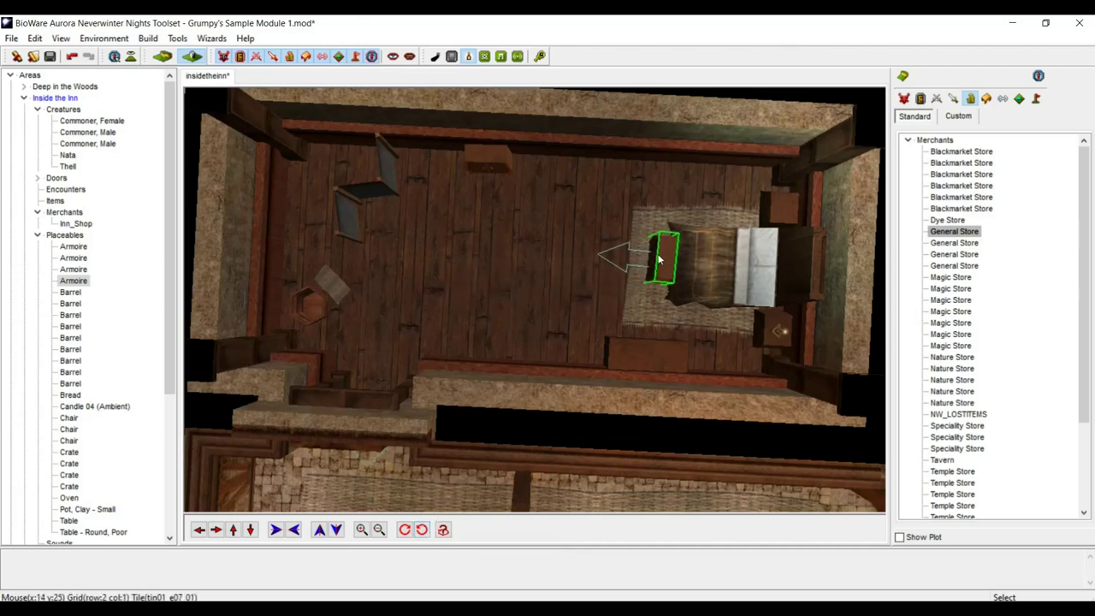
- Open the armoire's properties and rename it Chest
right_click(663, 253)
click(718, 403)
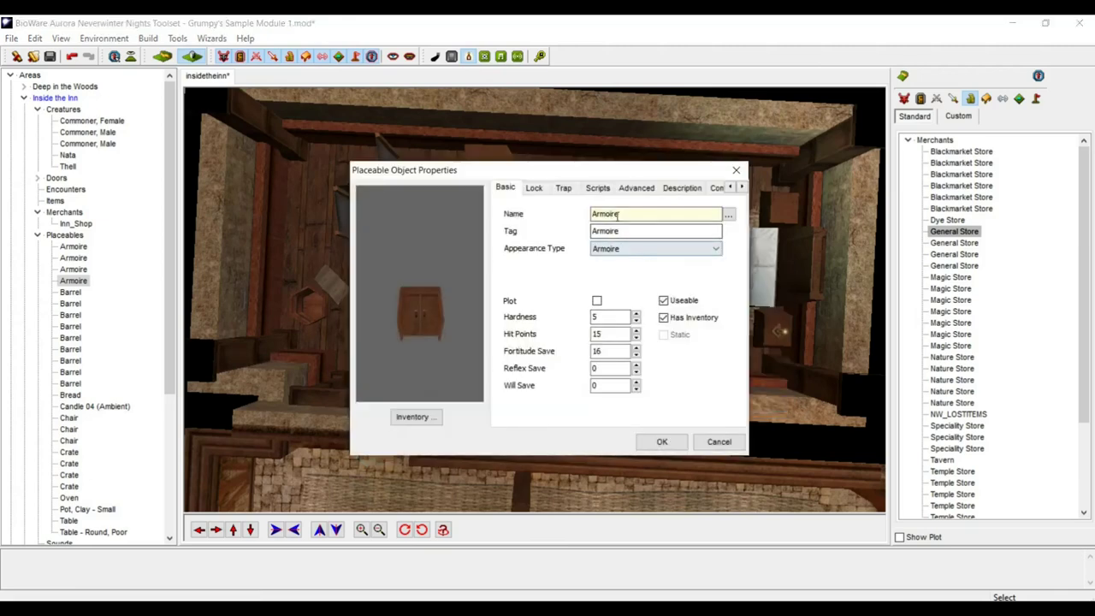
drag(620, 215, 508, 220)
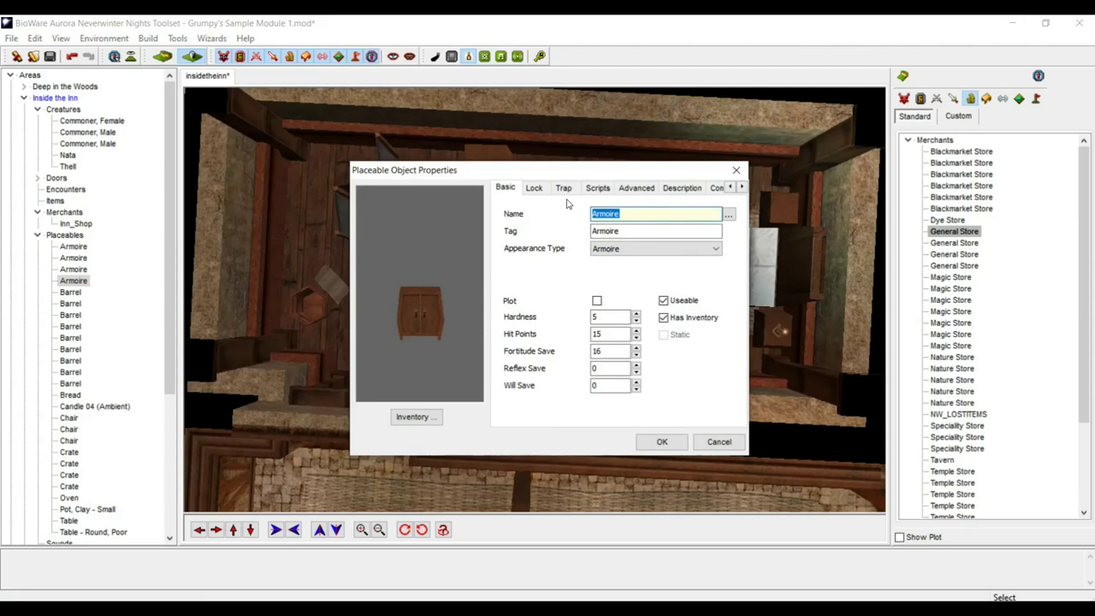
text(Chest)
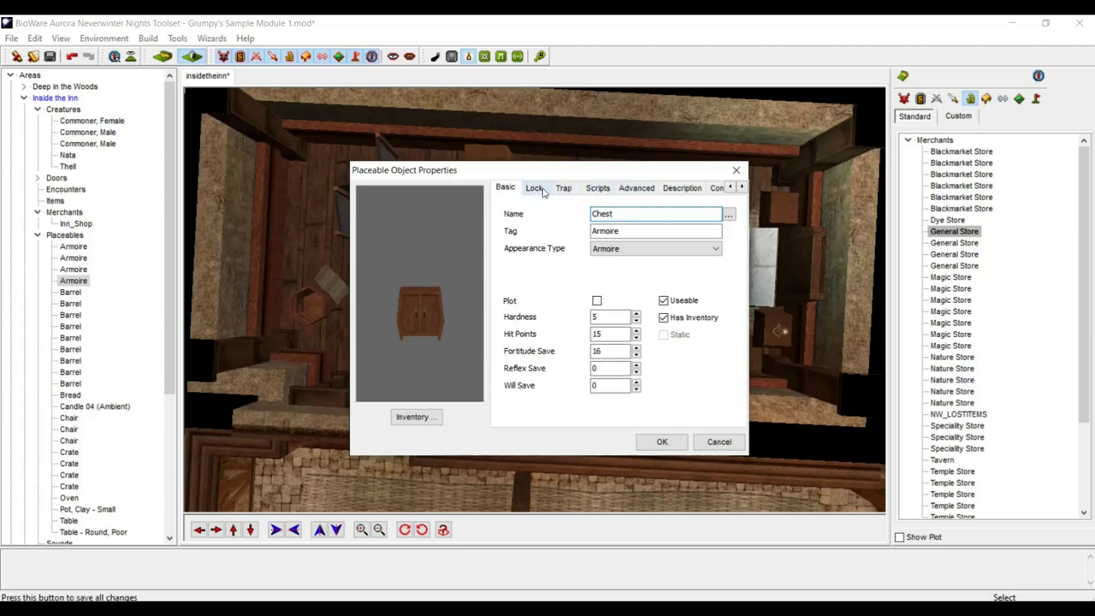
- Set the appearance type to Chest 3 and confirm the changes
click(644, 249)
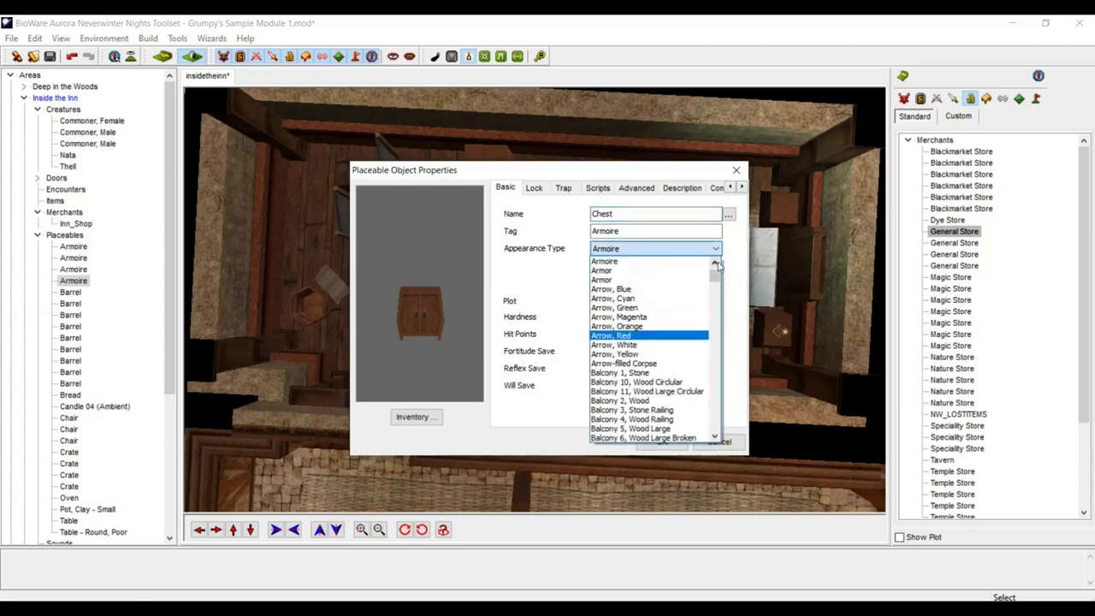
drag(717, 276, 726, 306)
scroll(655, 342, up, 5)
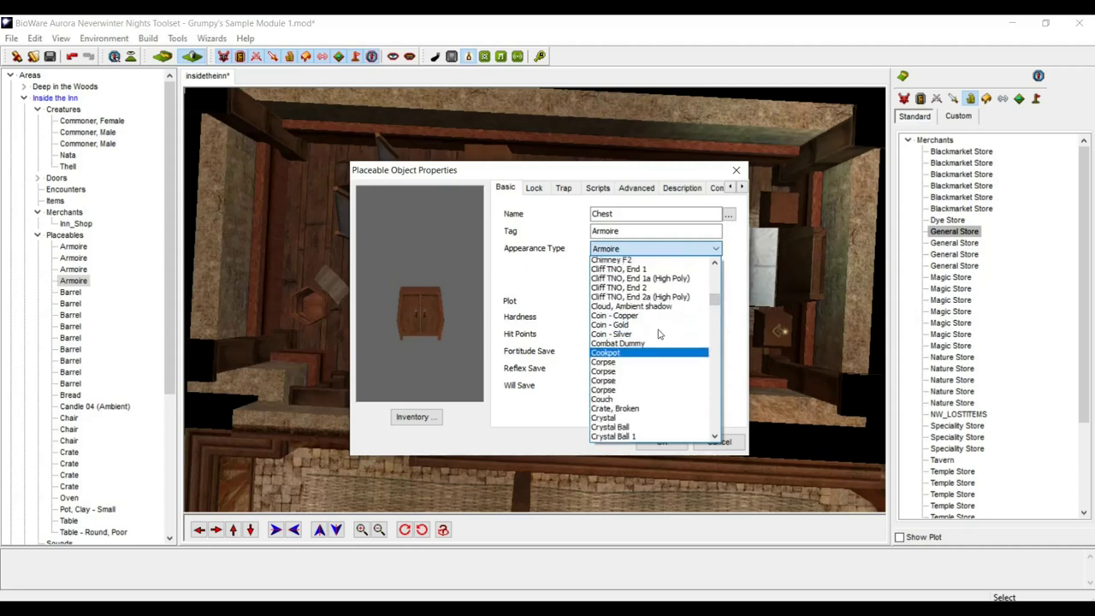
scroll(659, 332, up, 4)
scroll(654, 335, down, 2)
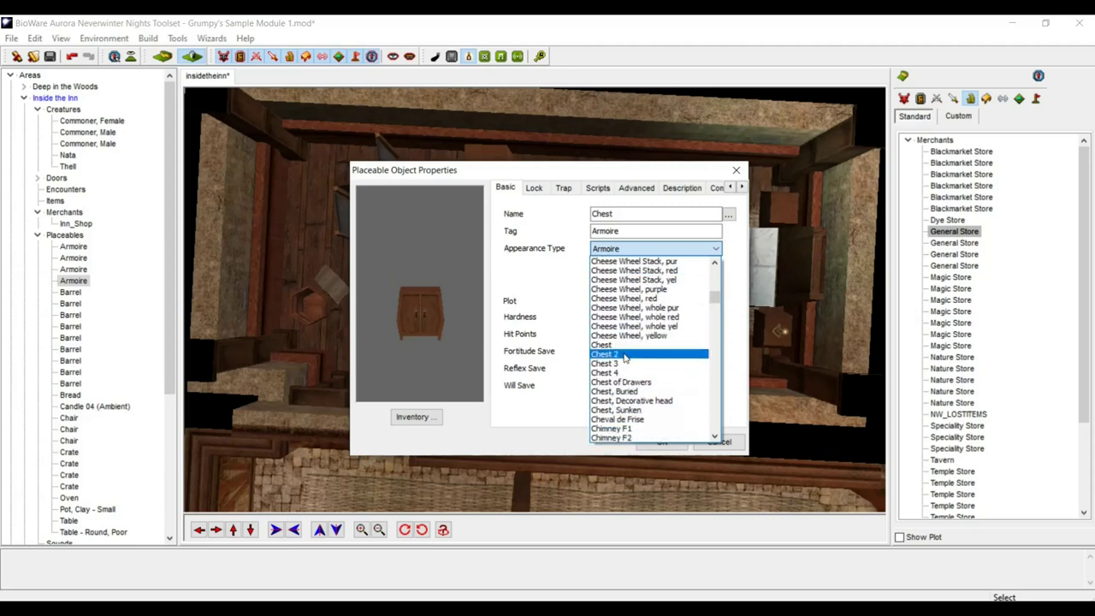
click(625, 354)
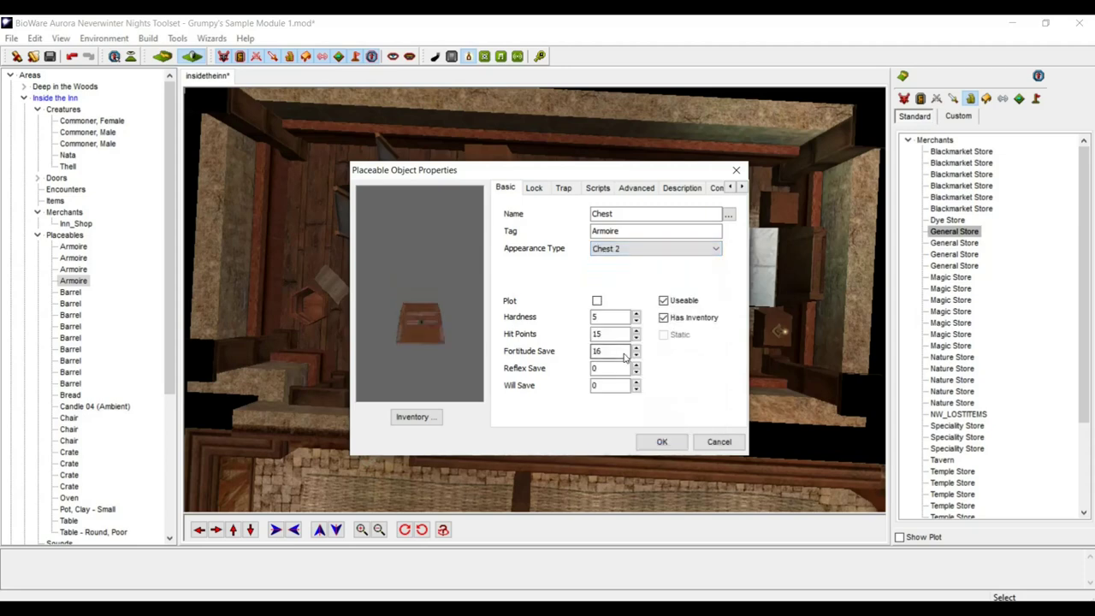
click(633, 246)
click(631, 272)
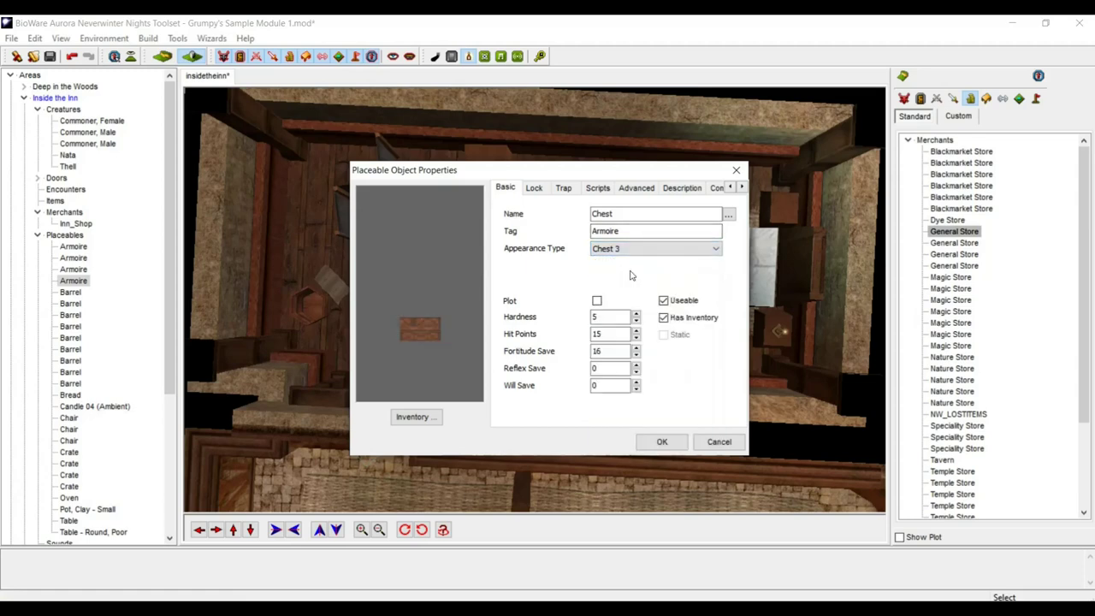
click(662, 441)
scroll(636, 340, up, 5)
- Save the module with the new chest in the inn
middle_drag(650, 331, 680, 311)
scroll(680, 304, down, 5)
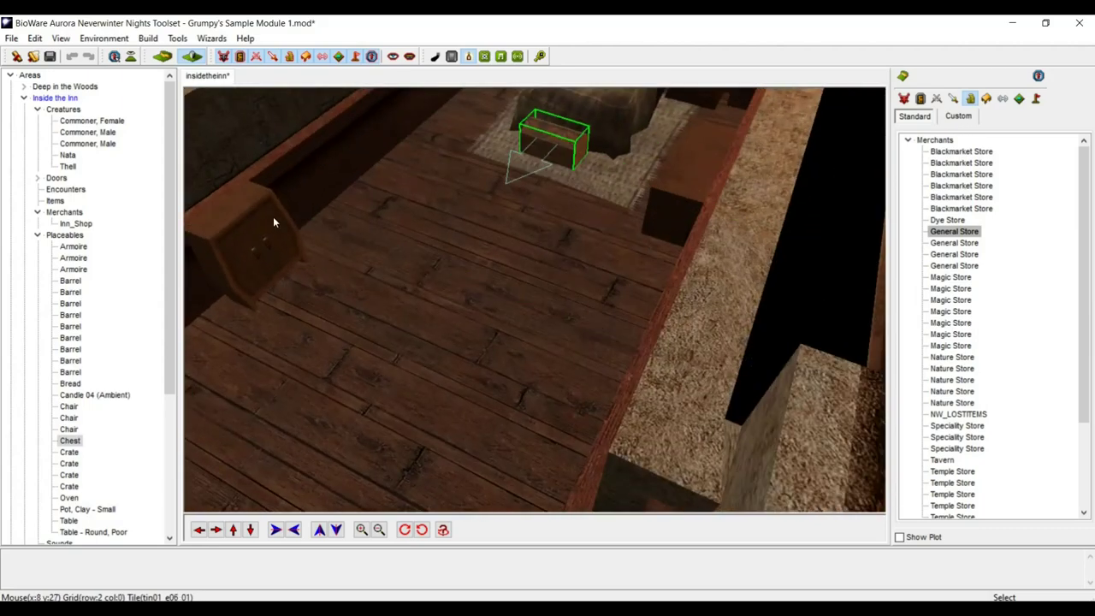
middle_drag(272, 217, 372, 232)
scroll(373, 232, down, 5)
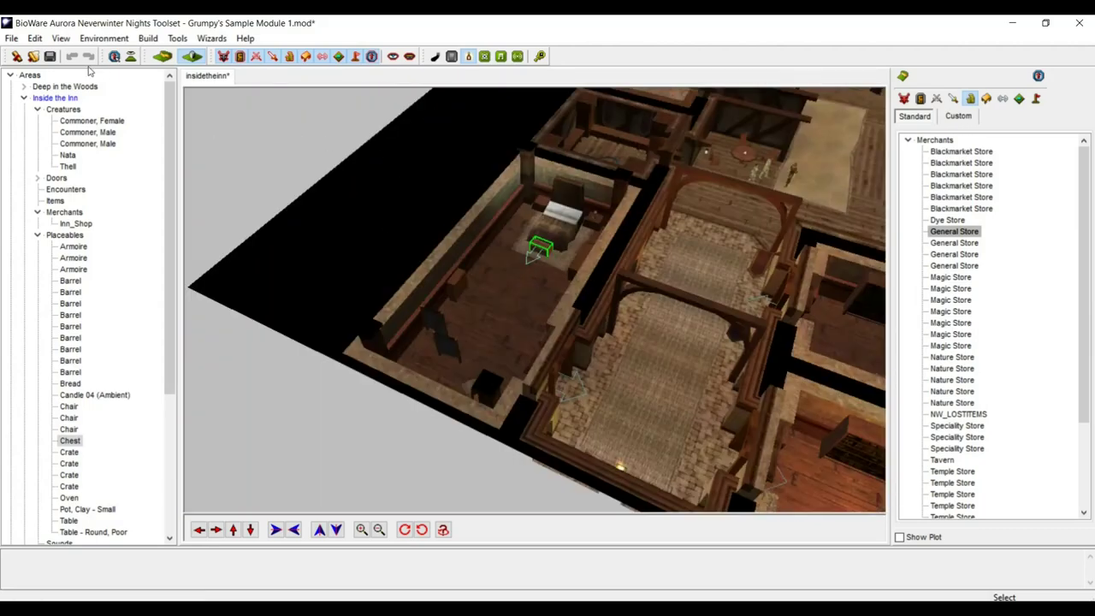
click(49, 57)
scroll(616, 377, down, 5)
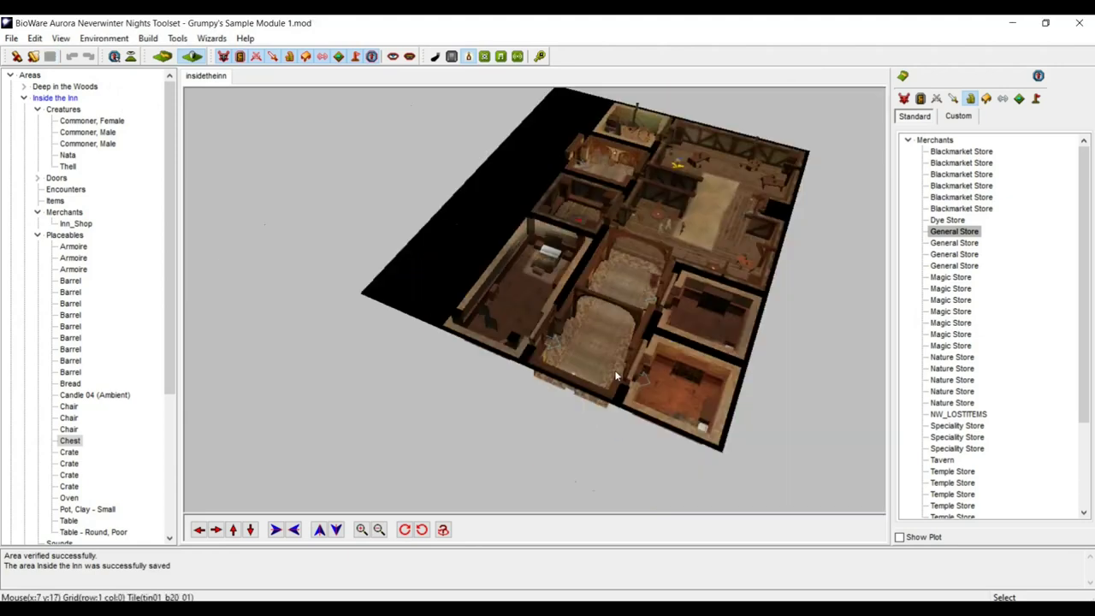
- Collapse Inside the Inn and Conversations in the tree, then open The Western Road area
middle_drag(630, 353, 589, 366)
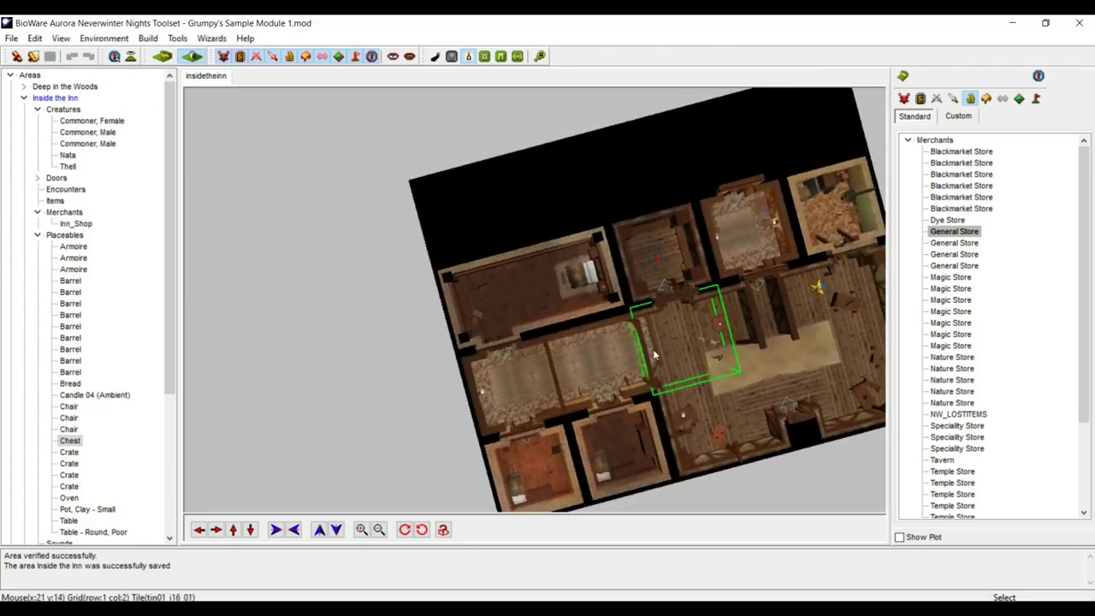
scroll(620, 339, up, 3)
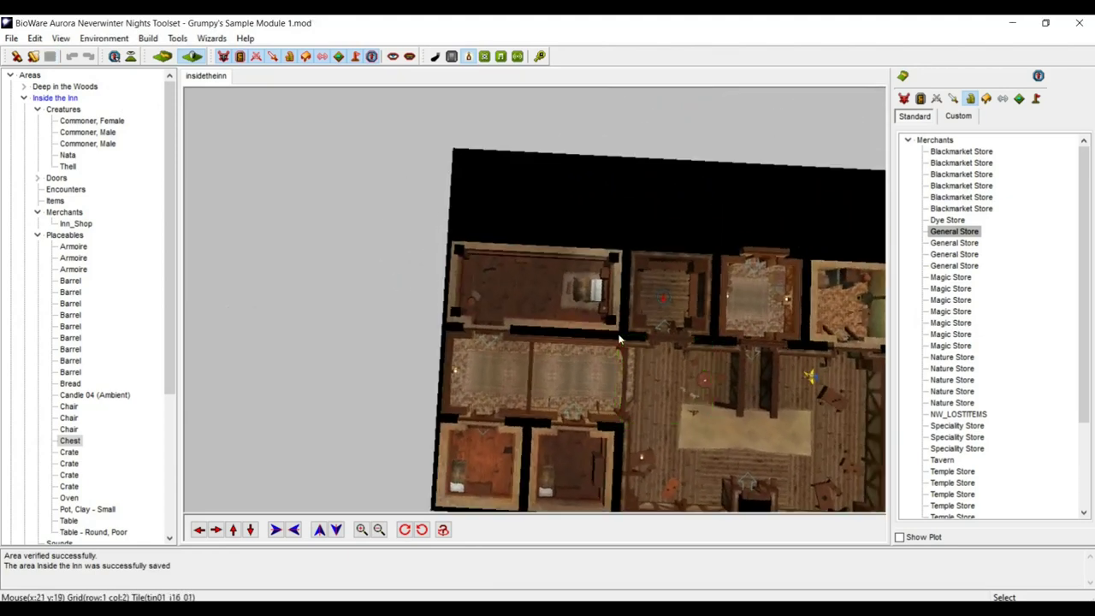
click(23, 98)
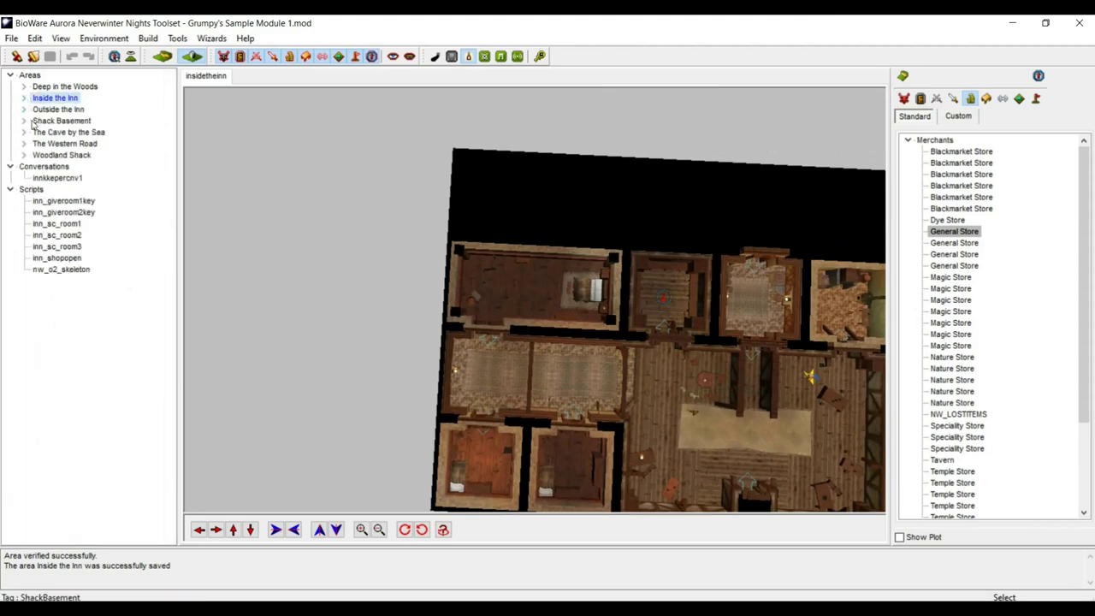
click(14, 168)
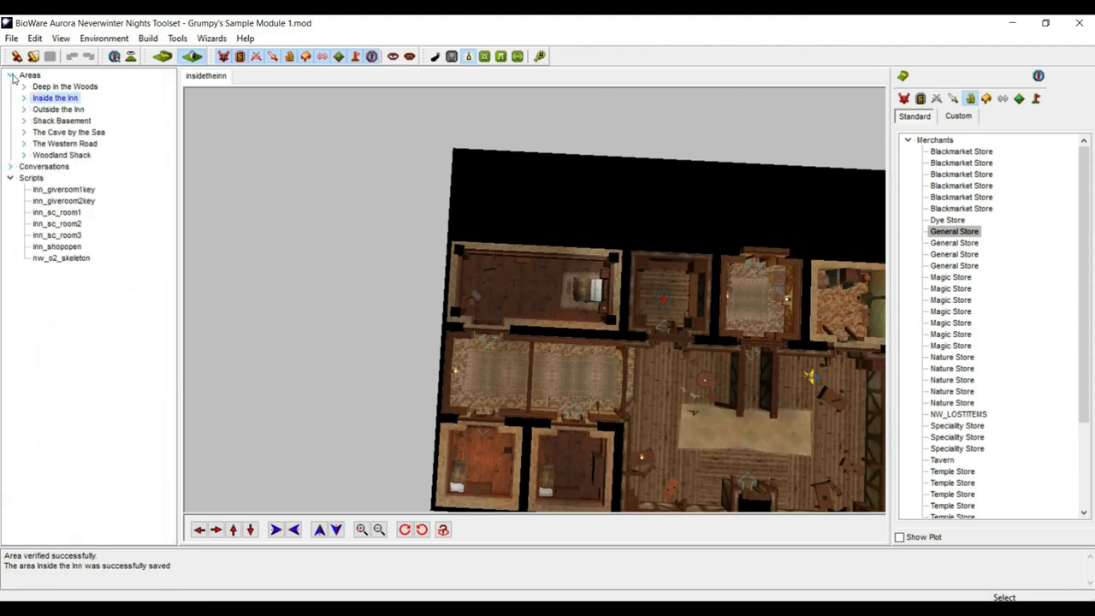
double_click(53, 144)
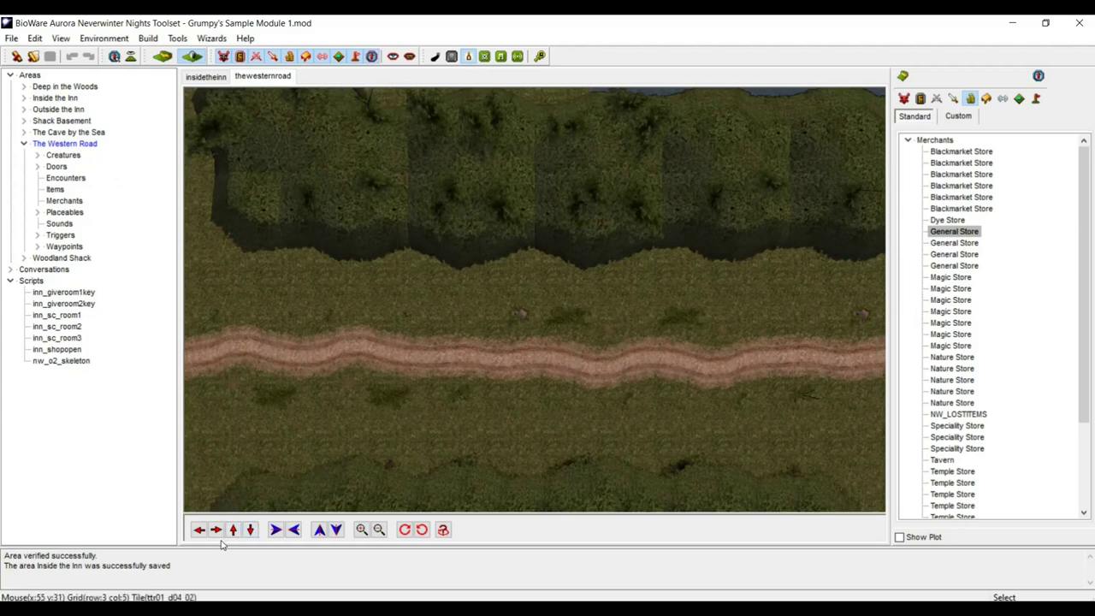
click(198, 529)
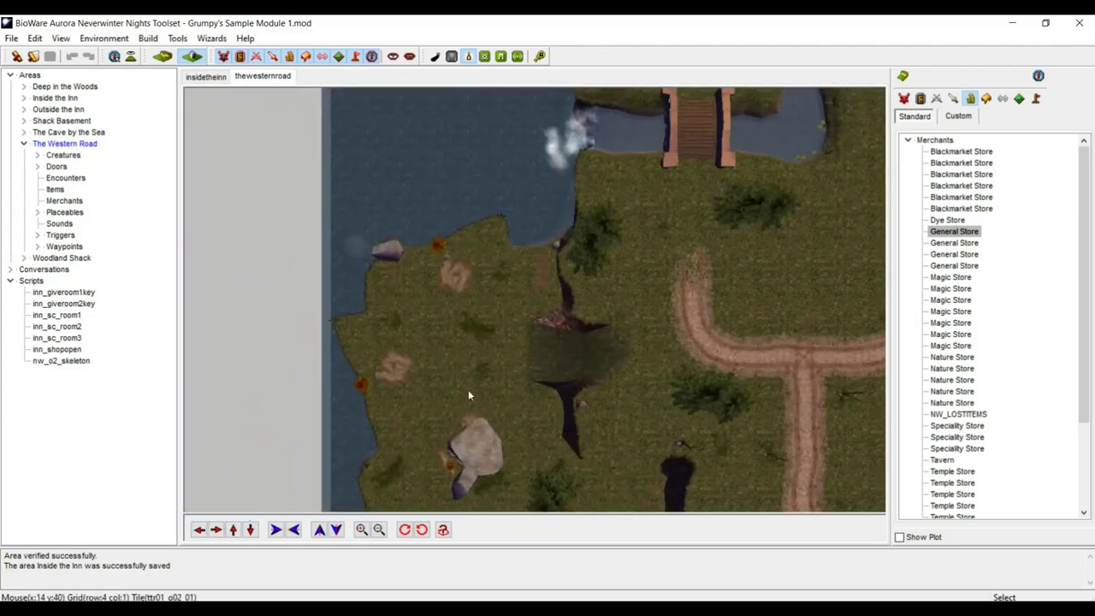
- Place a Nature > Waterfall Small sound on the falls beside the bridge
click(250, 530)
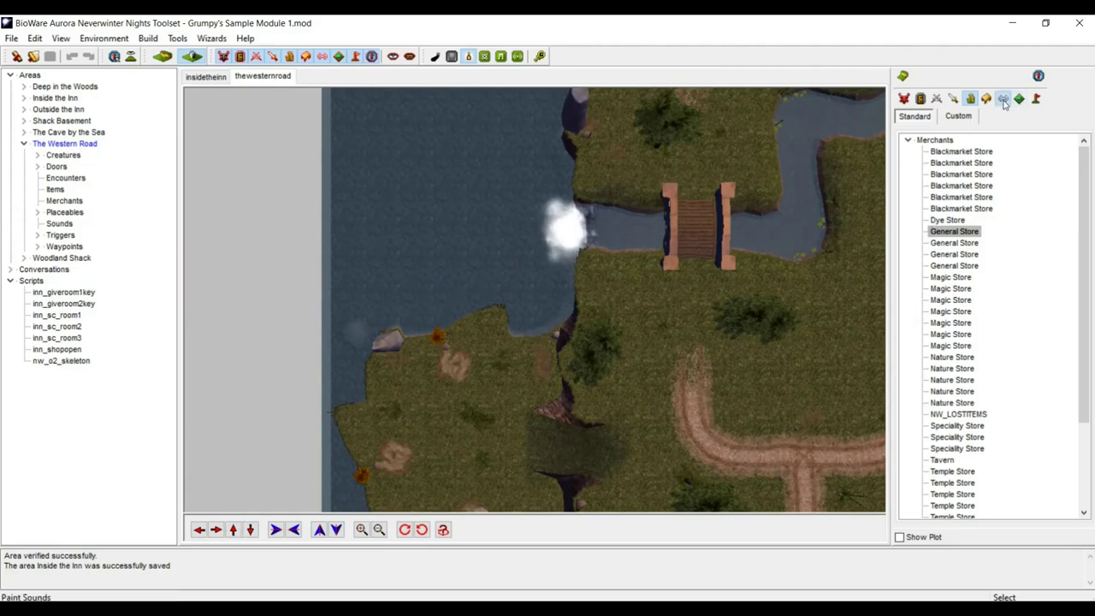
click(1003, 98)
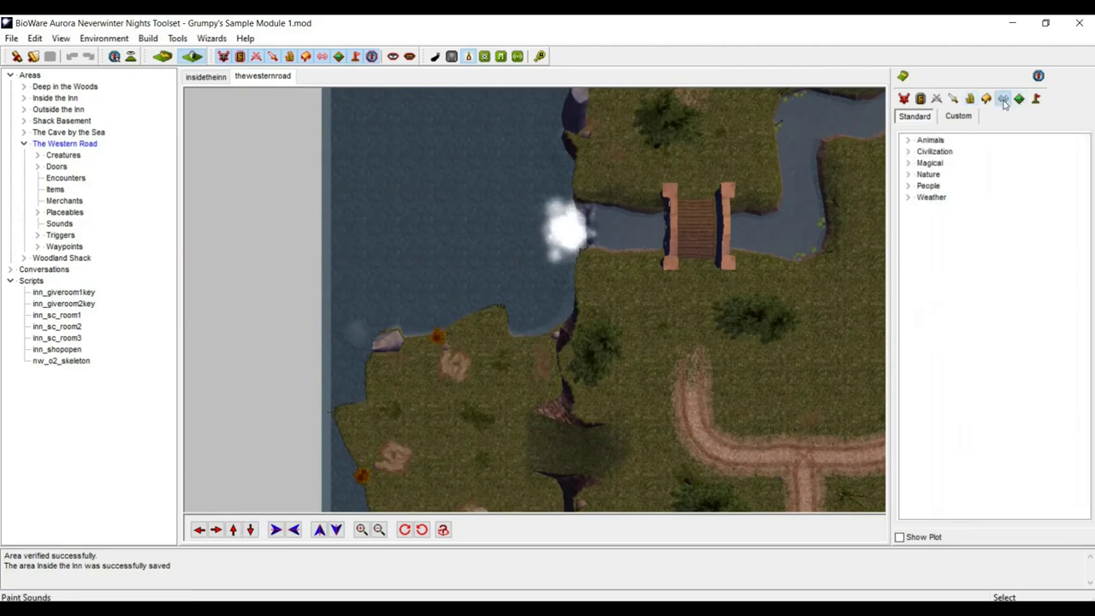
click(908, 173)
drag(1085, 236, 1080, 387)
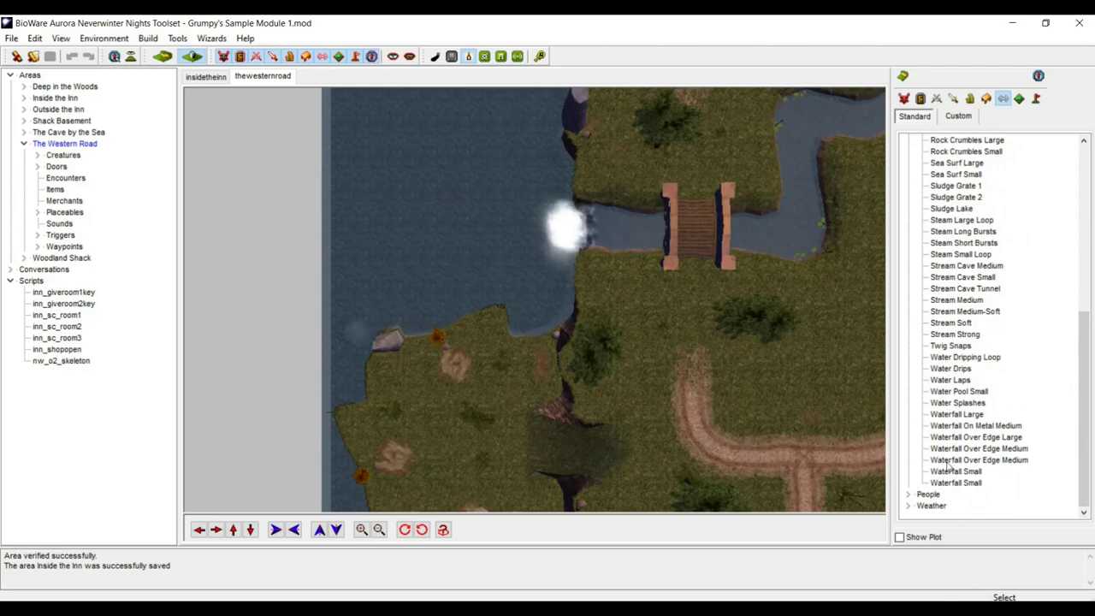
click(948, 462)
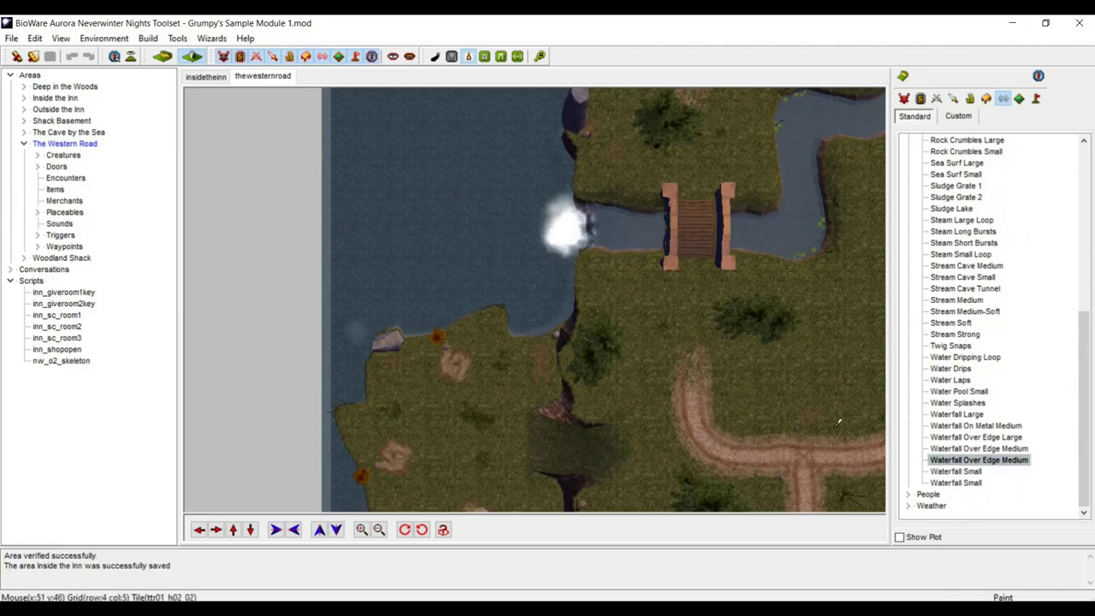
click(956, 472)
click(600, 222)
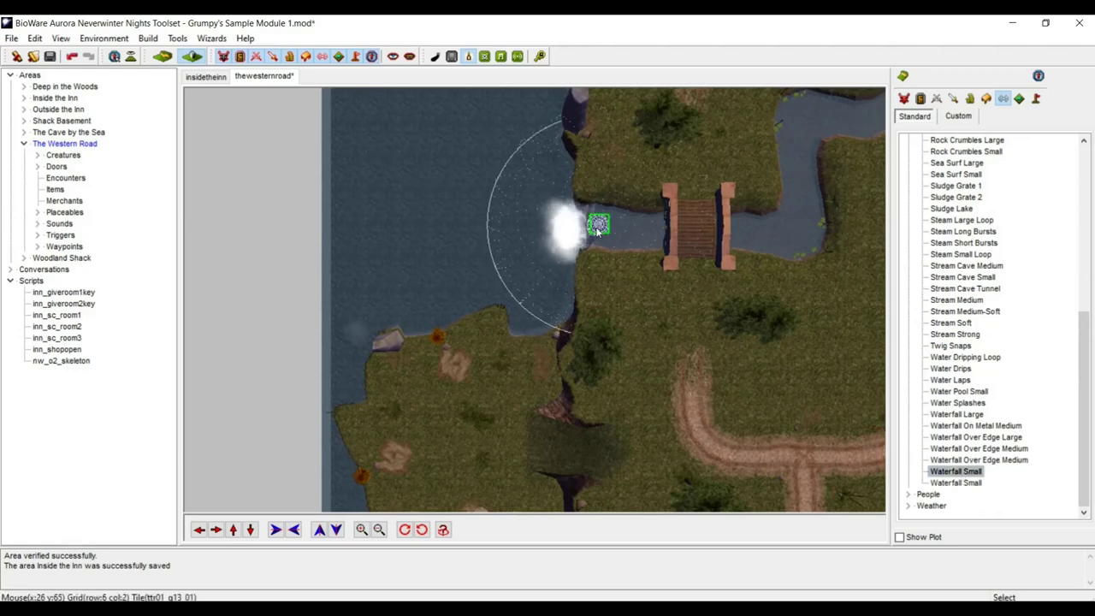
- Orbit and move the camera around the bridge to check the placed waterfall sound
scroll(615, 270, up, 5)
middle_drag(697, 293, 719, 275)
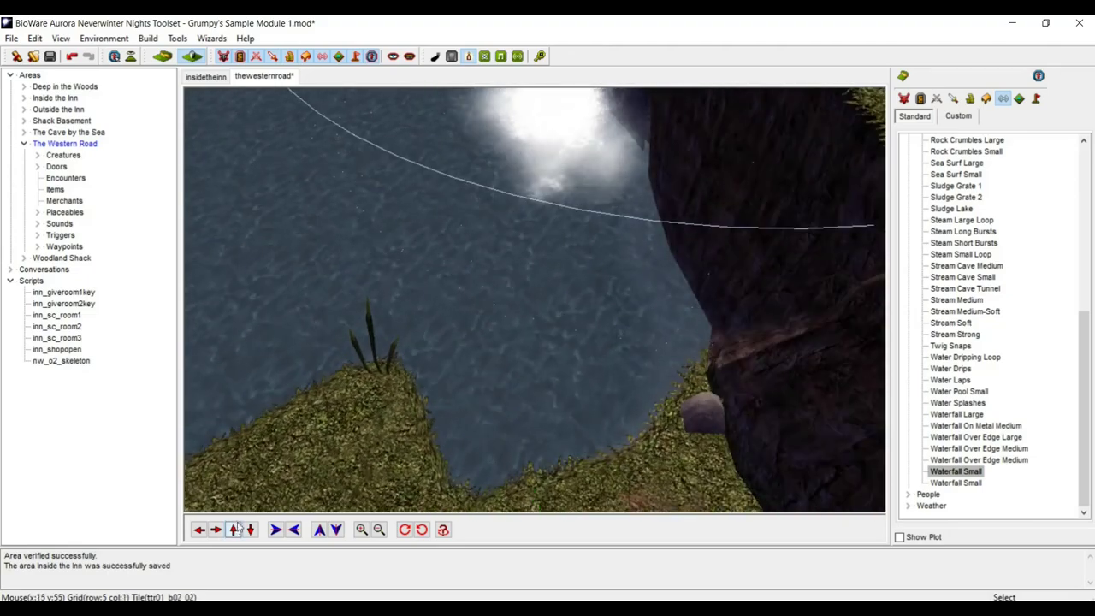
click(232, 530)
click(233, 530)
click(233, 530)
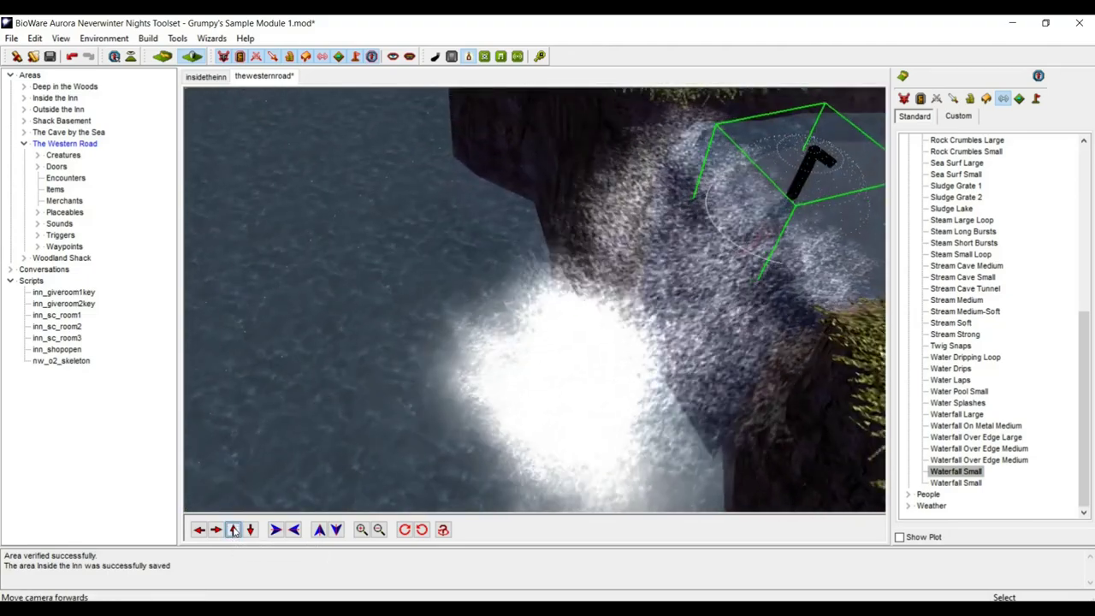
click(232, 530)
click(249, 529)
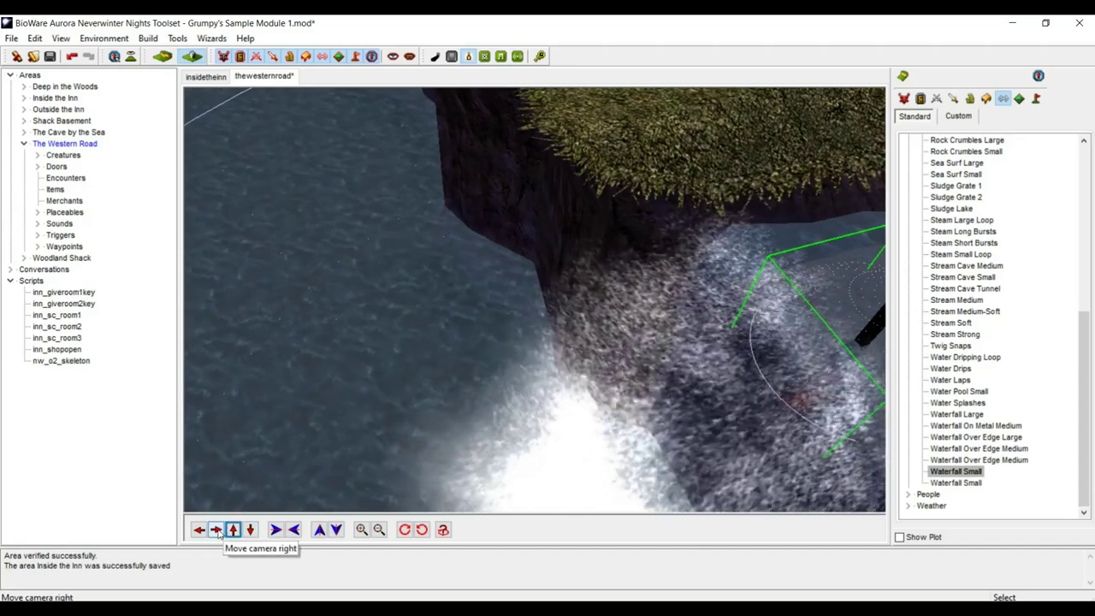
click(215, 529)
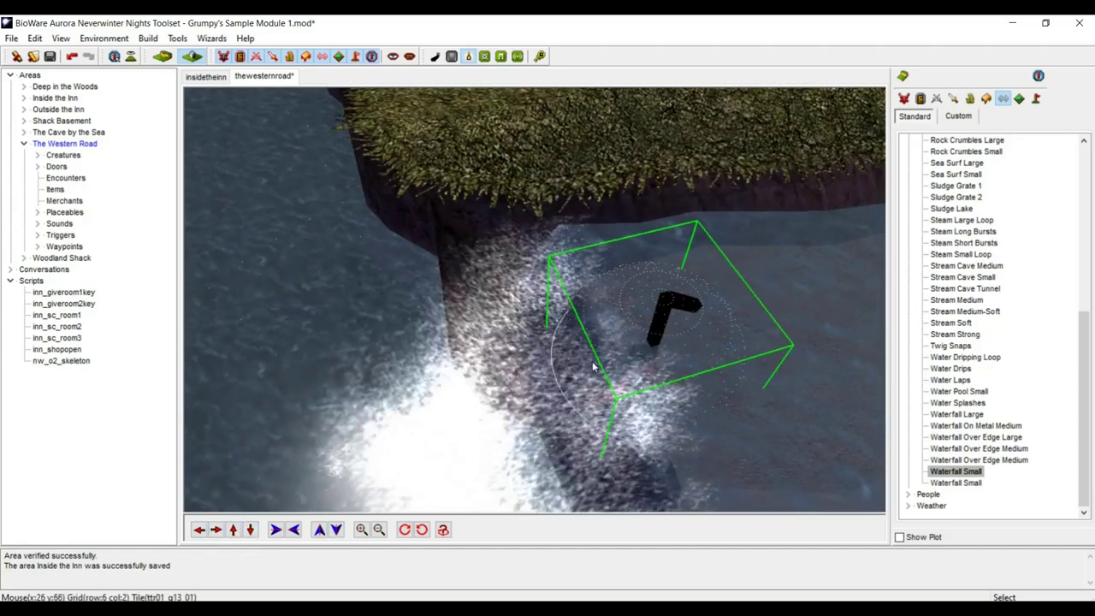
scroll(738, 340, down, 5)
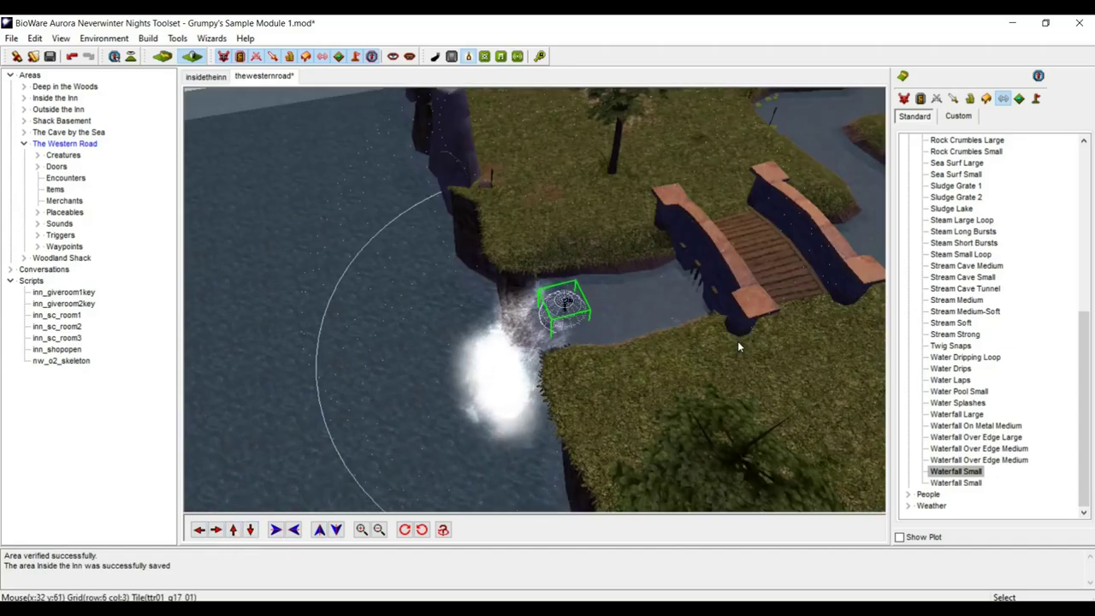
scroll(738, 340, down, 5)
middle_drag(733, 341, 752, 354)
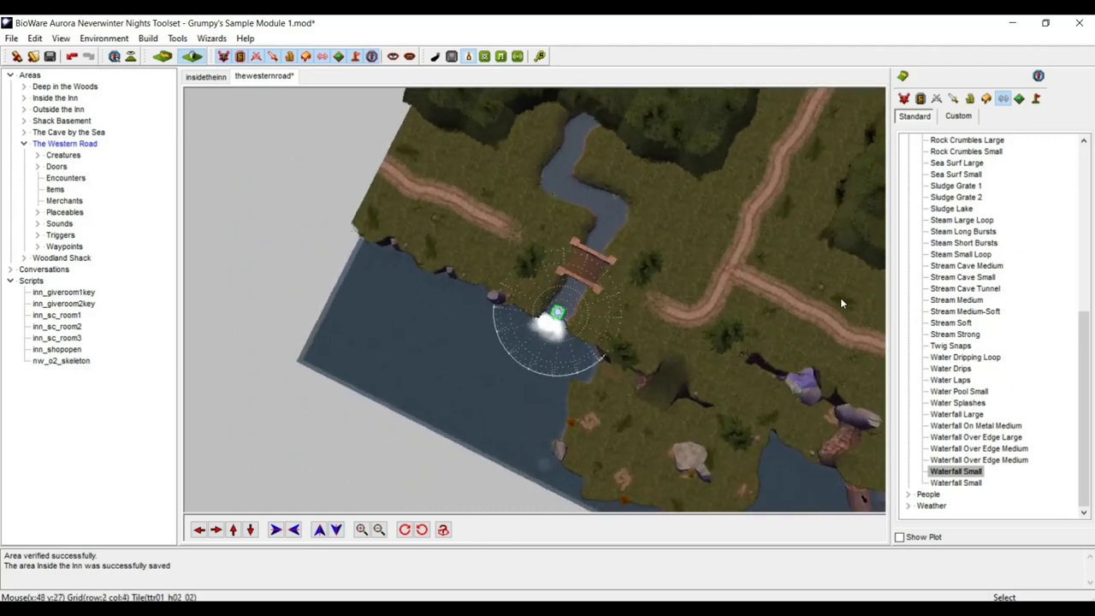
middle_drag(841, 298, 840, 298)
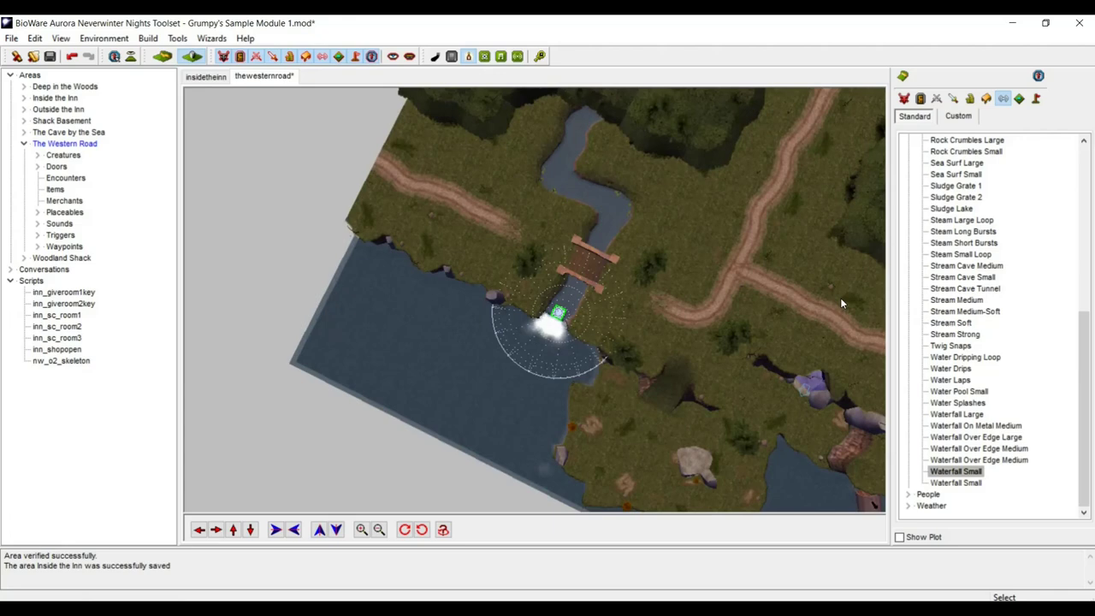
click(232, 530)
middle_drag(637, 362, 620, 335)
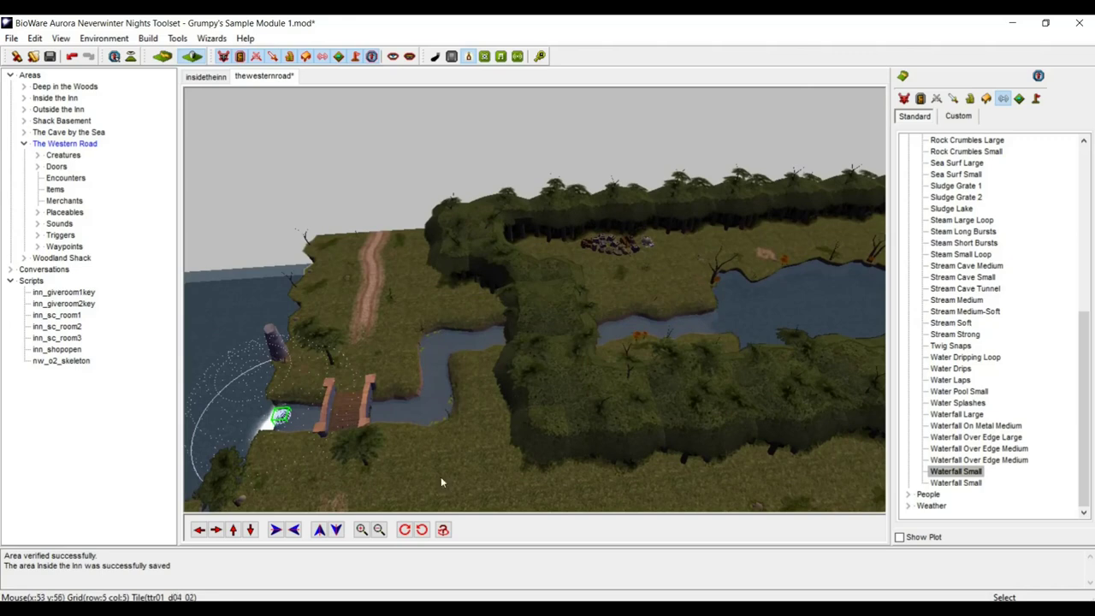
click(216, 529)
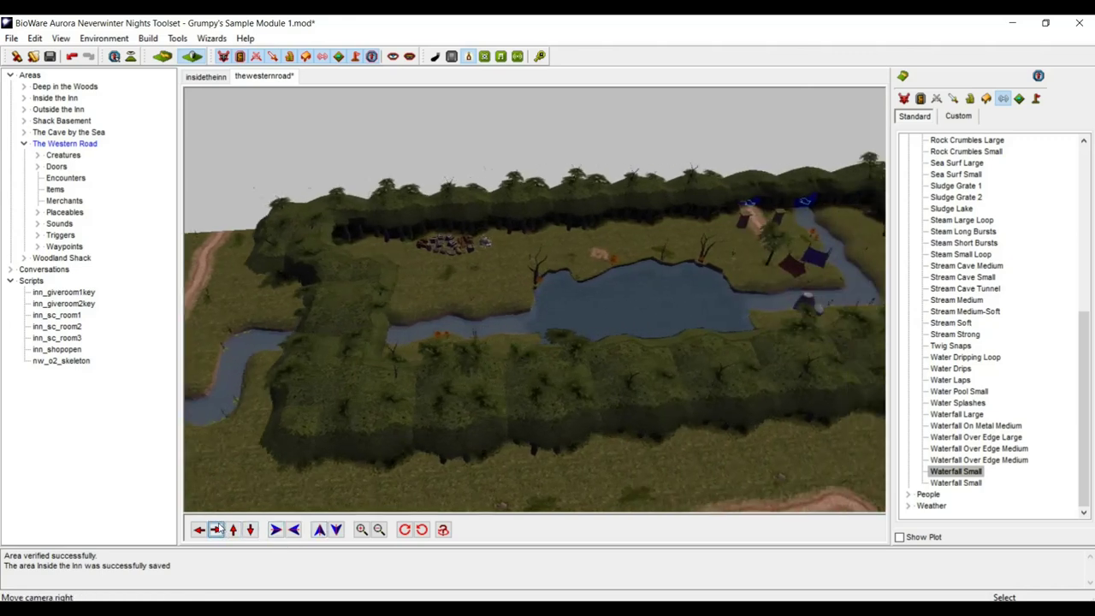
click(217, 530)
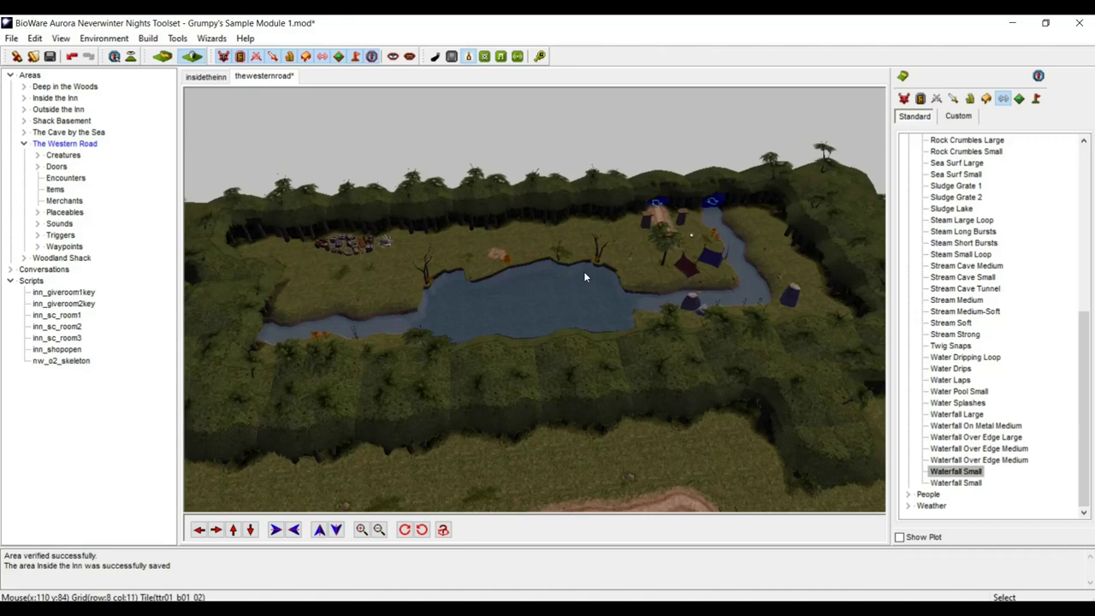
scroll(584, 271, down, 5)
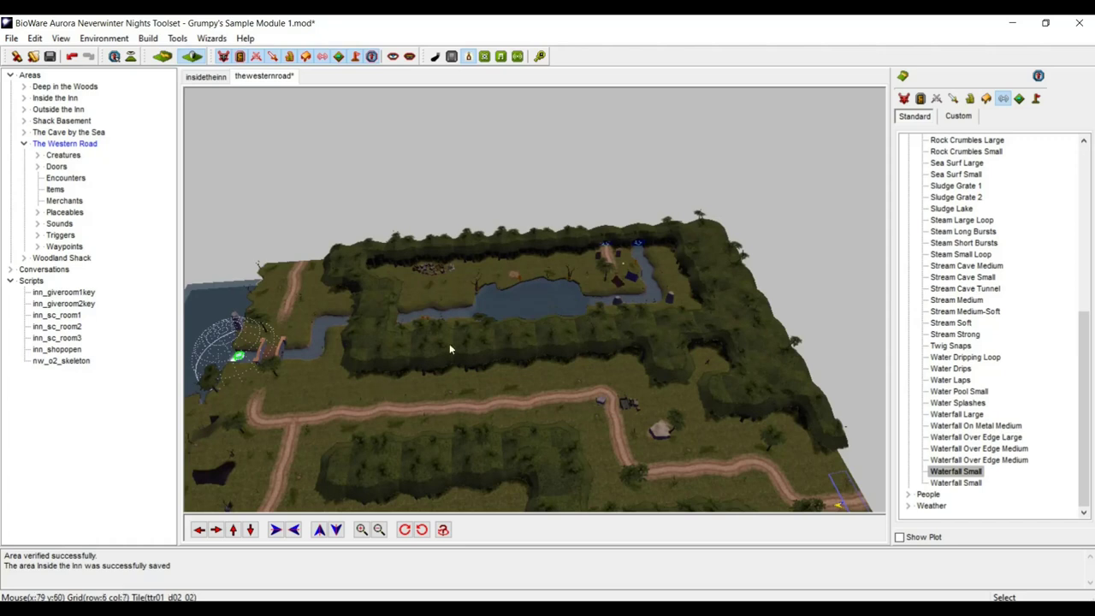
middle_drag(442, 368, 589, 400)
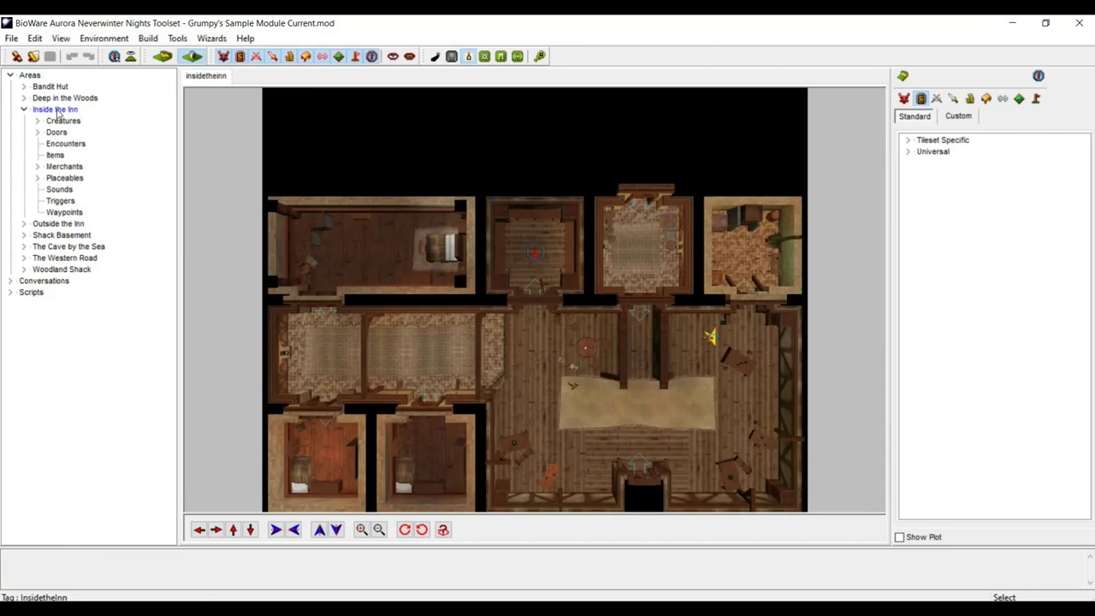
- Tilt the inn map into a 3D view and move through the common room
middle_drag(450, 347, 345, 248)
scroll(456, 358, up, 5)
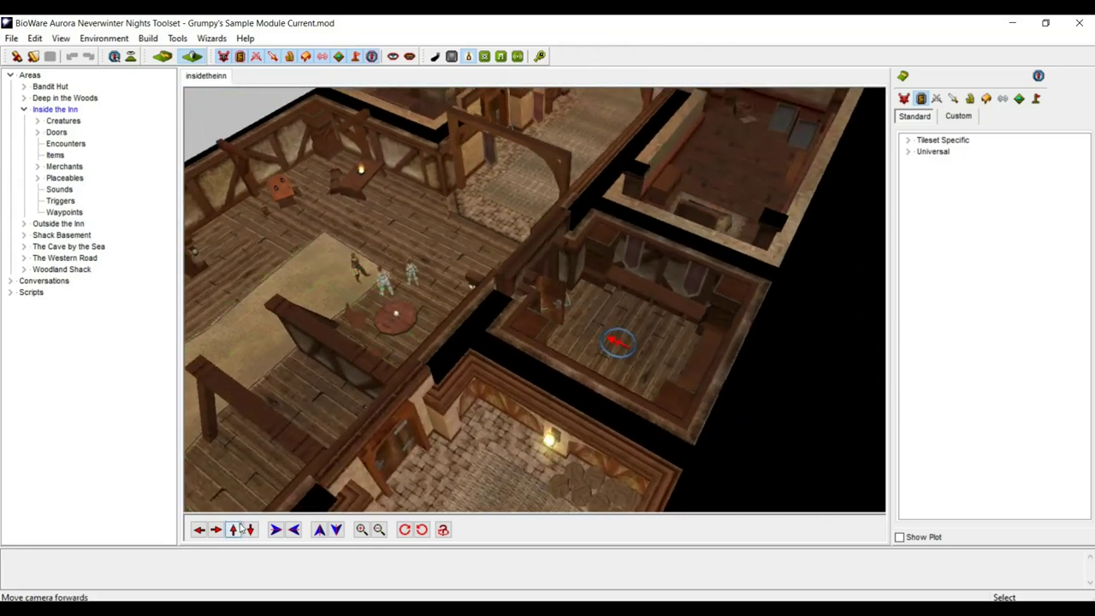
click(233, 530)
click(237, 529)
click(198, 529)
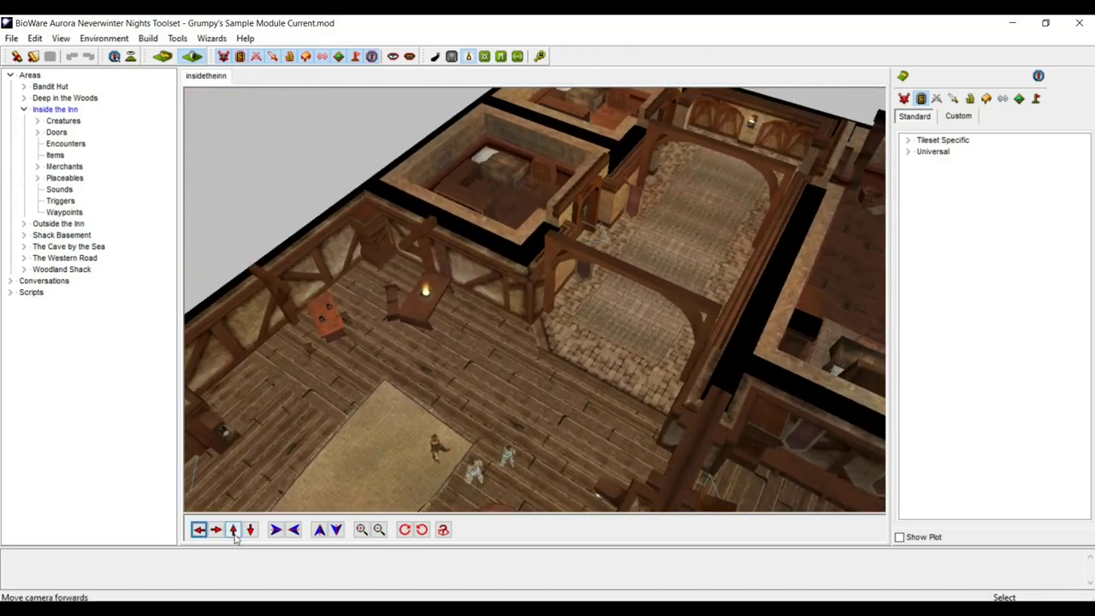
click(233, 530)
scroll(389, 445, up, 5)
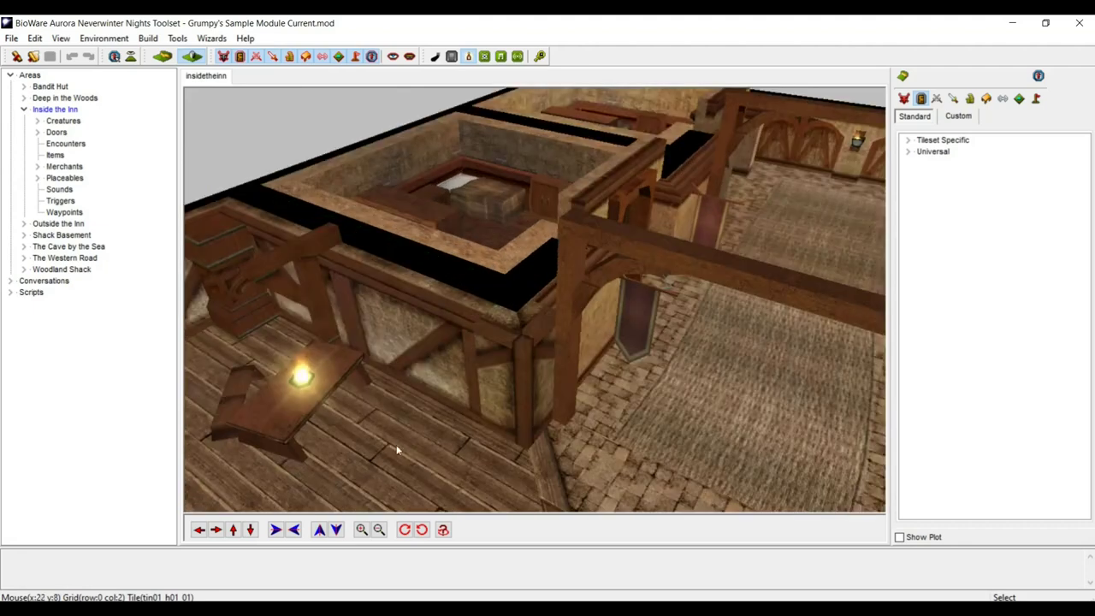
click(250, 530)
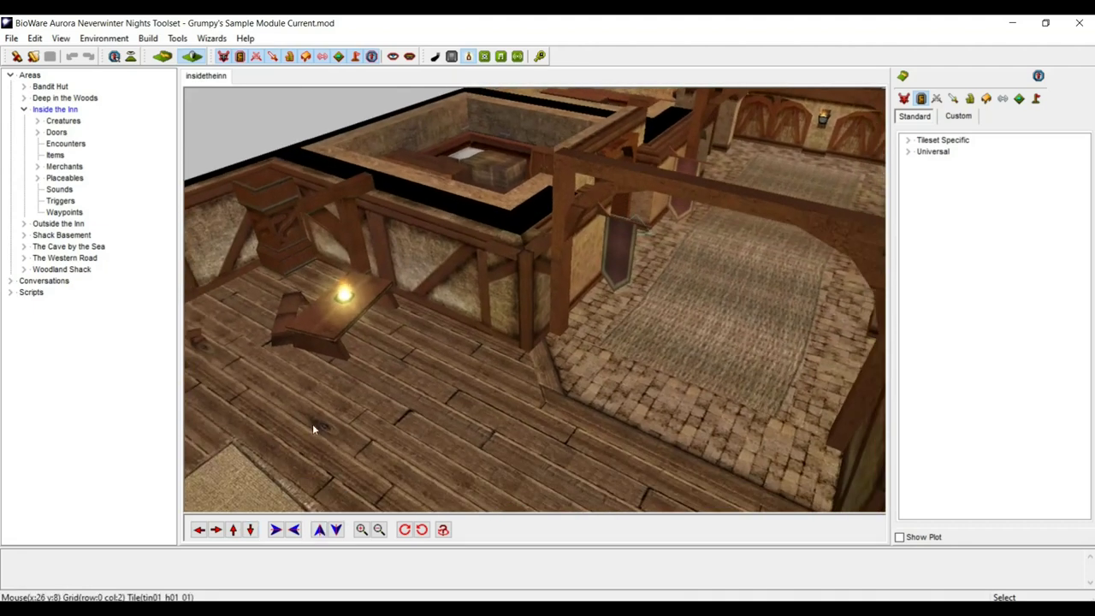
- Browse the custom creature palette's Special, NPCs and Humans categories
click(957, 116)
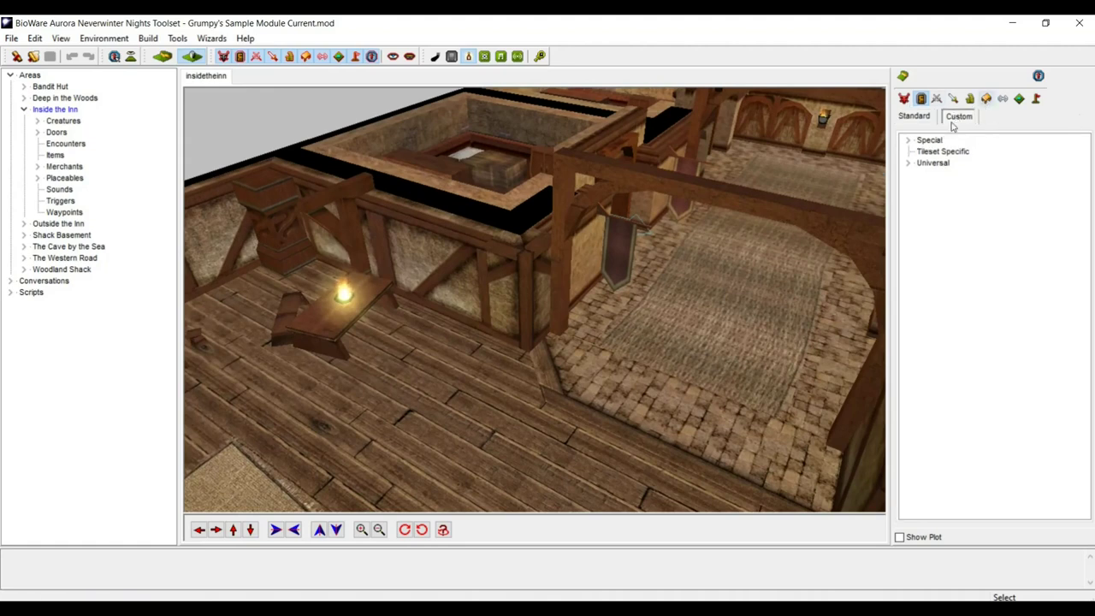
click(910, 141)
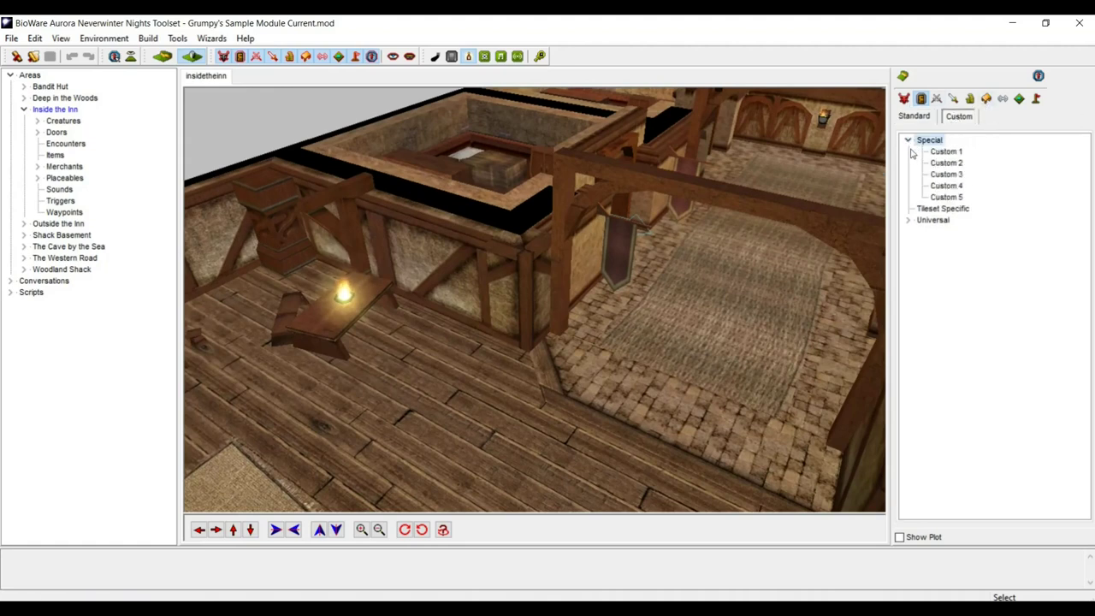
click(909, 141)
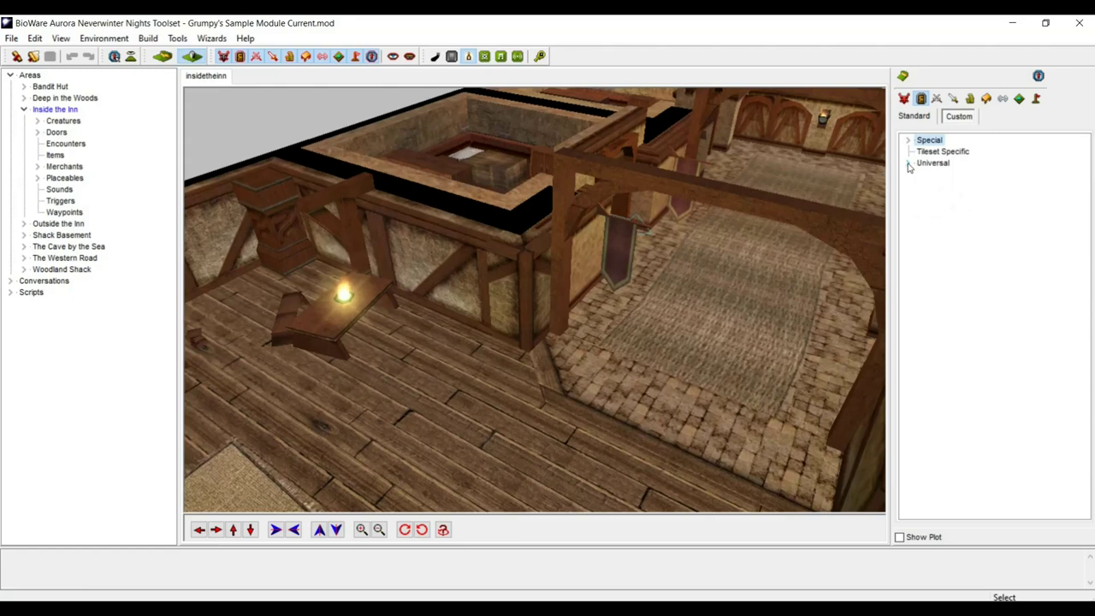
click(906, 99)
click(910, 162)
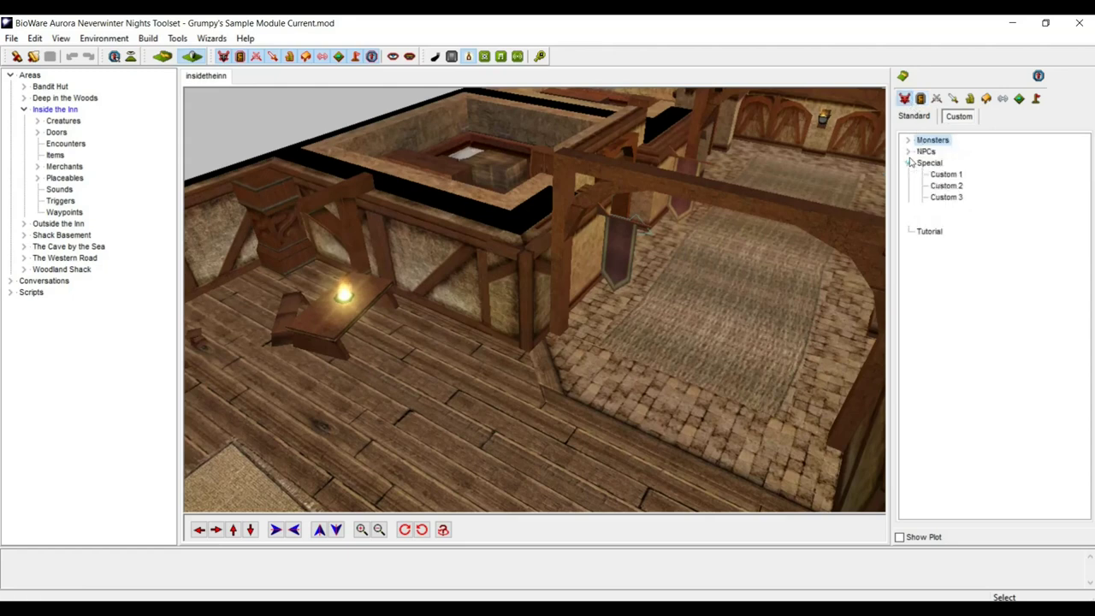
click(909, 152)
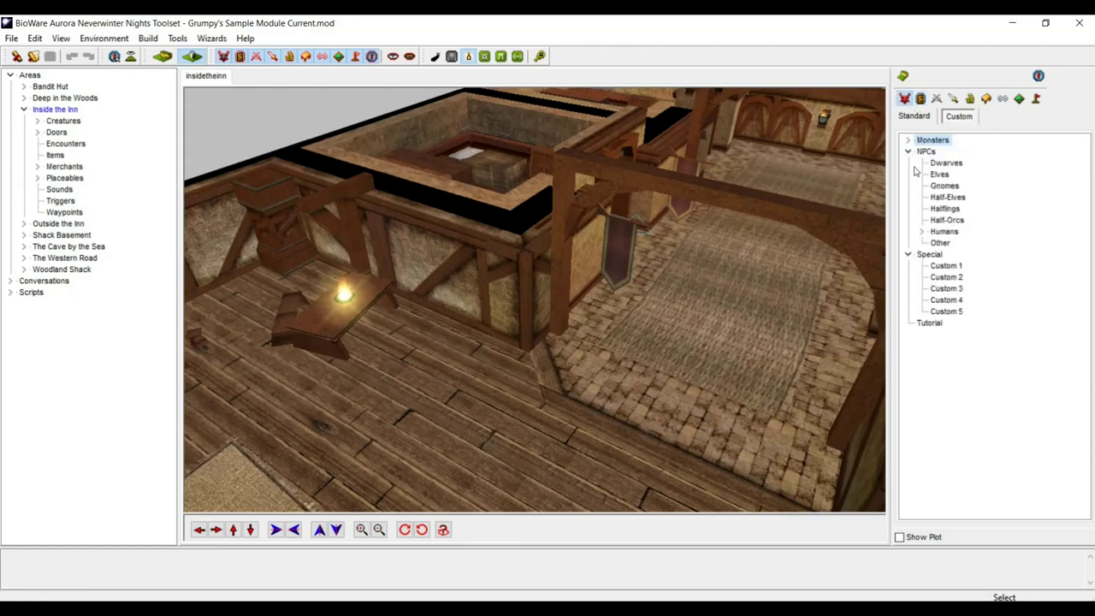
click(921, 232)
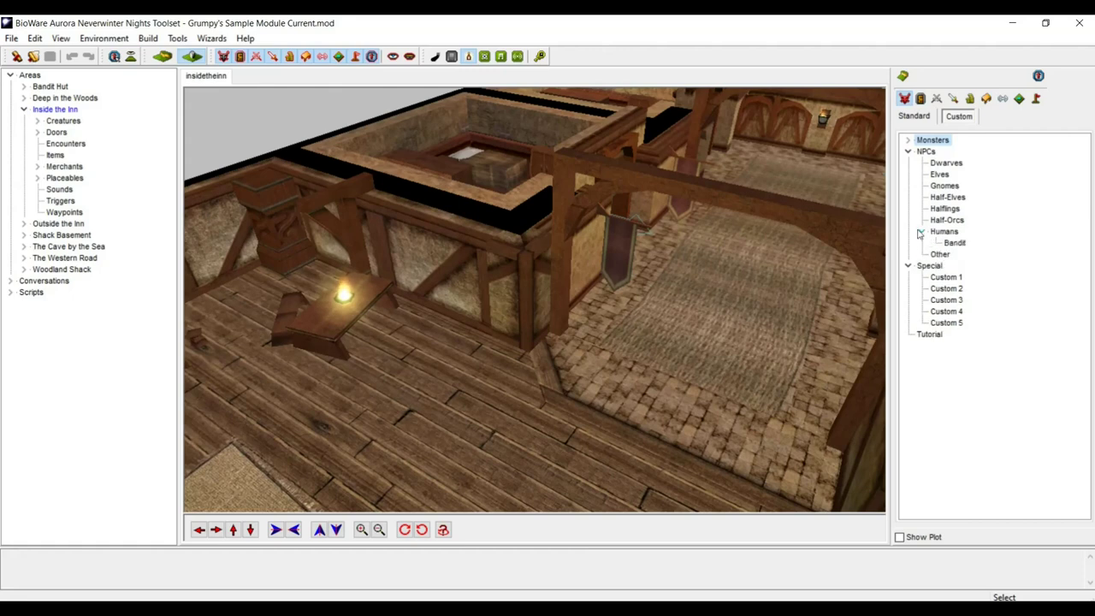
- In the standard creature palette, expand NPCs > Humans and select Nobleman
click(912, 116)
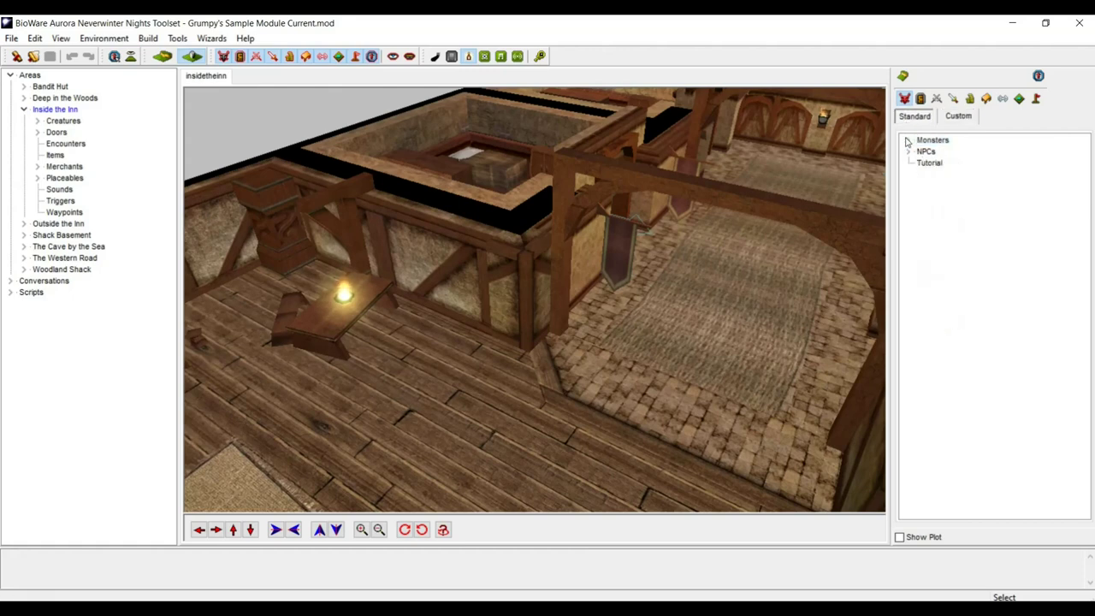
click(908, 141)
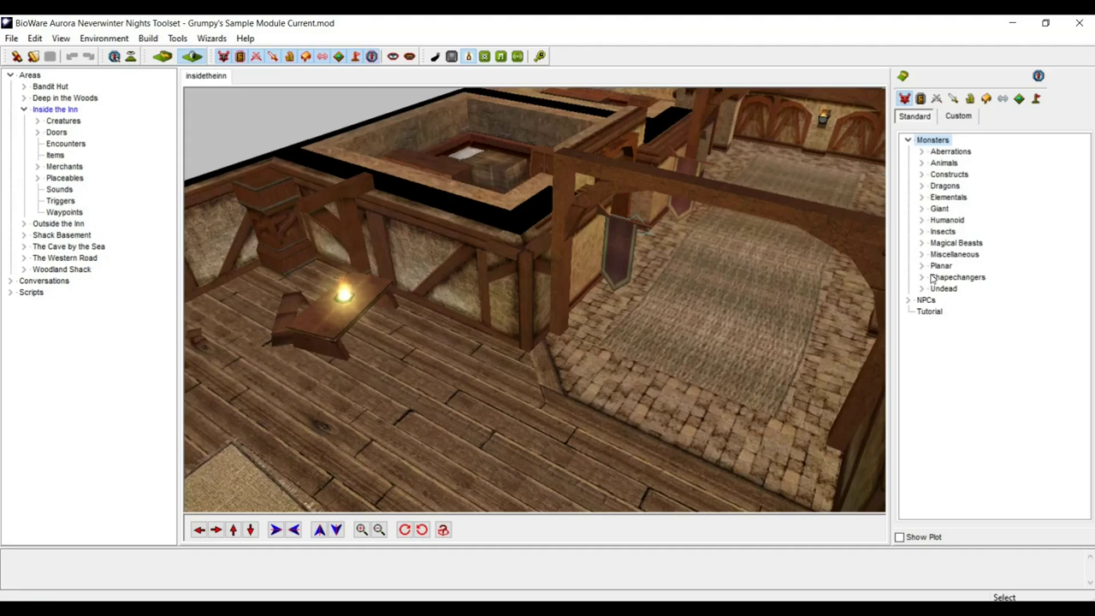
click(923, 220)
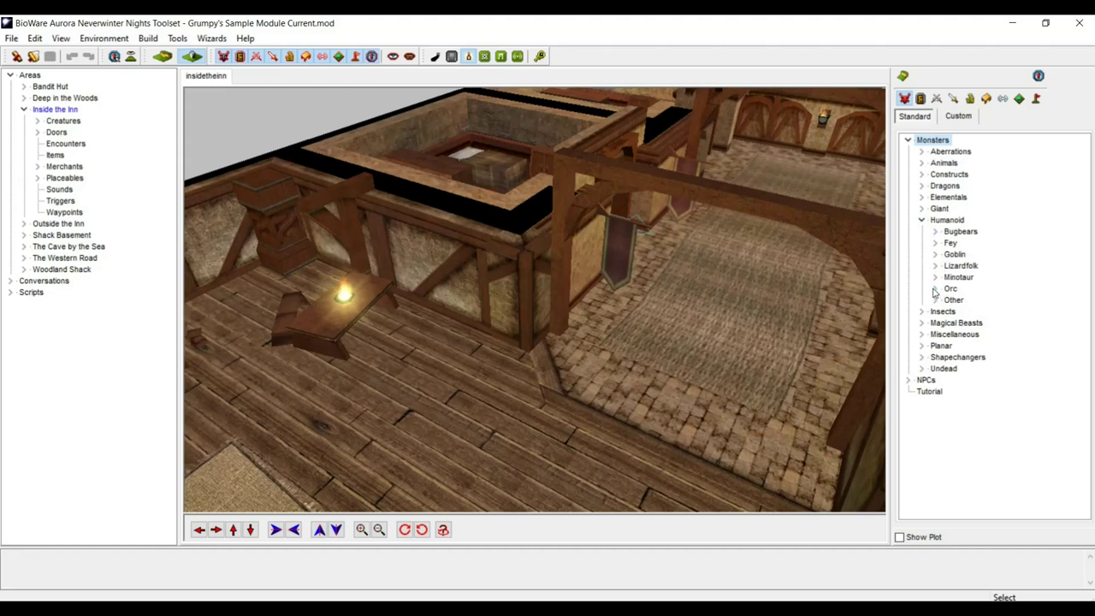
click(922, 221)
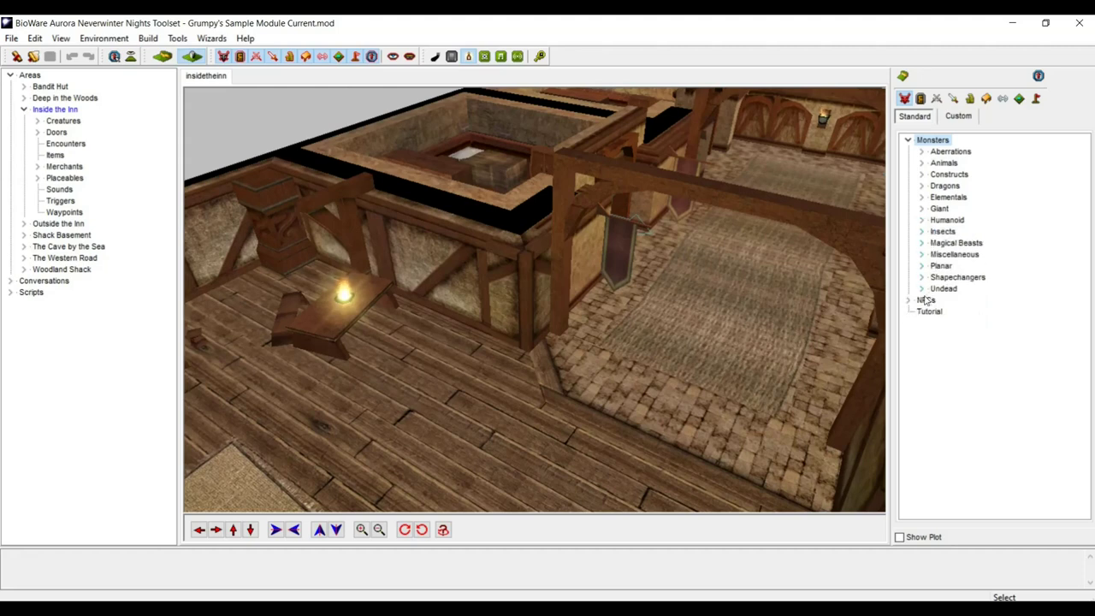
click(910, 300)
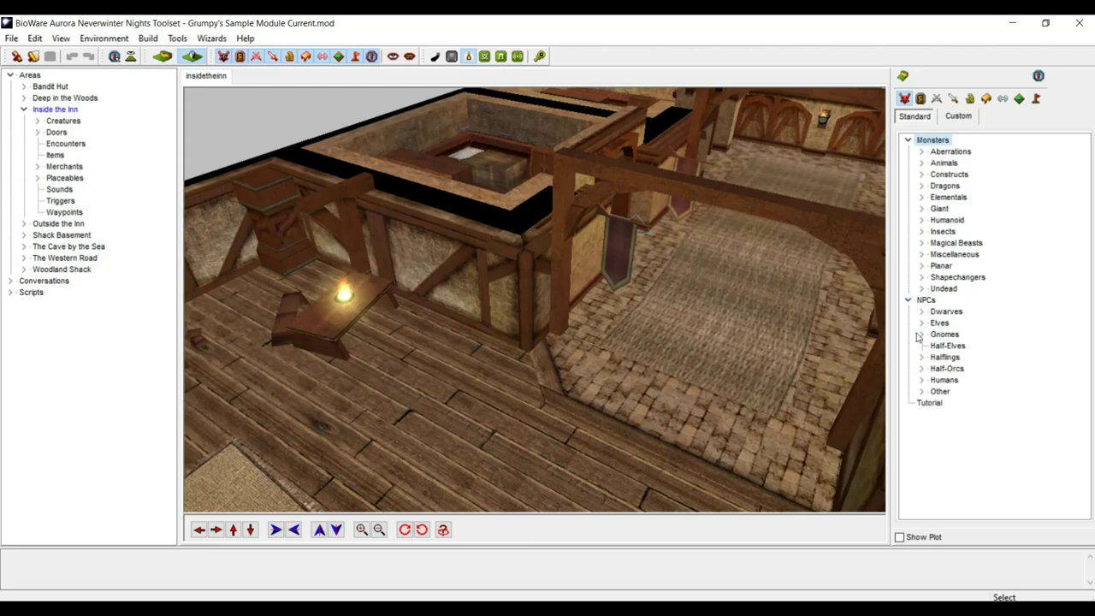
click(923, 380)
drag(1087, 326, 1087, 432)
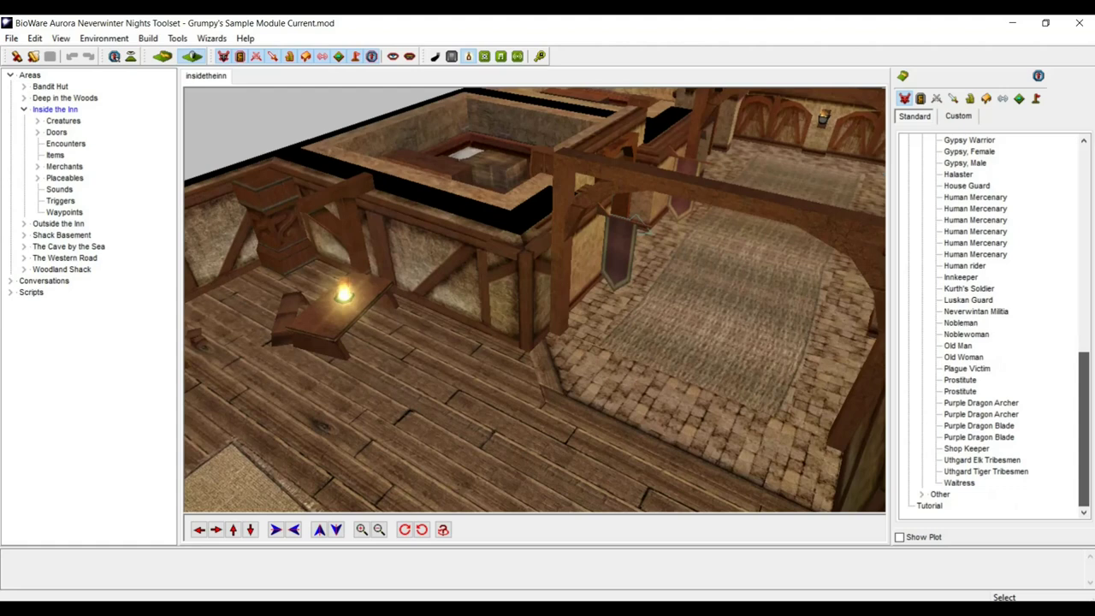
click(960, 322)
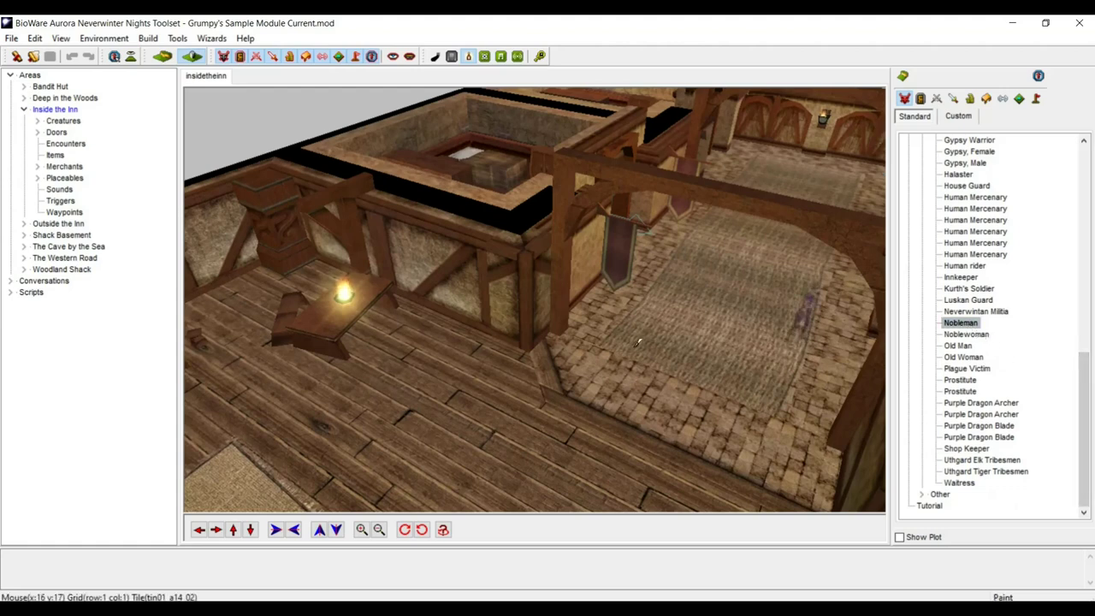
- Place the Nobleman on the floor beside the table and rotate him clockwise three times
click(408, 351)
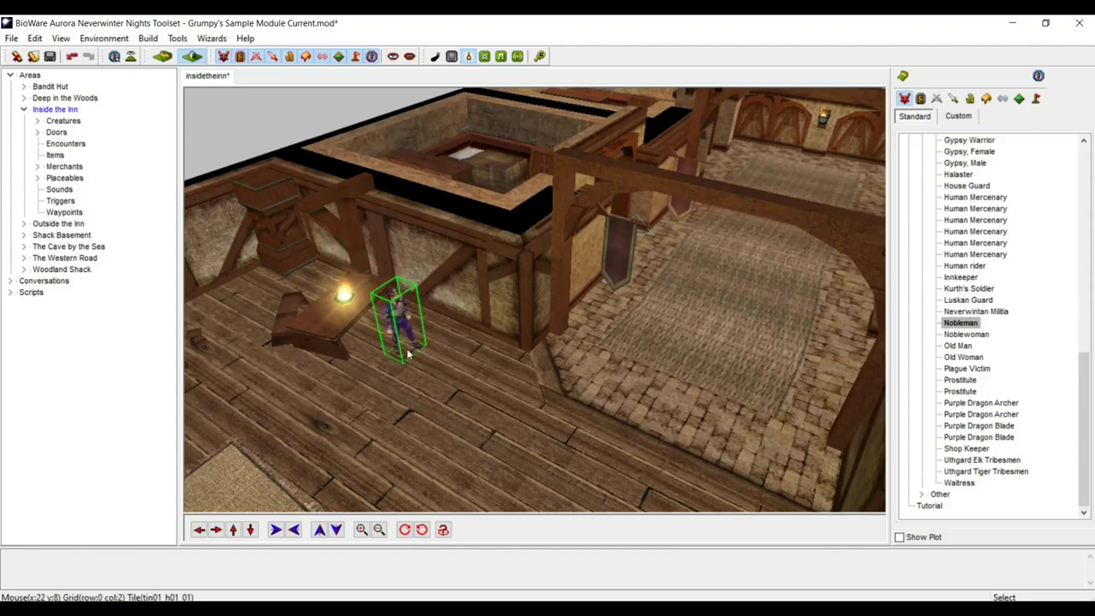
click(405, 529)
click(405, 529)
click(405, 530)
scroll(378, 429, up, 3)
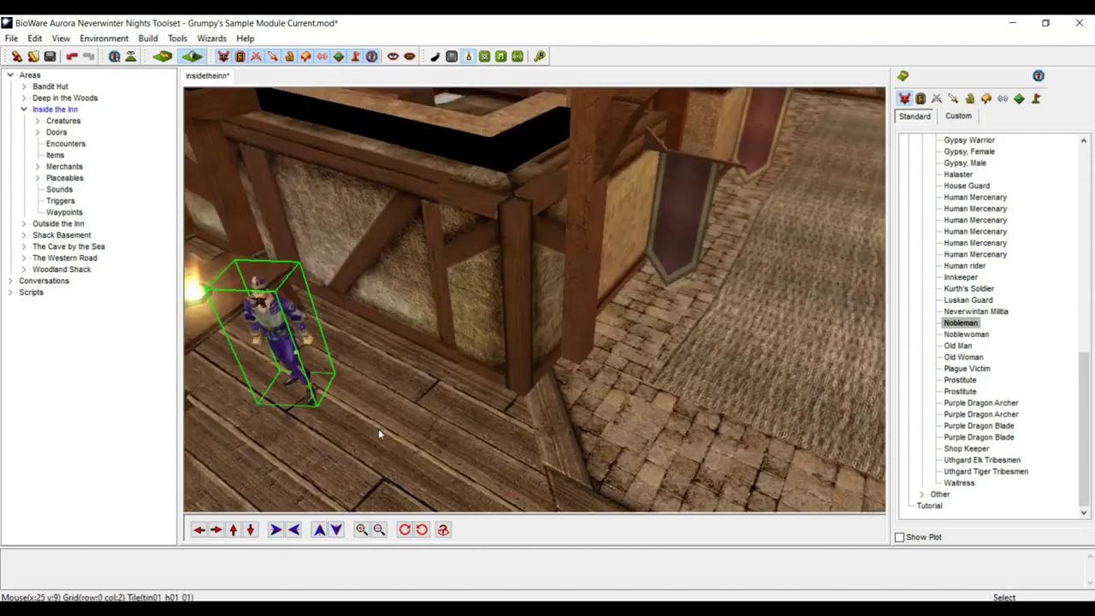
scroll(378, 429, up, 3)
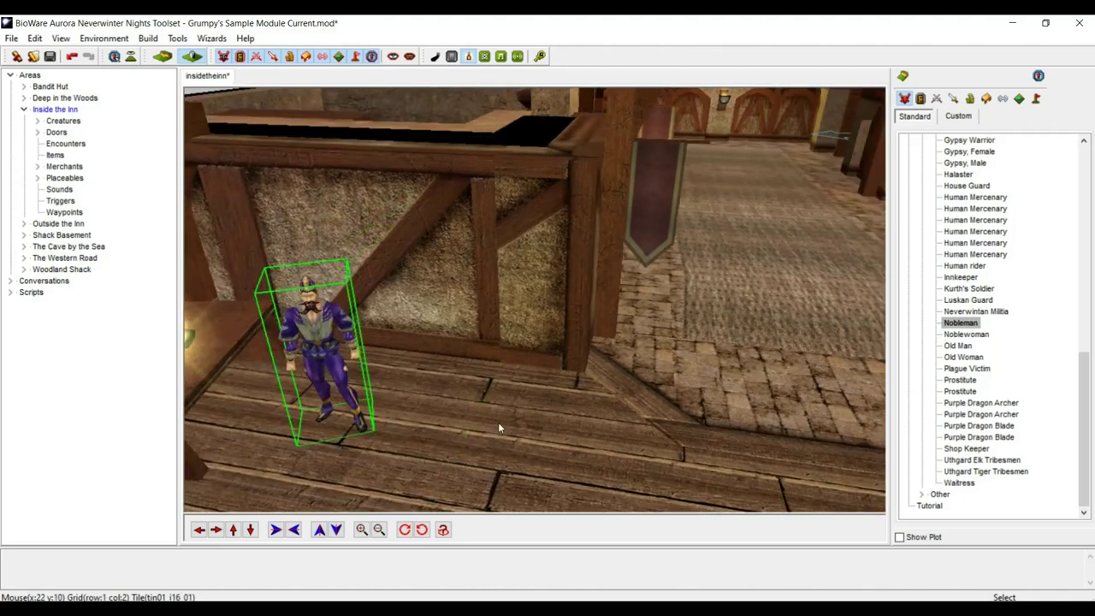
scroll(500, 427, down, 5)
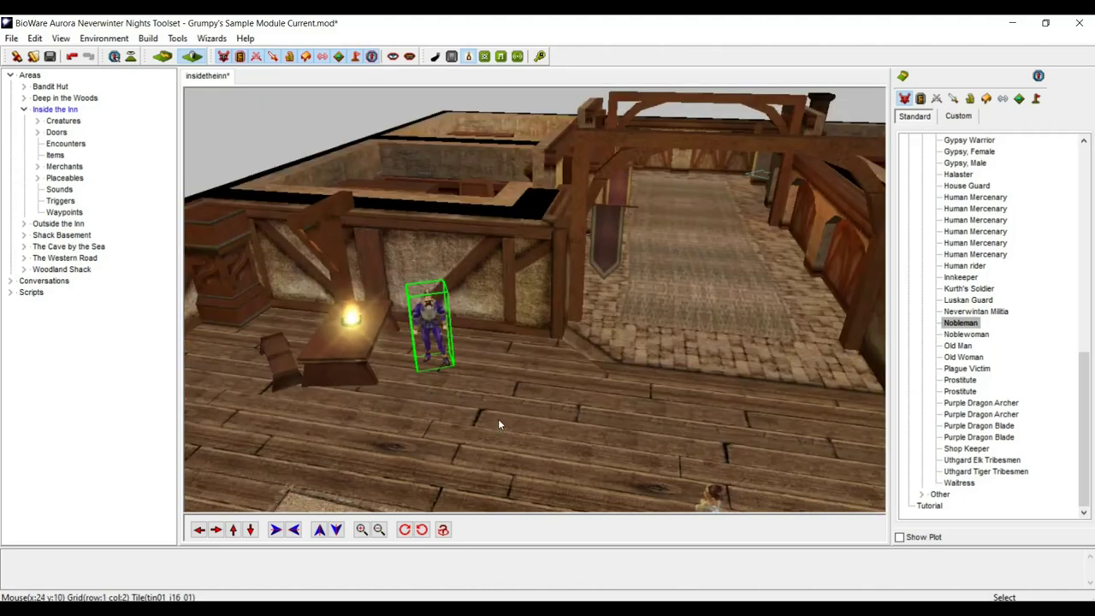
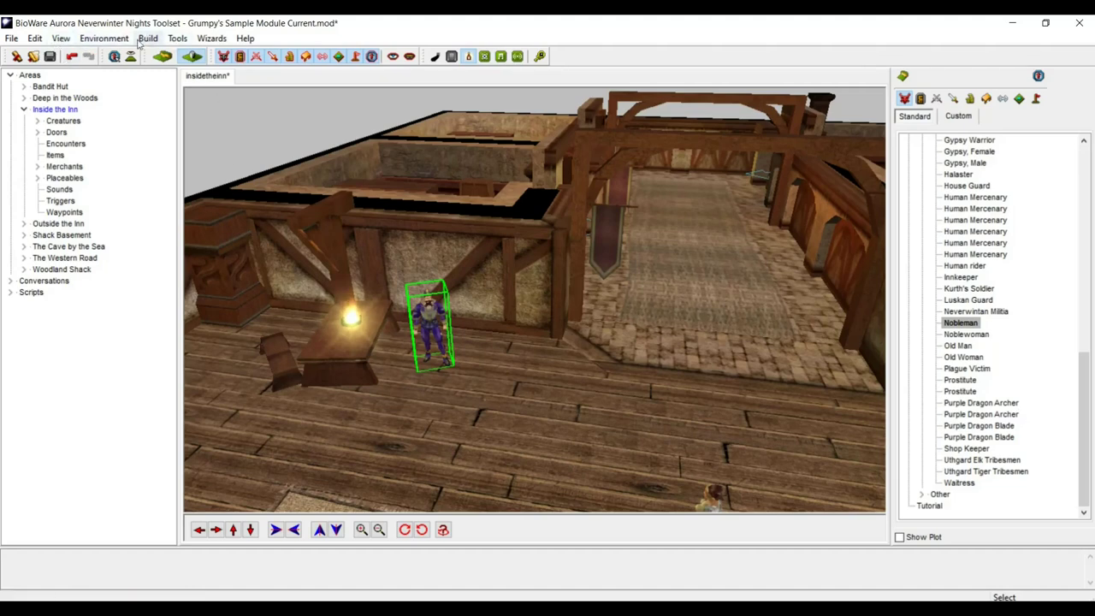
- Launch the Creature Wizard and choose Dwarf as the racial type
click(208, 38)
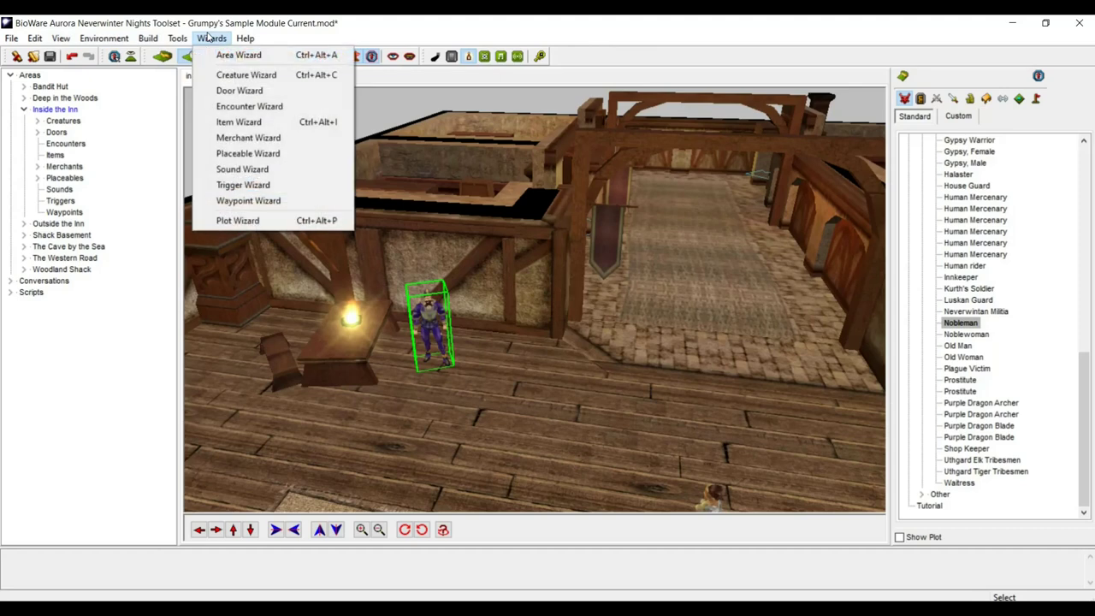
click(231, 74)
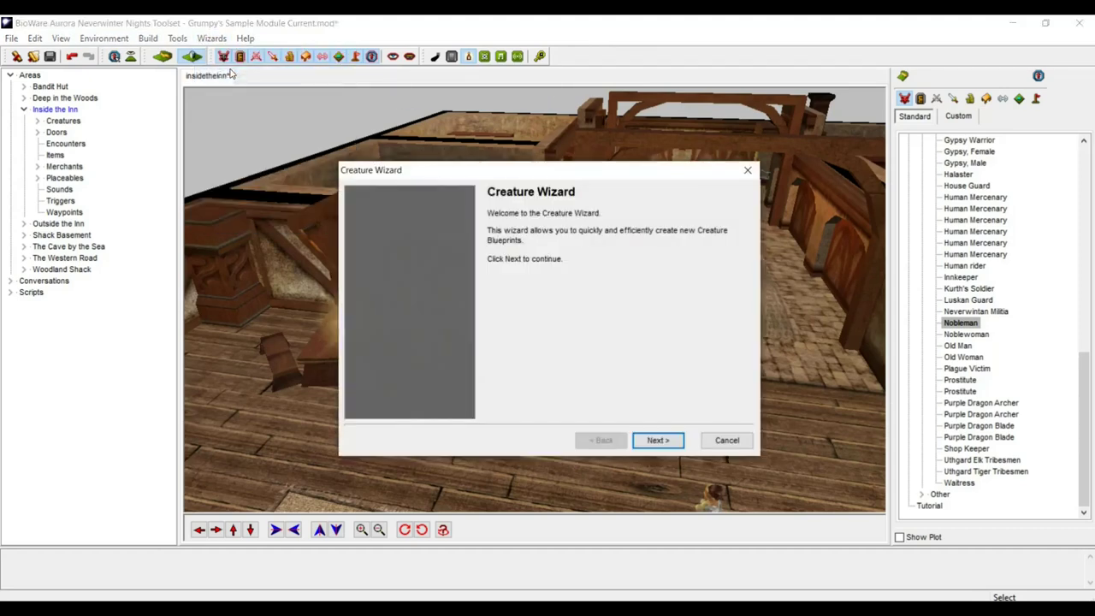
click(658, 440)
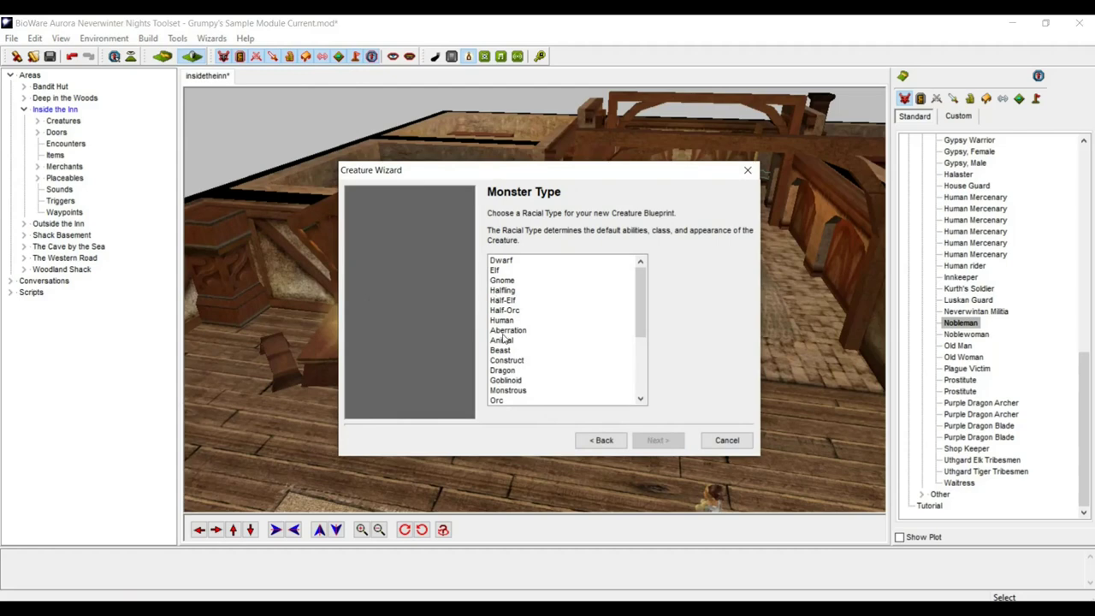
click(503, 260)
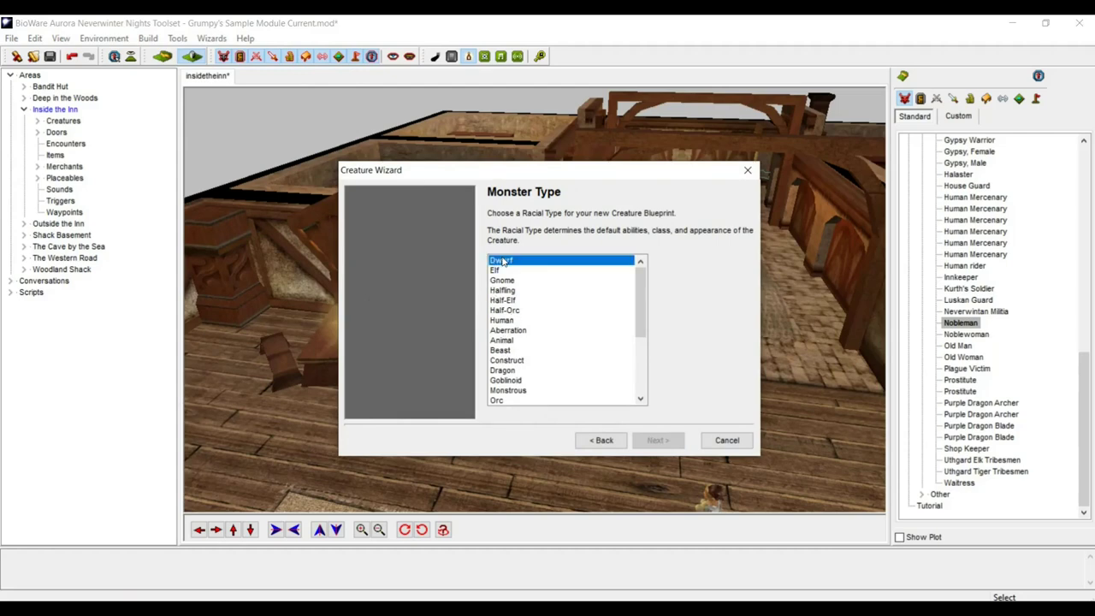
click(658, 439)
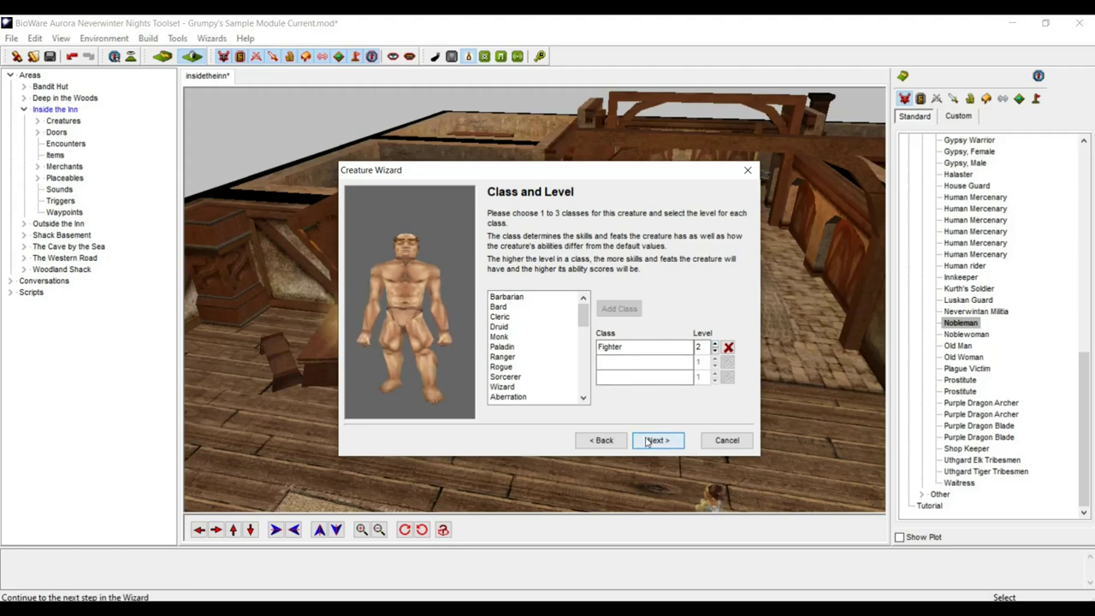
- Accept the class and preview dwarf portraits dw_m_01 through dw_m_08
click(655, 440)
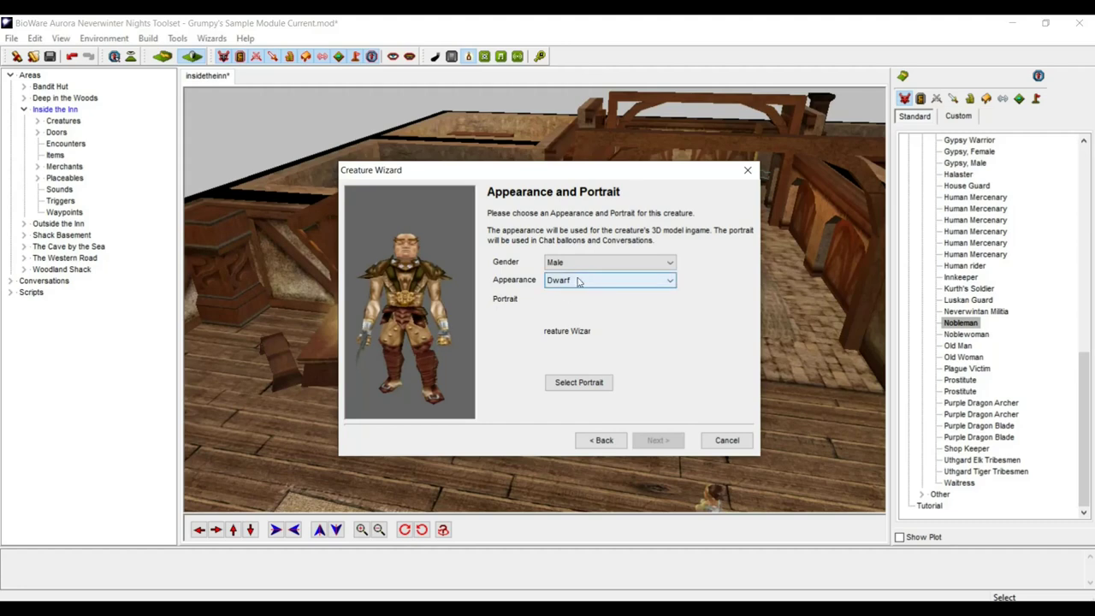
click(580, 384)
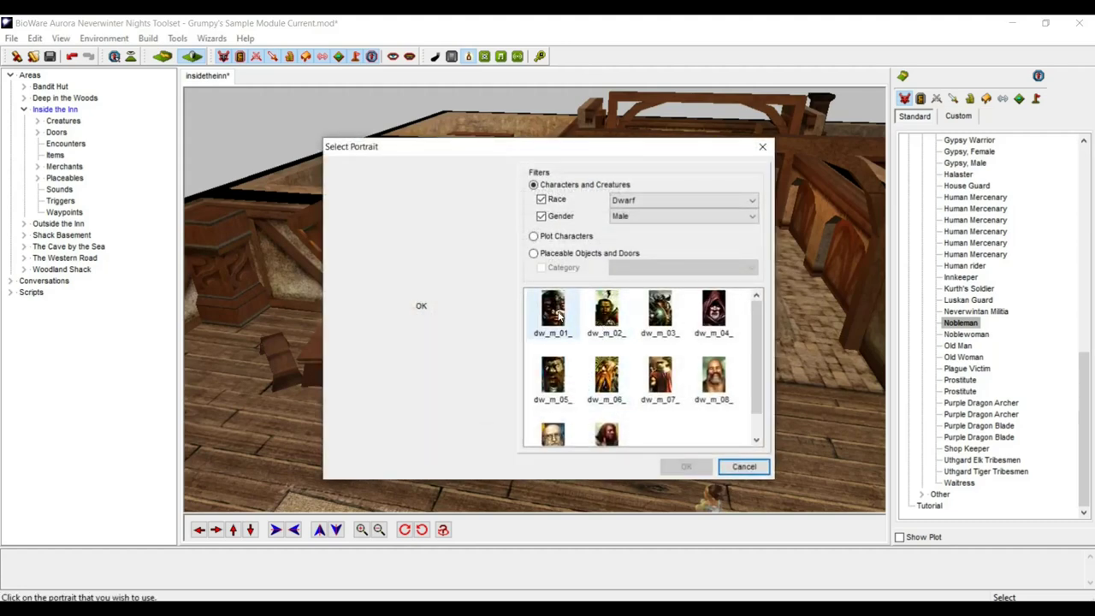
click(561, 315)
click(599, 319)
click(663, 318)
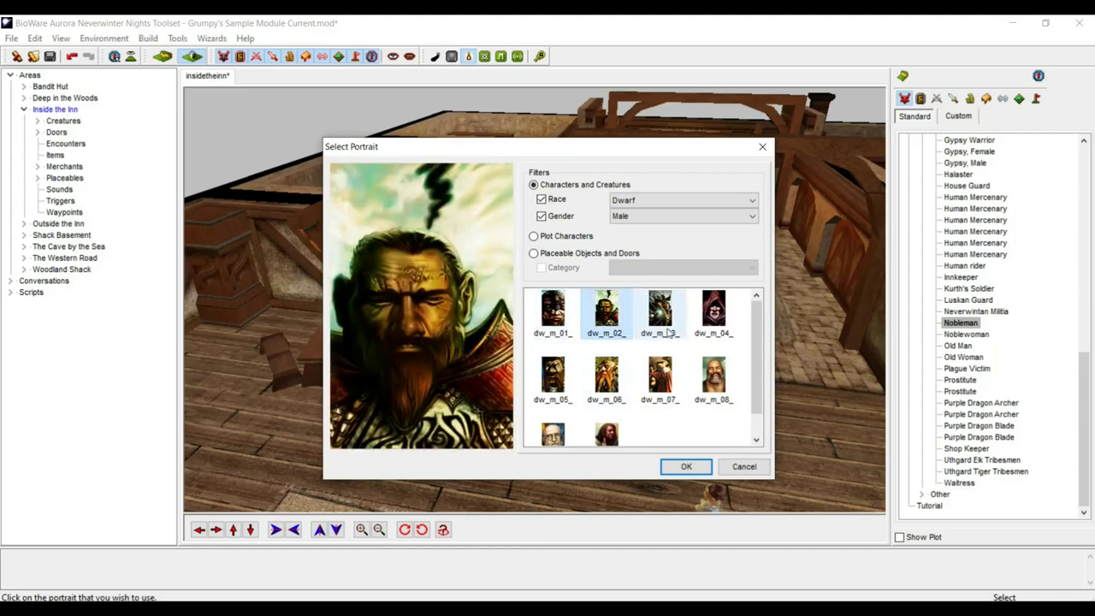
click(724, 323)
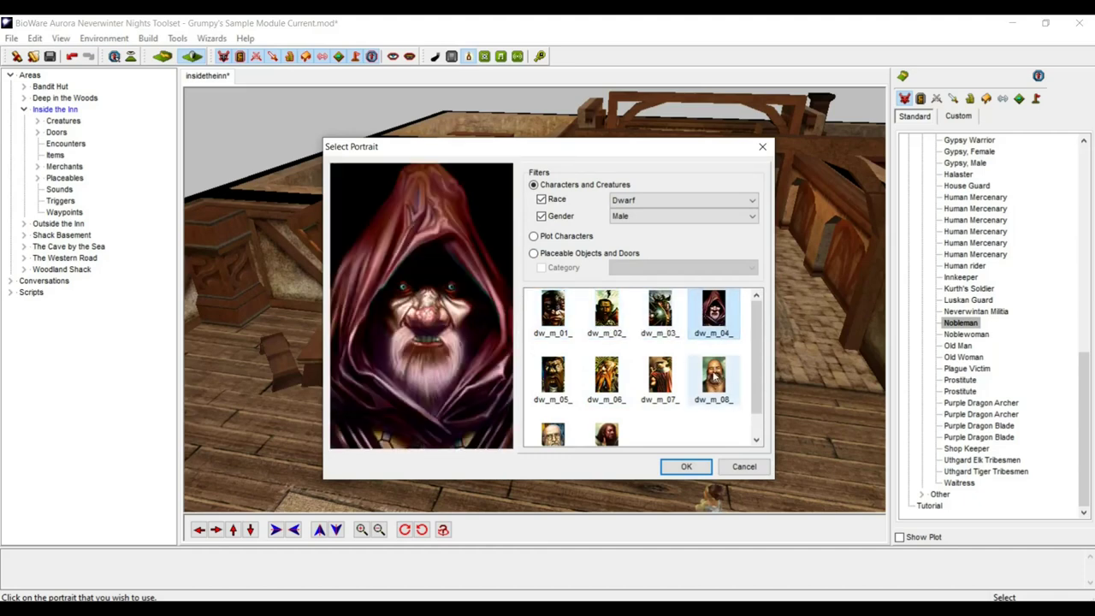
click(719, 398)
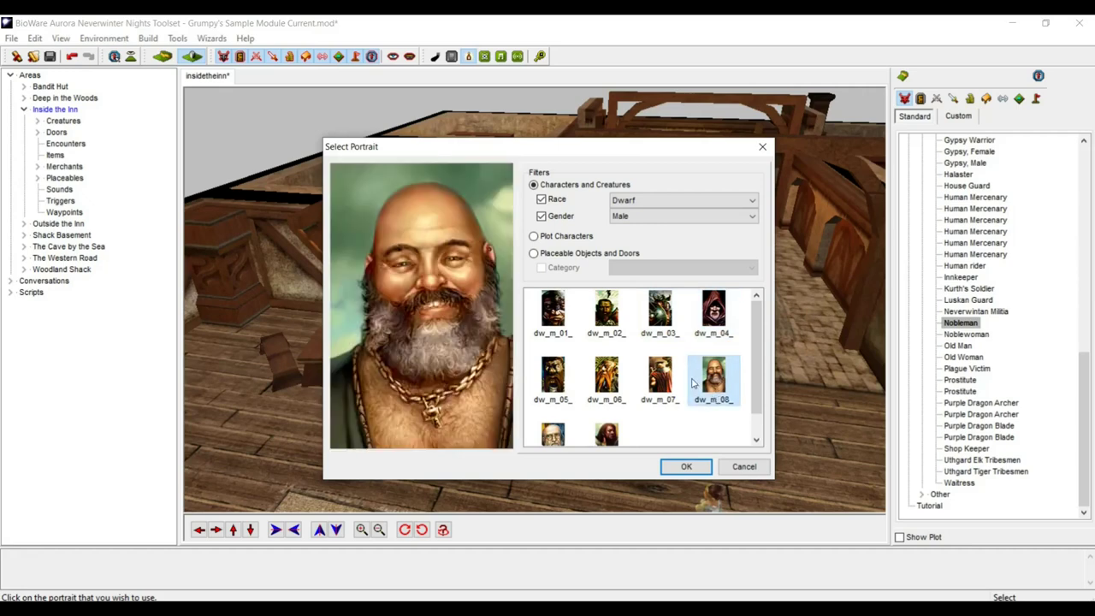
click(669, 384)
click(712, 323)
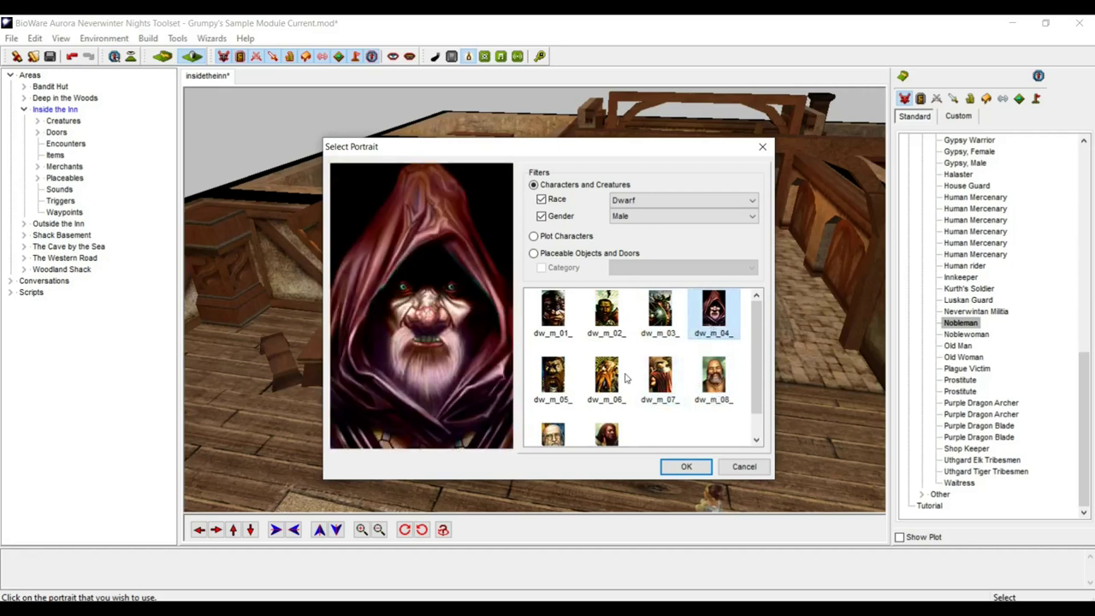
click(618, 383)
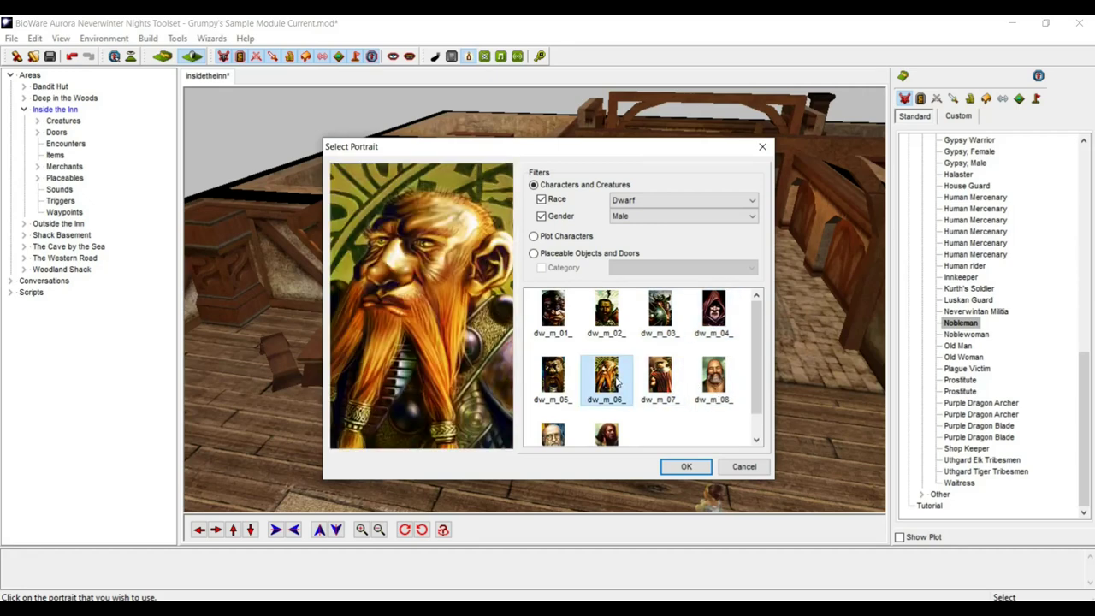
click(554, 387)
- Compare portraits dw_m_10, dw_m_11 and others, then confirm the orange-bearded dw_m_06
scroll(554, 387, down, 1)
click(554, 411)
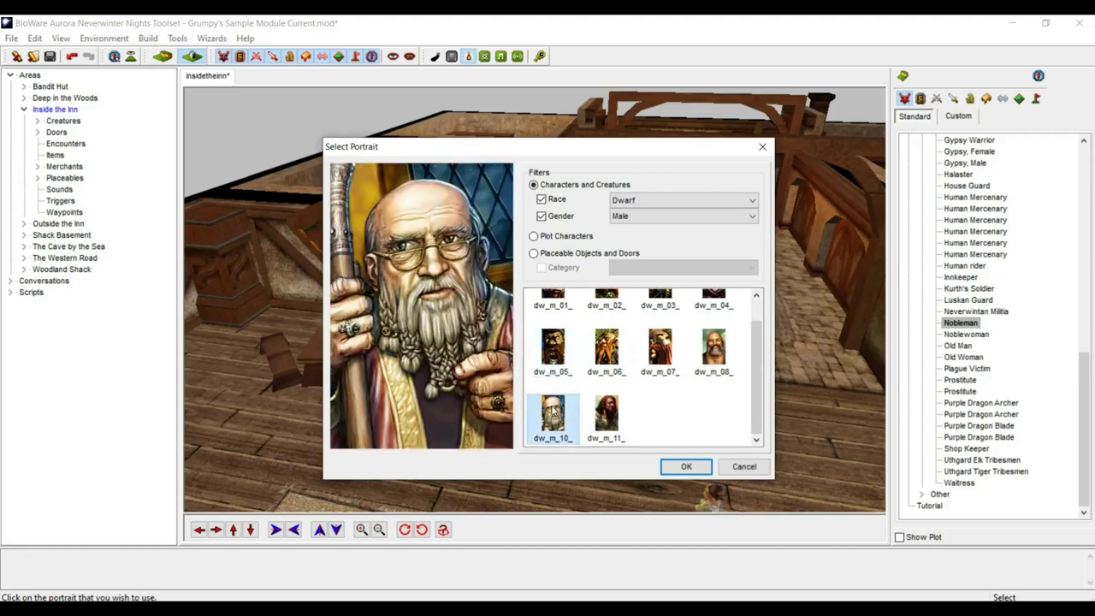
click(597, 412)
scroll(598, 412, up, 1)
click(557, 313)
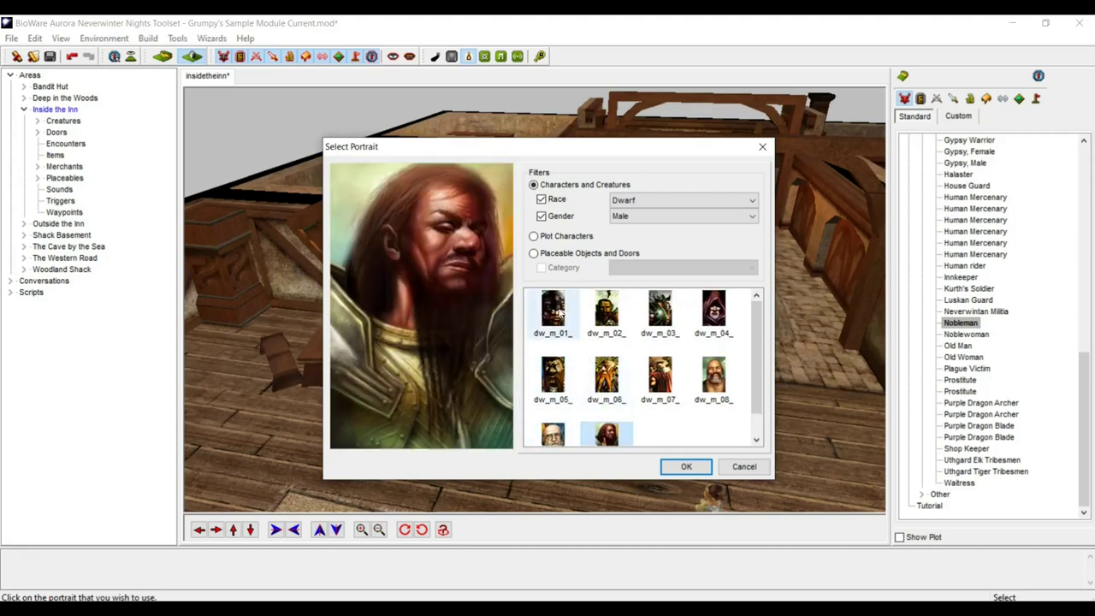
click(607, 316)
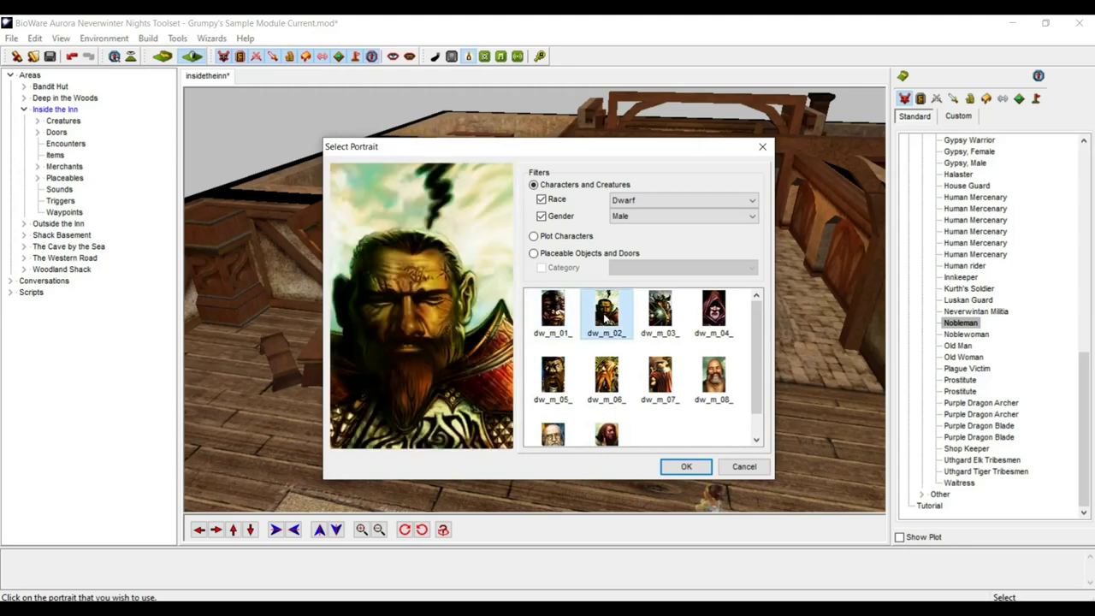
click(598, 368)
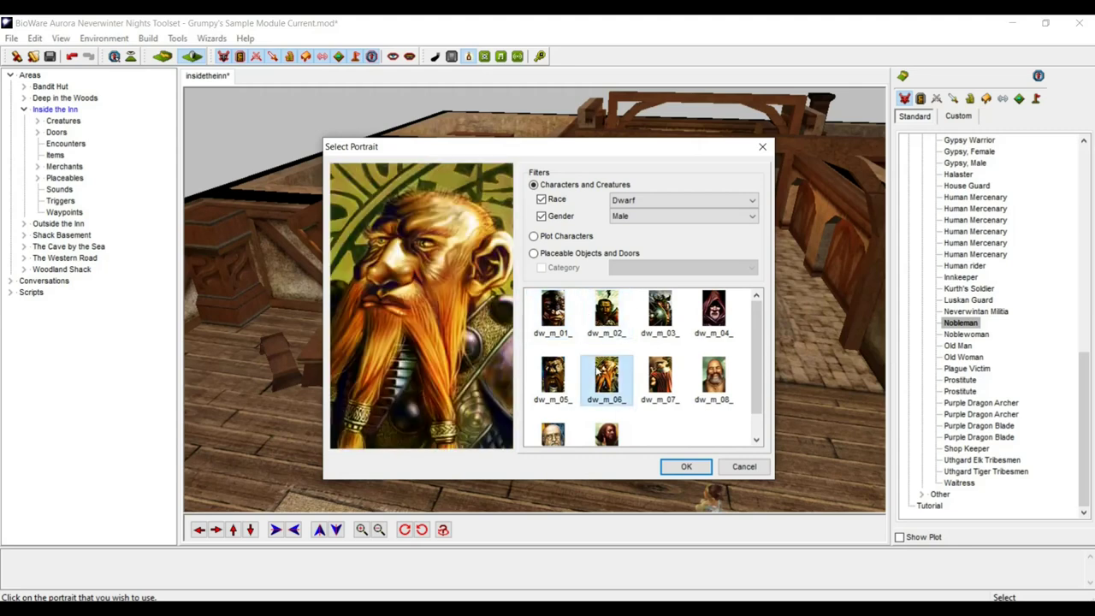
click(660, 318)
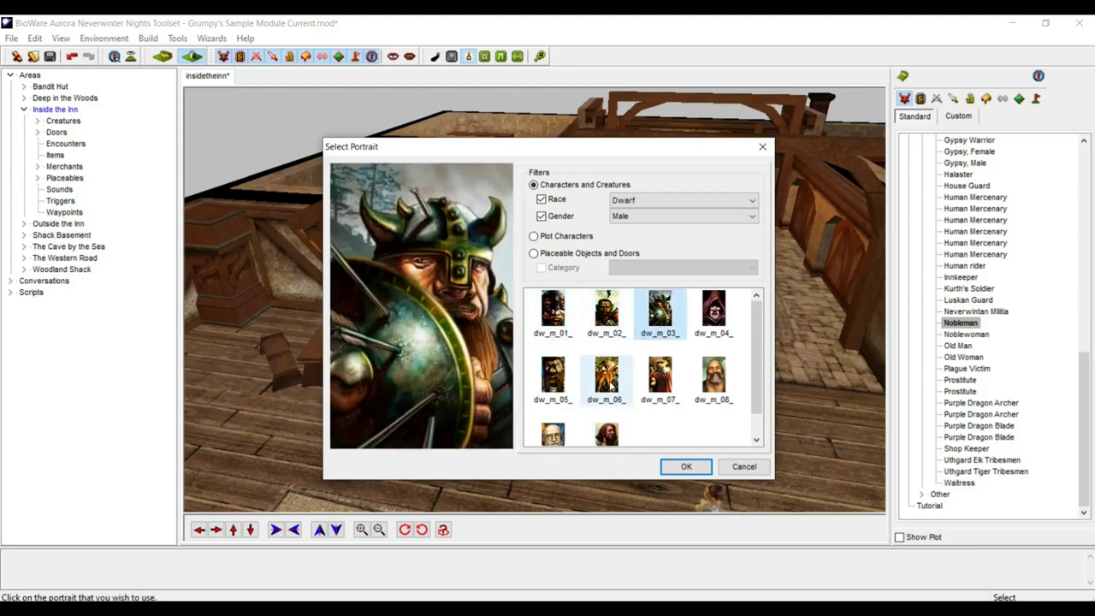
click(613, 380)
click(683, 467)
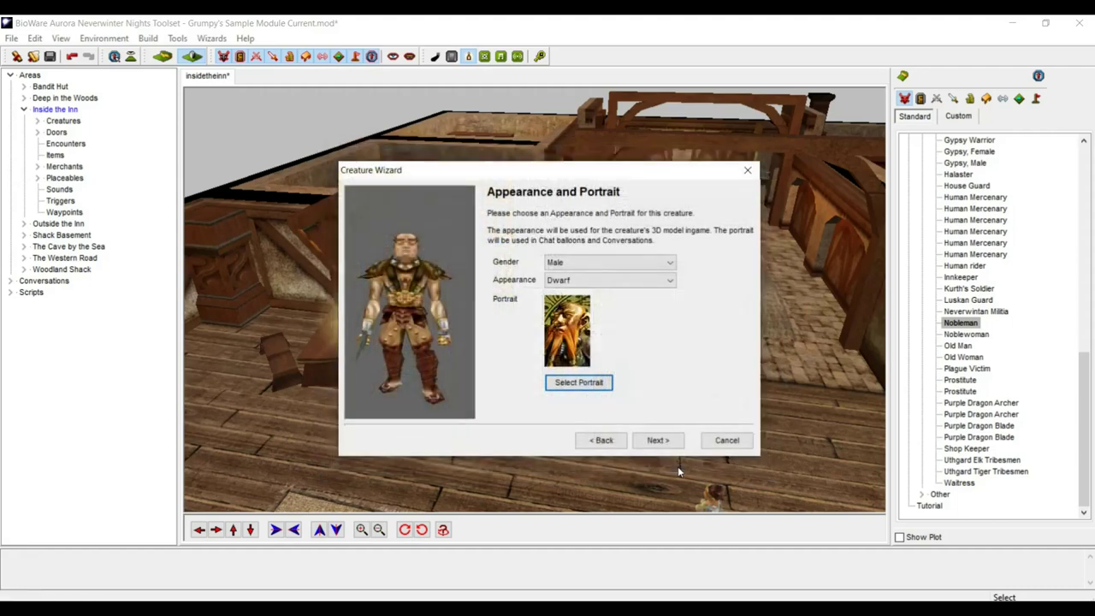
key(Tab)
- Make the dwarf a Commoner and roll the random first name Bognar
click(656, 440)
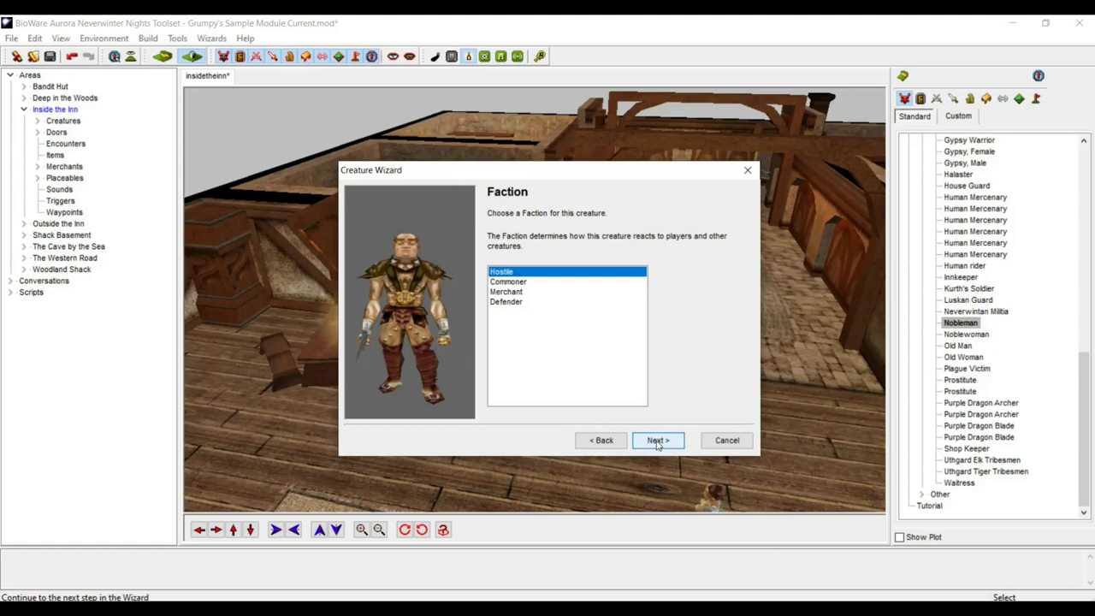
click(517, 282)
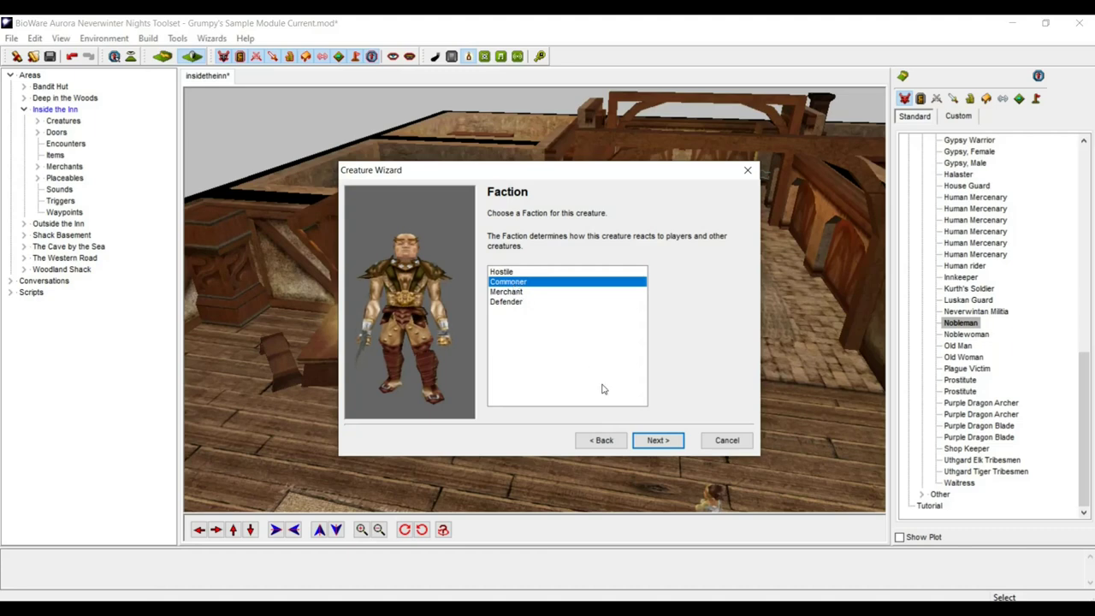
click(657, 441)
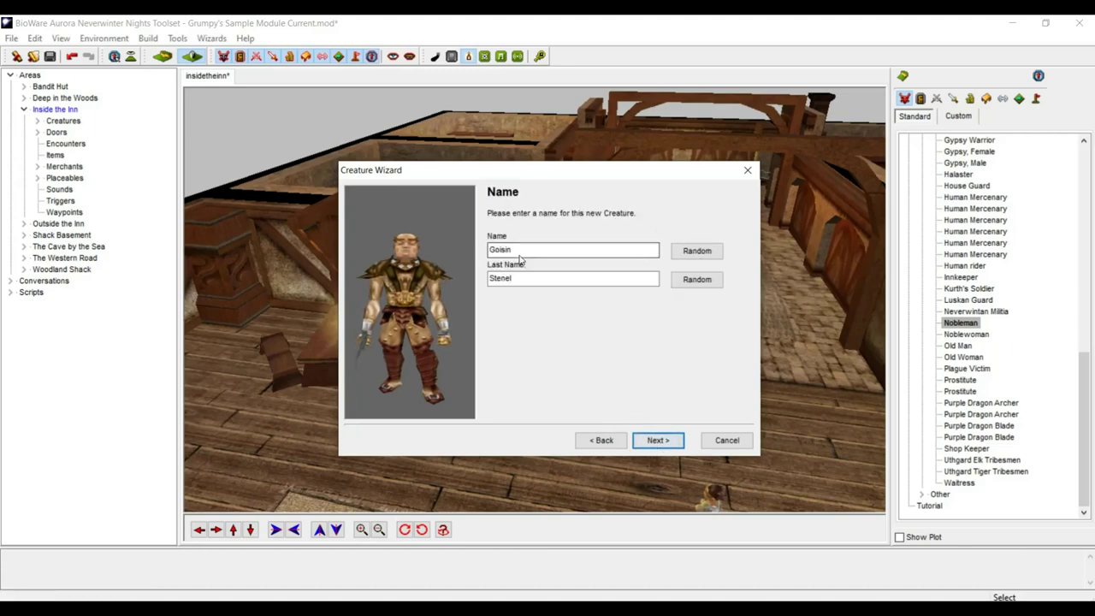
click(695, 252)
click(700, 251)
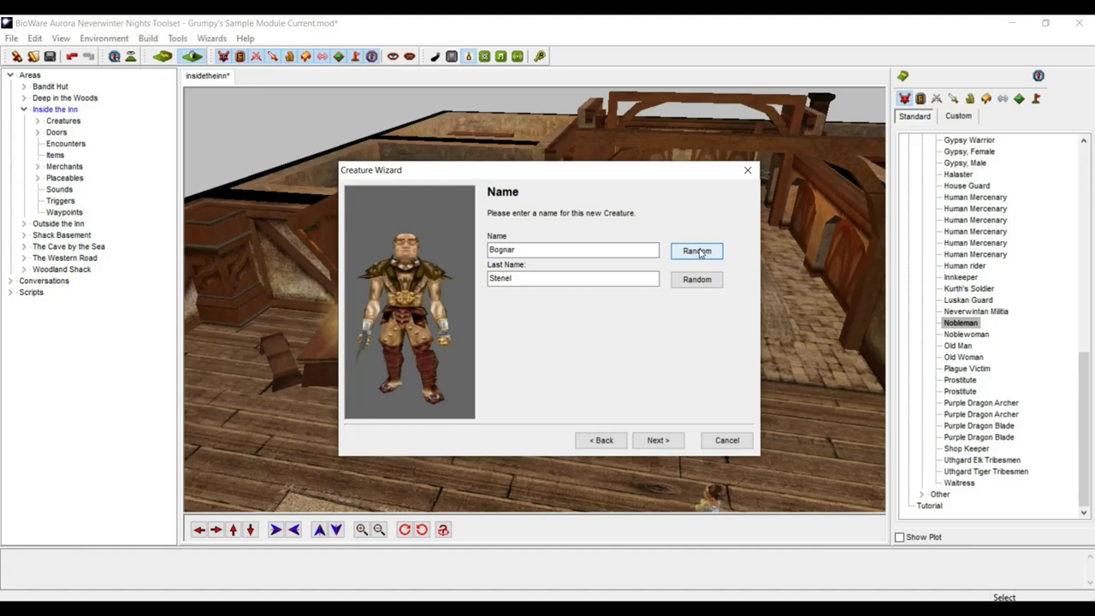
- Reroll the random last name until it reads Ironfort
click(708, 282)
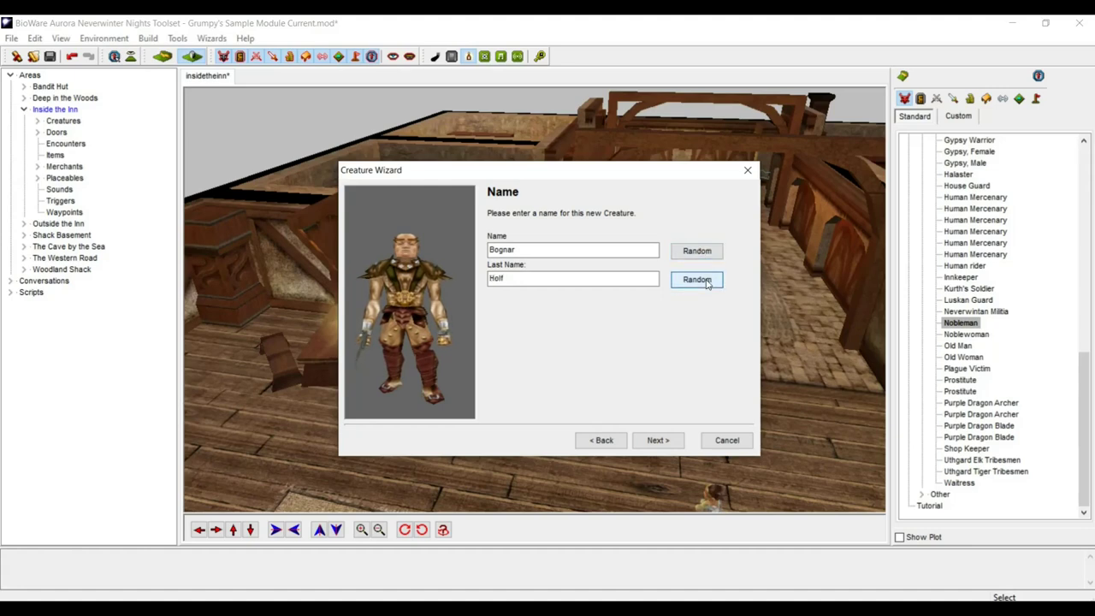
click(708, 284)
click(708, 283)
click(707, 283)
click(708, 283)
click(707, 284)
click(708, 283)
click(708, 283)
click(708, 283)
click(644, 441)
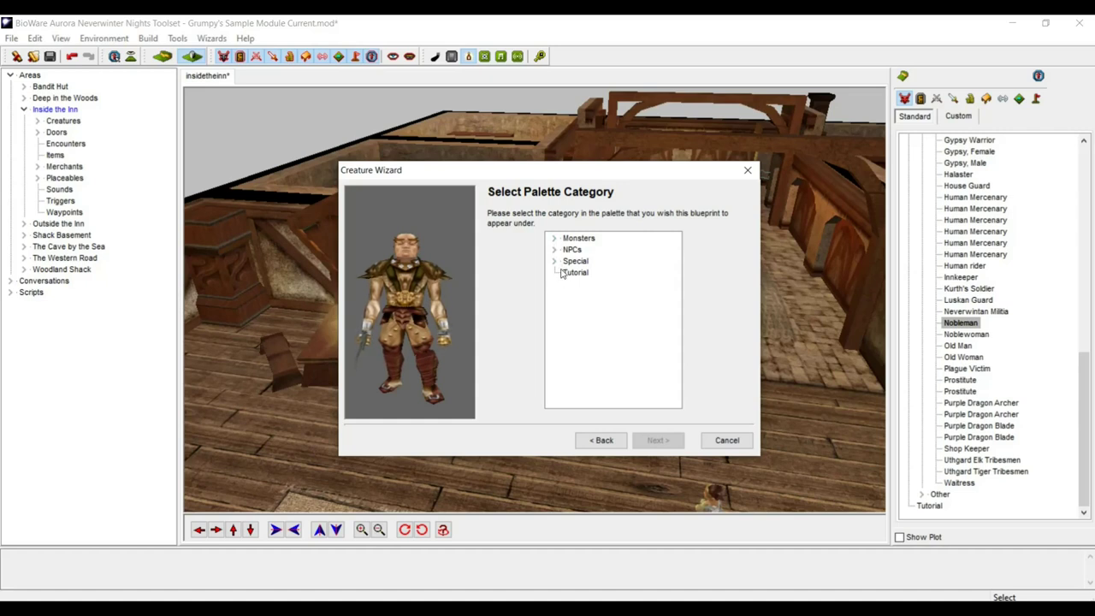
- File the blueprint under the NPCs > Dwarves palette category
click(555, 250)
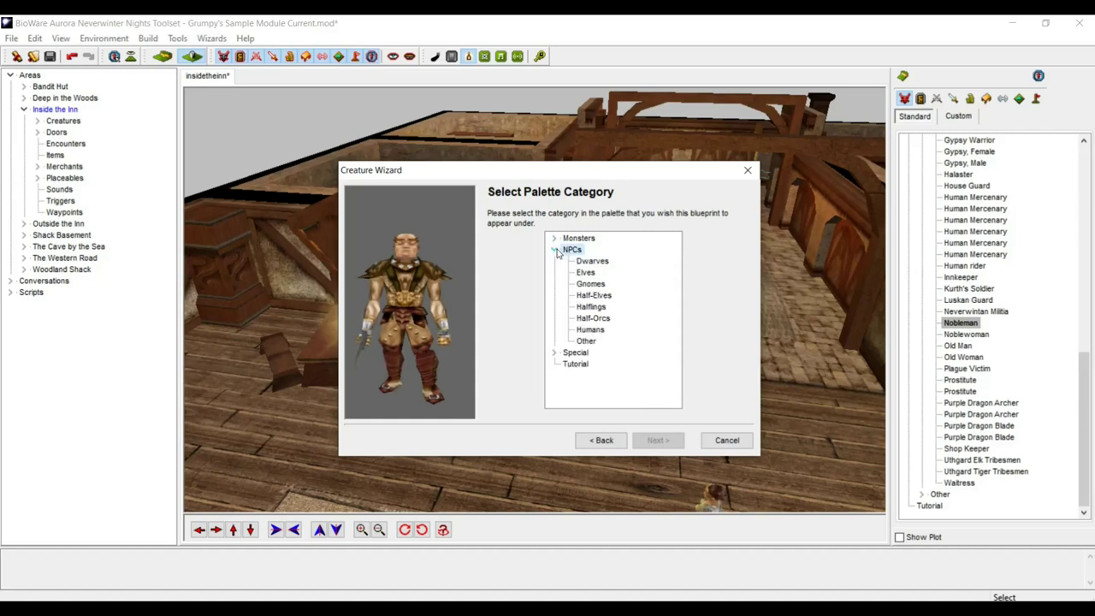
click(556, 251)
click(555, 251)
click(589, 261)
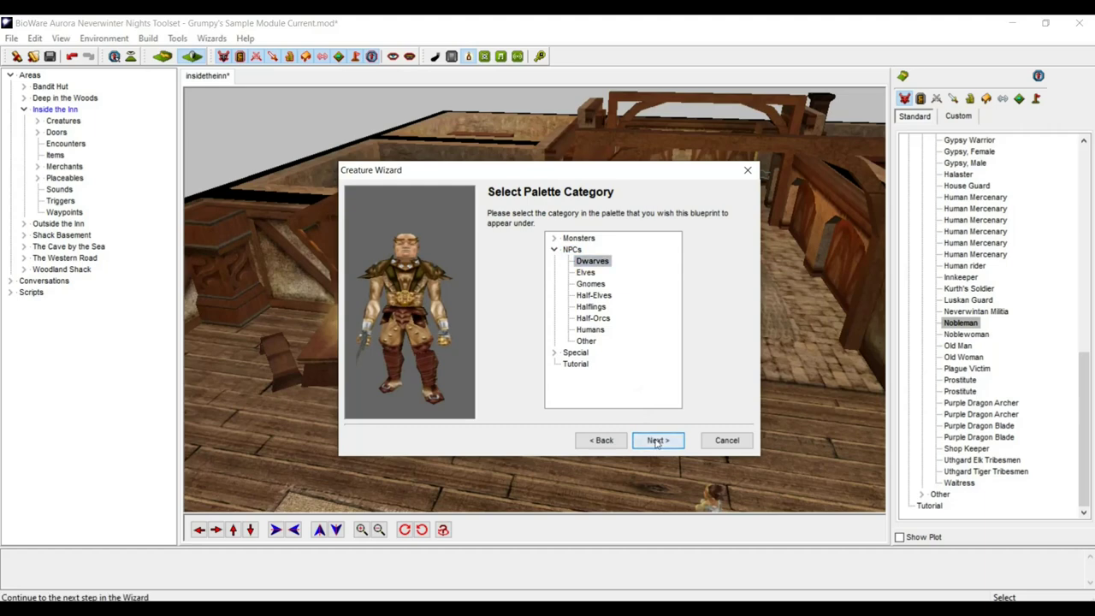
click(656, 440)
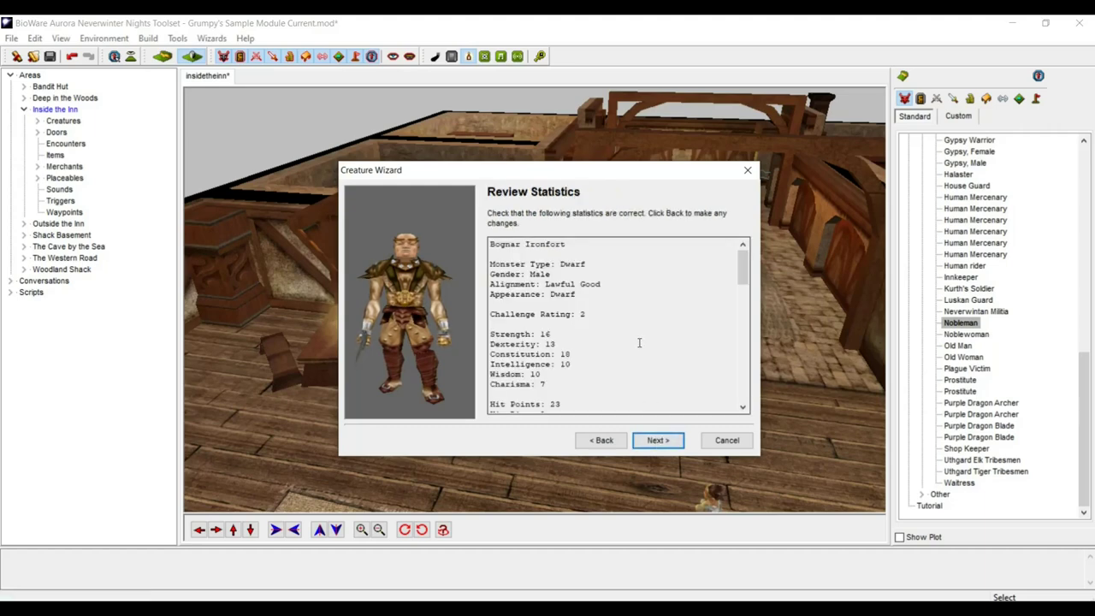
- Review the statistics and finish the wizard with Creature Properties launching
scroll(640, 342, down, 3)
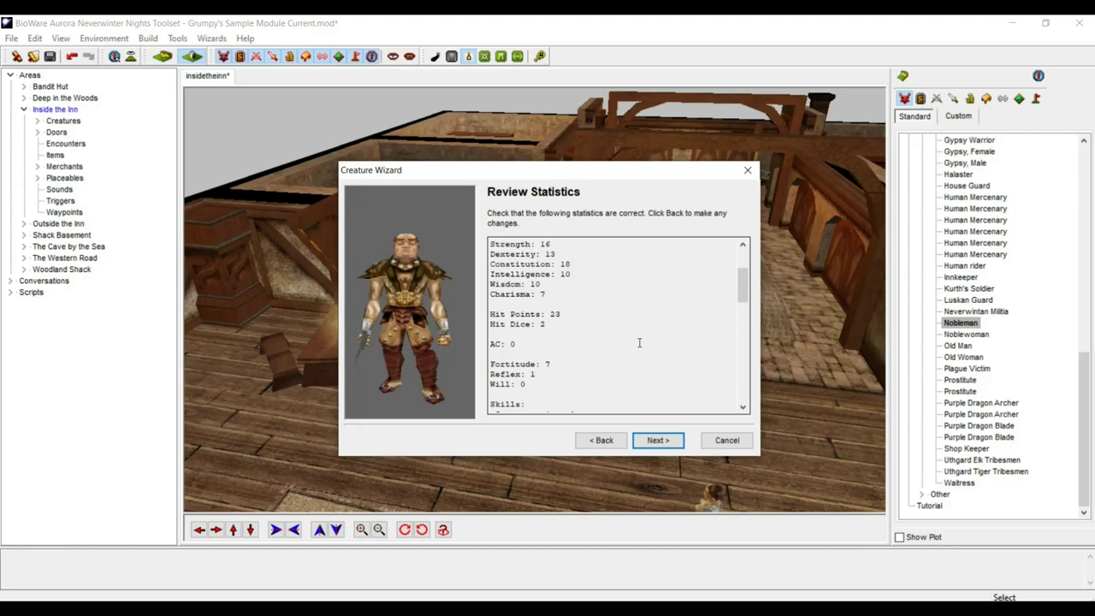
scroll(639, 343, down, 3)
scroll(639, 342, down, 5)
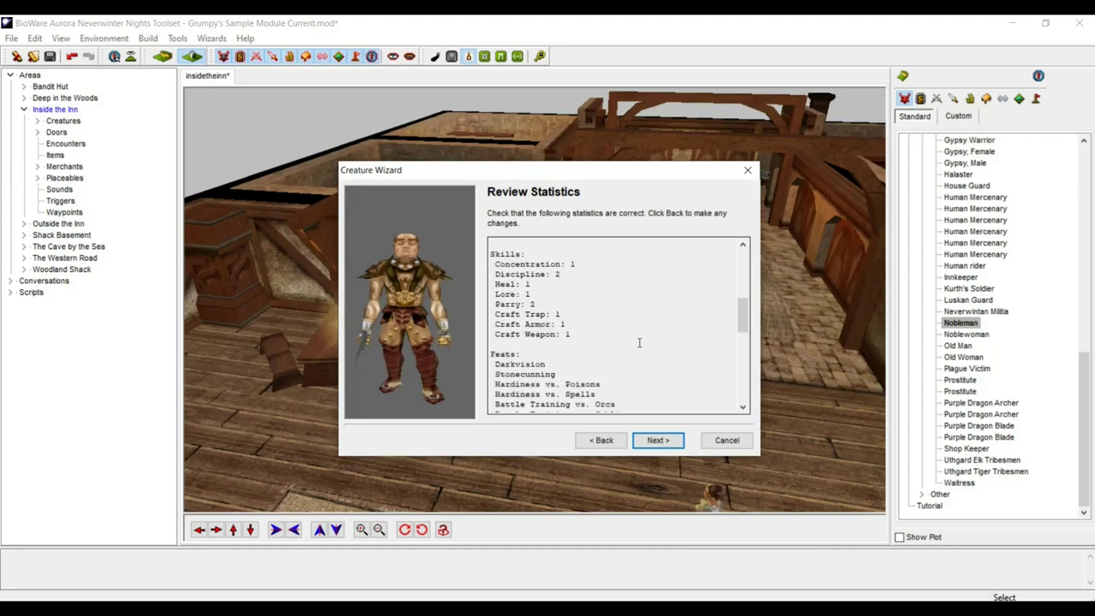
scroll(639, 343, down, 1)
scroll(640, 343, up, 2)
scroll(639, 342, down, 7)
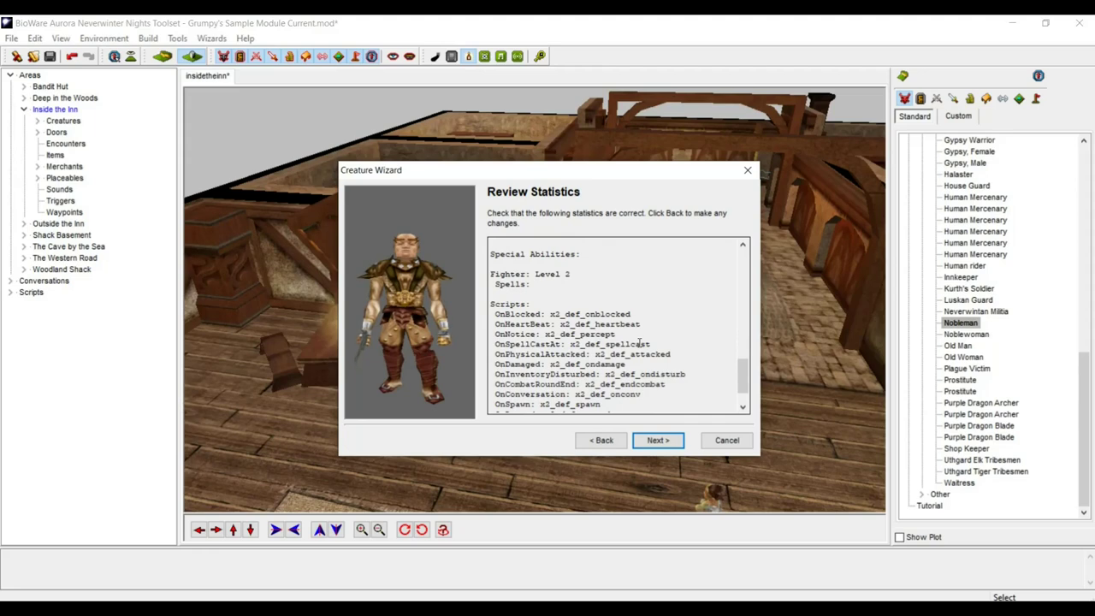
scroll(639, 342, down, 2)
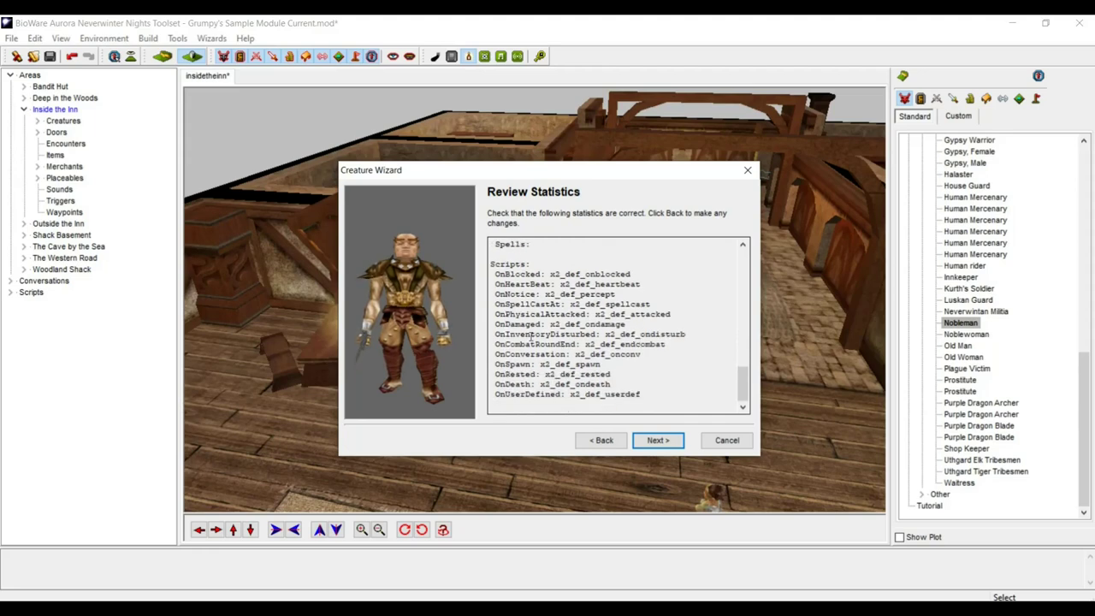
click(668, 441)
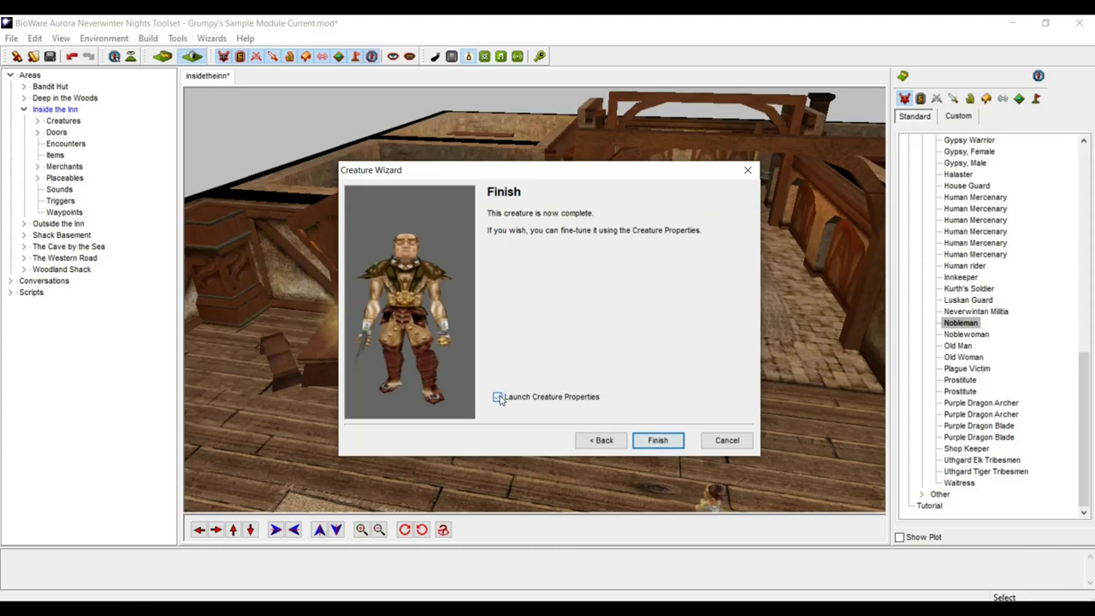
click(653, 440)
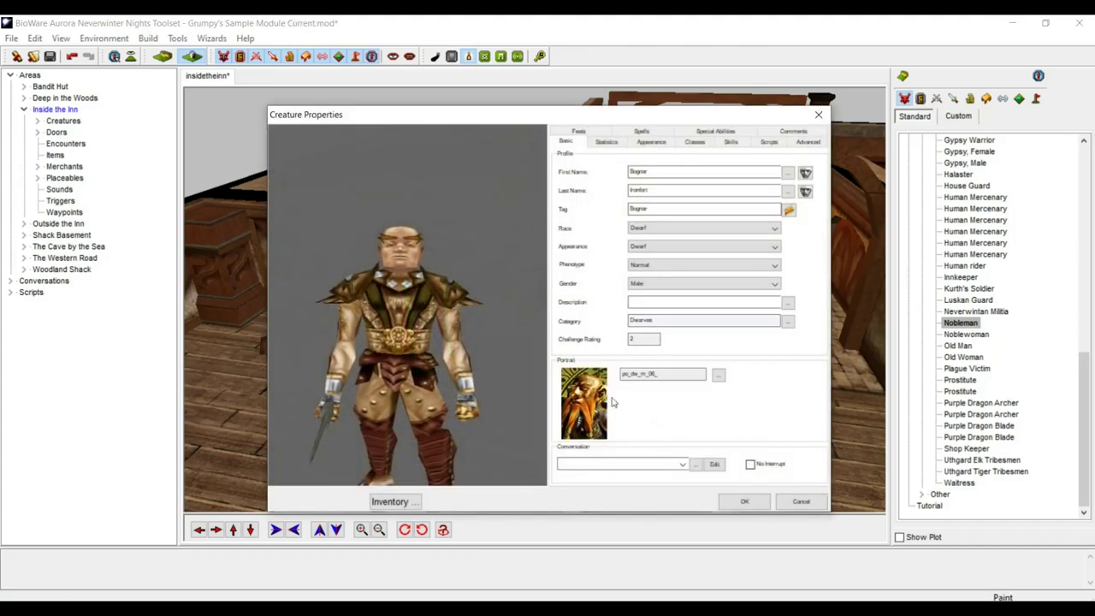
- Try the pMD0_HEAD000 and bearded pMD0_HEAD002 heads in the dwarf's appearance
click(651, 142)
click(669, 169)
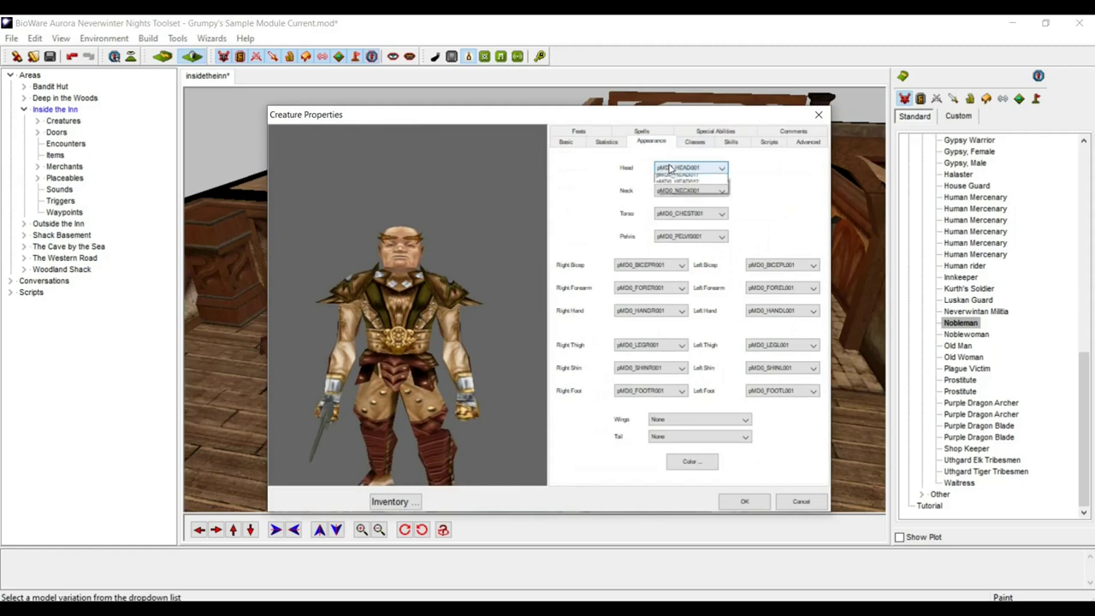
click(676, 180)
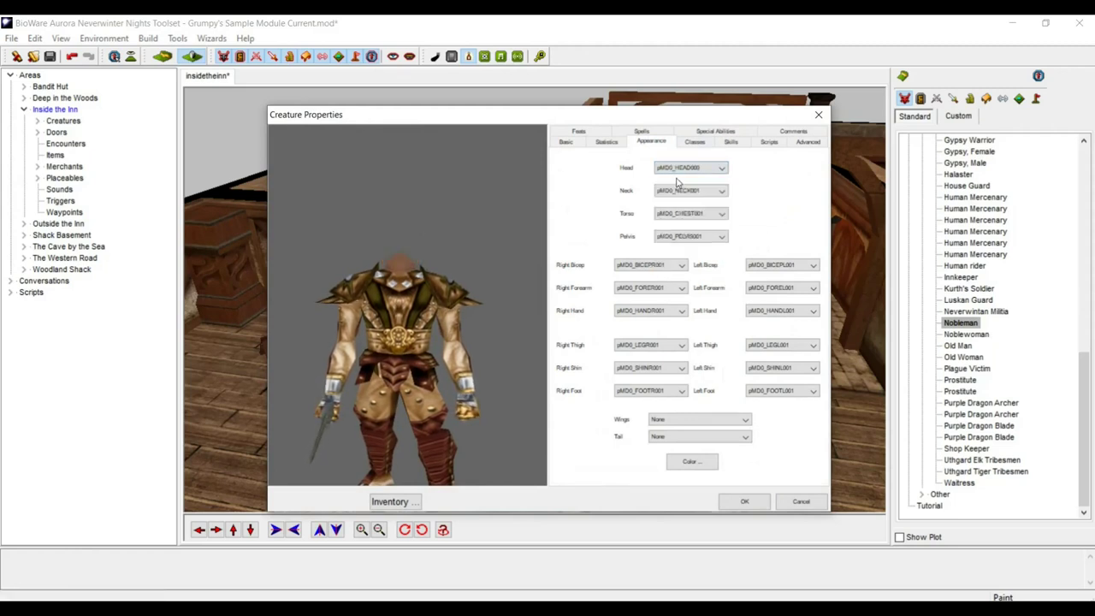
click(677, 168)
click(681, 193)
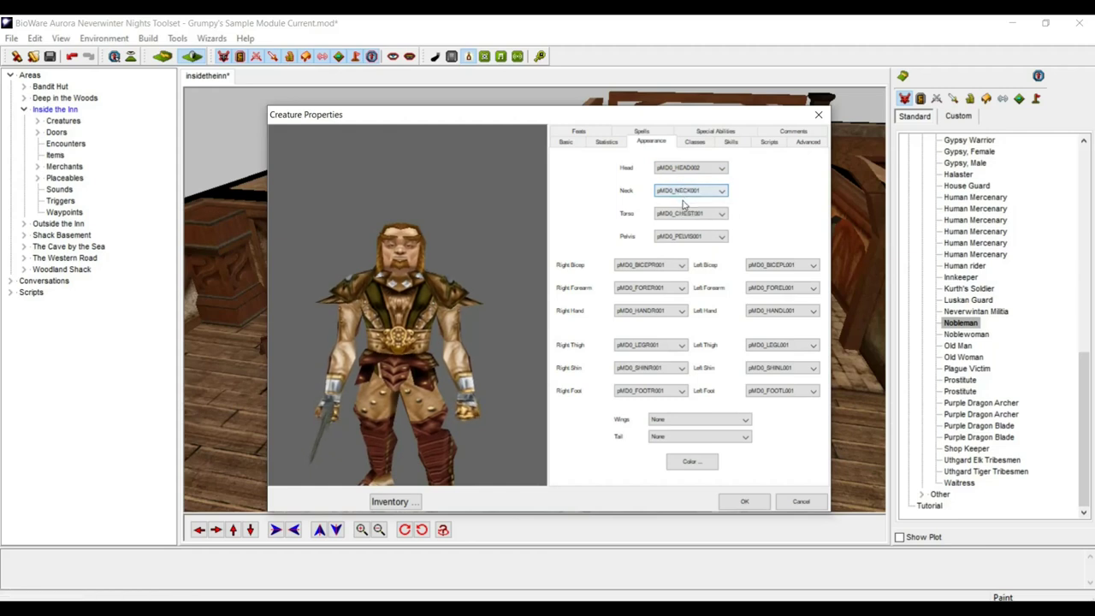
click(685, 191)
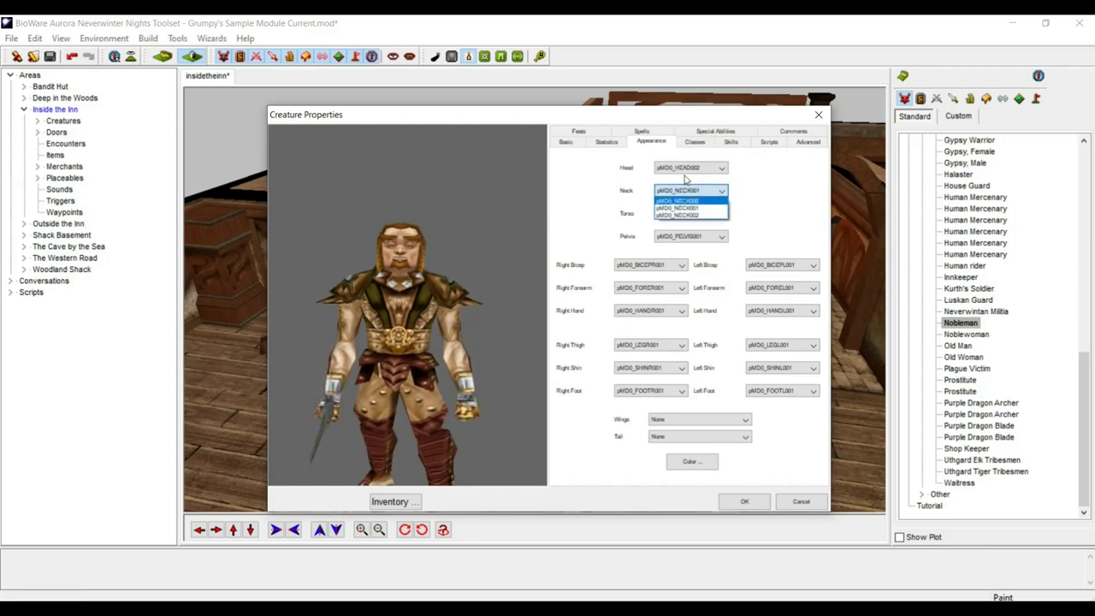
click(684, 179)
- Try heads pMD0_HEAD003 and 004, settle on pMD0_HEAD005, and rotate the preview
click(685, 168)
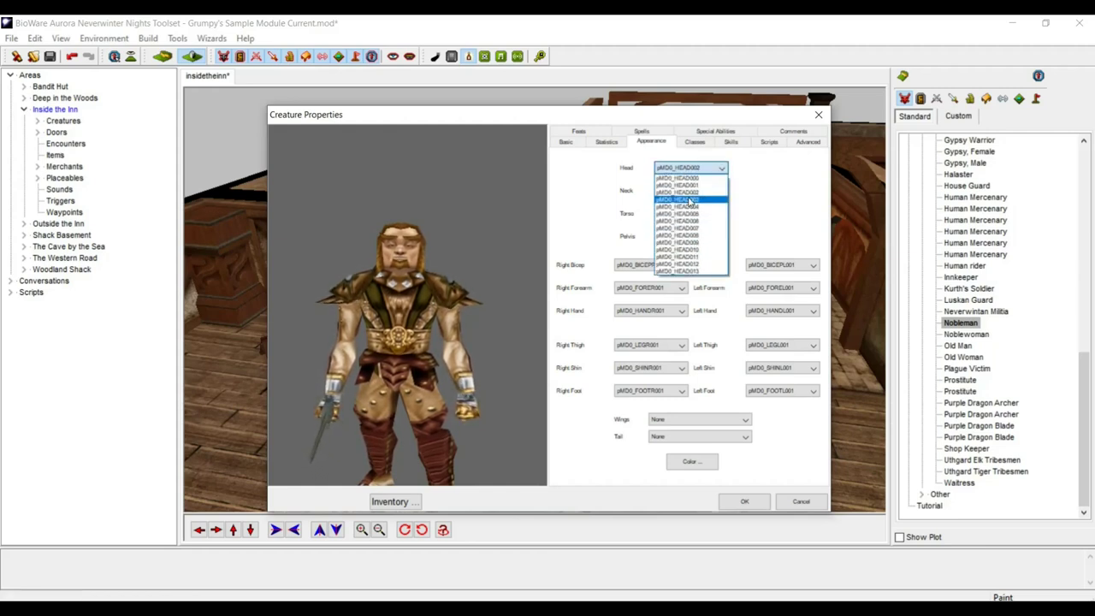
click(690, 200)
click(686, 170)
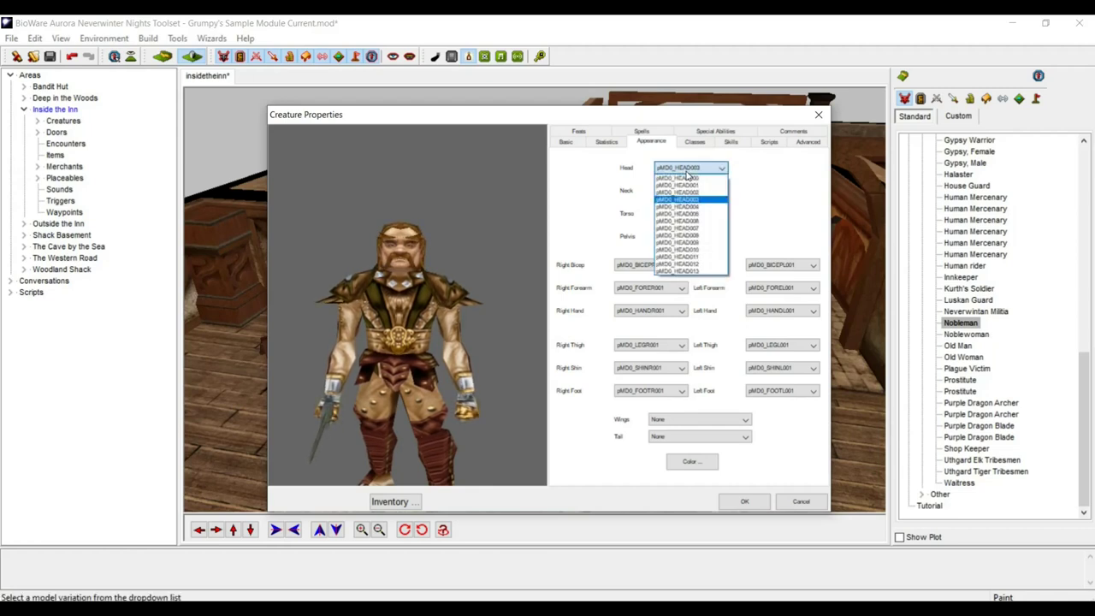
click(684, 206)
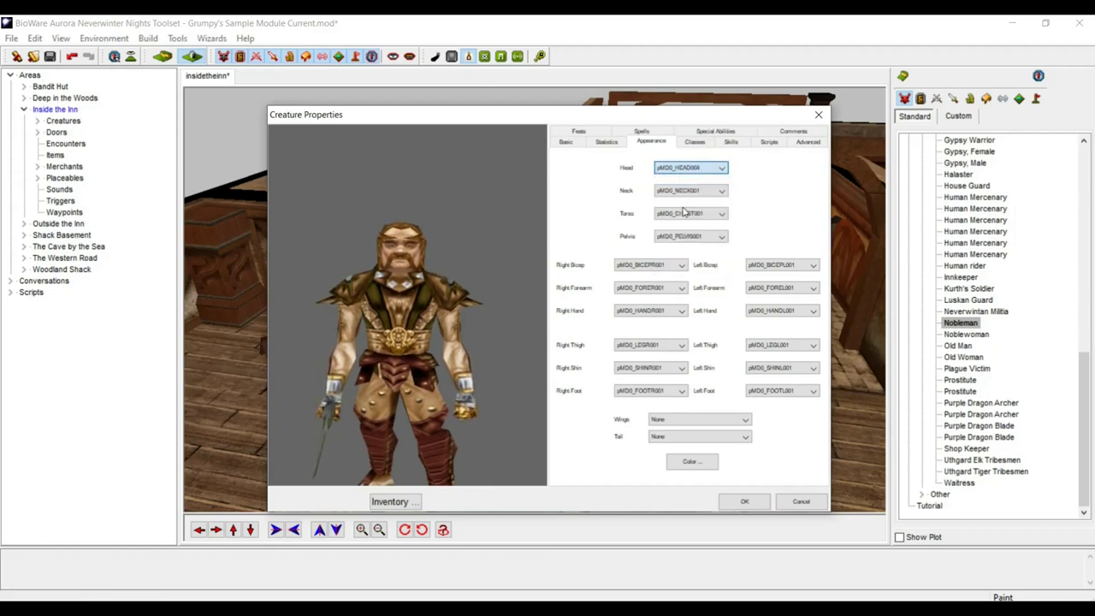
click(681, 170)
click(683, 218)
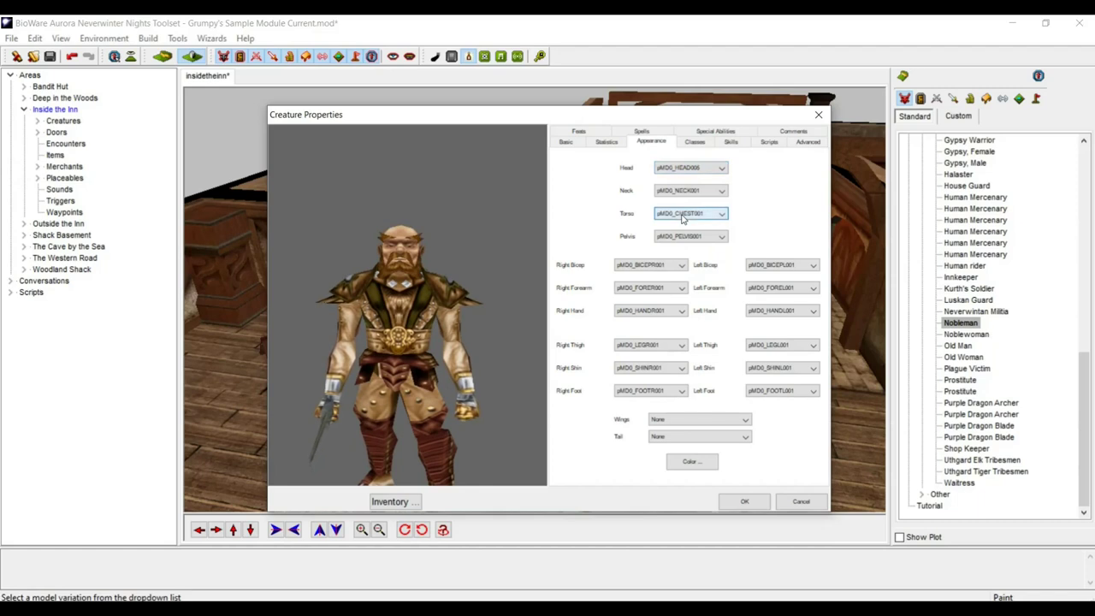
drag(441, 299, 413, 326)
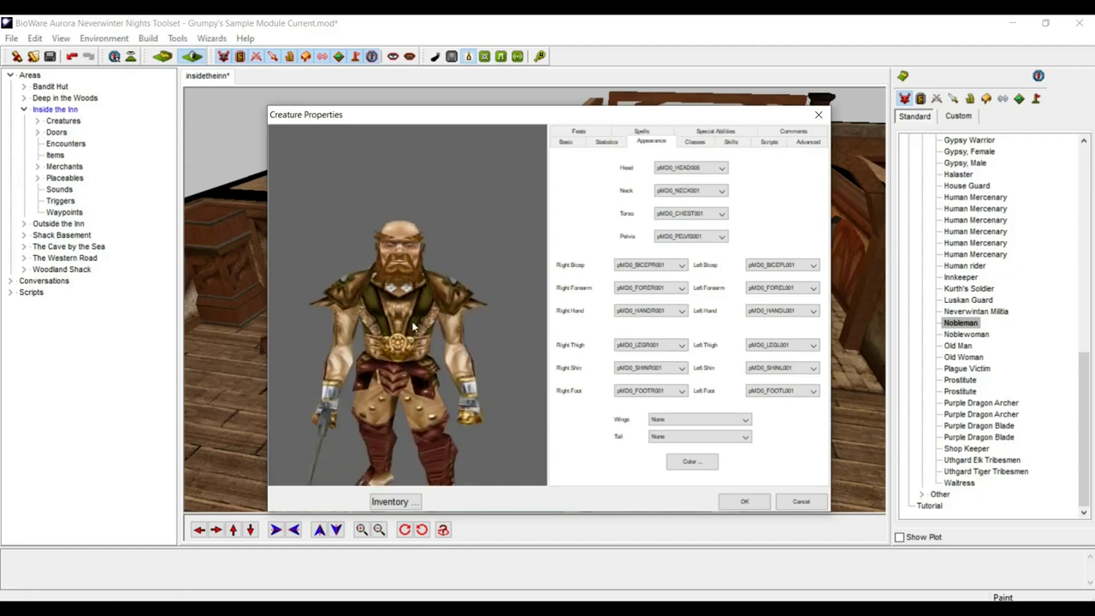
drag(404, 336, 411, 462)
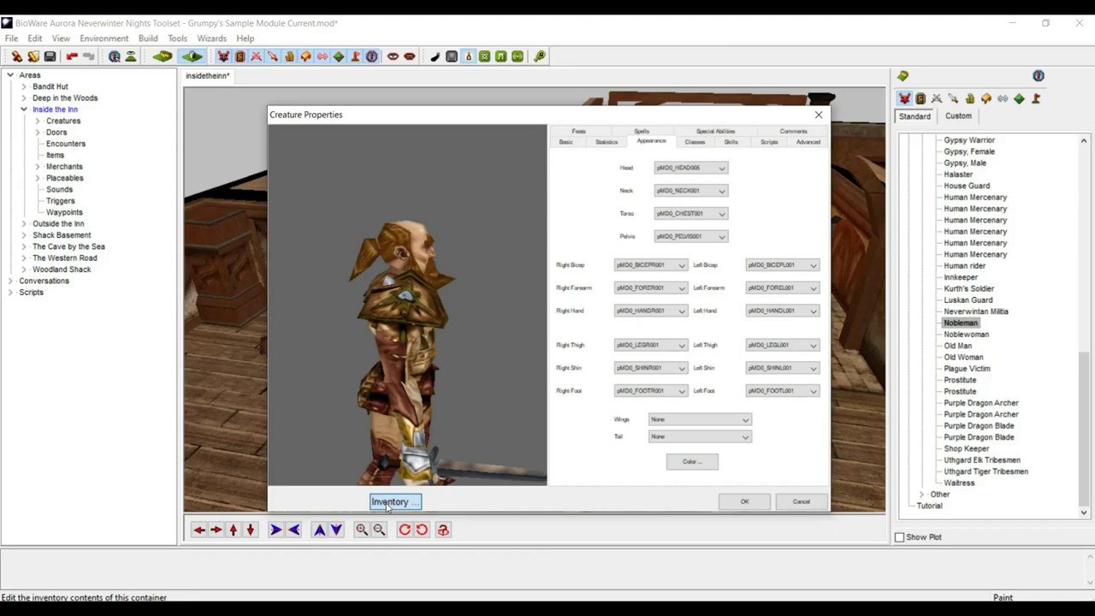
- Remove the Studded Leather Armor from the dwarf and destroy it
click(390, 502)
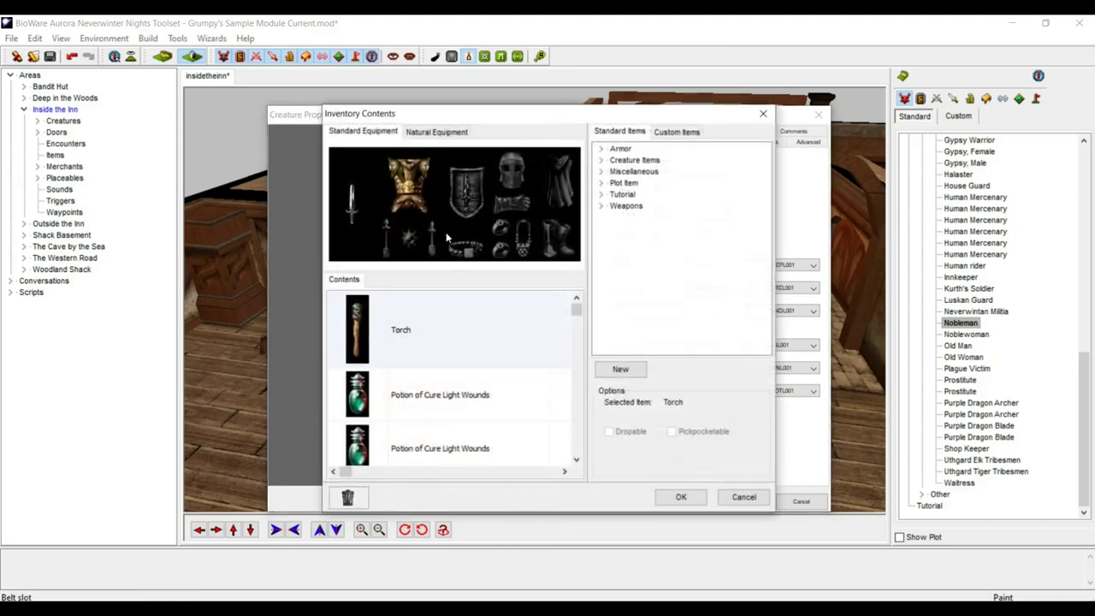
drag(414, 176, 349, 498)
click(602, 149)
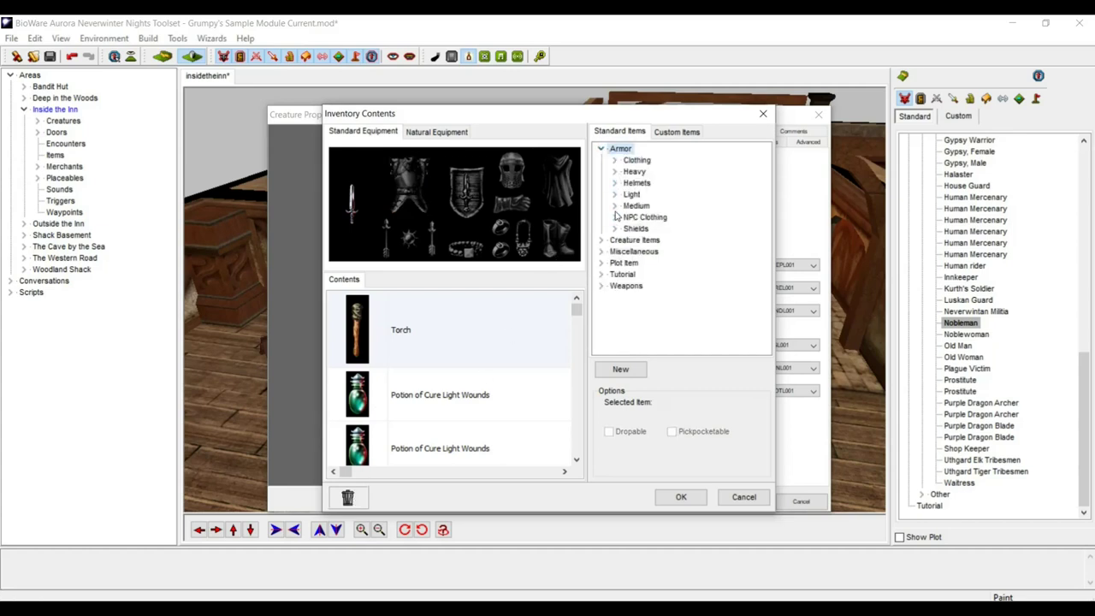
- Add Scale Mail from Armor > Medium and equip it as body armor
click(615, 207)
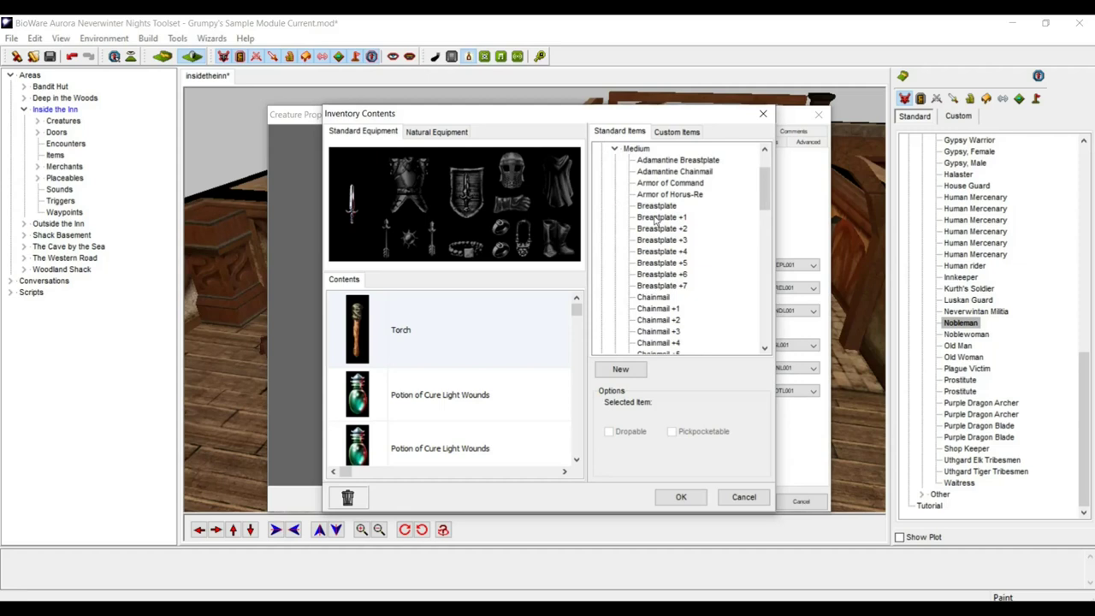
drag(765, 183, 787, 291)
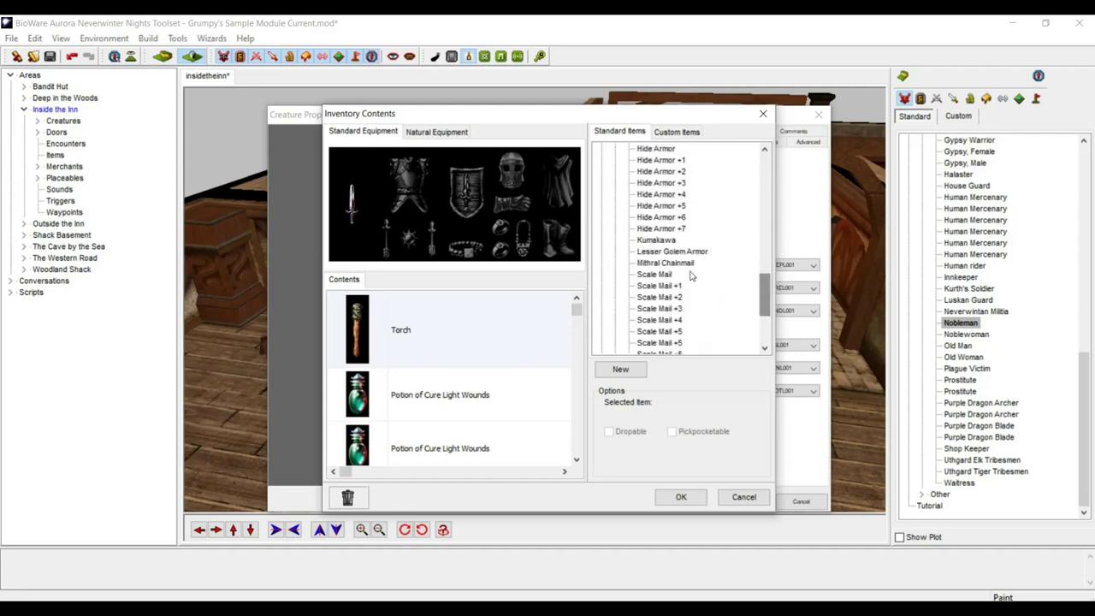
double_click(660, 275)
drag(356, 433, 418, 202)
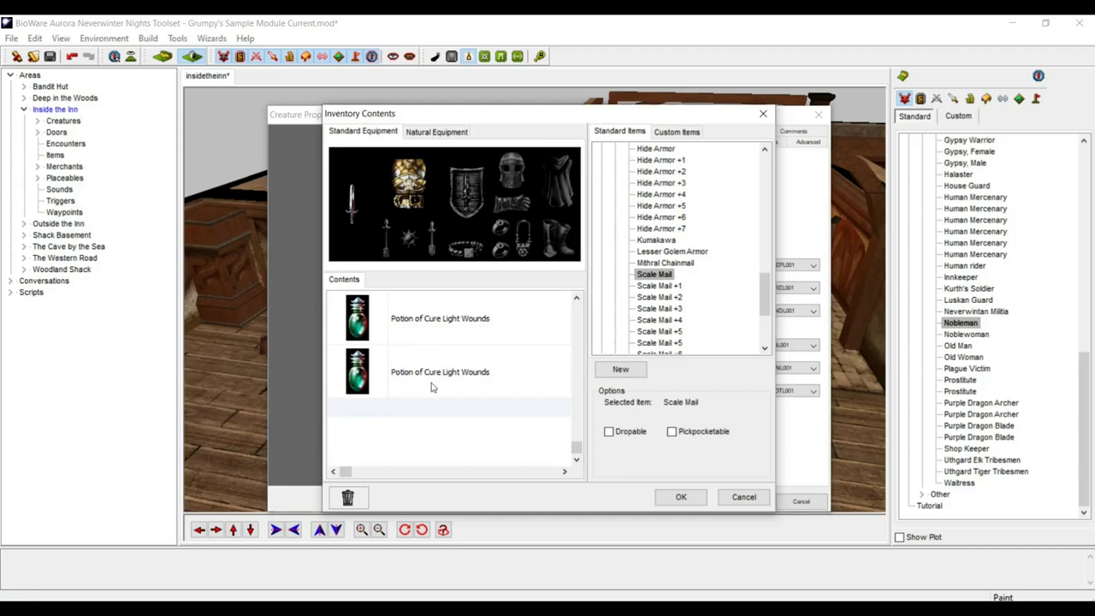
- Scroll through the inventory contents and select the Torch
scroll(675, 282, down, 2)
scroll(456, 359, up, 3)
scroll(456, 354, down, 1)
scroll(456, 353, up, 1)
click(456, 351)
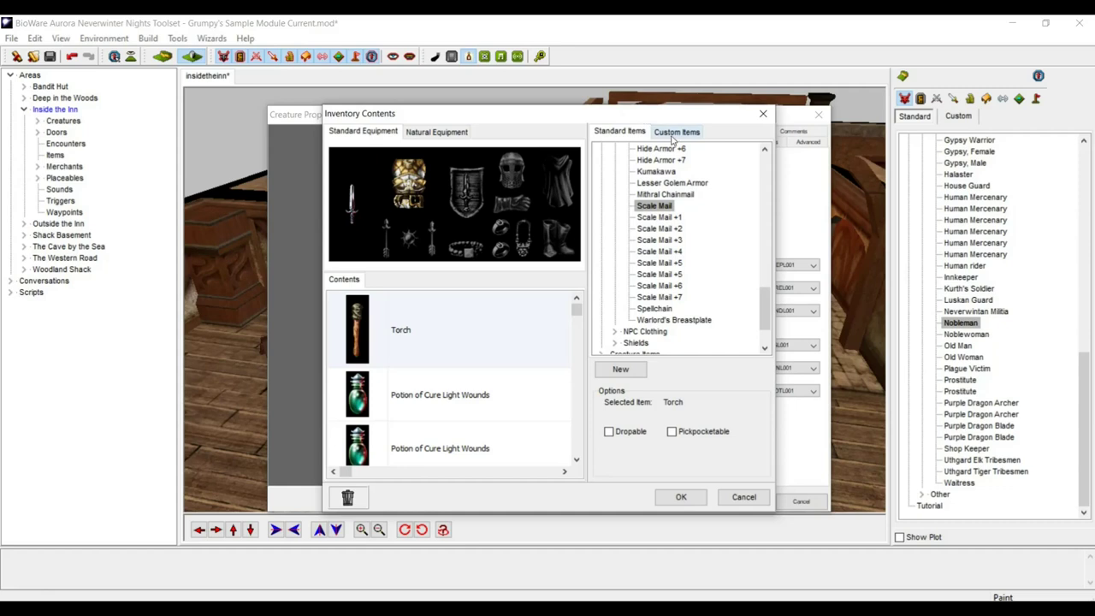
drag(760, 298, 751, 155)
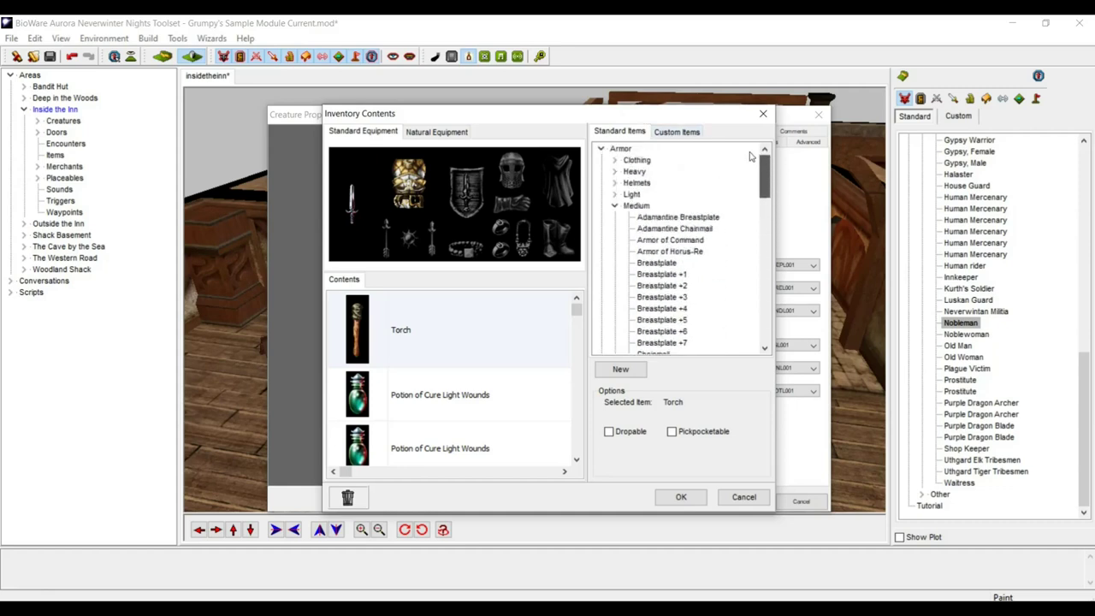
- Browse the helmet and shield lists and add a Large Shield to the inventory
click(616, 207)
click(618, 184)
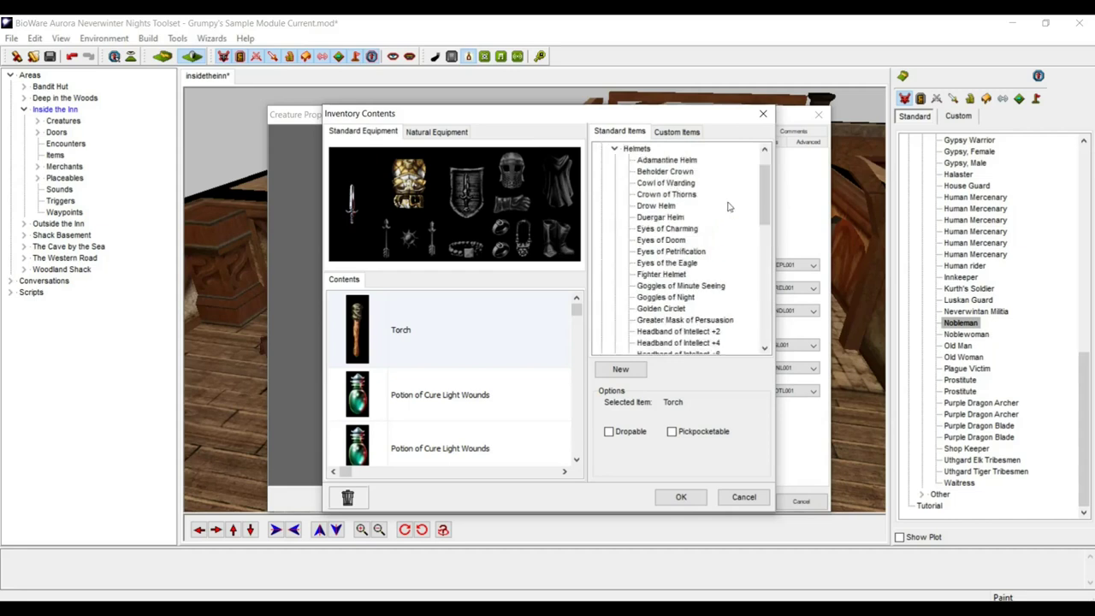
mouse_move(768, 209)
mouse_down()
mouse_move(776, 229)
mouse_move(774, 196)
mouse_up()
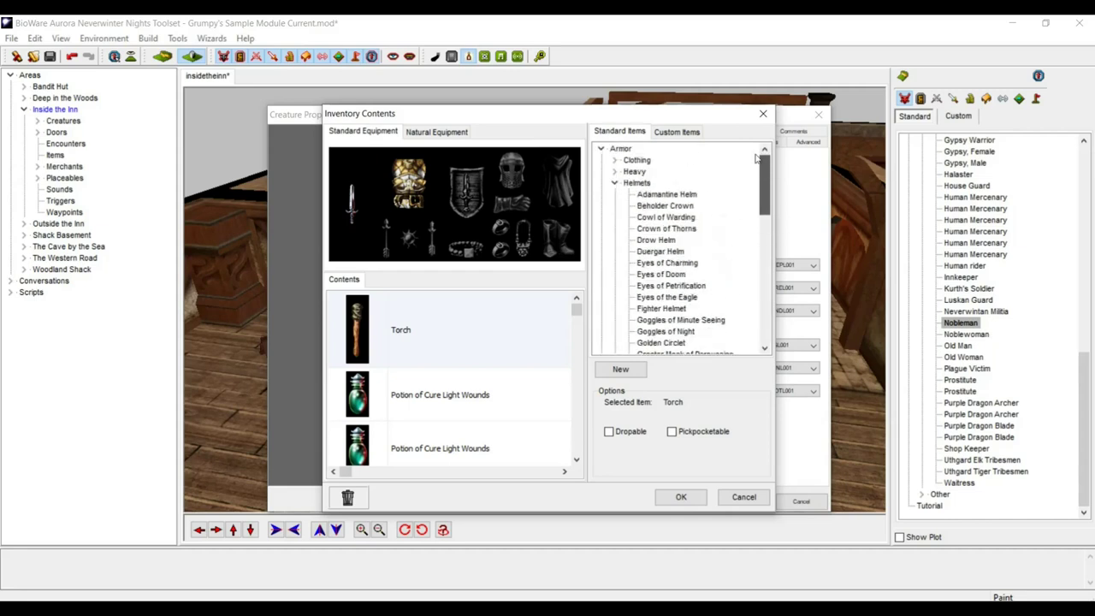
click(616, 183)
click(615, 229)
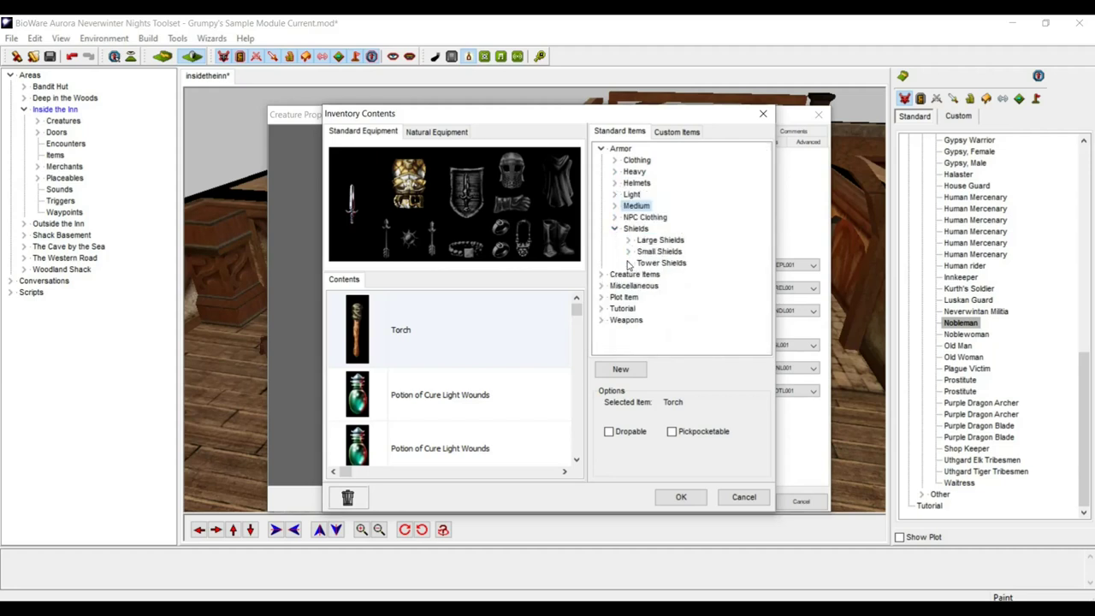
click(628, 253)
drag(768, 221, 768, 229)
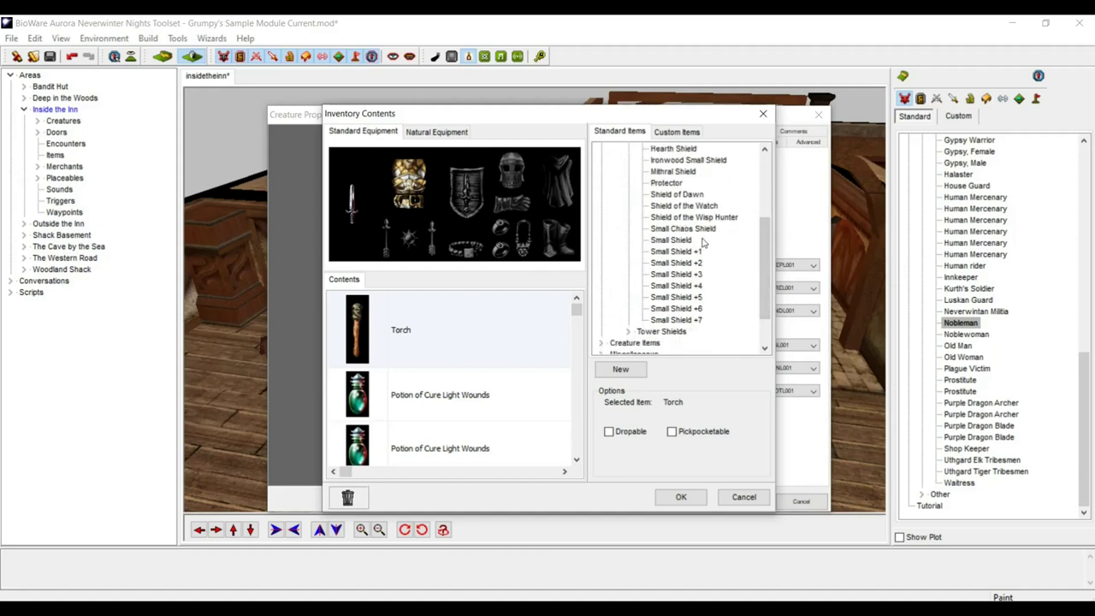
drag(766, 248, 761, 201)
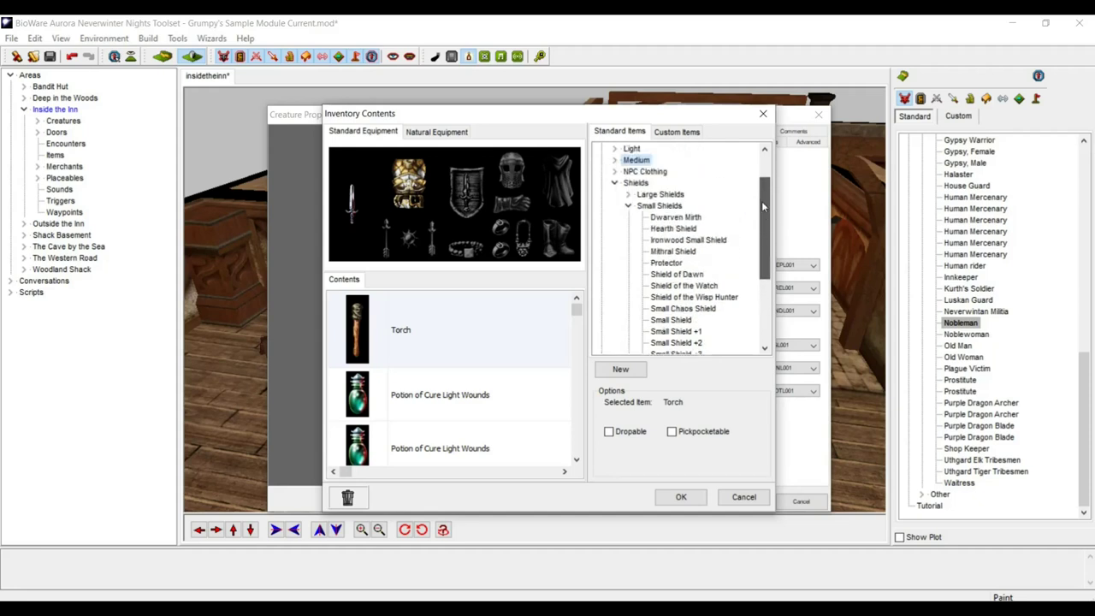
click(628, 206)
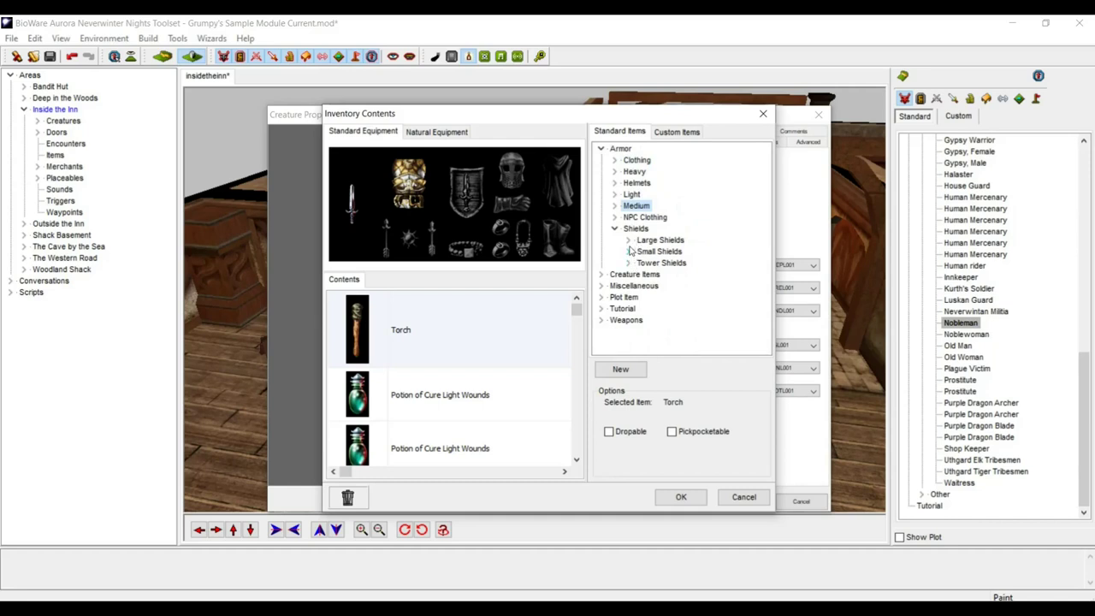
click(629, 241)
double_click(687, 253)
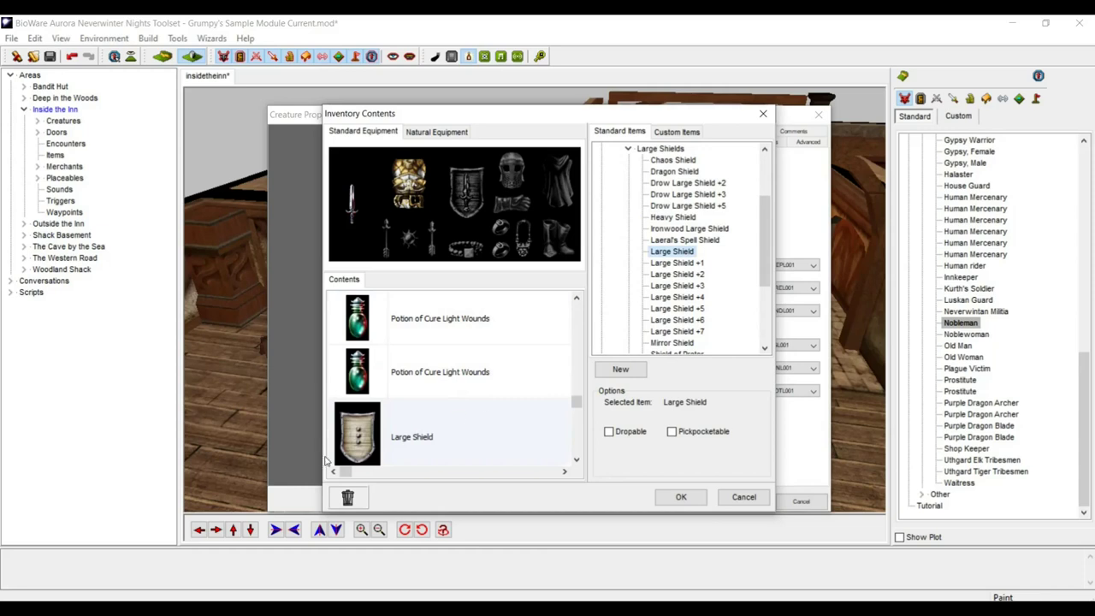
- Equip the Large Shield in the shield slot, dismiss the warnings, and accept the inventory
double_click(358, 444)
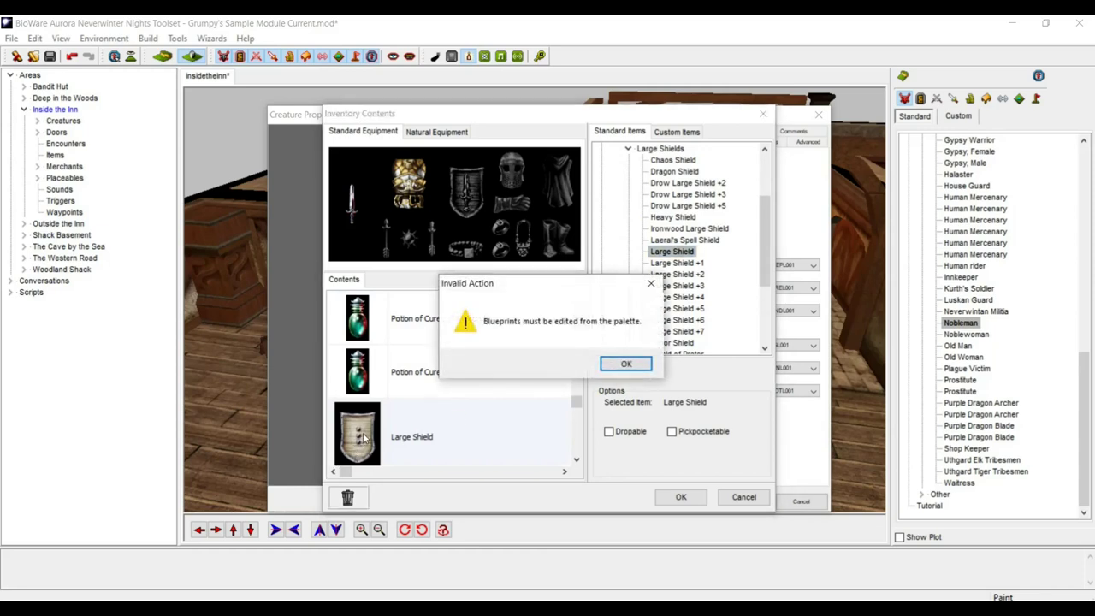
click(625, 364)
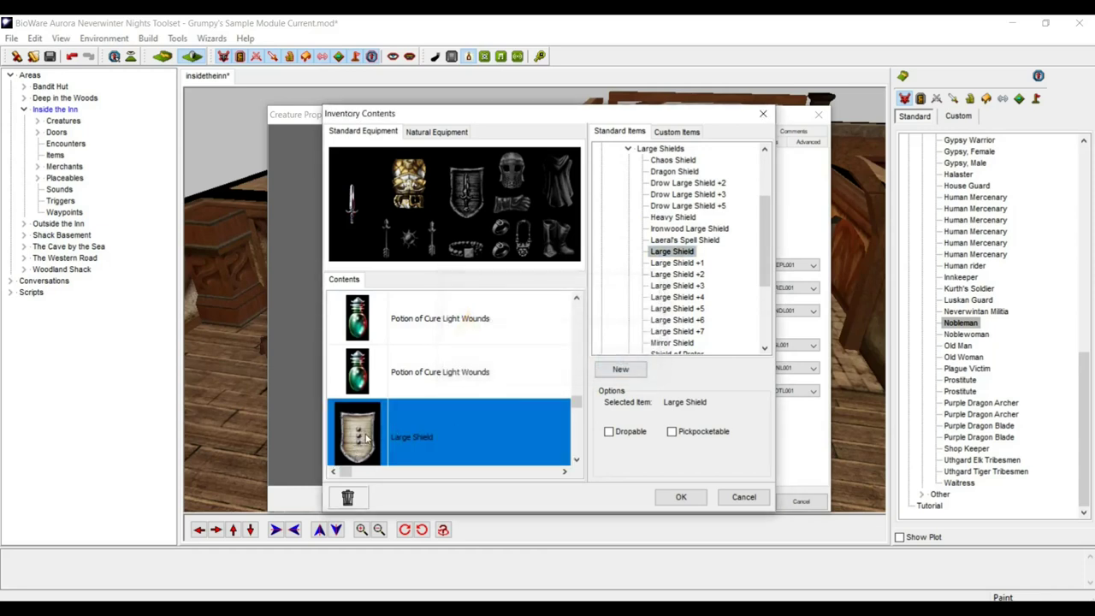
key(Down)
double_click(364, 385)
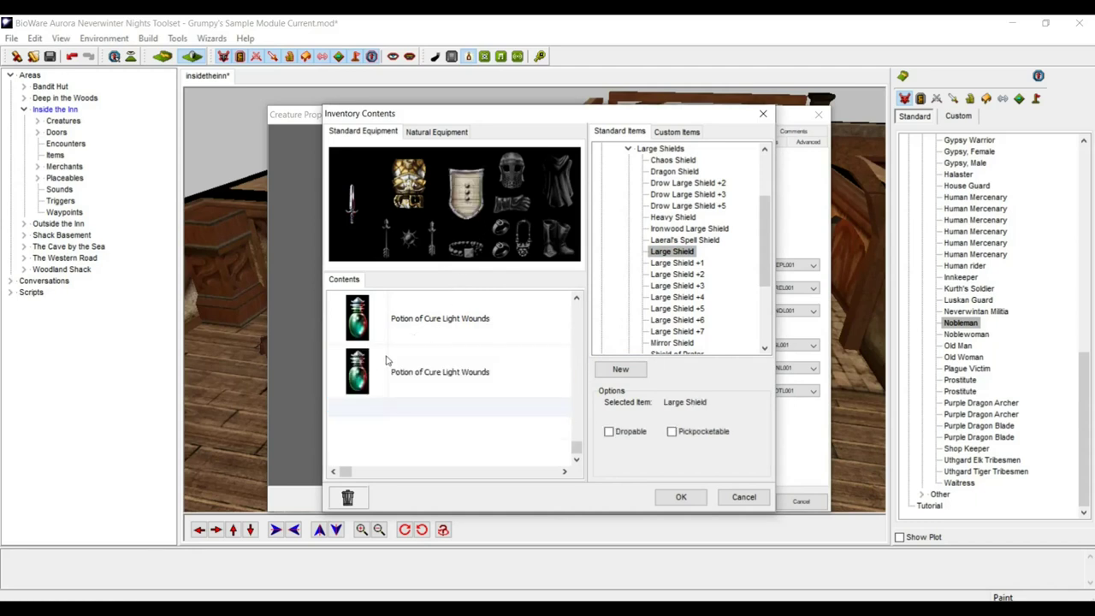
double_click(470, 201)
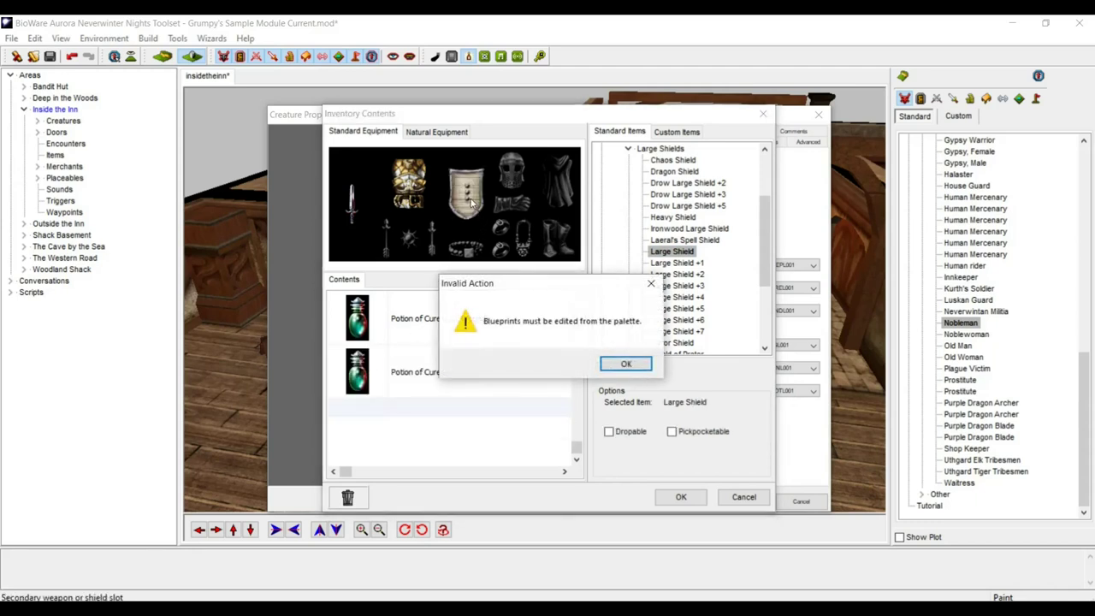
click(626, 364)
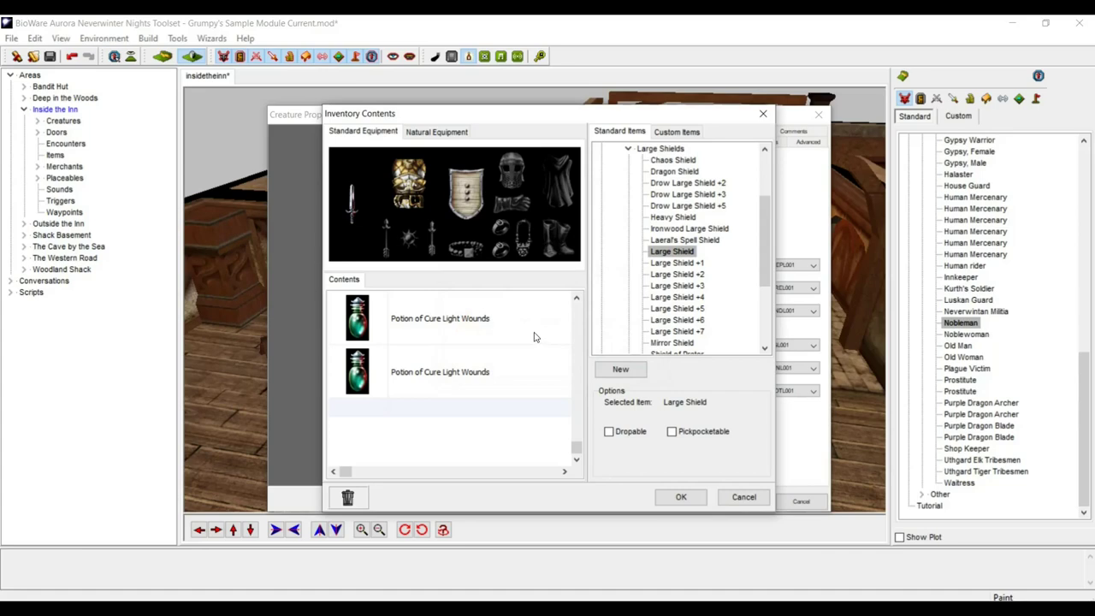
click(680, 498)
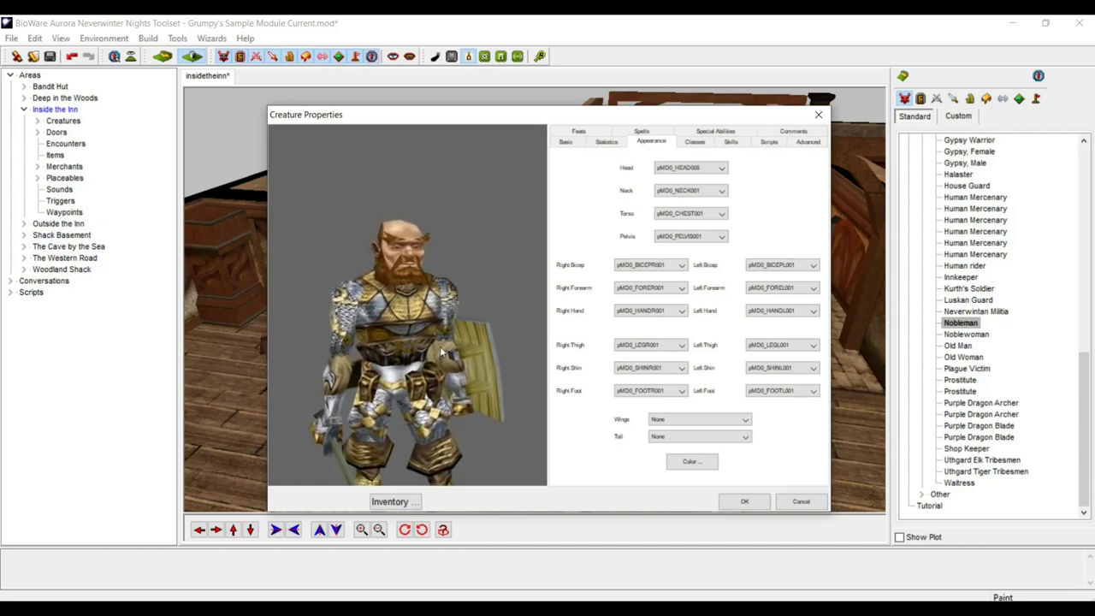
- Turn the dwarf preview to inspect the shield, then bring up his event scripts
drag(458, 345, 335, 337)
drag(404, 364, 426, 275)
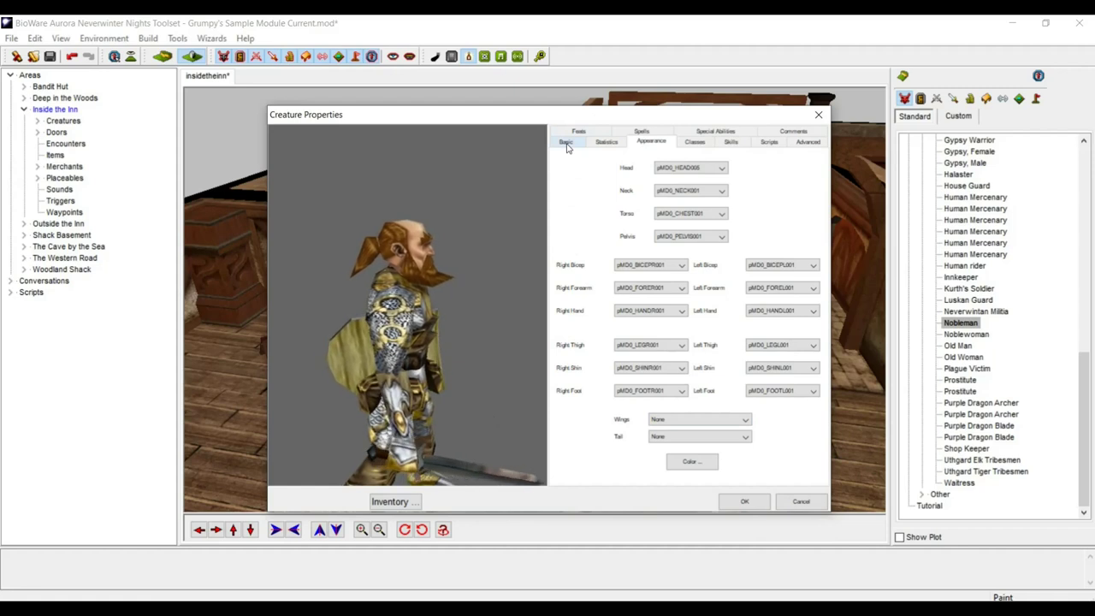
click(768, 142)
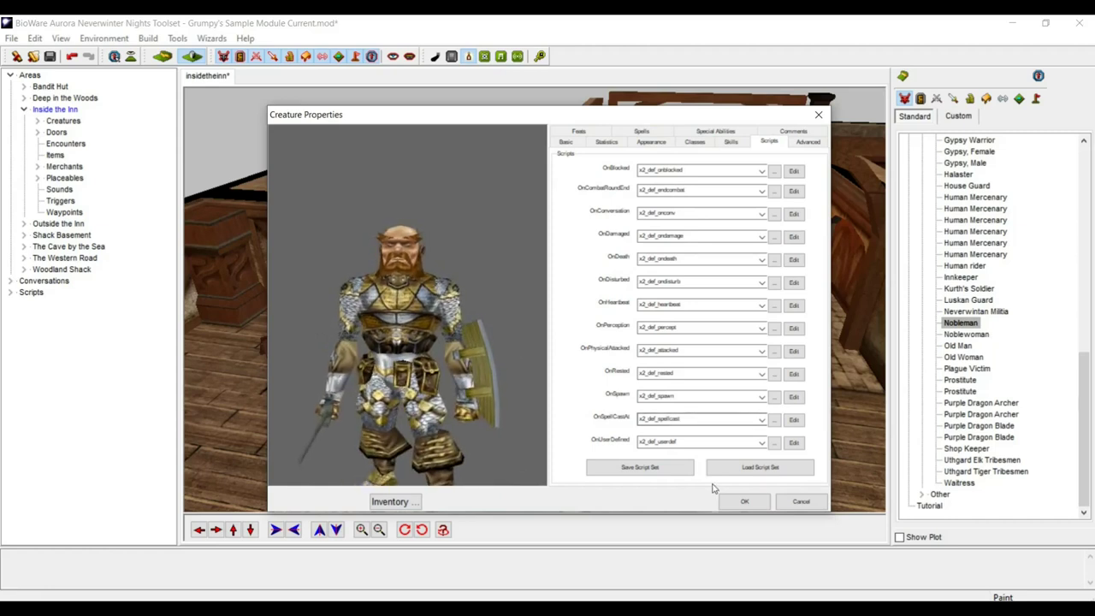
- Load the set_xp2_henchmen script set and accept the Creature Properties changes
click(767, 476)
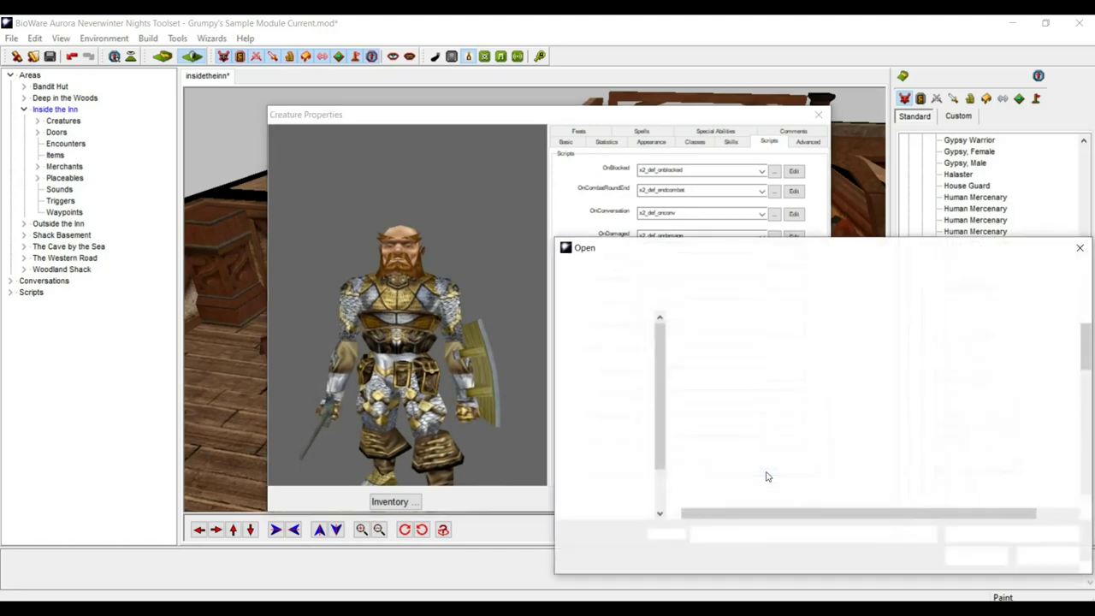
scroll(446, 338, down, 1)
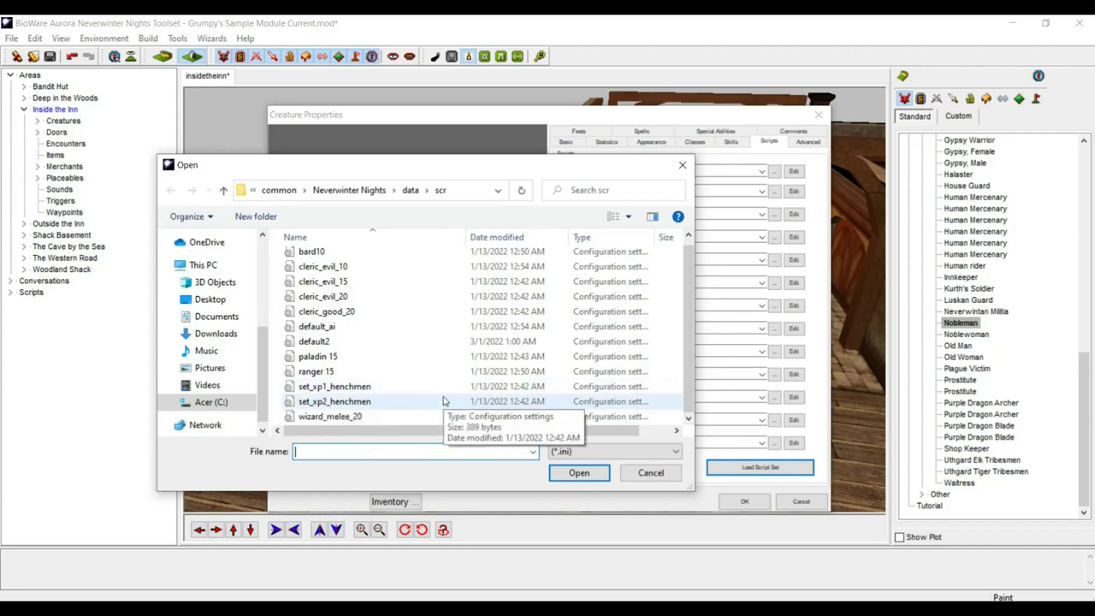
double_click(292, 401)
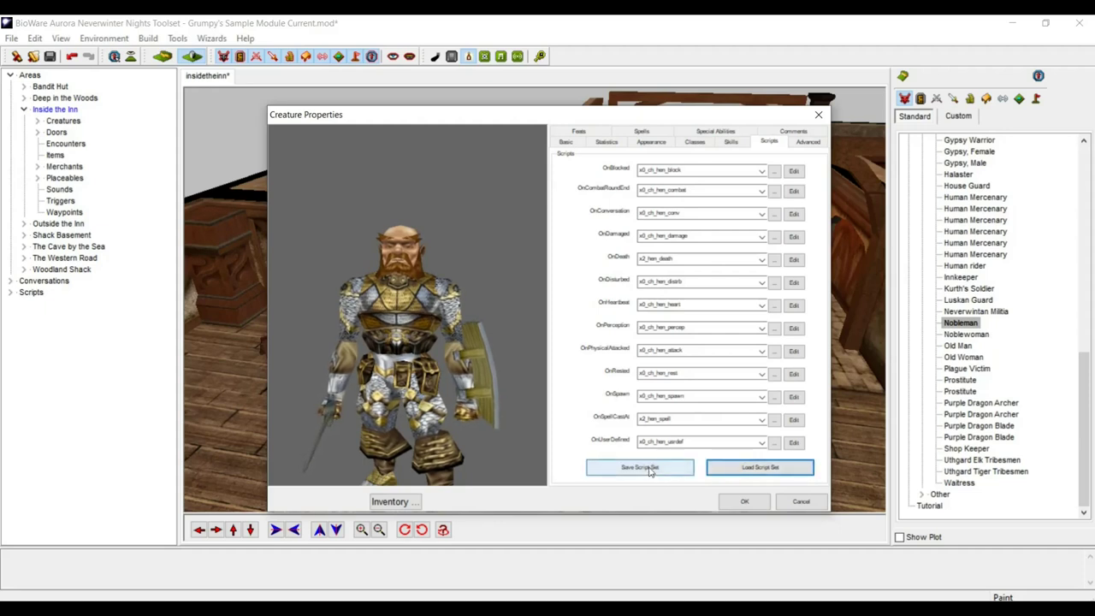
click(758, 468)
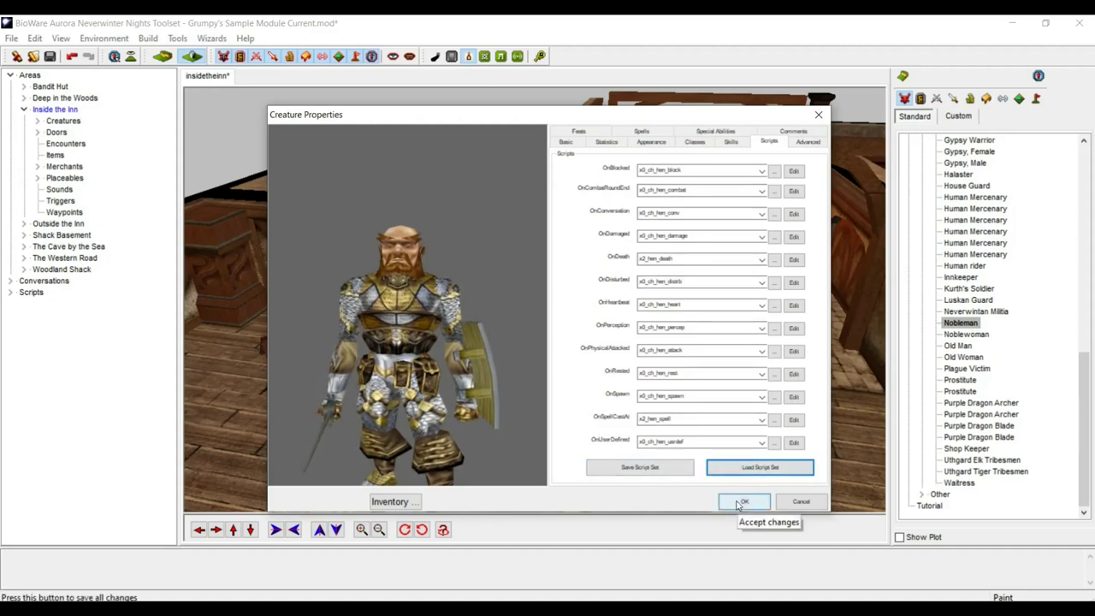
click(741, 503)
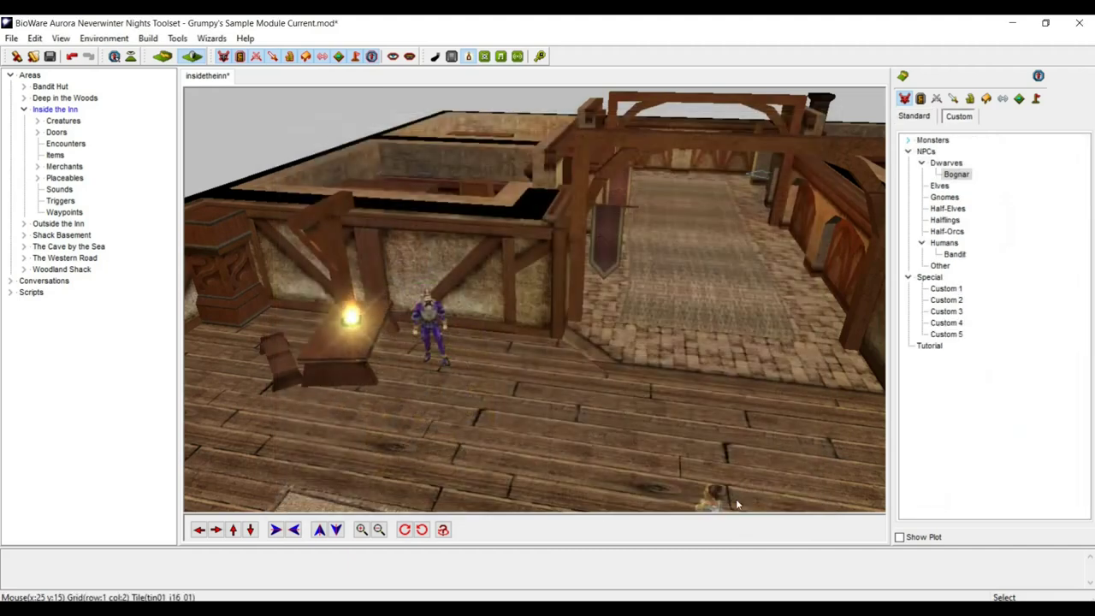
- Place Bognar in the inn, rotate him clockwise twice, and move him beside the purple Nobleman
click(954, 175)
click(485, 350)
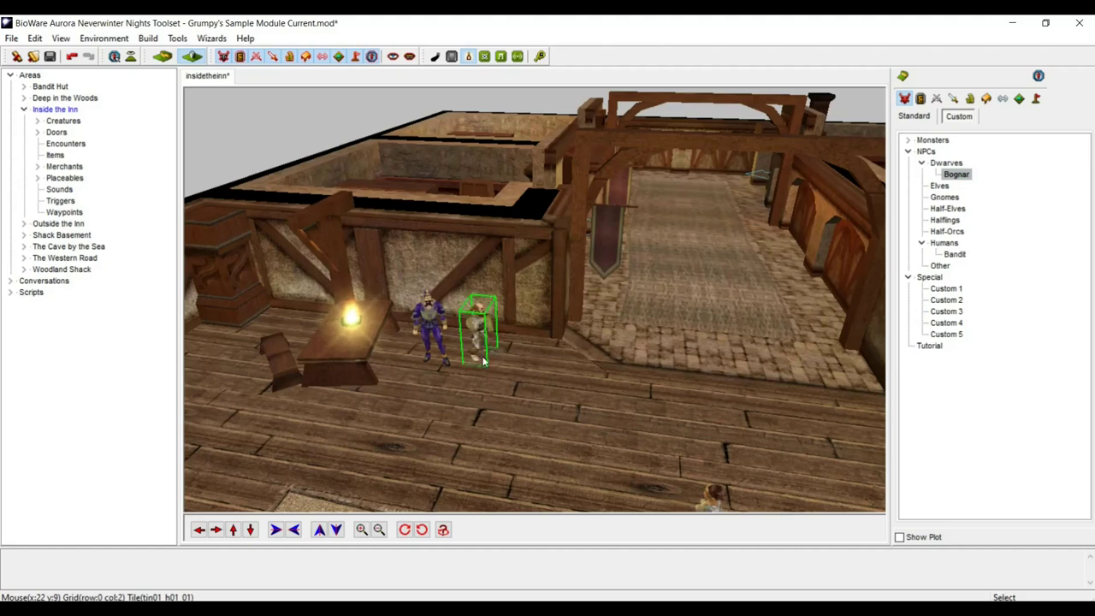
click(405, 530)
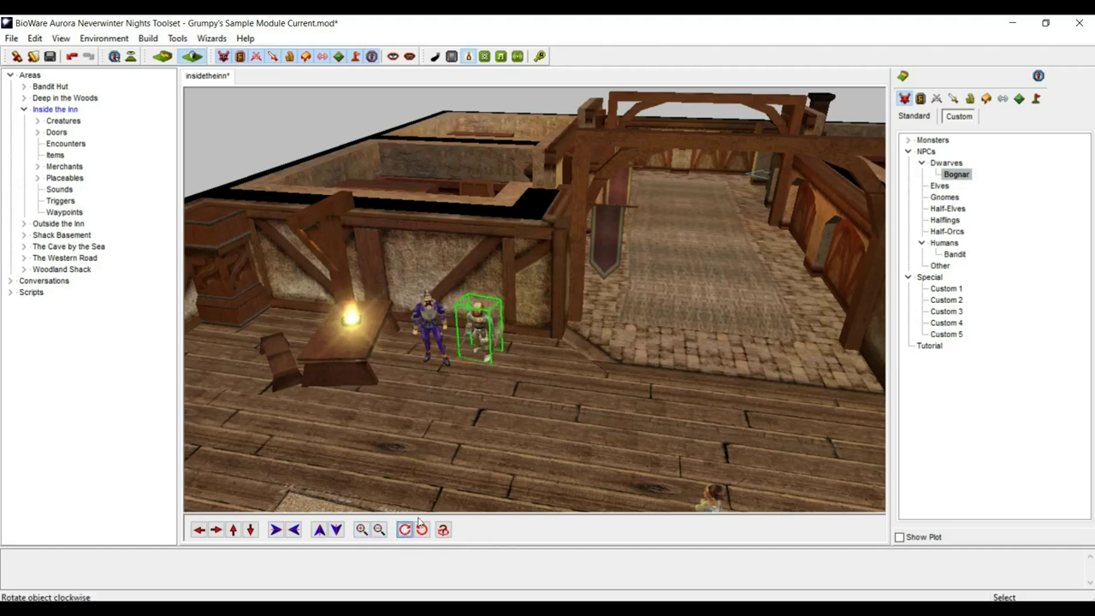
click(479, 328)
drag(479, 327, 485, 332)
scroll(485, 334, up, 5)
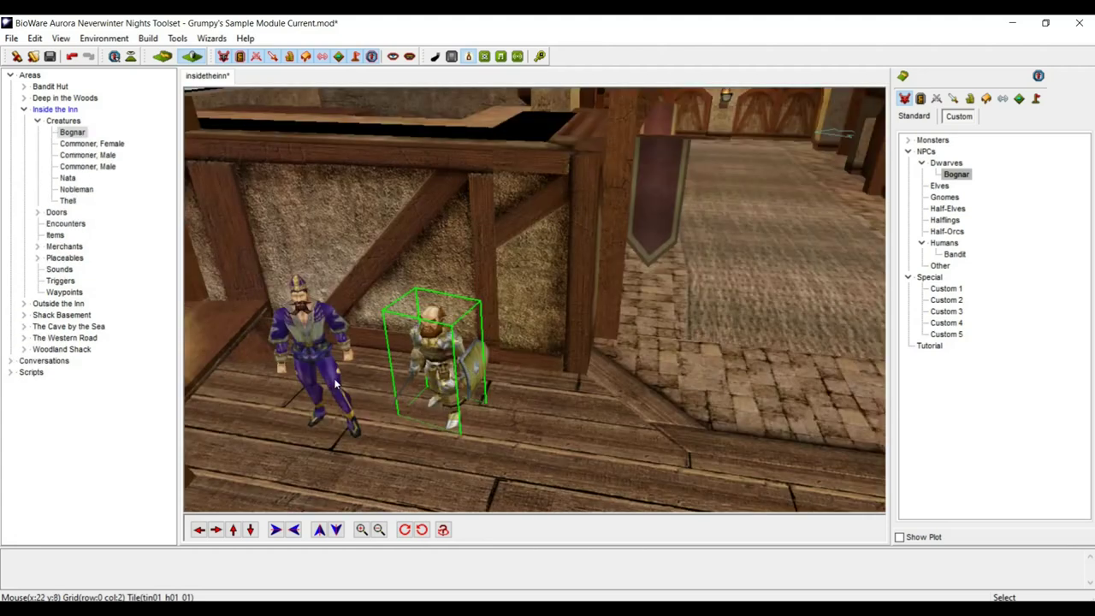
click(317, 349)
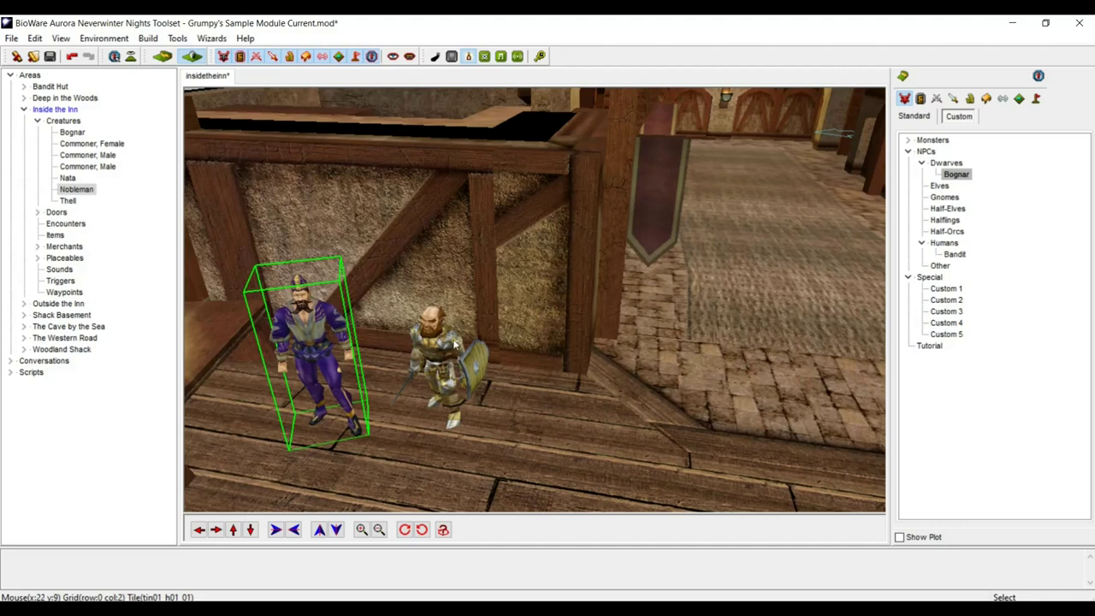
right_click(962, 177)
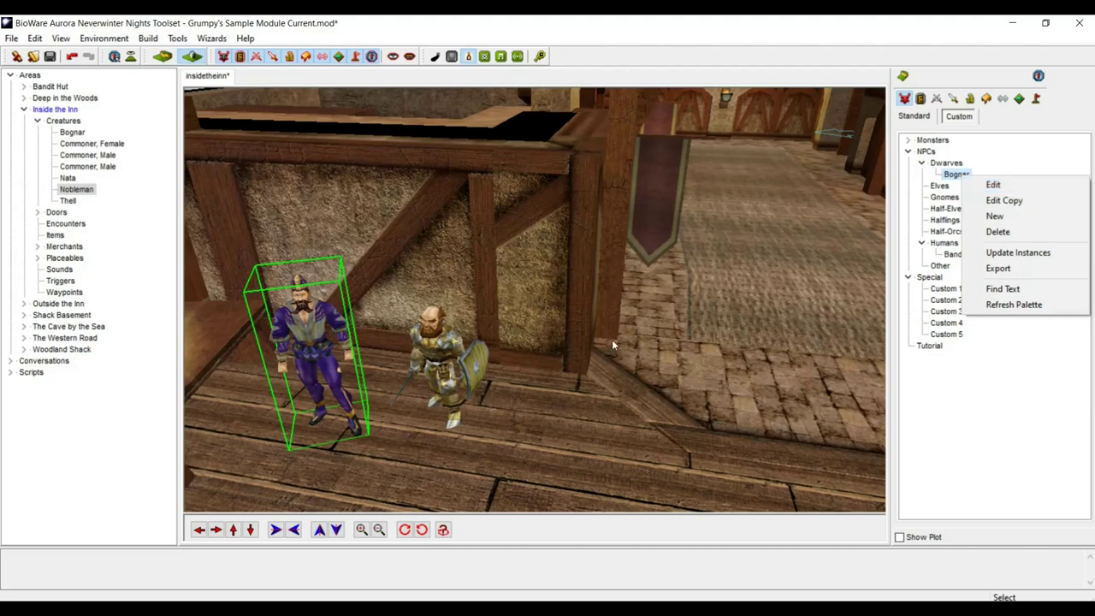
- Lower Bognar's Intelligence by two points on the Statistics tab and confirm the blueprint
click(999, 194)
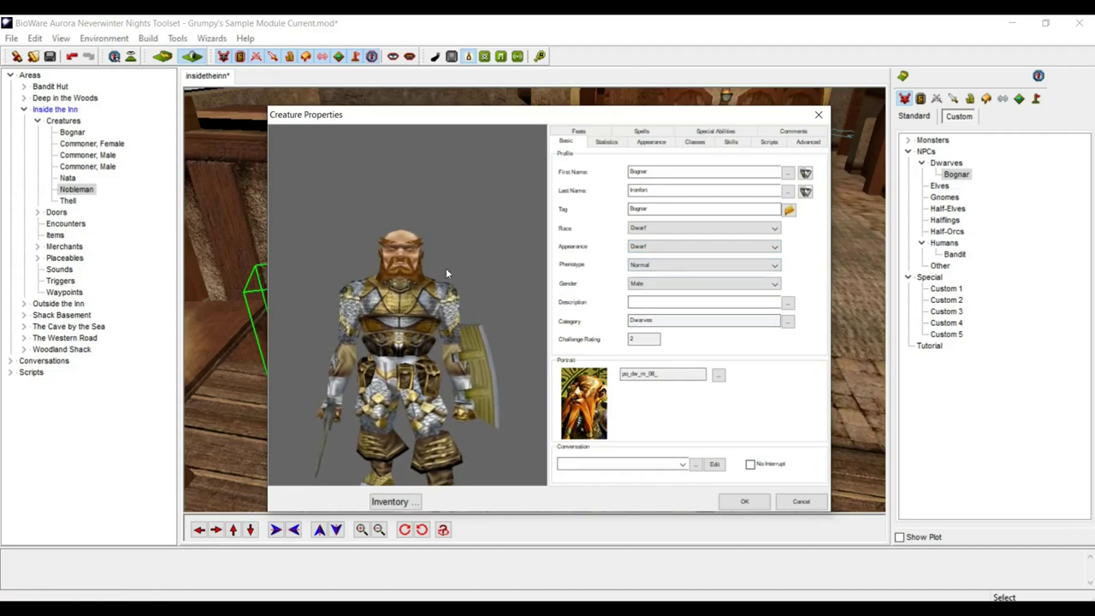
click(605, 142)
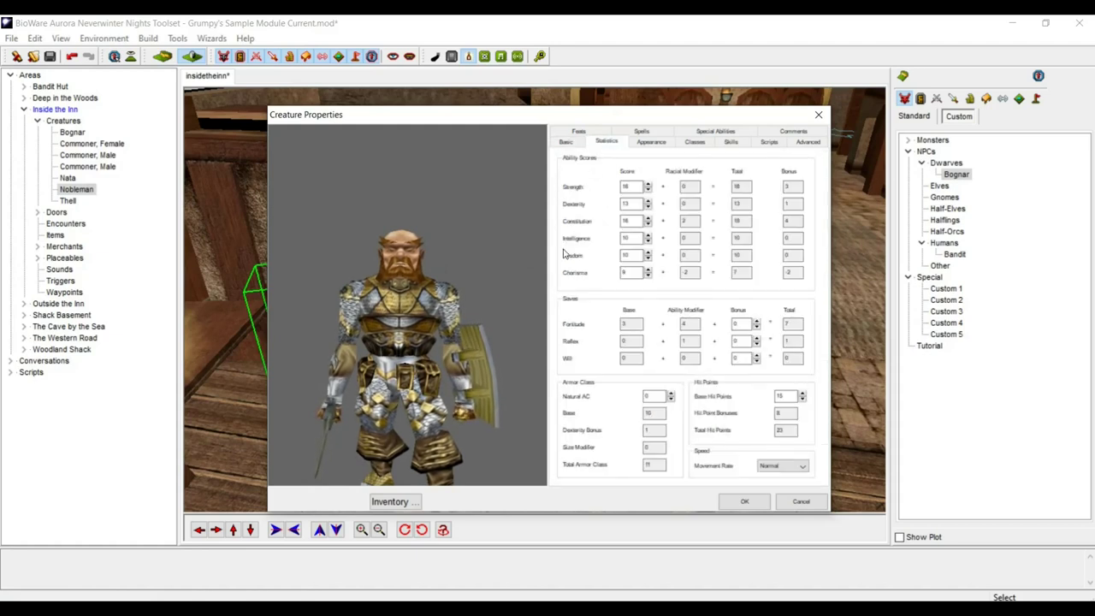
click(648, 242)
click(648, 243)
click(744, 502)
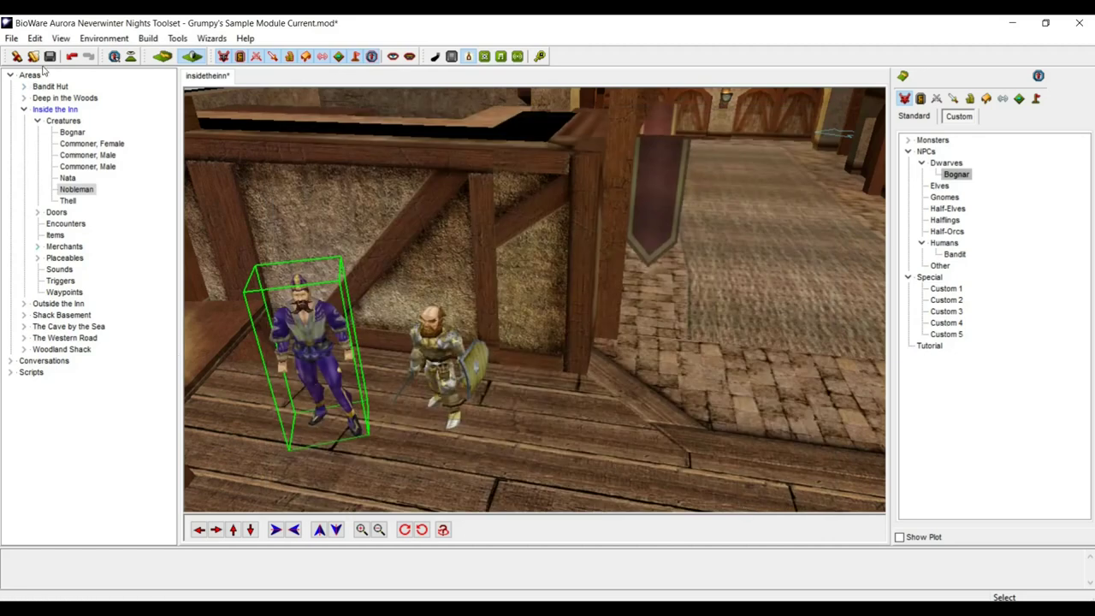
- Save the module with the Inside the Inn area
click(50, 57)
click(387, 375)
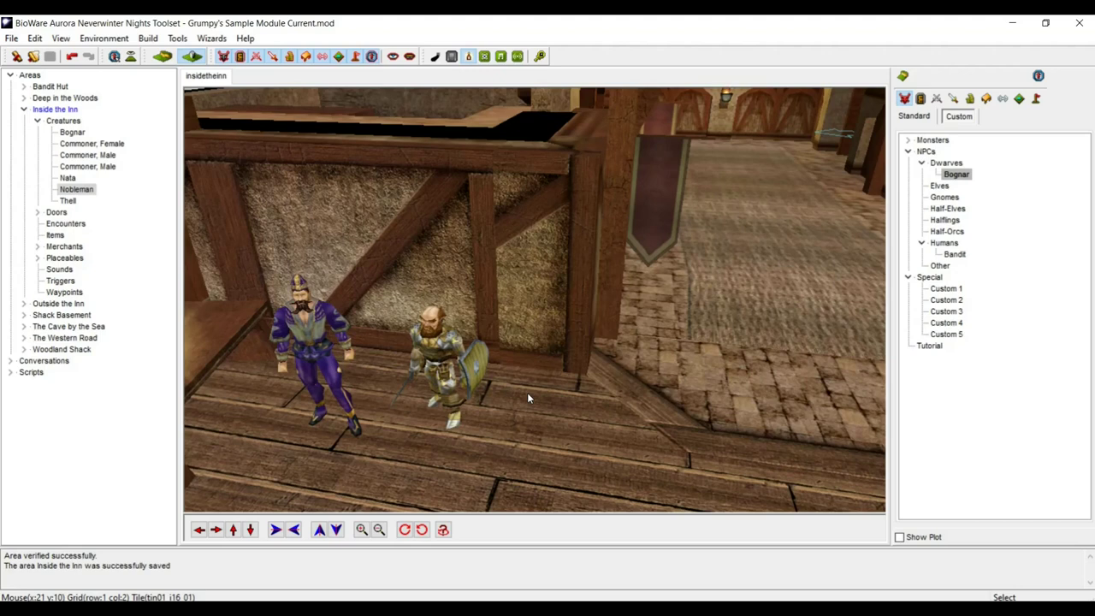
click(178, 38)
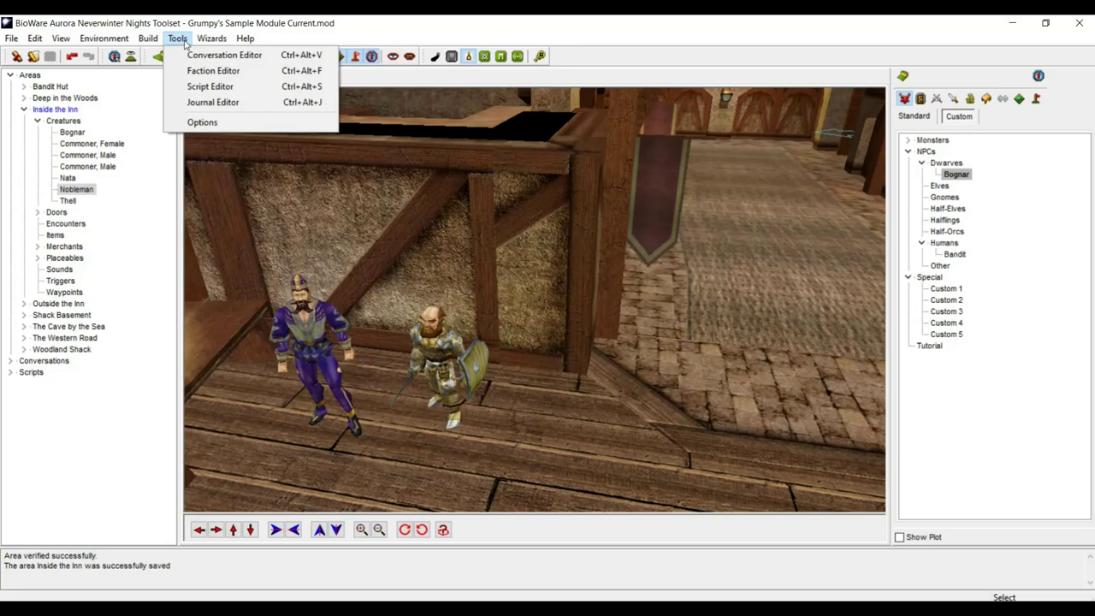
- Add a new journal category and rename it 'The Missing Carters'
click(199, 102)
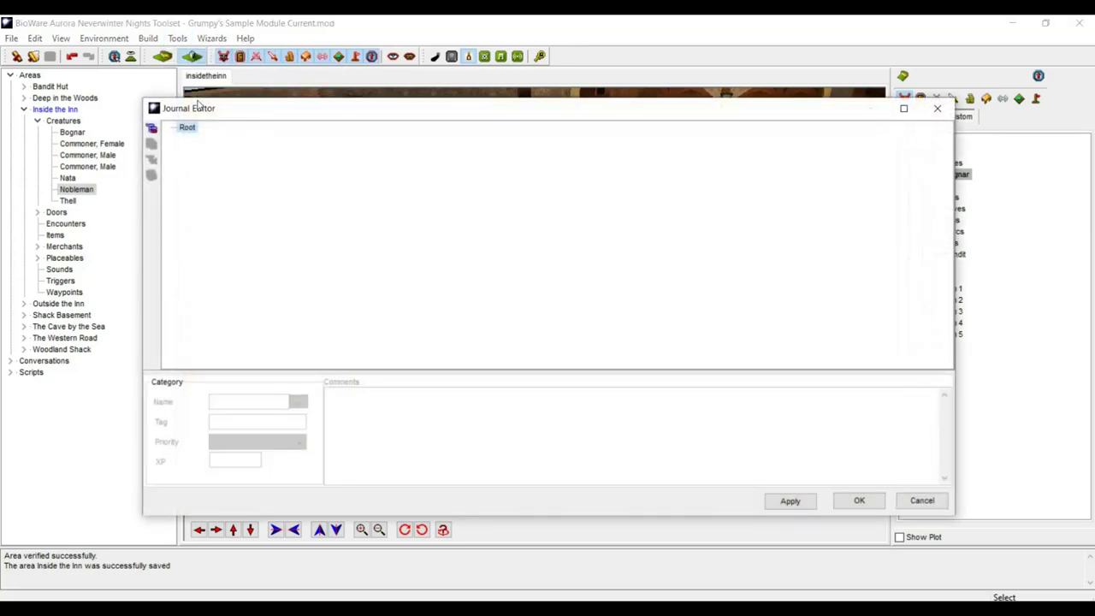
click(151, 127)
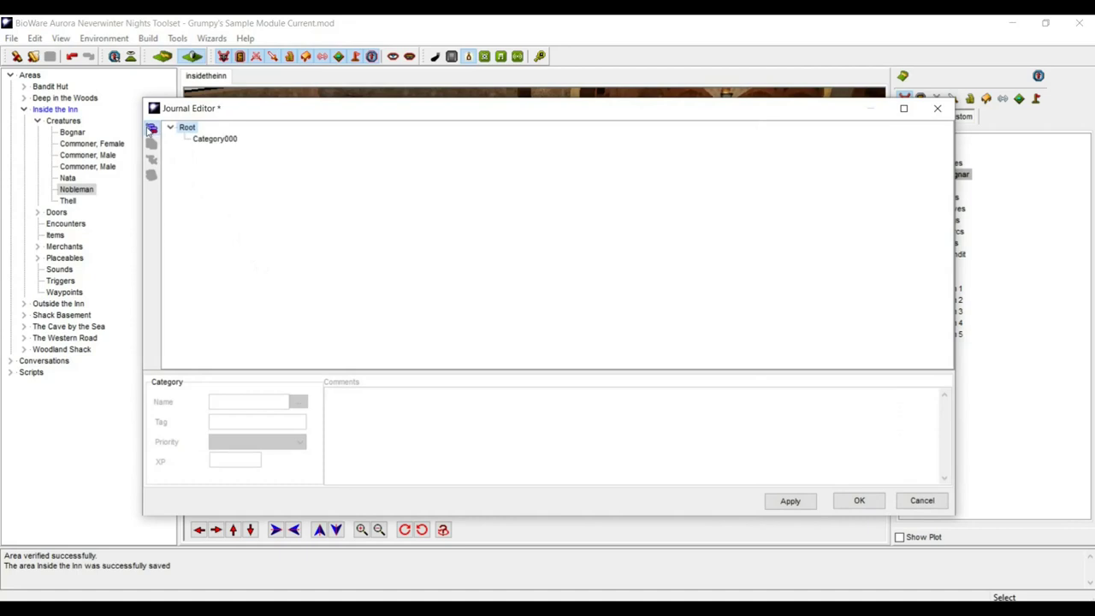
click(203, 139)
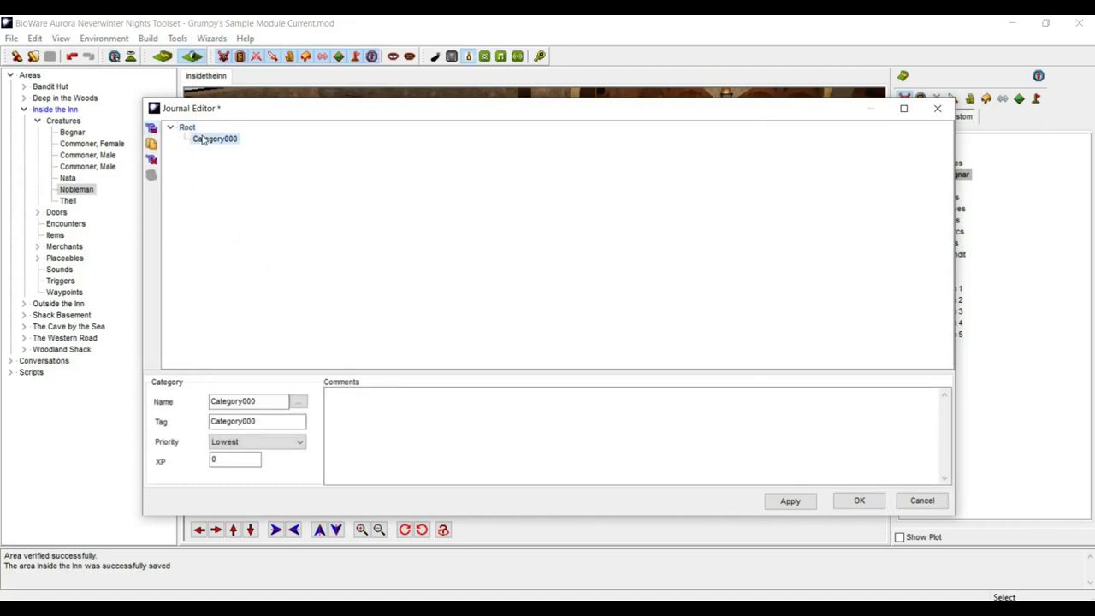
click(253, 402)
drag(261, 401, 176, 398)
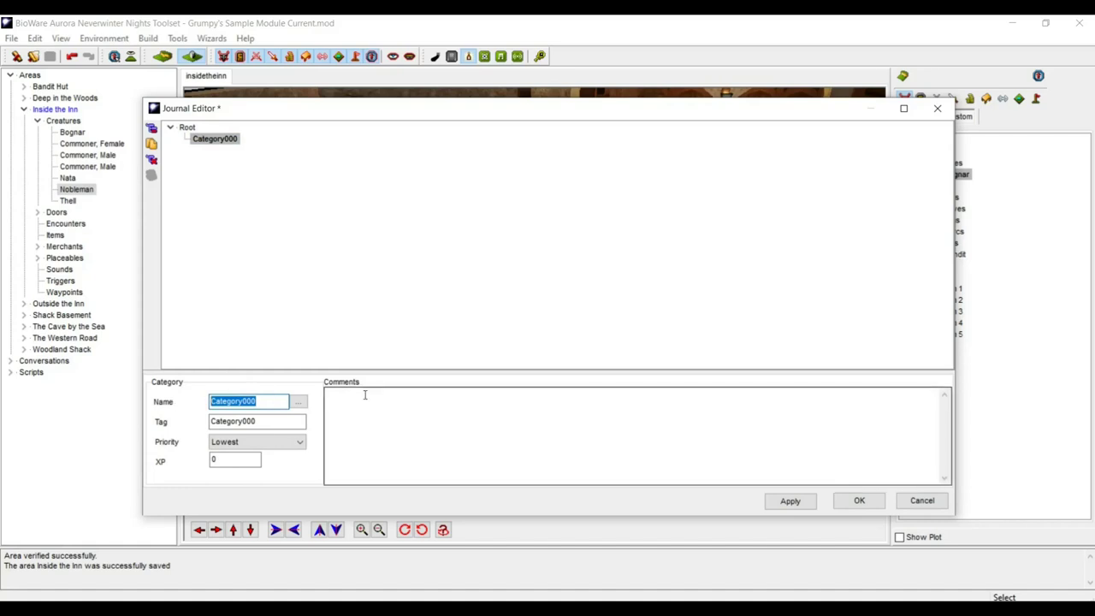
text(The Missing Carters)
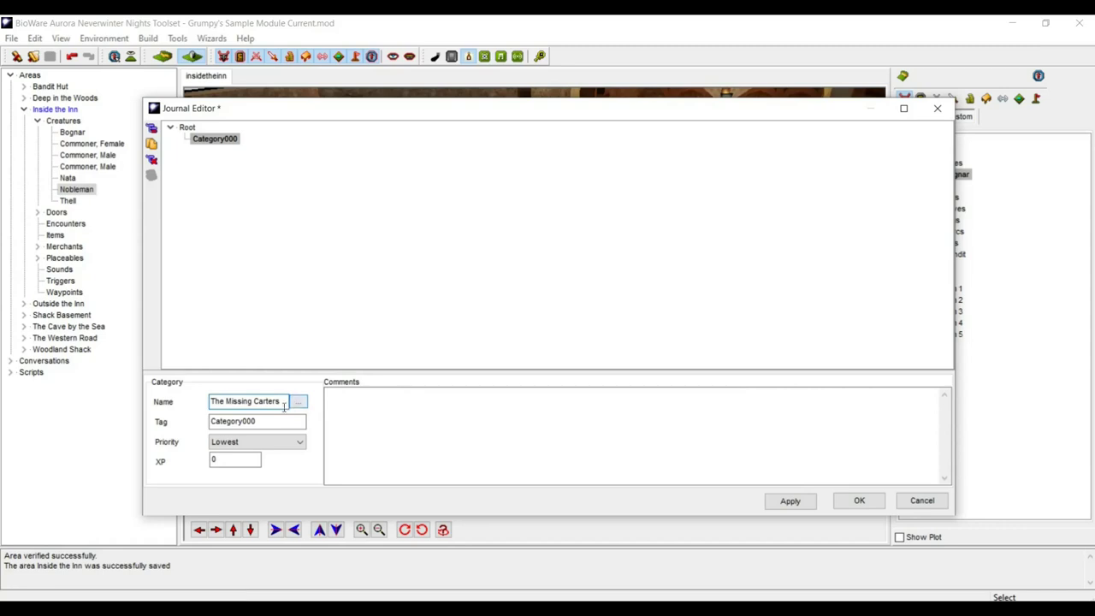
- Copy the name 'The Missing Carters' into the category's Tag field
drag(274, 420, 239, 421)
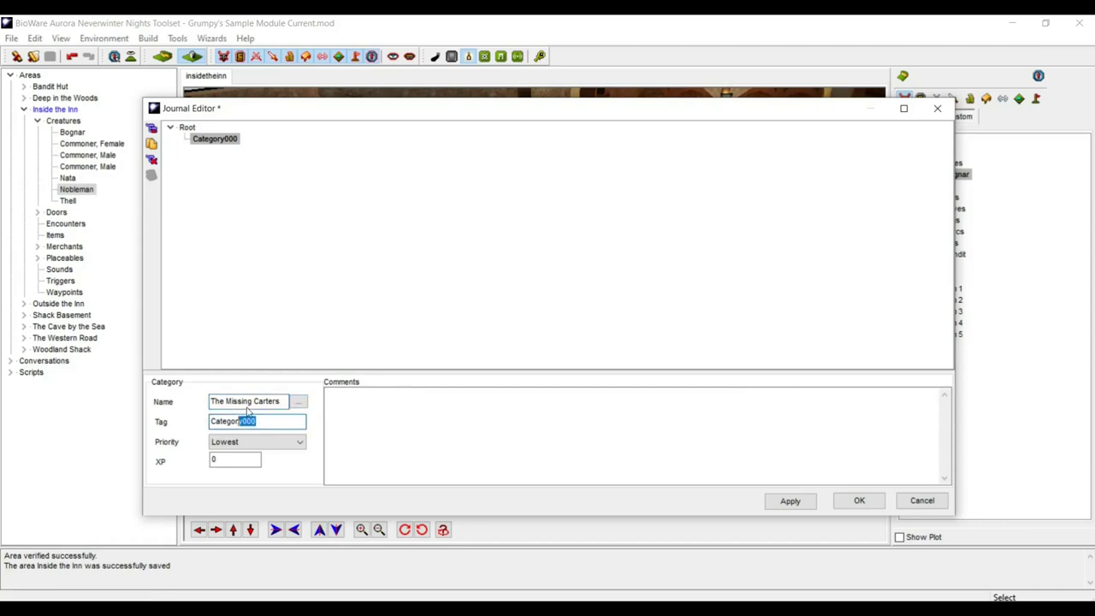
double_click(248, 403)
click(248, 404)
drag(275, 408, 211, 395)
key(ctrl+c)
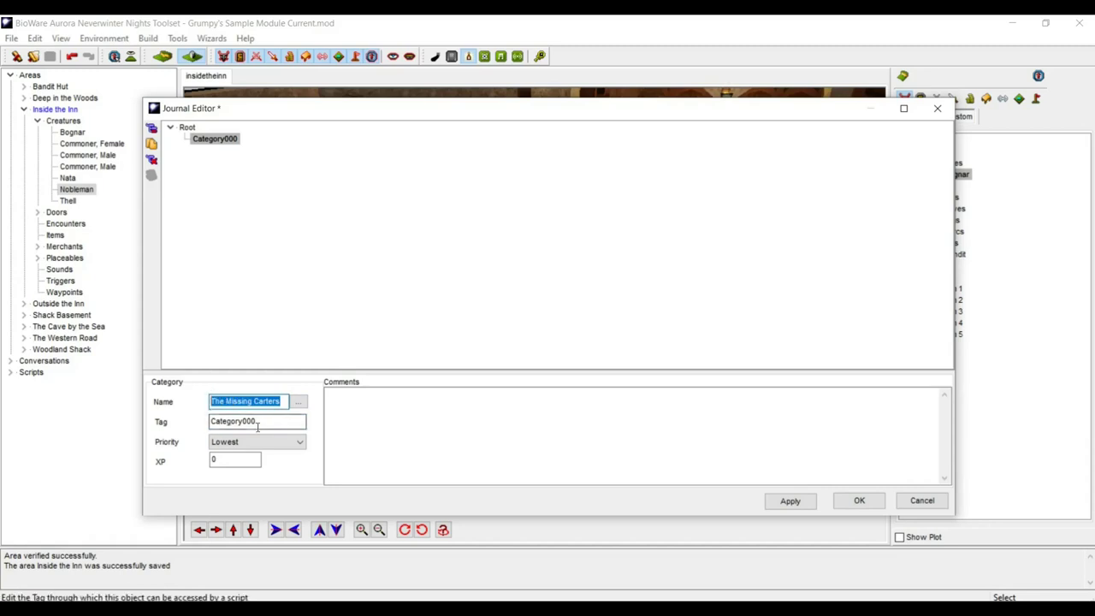
click(260, 422)
drag(260, 423, 209, 424)
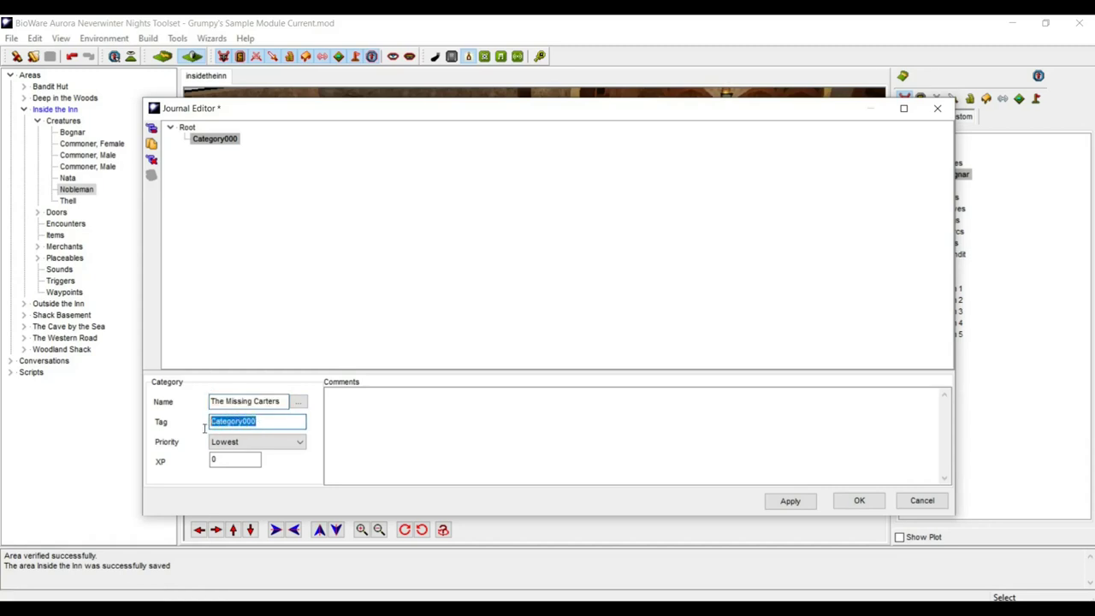
key(ctrl+v)
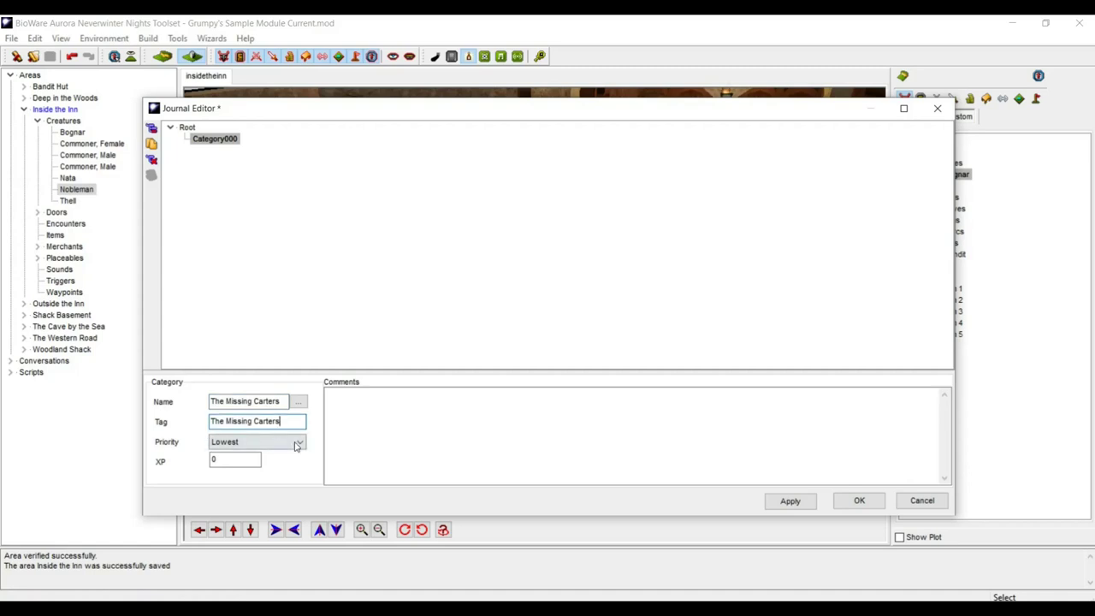
- Set the category priority to Highest and its XP to 500
click(300, 442)
click(294, 455)
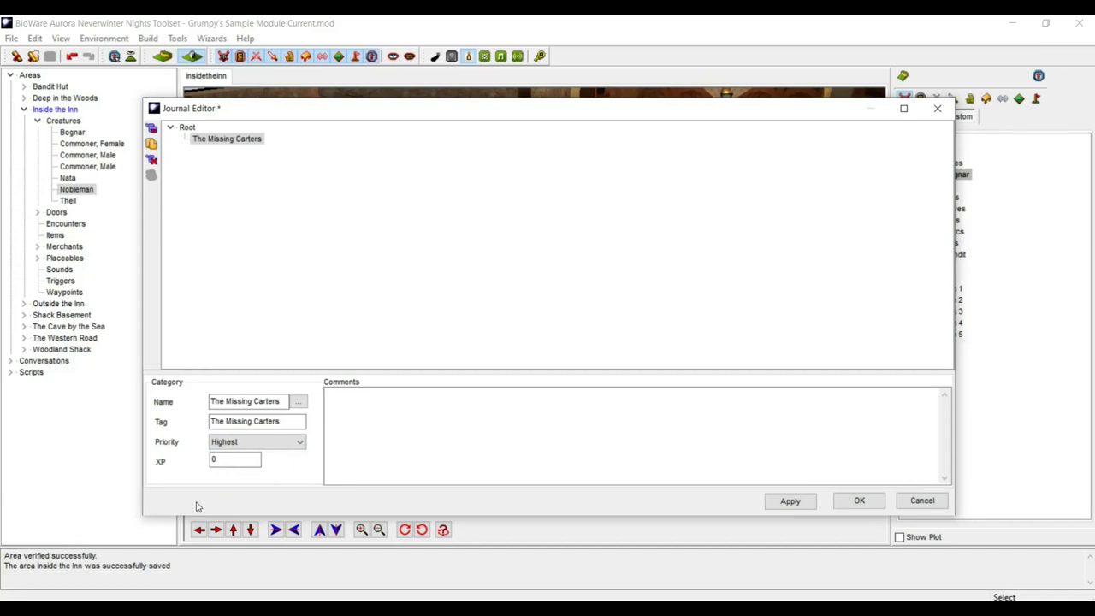
key(Tab)
key(Tab)
text(500)
key(Tab)
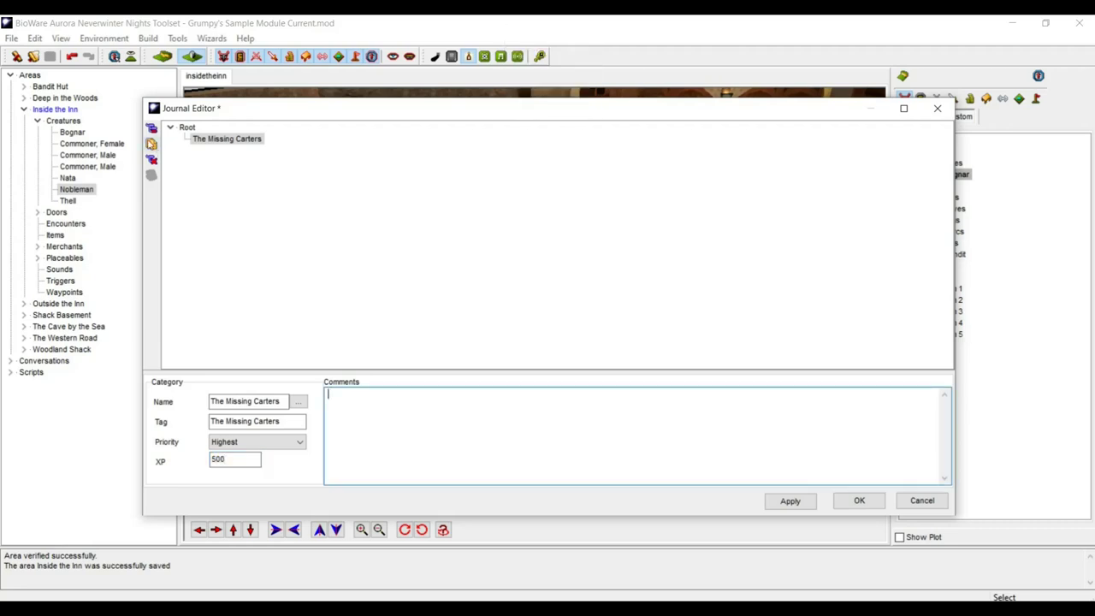
- Add a new entry under The Missing Carters and select its placeholder Entry001 text
click(153, 129)
click(153, 128)
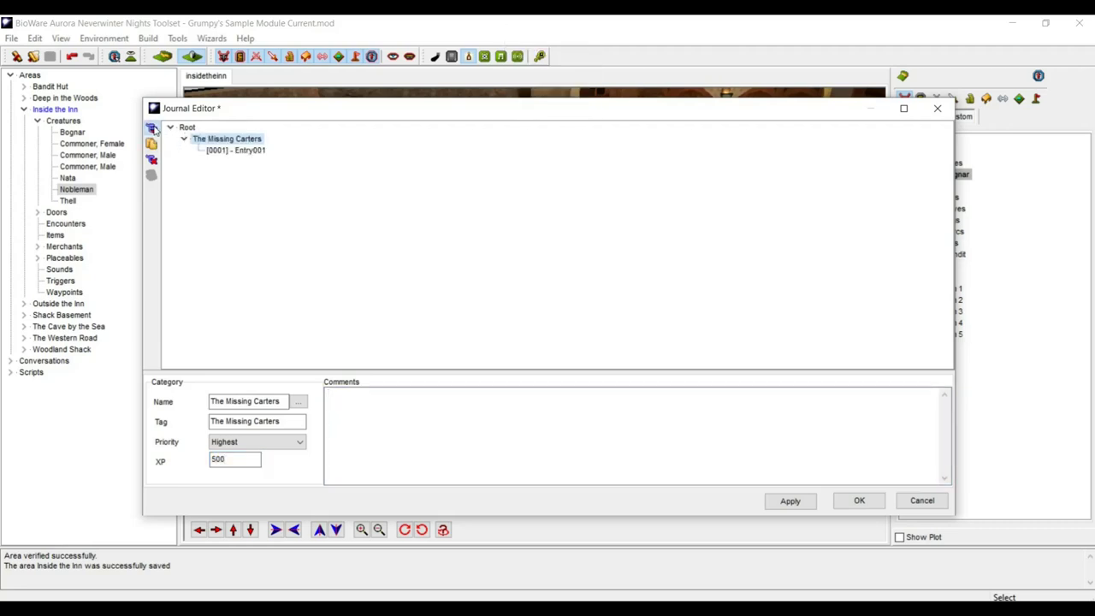
click(251, 150)
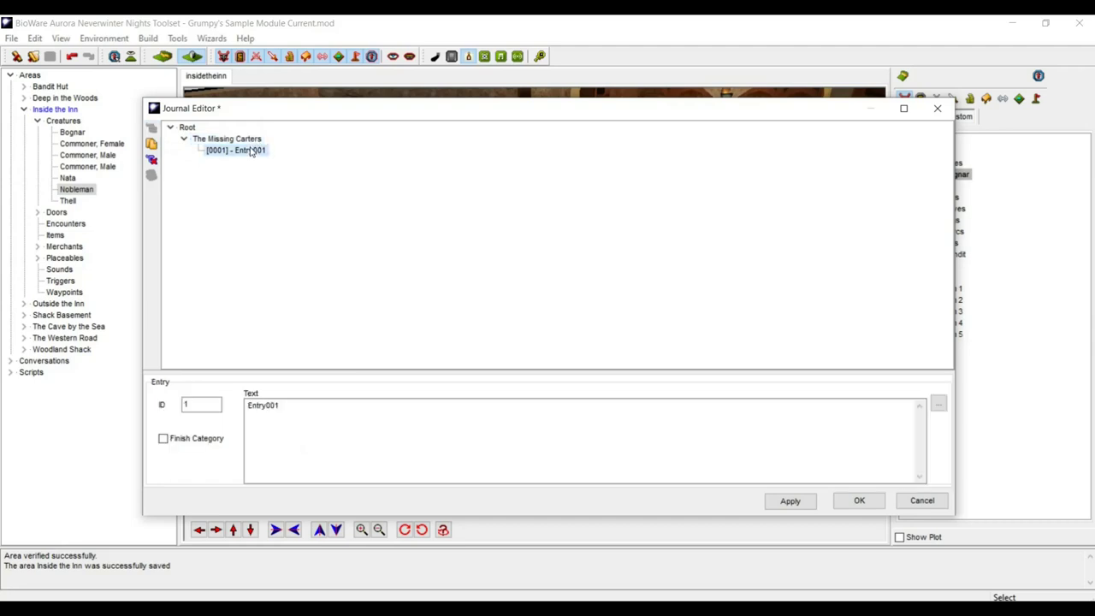
click(312, 422)
drag(283, 404, 235, 403)
- Write that a local nobleman wants missing carters delivering goods tracked down
text(I)
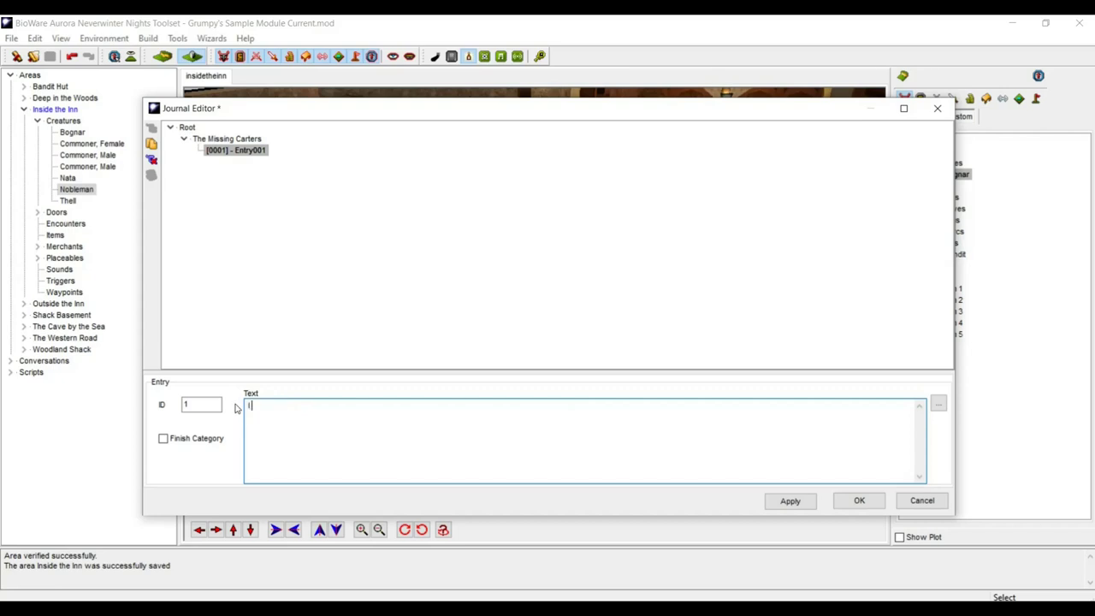
text( have been appro)
key(Caps_Lock)
key(Caps_Lock)
text(a)
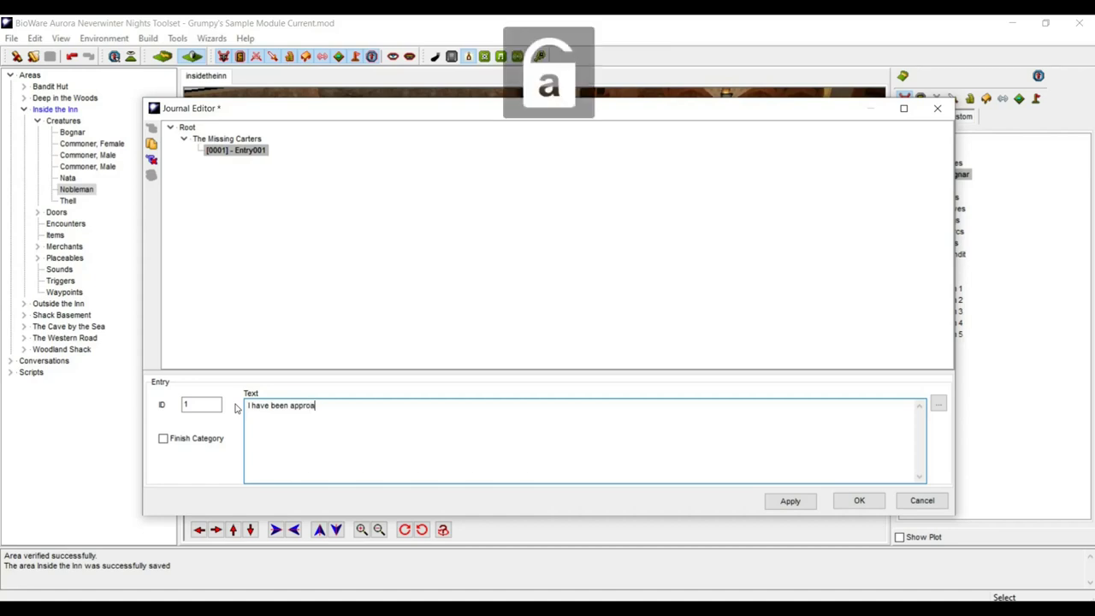
text(ched )
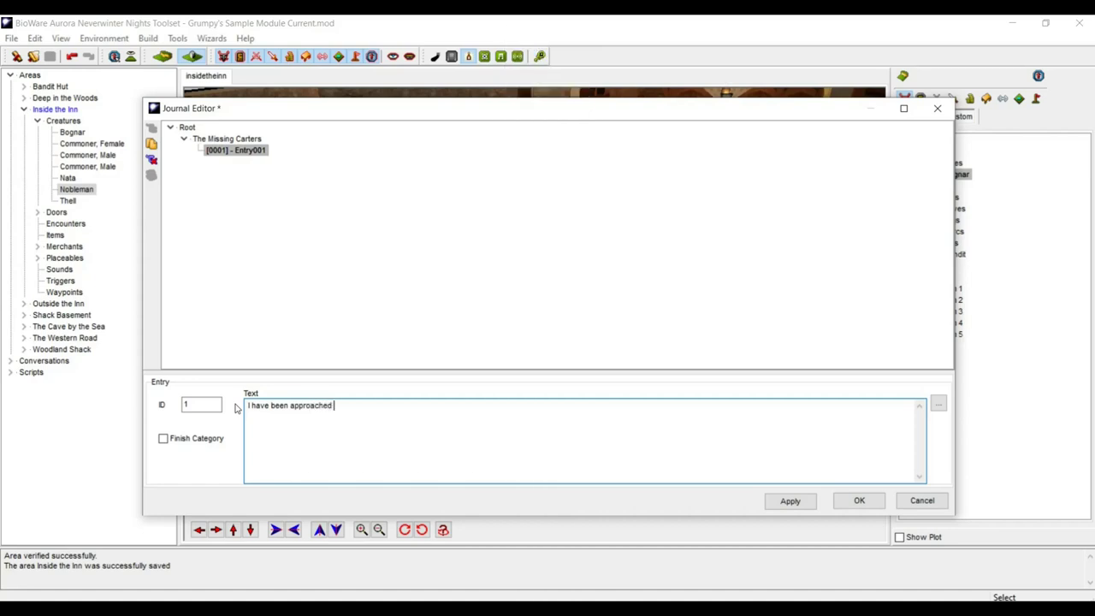
text(by a loc)
text(al n)
text(obel)
text(man)
key(BackSpace)
key(BackSpace)
key(BackSpace)
key(BackSpace)
key(BackSpace)
text(leman who wants me t)
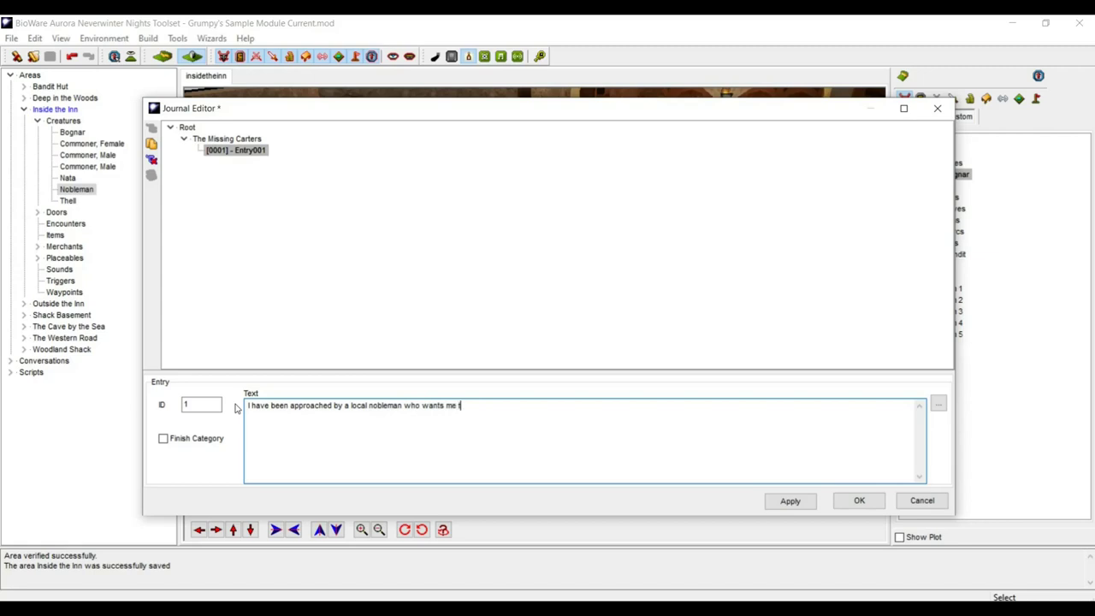
text(o track down several missing carters who were d)
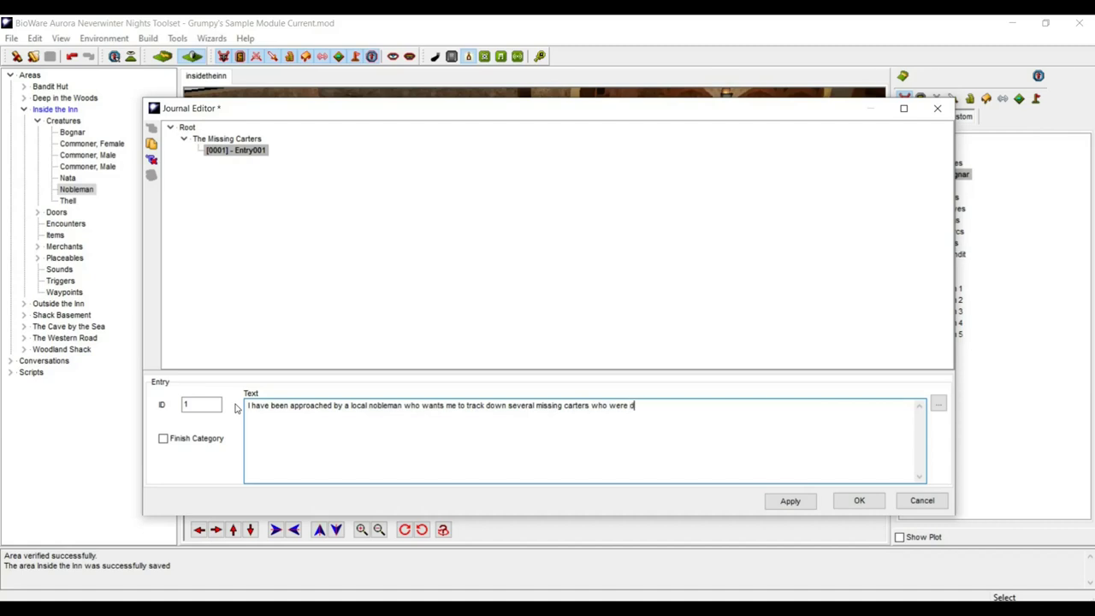
text(elivering goods for the village merchant in a near)
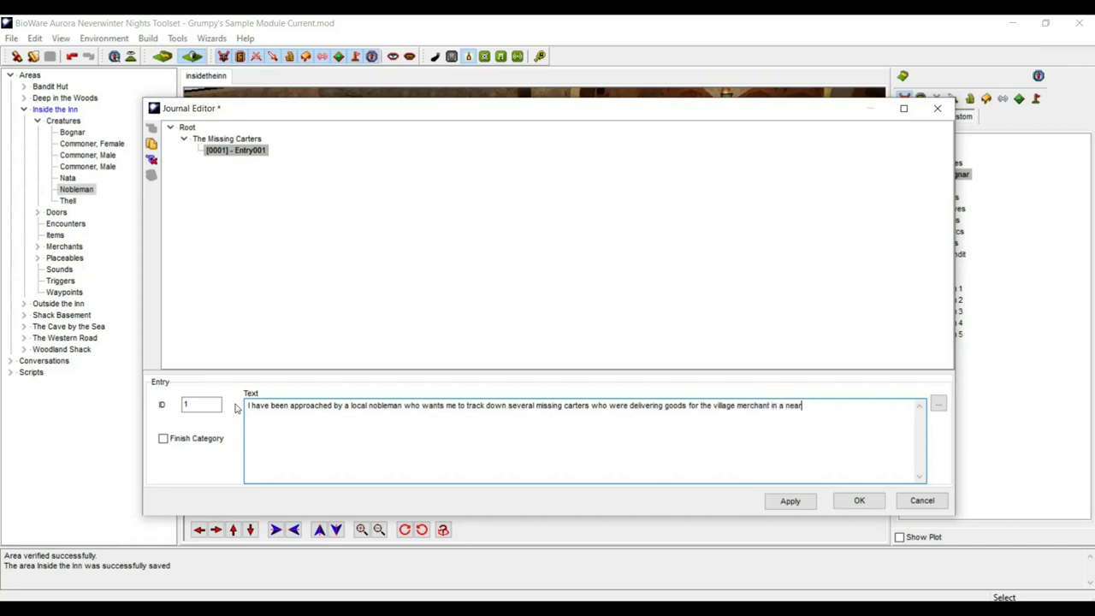
text(by town)
text(. He has )
text(lent me )
text(the ser)
- Finish the entry about his lending a capable, somewhat dim guard, then save the journal
key(BackSpace)
key(BackSpace)
key(BackSpace)
text(help )
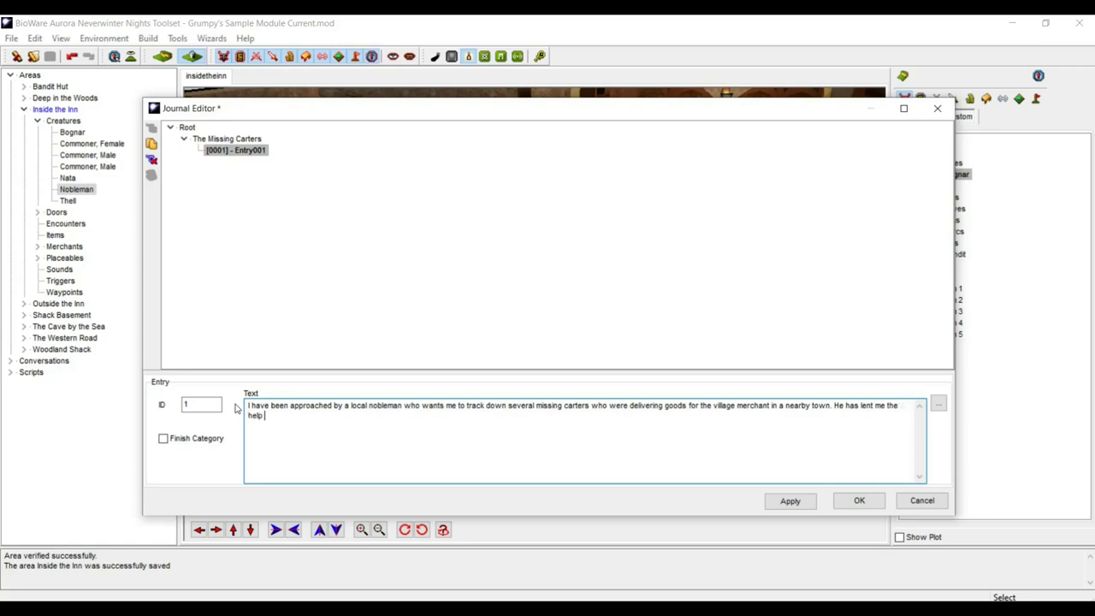
text(od)
key(BackSpace)
text(f one)
key(BackSpace)
key(BackSpace)
key(BackSpace)
key(BackSpace)
text(h)
key(BackSpace)
text(one of )
text(h)
text(is able )
text(gua)
text(rds.)
text( a cap)
text(ab)
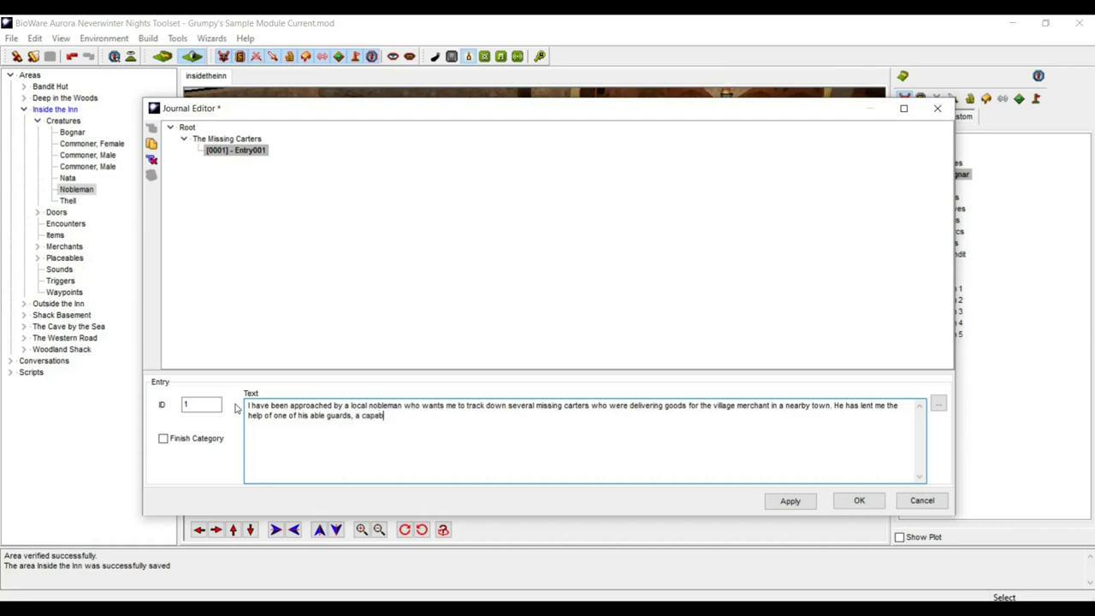
text(le if somewhat dim, fighter in h)
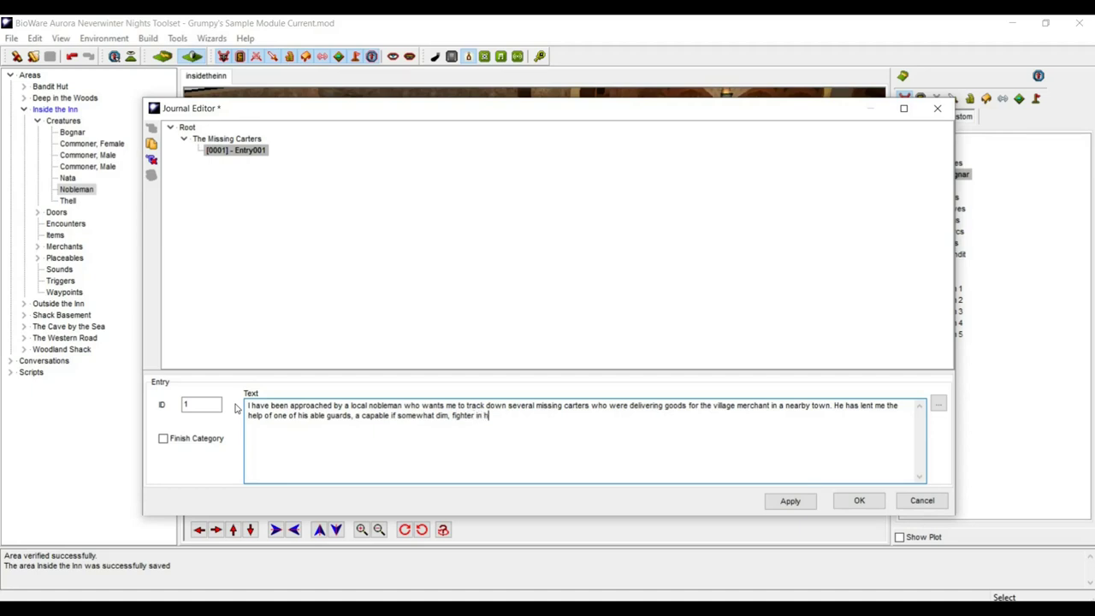
text(is service.)
click(855, 500)
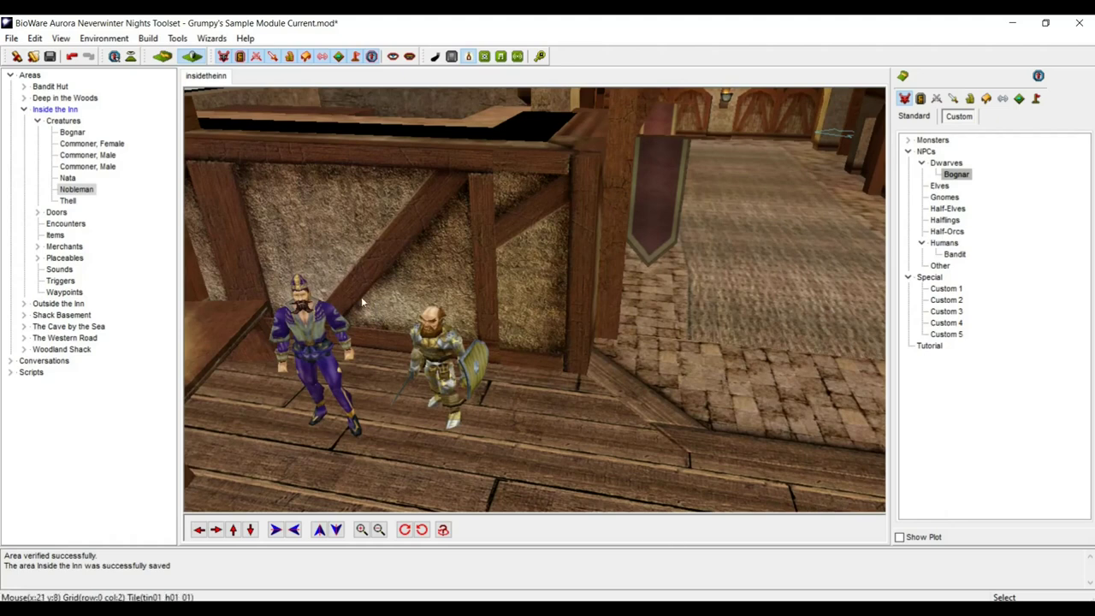
- Open the nobleman's properties and generate random first and last names
click(307, 323)
right_click(307, 324)
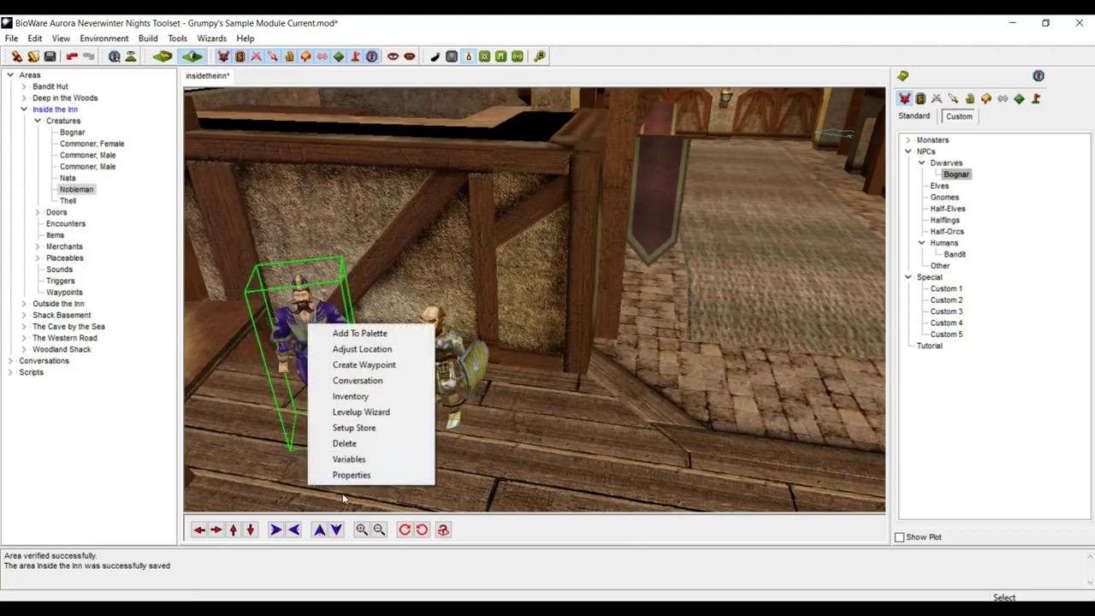
click(353, 475)
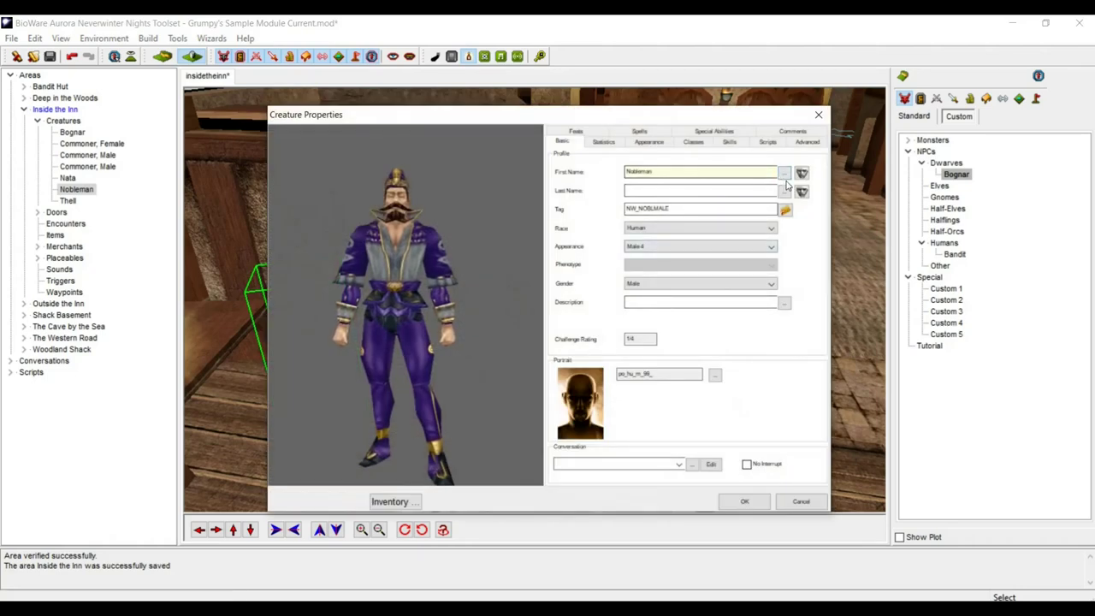
click(785, 173)
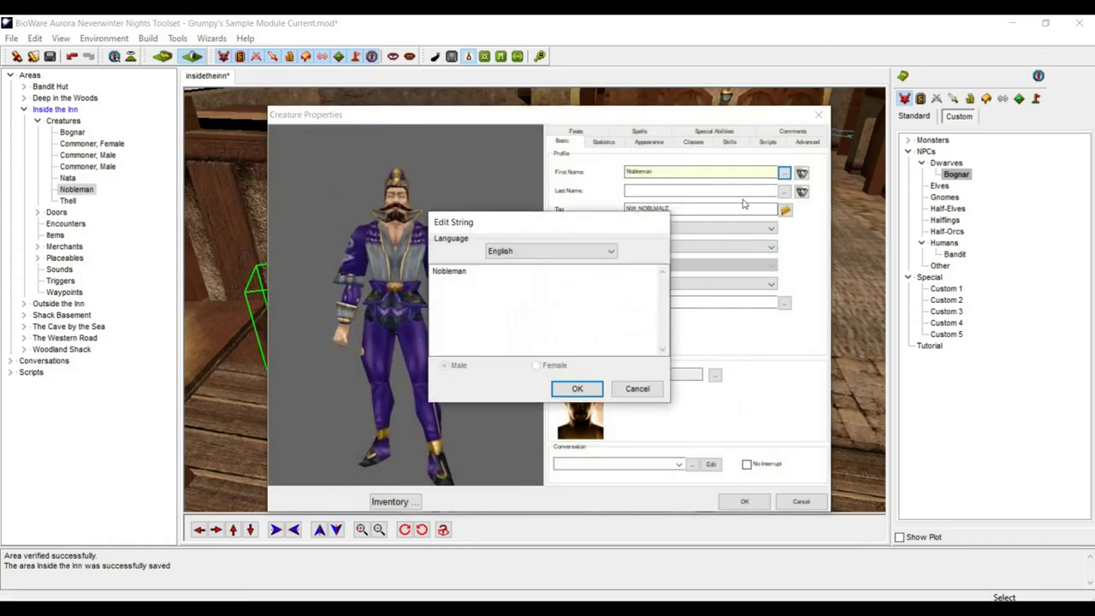
click(637, 388)
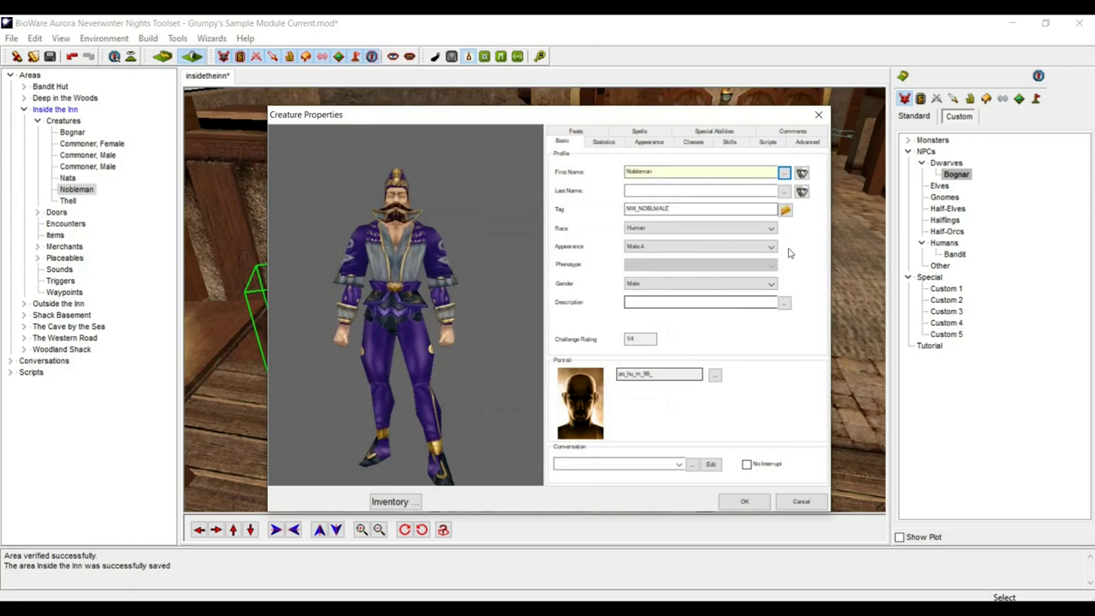
click(802, 173)
click(802, 192)
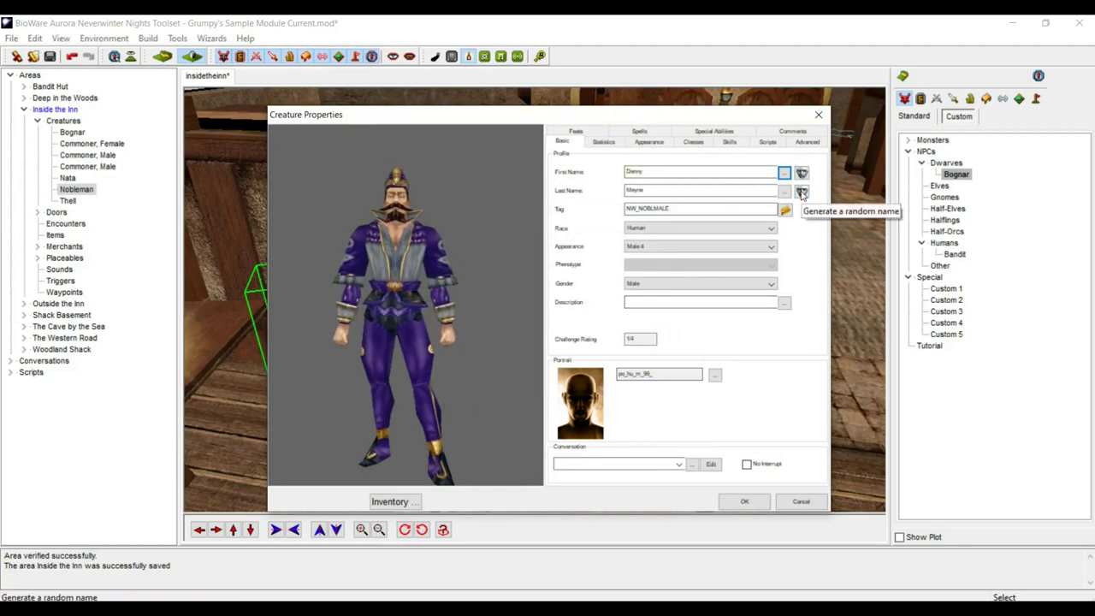
- Reroll the first name, prefix it with 'Lord', and accept the name Lord Garick
click(705, 173)
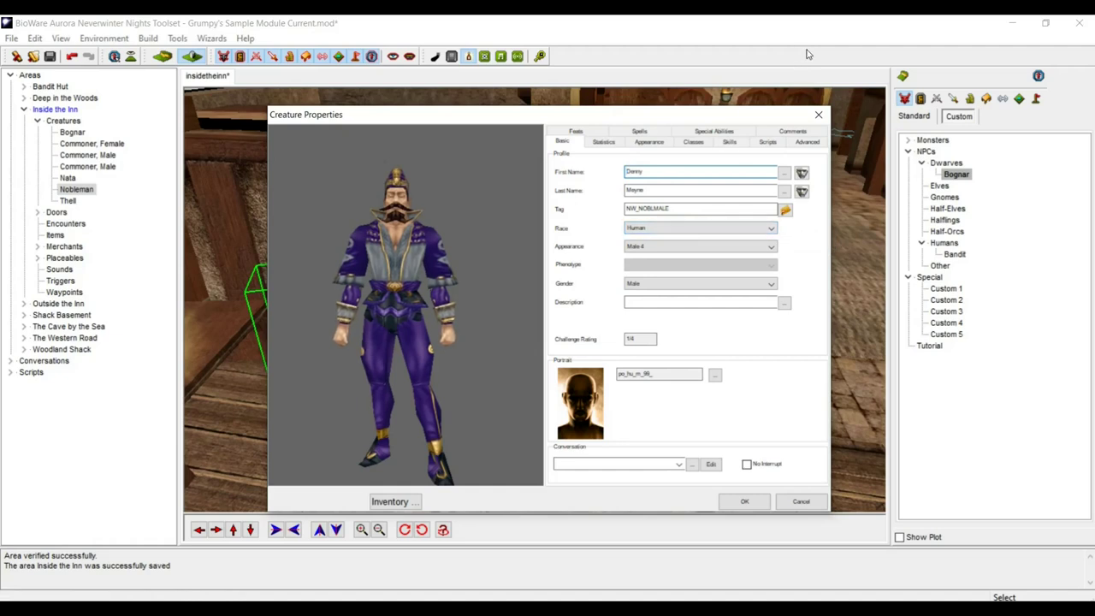
text(Lord)
click(801, 173)
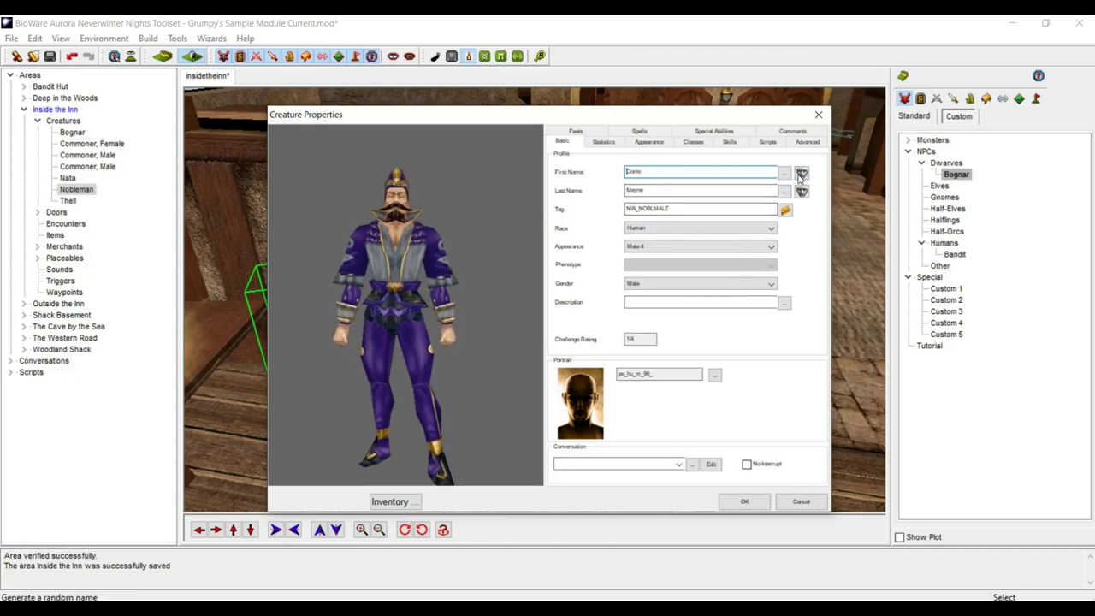
click(802, 173)
click(802, 173)
click(804, 174)
click(802, 173)
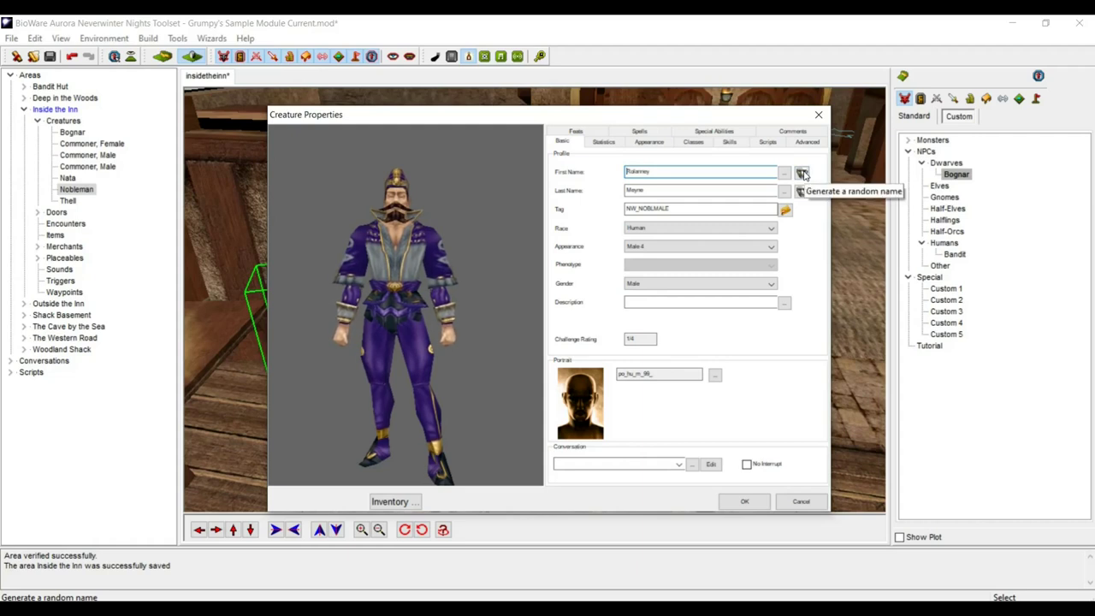
click(803, 173)
click(803, 173)
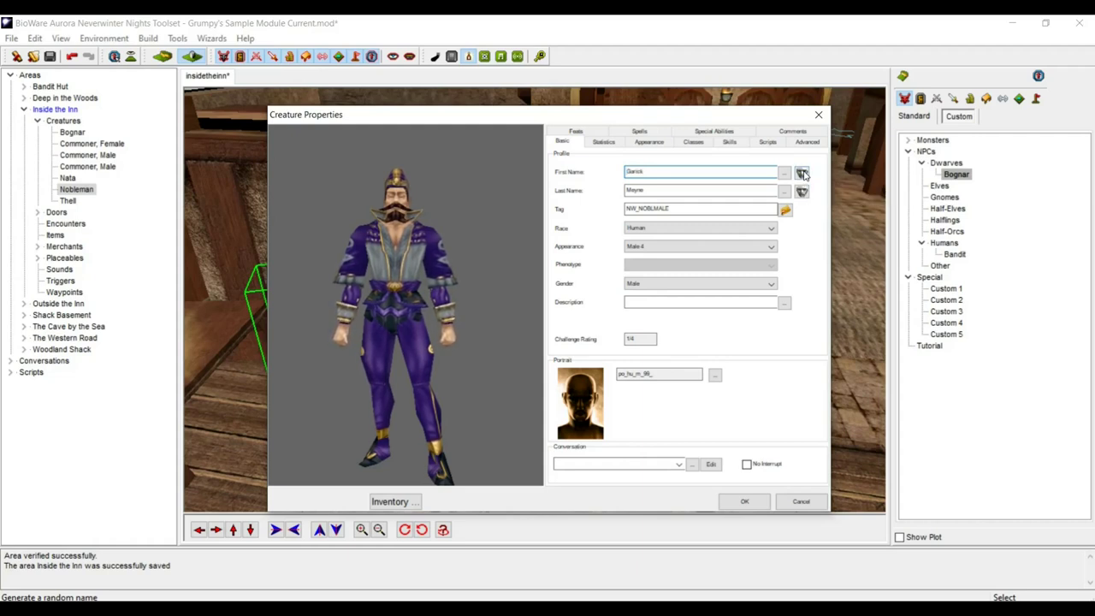
text(Lord)
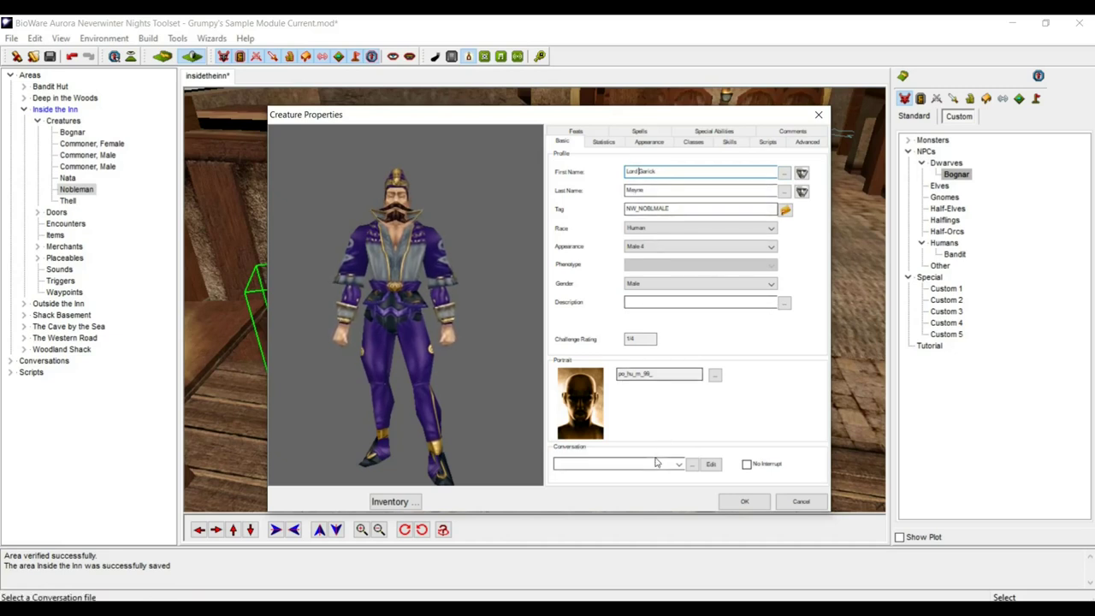
click(744, 502)
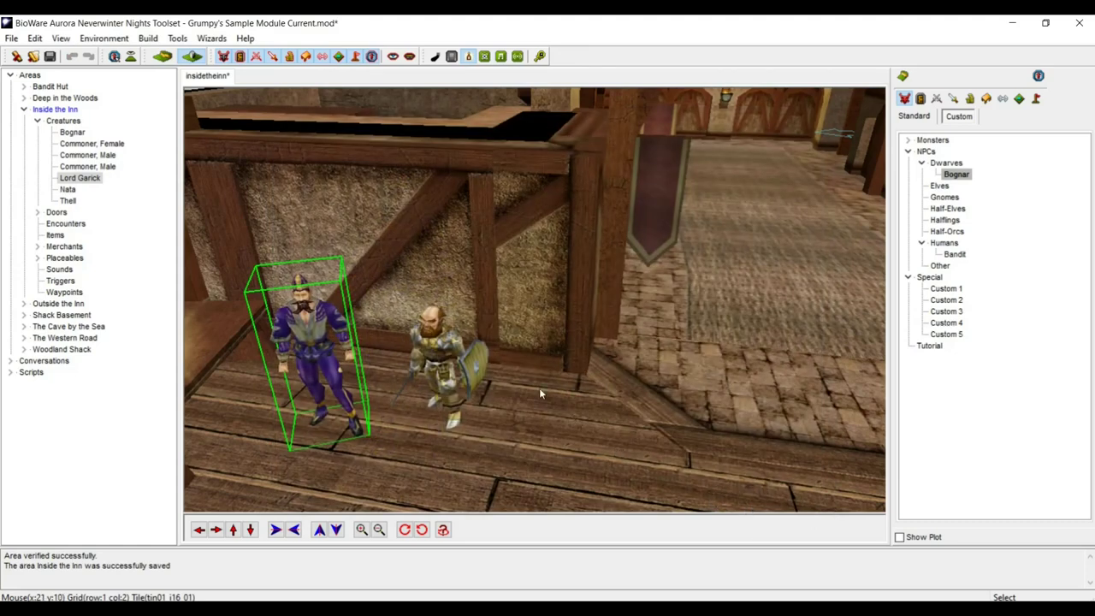
- Open Lord Garick's conversation and add the greeting 'Greetings, peasant. Might I trouble you for your ear…'
right_click(290, 314)
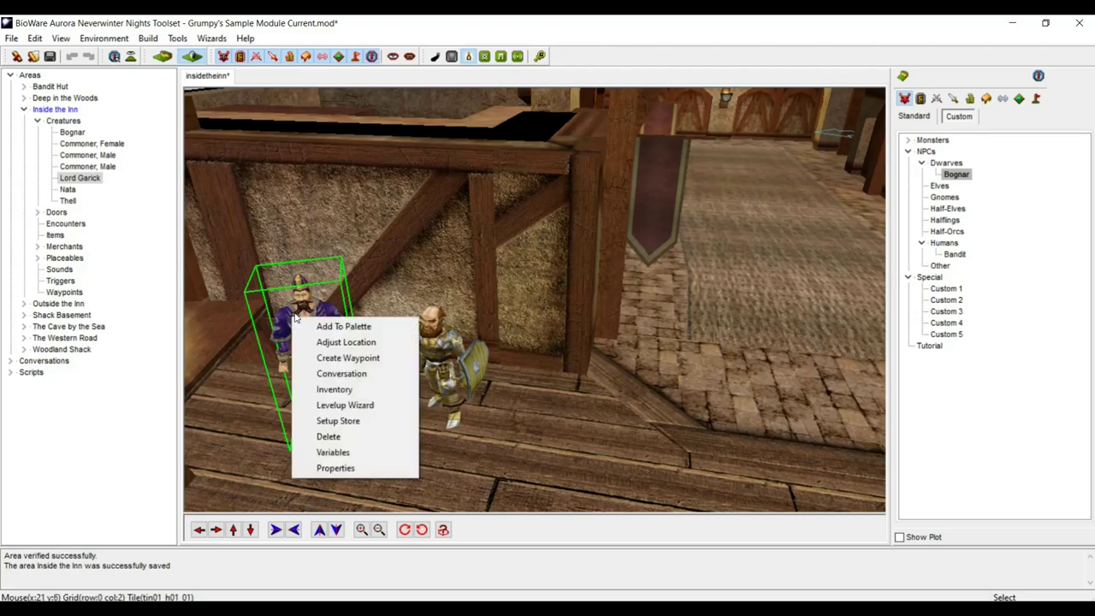
click(334, 376)
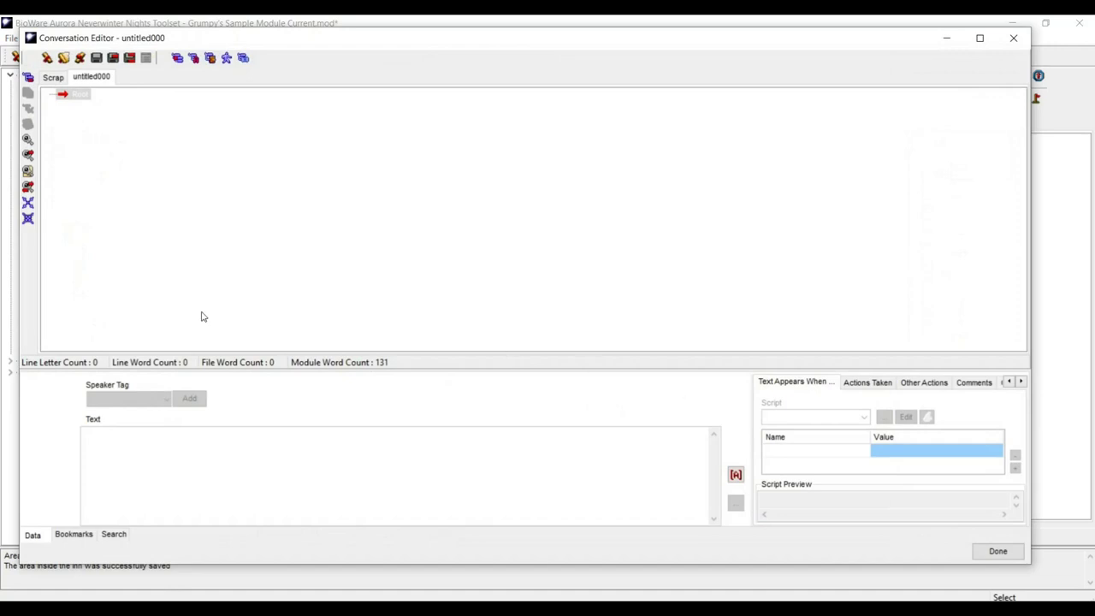
click(27, 77)
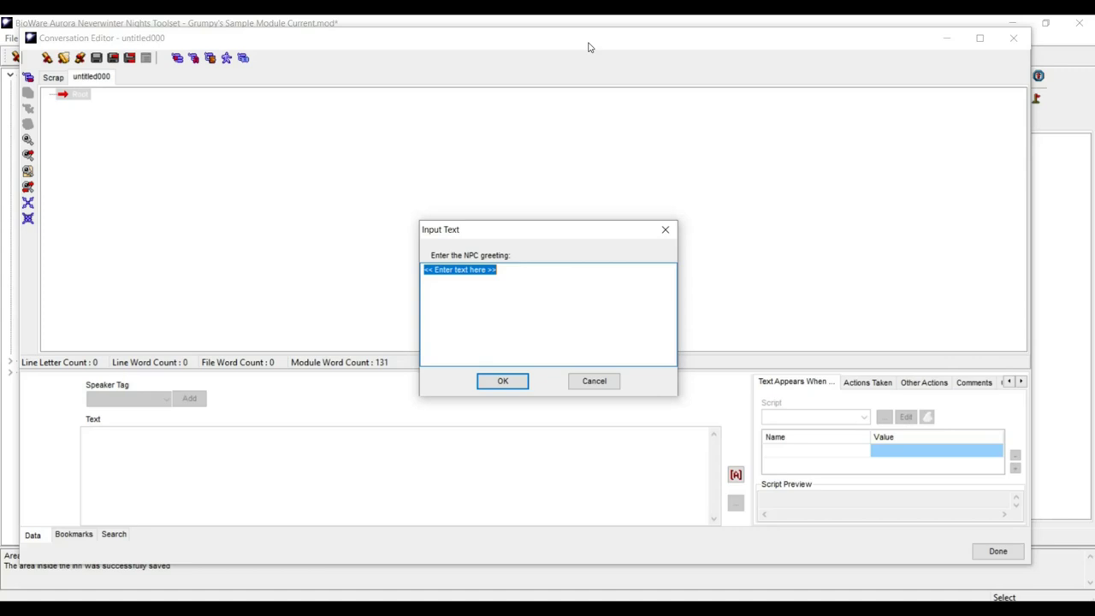
text(Gr)
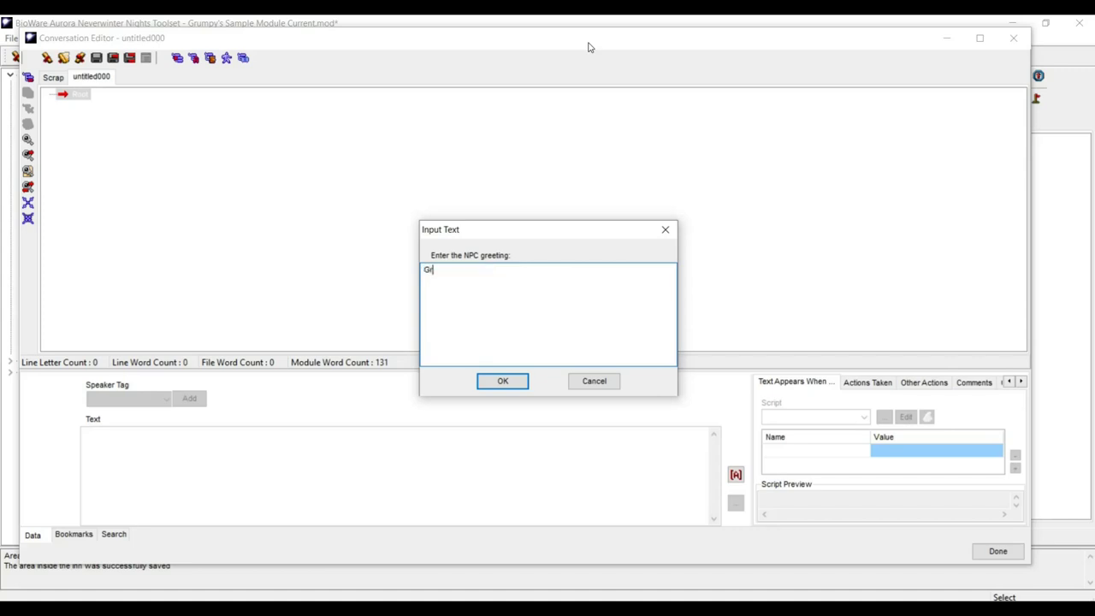
text(eetings, peasant.)
key(BackSpace)
key(BackSpace)
key(BackSpace)
key(BackSpace)
key(BackSpace)
key(BackSpace)
key(BackSpace)
key(BackSpace)
key(BackSpace)
key(BackSpace)
key(BackSpace)
key(BackSpace)
key(BackSpace)
key(BackSpace)
key(BackSpace)
key(BackSpace)
key(BackSpace)
key(BackSpace)
key(BackSpace)
text(Greetings , peasant. Might I trouble y)
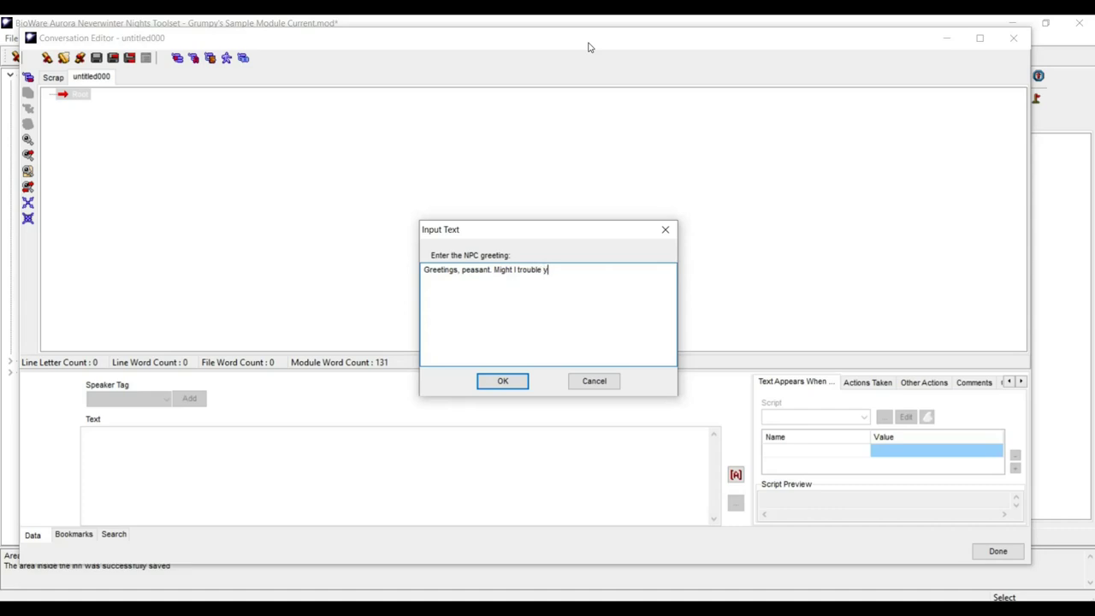
text(ou for your ear just a momn)
key(BackSpace)
text(ent?)
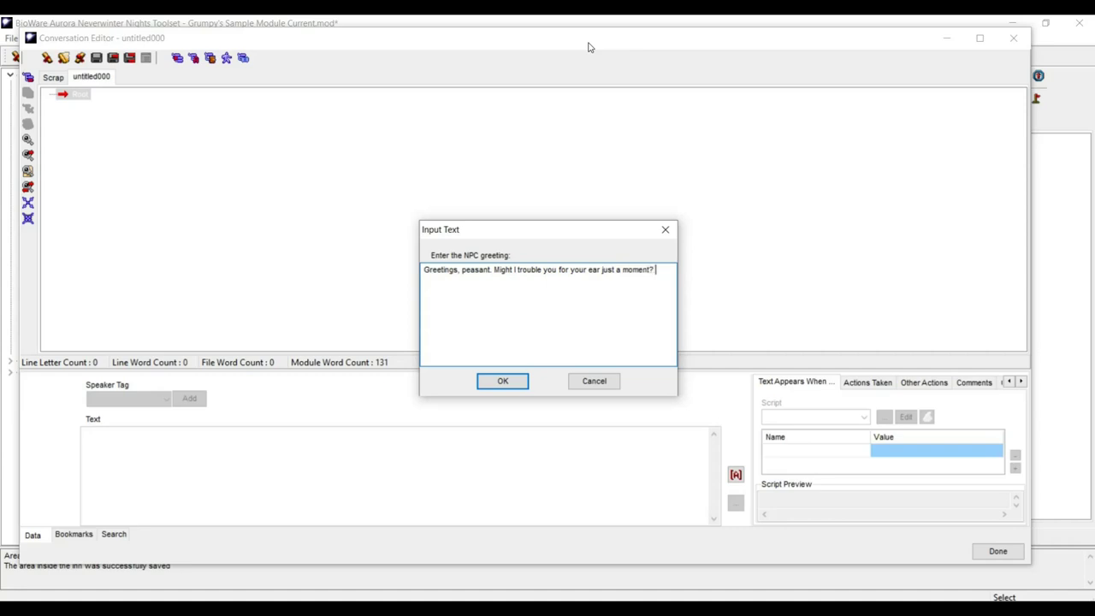
text( It may profit you to hear me out.)
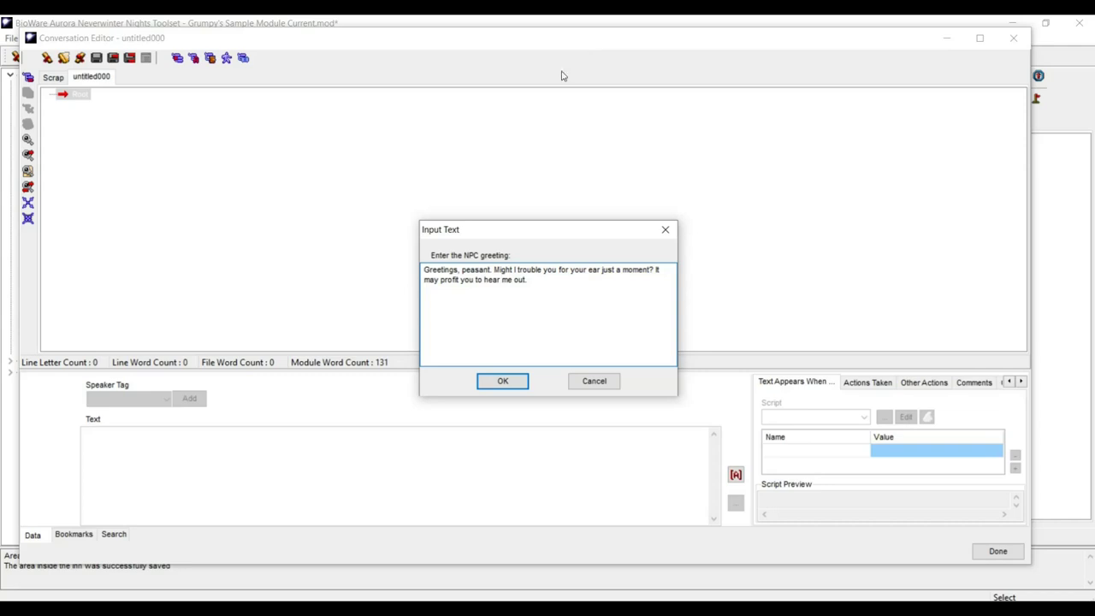
click(516, 385)
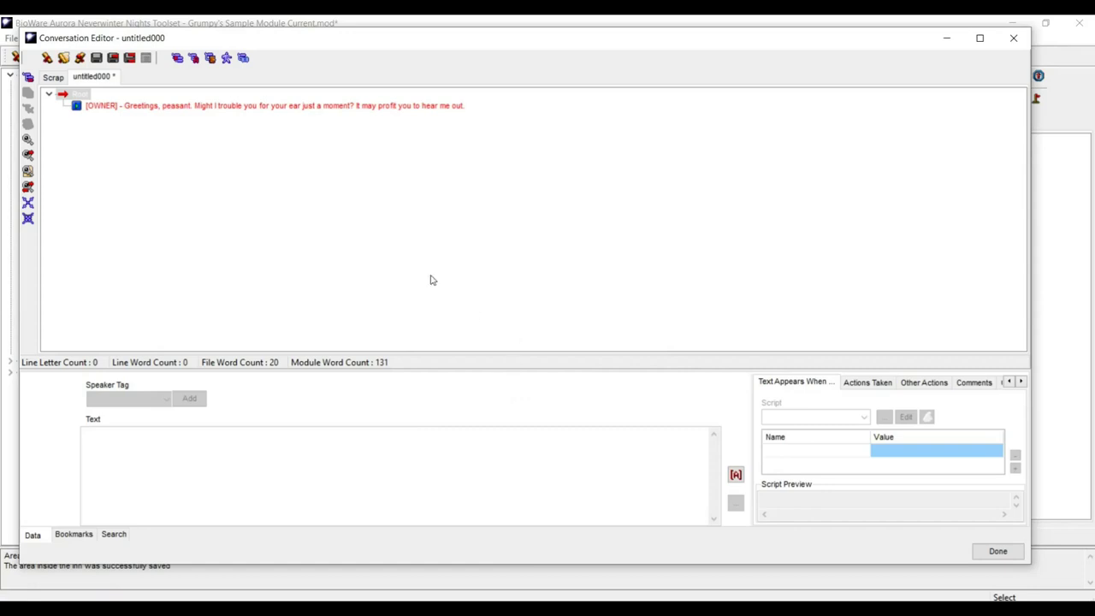
- Add the root NPC line 'Certainly, M'Lord. Please tell me how I might serve you.'
click(28, 79)
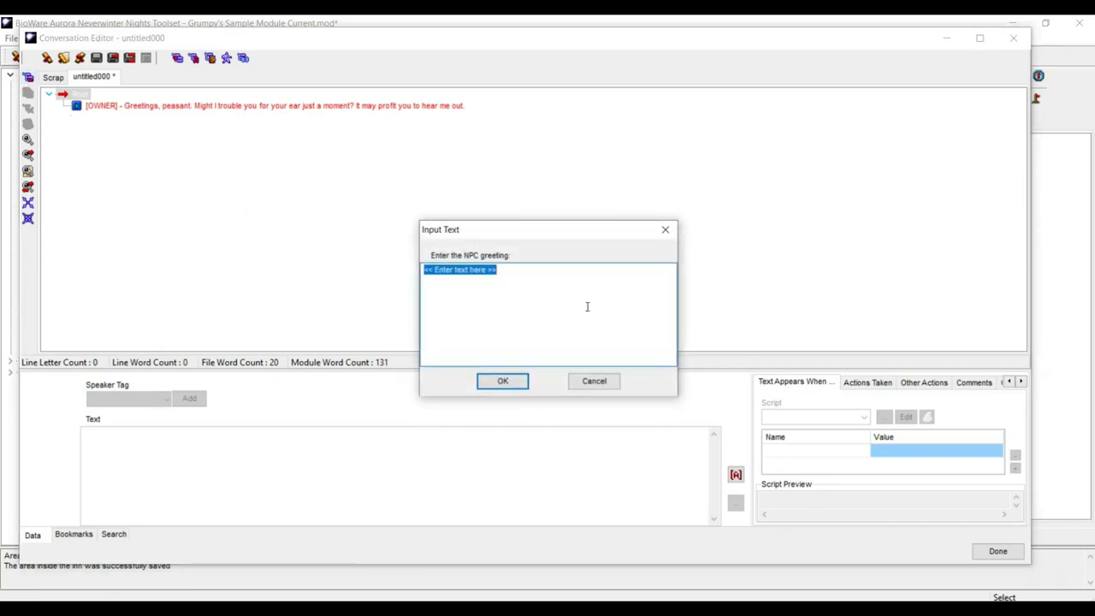
text(Cert)
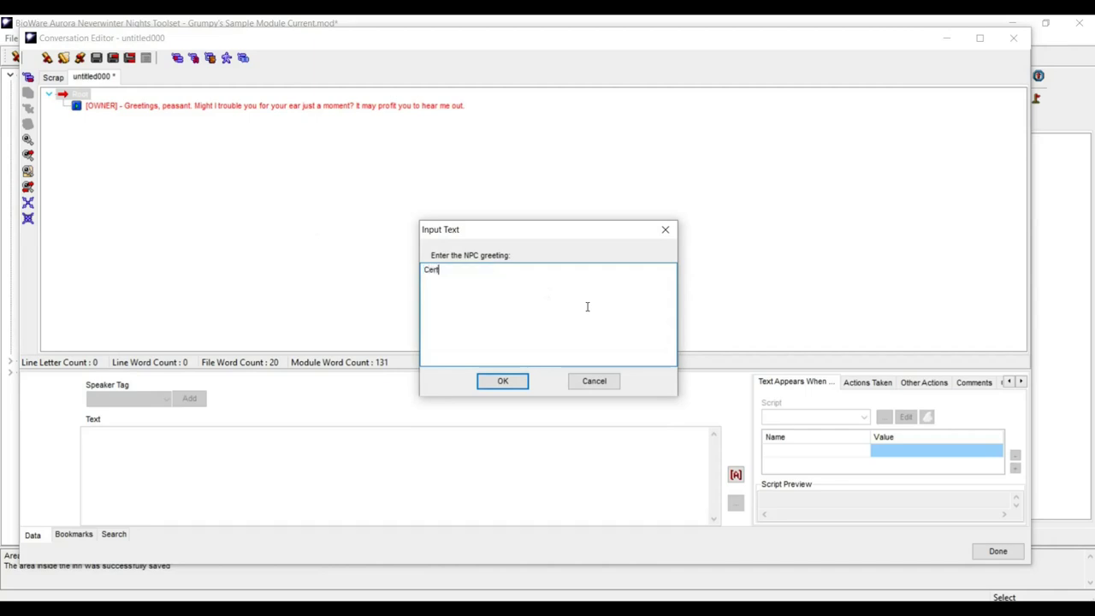
text(ainly,)
key(Caps_Lock)
key(Caps_Lock)
text(, M'Lord. )
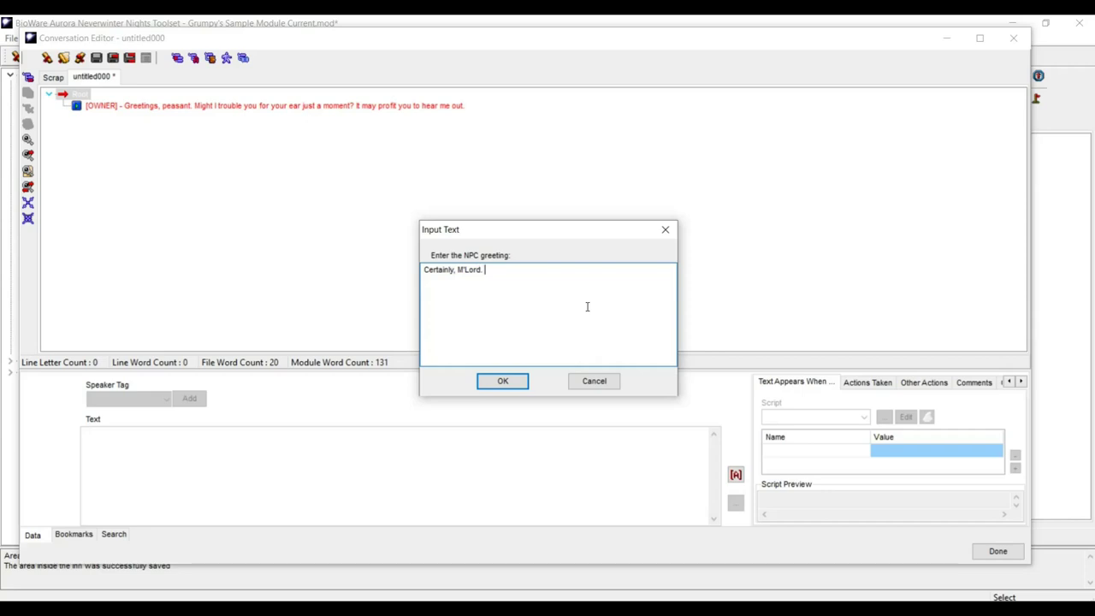
text(P)
text(lease t)
text(ell me h)
text(ow )
text(I might)
text(v)
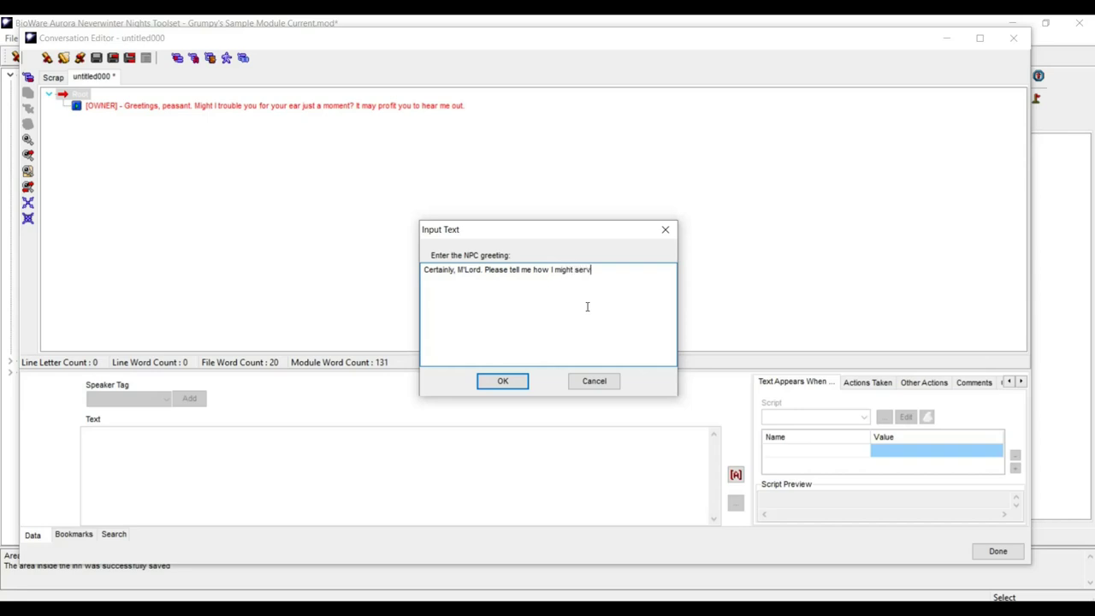
text(e you.)
click(502, 380)
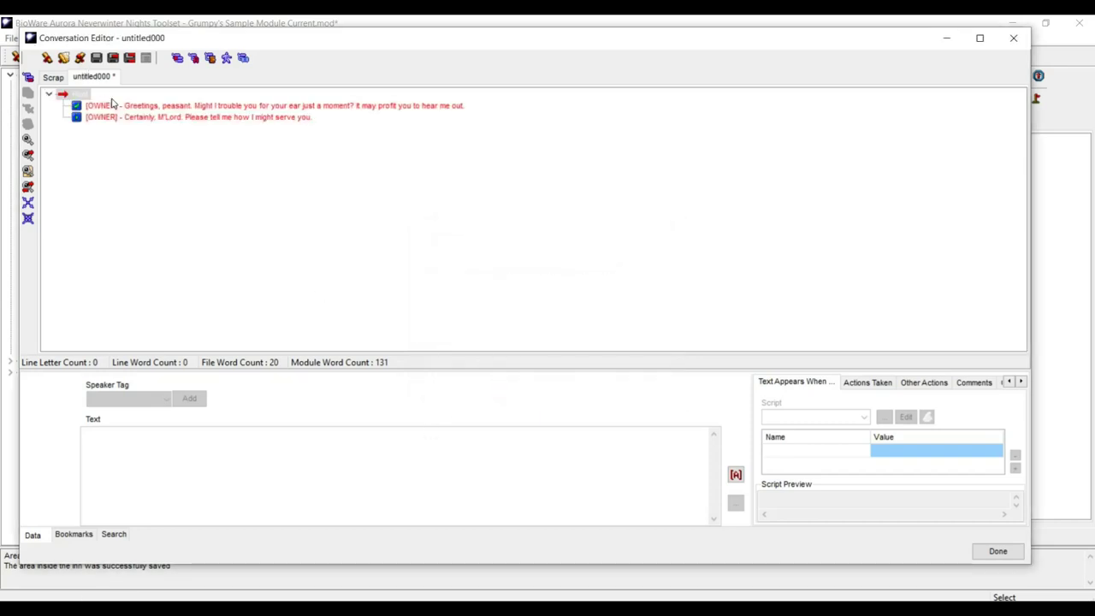
- Select the new line's full text and bring up its context menu
click(141, 118)
click(268, 434)
drag(268, 434, 56, 433)
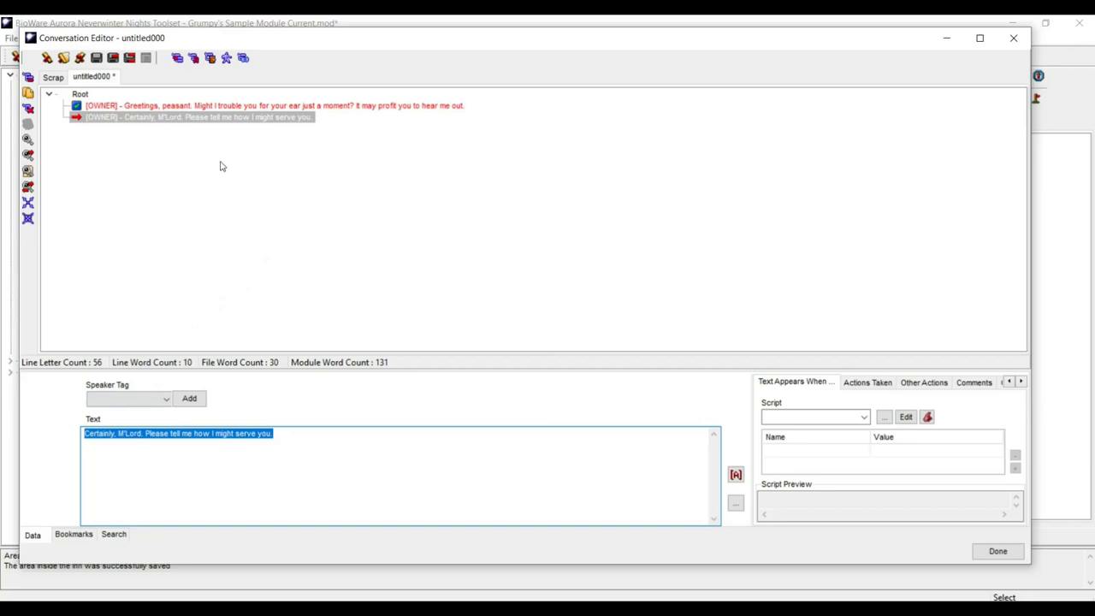
right_click(234, 117)
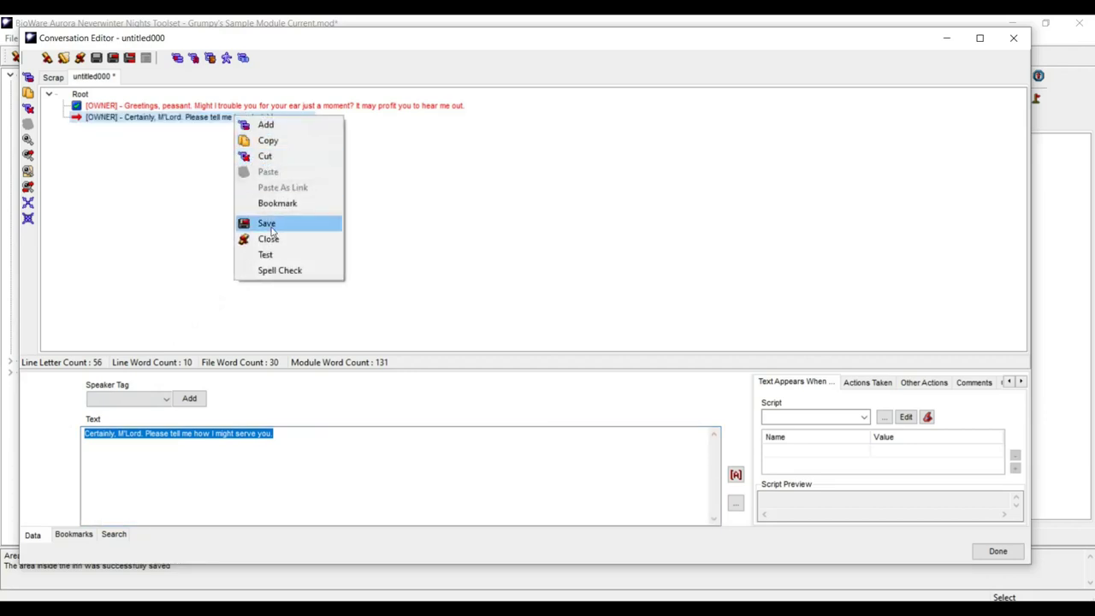
- Cut the 'Certainly, M'Lord…' line and paste it as a player reply under the greeting
click(300, 162)
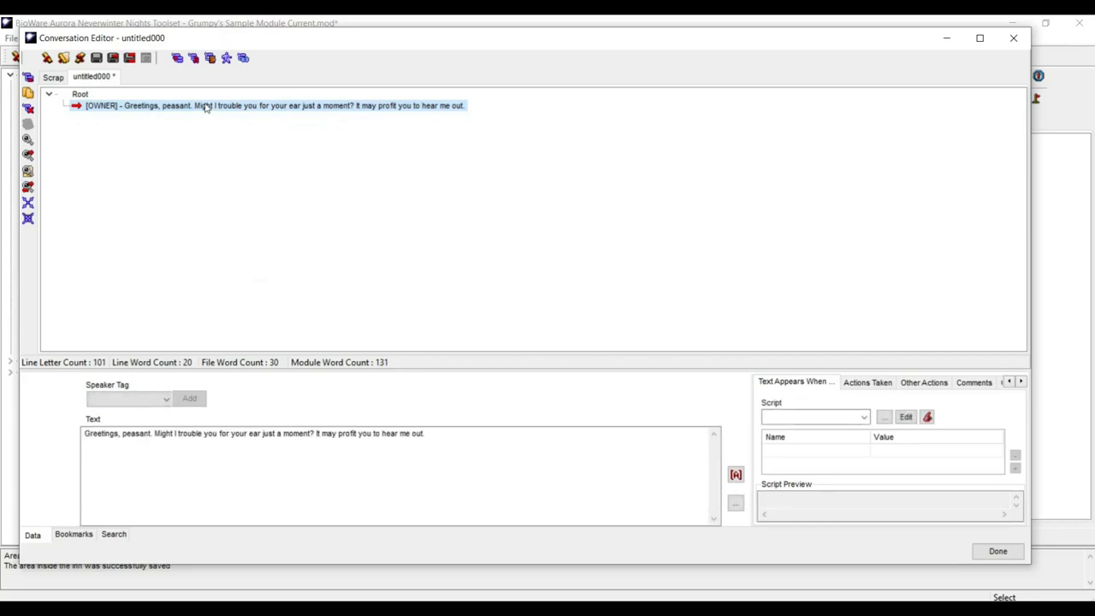
click(28, 77)
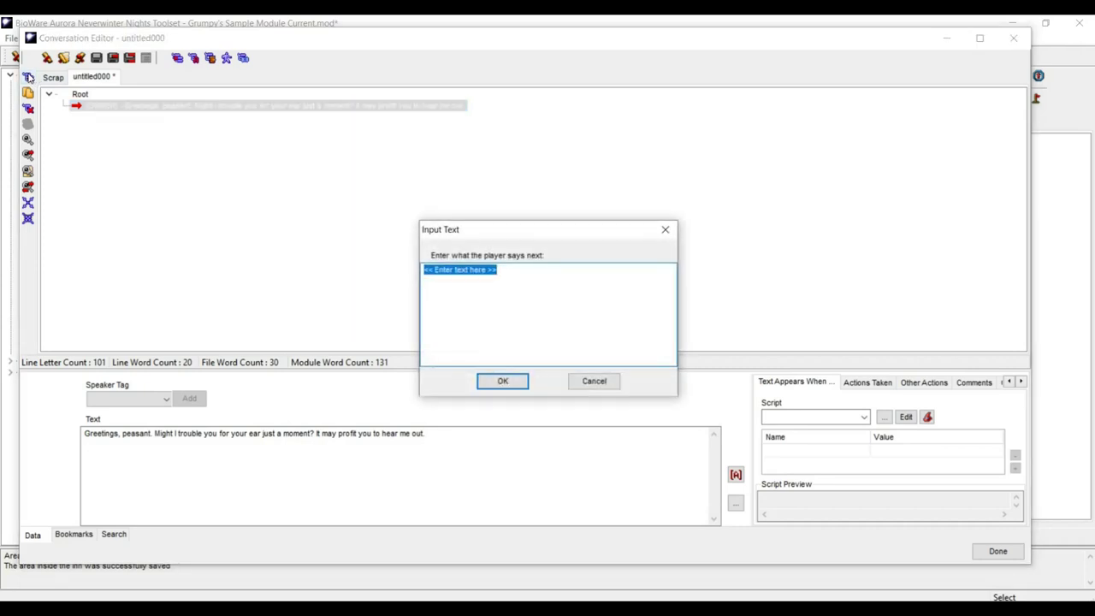
key(ctrl+v)
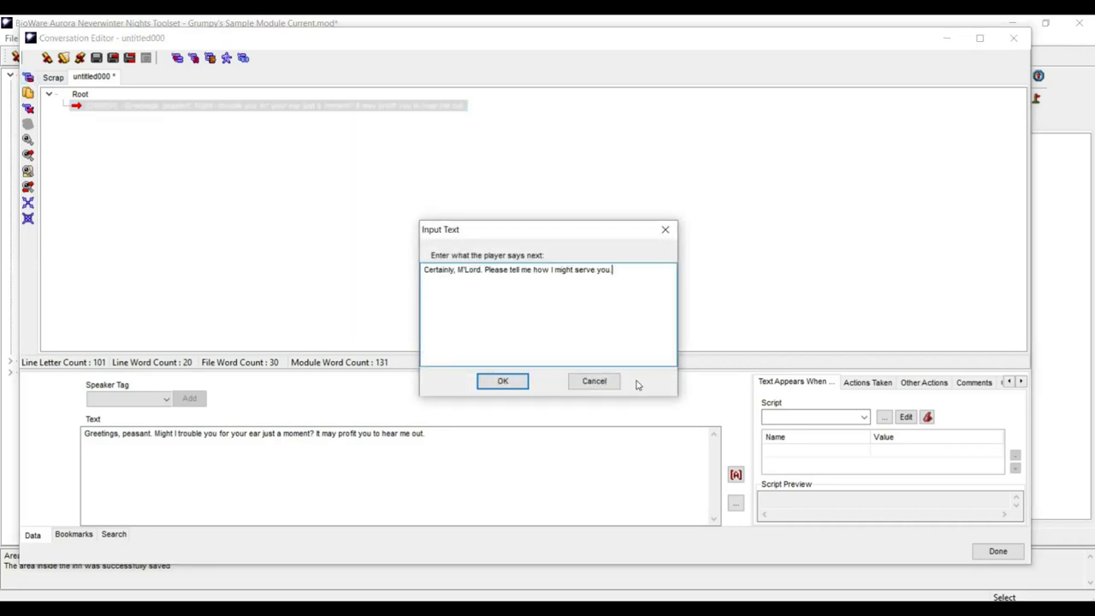
click(504, 382)
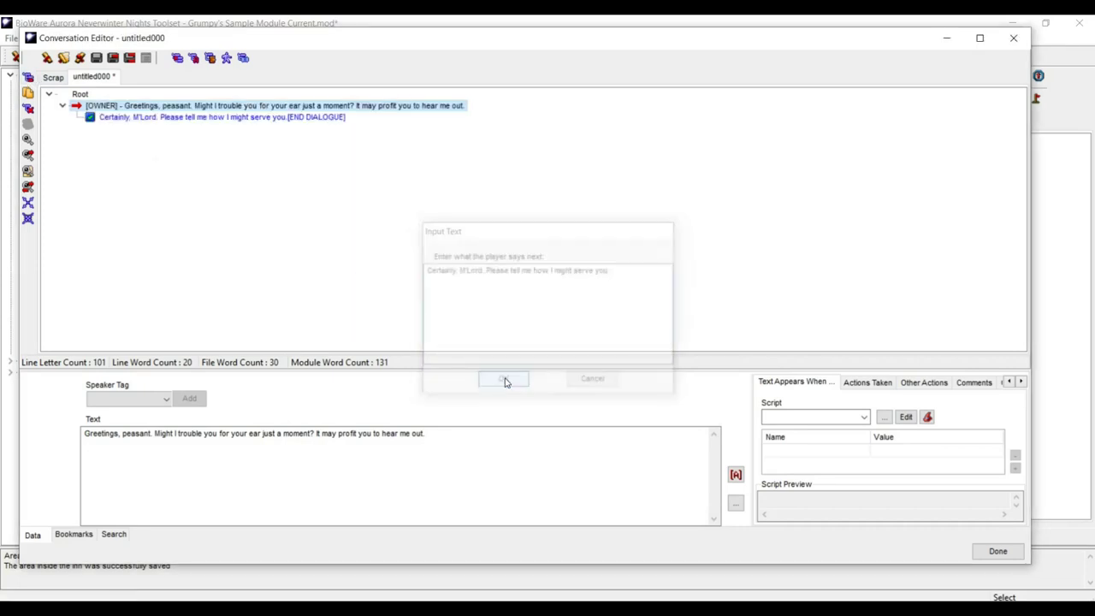
click(238, 117)
click(239, 107)
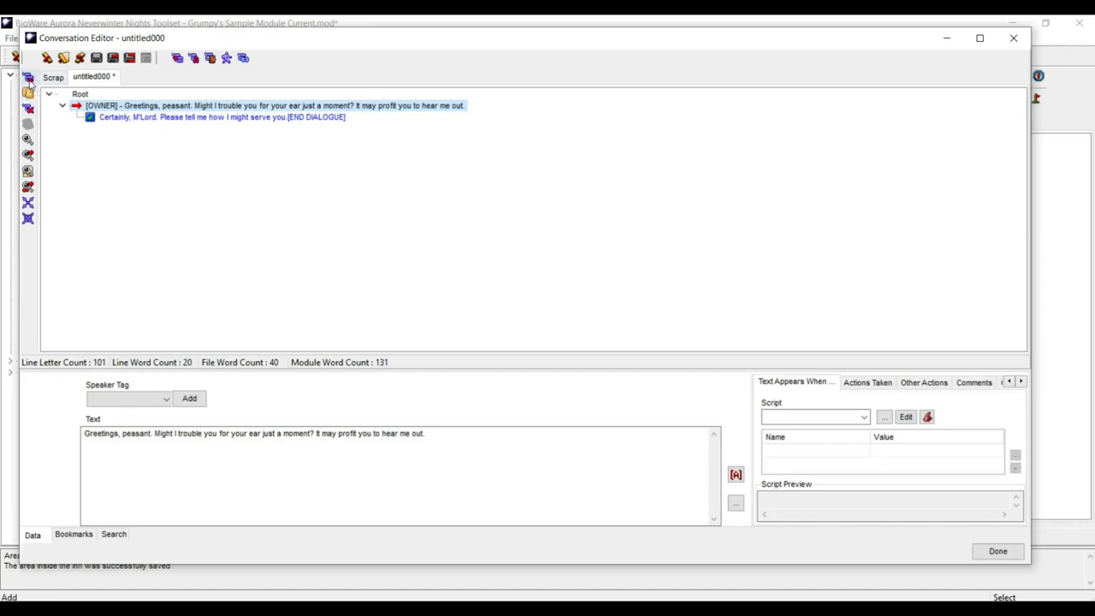
- Add the player reply 'And what exactly do you want?' under the greeting
click(29, 79)
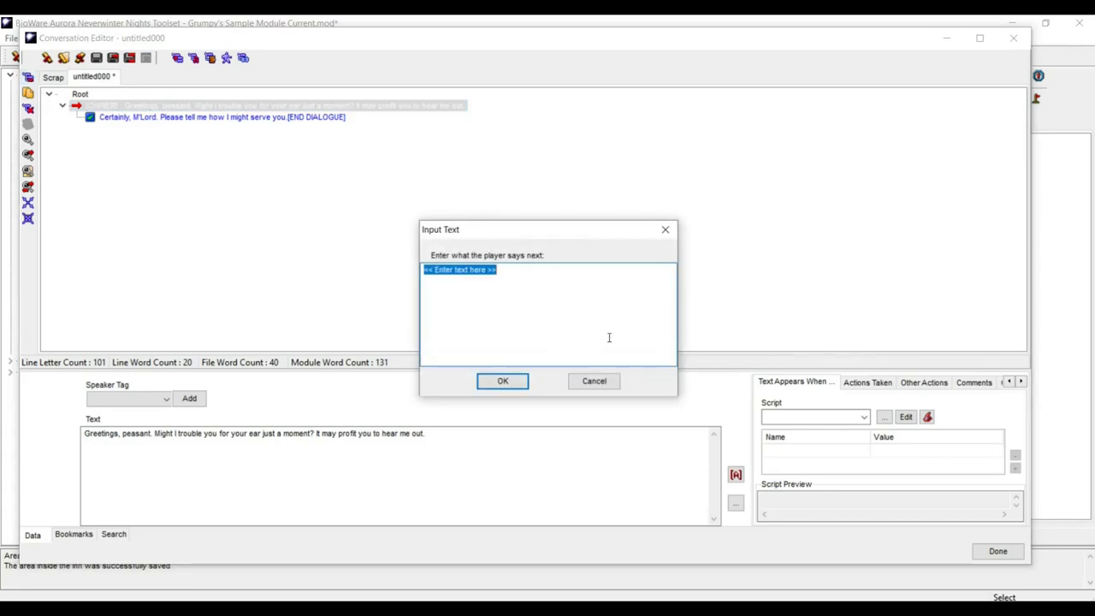
text(Hmmmn)
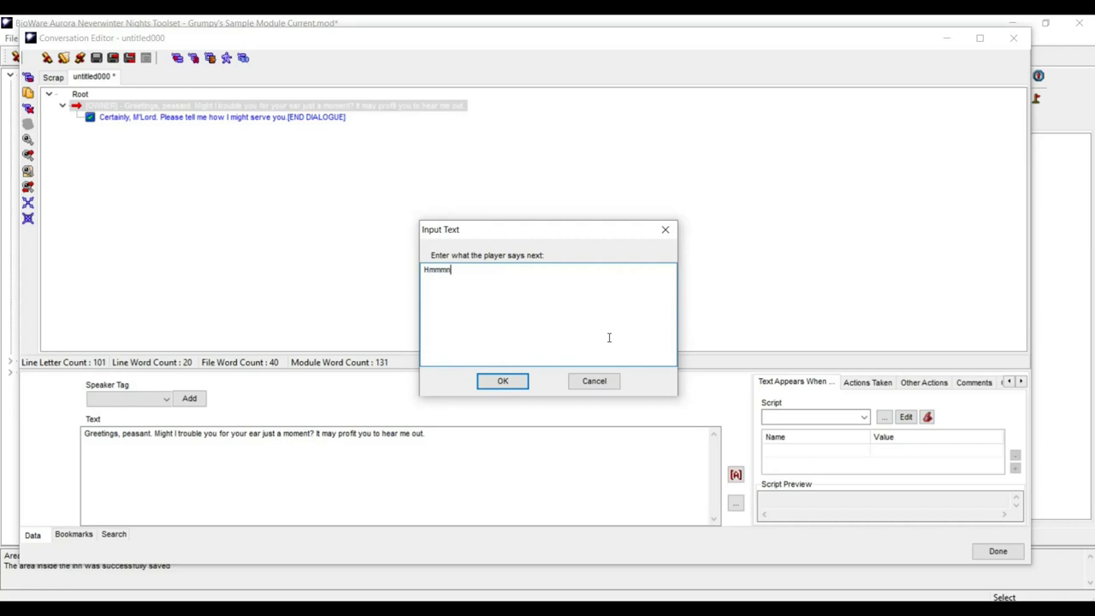
text(. O)
text(k, wha)
text(t you)
key(BackSpace)
key(BackSpace)
key(BackSpace)
key(BackSpace)
key(BackSpace)
key(BackSpace)
key(BackSpace)
key(BackSpace)
key(BackSpace)
key(BackSpace)
key(BackSpace)
key(BackSpace)
key(BackSpace)
key(BackSpace)
key(BackSpace)
key(BackSpace)
key(BackSpace)
key(BackSpace)
text(What)
key(BackSpace)
key(BackSpace)
key(BackSpace)
key(BackSpace)
key(BackSpace)
text(And what exactly do you want?)
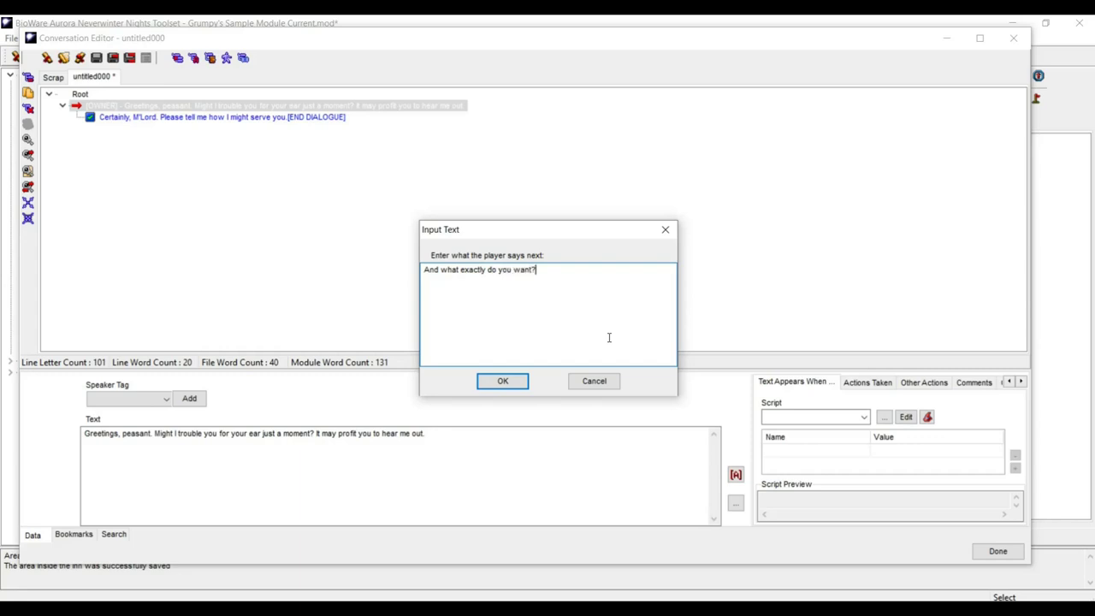
click(512, 382)
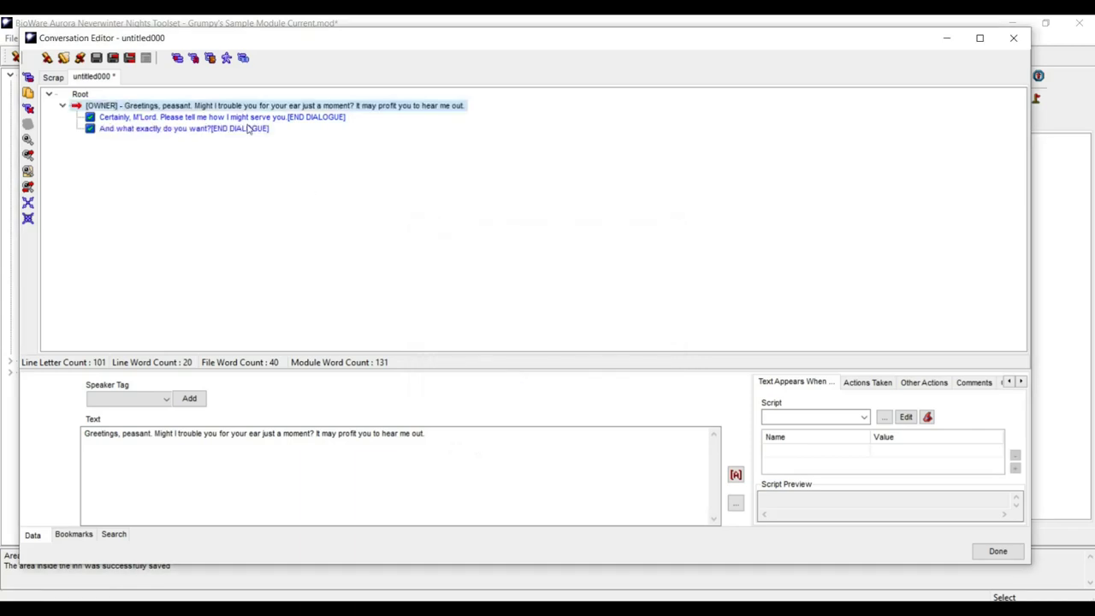
- Add the player reply 'Not just now, no.' and select the 'Certainly, M'Lord' reply
click(28, 78)
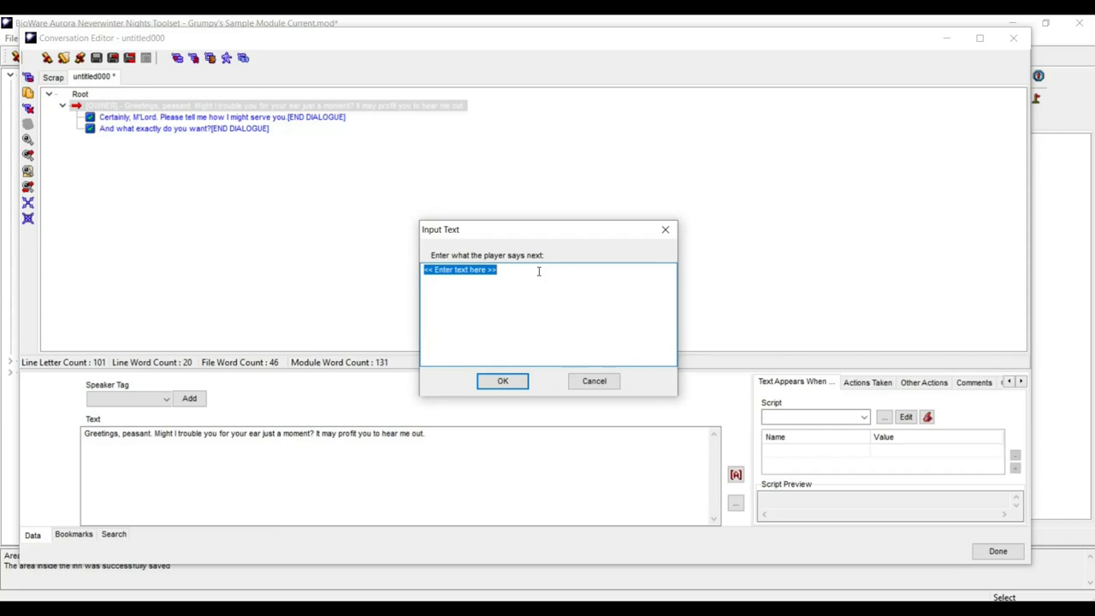
text(N)
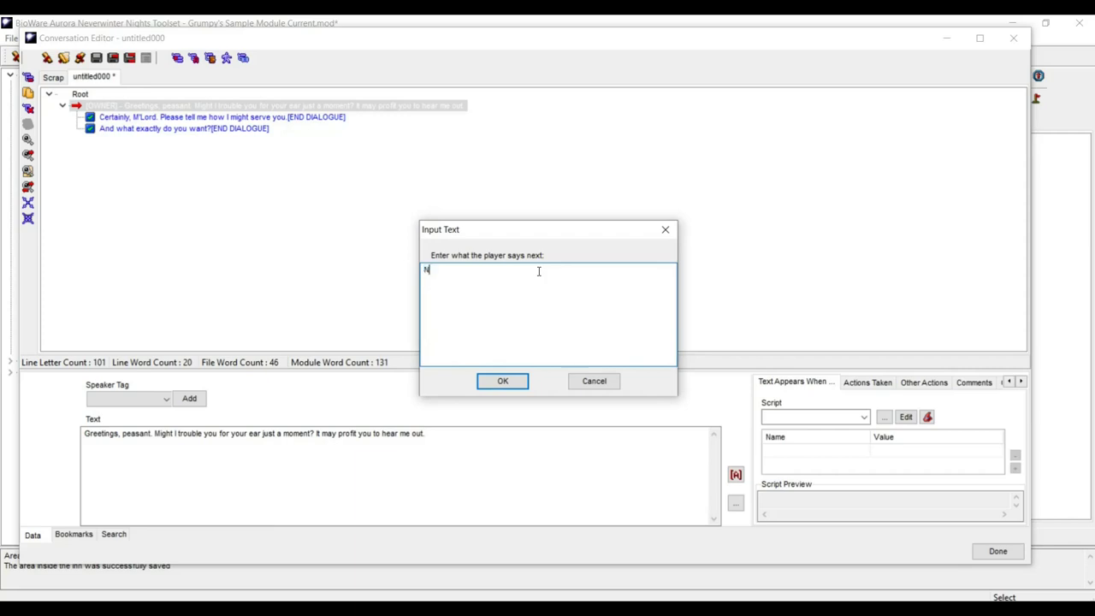
text(ot just now.)
text( no.)
click(495, 383)
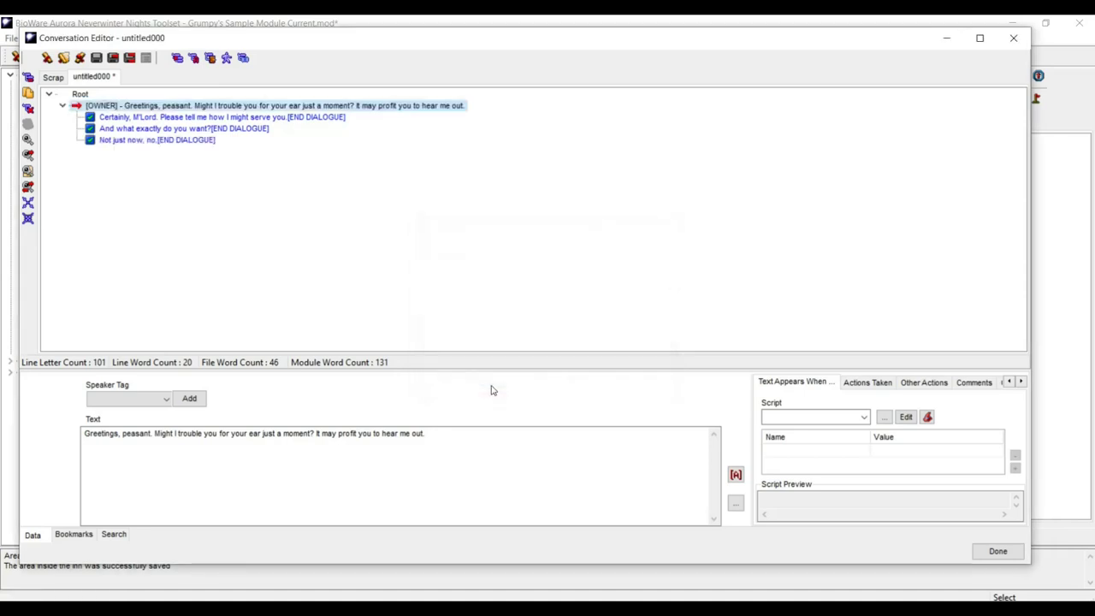
click(135, 140)
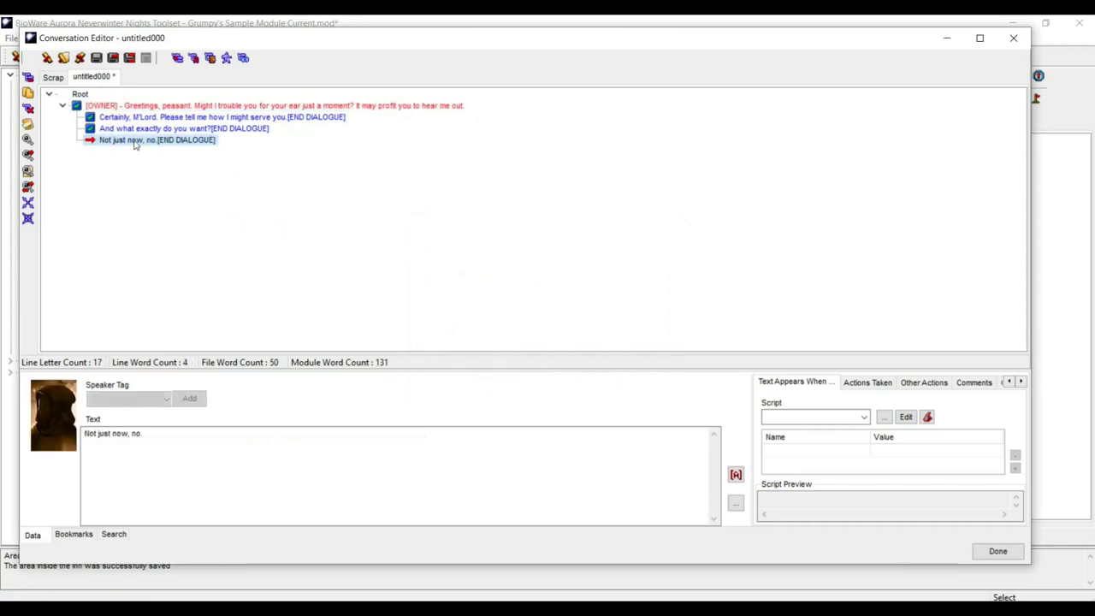
click(153, 117)
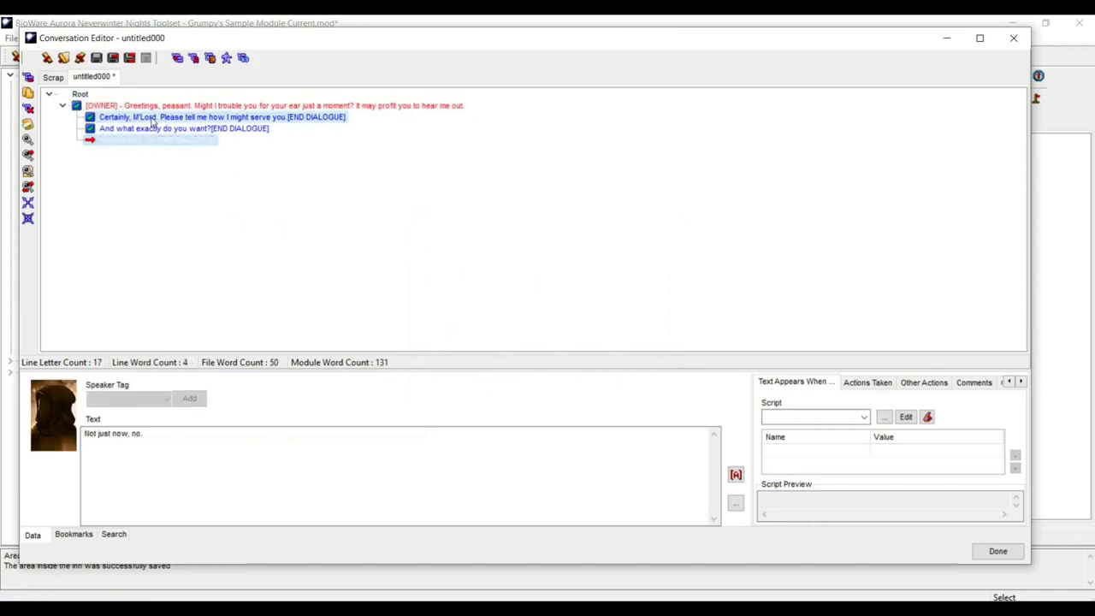
click(154, 128)
click(156, 117)
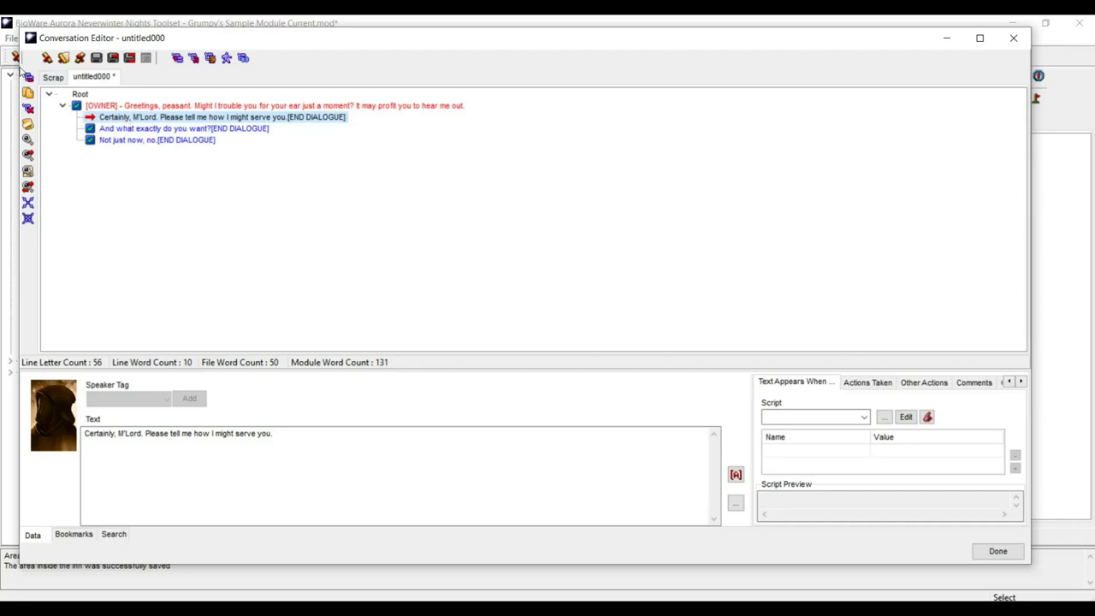
- Start the NPC answer about the merchant's lost carts needing a strong young local
click(28, 77)
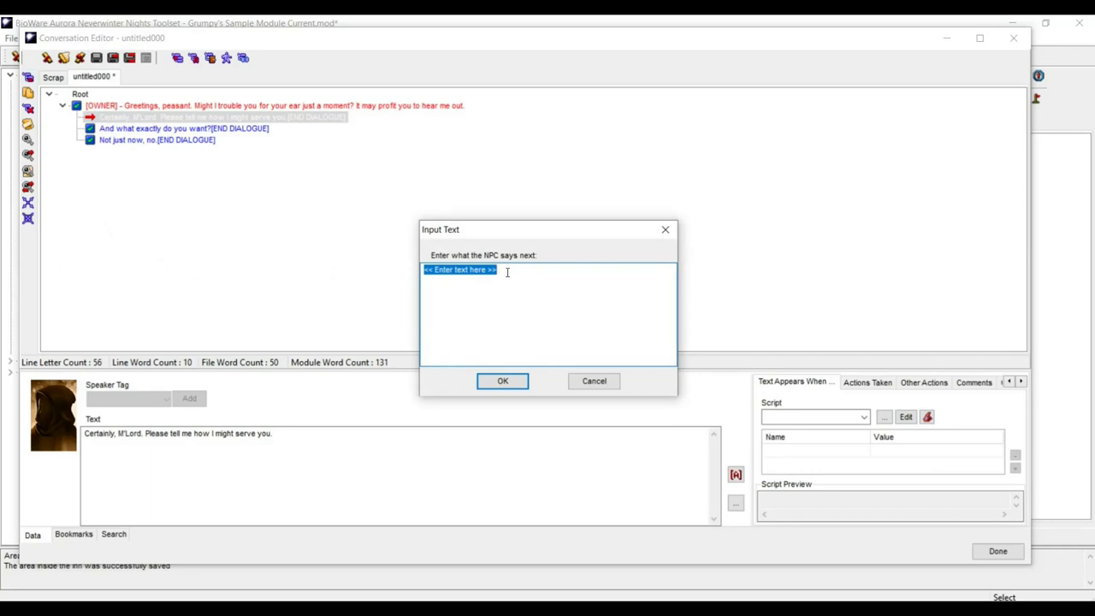
text(My good servan)
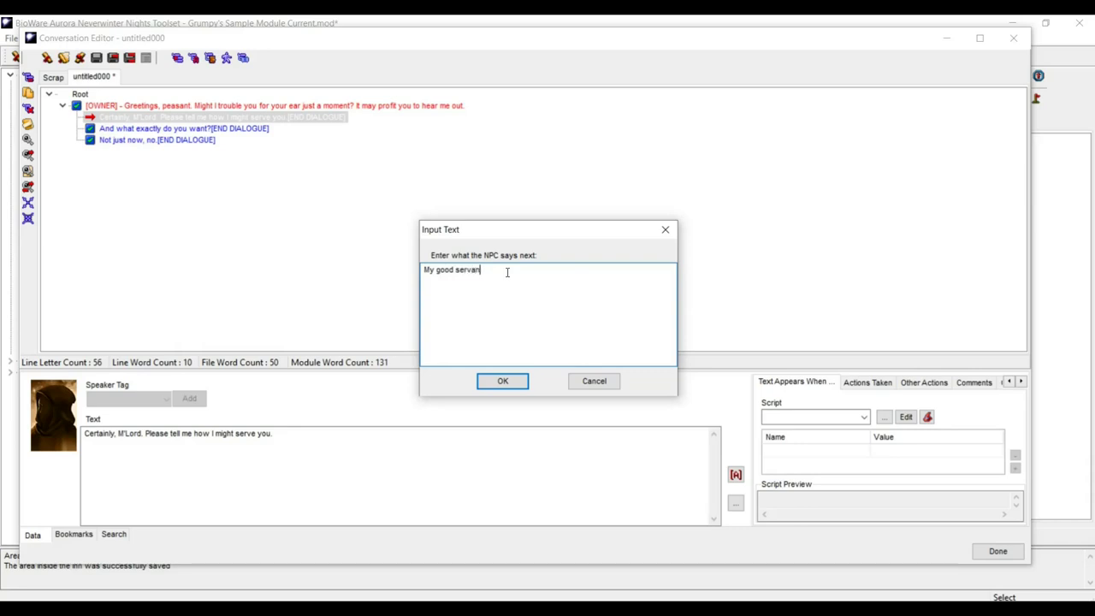
text(t, the merchant of my village, a te)
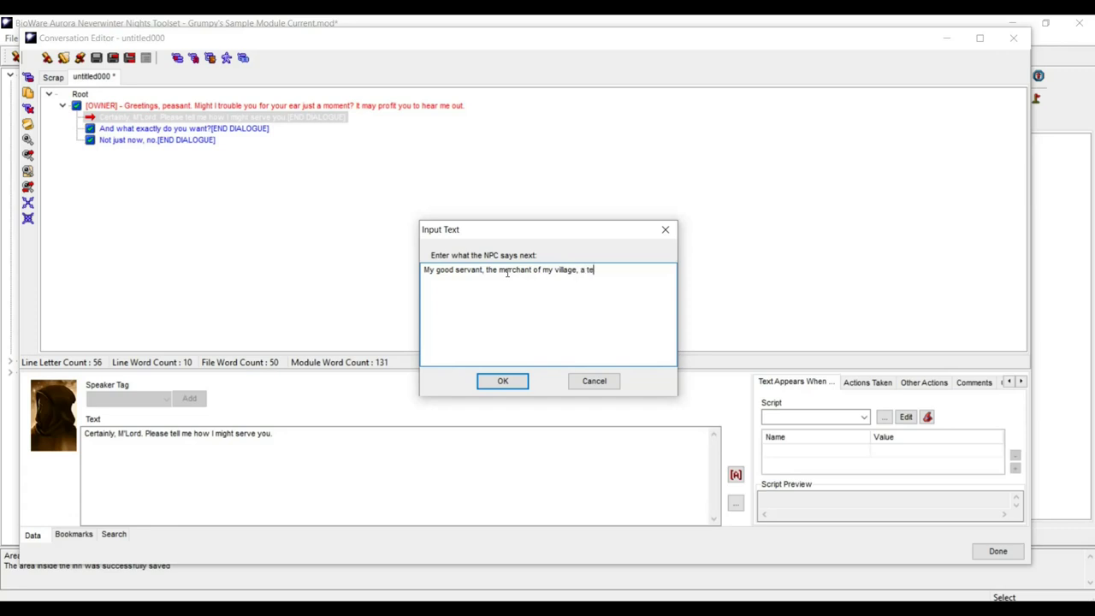
text(nant both responsible and )
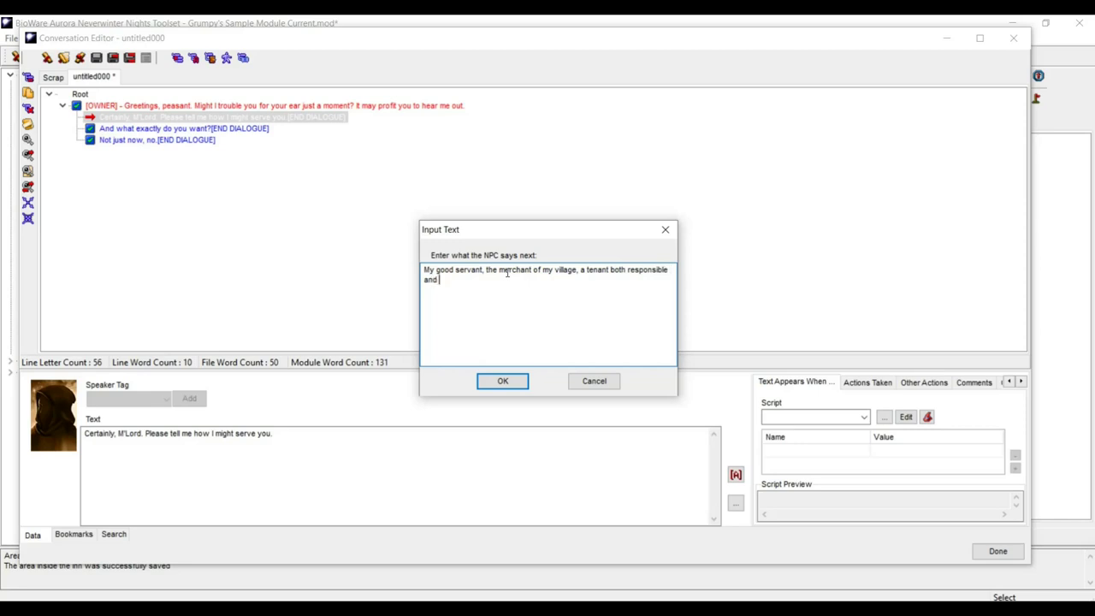
text(true, has lost not less than th)
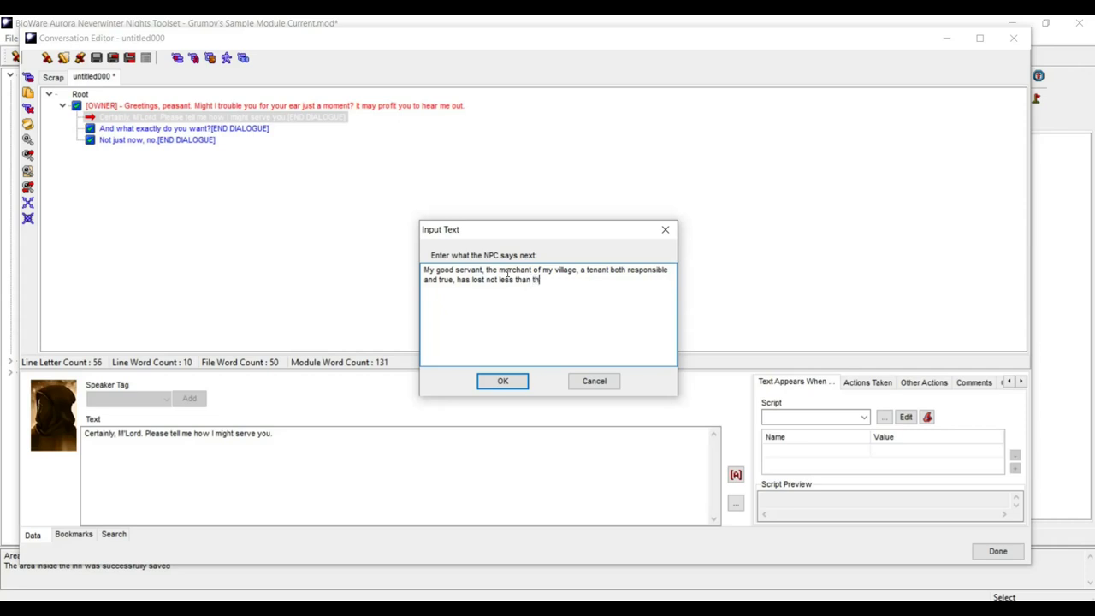
text(ree carts passing beyond this)
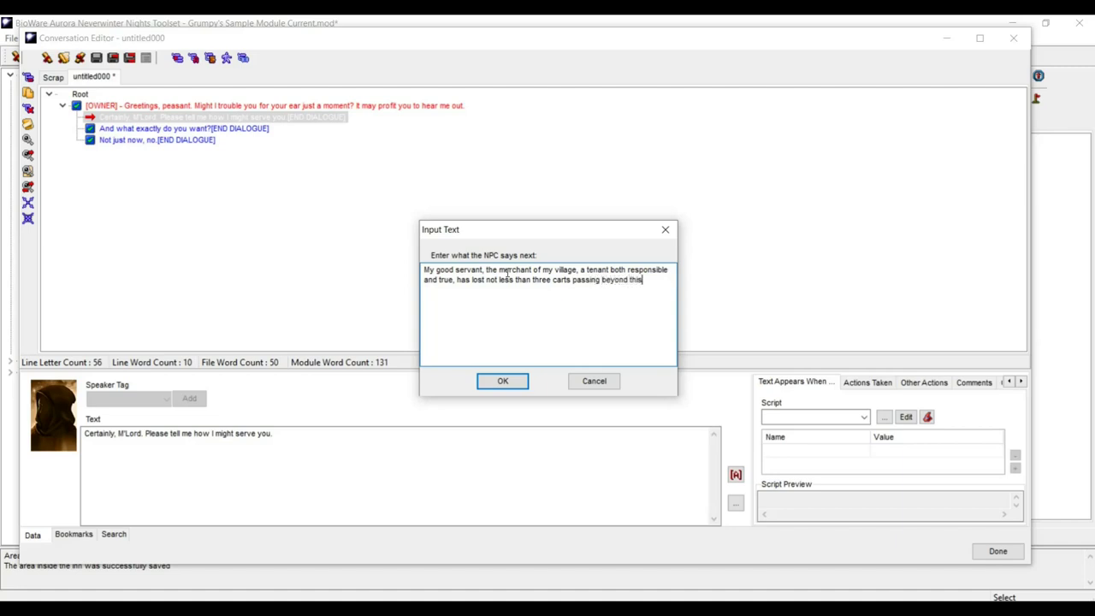
text( inn and )
text(onto)
text( the )
text(western)
text( road.)
text( M)
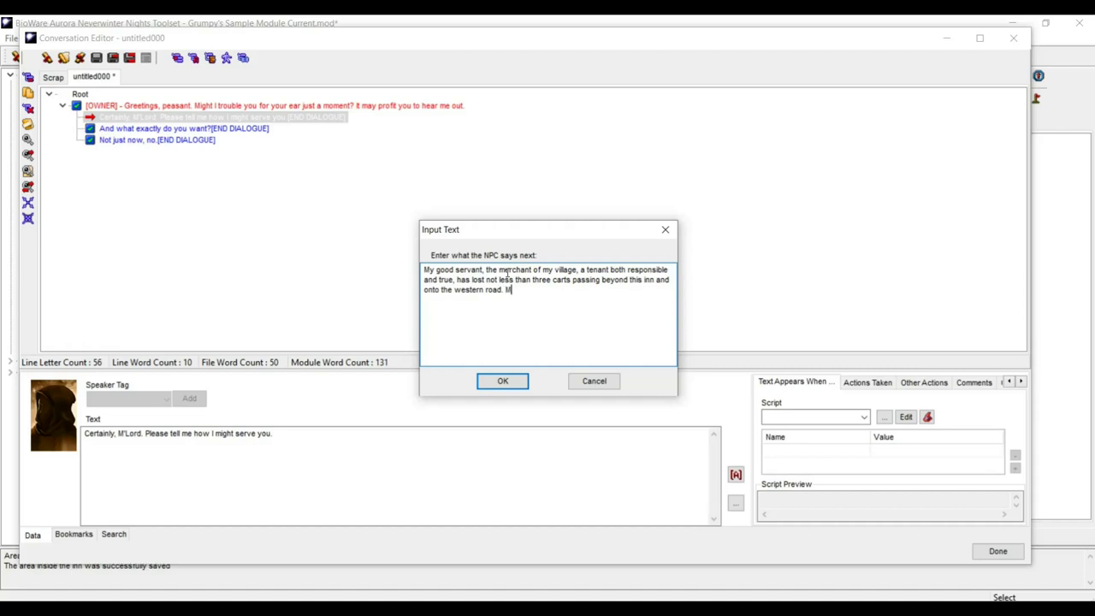
text(y servant Bognar and I are hoping to re)
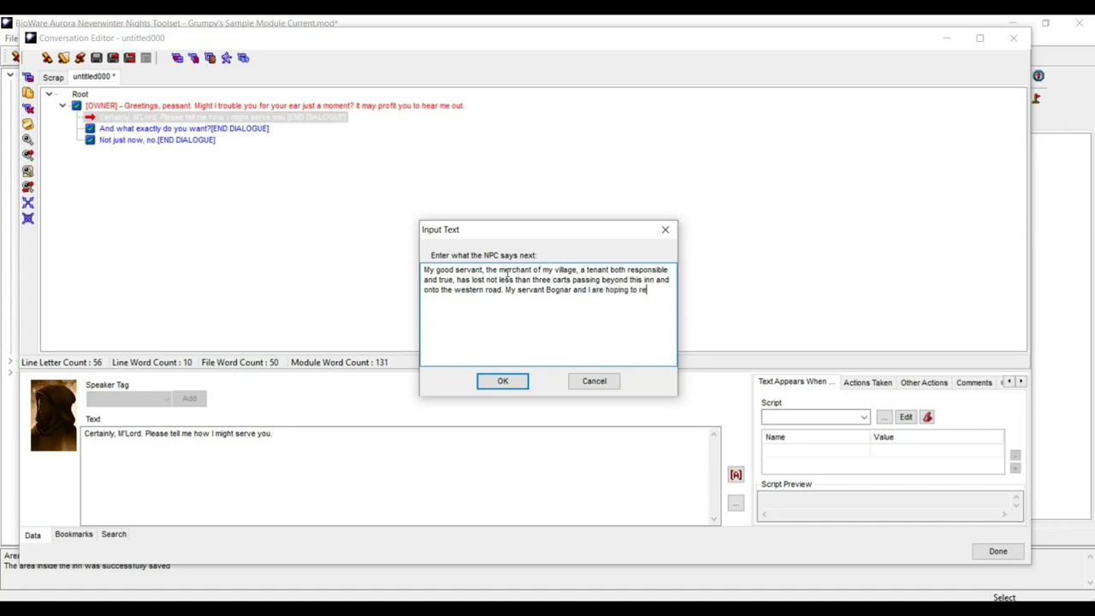
text(cruit a strong yougn)
key(BackSpace)
key(BackSpace)
text(ng)
text(a strong young loc)
text(al)
text( such as )
text(your)
text(self y)
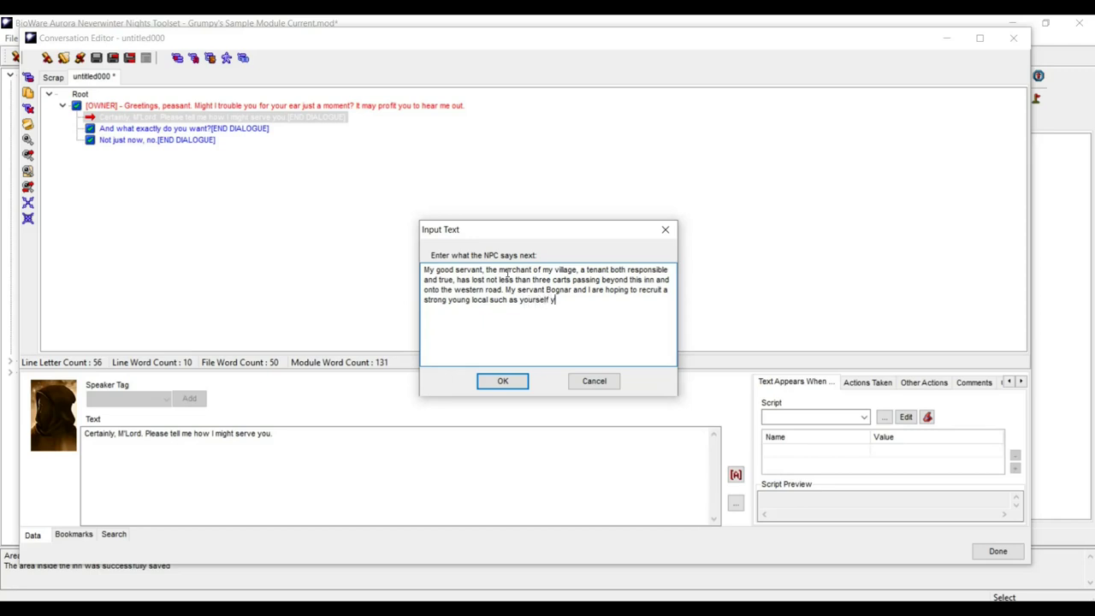
key(BackSpace)
- Finish the quest offer (300 gp for evidence, 500 for the carters), ending 'Will you help?', and confirm it
text(to he)
text(lp us f)
text(ind )
text(out wh)
text(at has been)
text( befallin)
text(g )
text(my l)
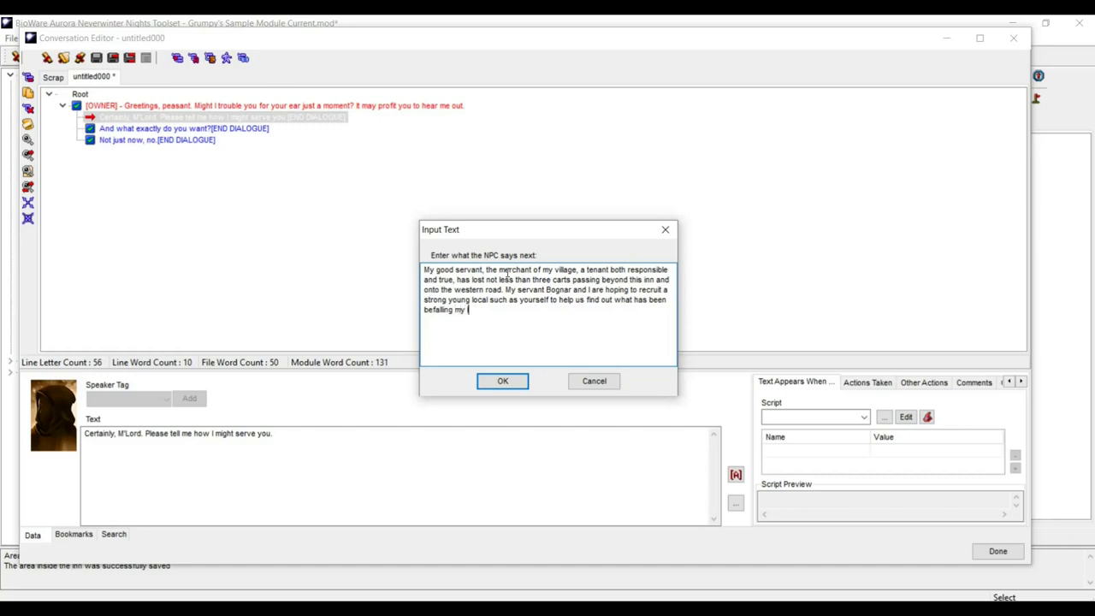
text(oyal carters. I will gladly pay you some )
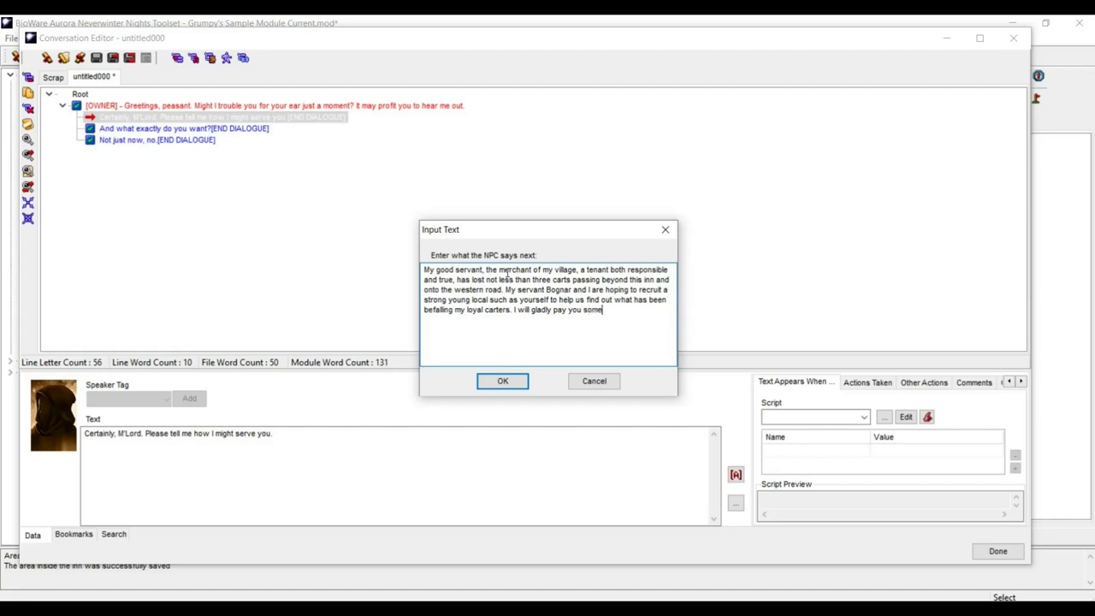
text(300 g)
text(p if yo)
text(u can b)
text(ring me e)
text(vi)
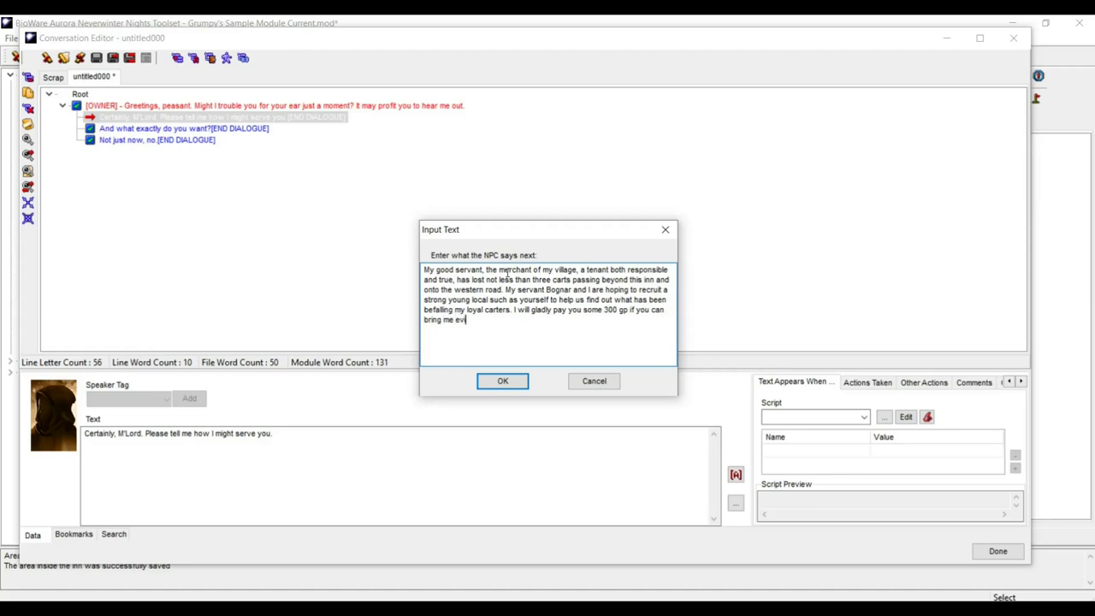
text(dence of what)
text( has)
text( hg)
text(ppend t)
text(o them)
text(. 5)
text(oo)
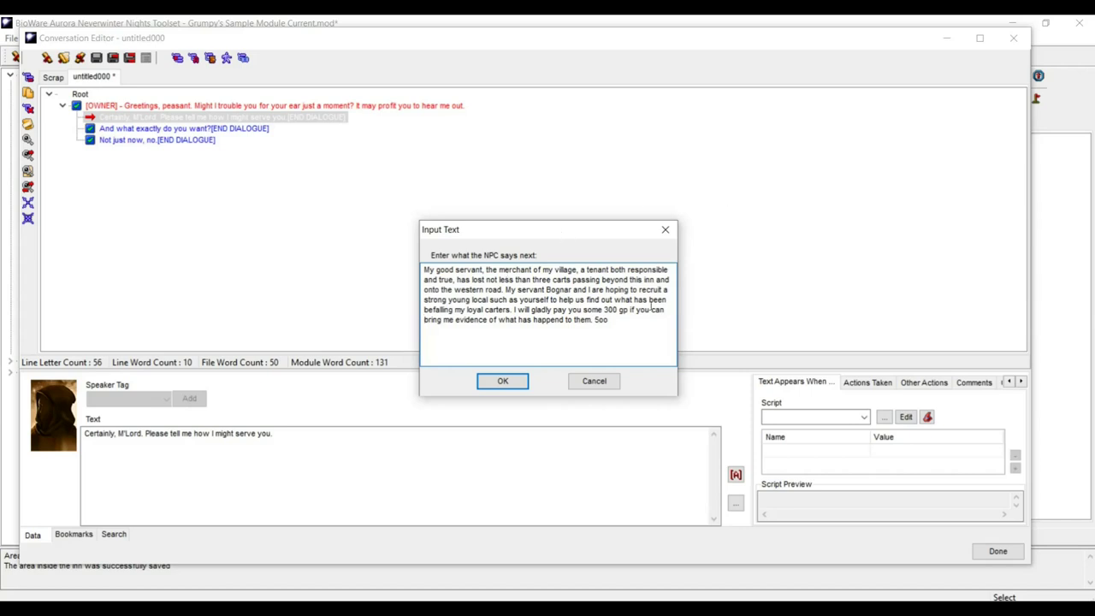
key(ctrl+shift+Left)
text(500 )
text(if )
text(you can f)
text(ind an)
text(d re)
text(turn to )
text(me)
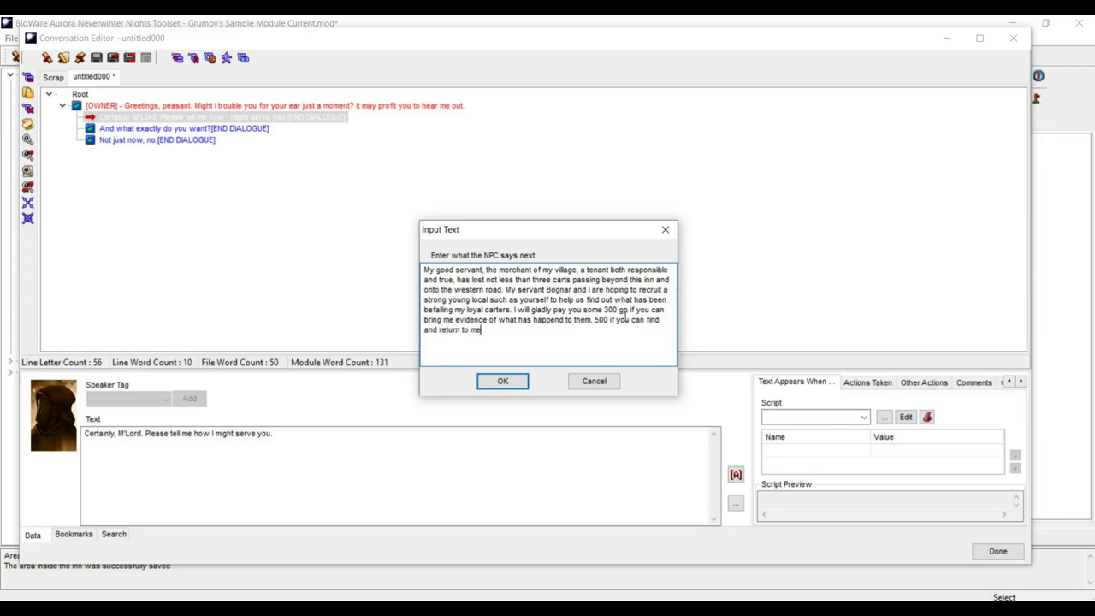
text( my loyal subjects. Will you help)
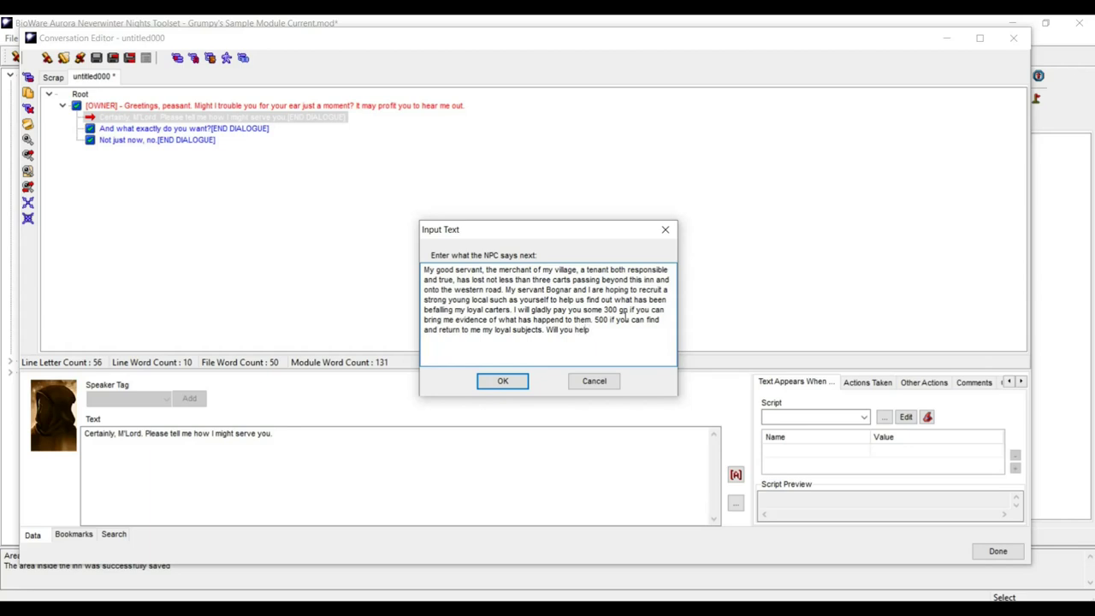
text(?)
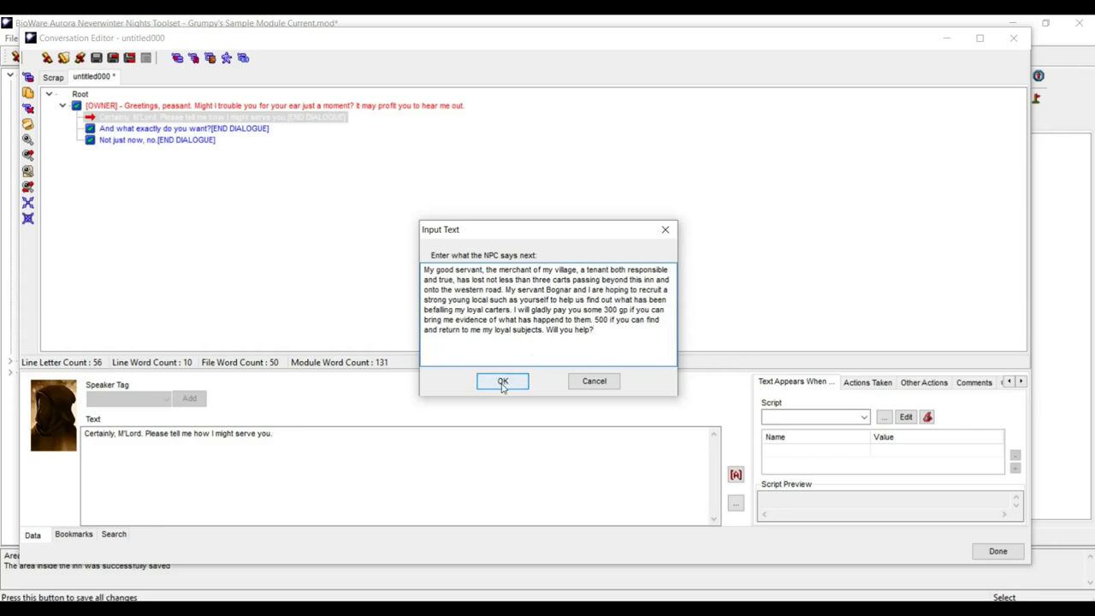
click(503, 382)
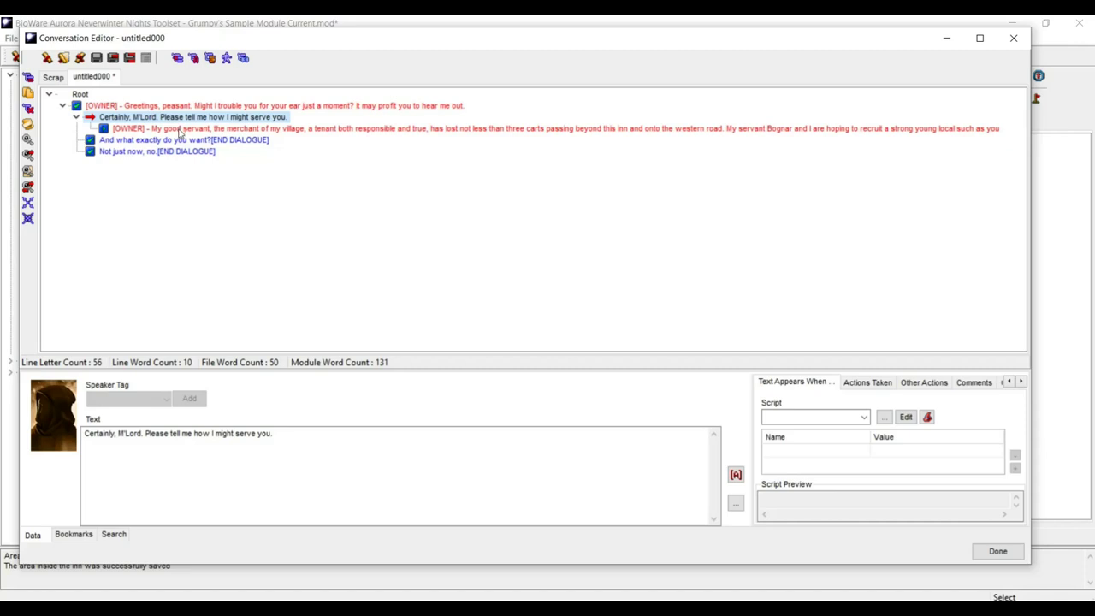
click(180, 130)
- Copy the NPC's quest-offer line
click(176, 140)
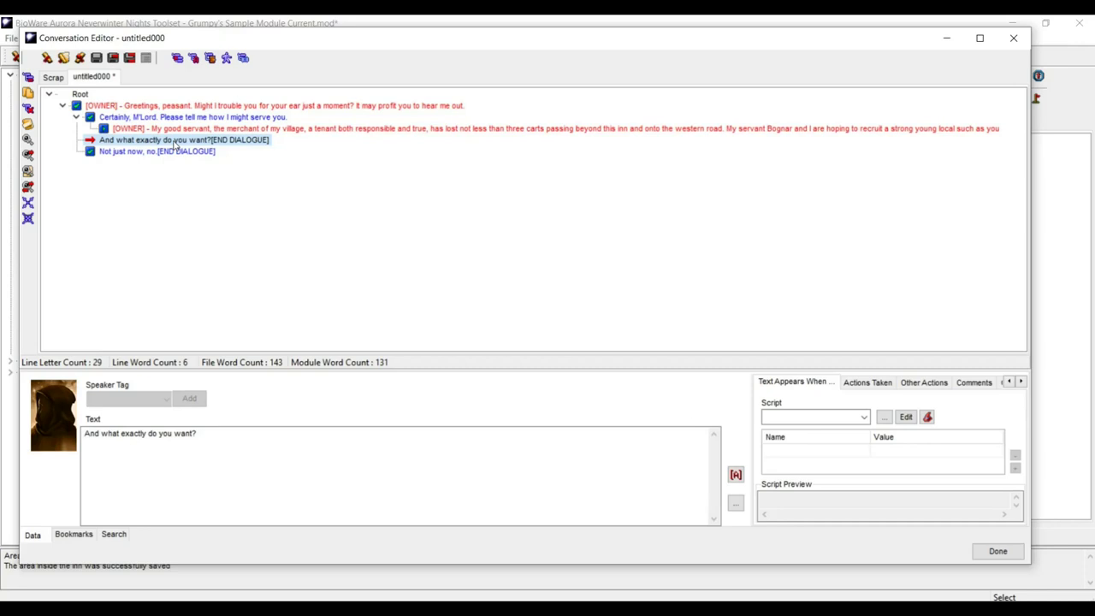
click(179, 130)
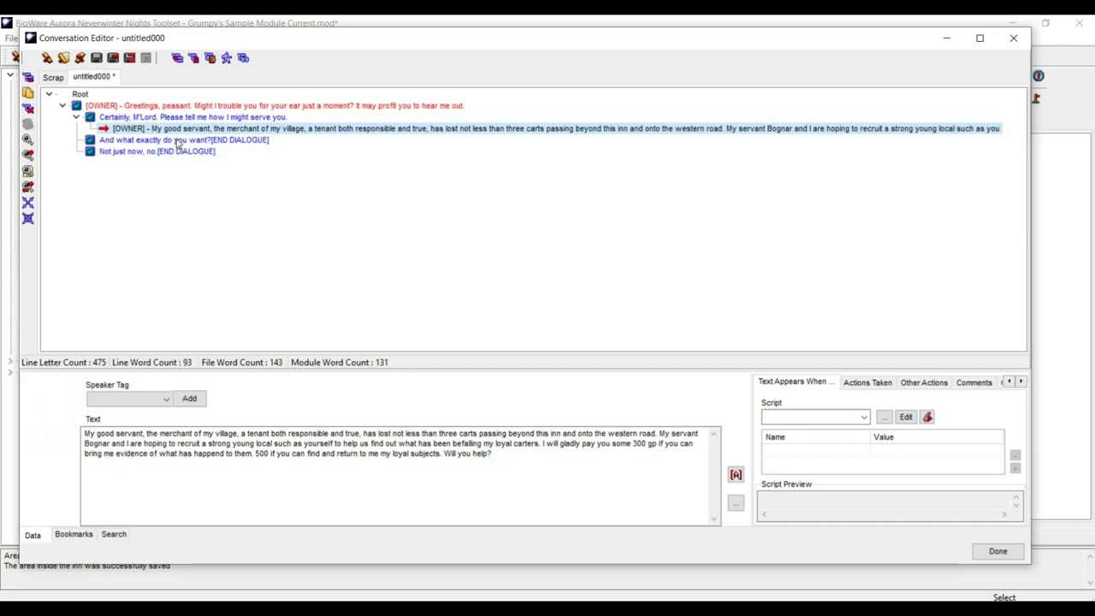
click(177, 140)
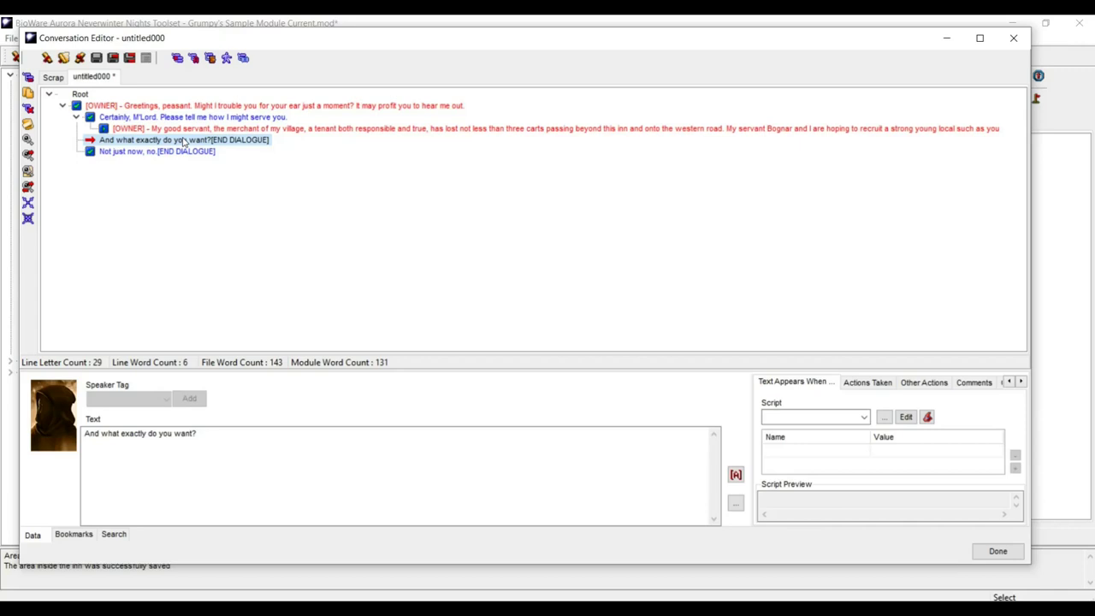
right_click(269, 131)
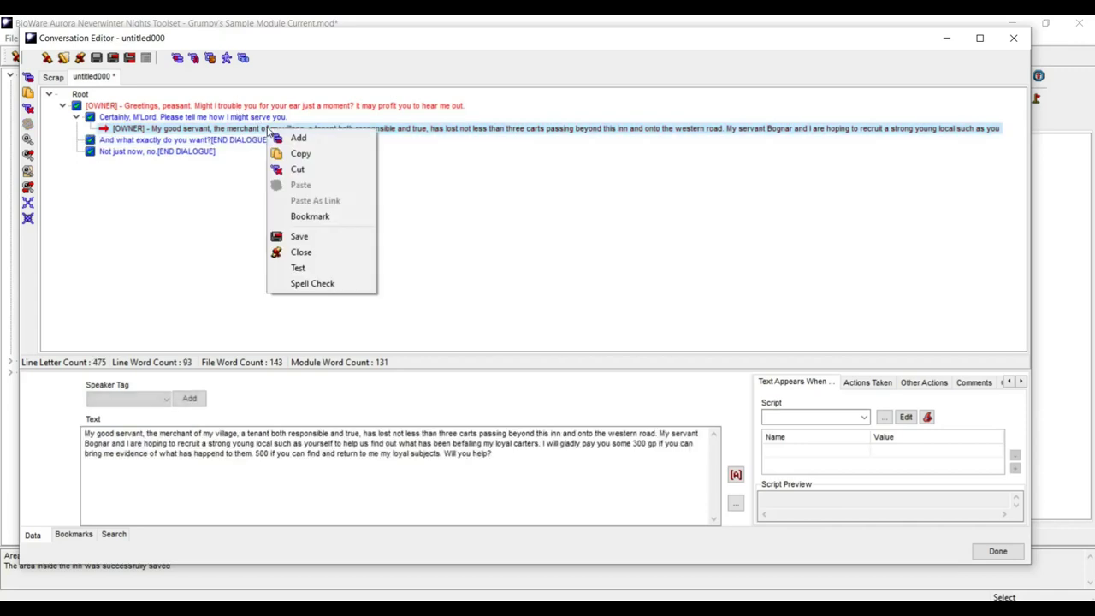
click(303, 154)
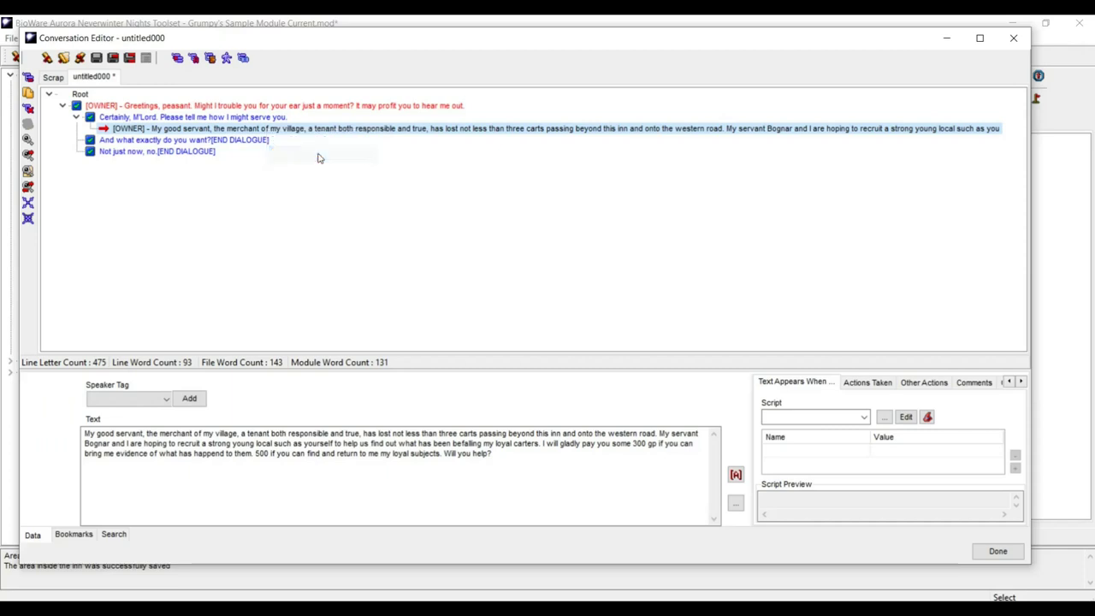
- Paste the quest offer as a link under 'And what exactly do you want?' and expand it
click(178, 141)
right_click(178, 142)
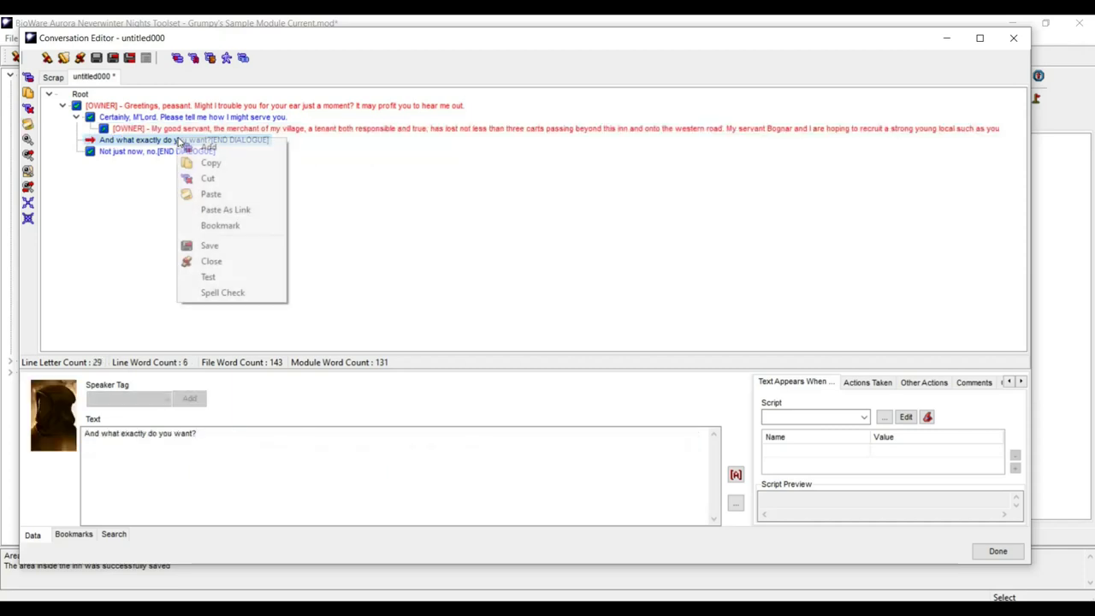
click(243, 211)
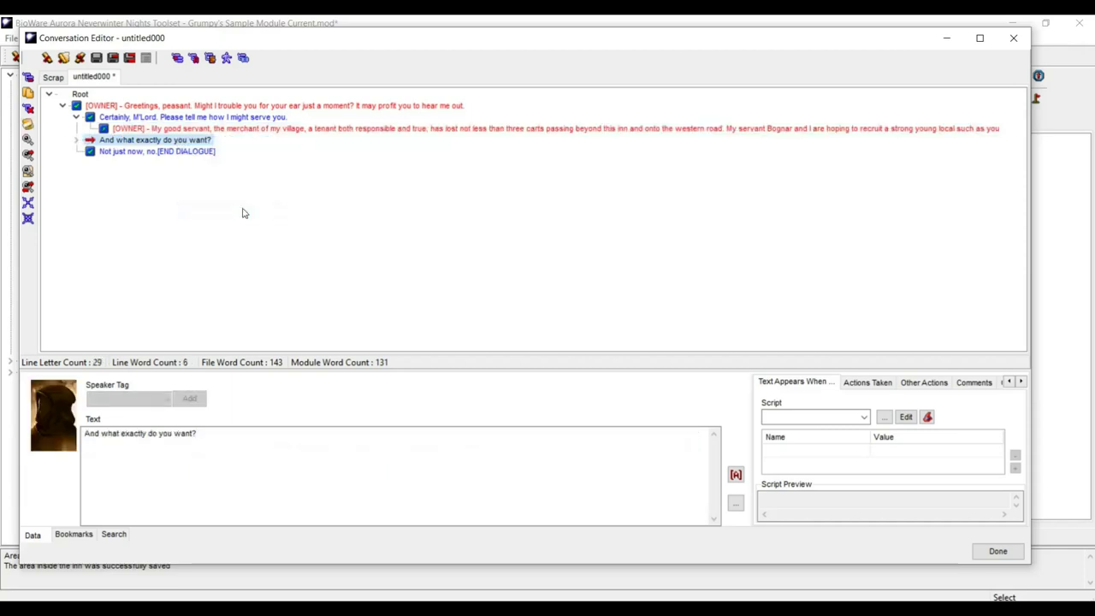
click(76, 142)
click(272, 153)
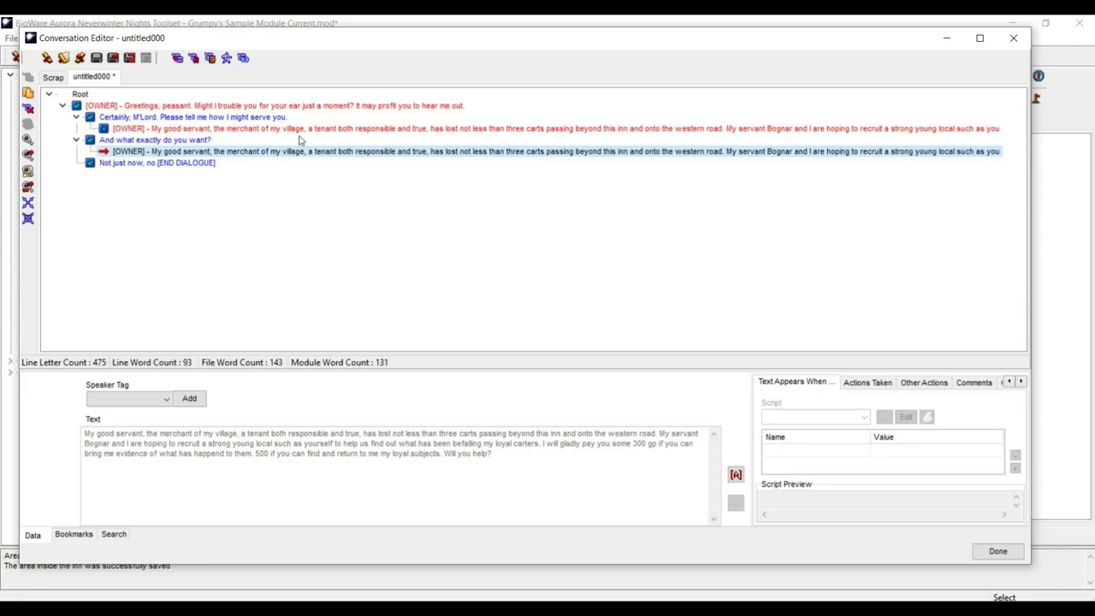
click(307, 129)
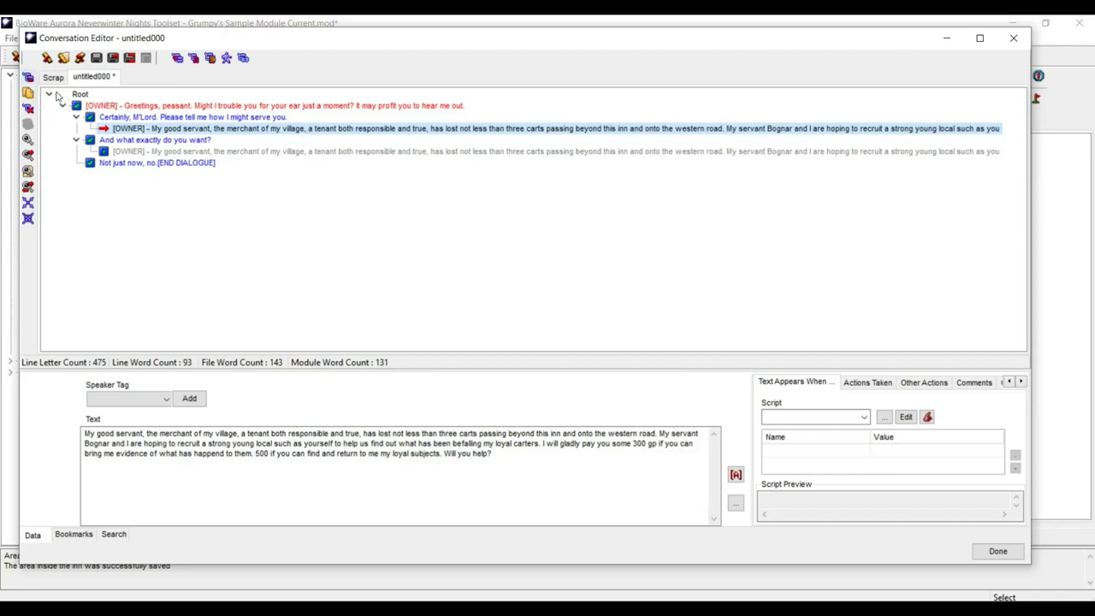
- Add two player replies to the offer: 'Of course. I would be happy to help.' and 'Not just now, thank you.'
key(Insert)
text(Of cour)
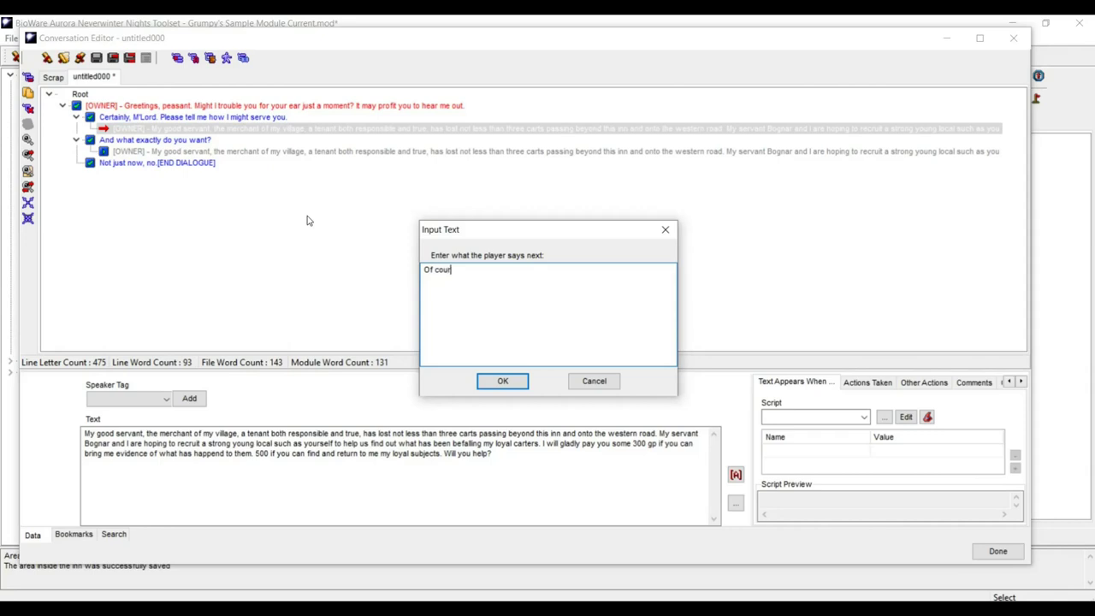
text(se. I would be happy to help.)
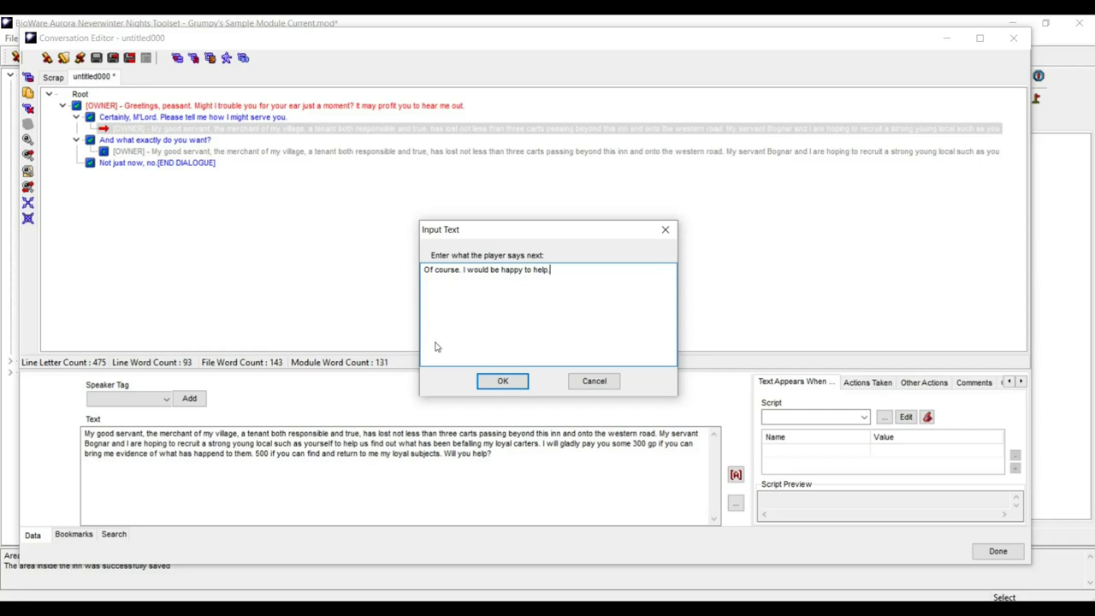
click(502, 382)
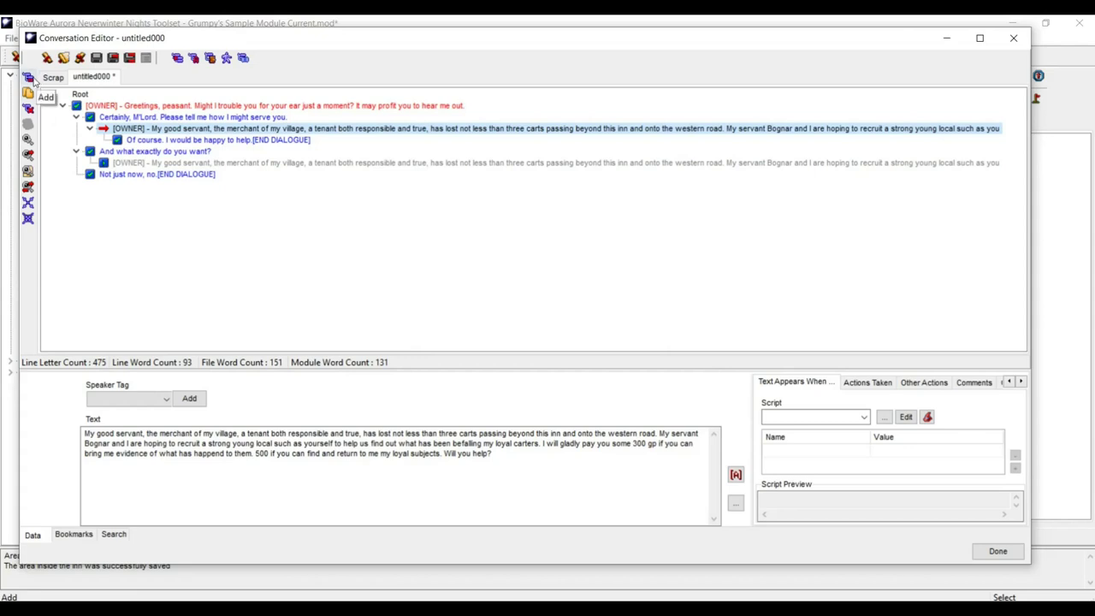
click(29, 77)
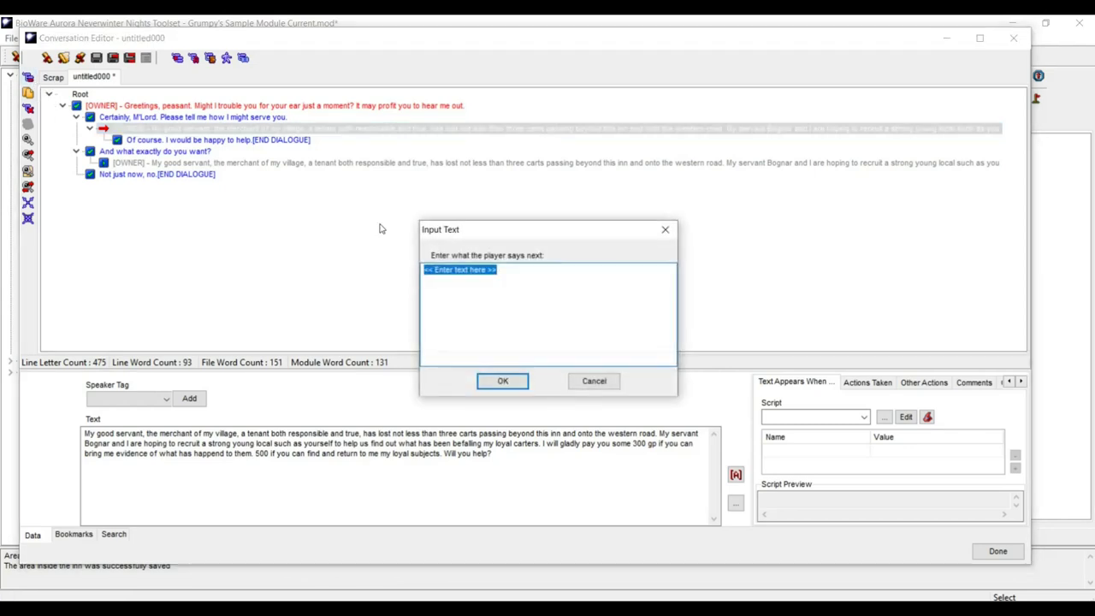
text(N)
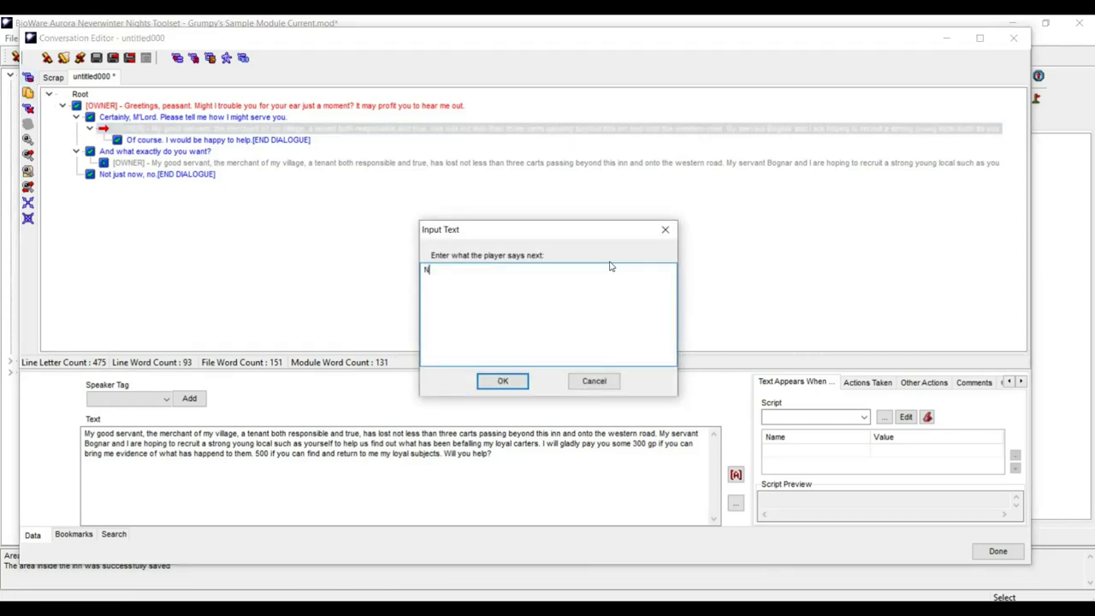
text(ot just now, thank you.)
click(503, 381)
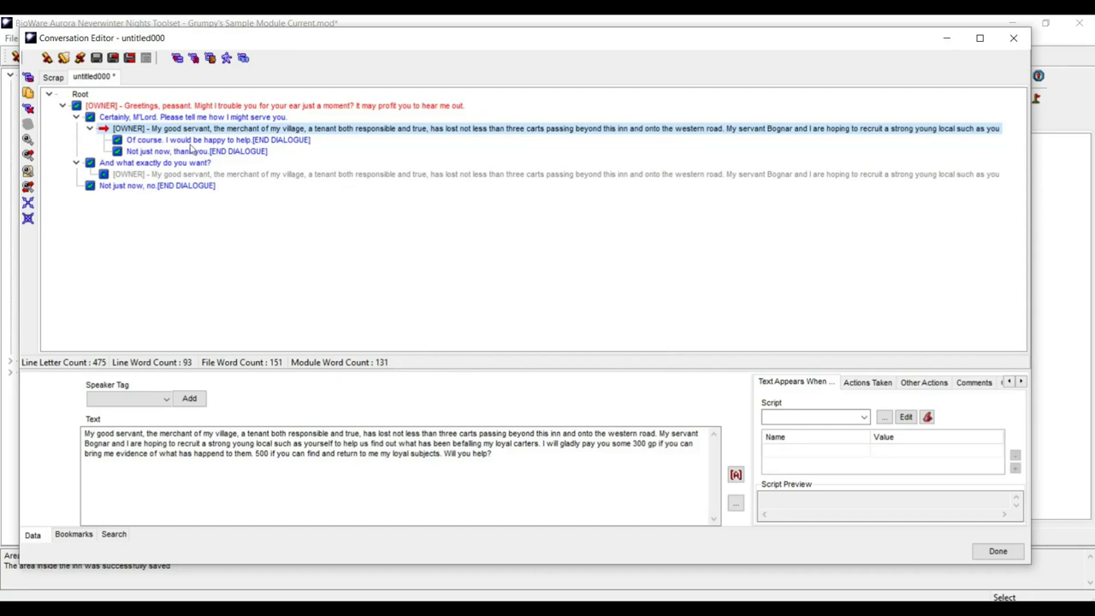
click(192, 141)
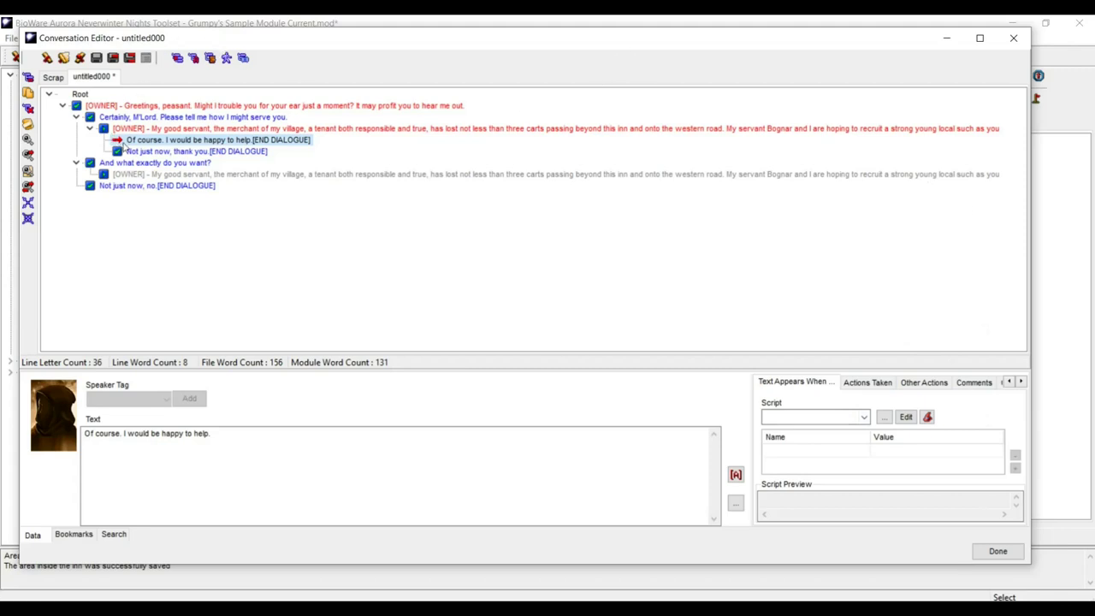
- Answer the 'Of course' reply with the owner's line 'SPLENDID, my dear,'
click(127, 151)
click(142, 140)
click(28, 78)
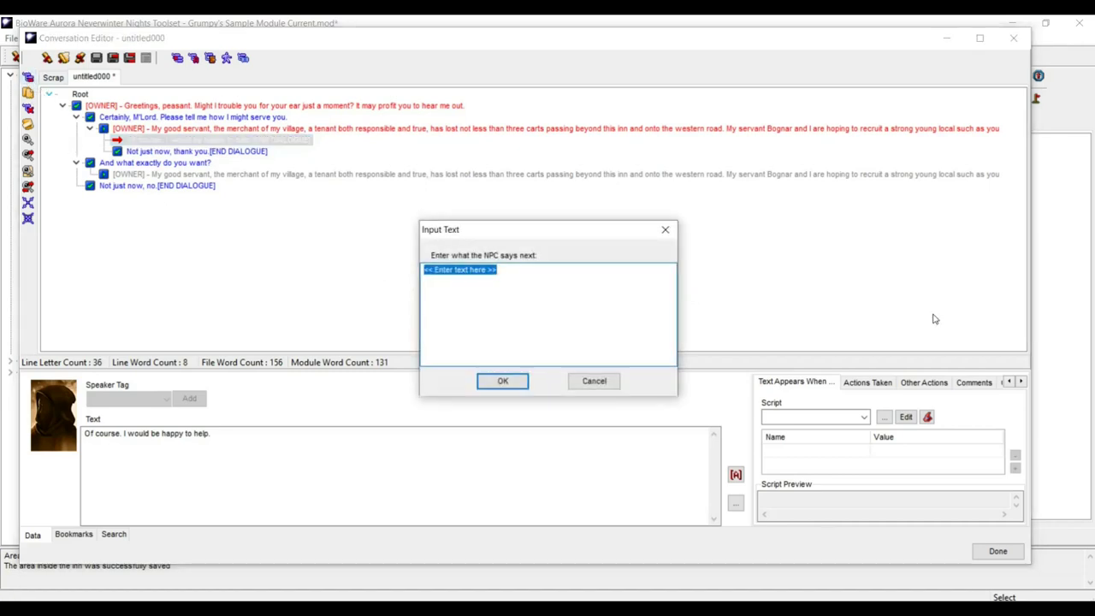
text(SPL)
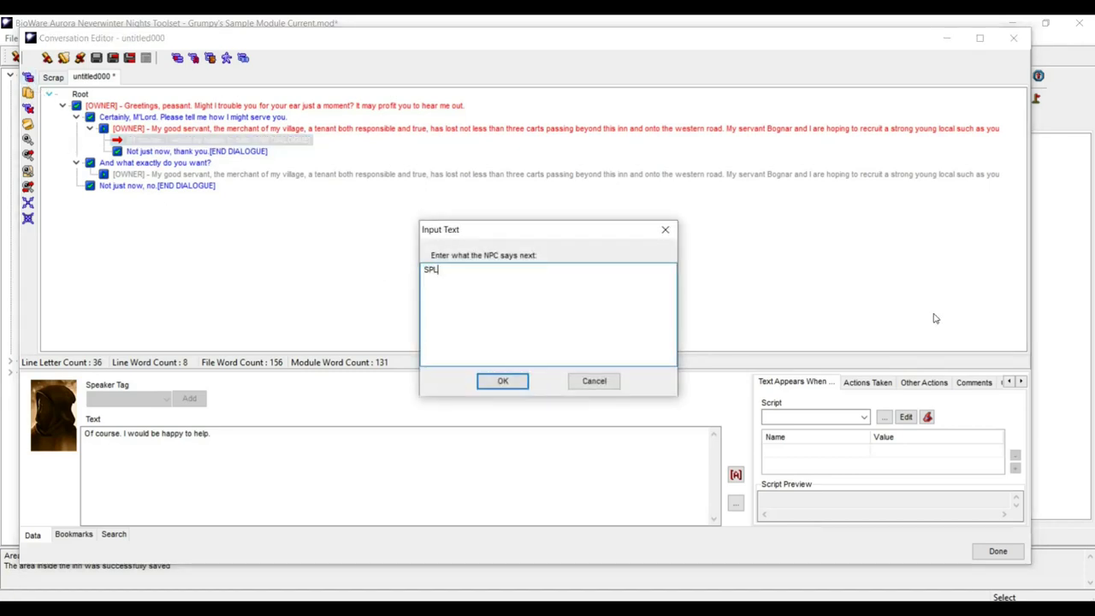
text(ENDID)
text( my dear)
key(ctrl+Left)
key(ctrl+Left)
key(Left)
text(,)
click(503, 381)
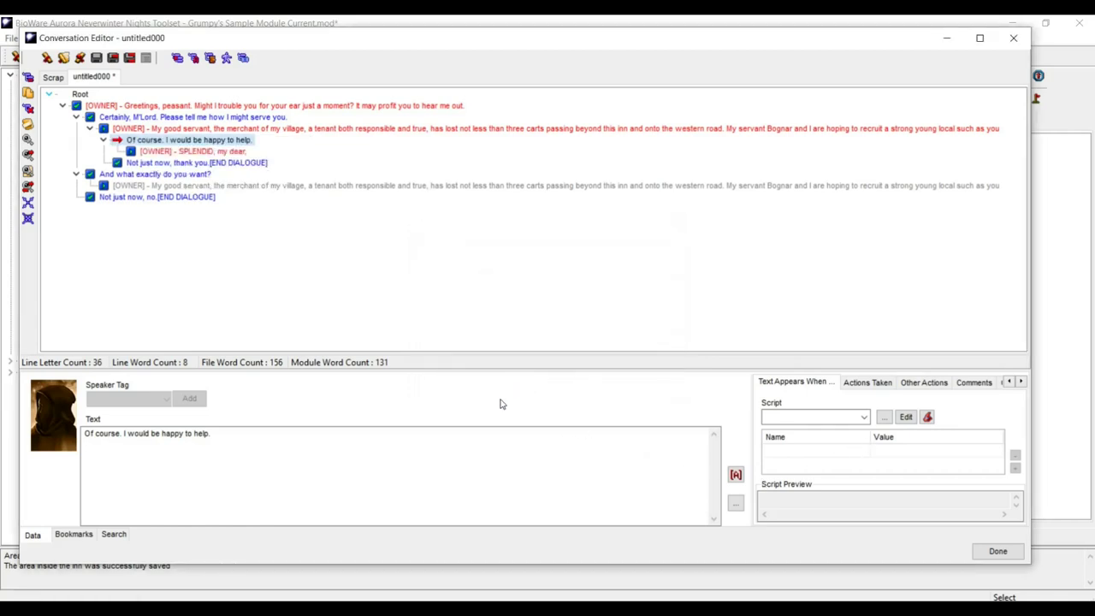
click(168, 154)
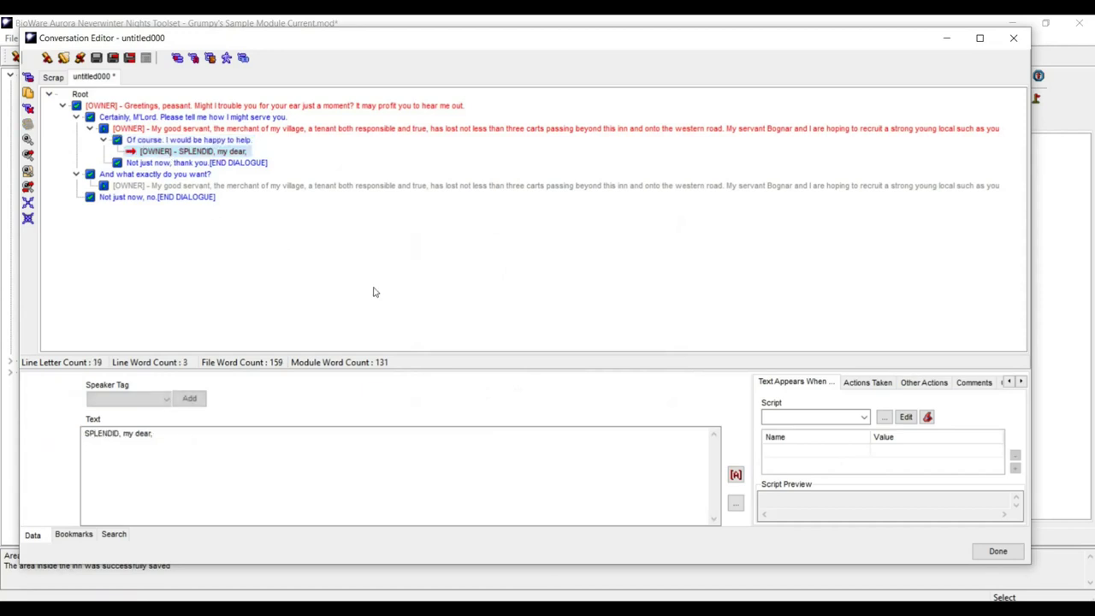
click(736, 474)
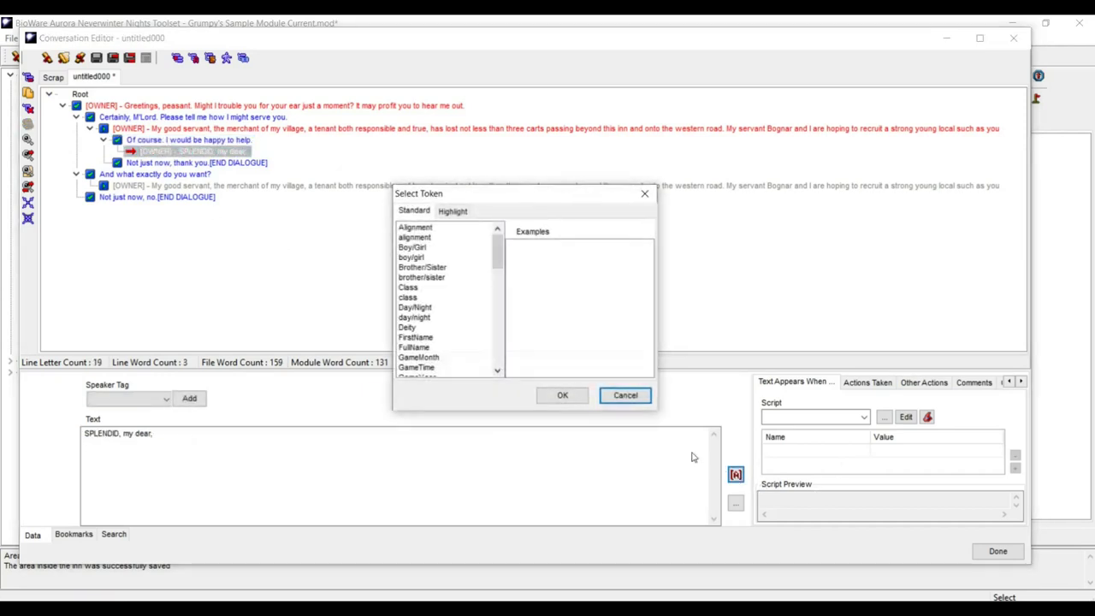
- Insert the <Lad/Lass> token after 'my dear,' in the owner's line
drag(498, 257, 490, 304)
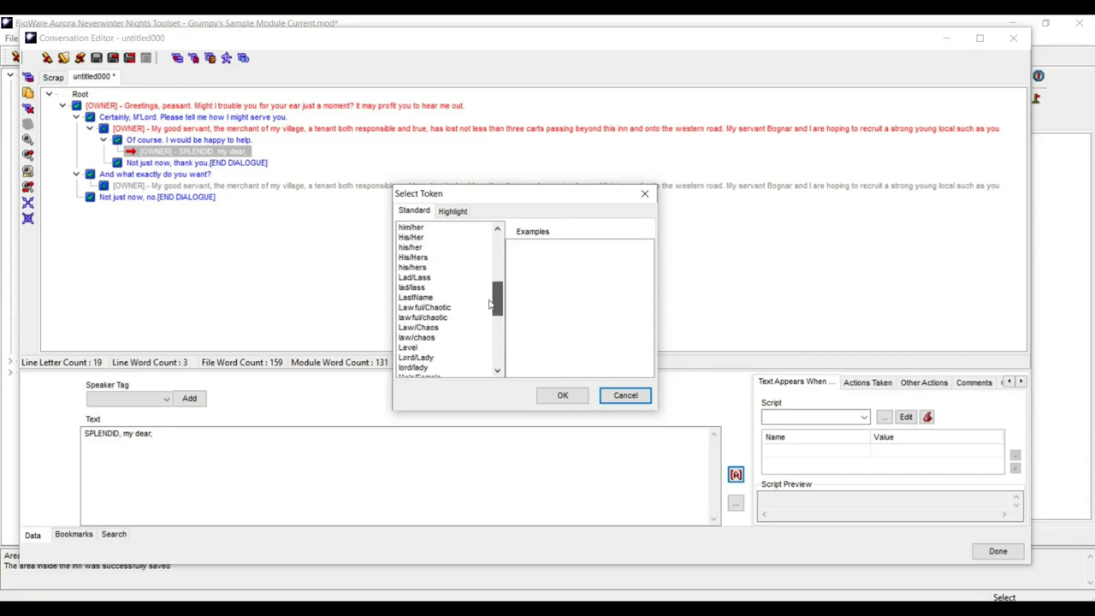
click(421, 278)
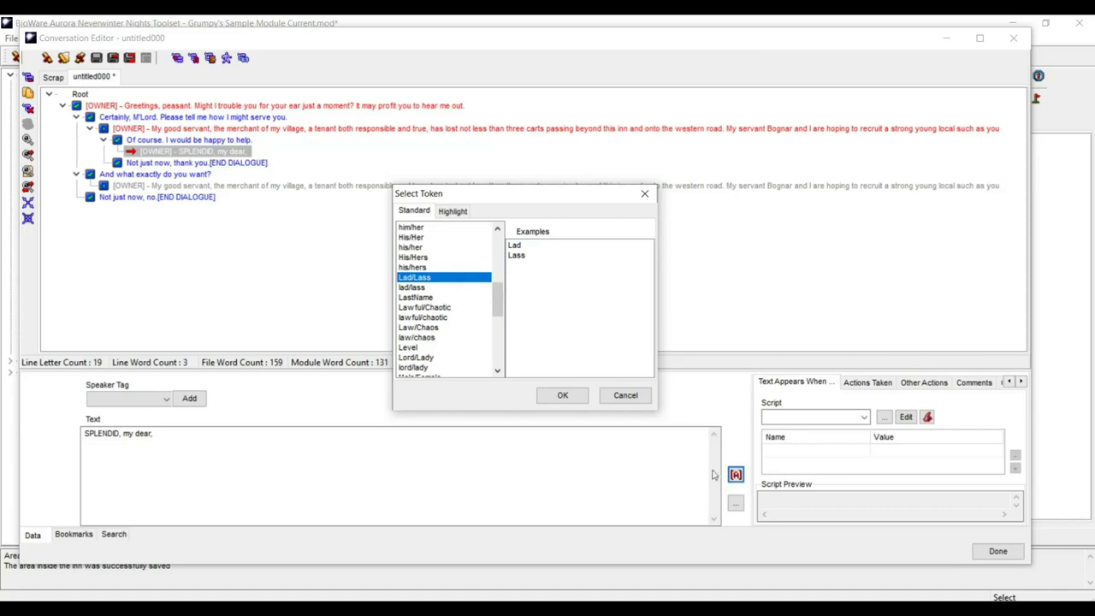
click(560, 394)
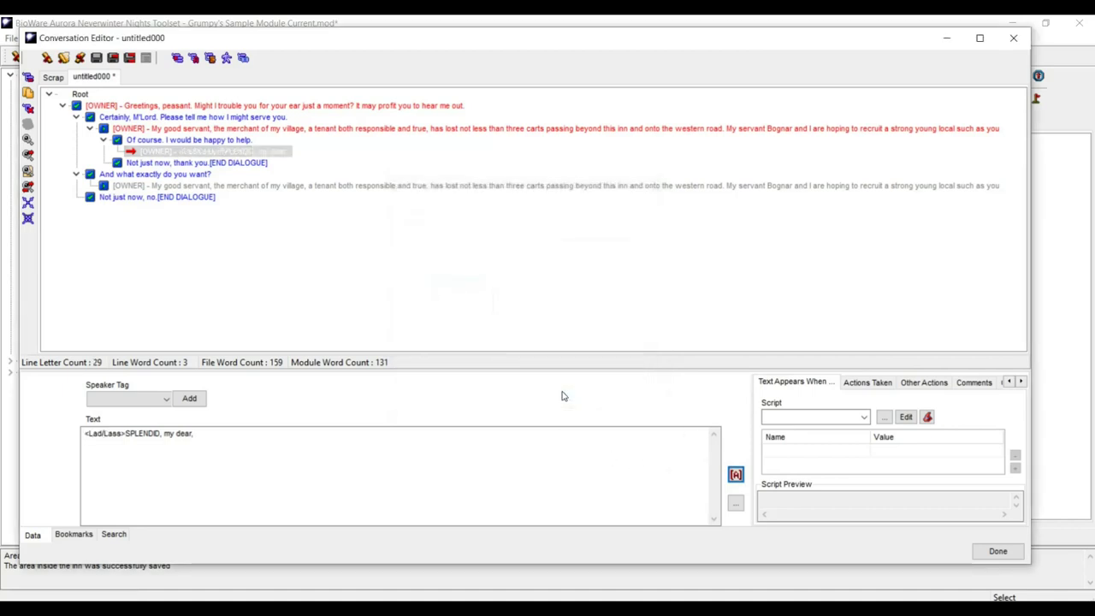
drag(126, 433, 71, 434)
key(ctrl+c)
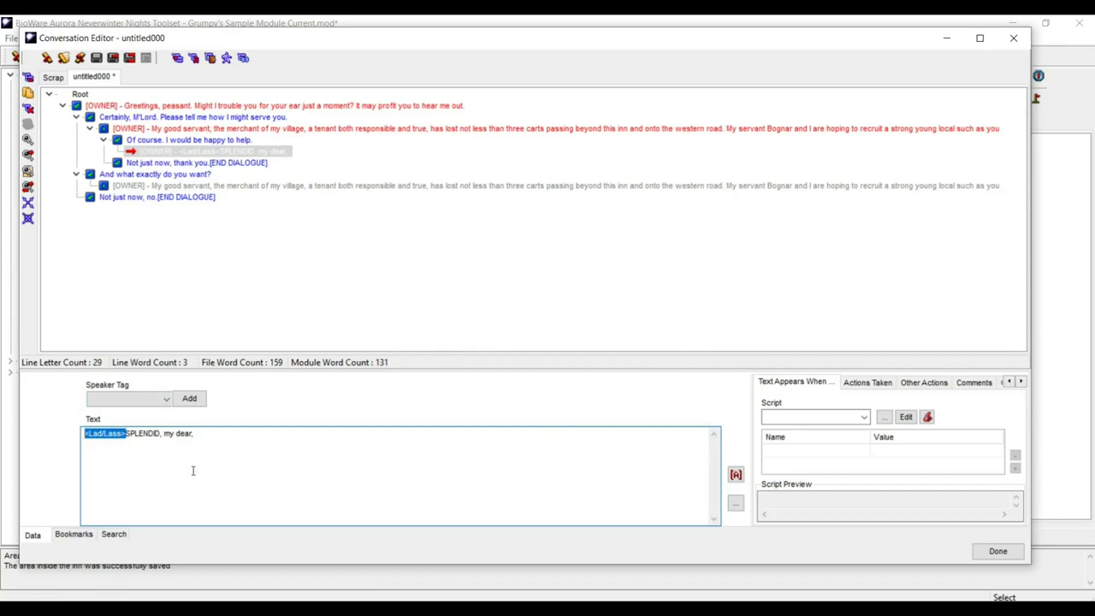
key(Delete)
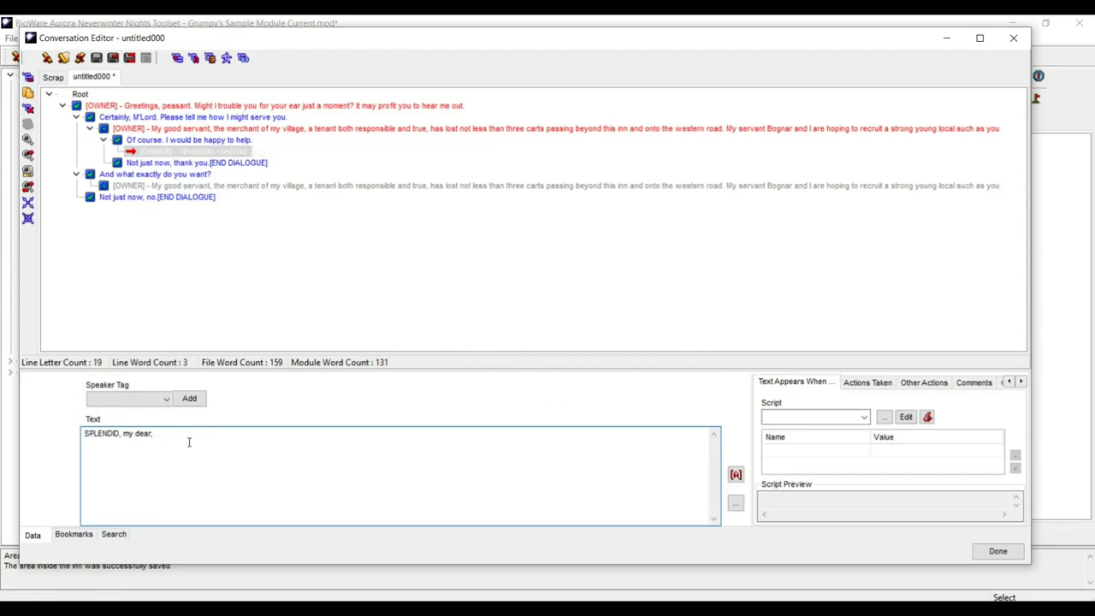
key(ctrl+v)
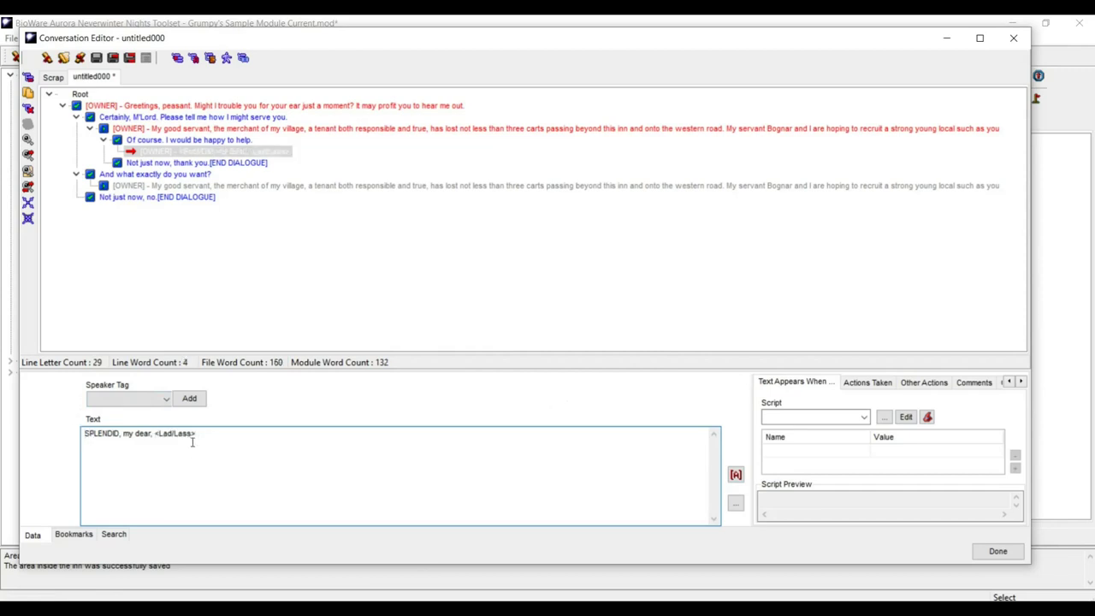
- Continue the line with '. I knew I would find a brave young yeoman on the road to help. Allow me to introduce'
text(,)
key(BackSpace)
key(BackSpace)
text(. I knew I)
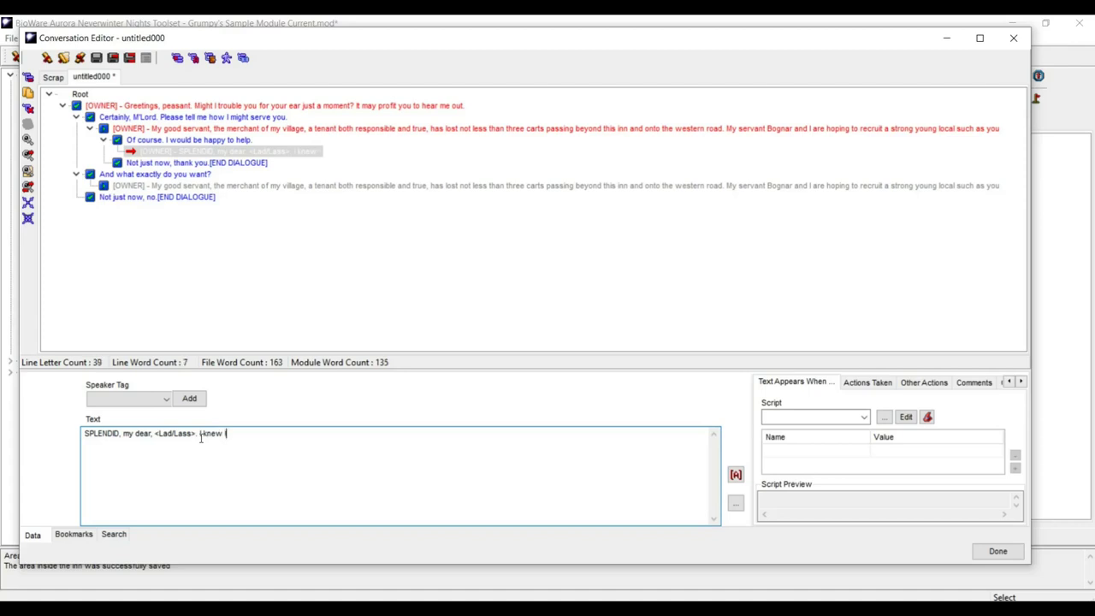
text( would find a brave young yeoman on the road to help. )
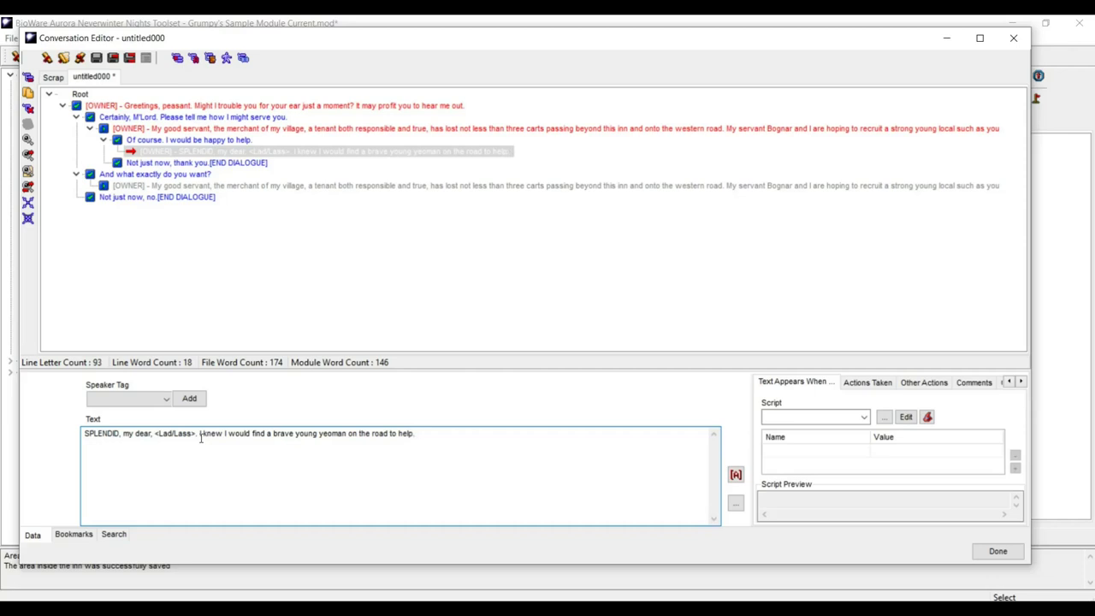
text(Allow me to)
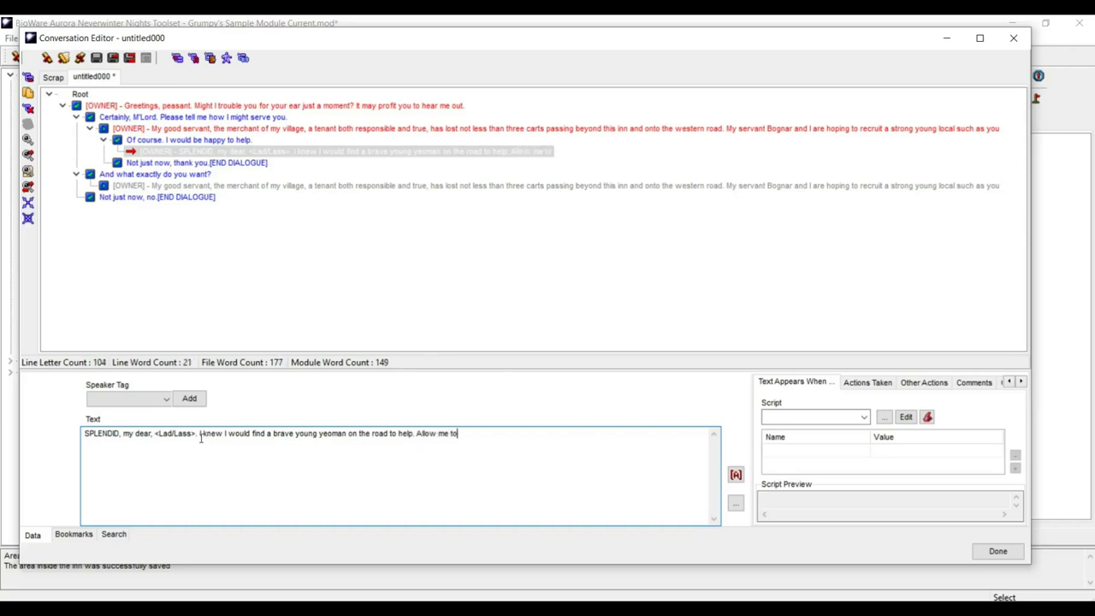
text( introduce)
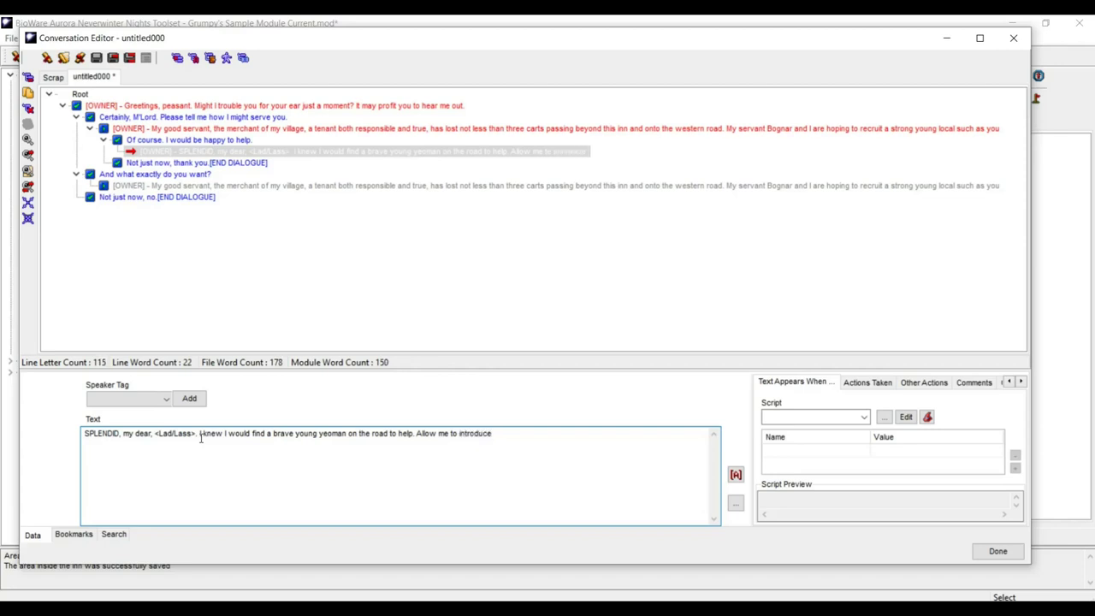
text( Bognar, my loyal servant. Bognar is strong and quick, a)
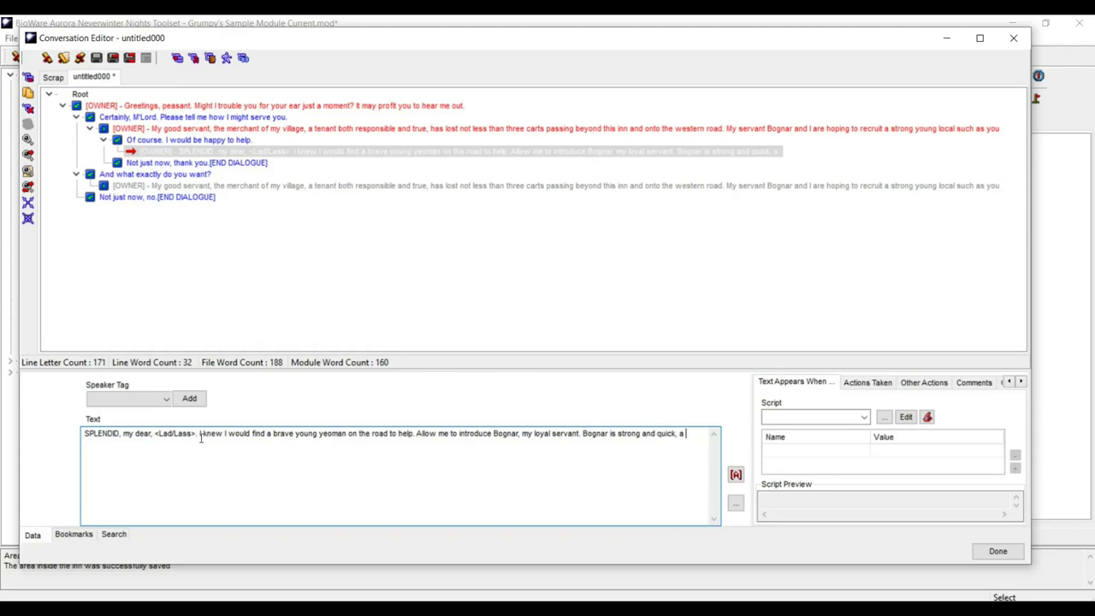
text( capab)
text(le so)
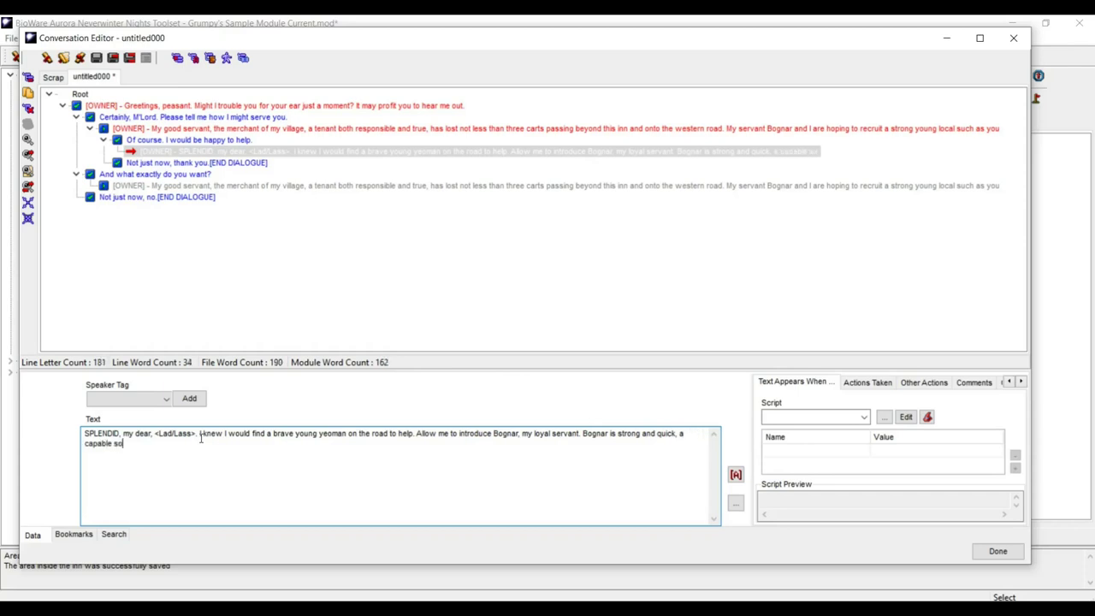
text(ldier, but )
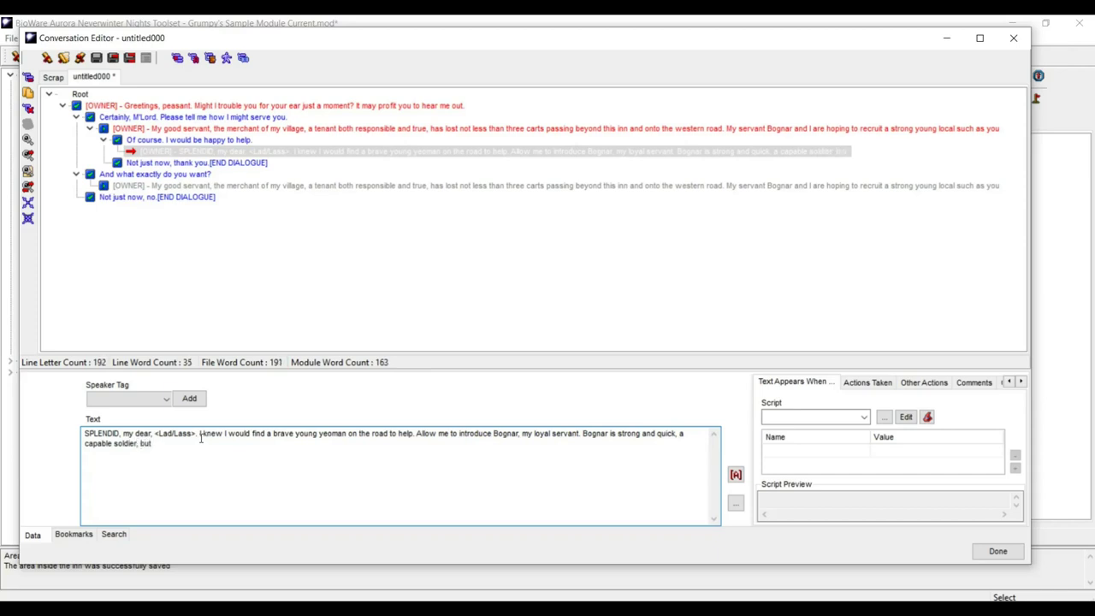
text(not )
text(t)
- Continue the owner's line: 'sharpest sword on the rack, if you take my meaning. I shall ask you to lead him into'
text(s)
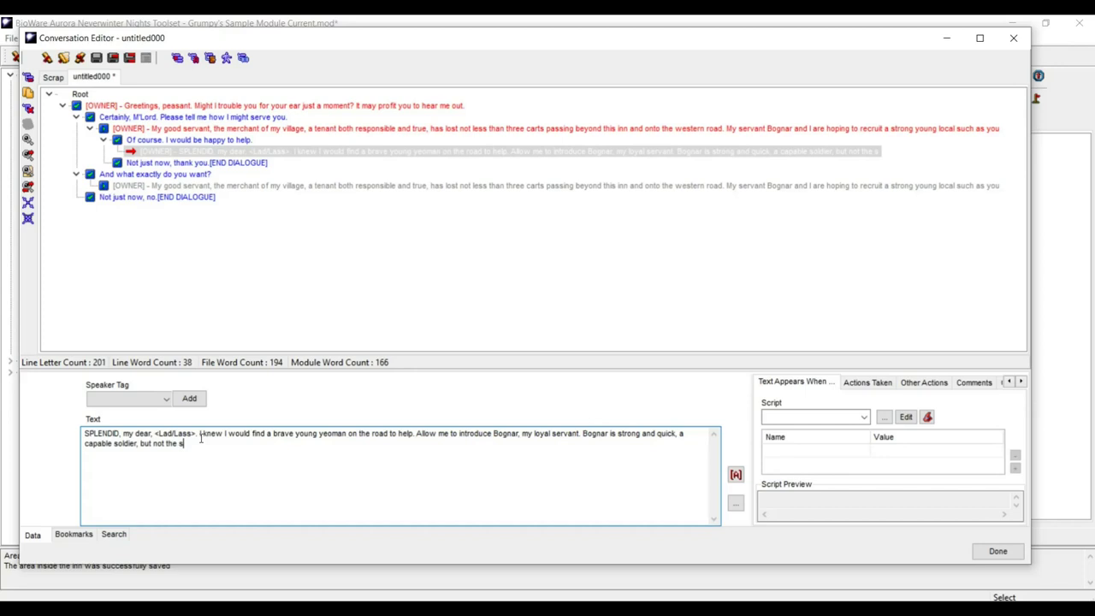
text(harpest sword)
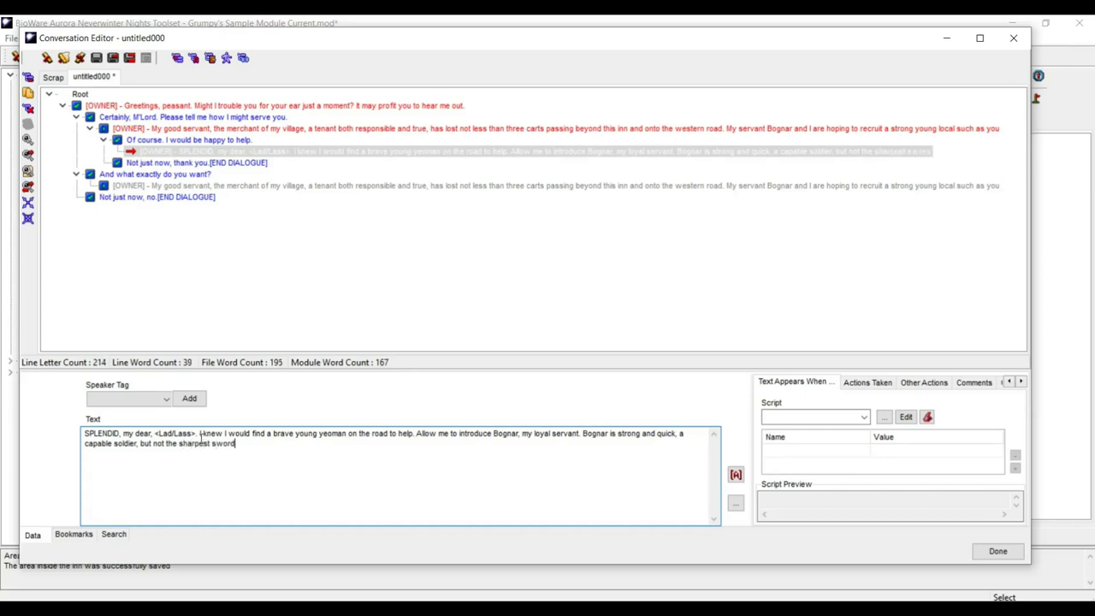
text( on the rack, )
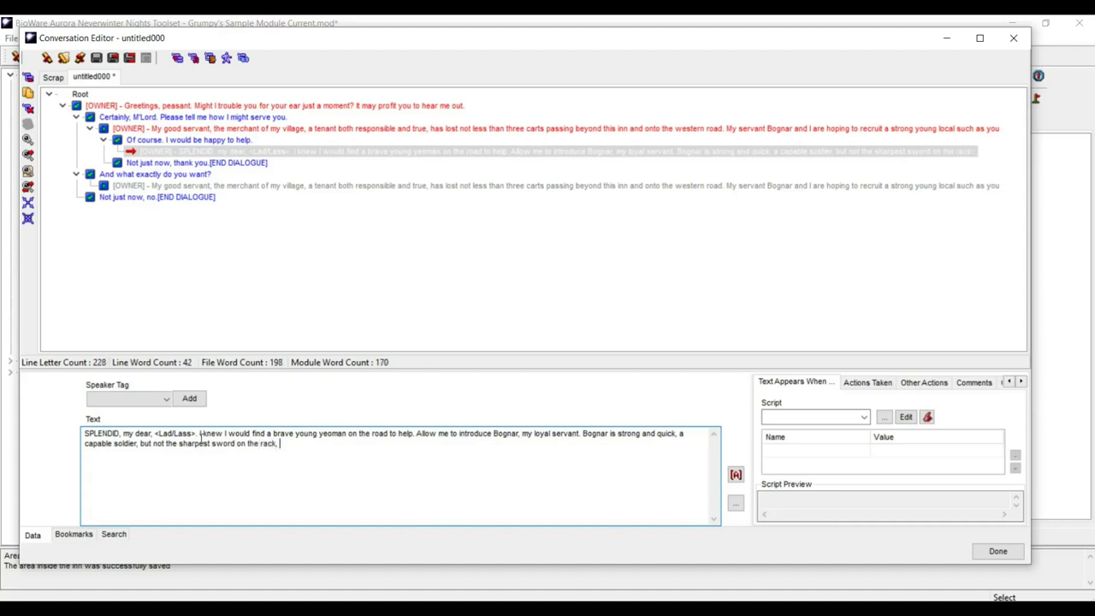
text(if you take my)
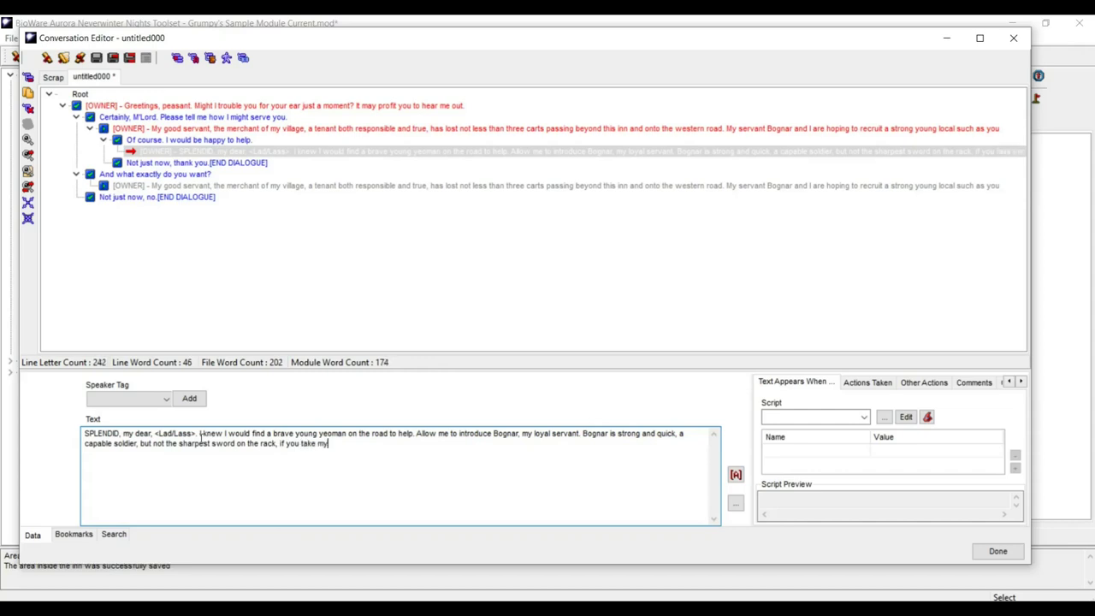
text( meaning)
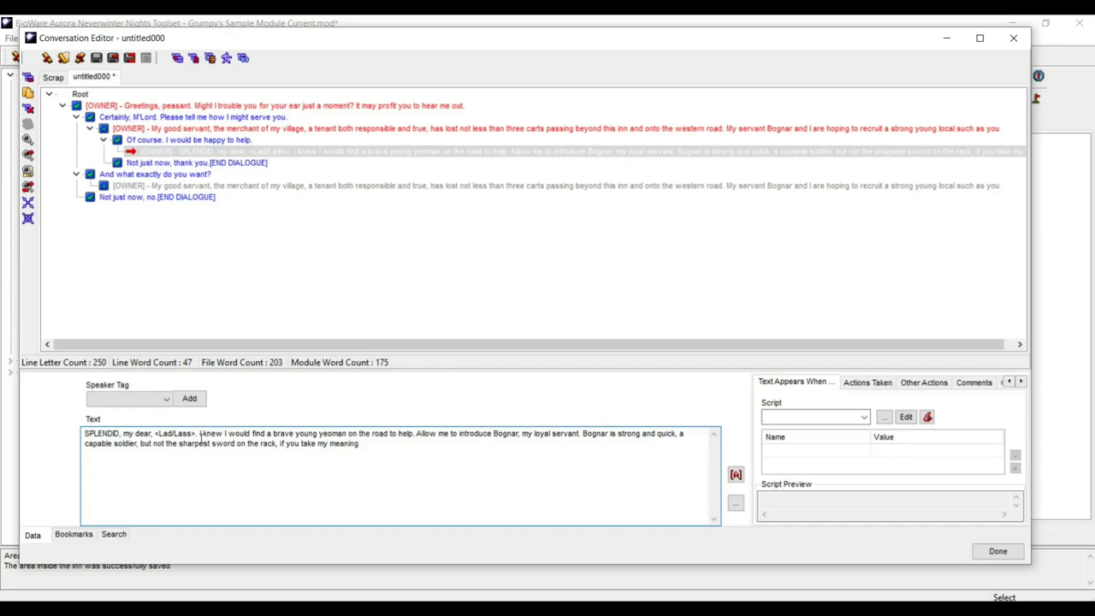
text(. I shall ask you to lead him)
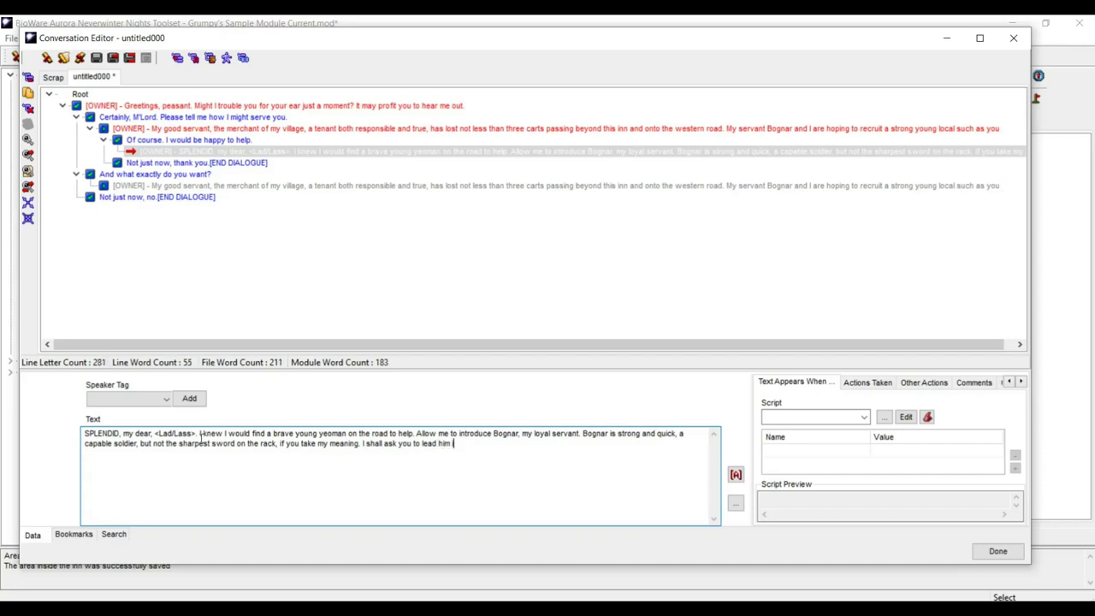
text( into the woods with some care)
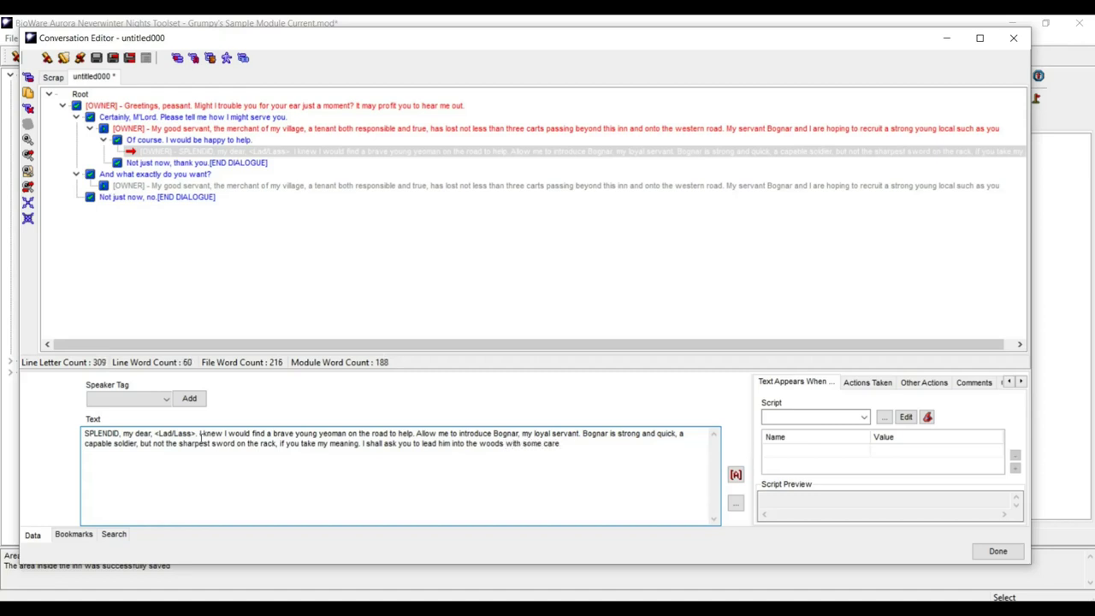
text(, for he seems to have little for himself.)
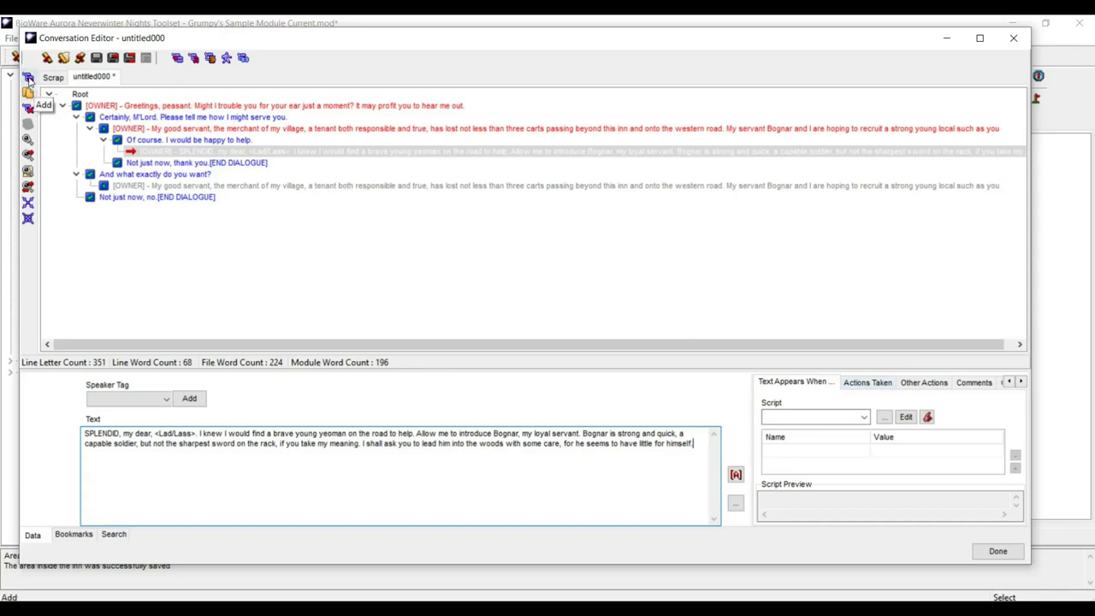
- Add a new player reply node beneath the SPLENDID line, with its speaker left as none
click(28, 78)
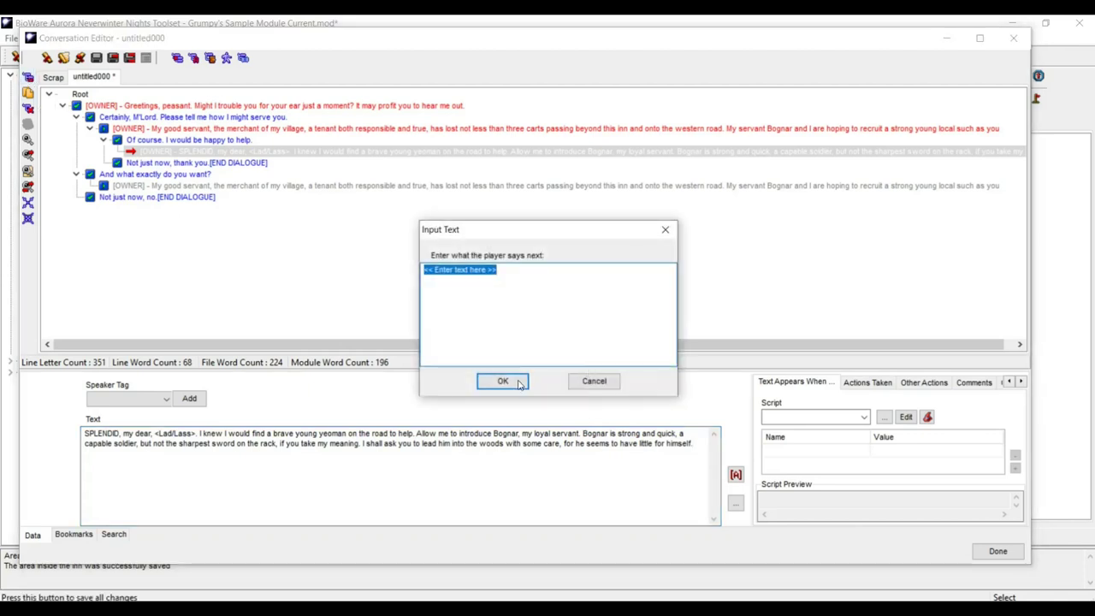
click(503, 381)
click(163, 400)
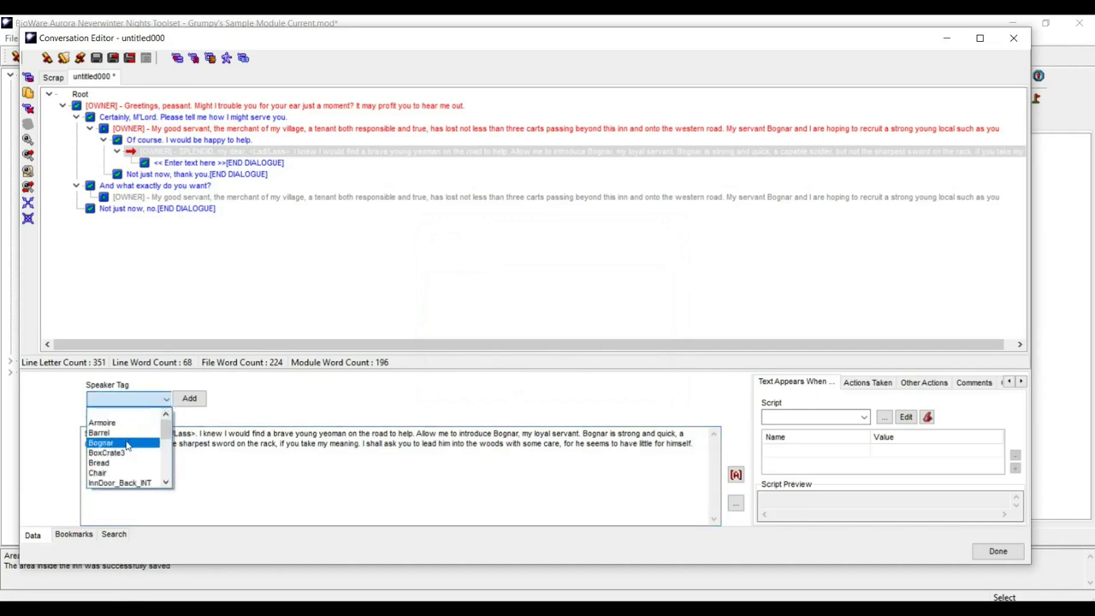
click(128, 443)
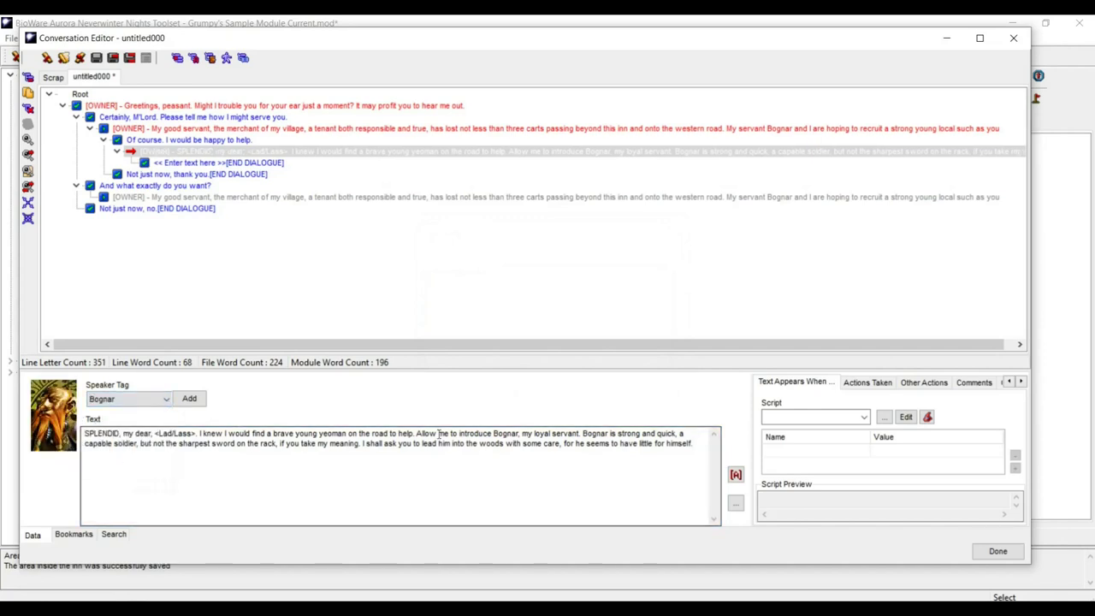
click(166, 400)
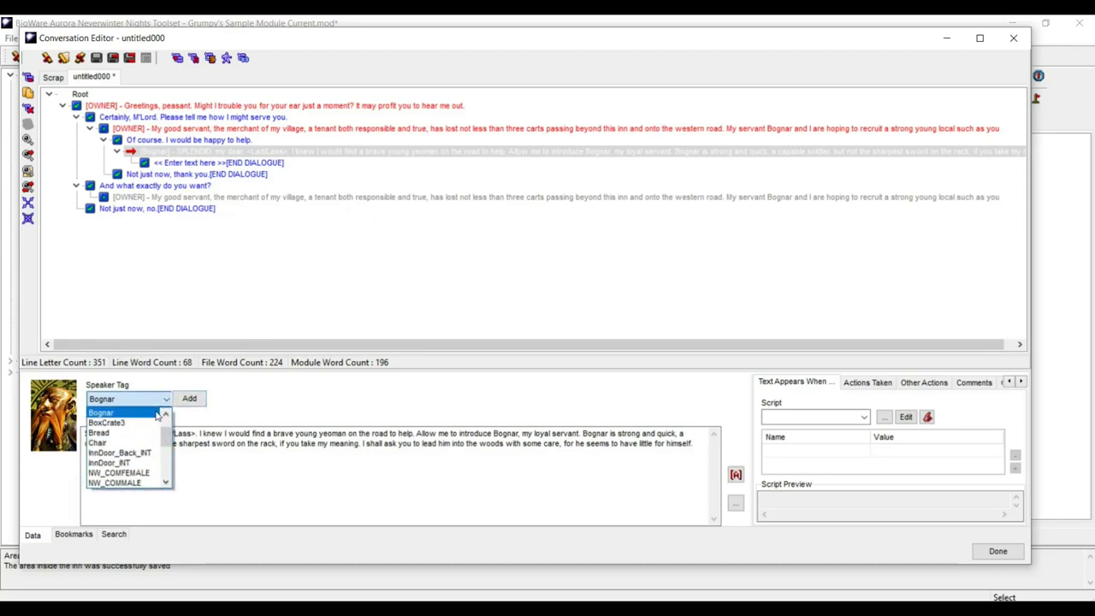
scroll(140, 436, up, 1)
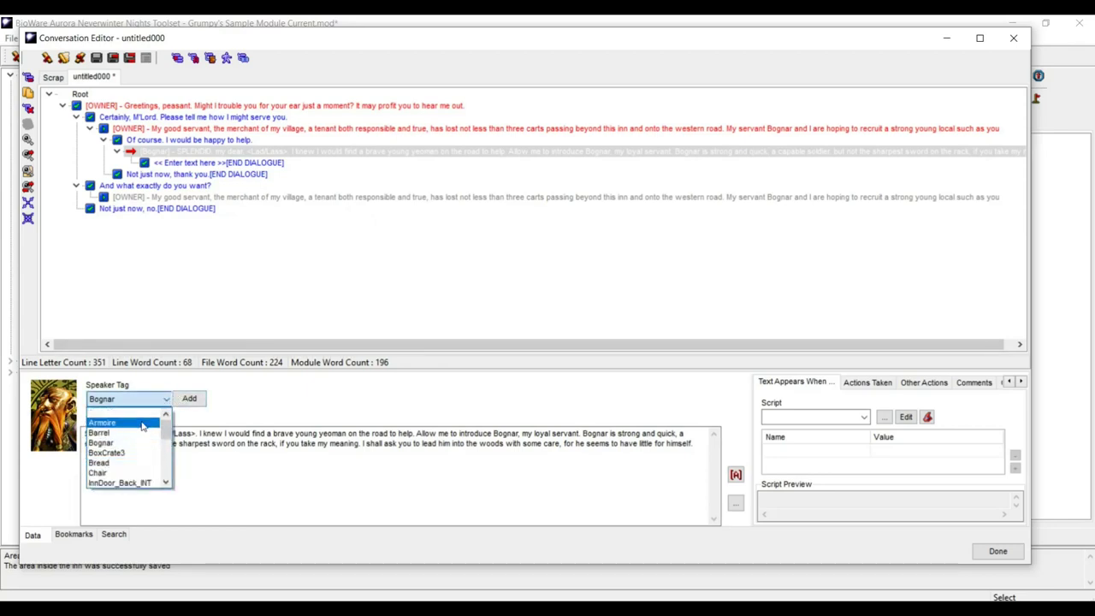
click(143, 415)
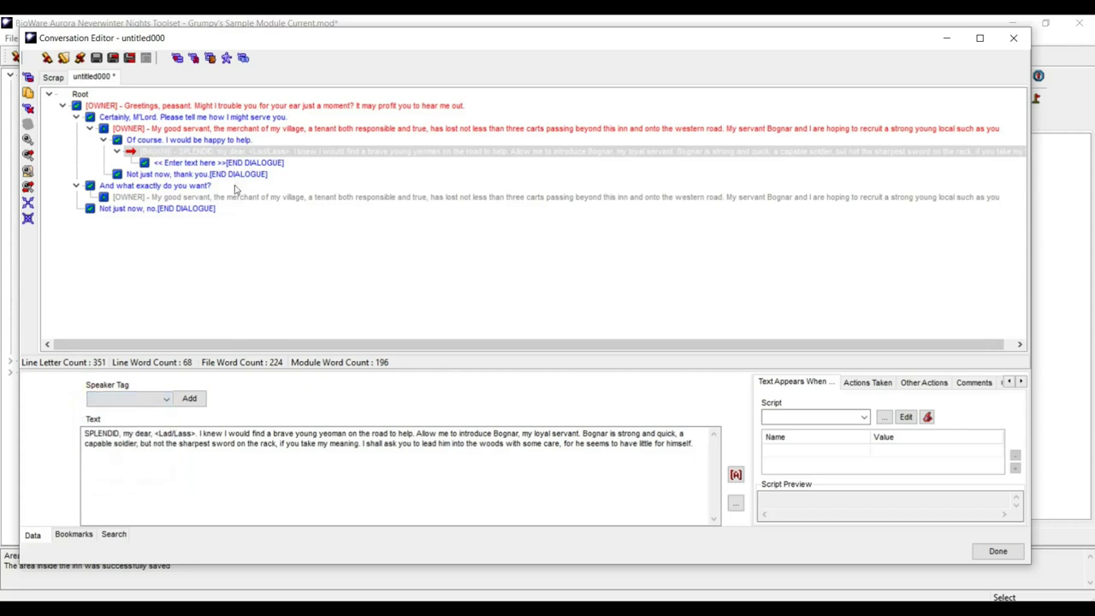
- Set the new reply's text to '[Continue]'
click(205, 164)
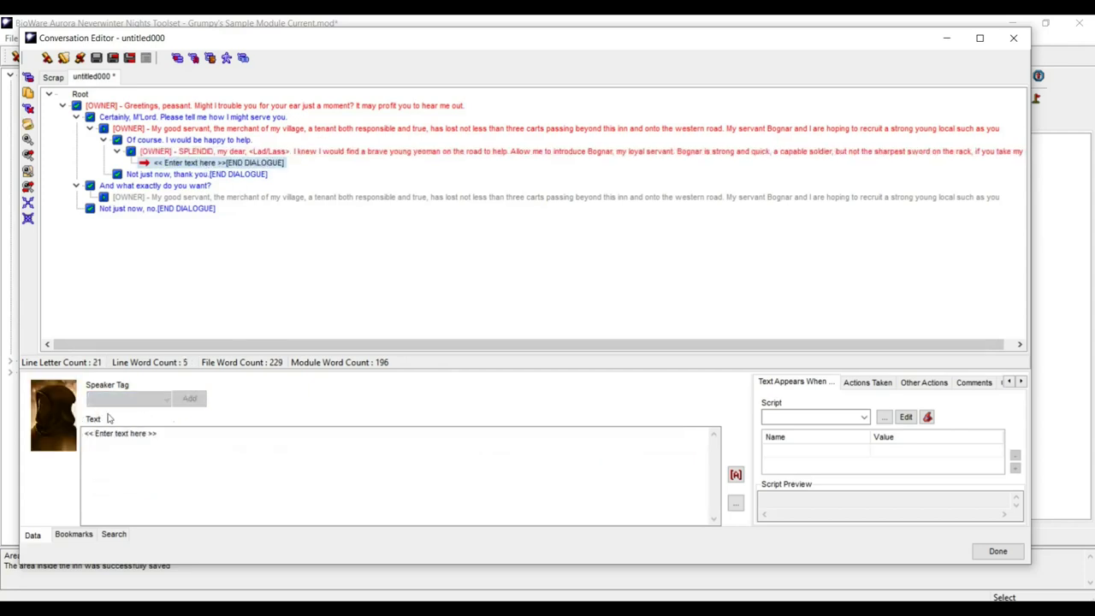
key(Tab)
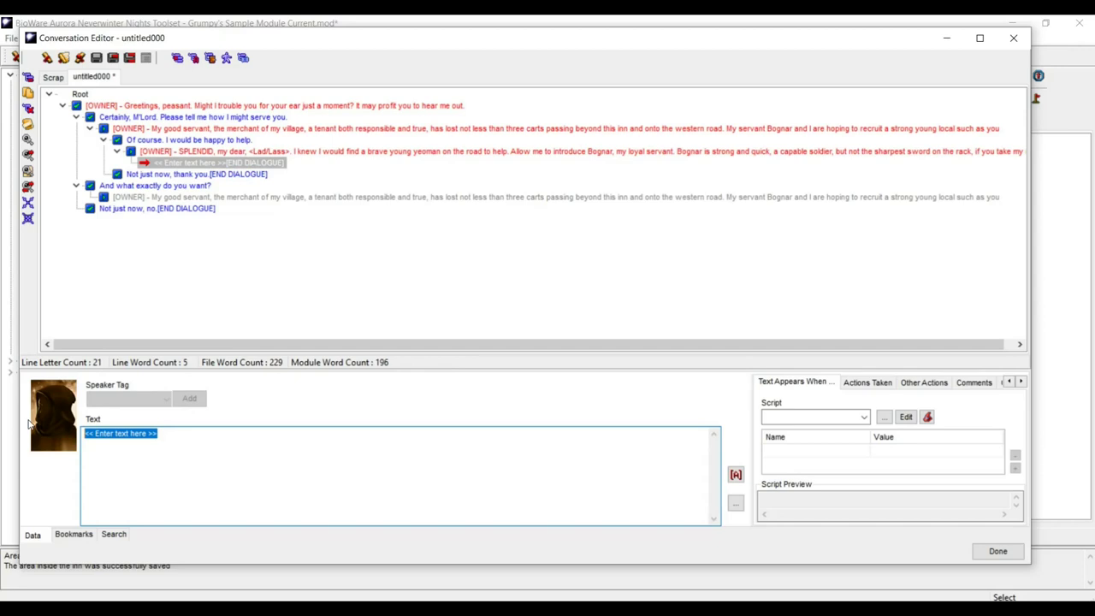
text(I)
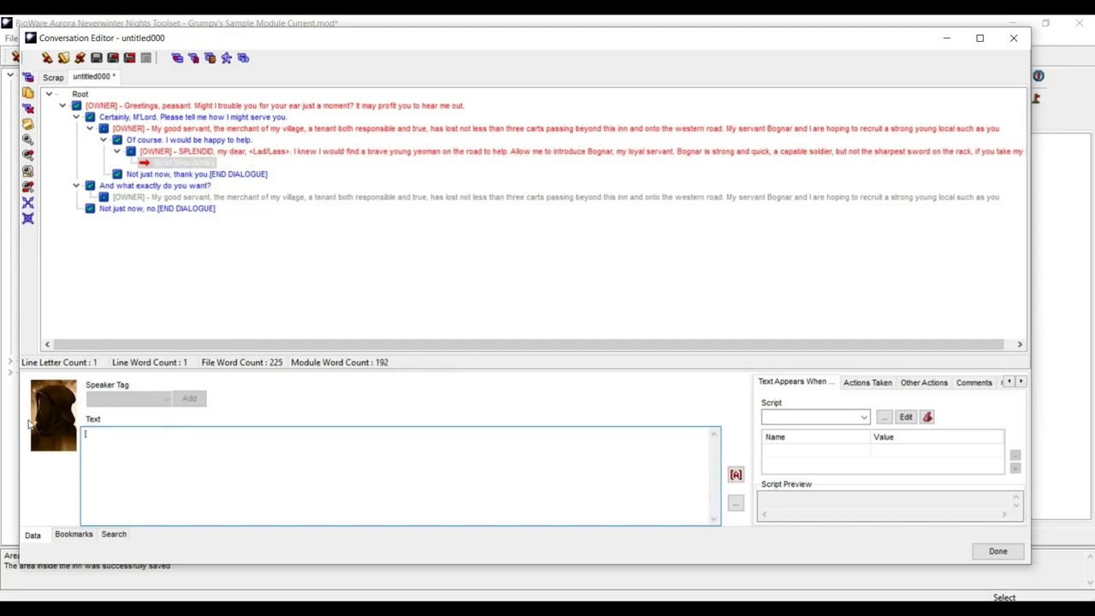
text(Continue])
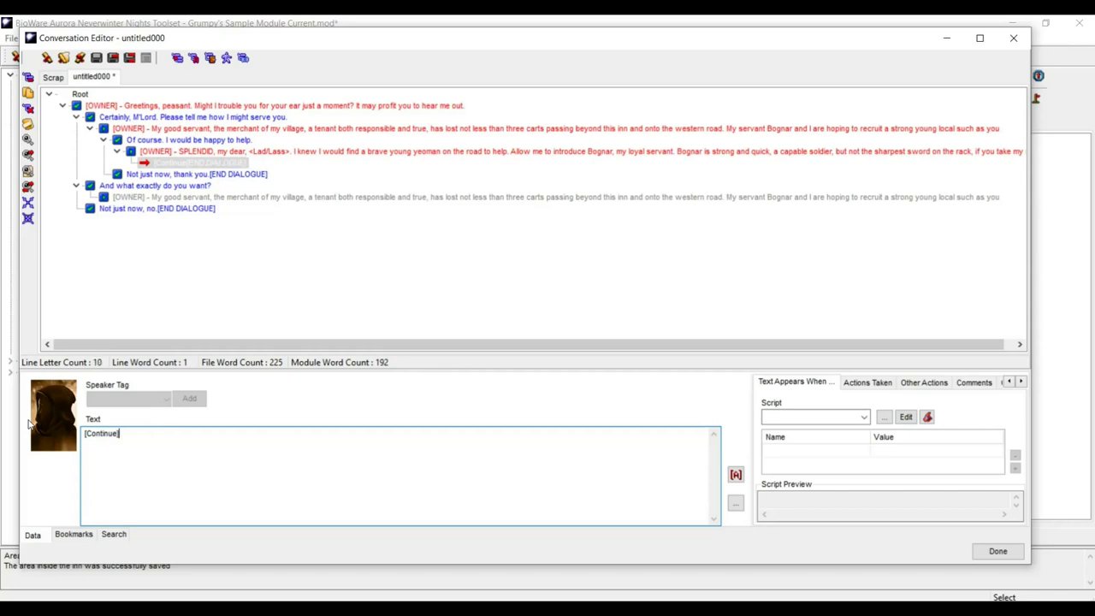
key(Left)
key(Left)
key(Left)
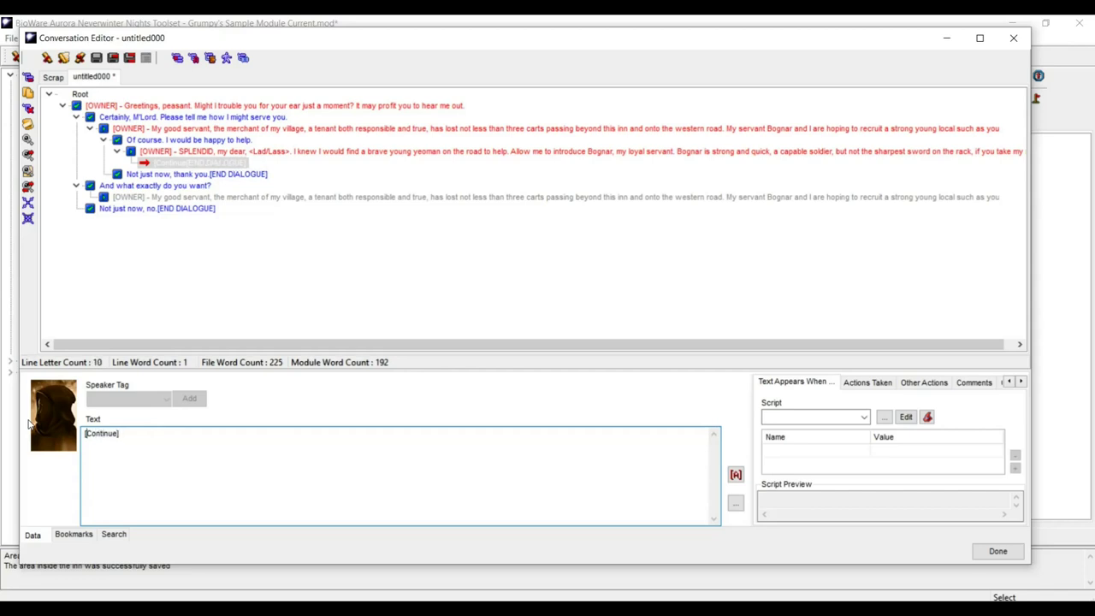
key(Home)
key(Delete)
text([)
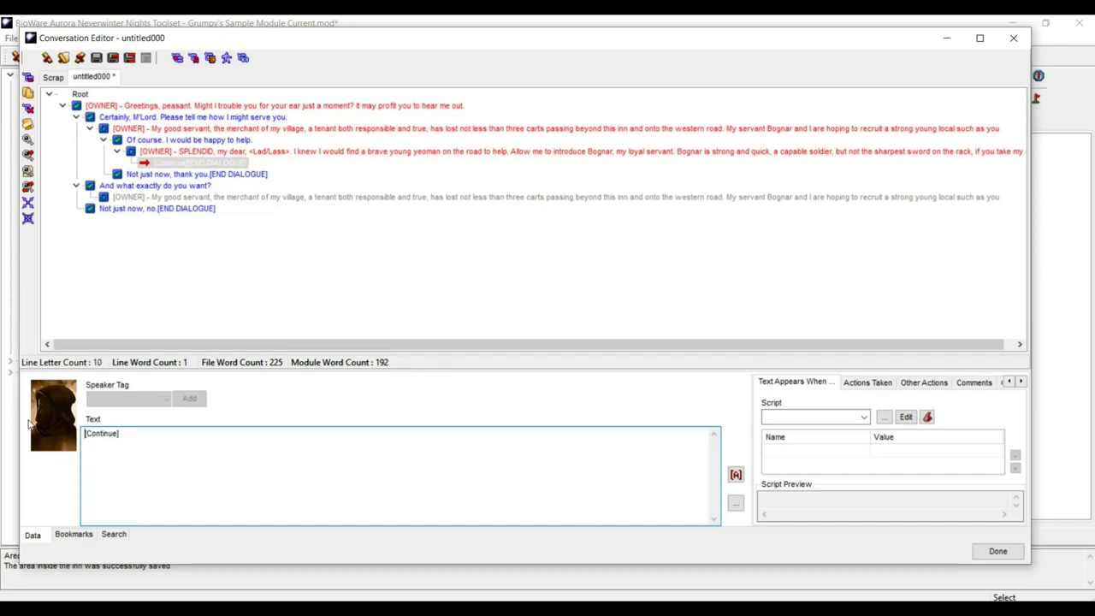
text(<)
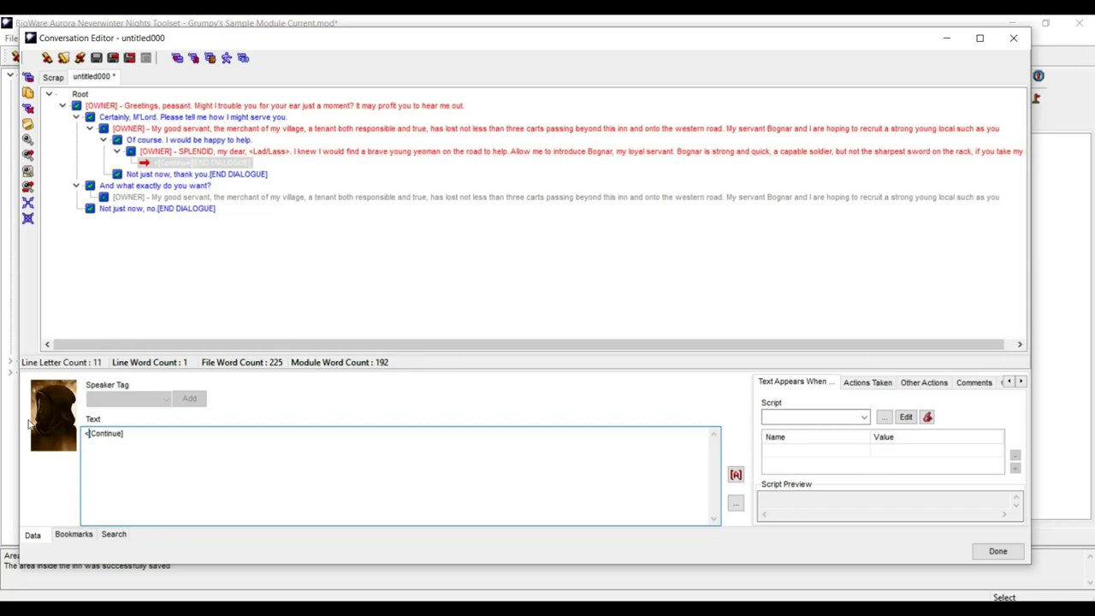
- Insert the StartHighlight token before [Continue]
key(BackSpace)
click(735, 474)
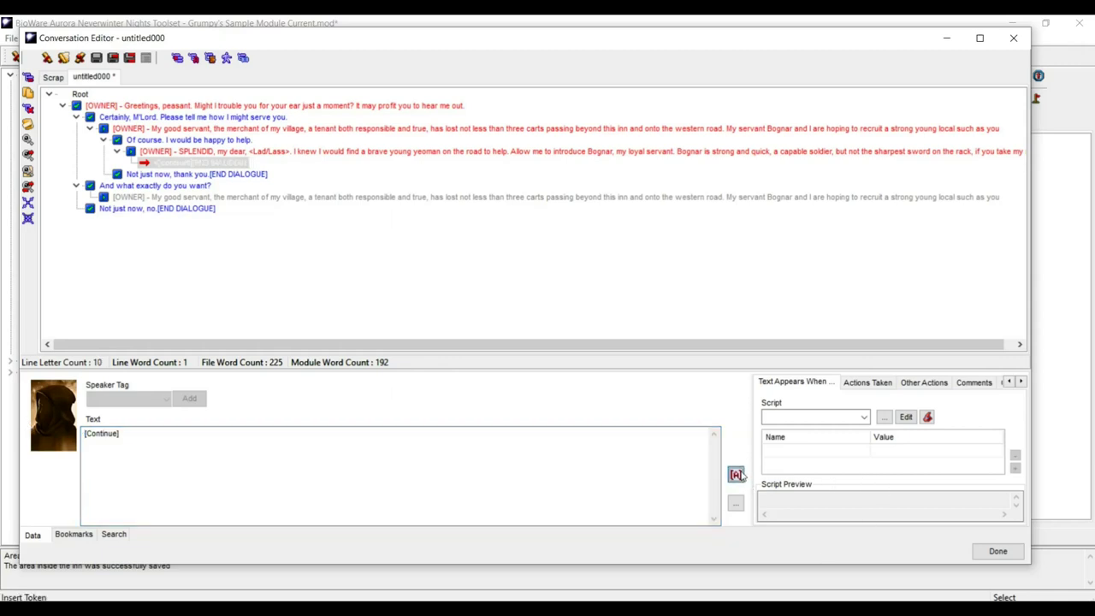
scroll(423, 292, down, 8)
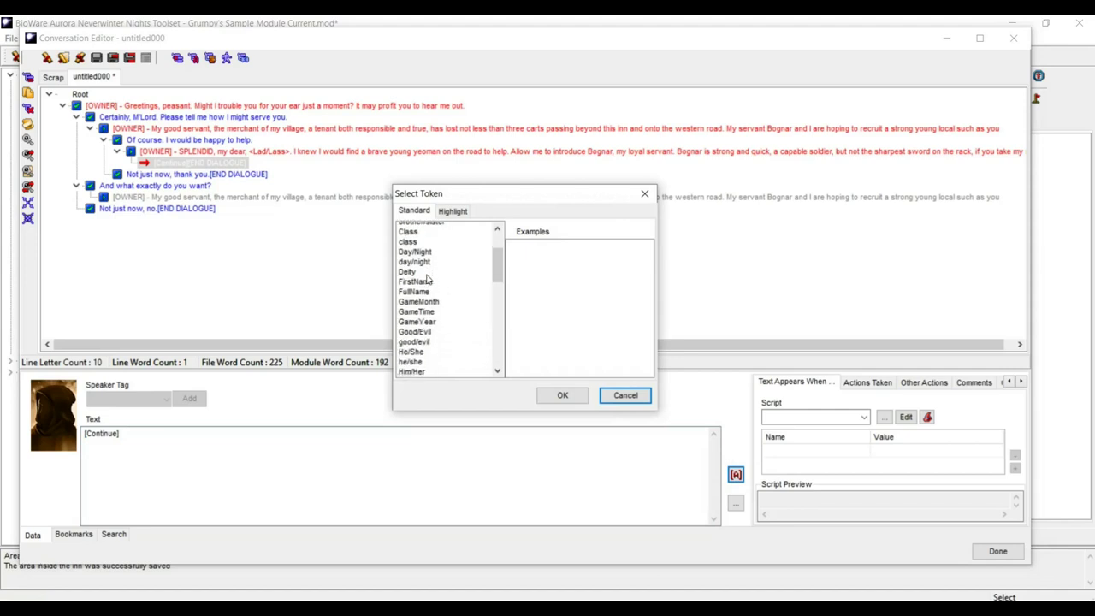
scroll(423, 293, down, 3)
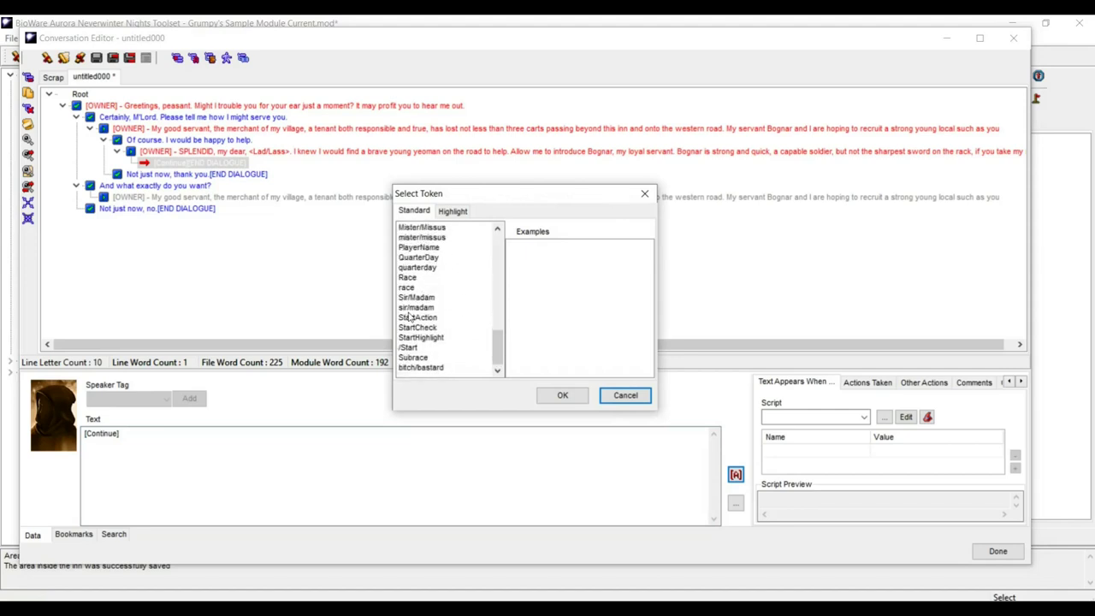
click(402, 339)
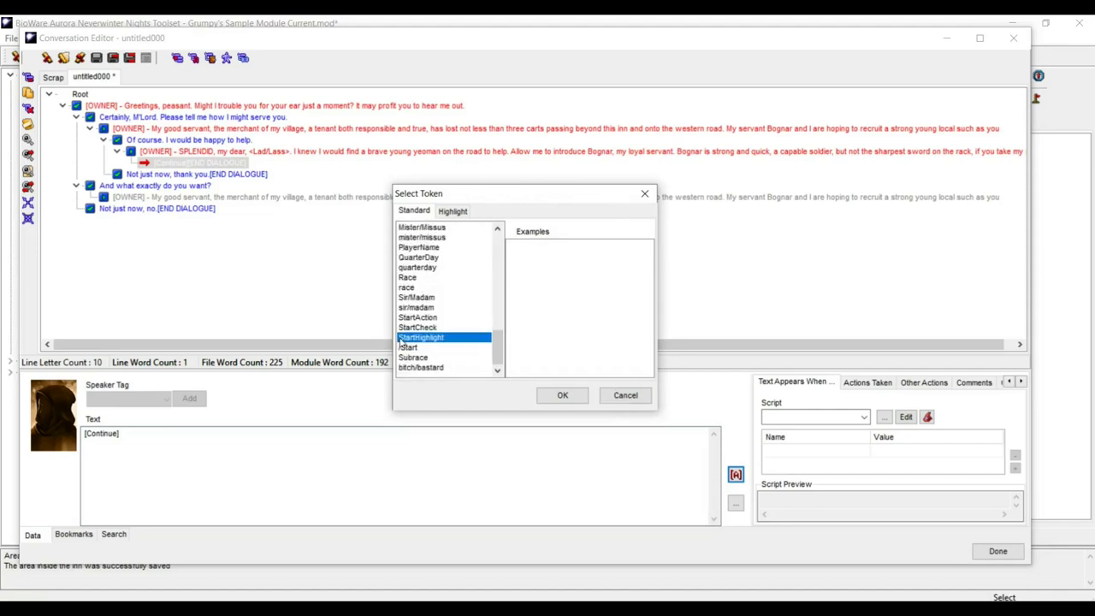
click(562, 394)
- Append the /Start closing token after [Continue]
click(193, 435)
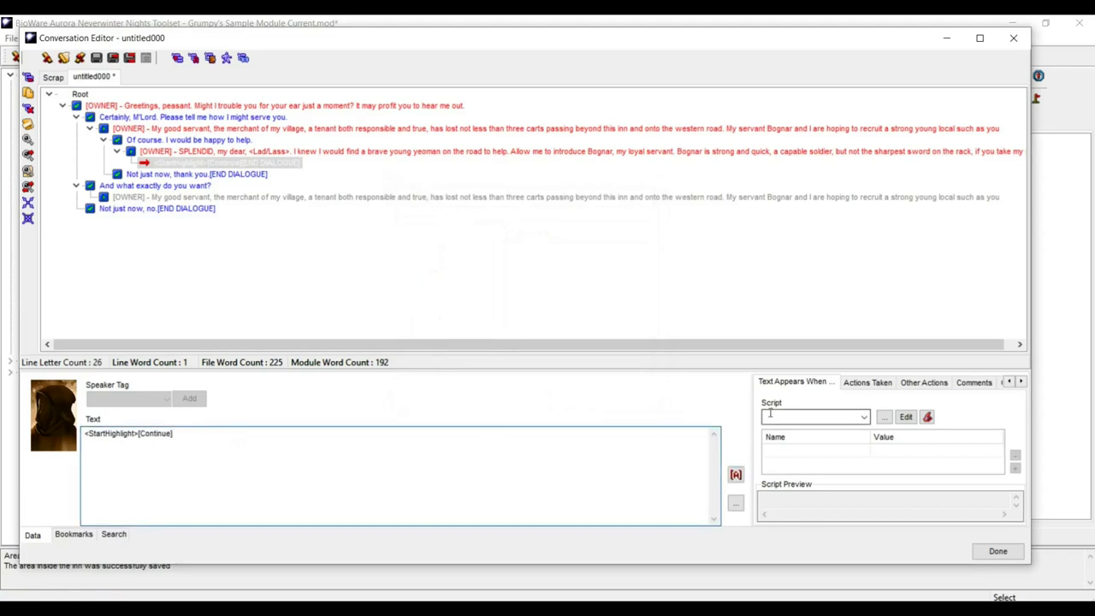
click(735, 474)
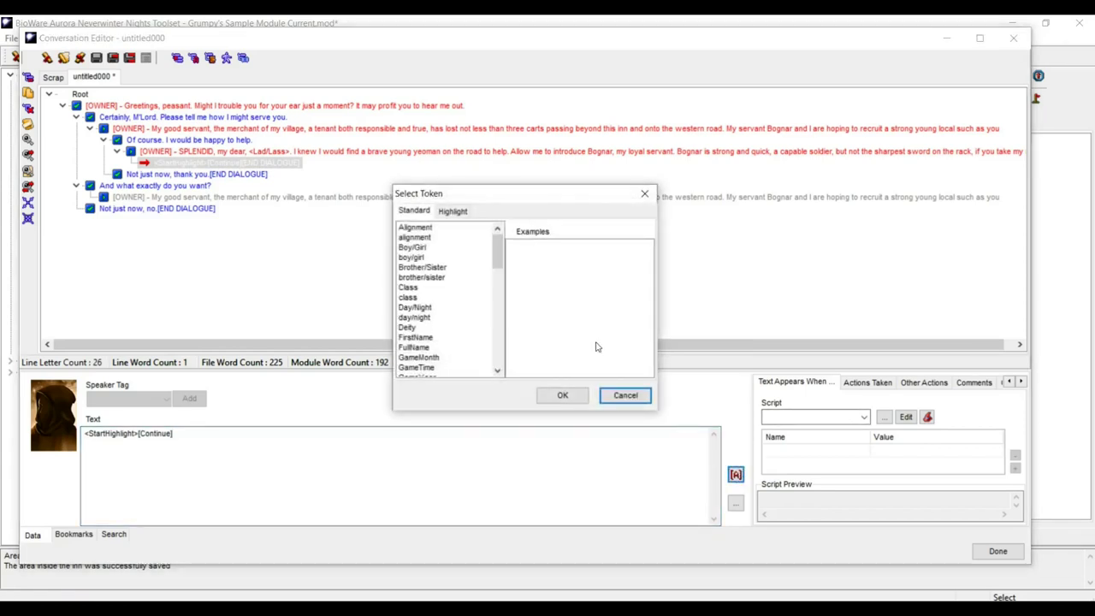
drag(499, 246, 460, 376)
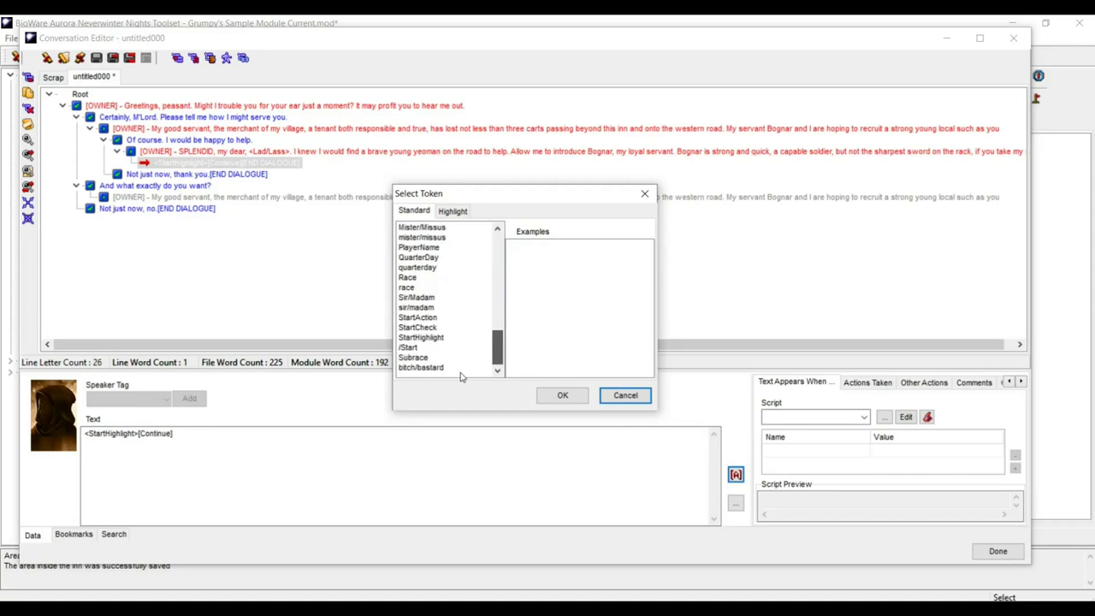
click(410, 349)
click(562, 394)
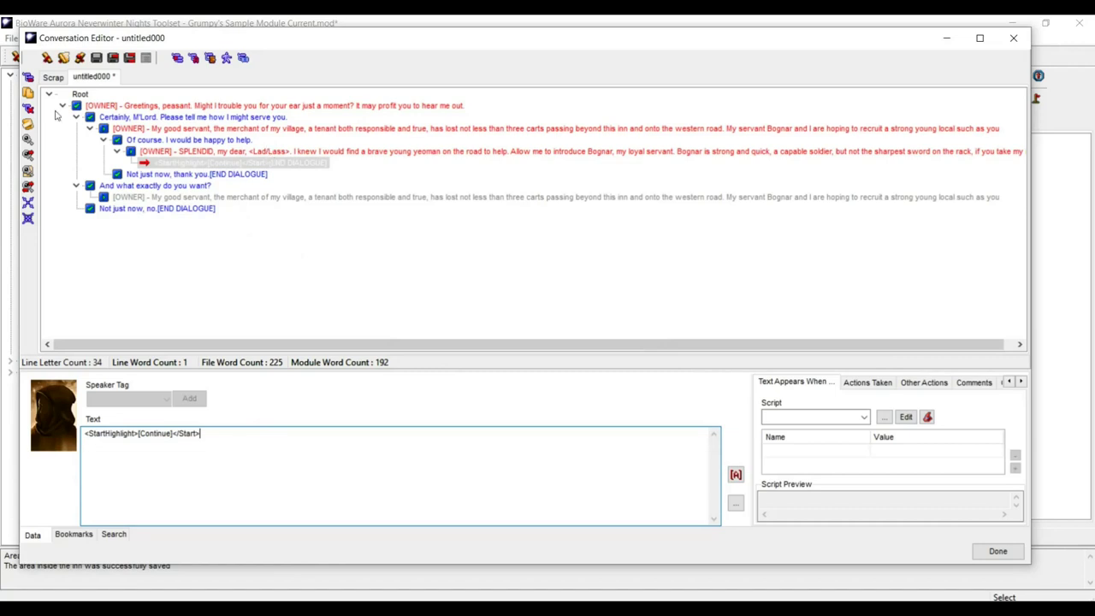
- Add the NPC line 'Right. Just remember who's in charge, here.' after the Continue reply
click(28, 77)
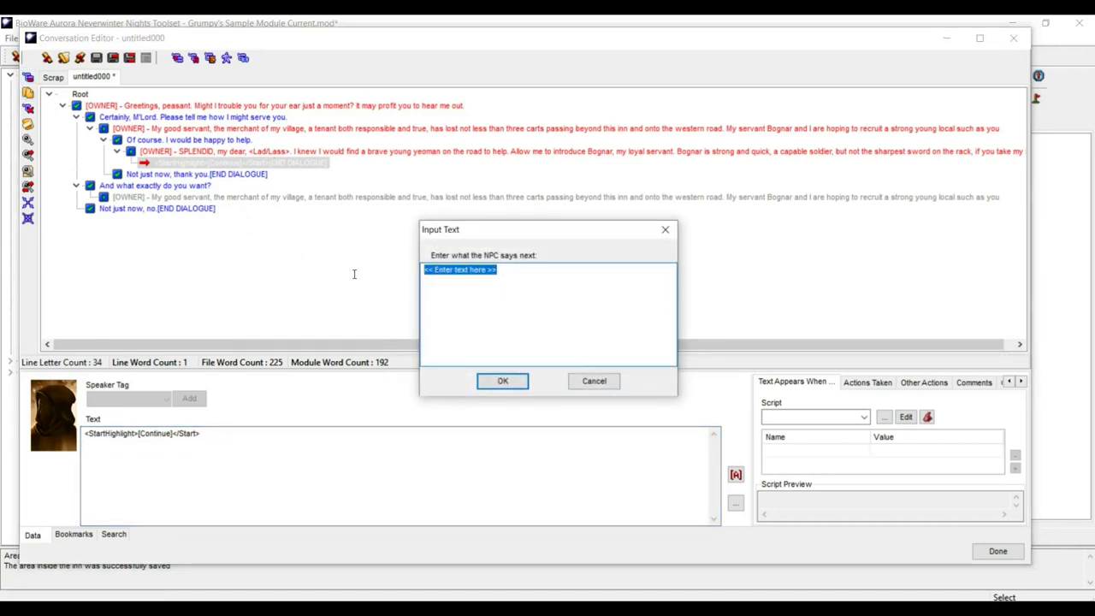
text(R)
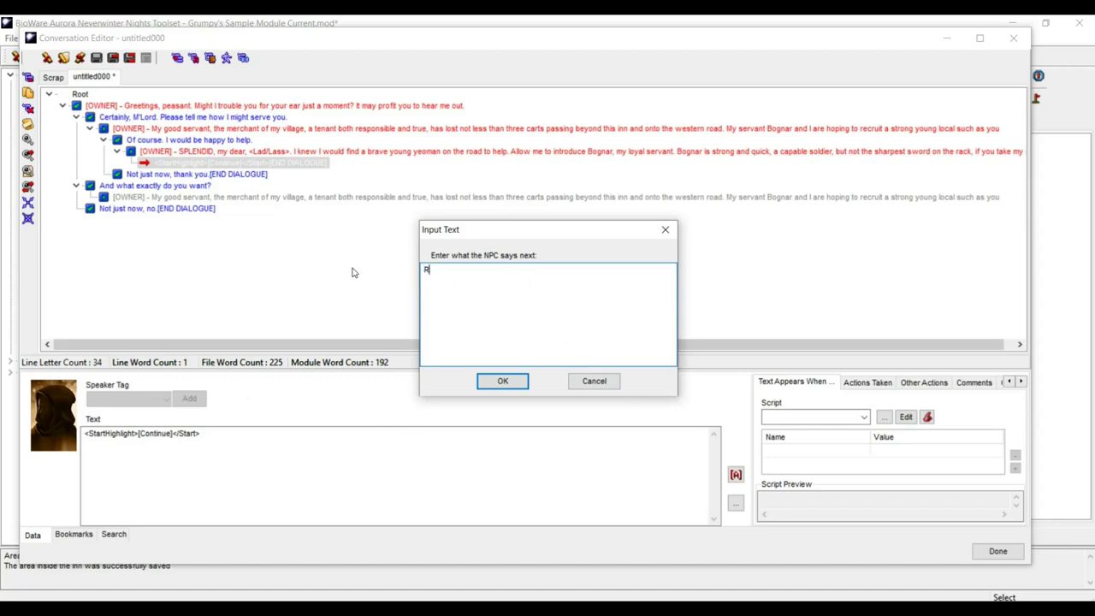
text(ight. Just remember who's in charge)
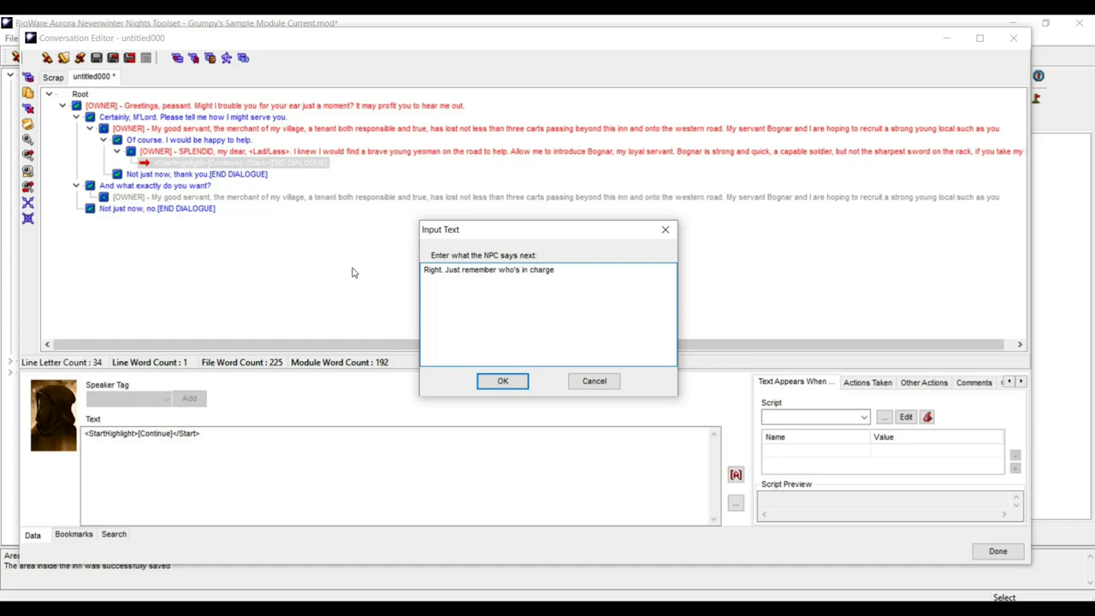
text(, here.)
click(516, 383)
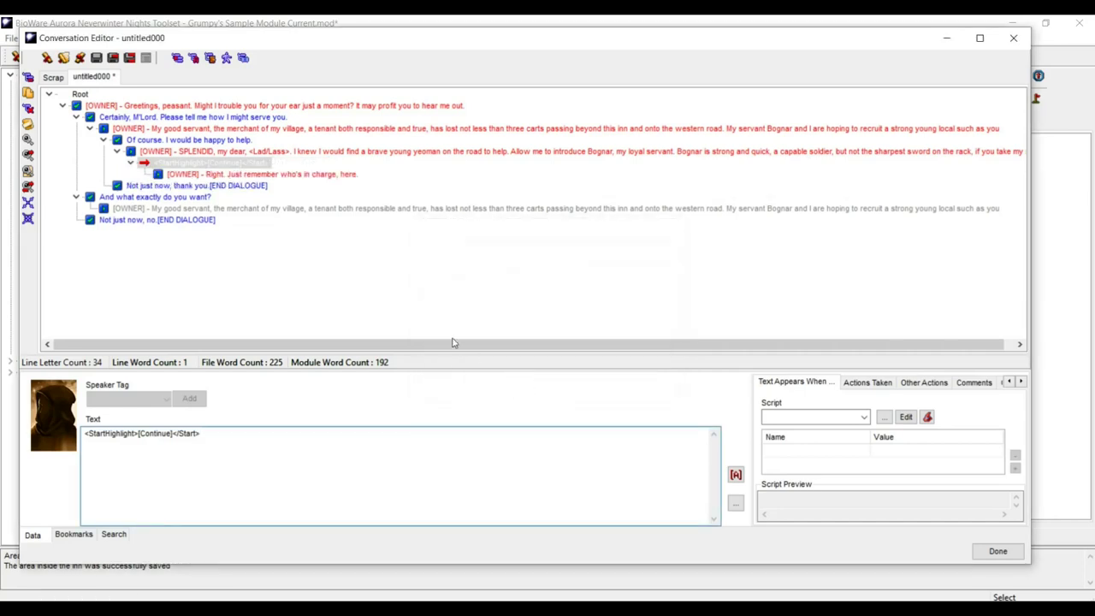
click(254, 176)
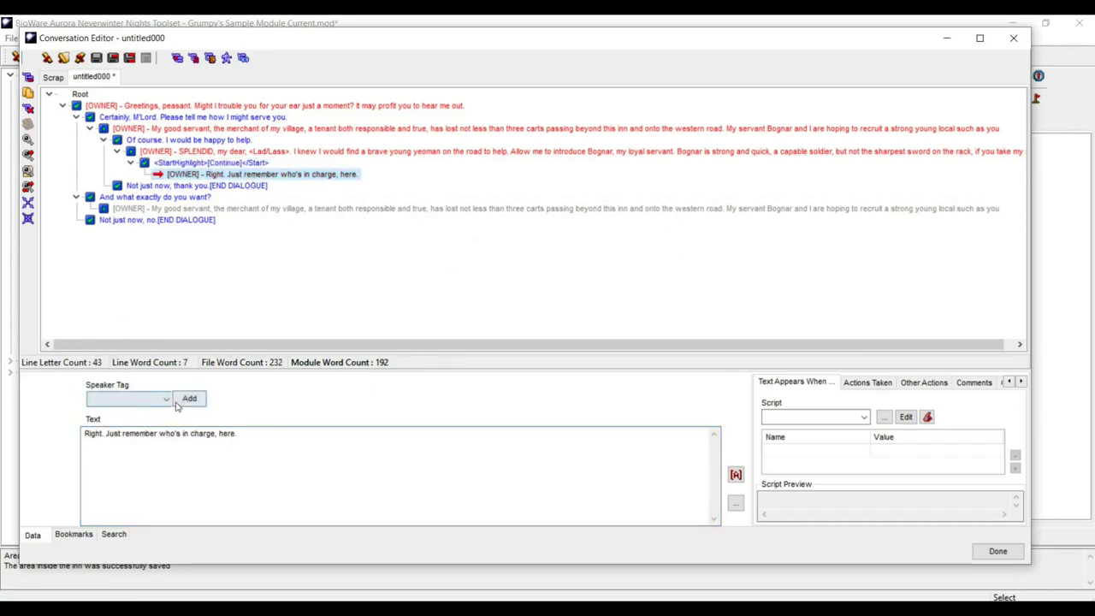
- Set the new line's speaker tag to Bognar
click(167, 400)
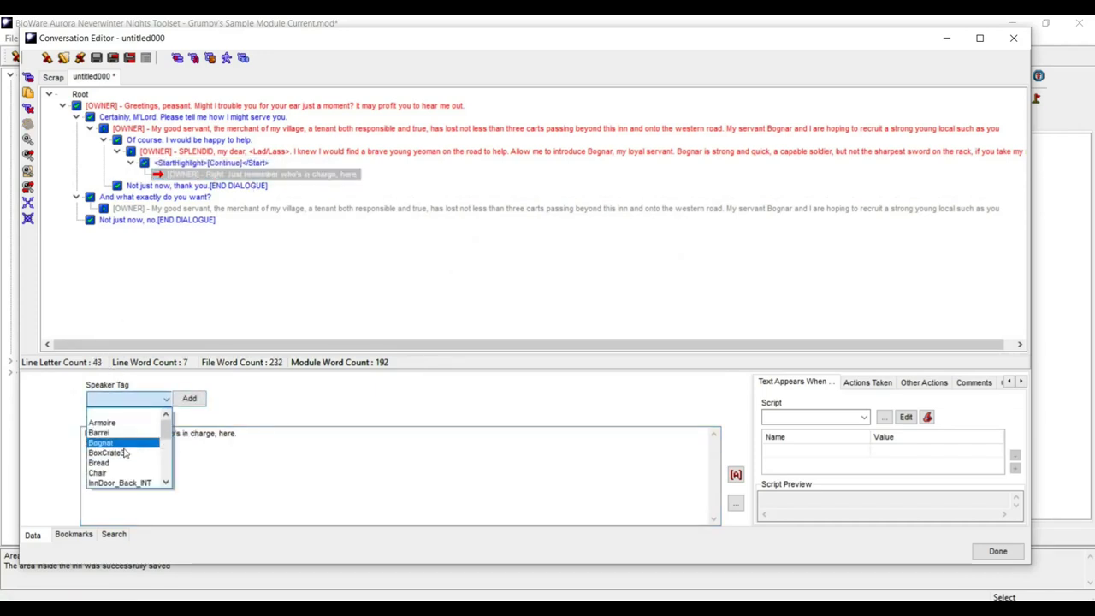
scroll(122, 468, down, 2)
scroll(128, 454, up, 3)
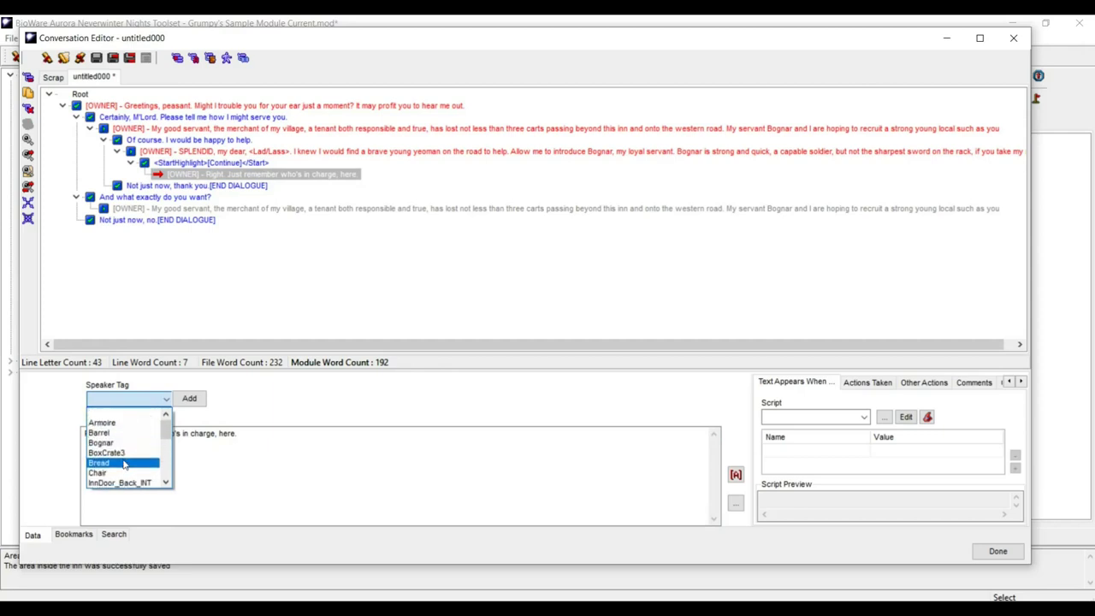
click(131, 400)
click(131, 402)
click(131, 402)
click(131, 402)
scroll(125, 454, down, 5)
scroll(125, 459, down, 1)
scroll(125, 460, up, 15)
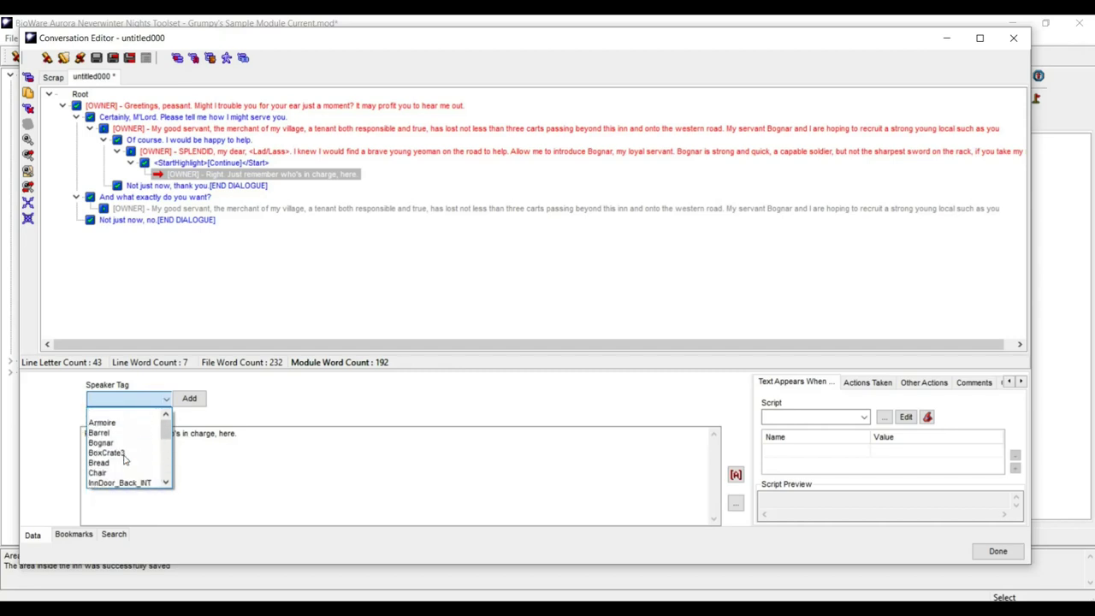
click(103, 442)
click(254, 444)
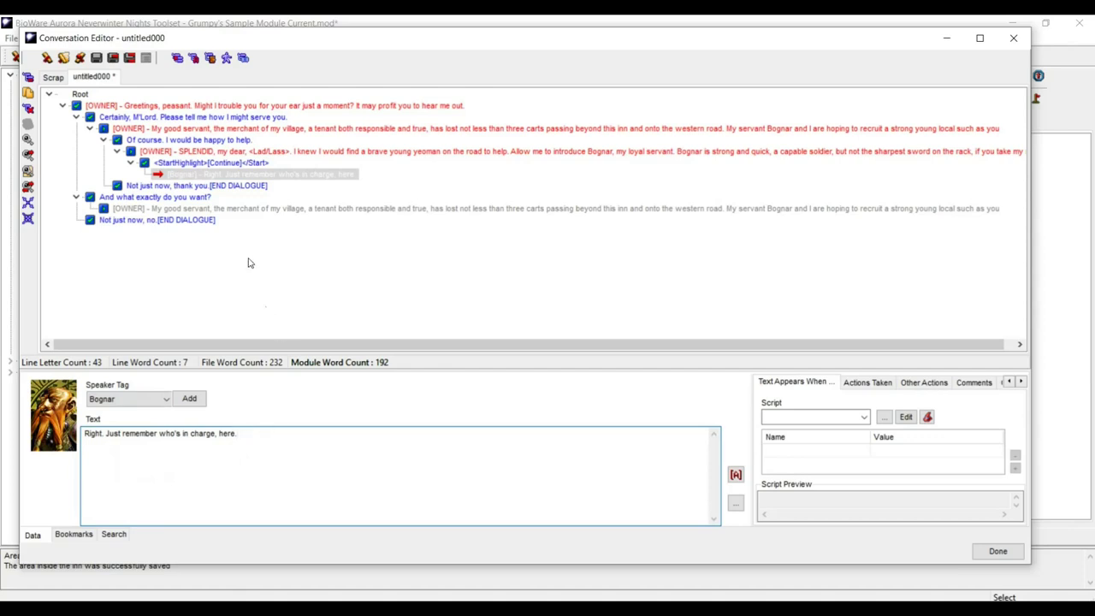
- Add a player reply under Bognar's line with the copied text '<StartHighlight>[Continue]</Start>'
click(28, 77)
click(518, 384)
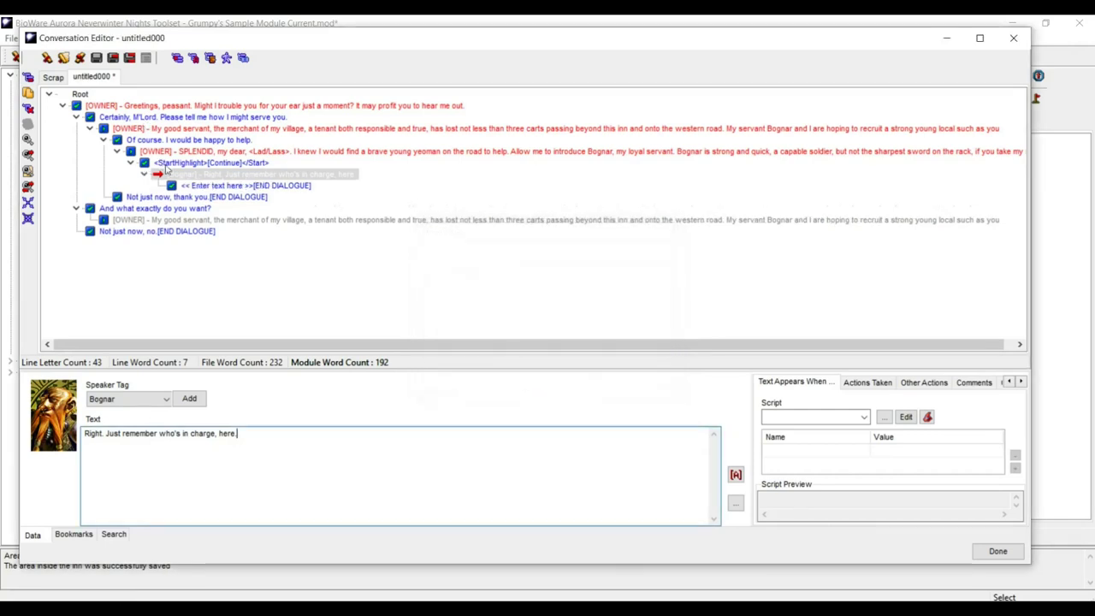
click(193, 163)
drag(202, 433, 85, 434)
key(ctrl+c)
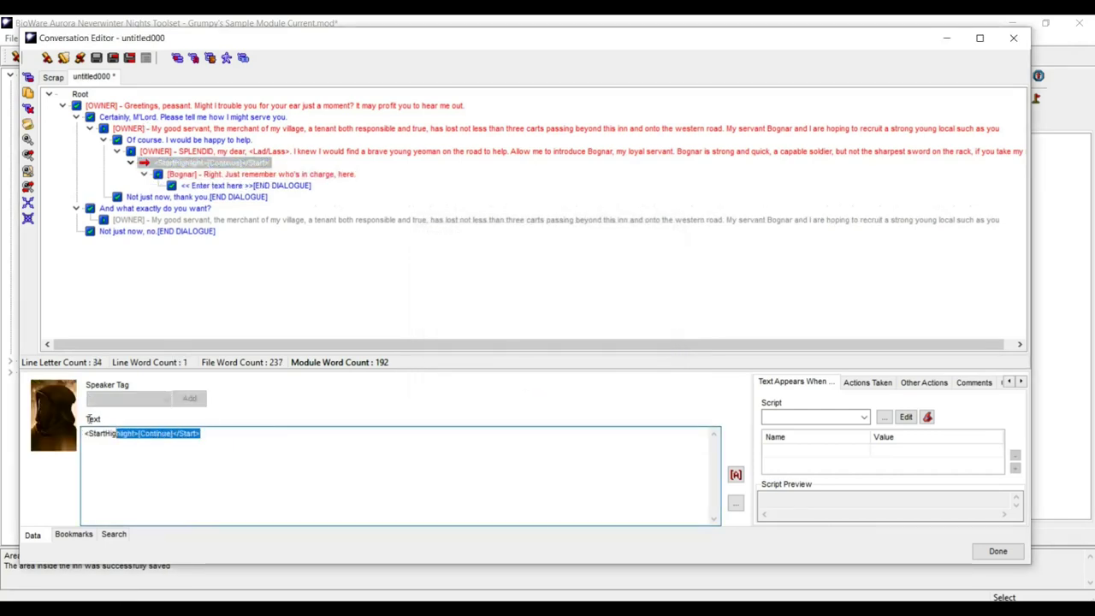
click(291, 186)
drag(181, 433, 4, 425)
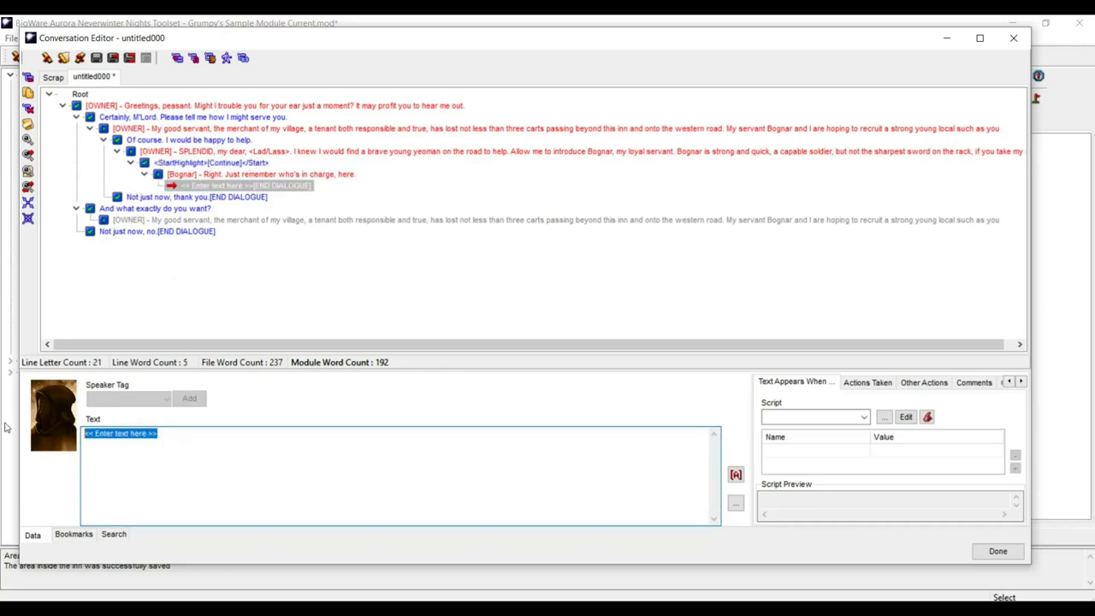
key(ctrl+v)
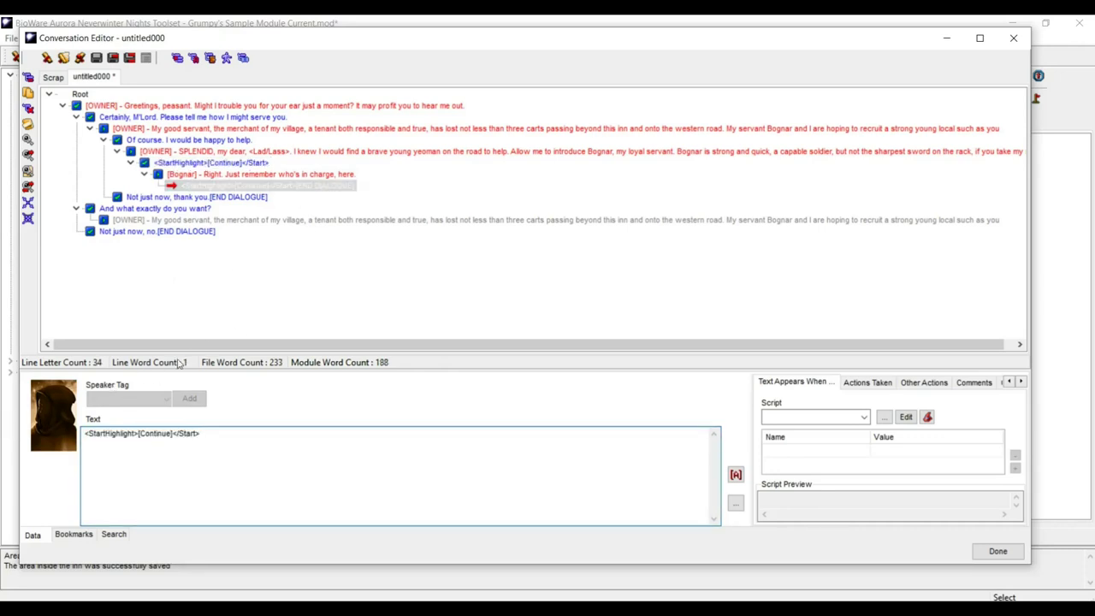
click(27, 78)
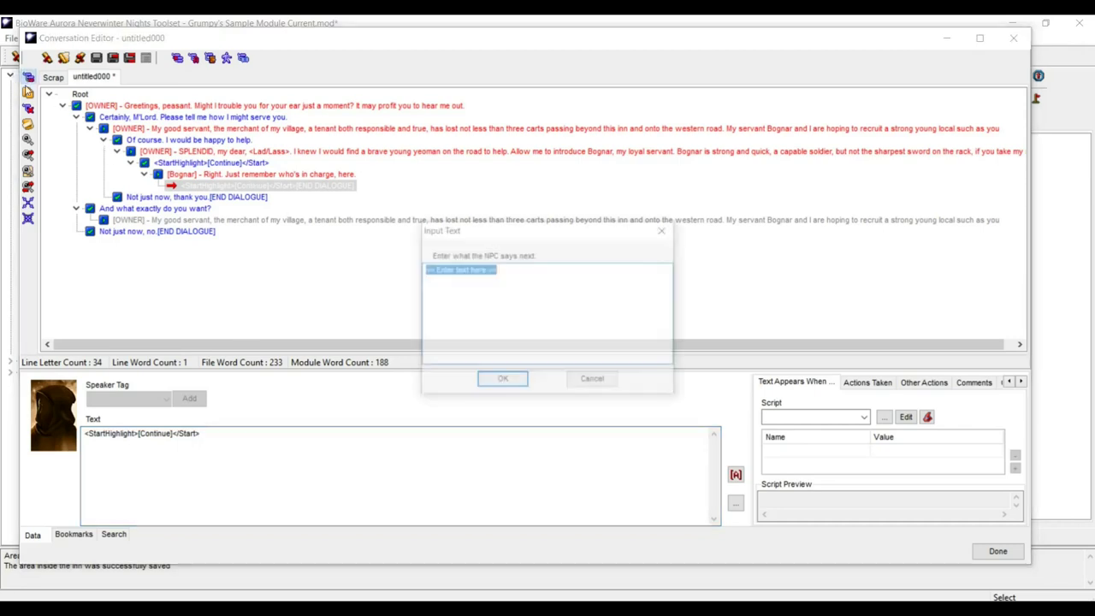
click(594, 380)
click(297, 185)
- Add the line 'Of course, Bognar. You are incharge, provided…' ending with 'Do you understand?'
key(ctrl+a)
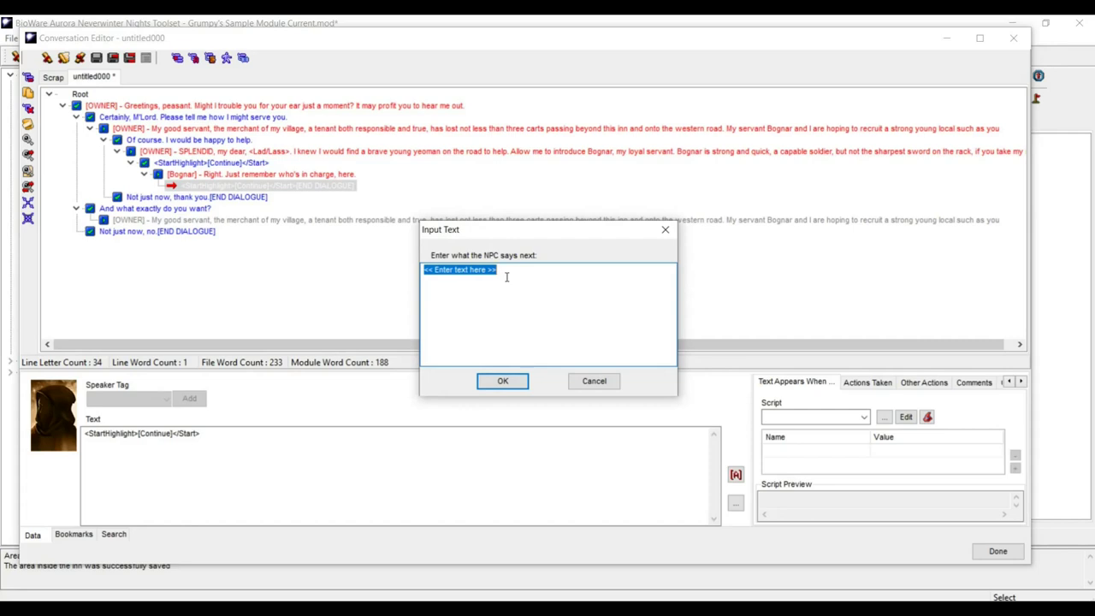
text(Of course, Bognar. You are incharge, pro)
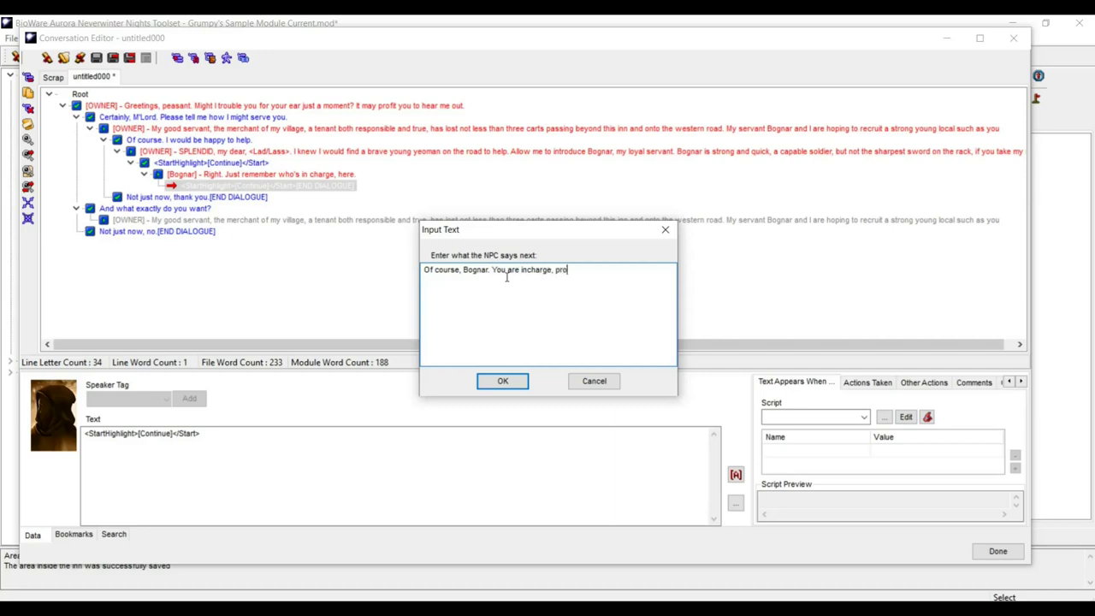
text(vided you do everythinig our young guide here tells you to do)
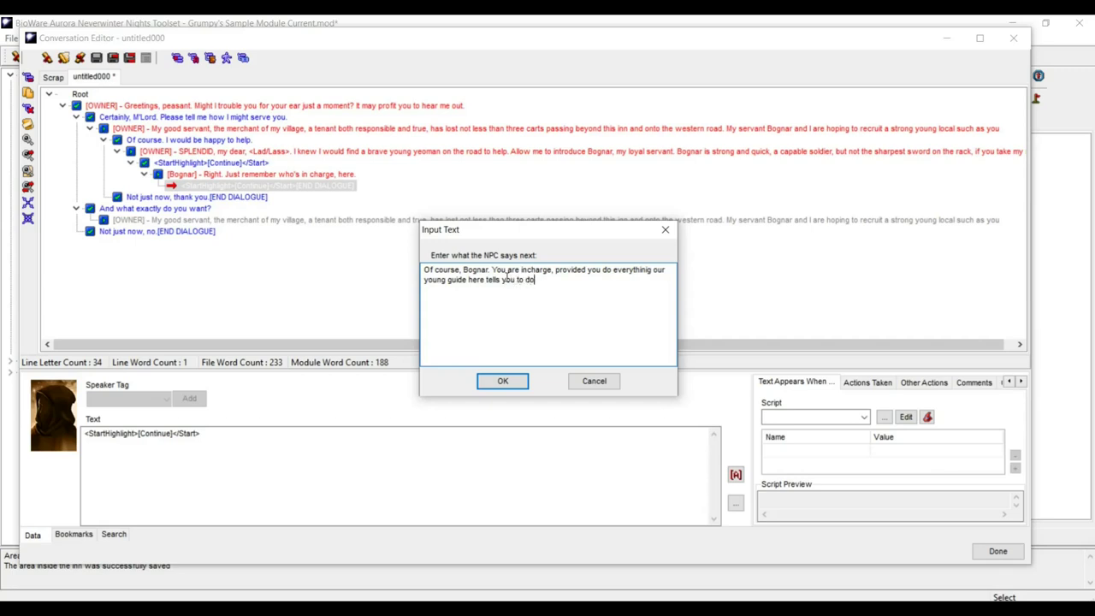
text(. Do you understand?)
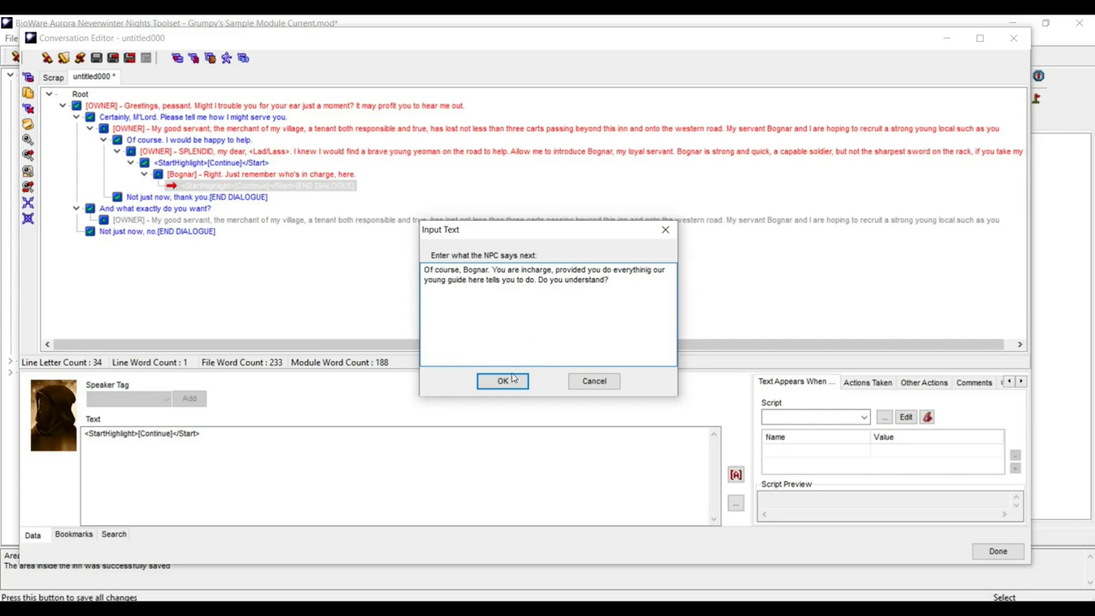
click(503, 381)
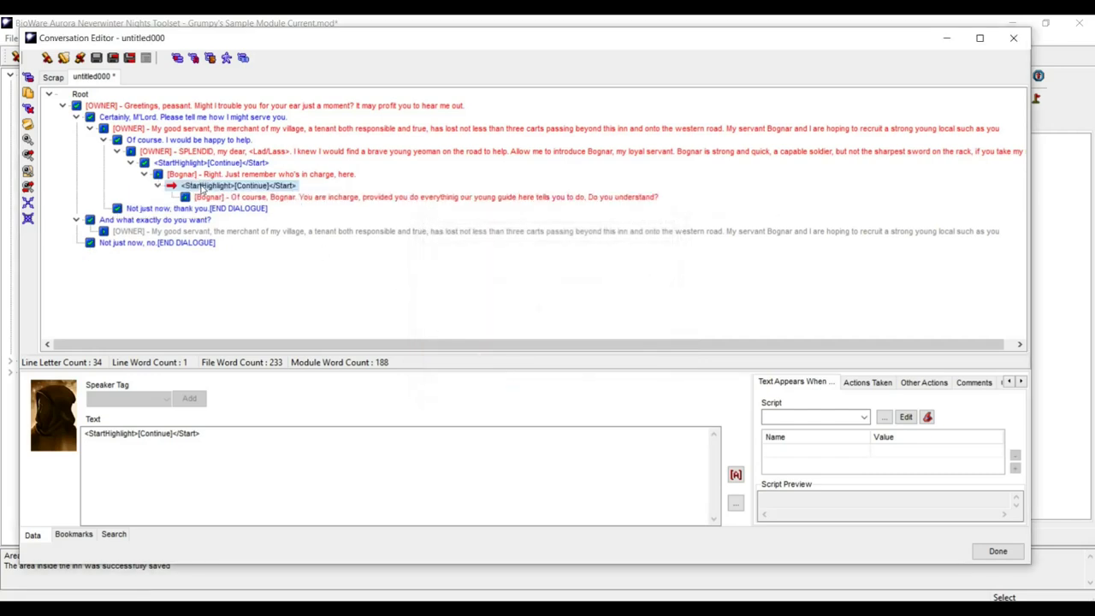
click(222, 438)
triple_click(222, 438)
key(ctrl+c)
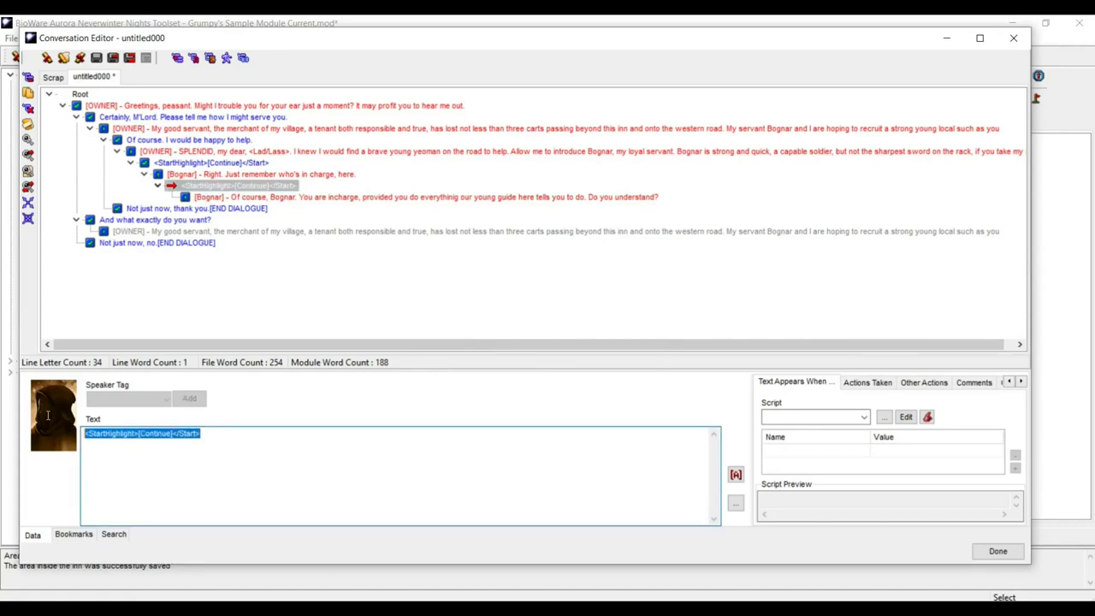
click(407, 197)
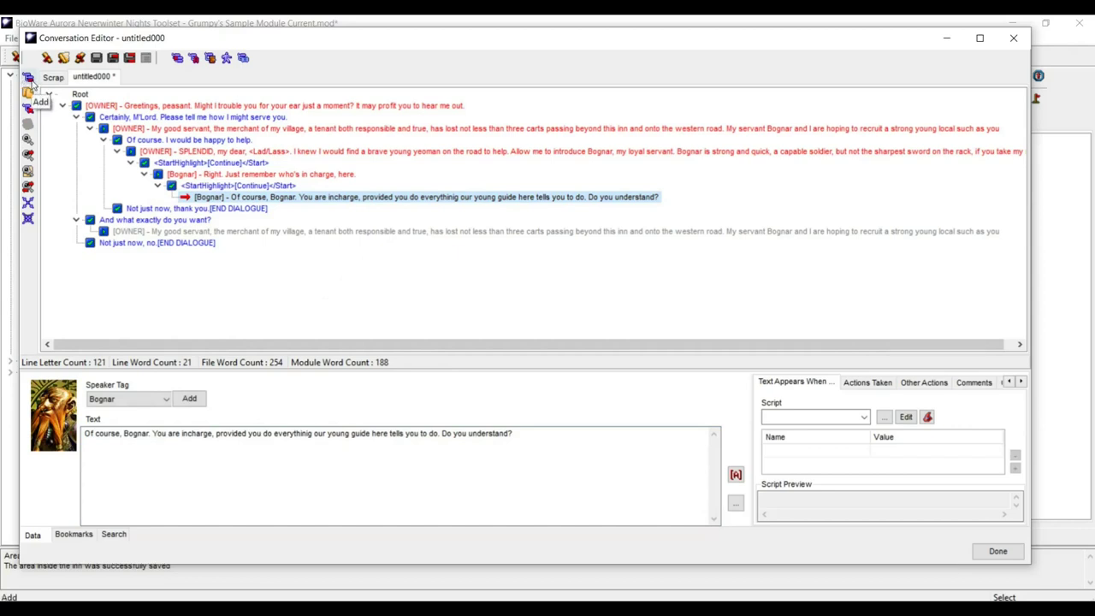
- Add a dialogue-ending player reply '<StartHighlight>[Continue]</Start>' to Bognar's question
click(31, 79)
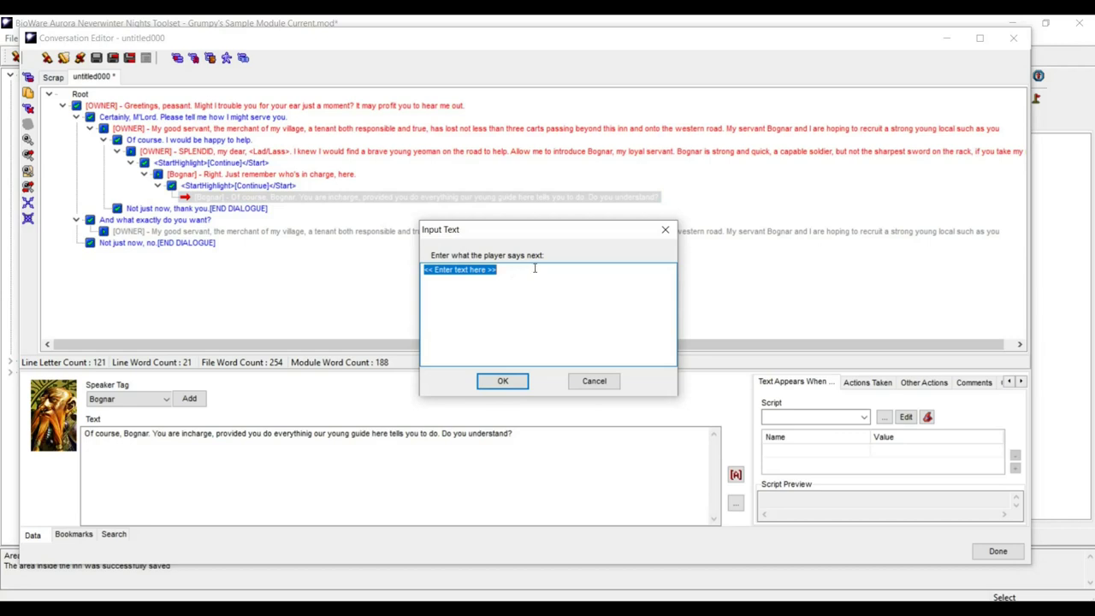
text(You c)
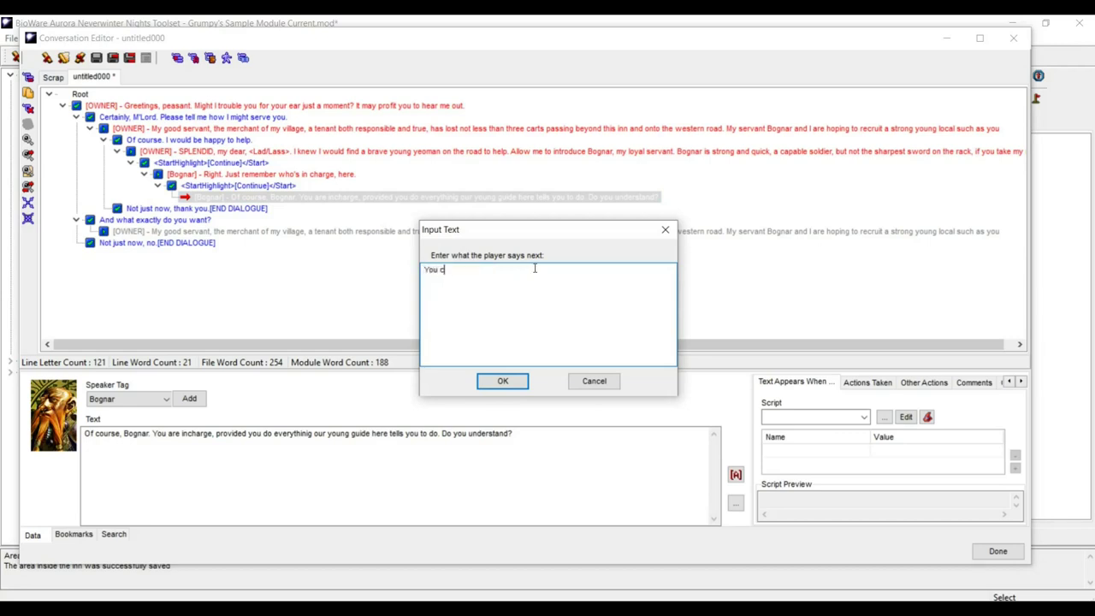
text(an can)
key(BackSpace)
text(ount non me.)
text( M'Lord)
click(500, 381)
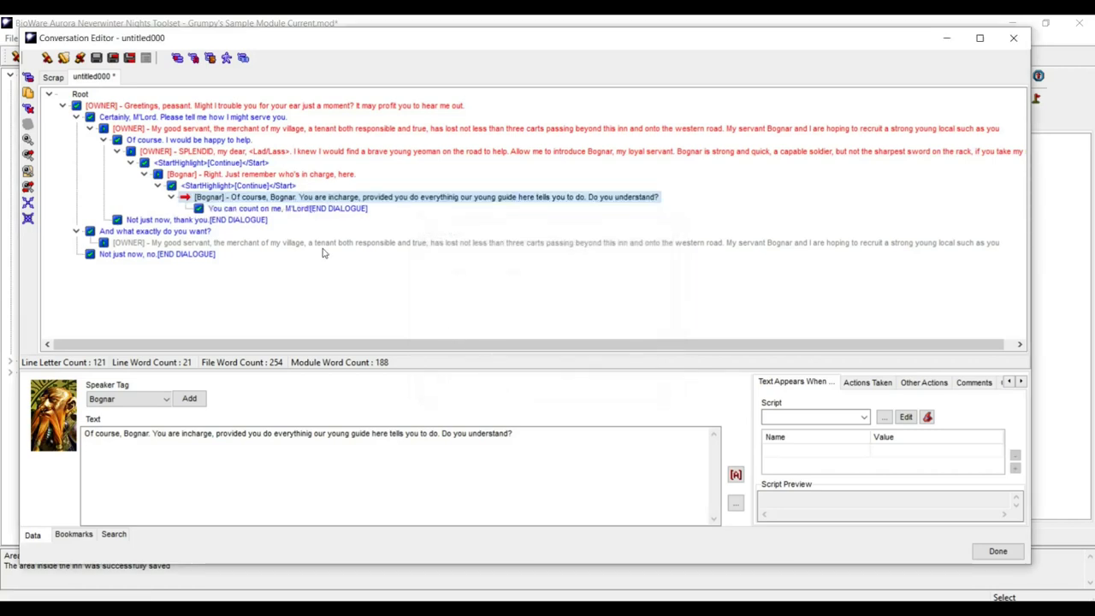
click(293, 211)
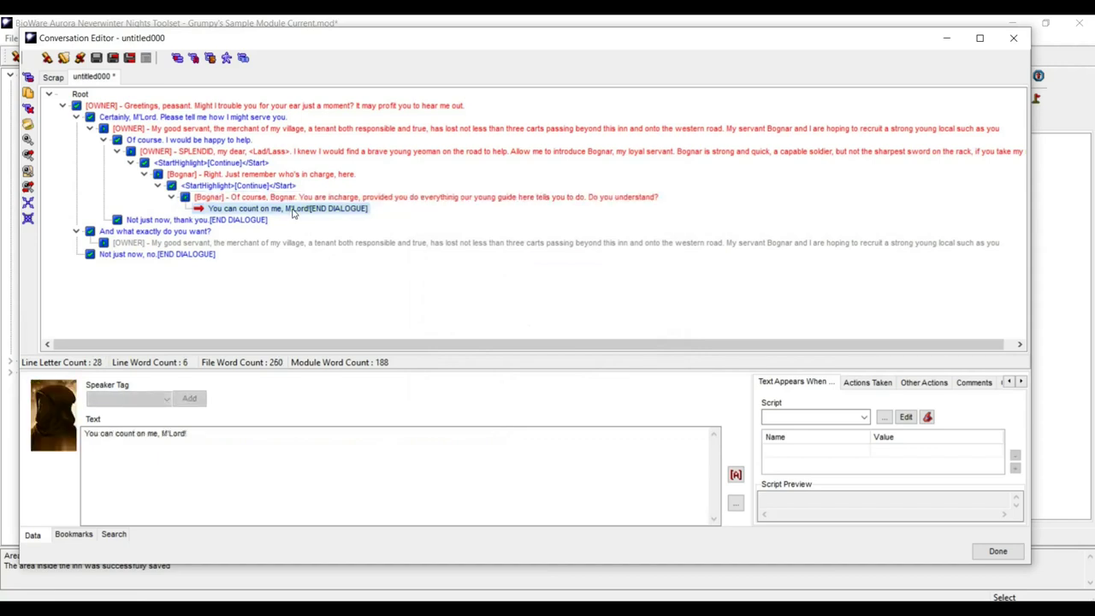
click(201, 432)
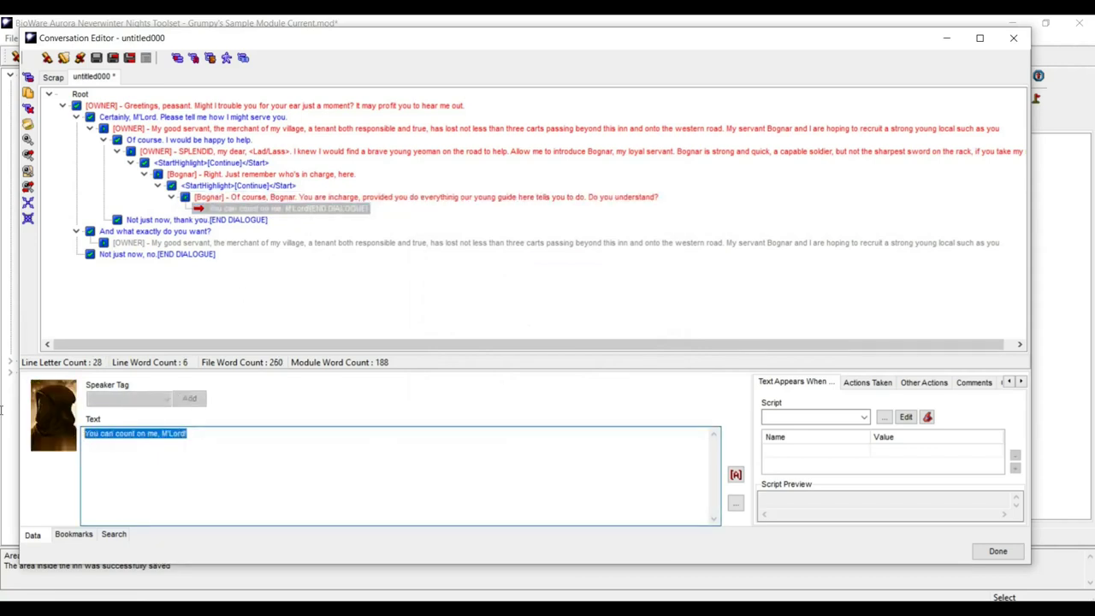
key(ctrl+v)
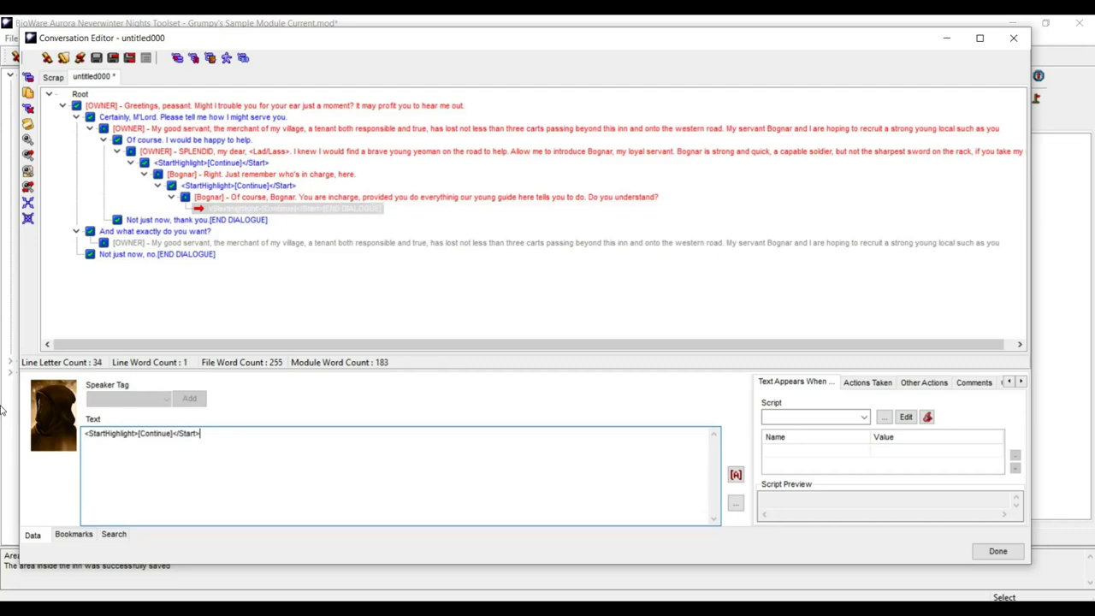
click(300, 211)
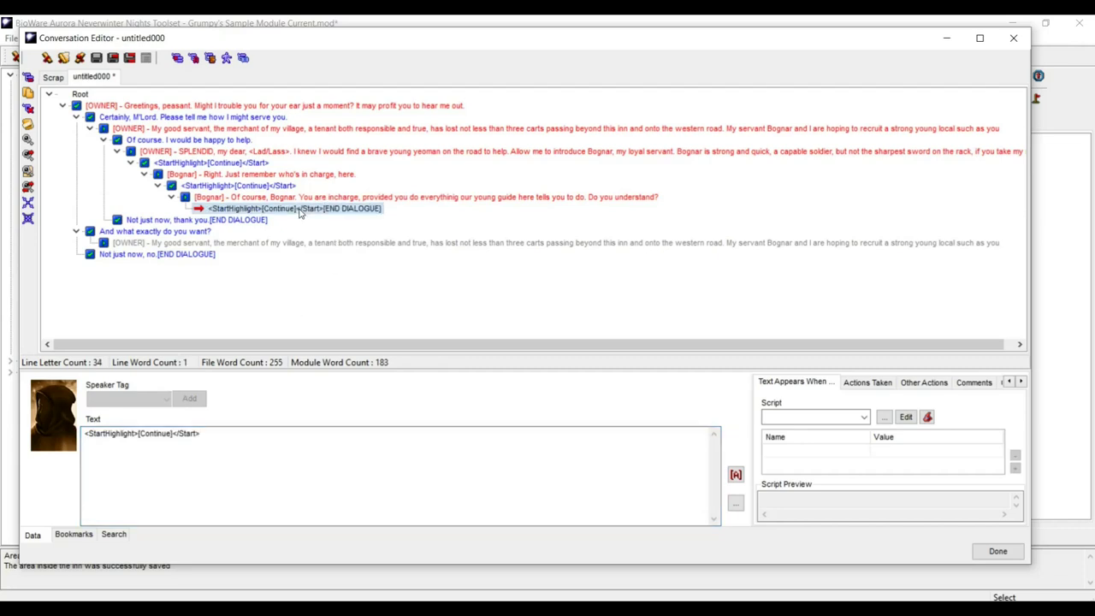
- Add Bognar's line "You can count on me M'Lord!" under the Continue reply, ending with an exclamation mark
click(31, 77)
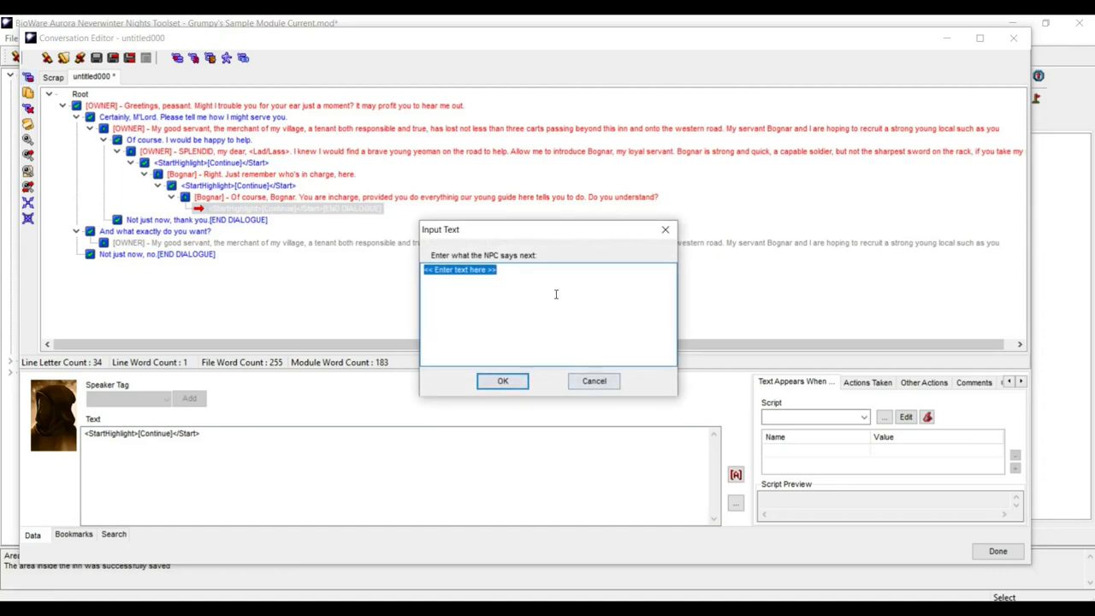
text(You C)
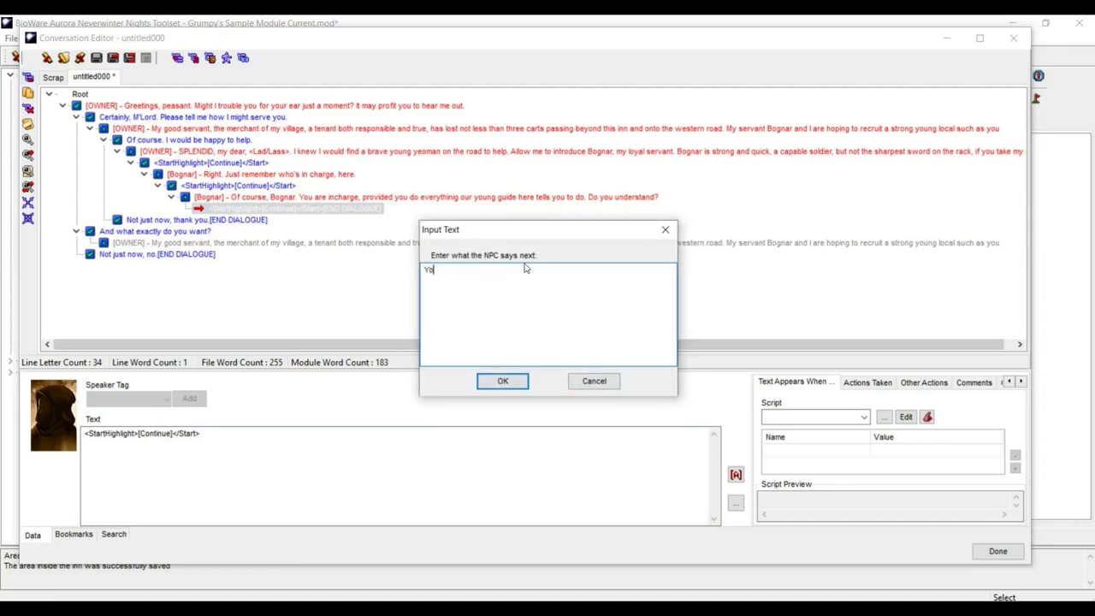
key(BackSpace)
key(BackSpace)
text(can count on me M'Lord.)
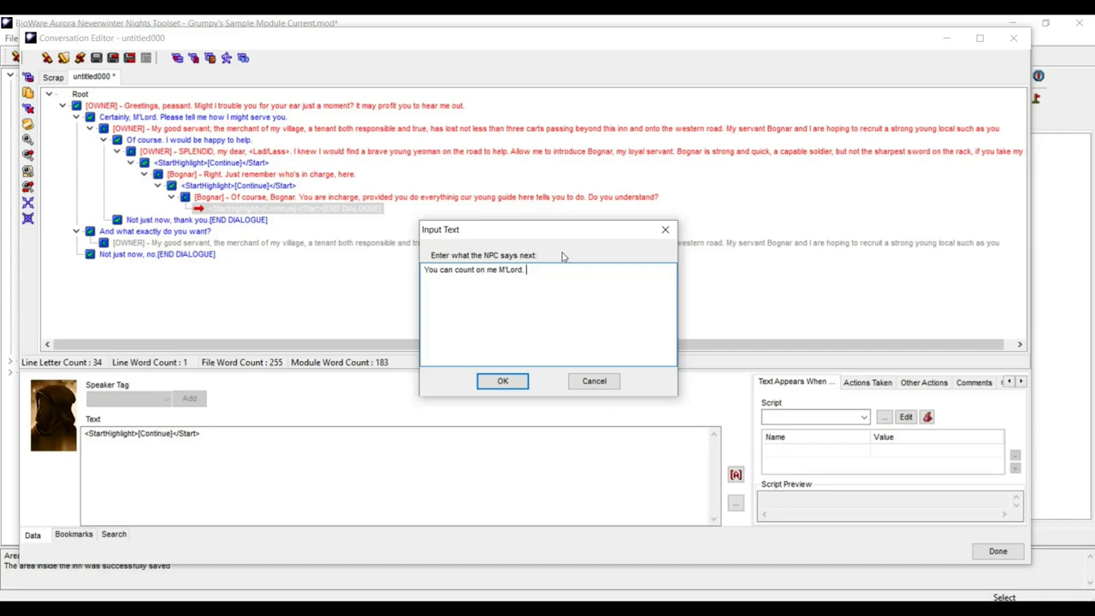
click(503, 382)
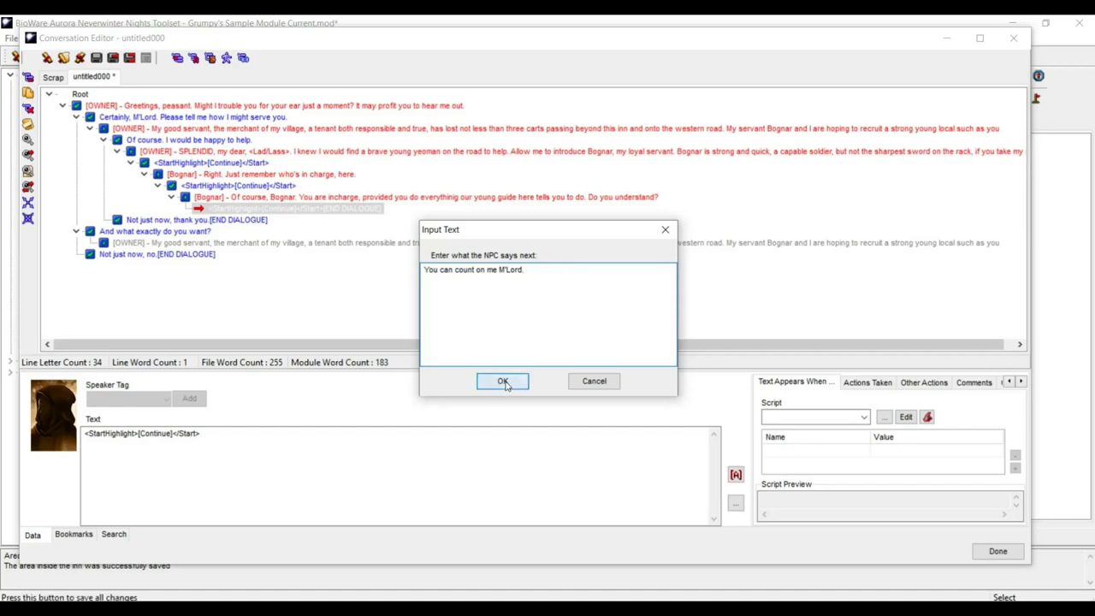
click(330, 220)
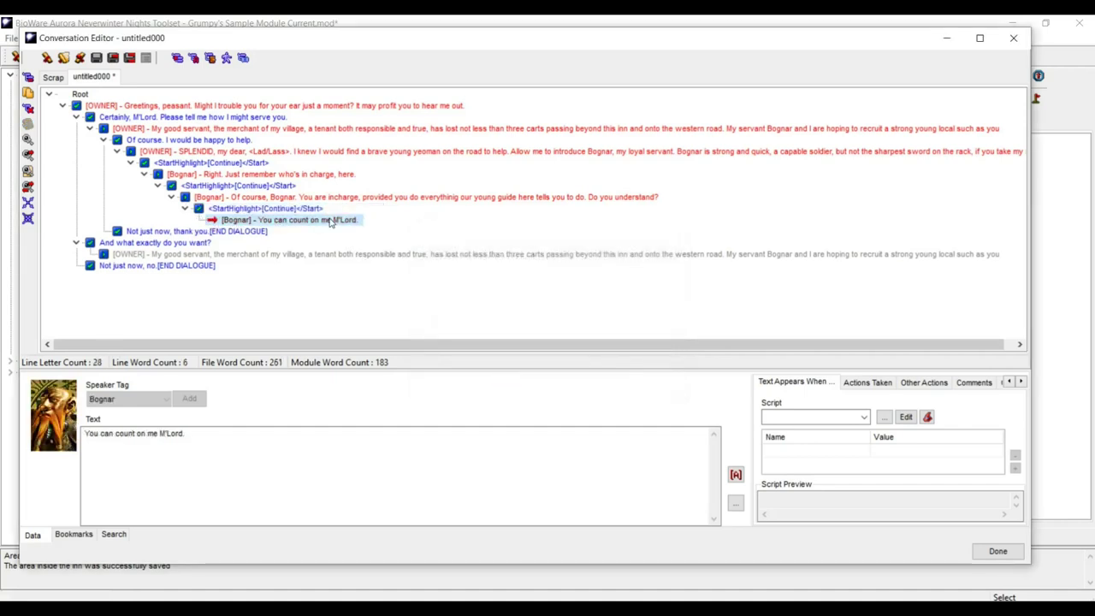
drag(191, 433, 182, 433)
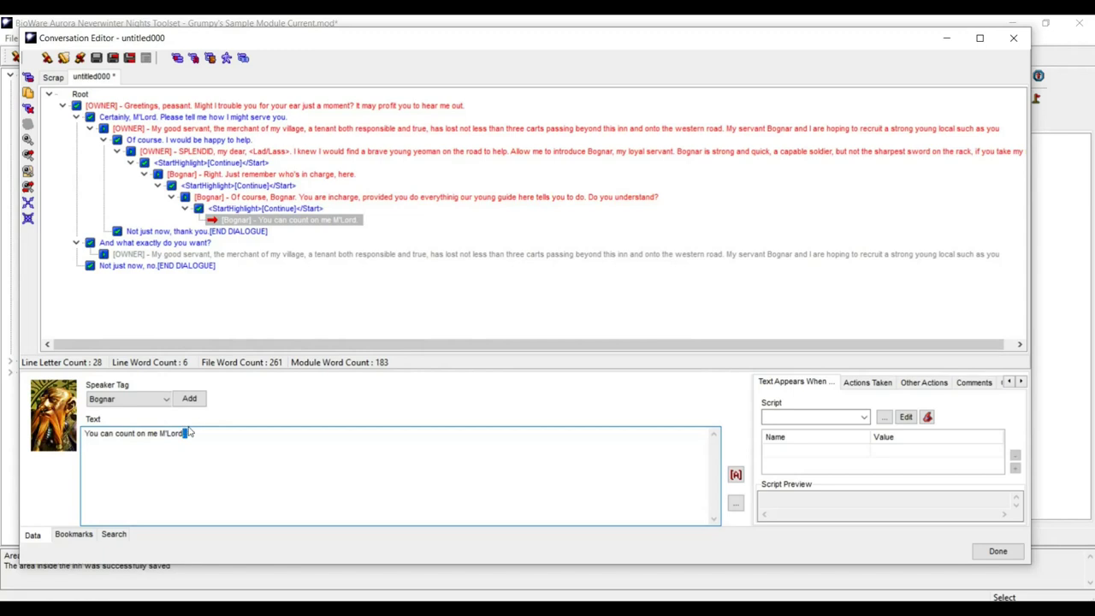
key(BackSpace)
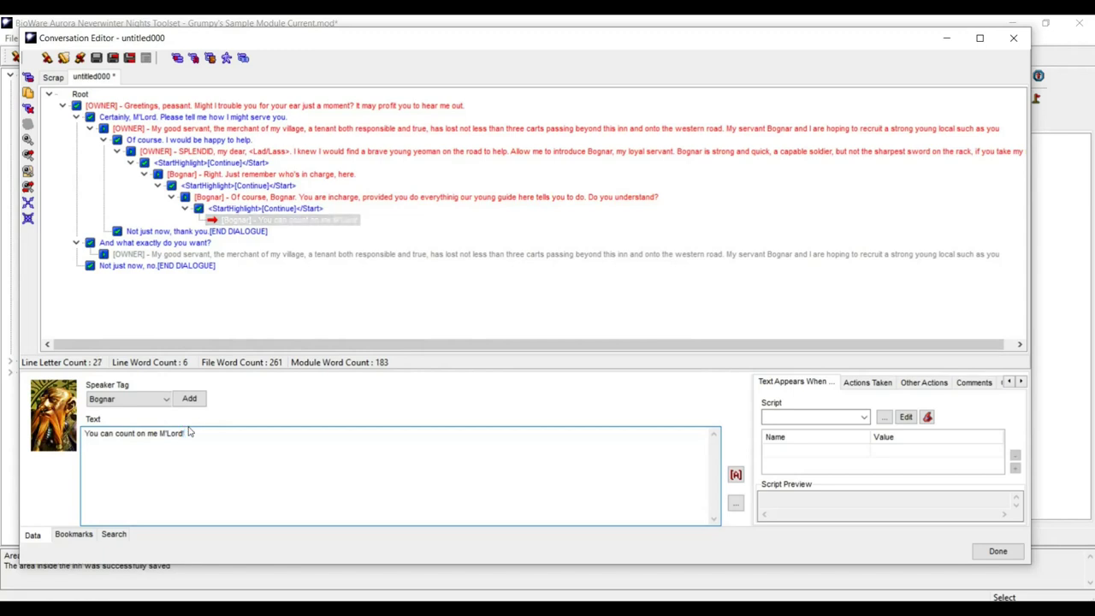
text(!)
click(247, 221)
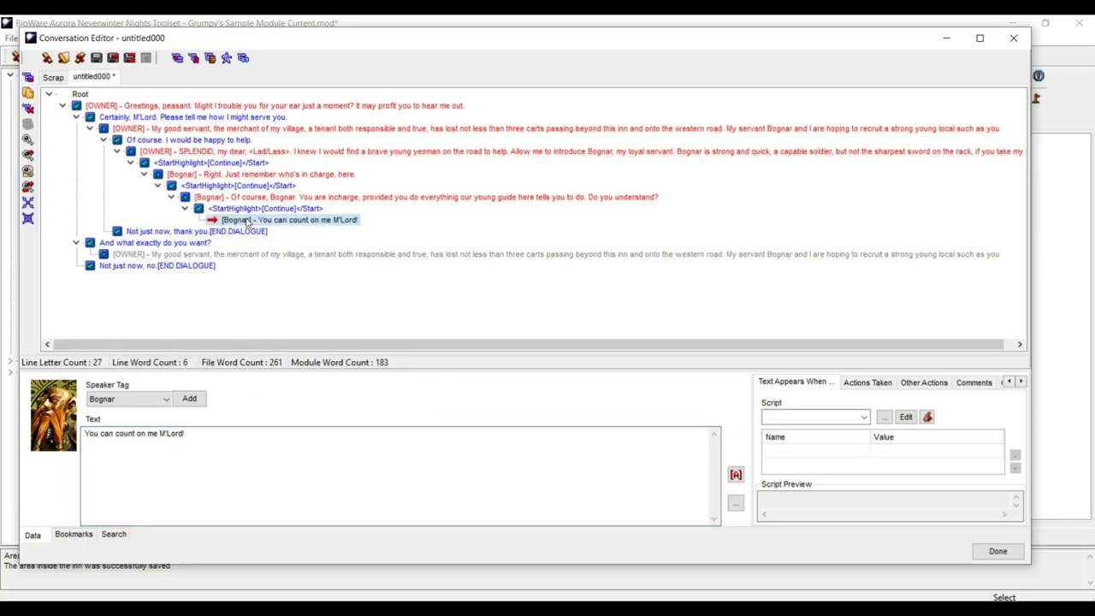
- Add the player's reply "Excellent. I shall see to it that you, too, are well rewarded…" under Bognar's line
click(28, 78)
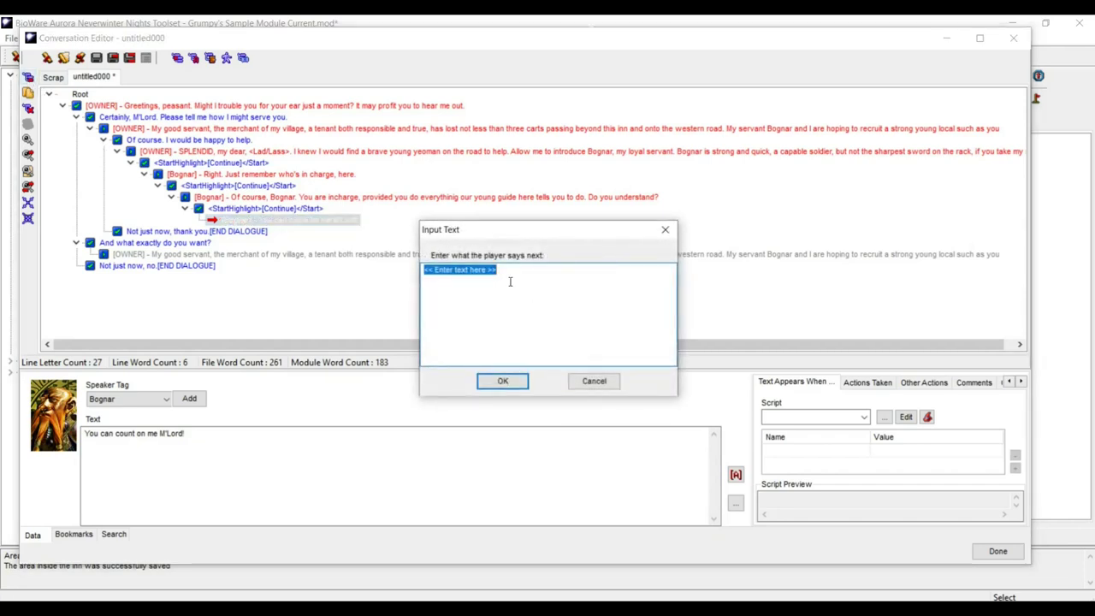
text(E)
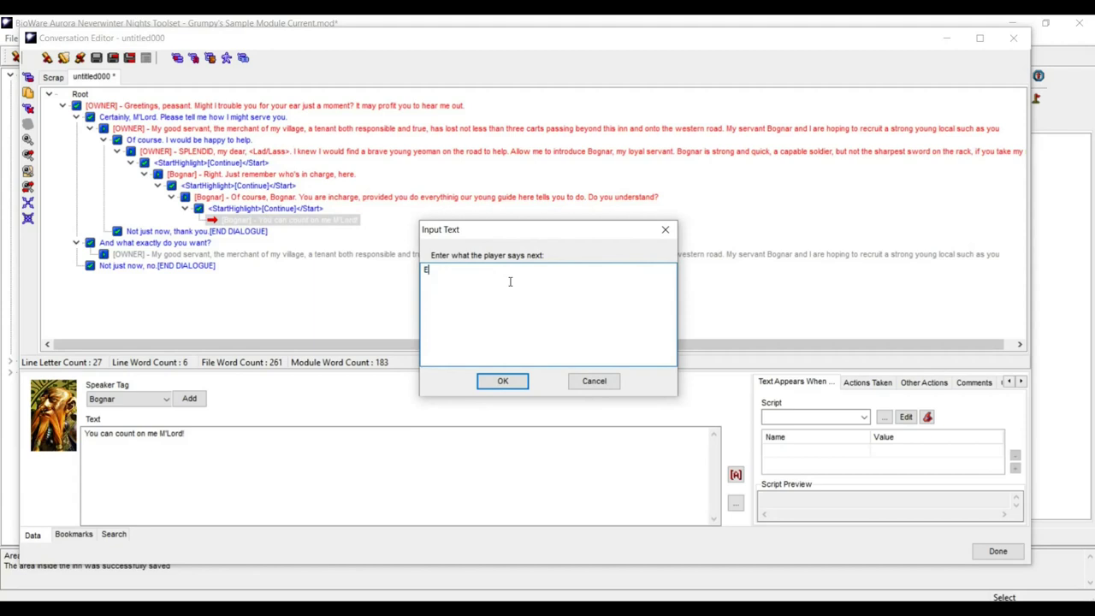
text(xcellent. I shall see to it that you, too, are well rewa)
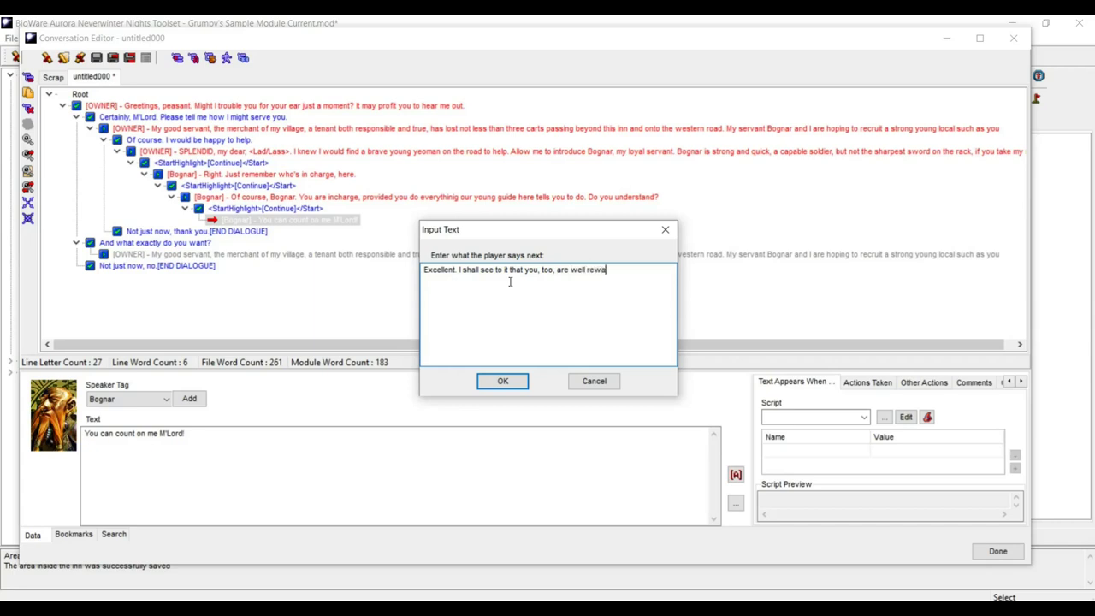
text(rded for your loyalty. Now off yo)
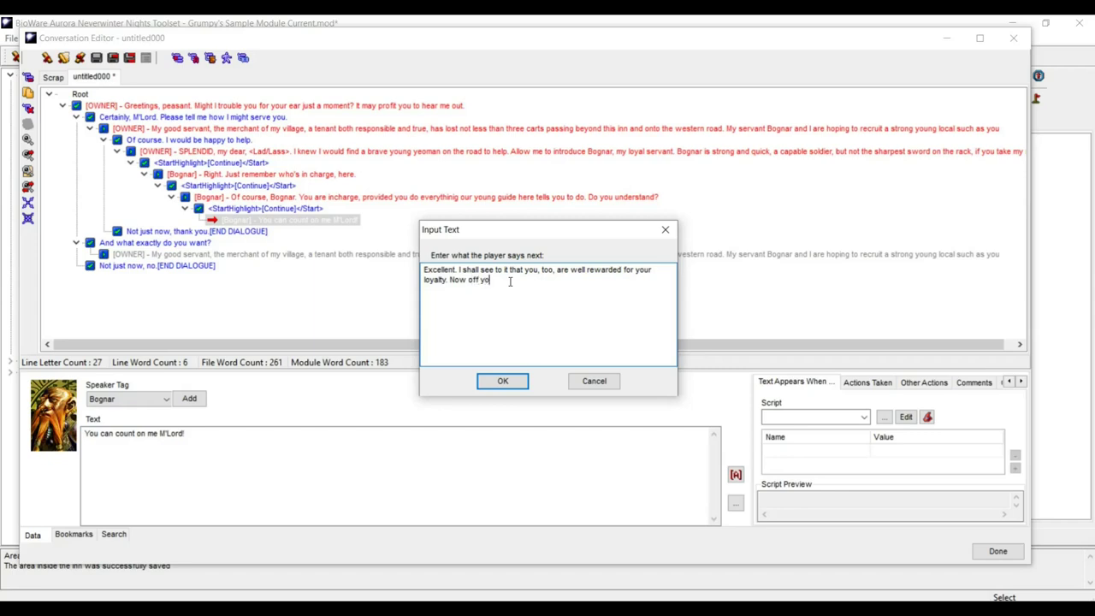
text(u go. And don'tklet me hear ab)
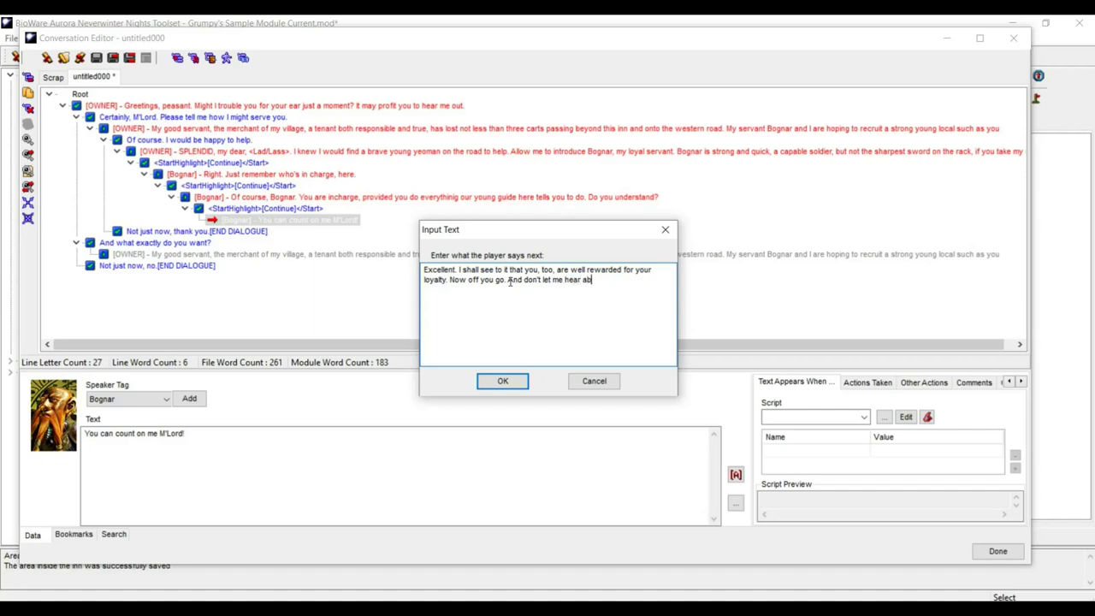
text(out you g)
text(iving )
text(our)
text(ou)
text(g)
key(BackSpace)
text(ng guide )
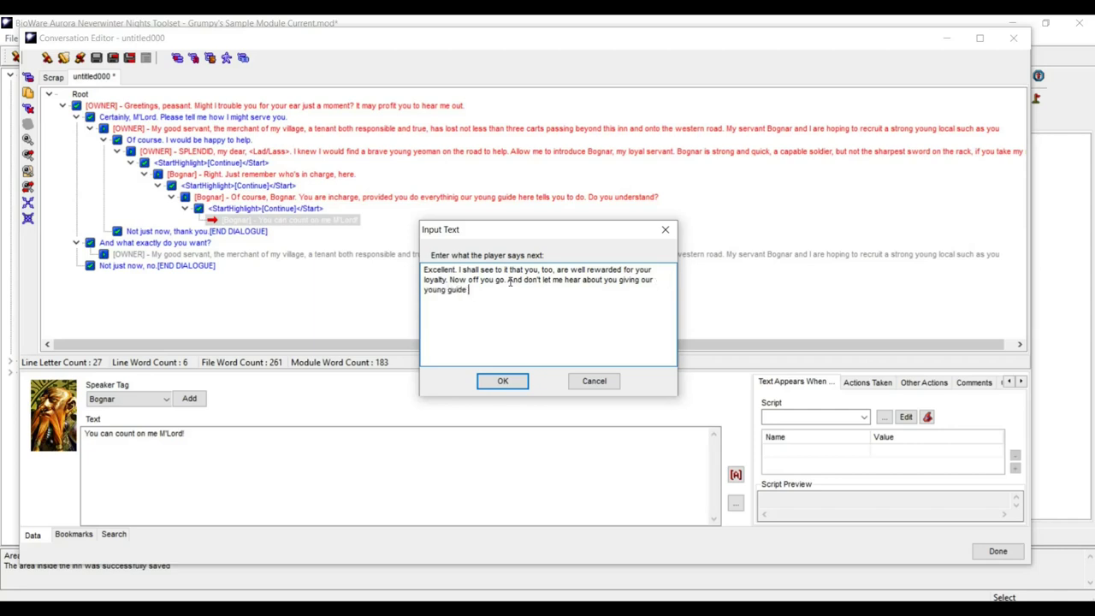
text(here any problems.)
click(506, 381)
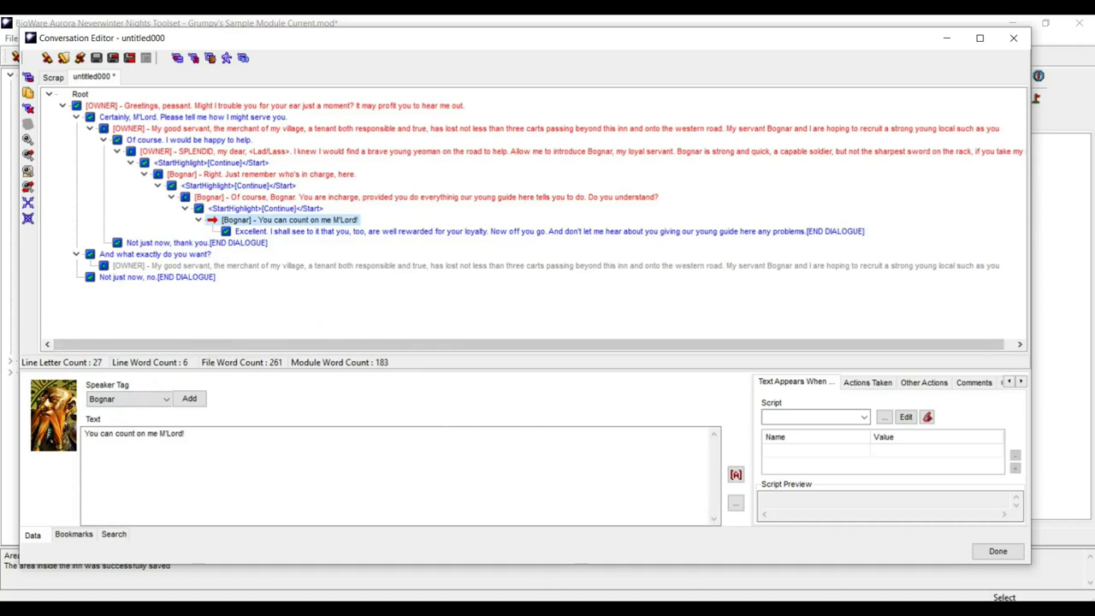
click(403, 610)
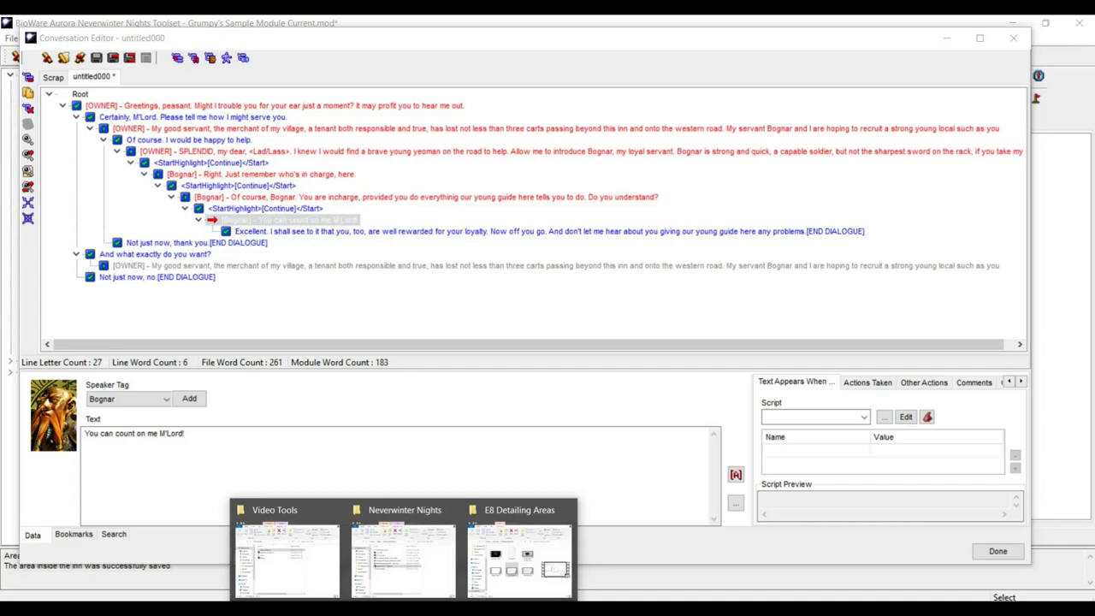
- Open the NWN Mod Folder in the Neverwinter Nights folder window and launch Script Generator
mouse_move(409, 578)
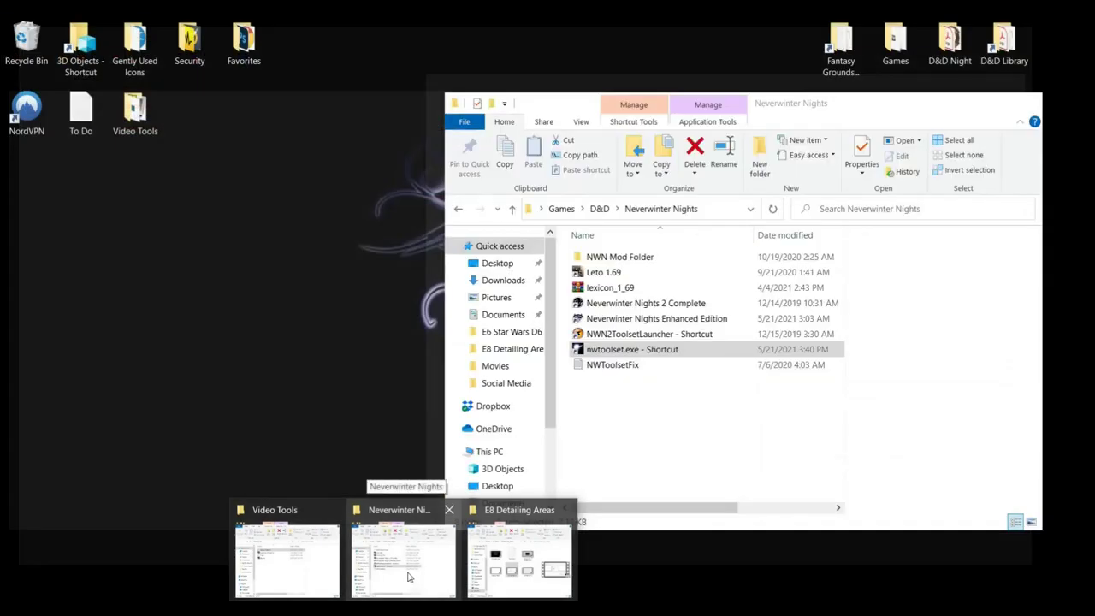
click(409, 578)
double_click(576, 258)
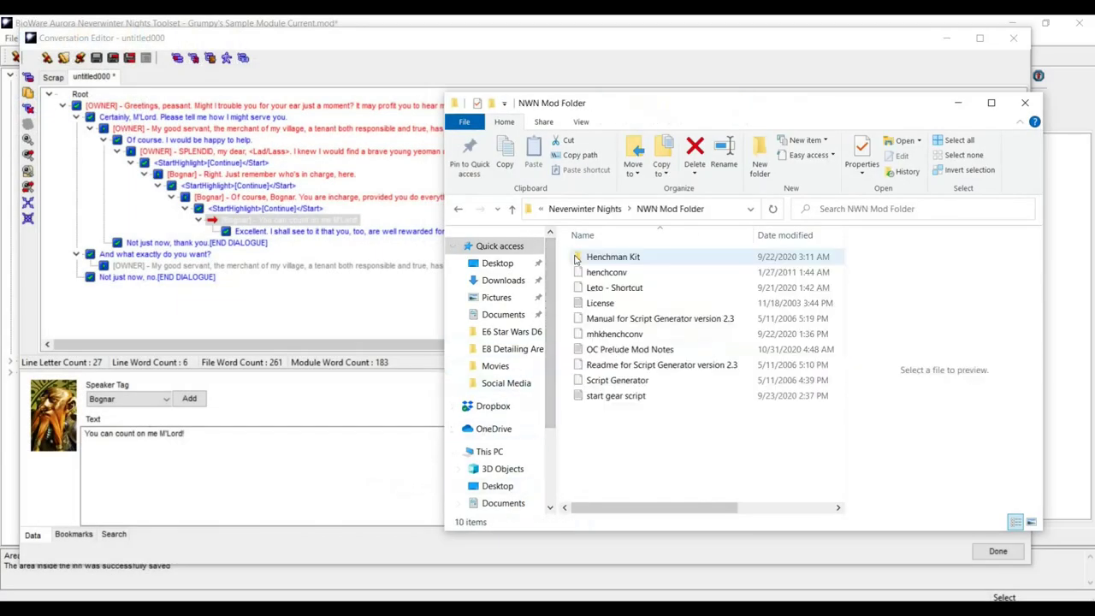
click(576, 383)
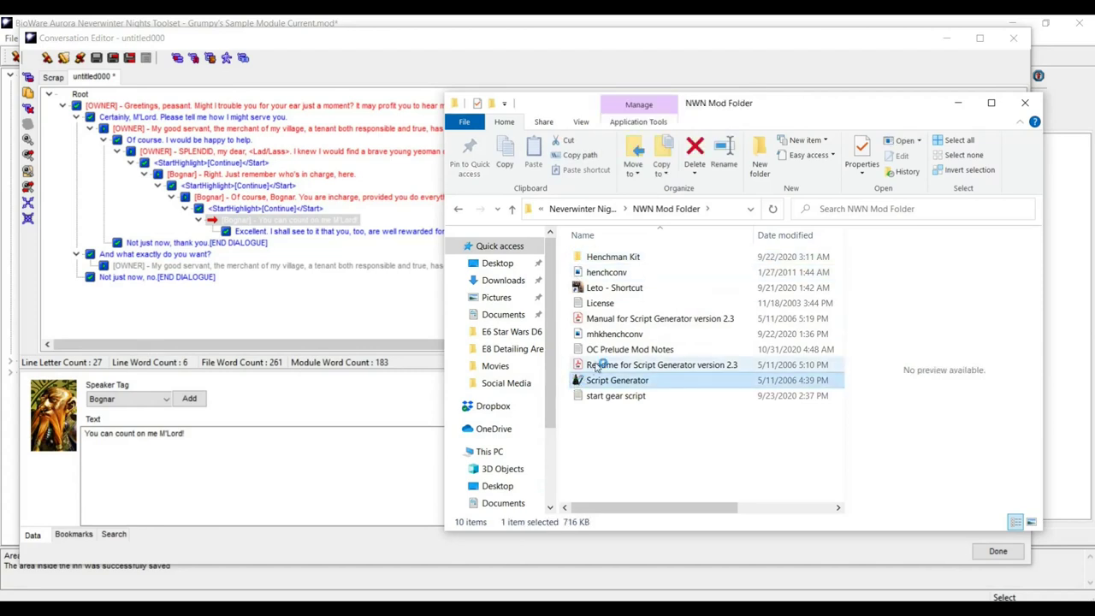
click(959, 102)
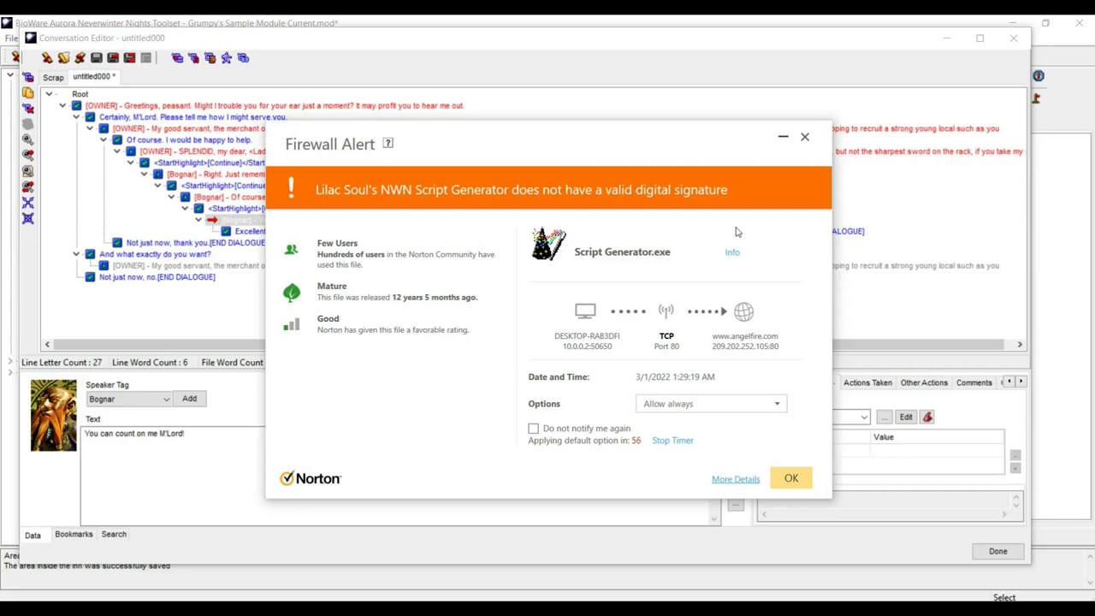
- Allow Script Generator past the Norton firewall alert and place its window at the upper right
click(791, 480)
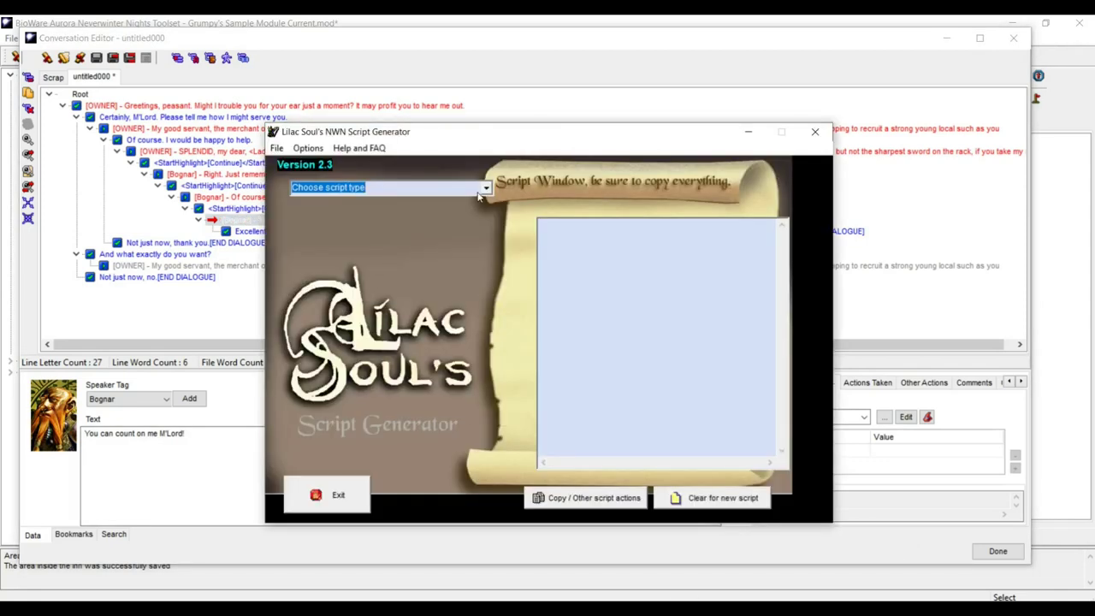
click(485, 189)
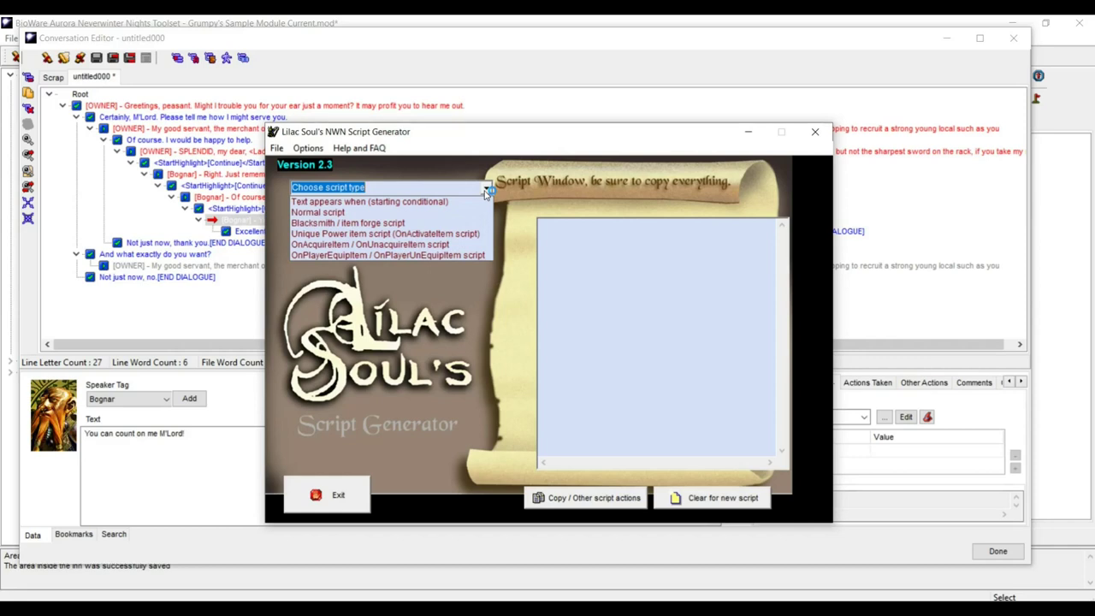
click(508, 133)
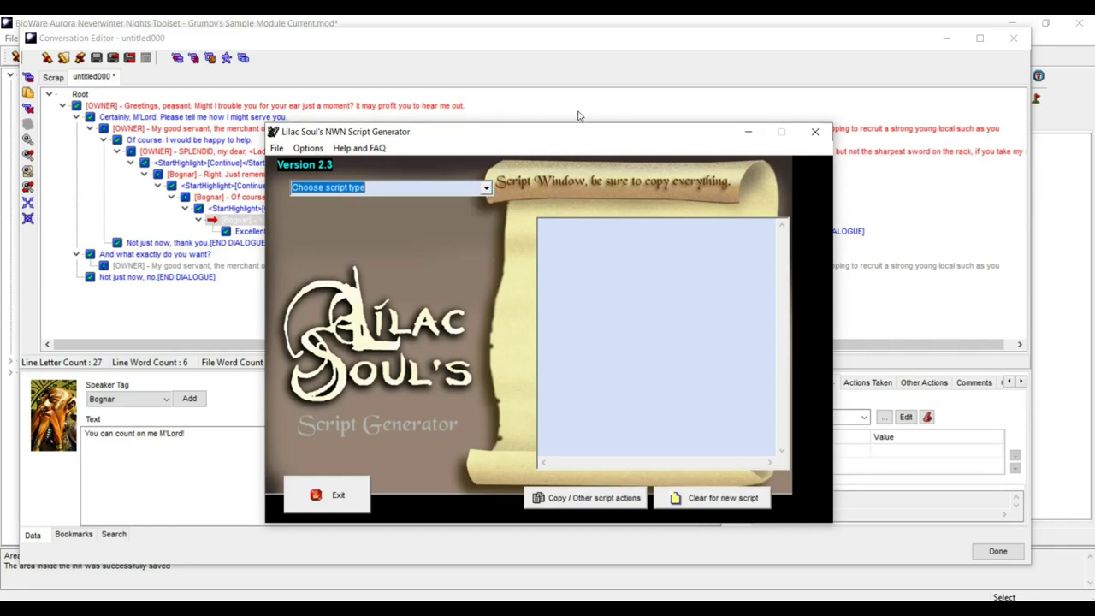
drag(565, 139, 811, 48)
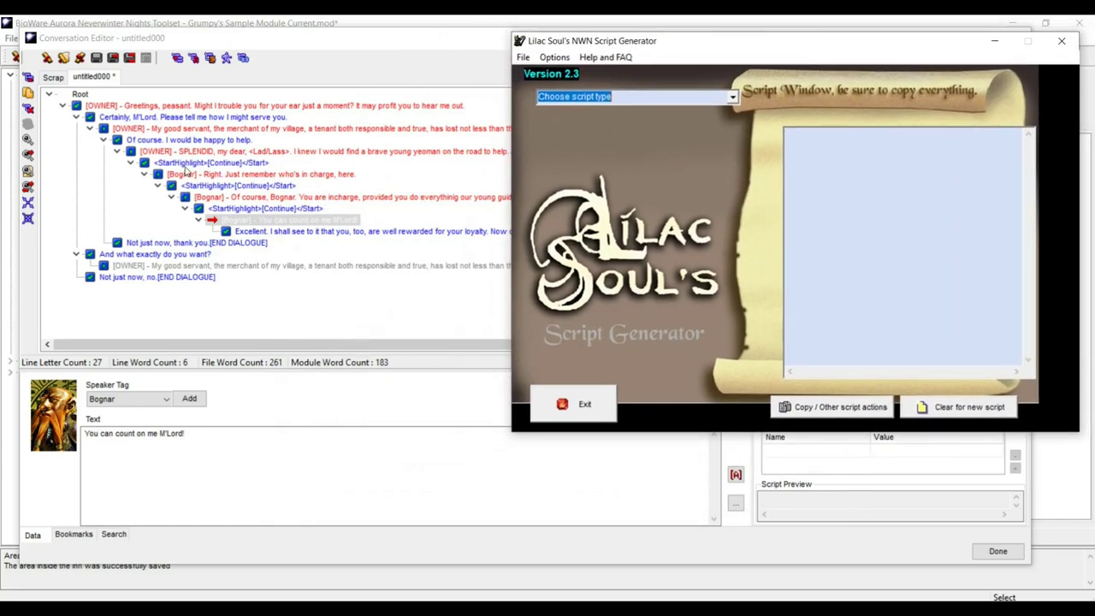
click(202, 151)
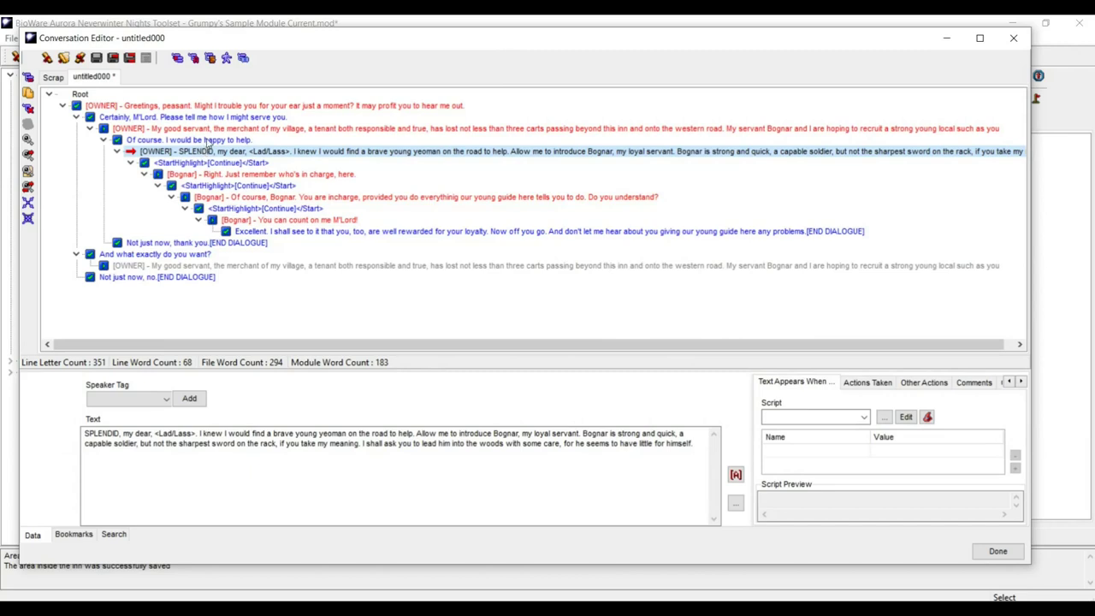
- Show Actions Taken for "Of course. I would be happy to help." and restore Script Generator from the tray
click(207, 141)
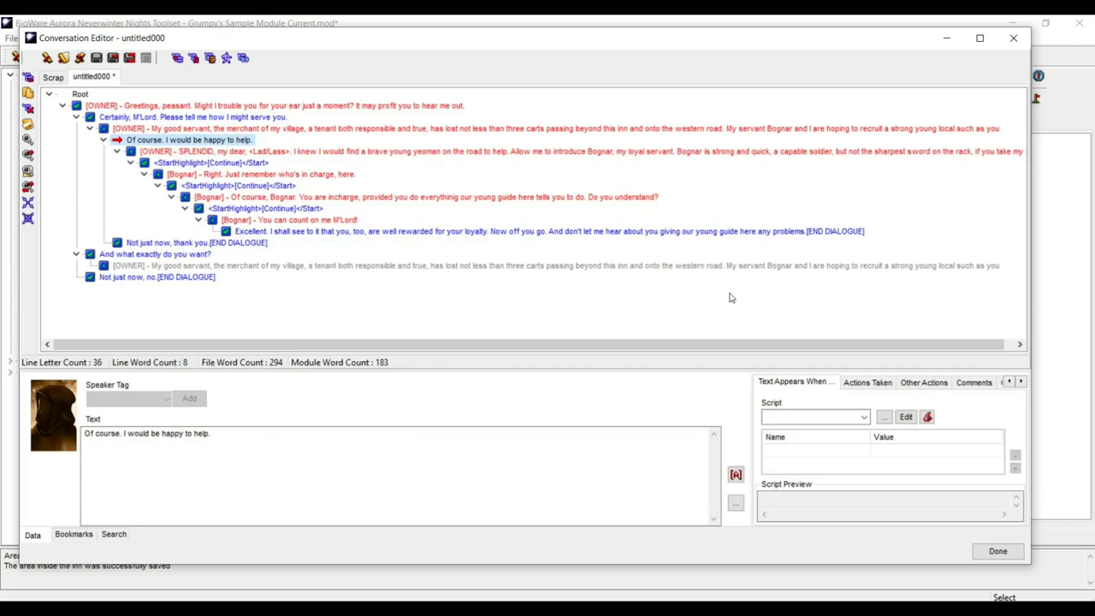
click(867, 383)
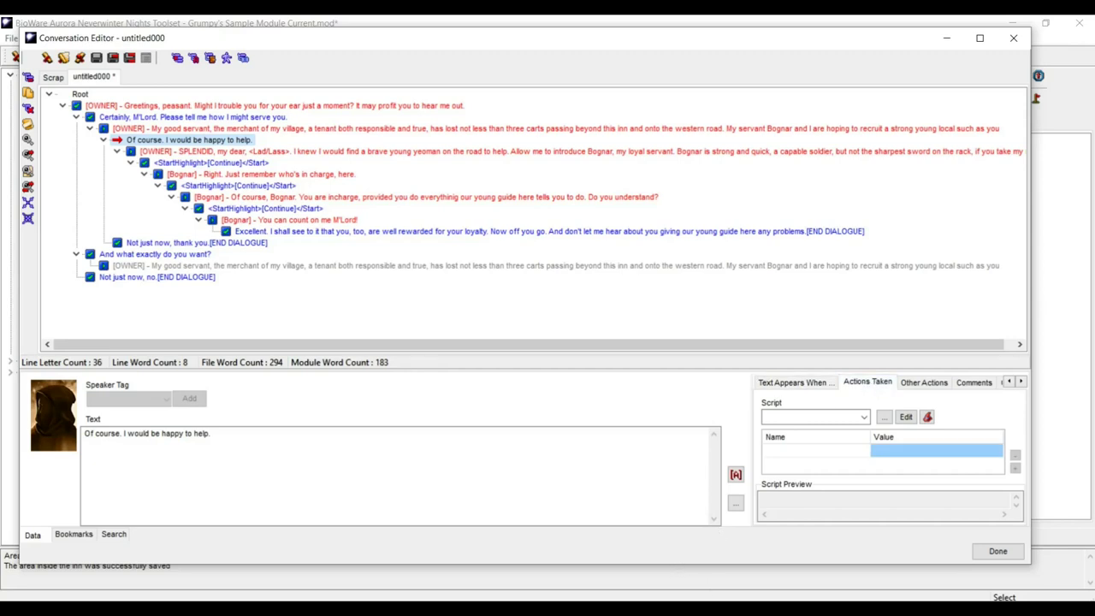
mouse_move(721, 610)
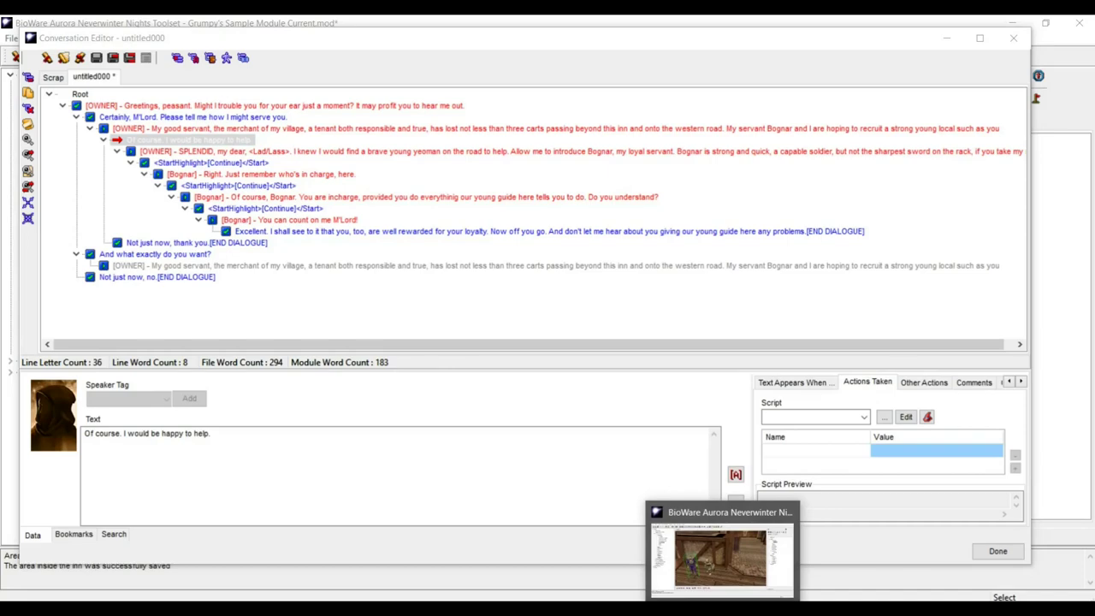
click(900, 611)
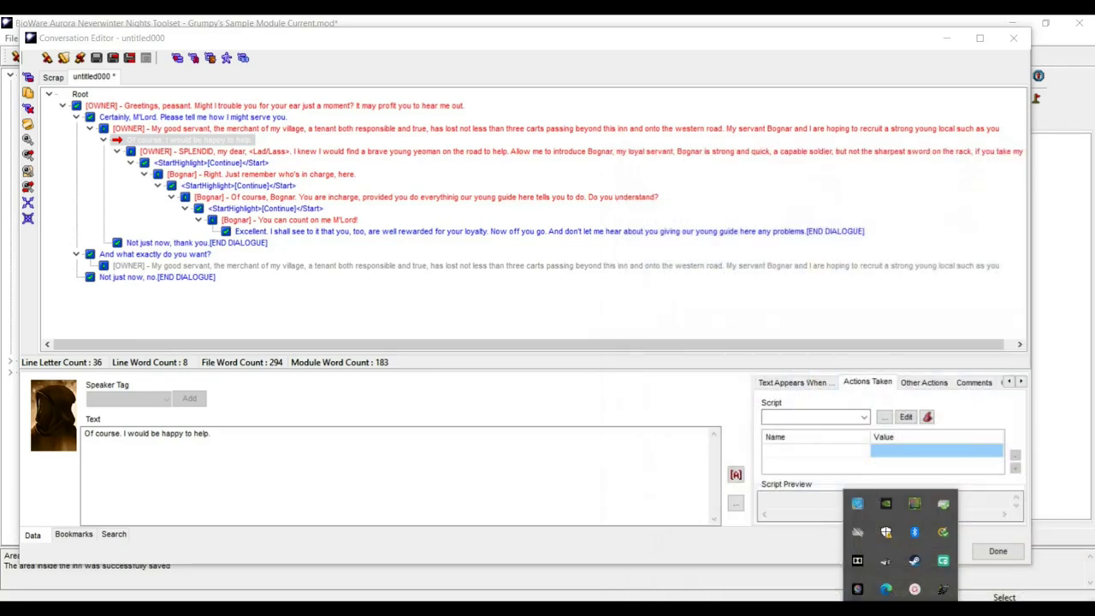
key(Escape)
click(900, 611)
click(943, 589)
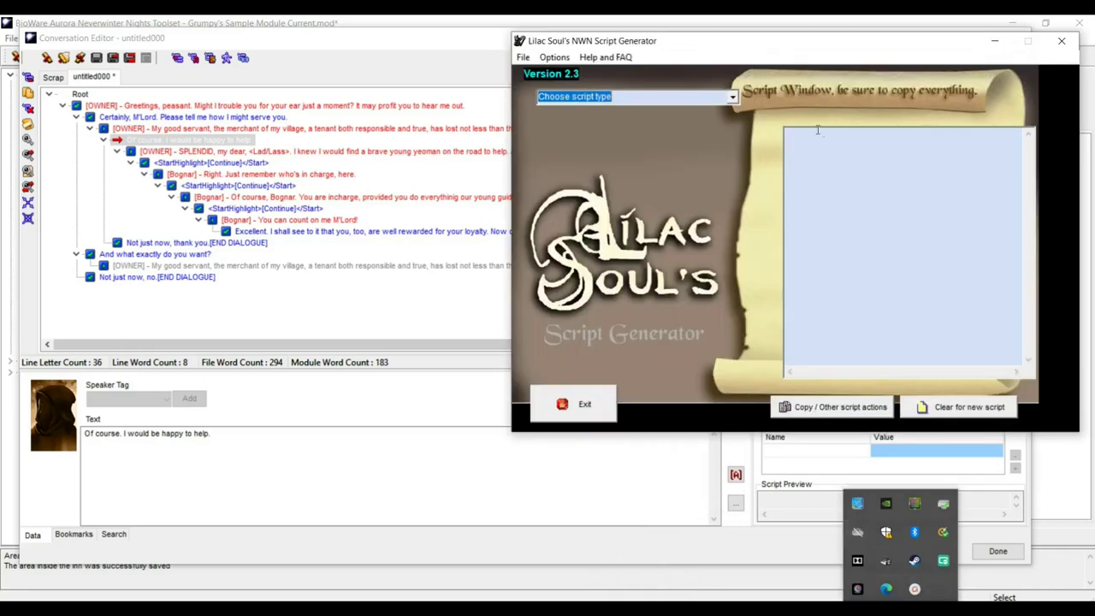
- Make a normal script called from a conversation and start a Set local variable(s) action
click(733, 98)
click(732, 121)
click(733, 122)
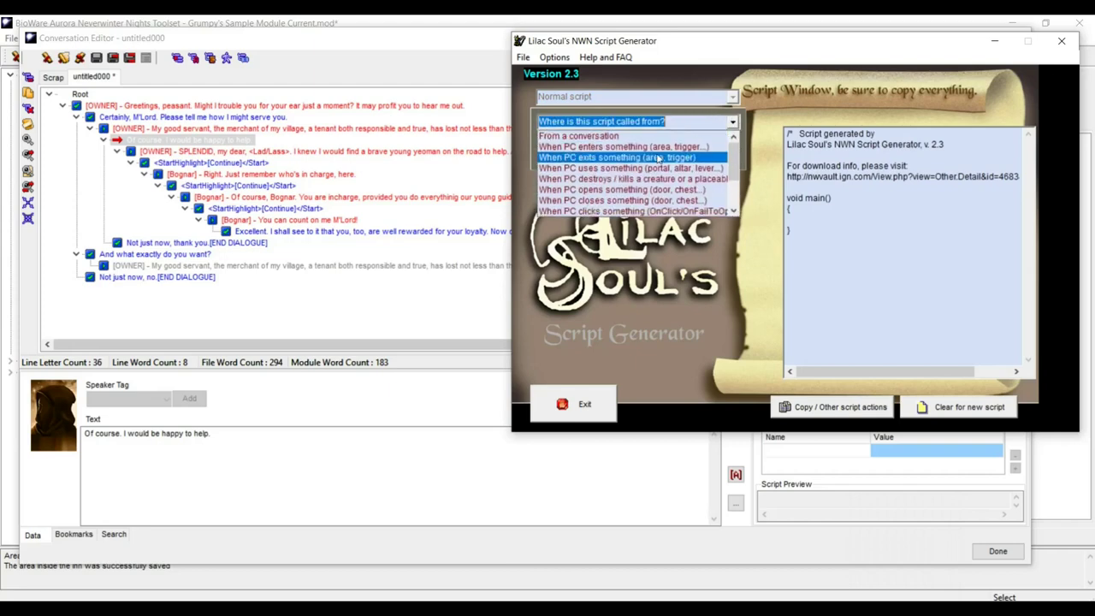
click(660, 135)
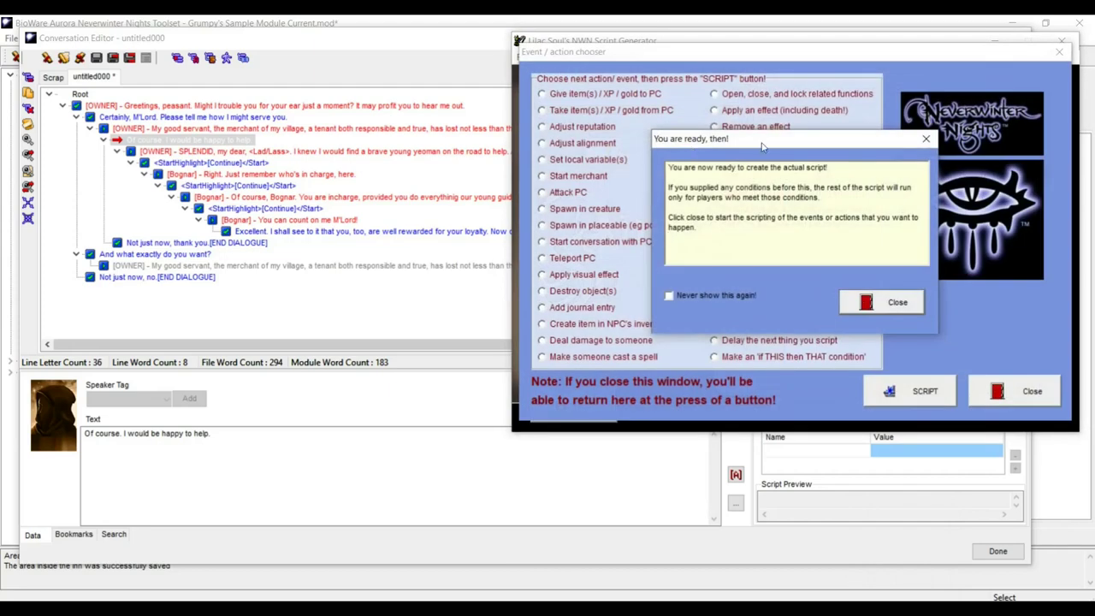
click(926, 138)
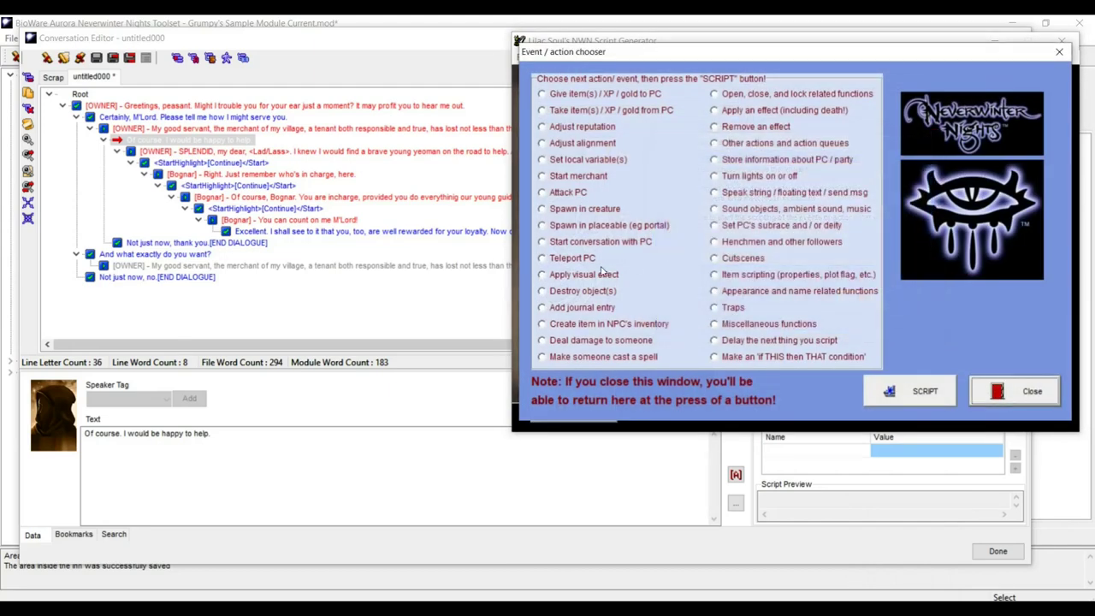
click(544, 161)
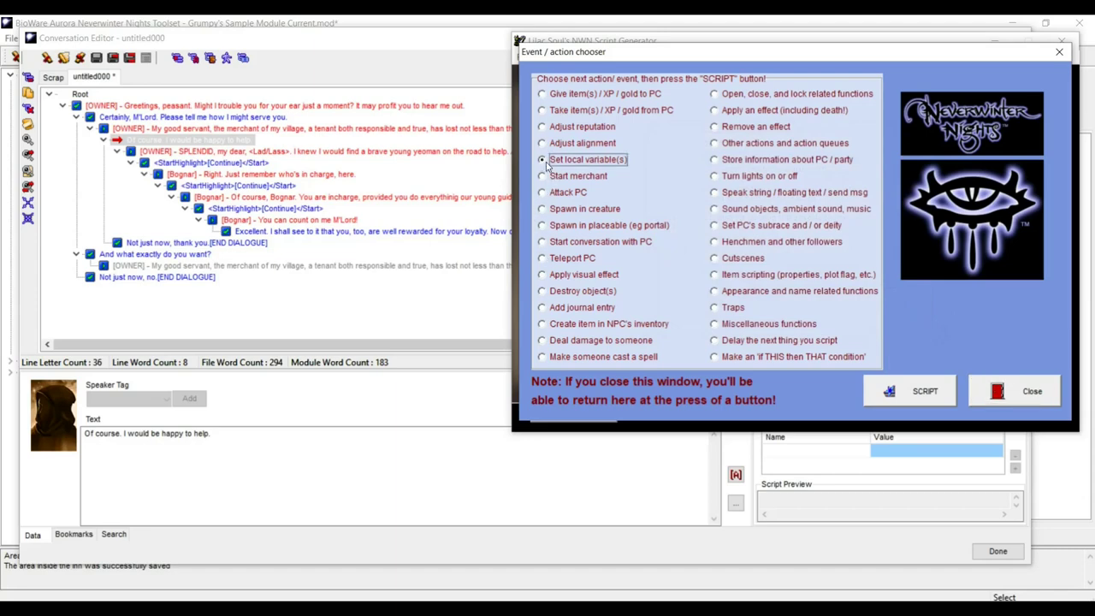
click(921, 394)
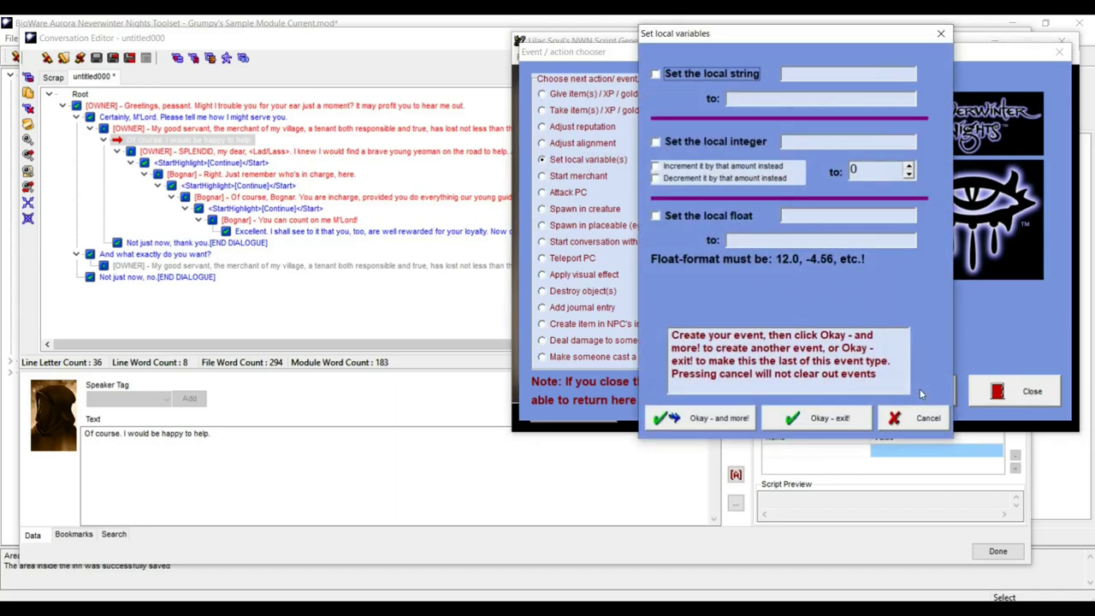
- Set the local string and local integer CarterQuest, with the integer value 1
click(656, 74)
click(786, 73)
text(Carter)
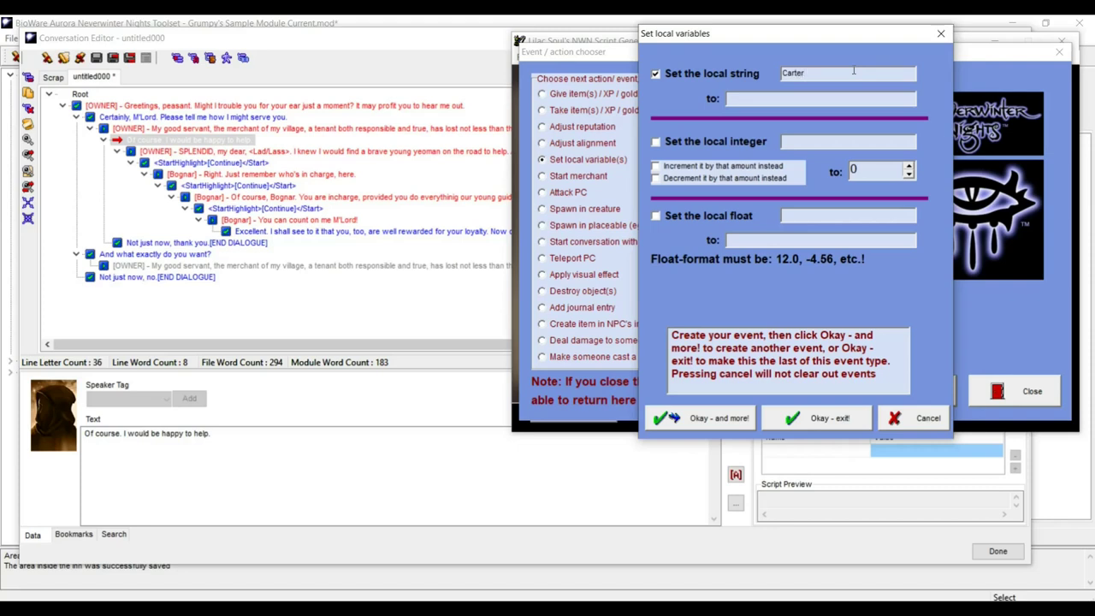
text( O)
text(uest)
drag(826, 75, 770, 75)
key(ctrl+c)
click(658, 142)
click(810, 145)
key(ctrl+v)
click(911, 166)
click(817, 420)
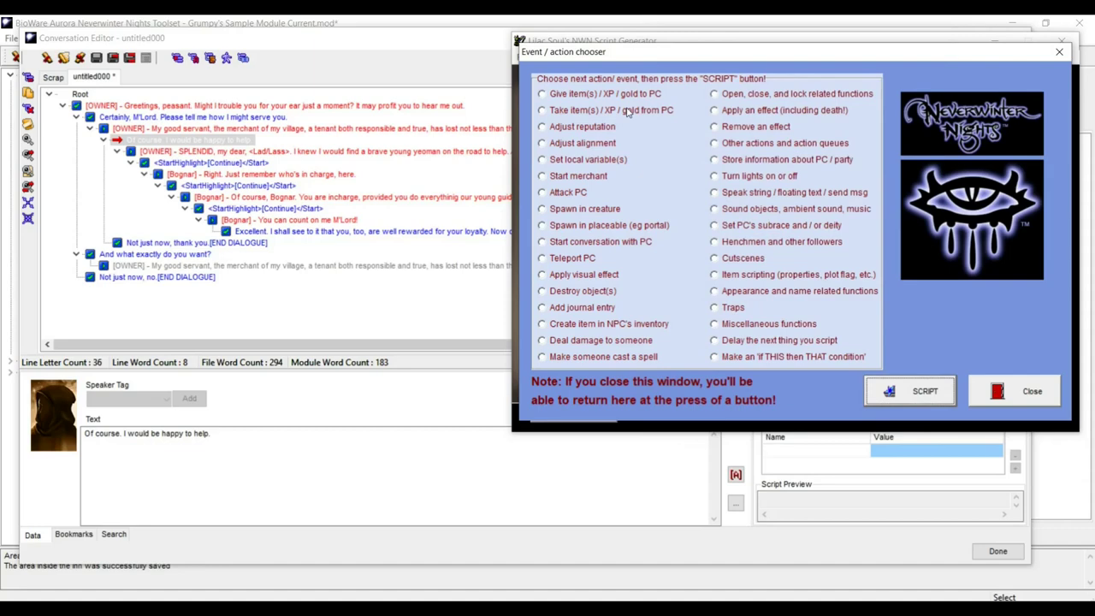
- Add an Add journal entry action with tag 'xxxxxxxxxxxxxxxxxxxxxxxxx' and entry ID 1
drag(696, 56, 757, 193)
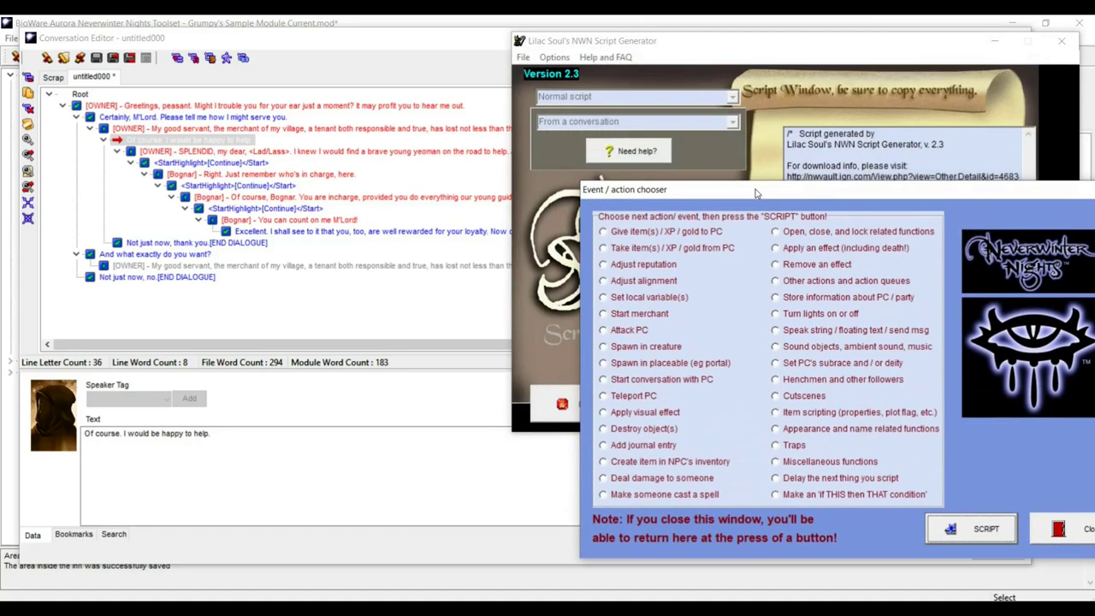
drag(757, 193, 704, 100)
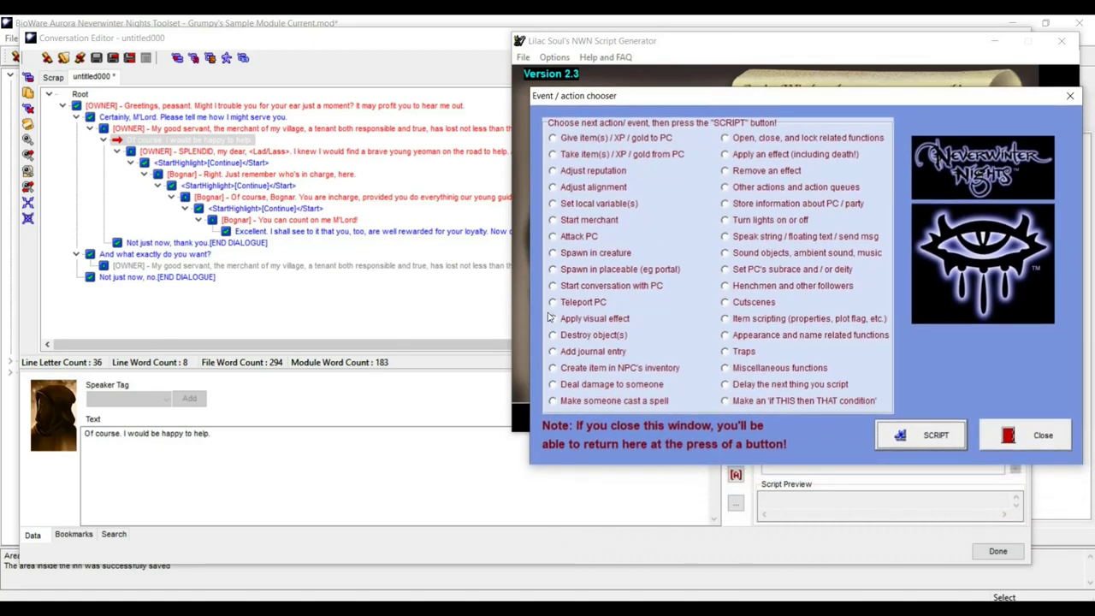
click(554, 352)
click(933, 430)
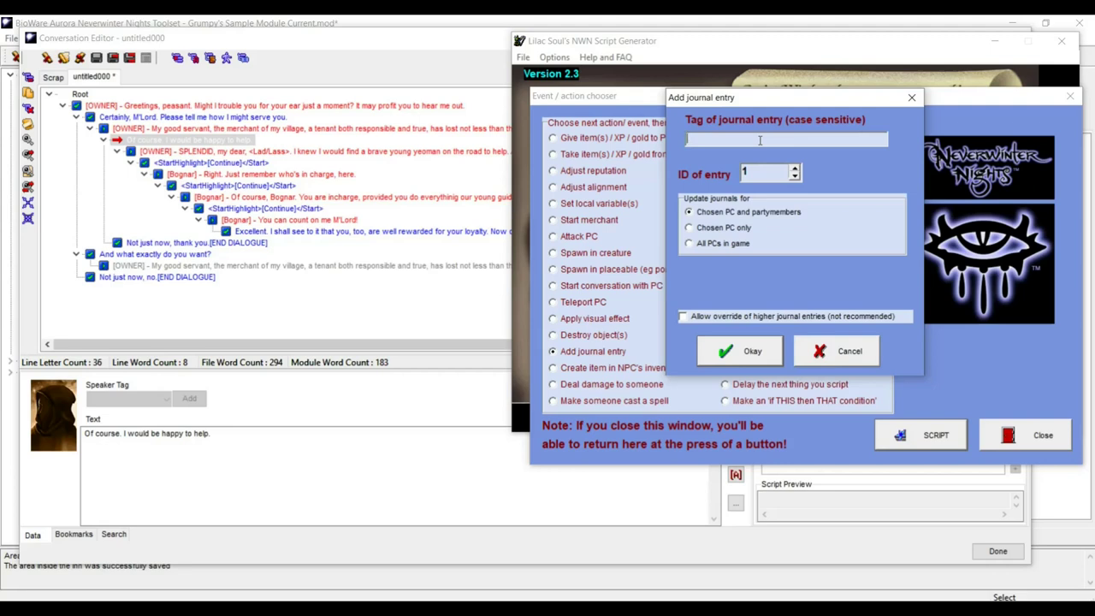
text(c)
text(arter)
key(BackSpace)
key(BackSpace)
key(BackSpace)
key(BackSpace)
key(BackSpace)
key(BackSpace)
text(xxxxxxxxxxxxxxxxxxxxxxxxx)
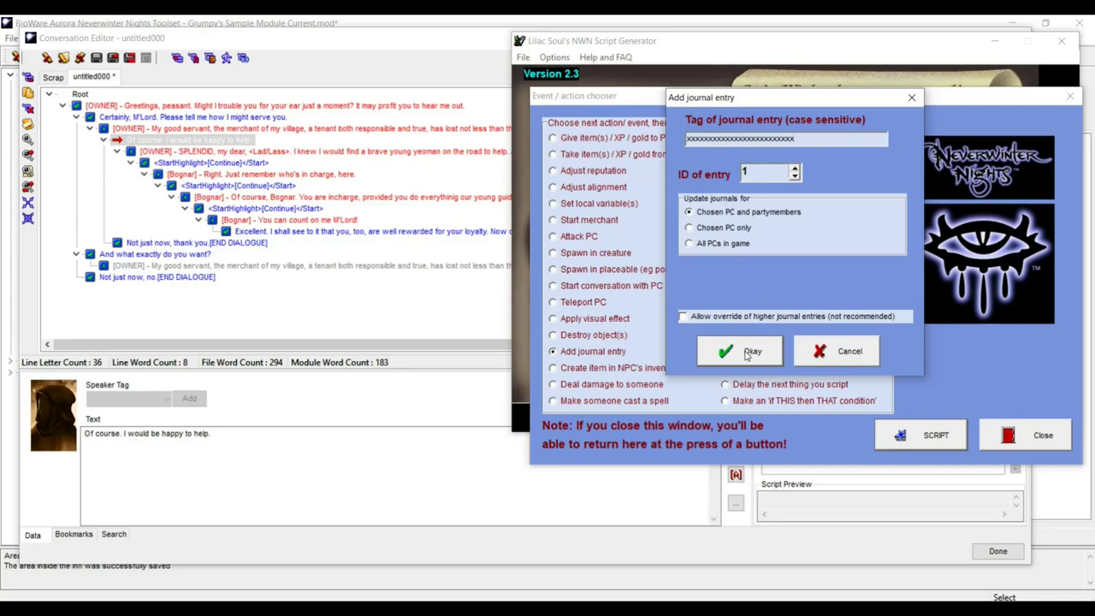
click(747, 350)
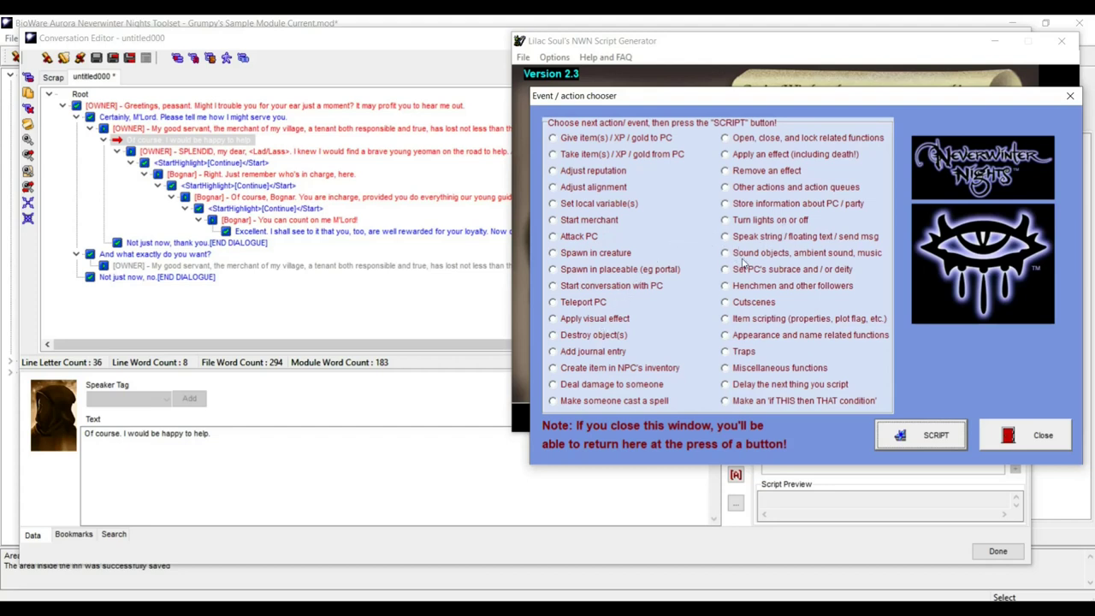
click(727, 288)
- Add the creature tagged Bognar as the PC's henchman
click(910, 435)
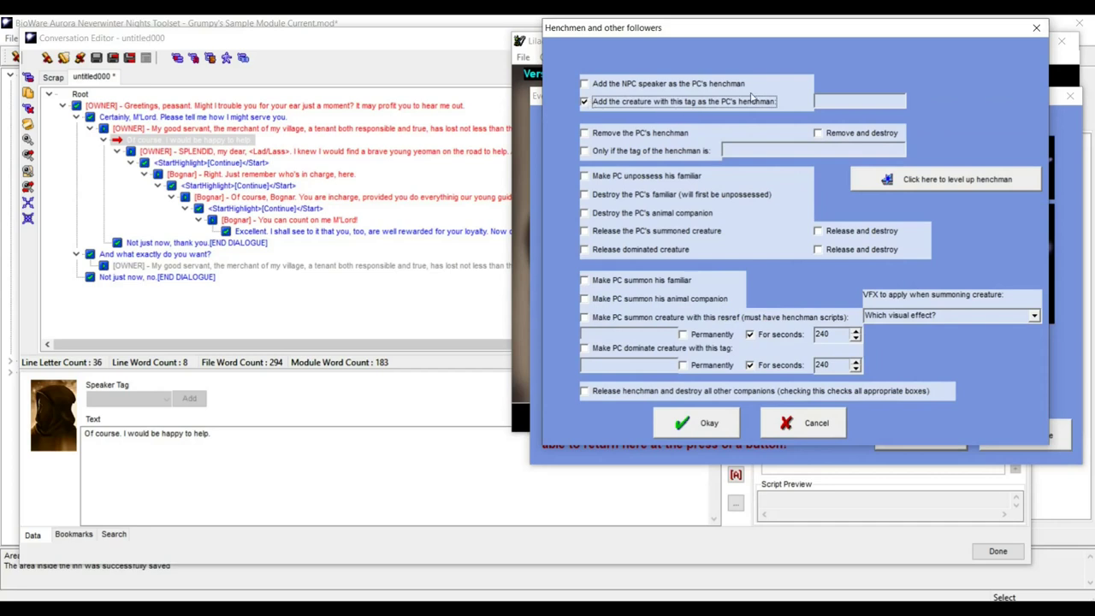
click(826, 101)
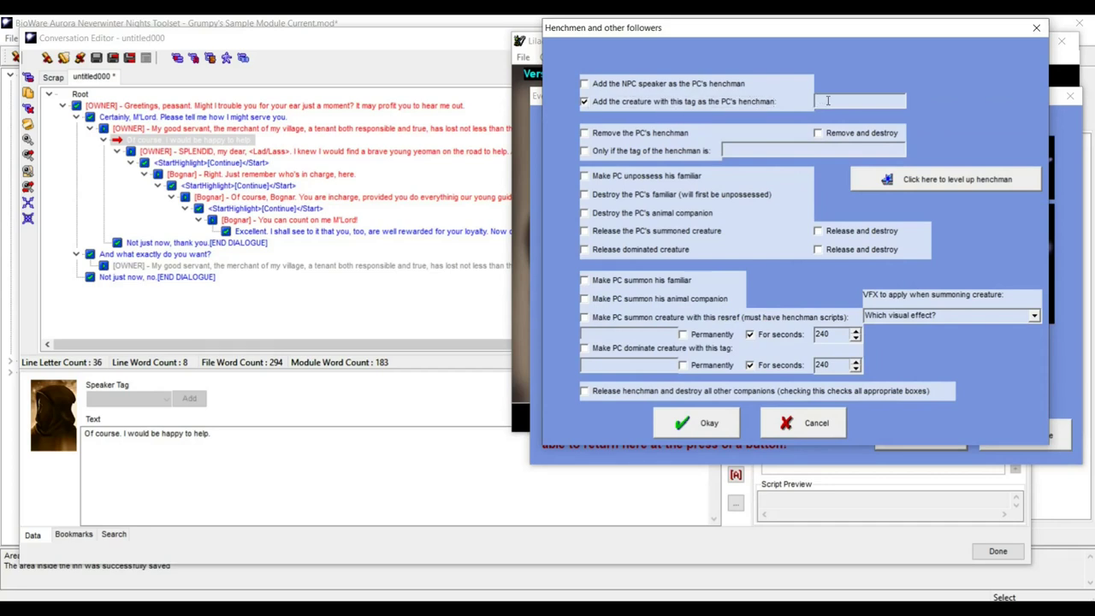
text(Bognar)
click(697, 423)
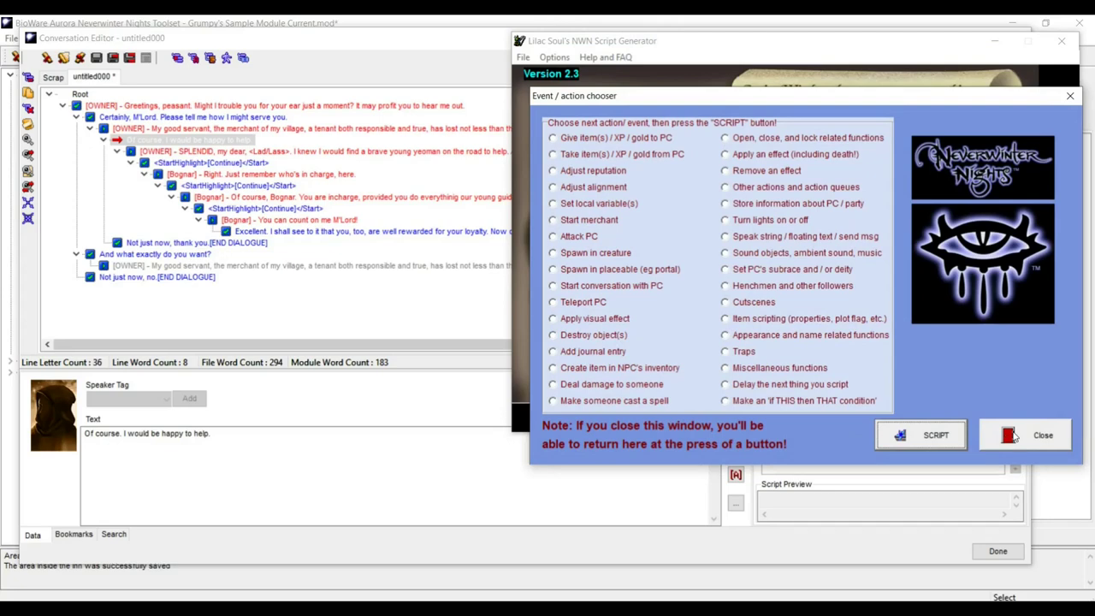
- Close the action chooser, copy the entire generated script, and start a new action script
click(1012, 436)
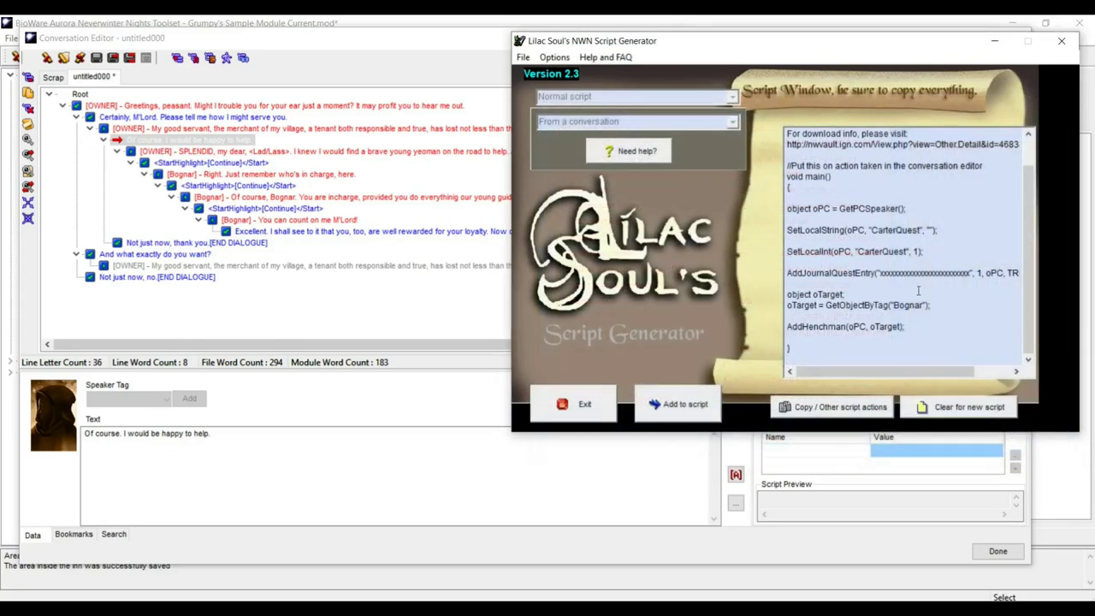
key(ctrl+a)
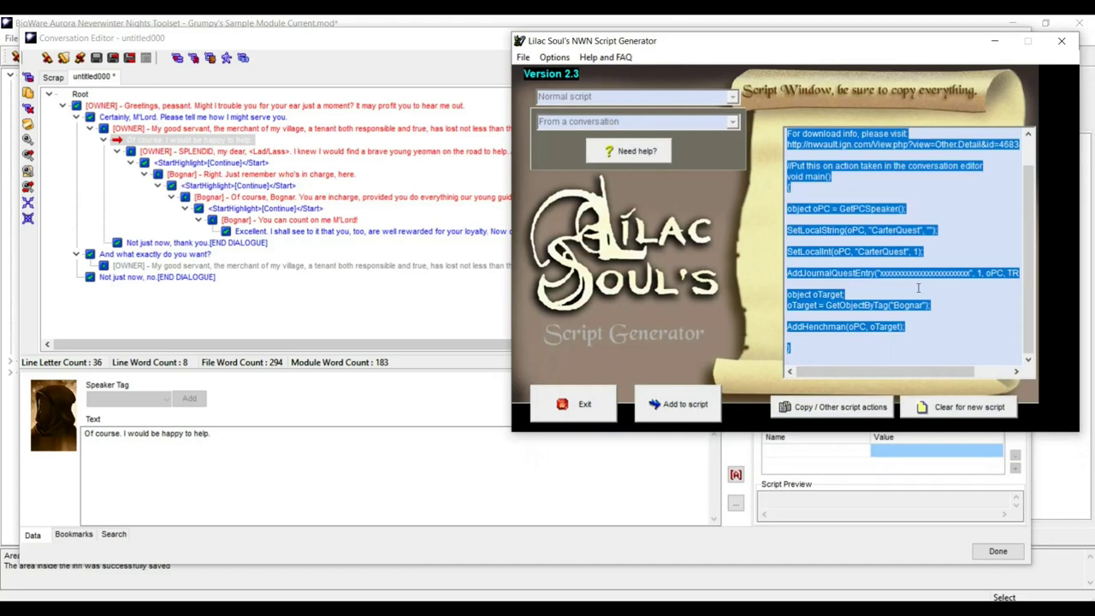
click(402, 47)
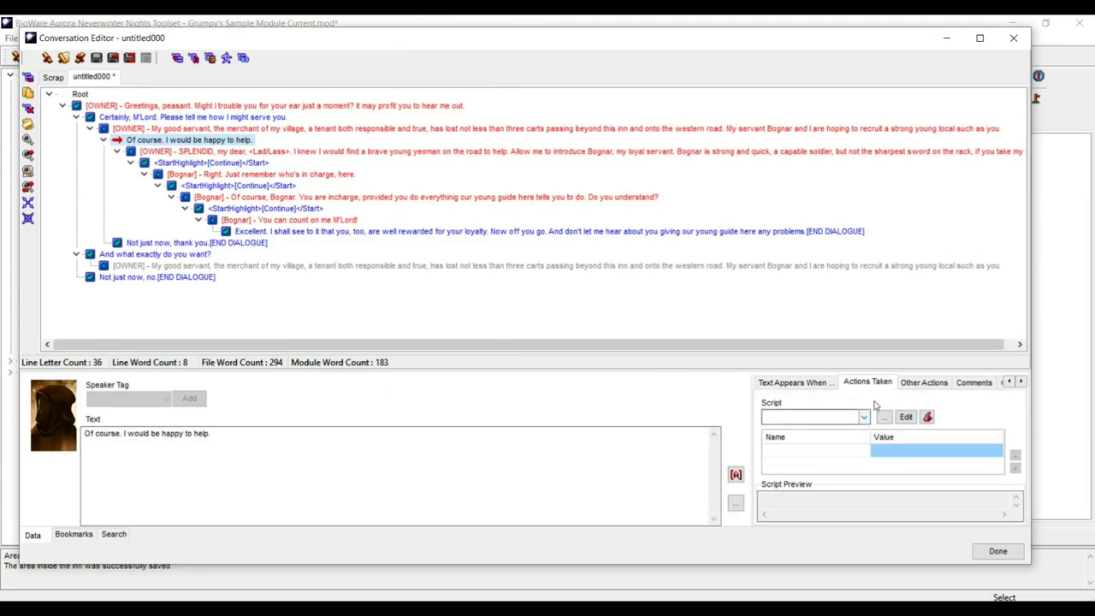
click(906, 419)
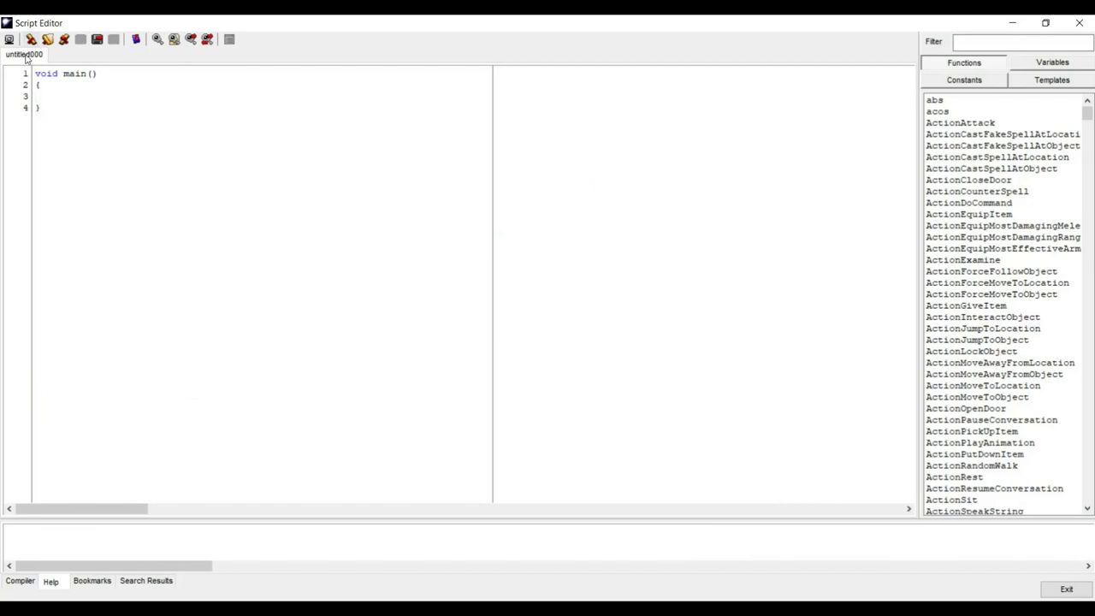
- Paste the generated script over the template, replace oPC with GetModule() in SetLocalInt, and save
key(ctrl+a)
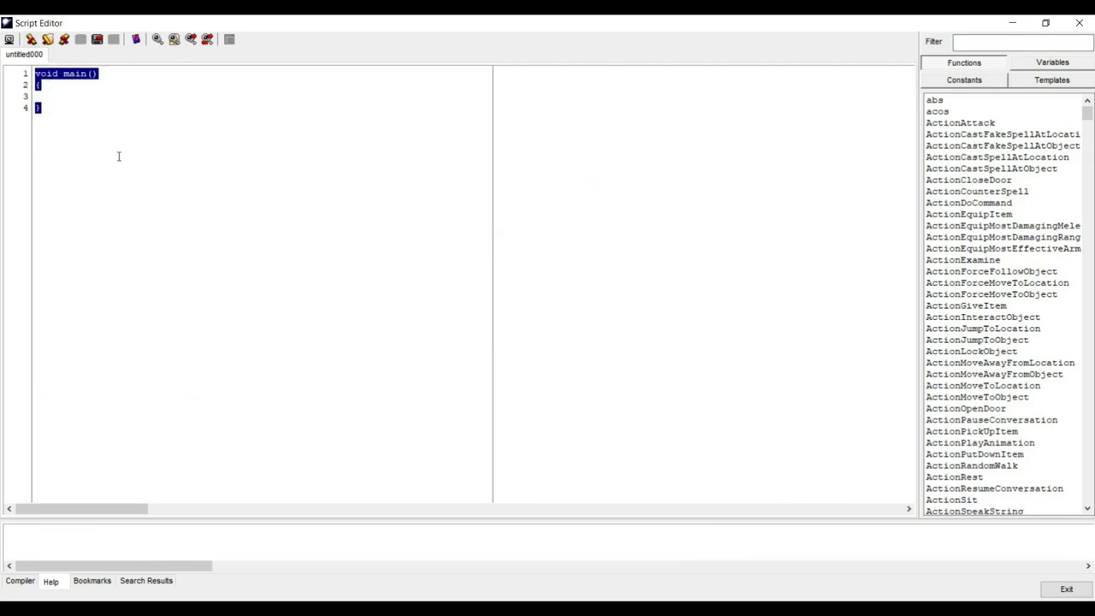
key(ctrl+v)
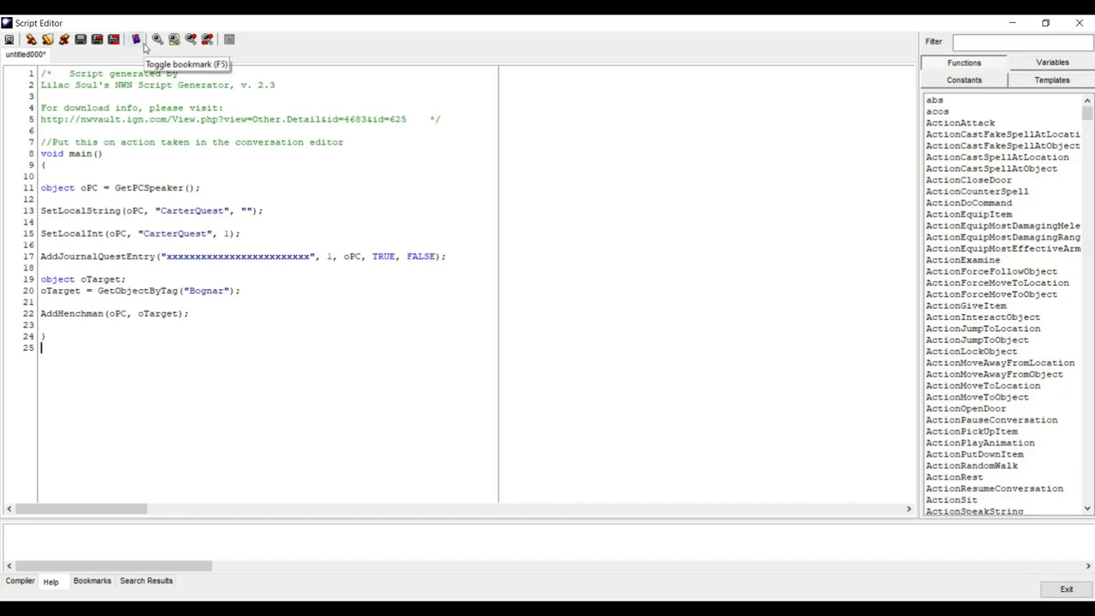
drag(201, 187, 143, 188)
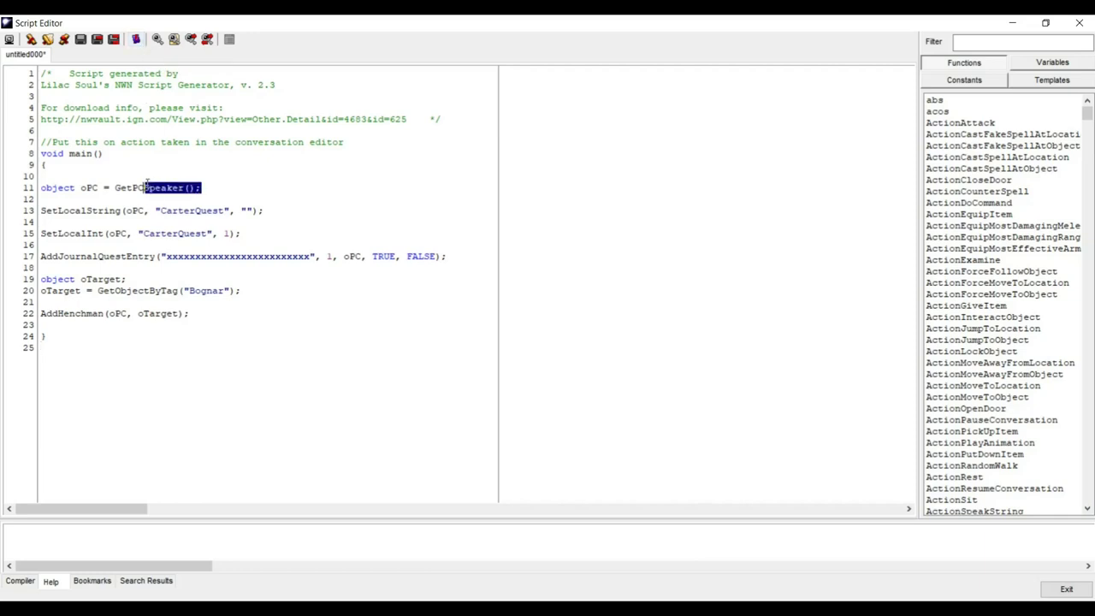
click(115, 175)
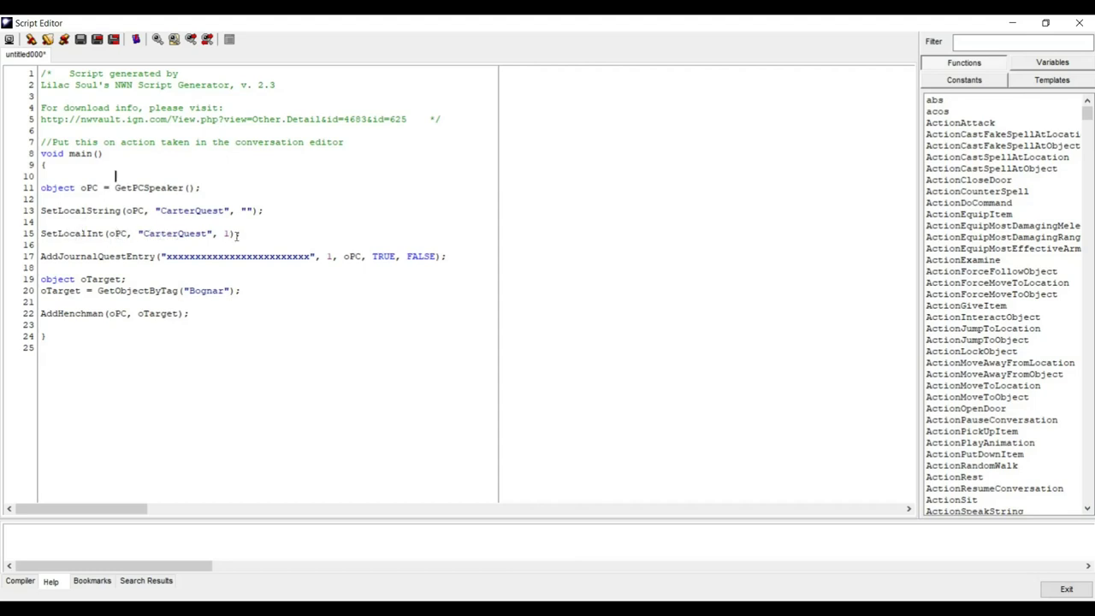
drag(129, 233, 108, 233)
text(GetM)
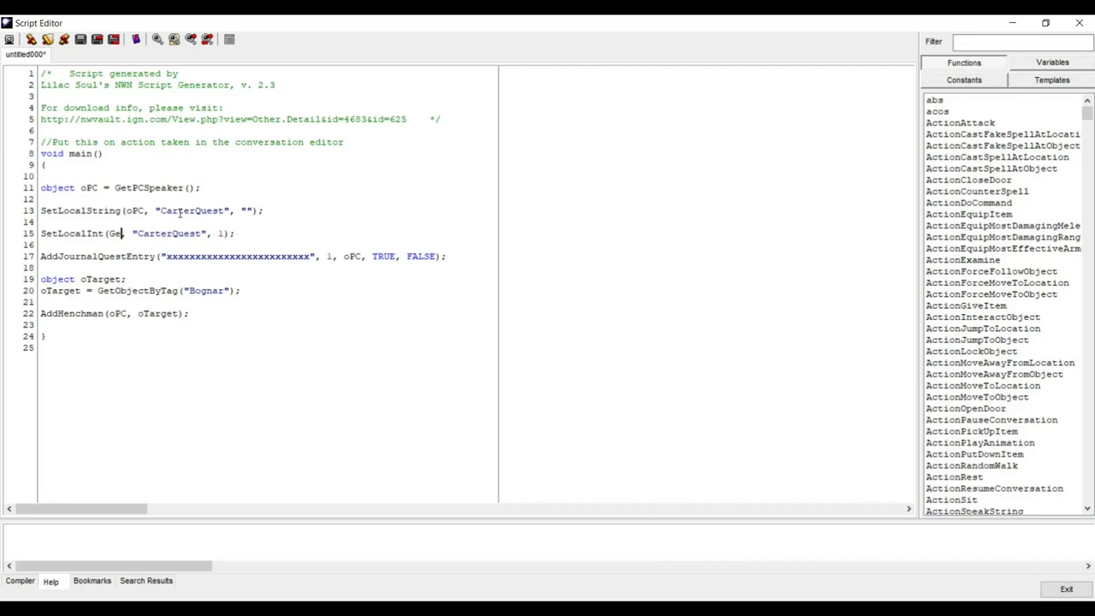
text(odule)
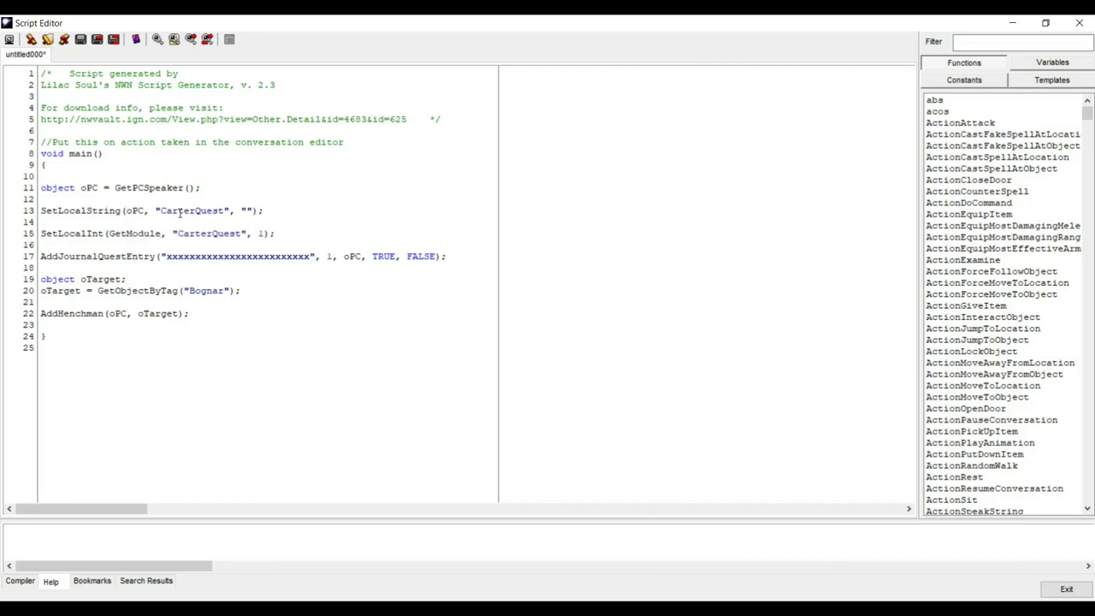
text(())
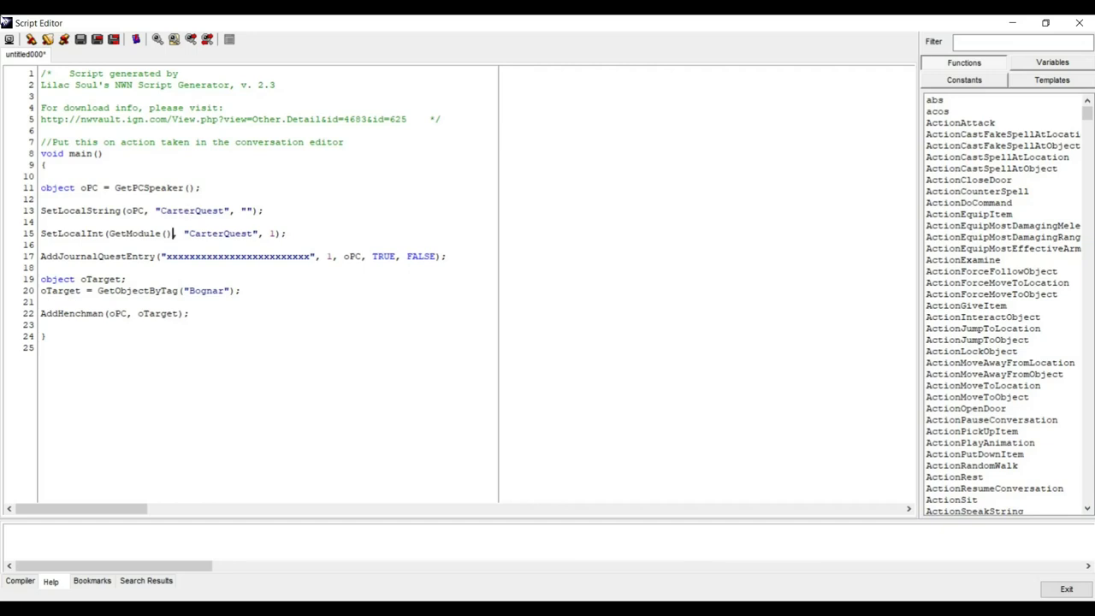
click(81, 40)
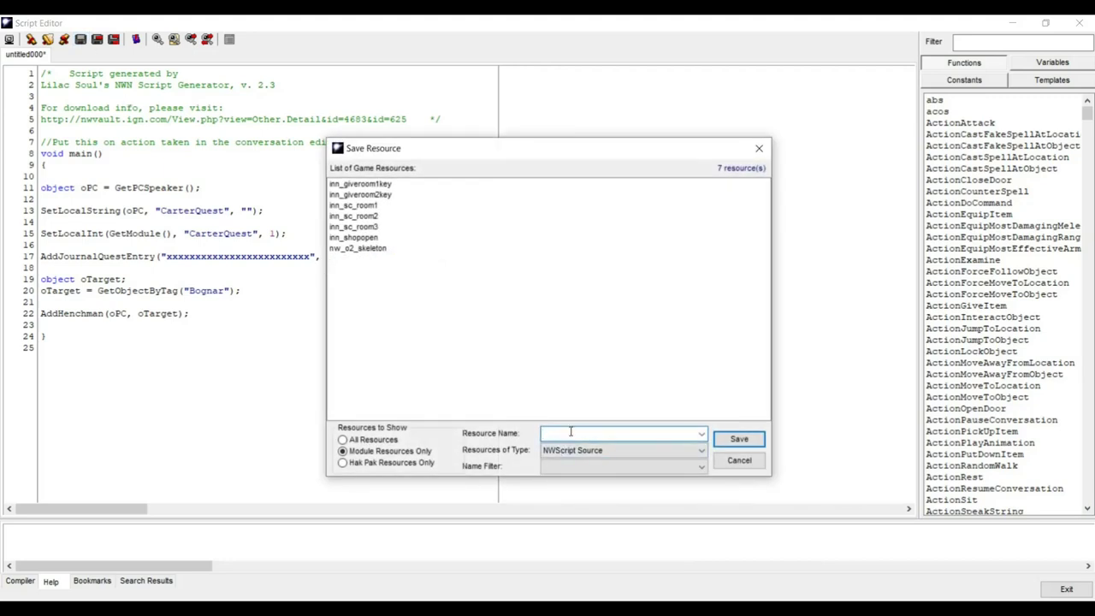
- Save the script as 'queststarted' and compile it with 0 errors
text(quest)
text(started)
click(739, 439)
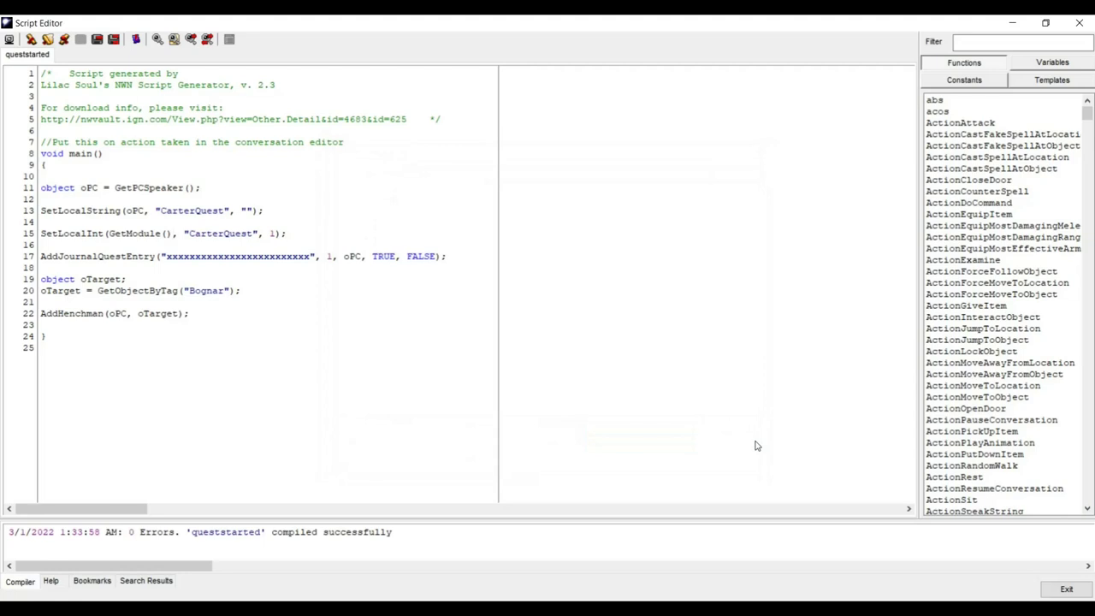
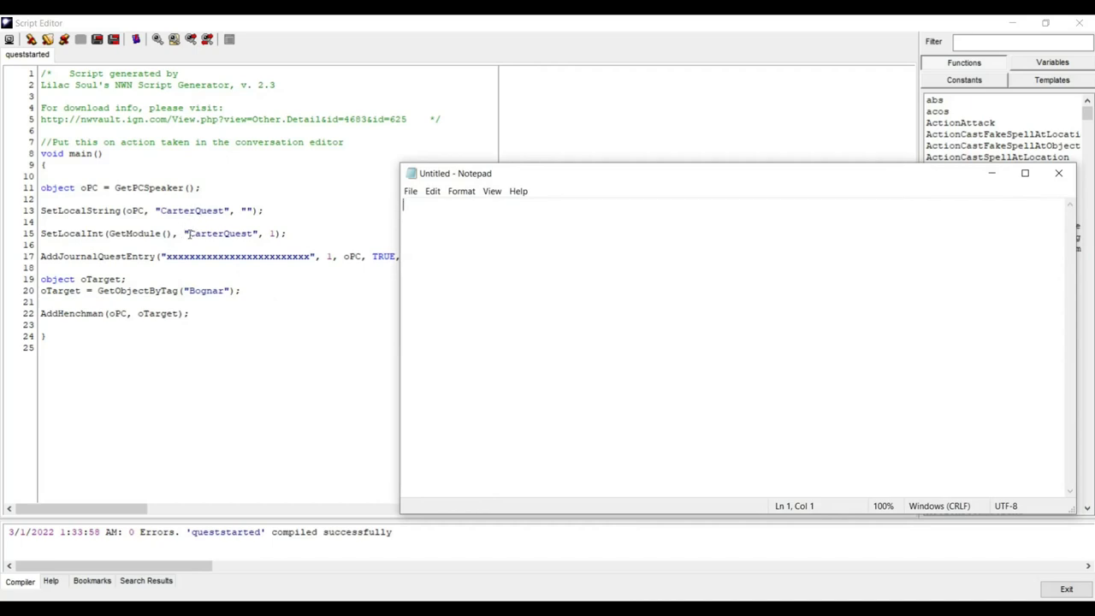
- Copy the SetLocalInt(GetModule(), "CarterQuest", 1); line from queststarted into Notepad for later reuse
click(43, 233)
drag(264, 210, 174, 210)
drag(40, 233, 246, 240)
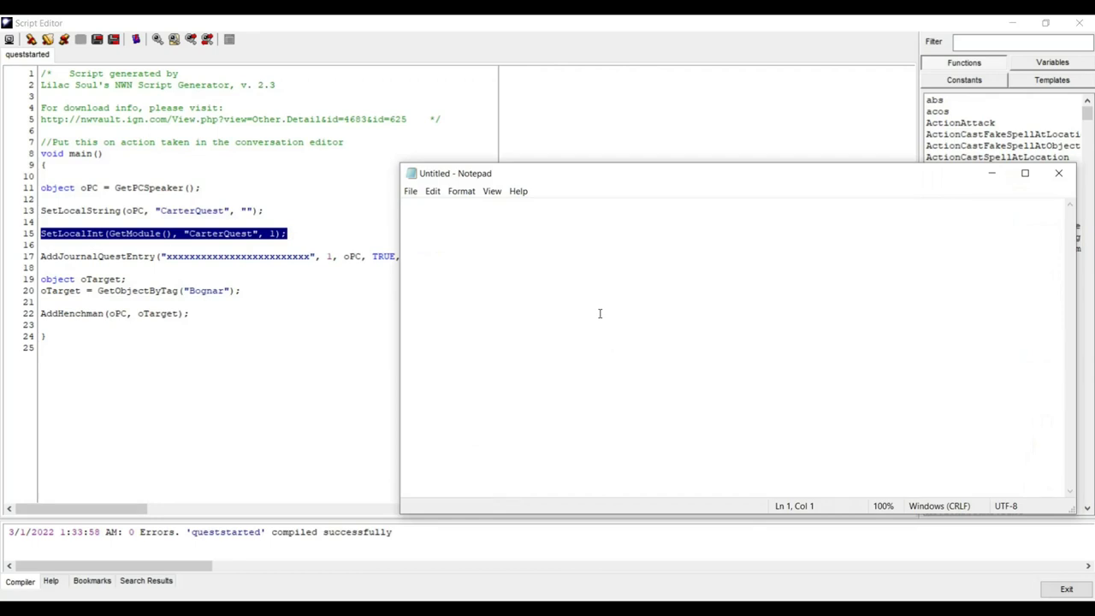
text(SetLocalInt(GetModule(), "CarterQuest", 1);)
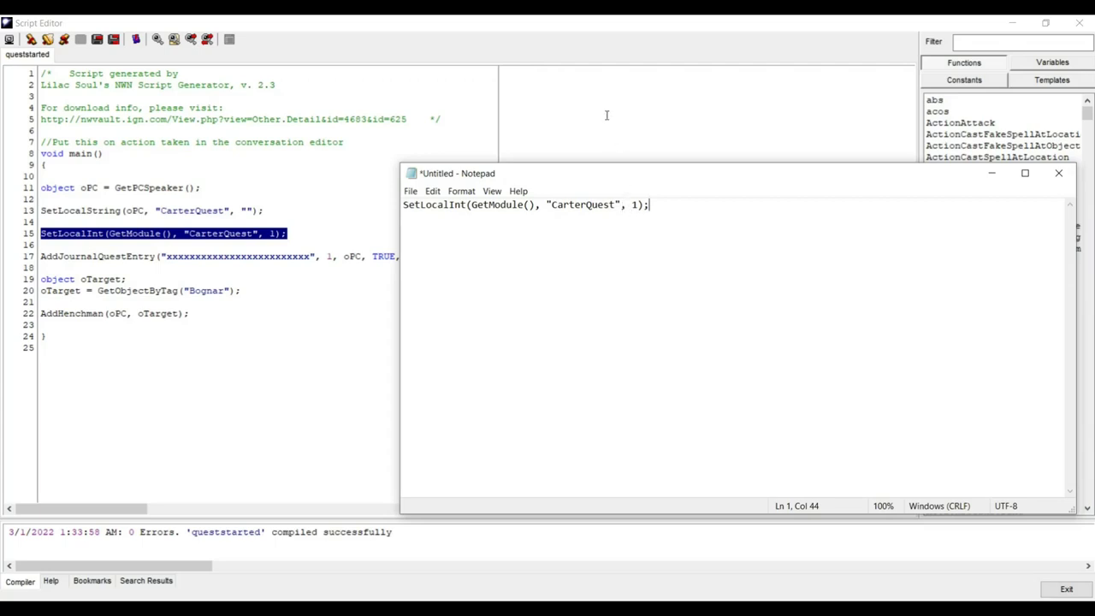
click(657, 21)
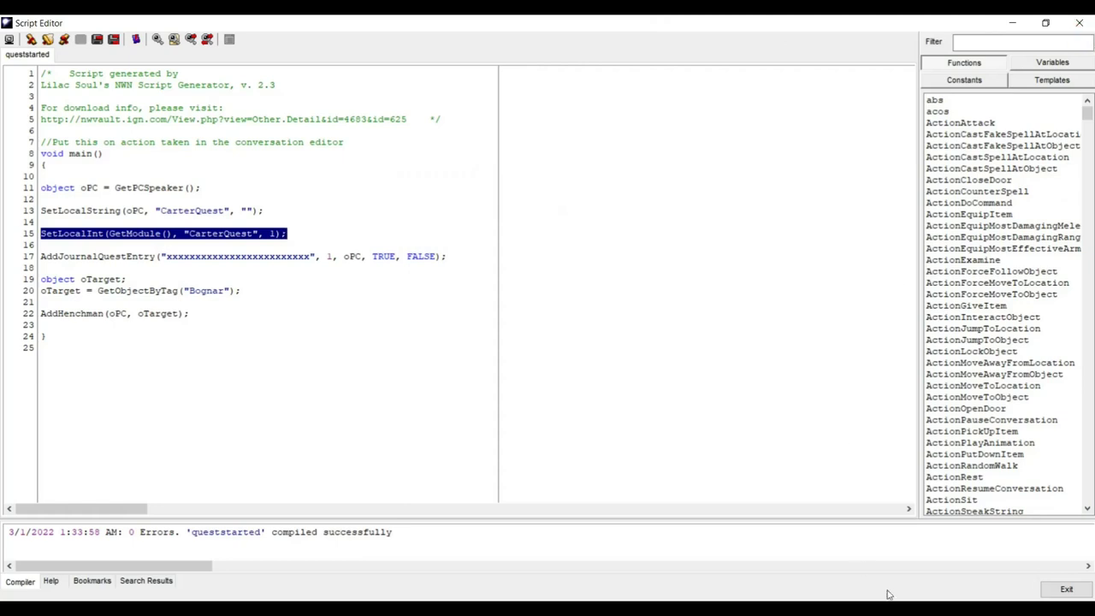
- Close the queststarted script, save the conversation as lordgarrick, and close the Conversation Editor
click(1061, 589)
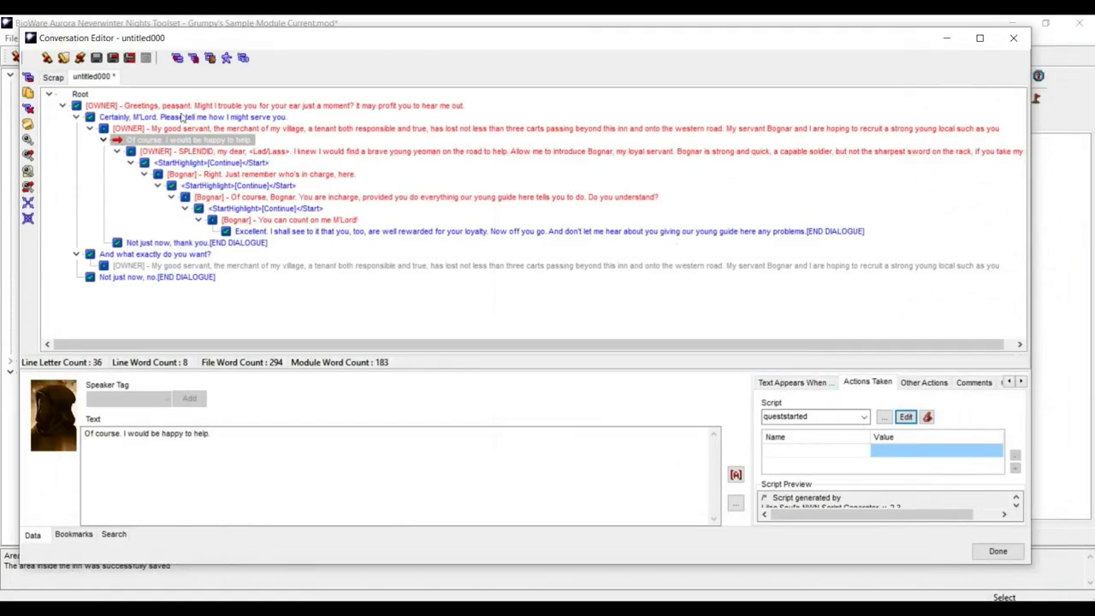
click(96, 58)
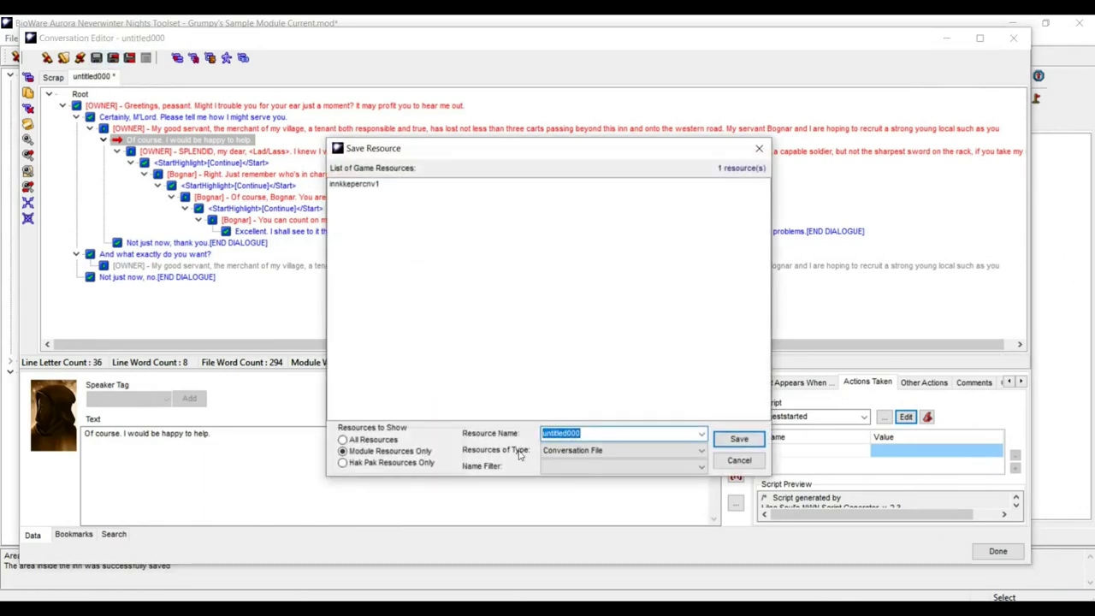
text(lordgarrick)
click(740, 440)
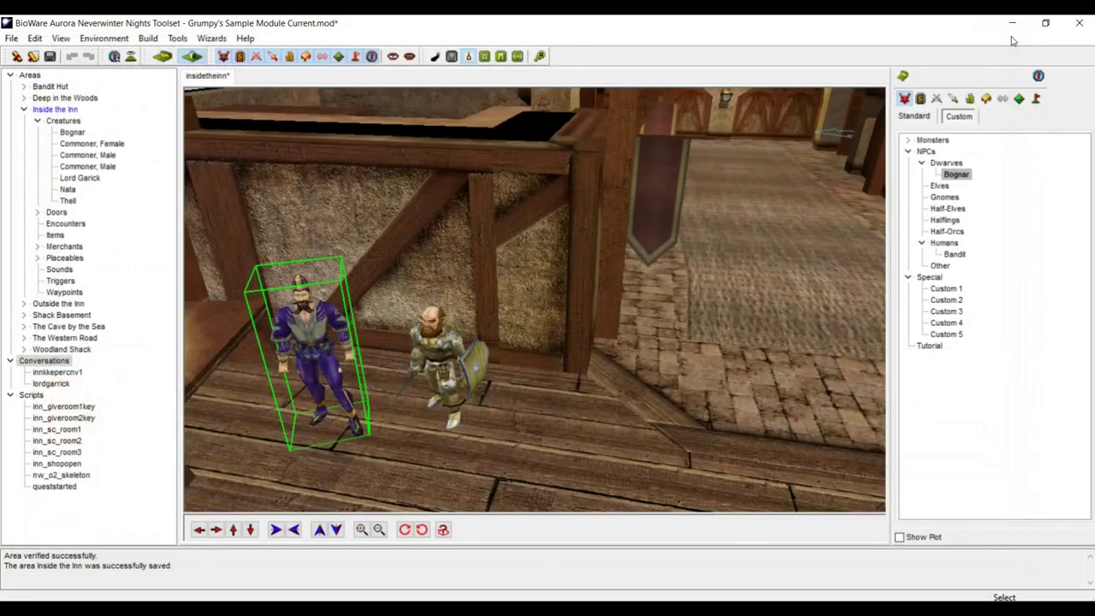
click(1011, 38)
- Change The Missing Carters journal tag to TheMissingCarters, copy it, and save the journal
click(177, 38)
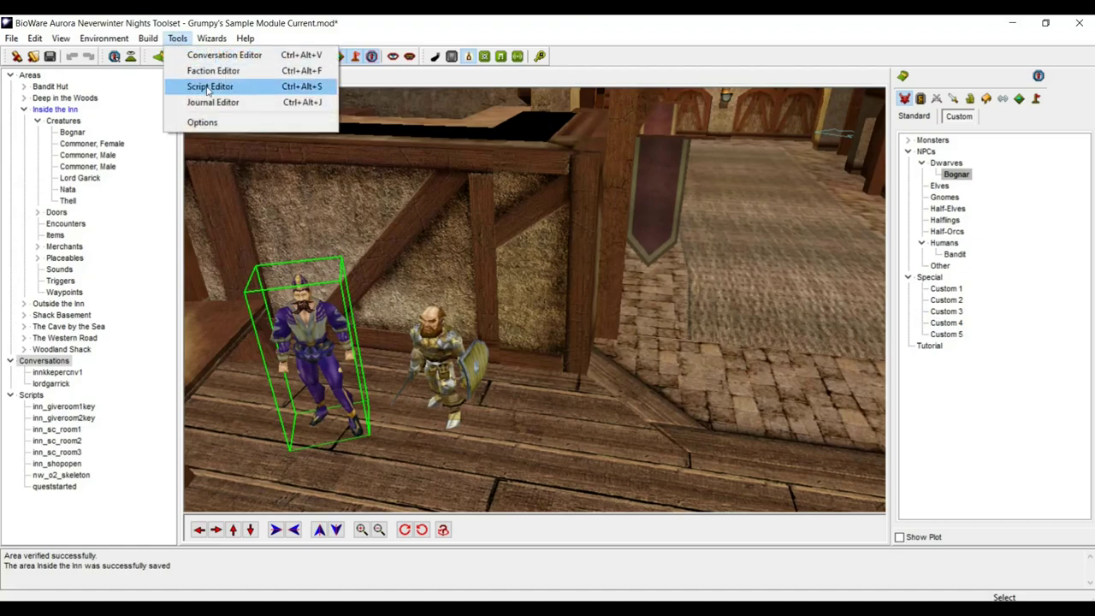
click(256, 101)
click(184, 139)
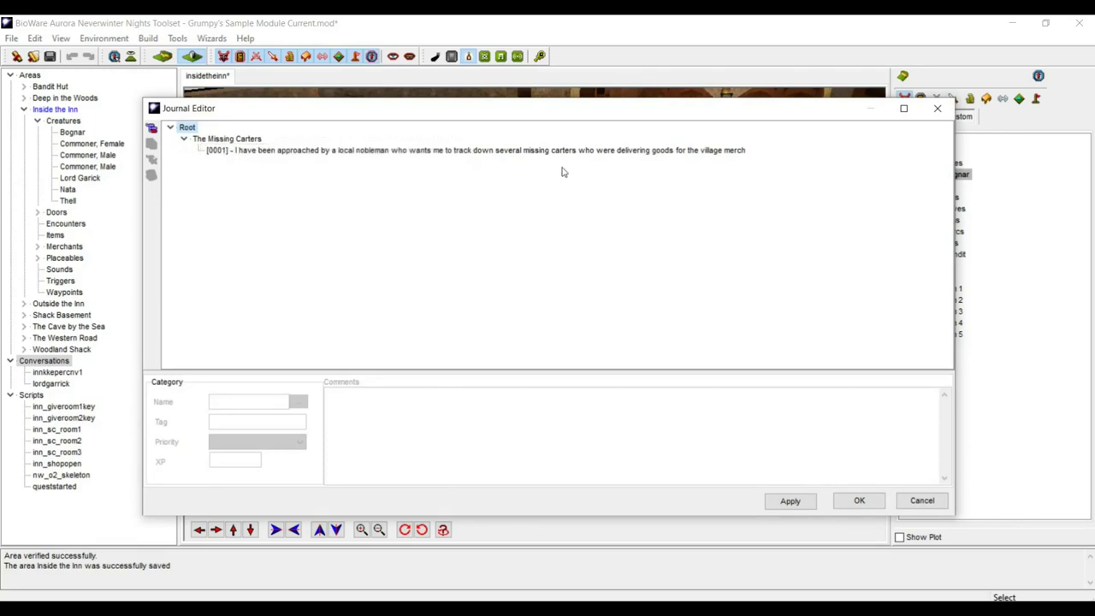
click(226, 139)
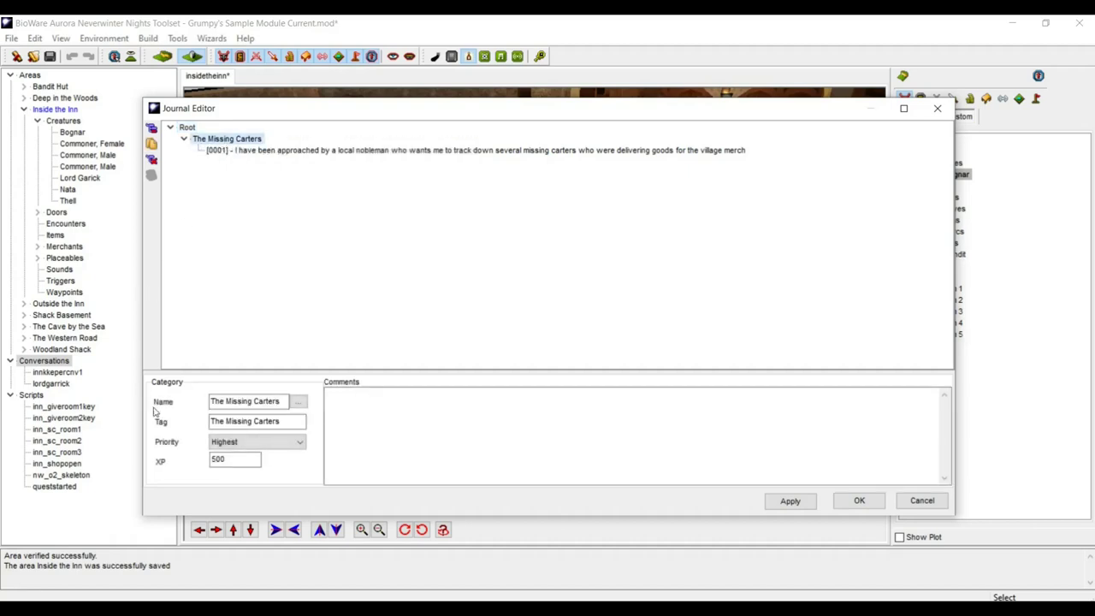
click(223, 419)
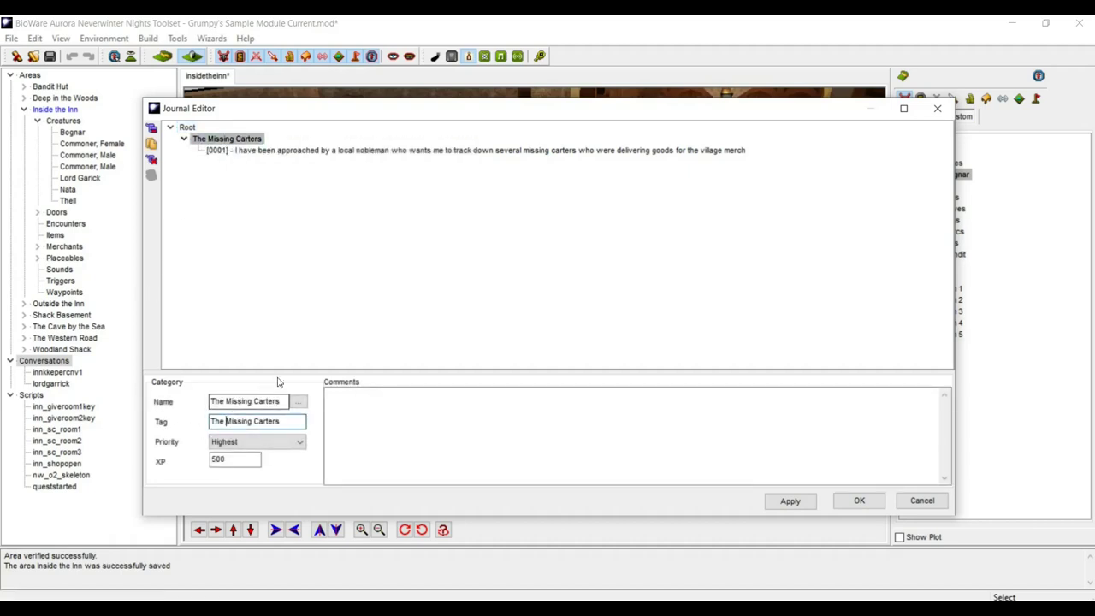
key(BackSpace)
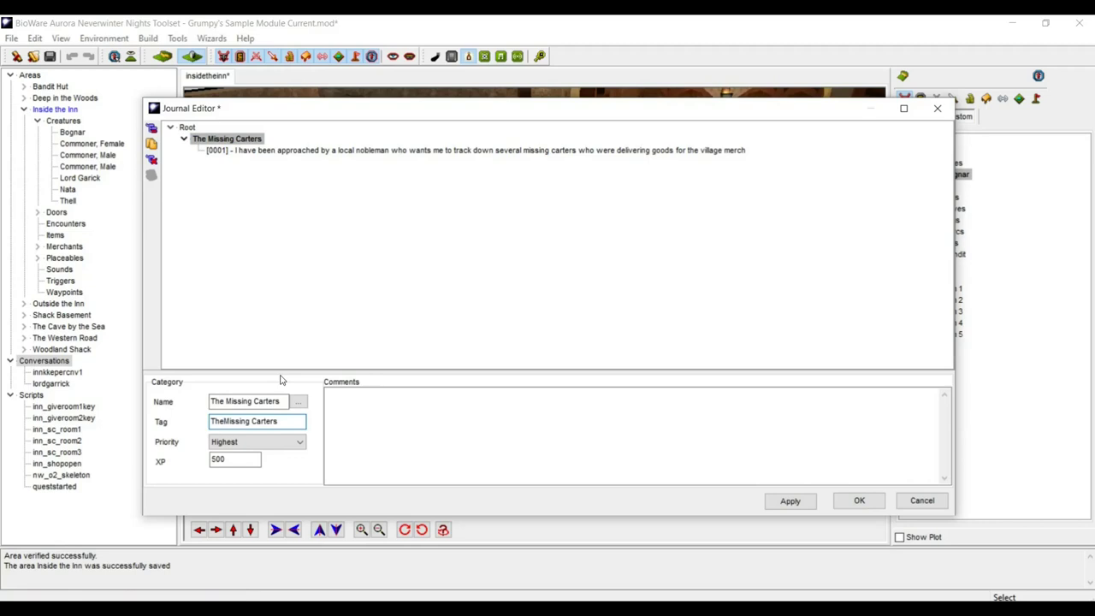
key(Right)
key(Right)
key(Right)
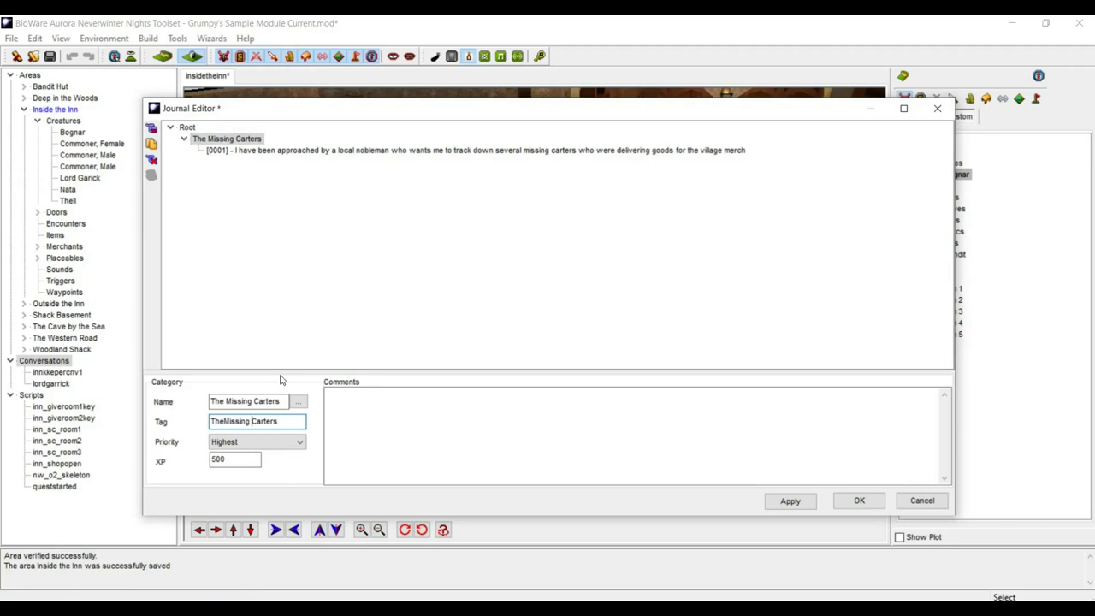
key(BackSpace)
double_click(295, 421)
key(ctrl+c)
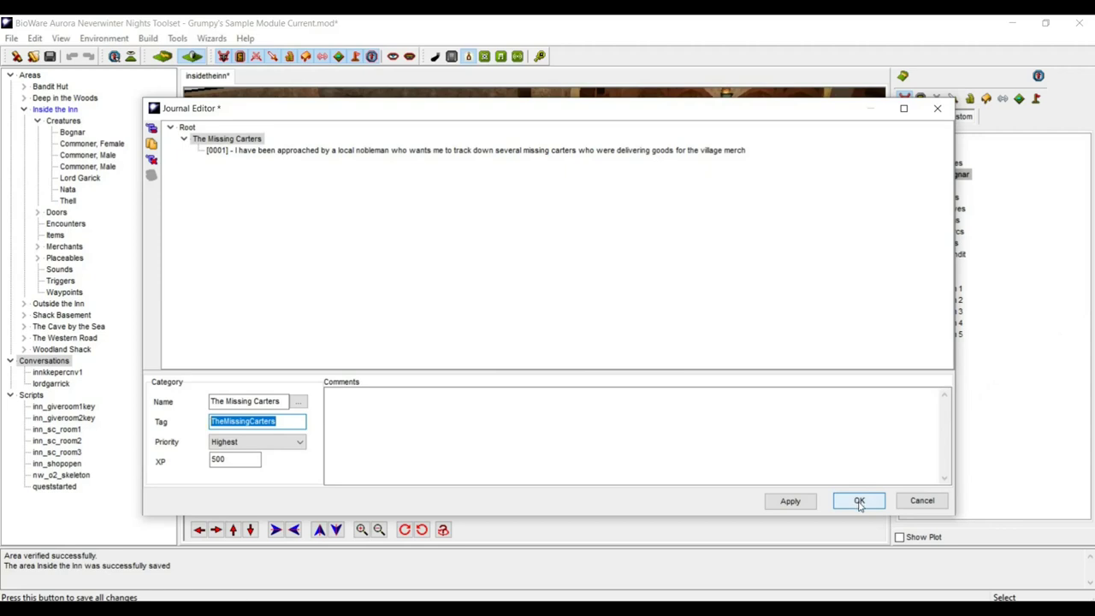
click(859, 502)
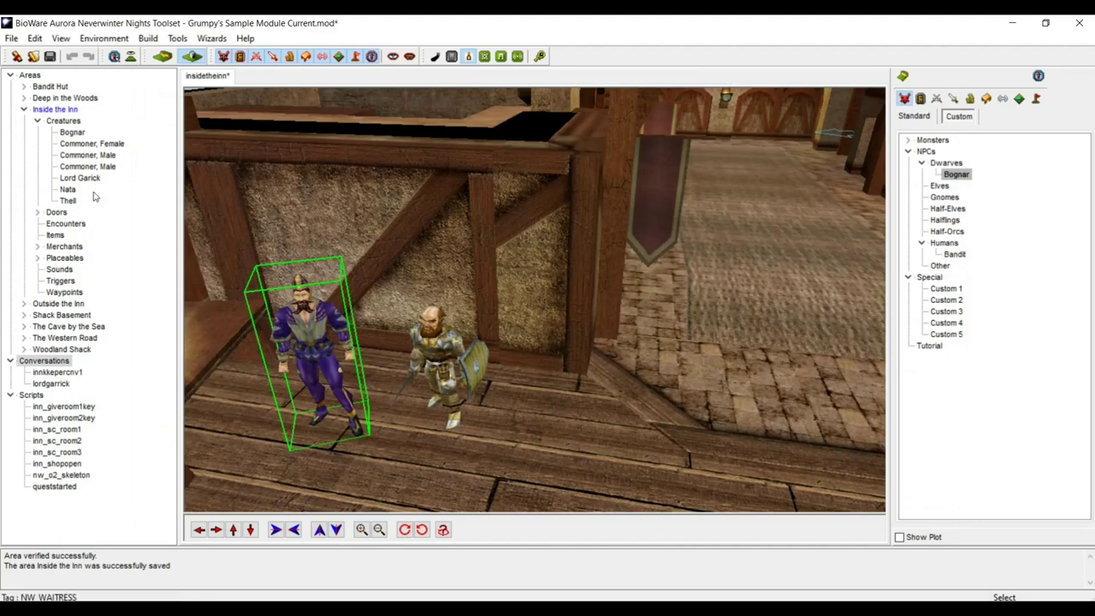
- Check The Missing Carters entry number in the Journal Editor, then close it
right_click(292, 325)
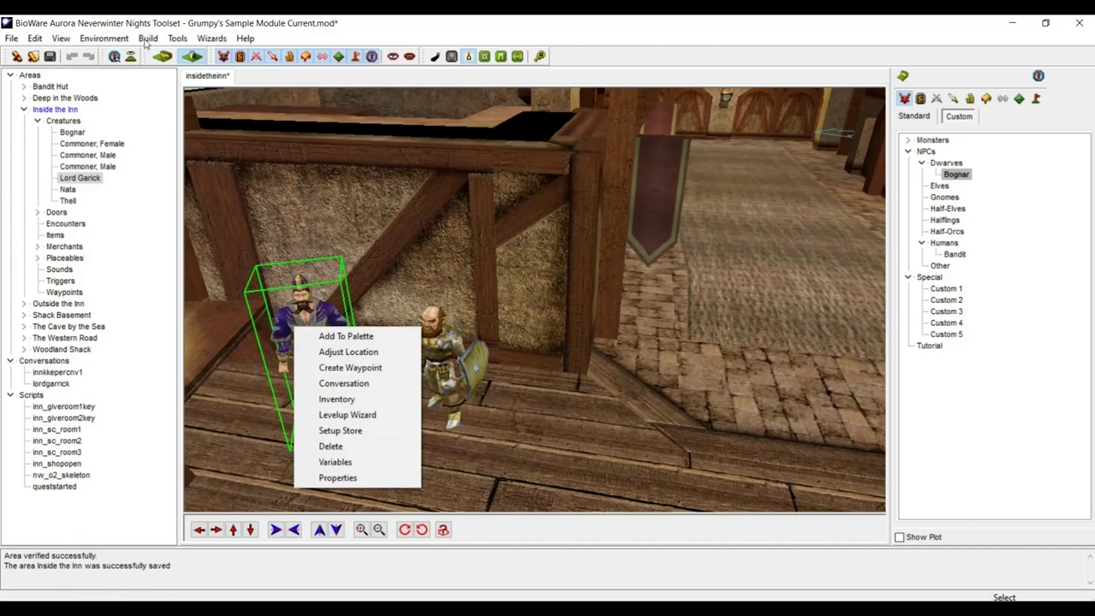
click(201, 38)
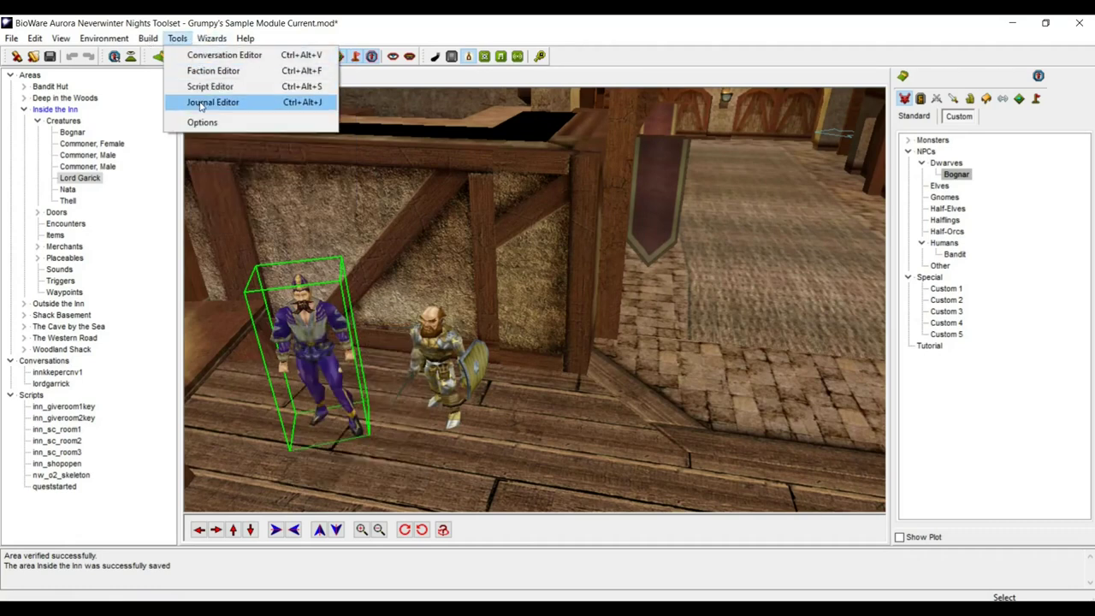
click(213, 102)
click(183, 139)
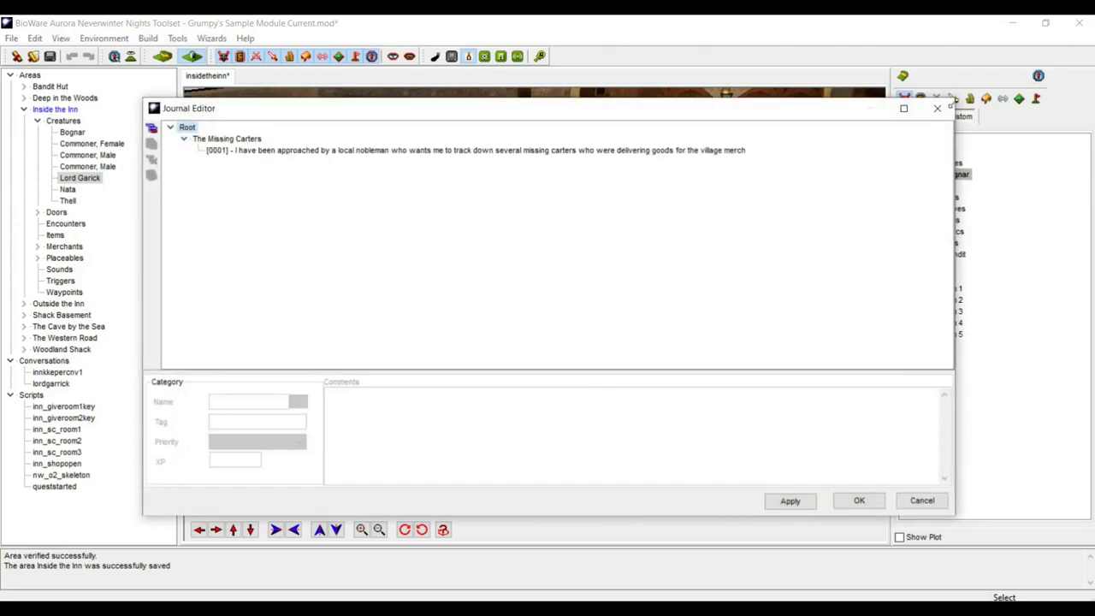
click(938, 109)
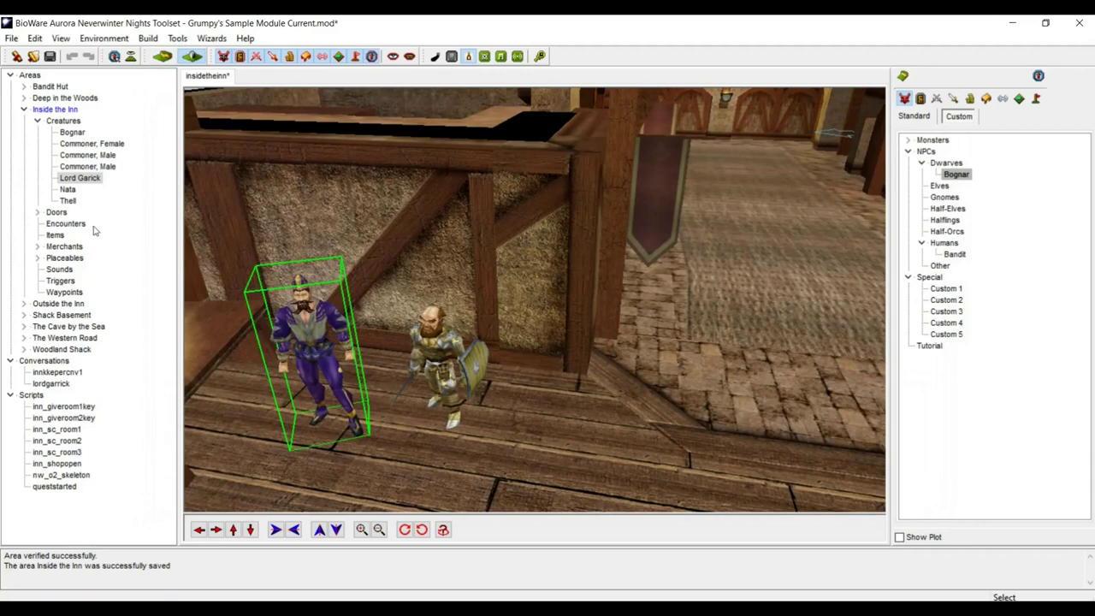
- Set queststarted's journal entry to TheMissingCarters entry 0001, then compile and close the script
right_click(55, 489)
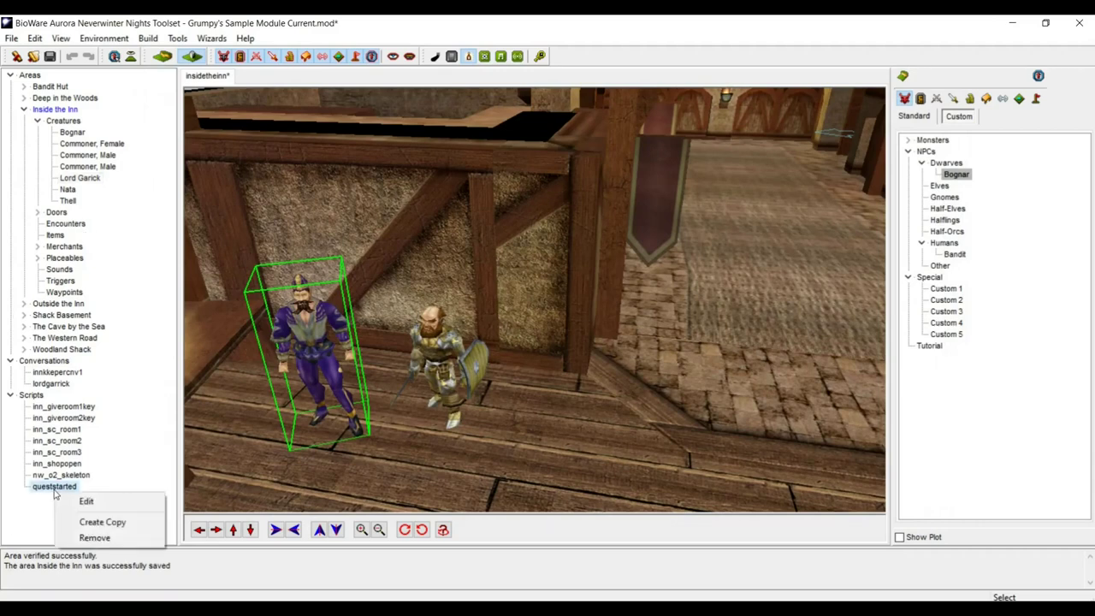
click(75, 502)
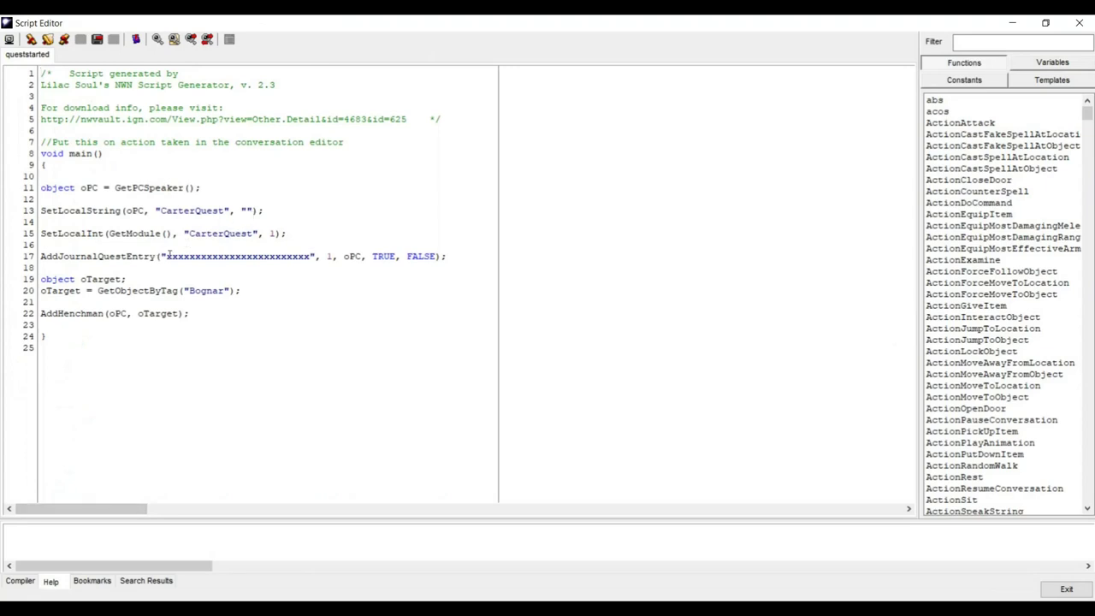
drag(168, 256, 312, 255)
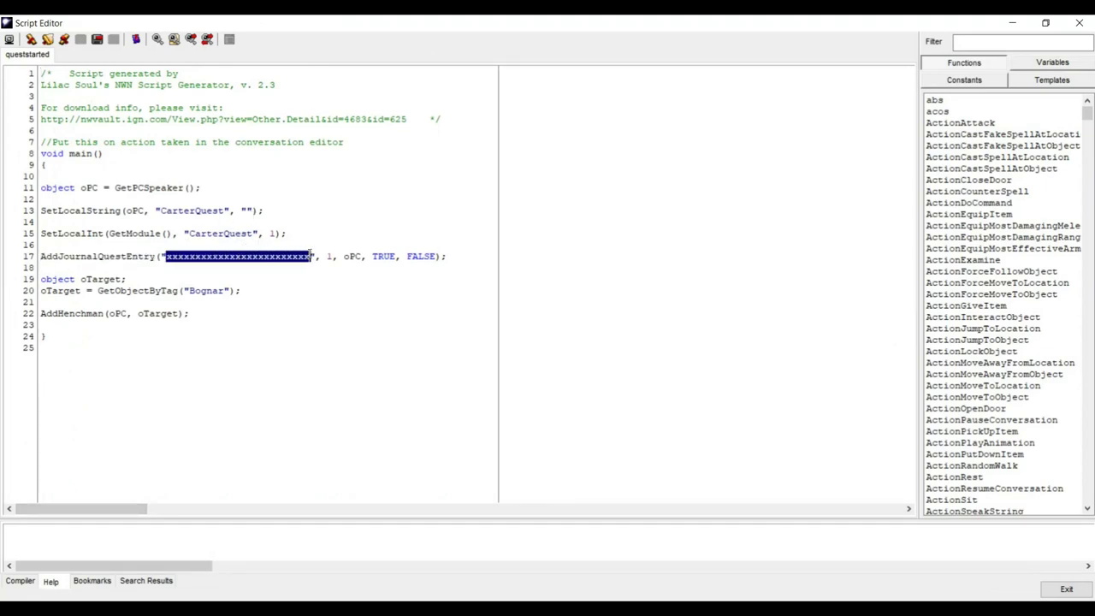
key(ctrl+v)
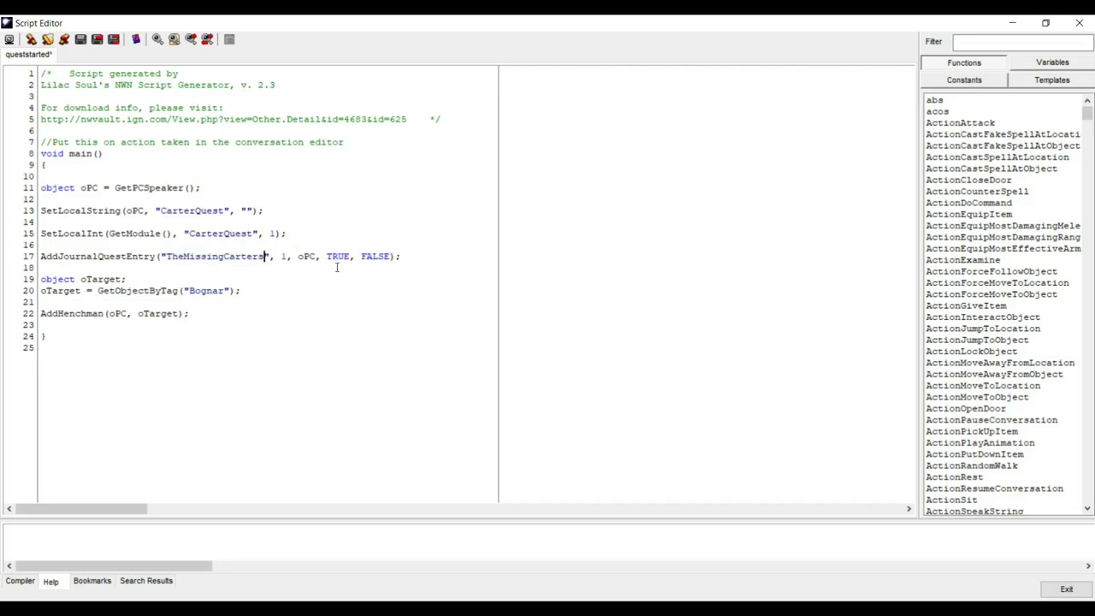
double_click(283, 257)
text(600)
text(1)
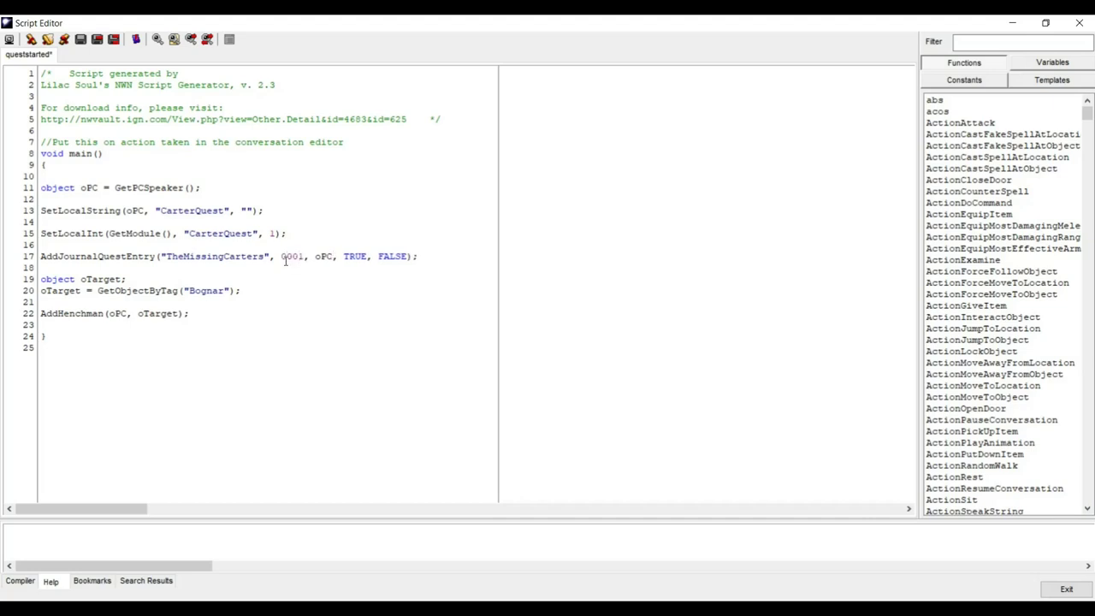
click(267, 438)
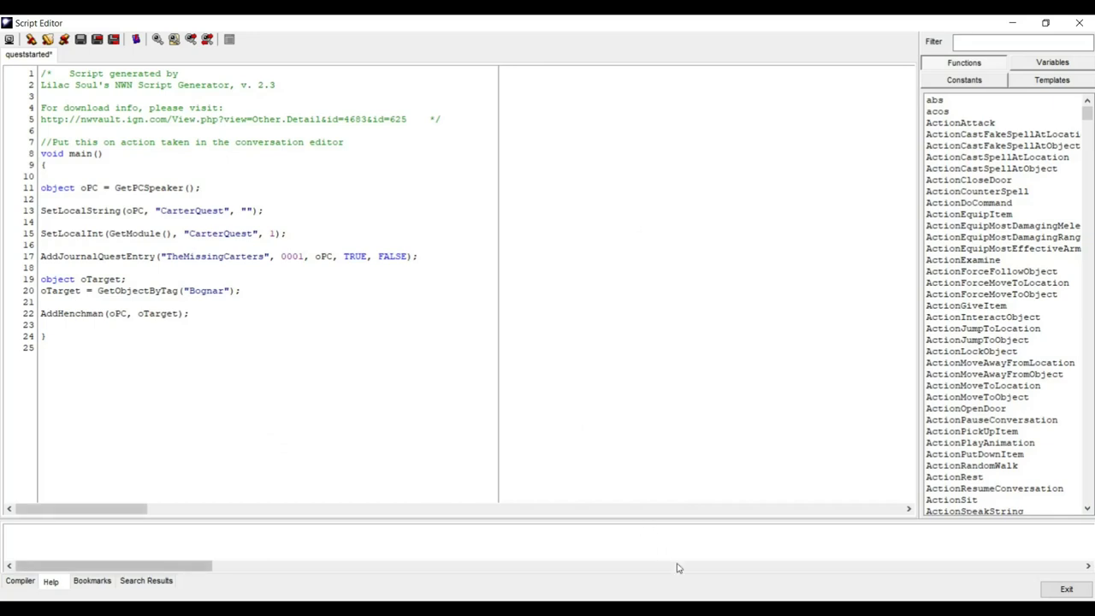
click(413, 455)
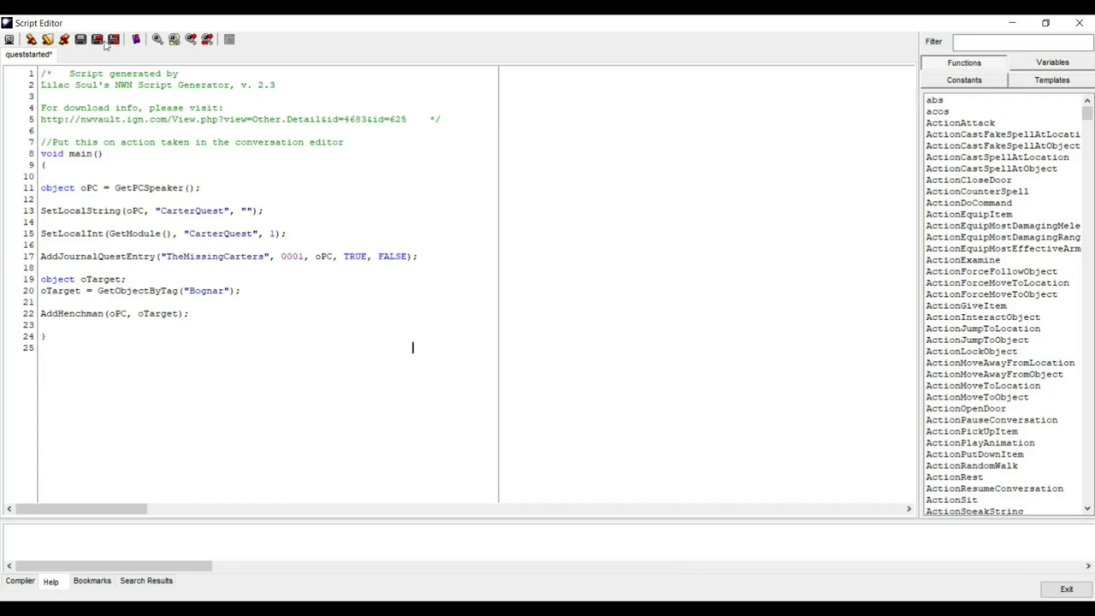
click(80, 40)
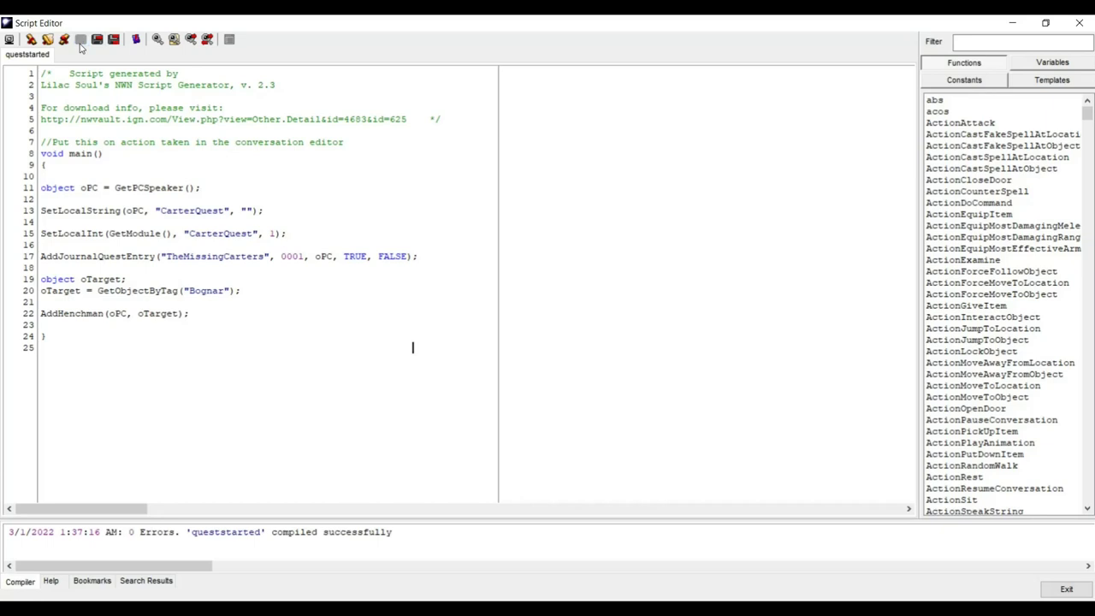
click(1059, 590)
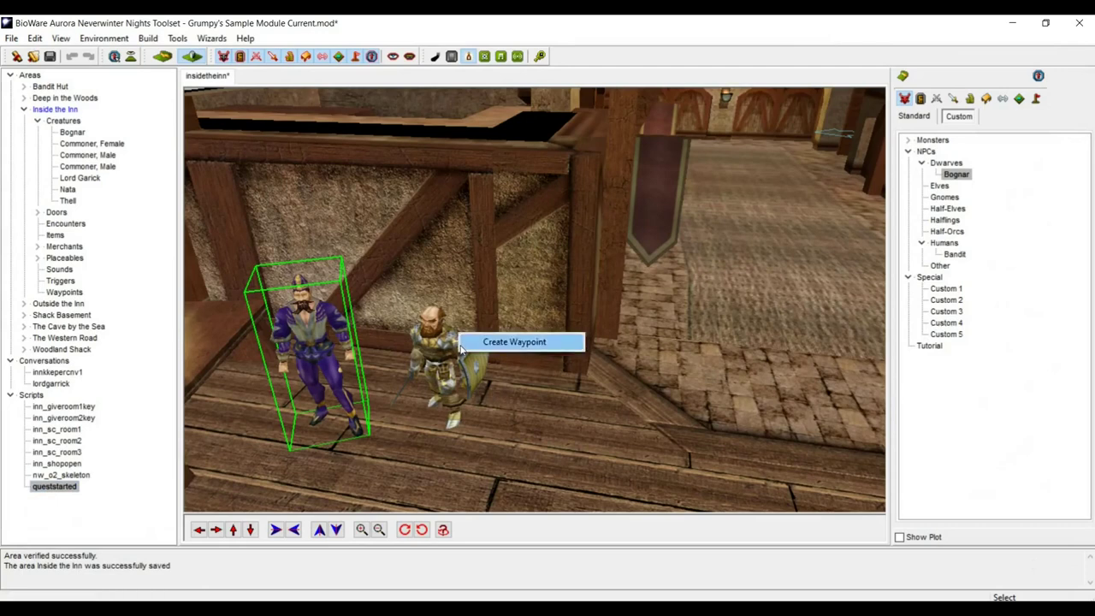
- In Bognar's properties, assign the mhk_hench conversation and open it for editing
click(450, 346)
right_click(447, 341)
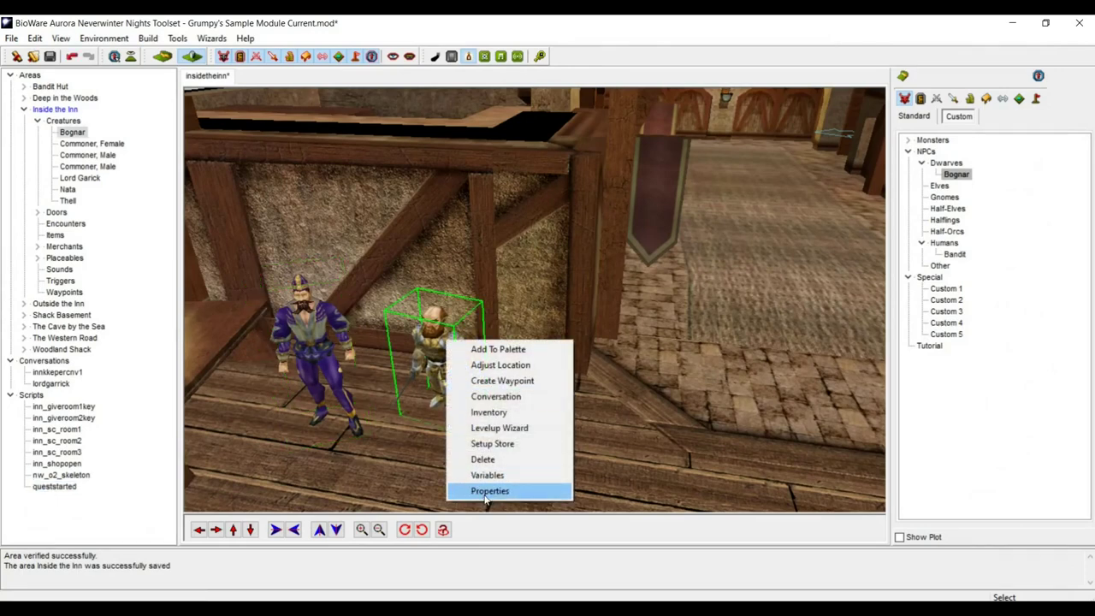
click(485, 494)
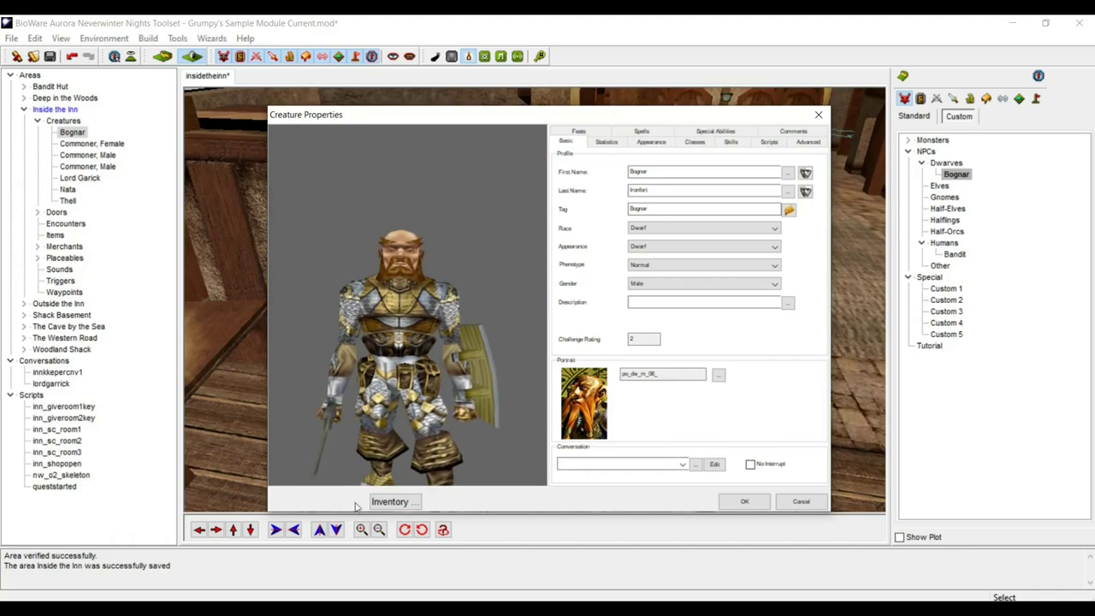
click(716, 465)
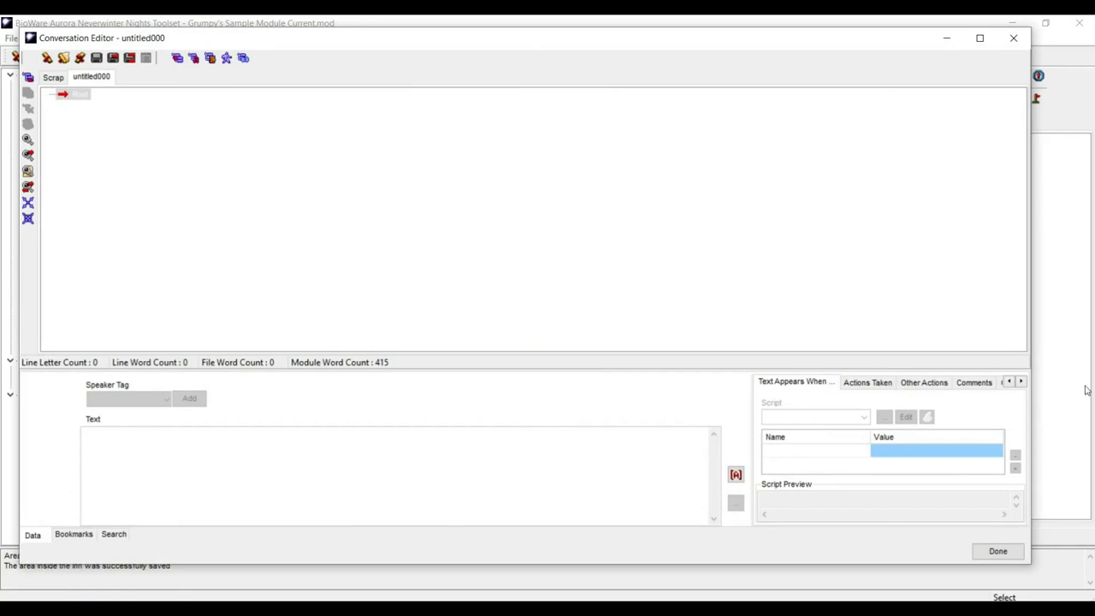
click(1013, 38)
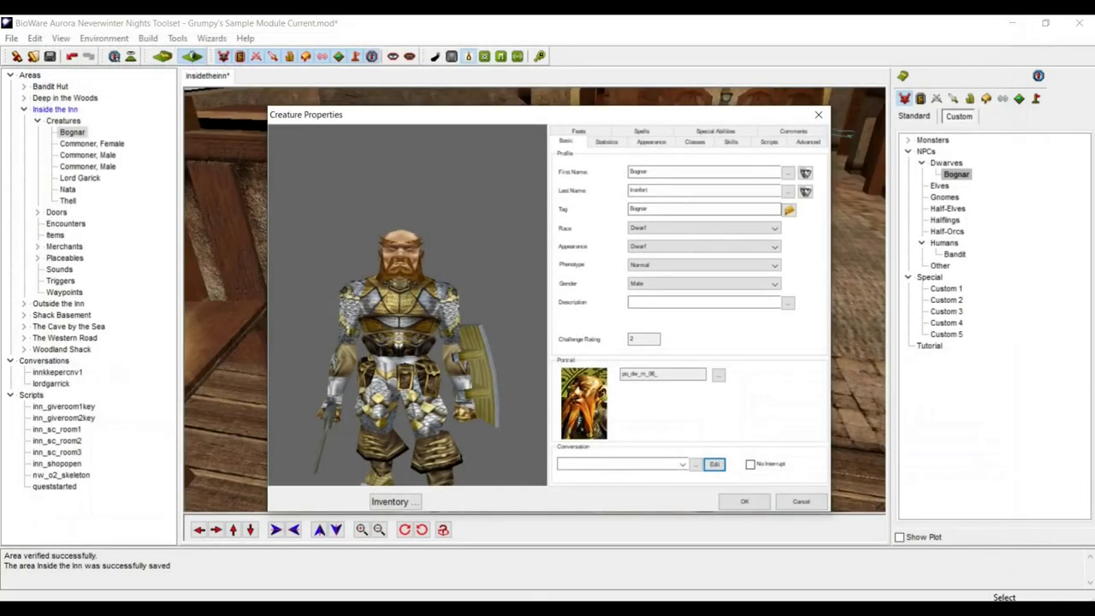
click(695, 464)
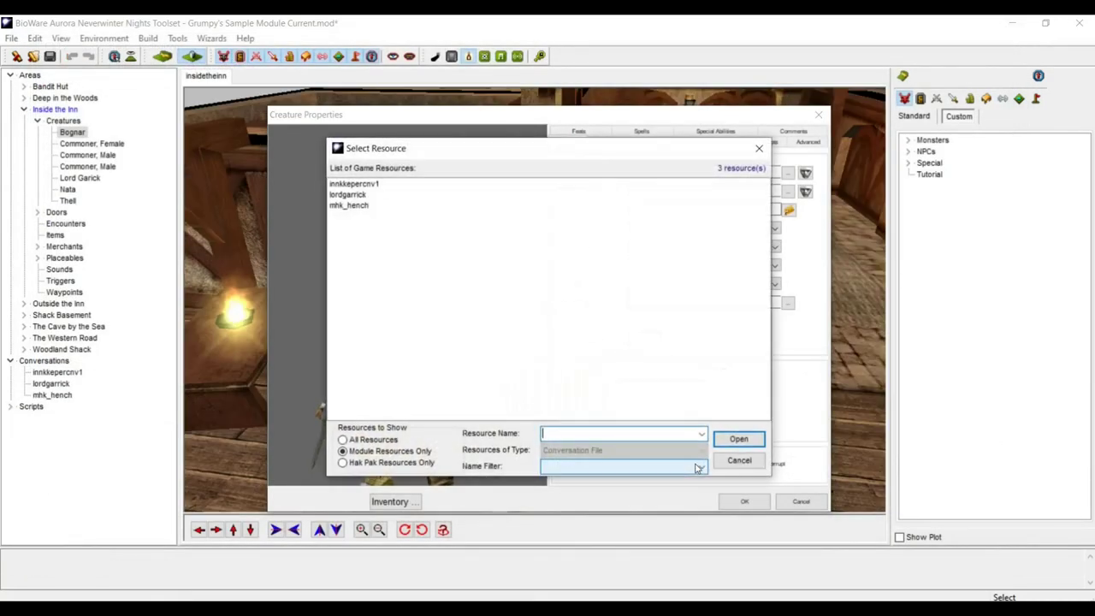
click(348, 206)
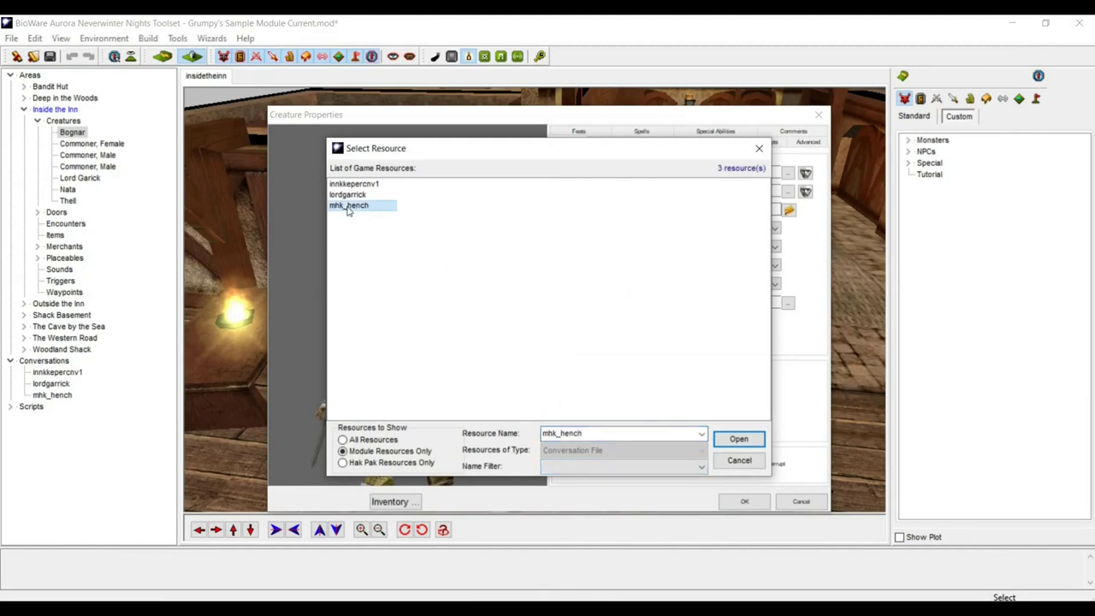
click(741, 440)
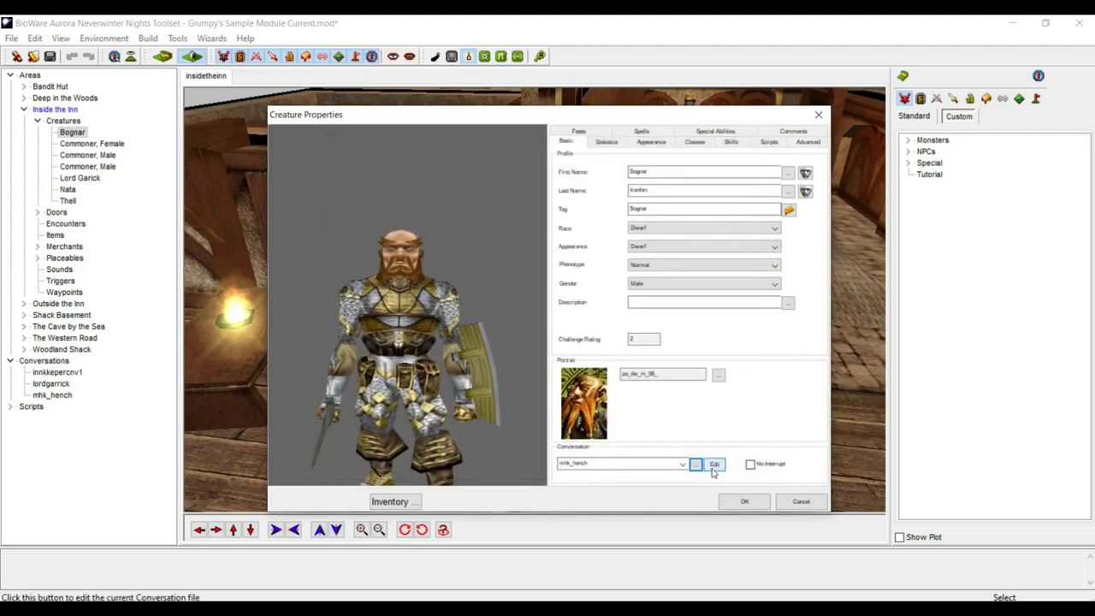
click(714, 465)
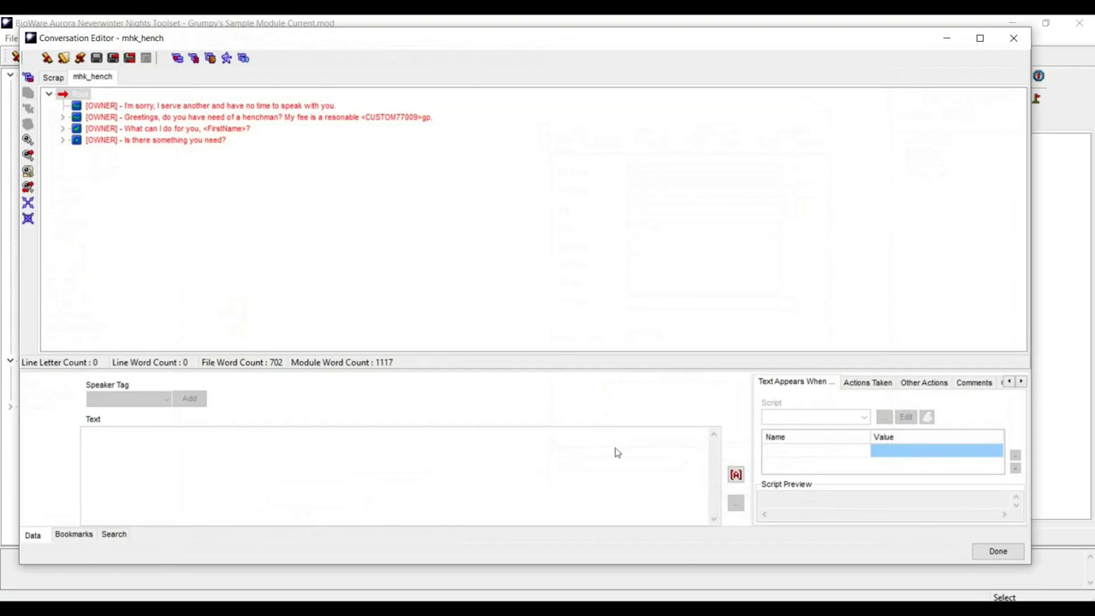
- Save a copy of the mhk_hench conversation under the name bognar
click(114, 57)
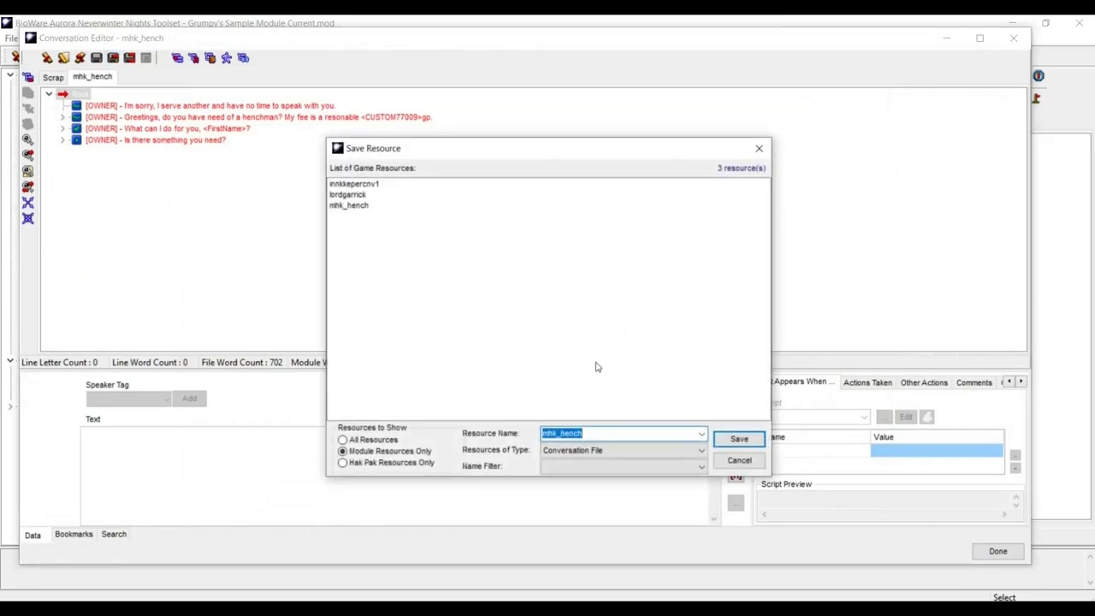
text(bognar)
click(737, 439)
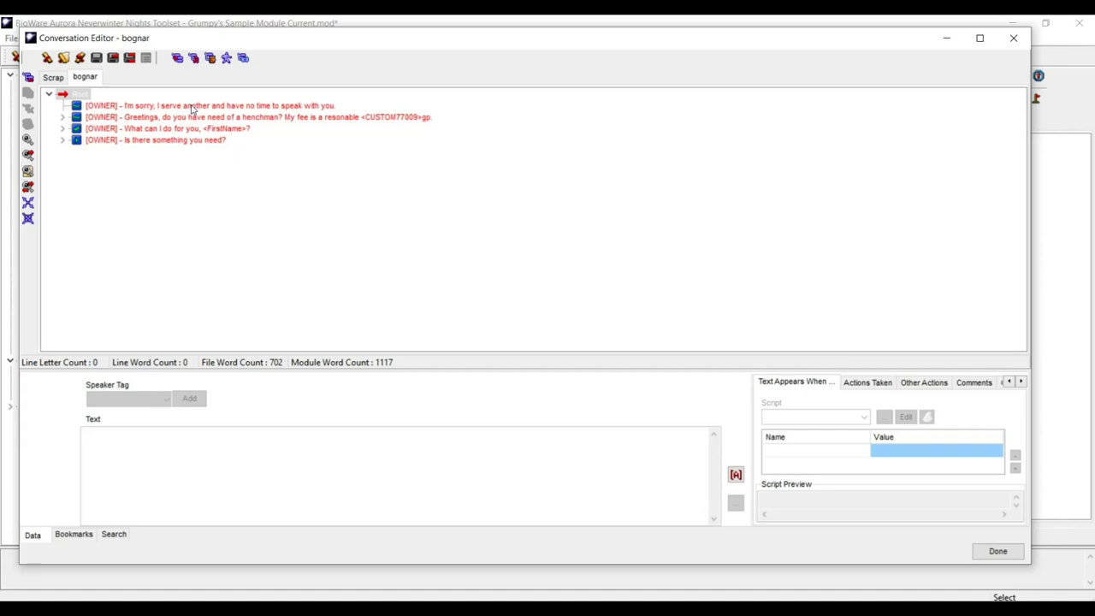
click(192, 107)
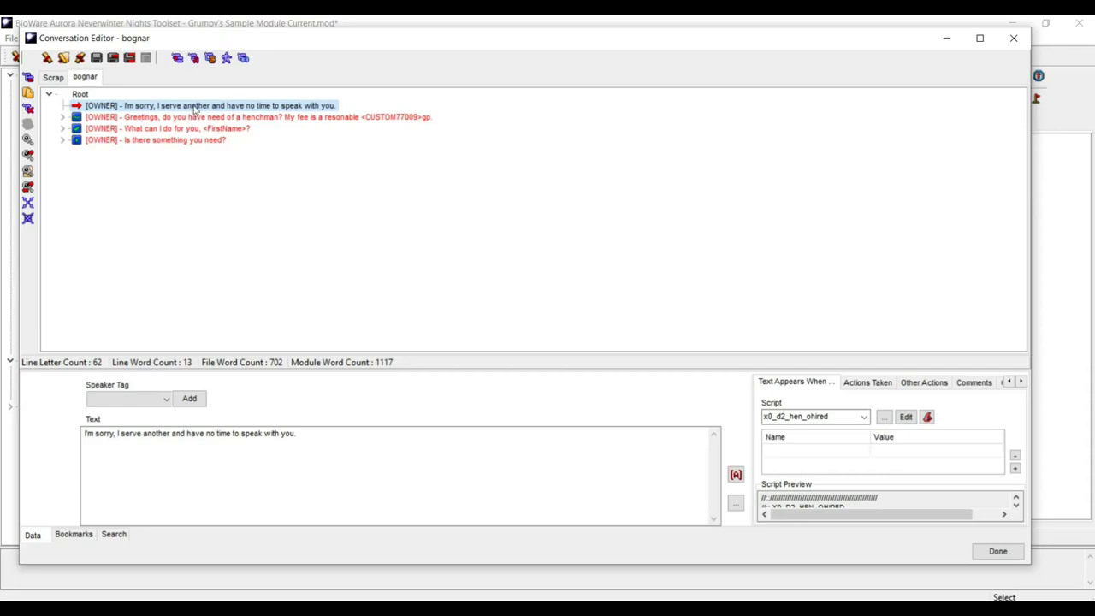
click(195, 118)
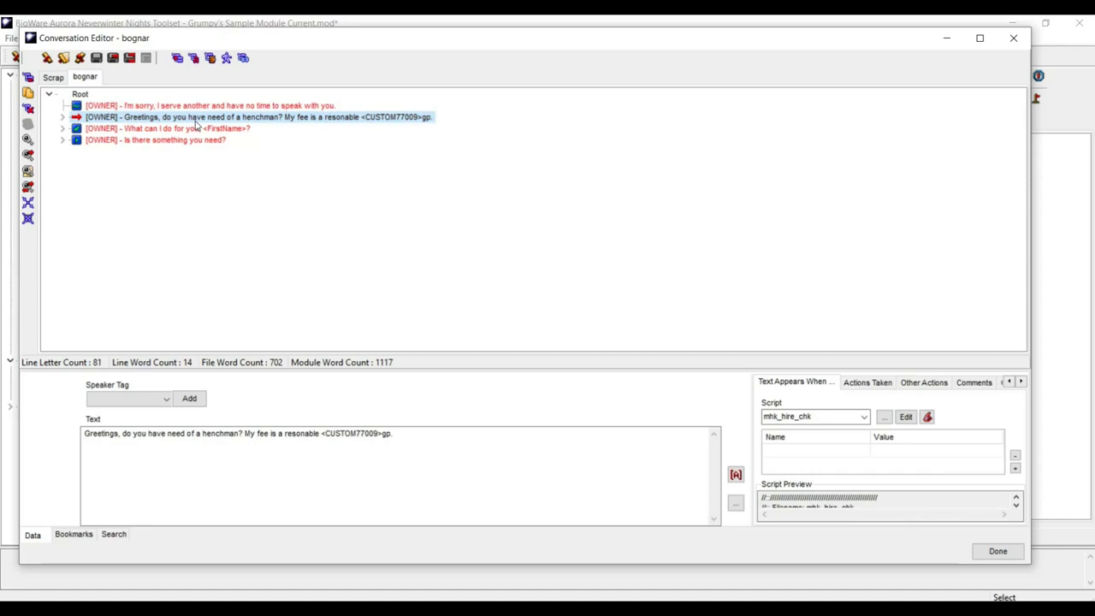
click(204, 106)
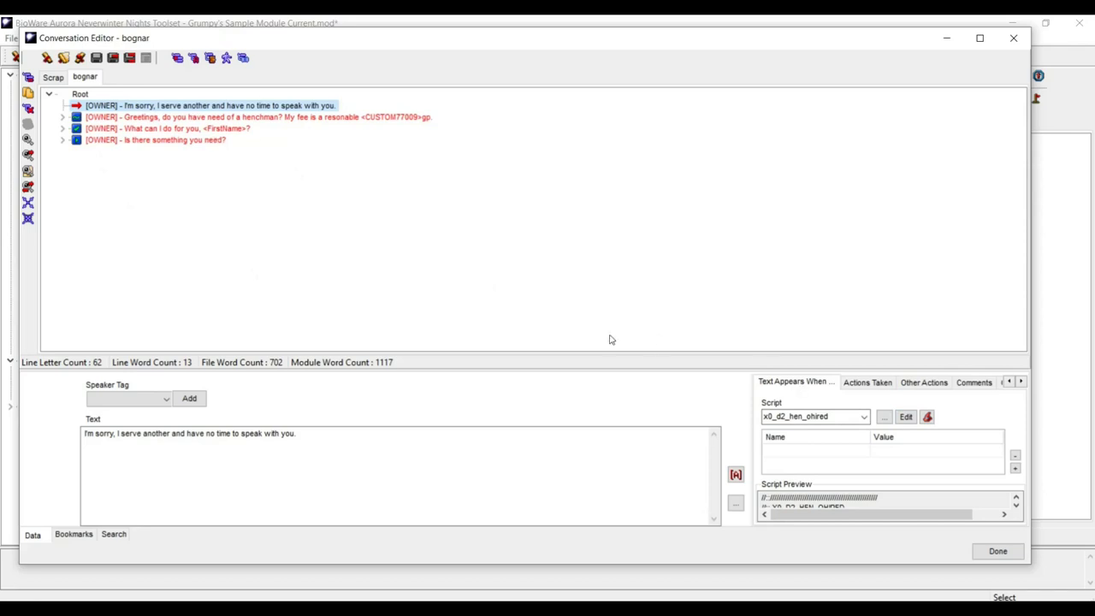
click(905, 418)
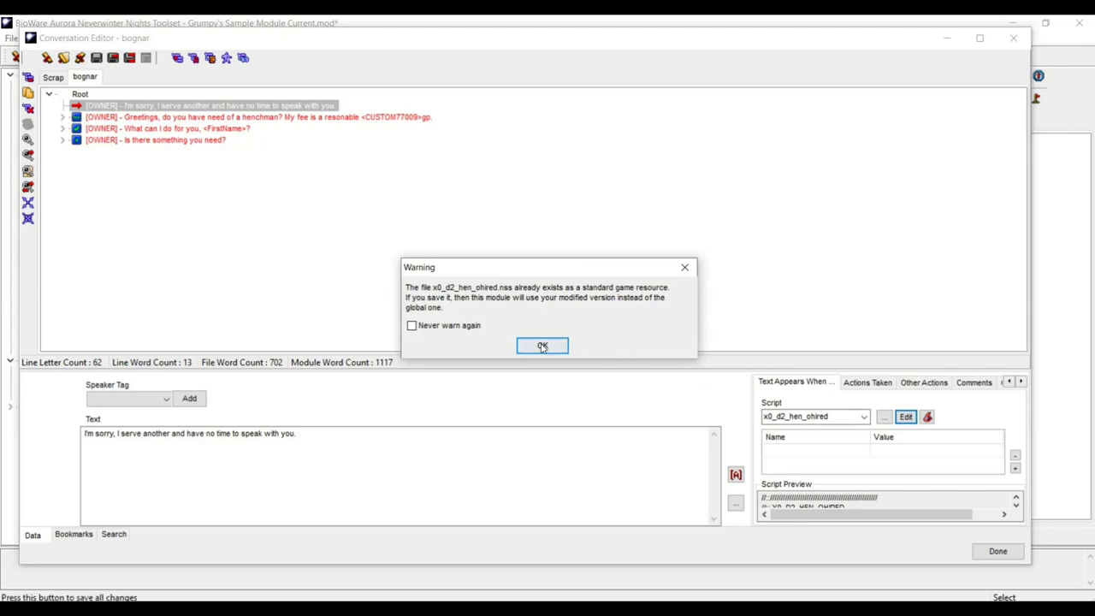
click(541, 346)
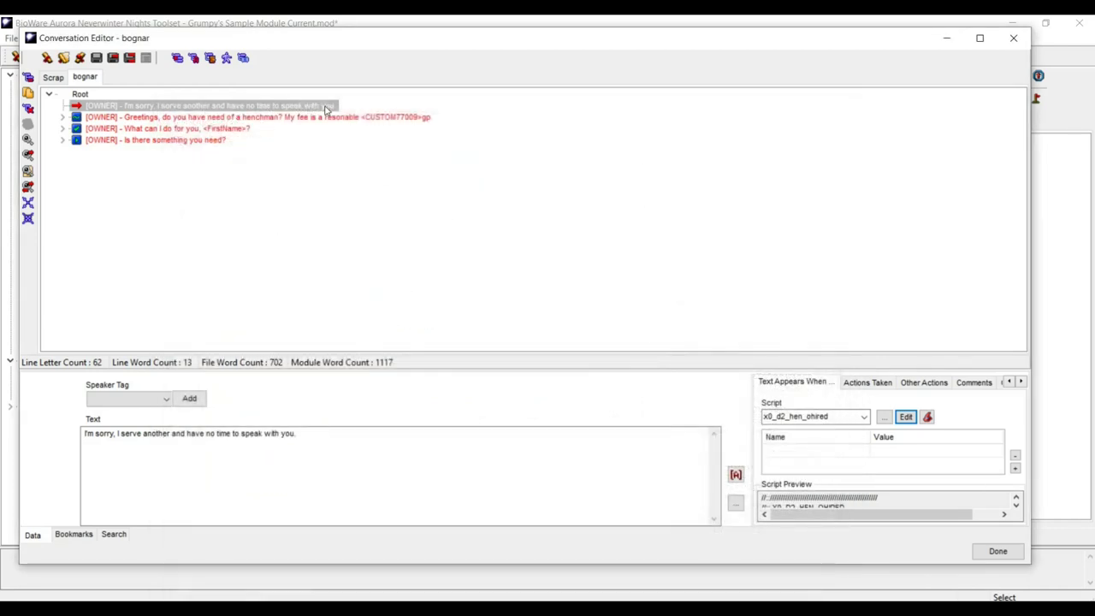
click(153, 120)
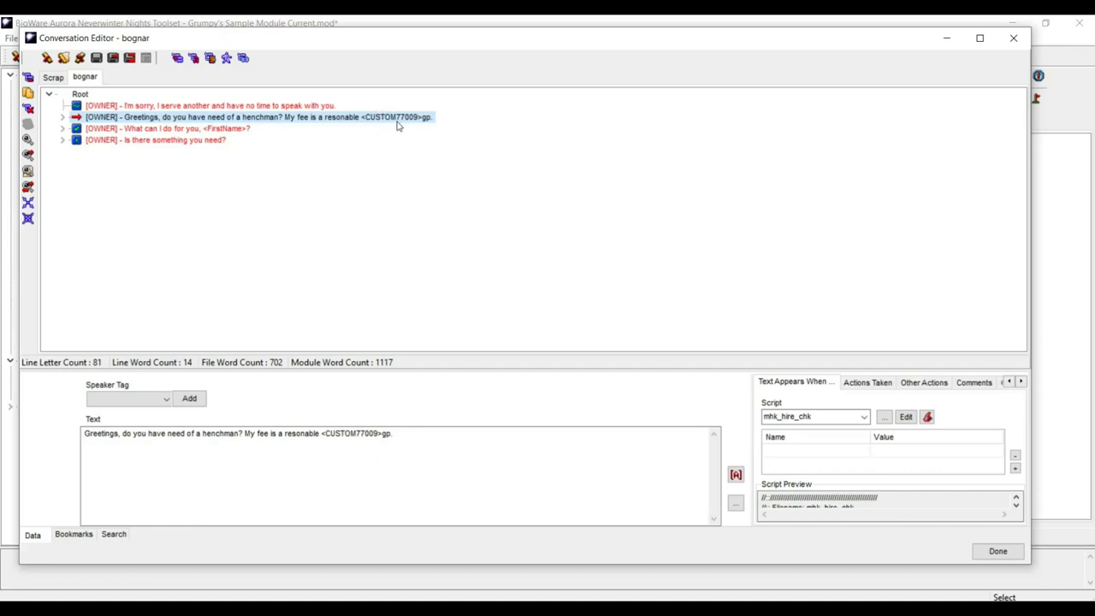
click(62, 117)
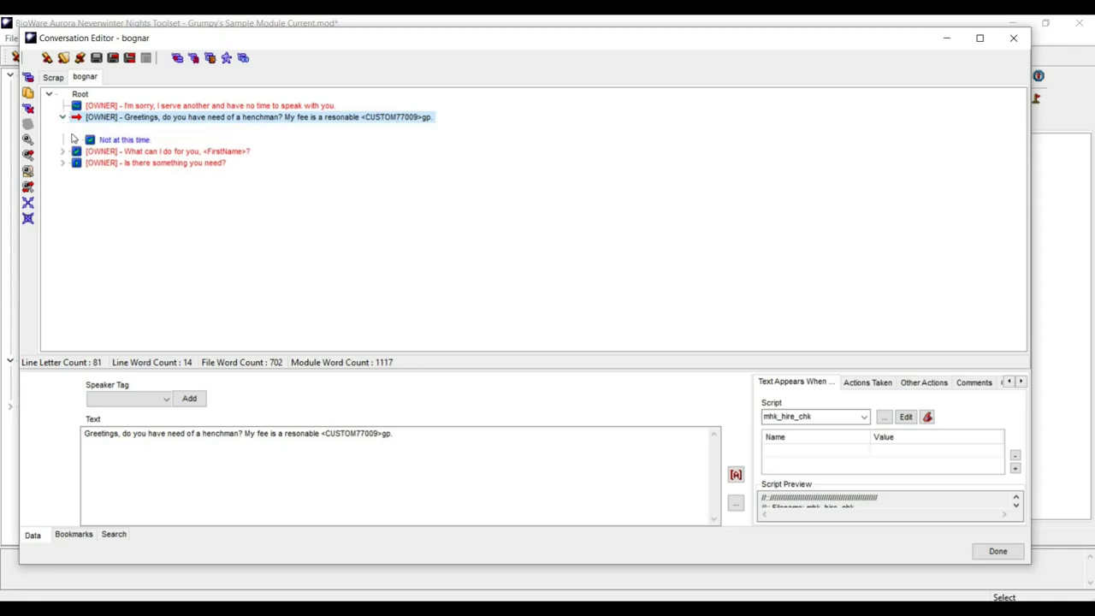
click(75, 128)
click(143, 141)
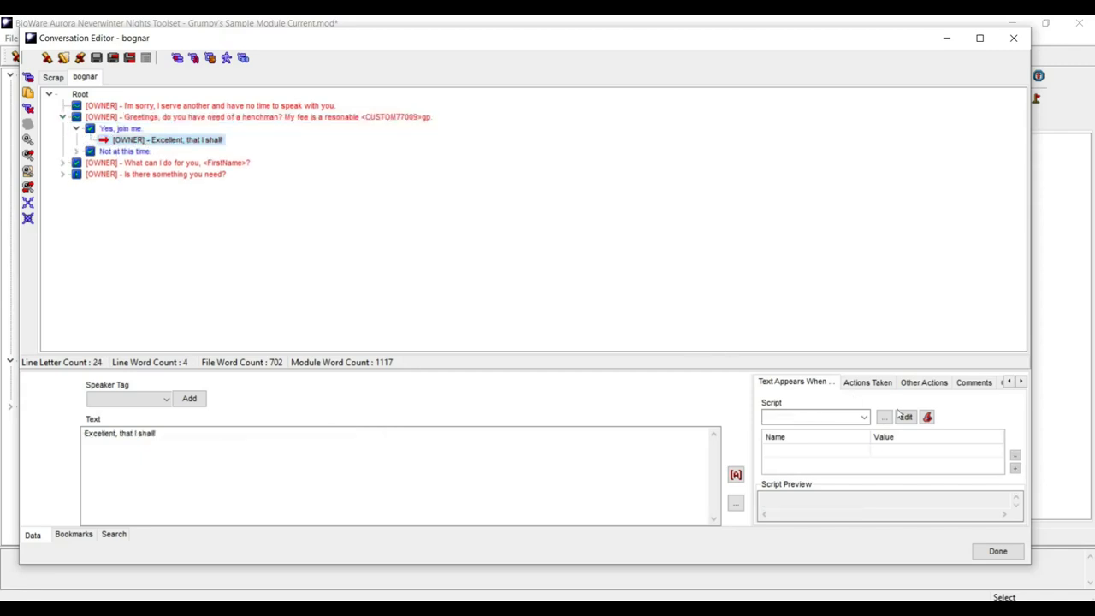
click(868, 384)
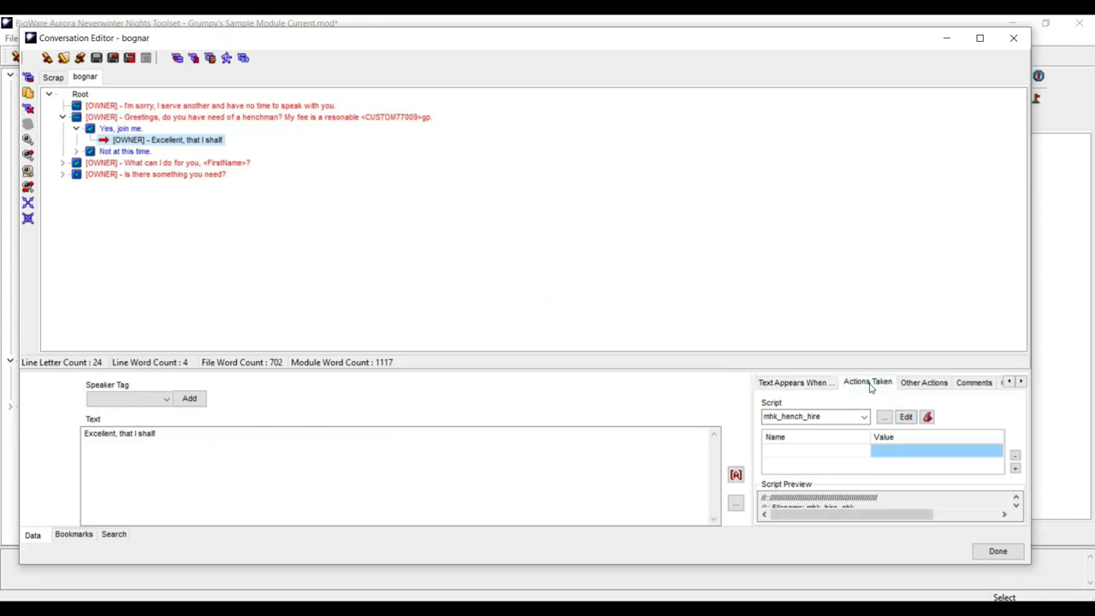
click(906, 420)
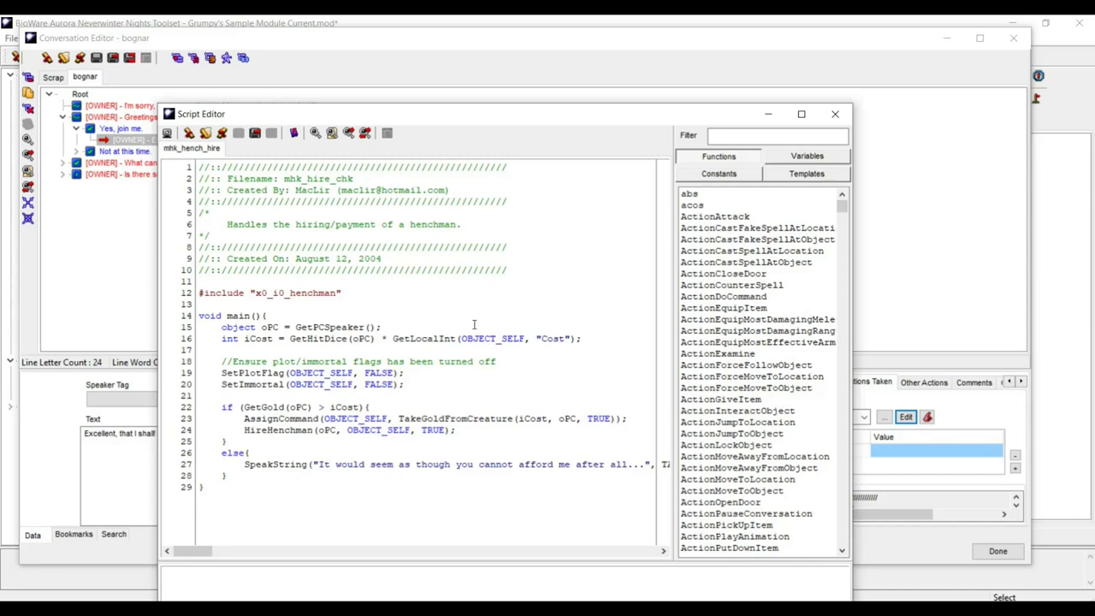
click(836, 116)
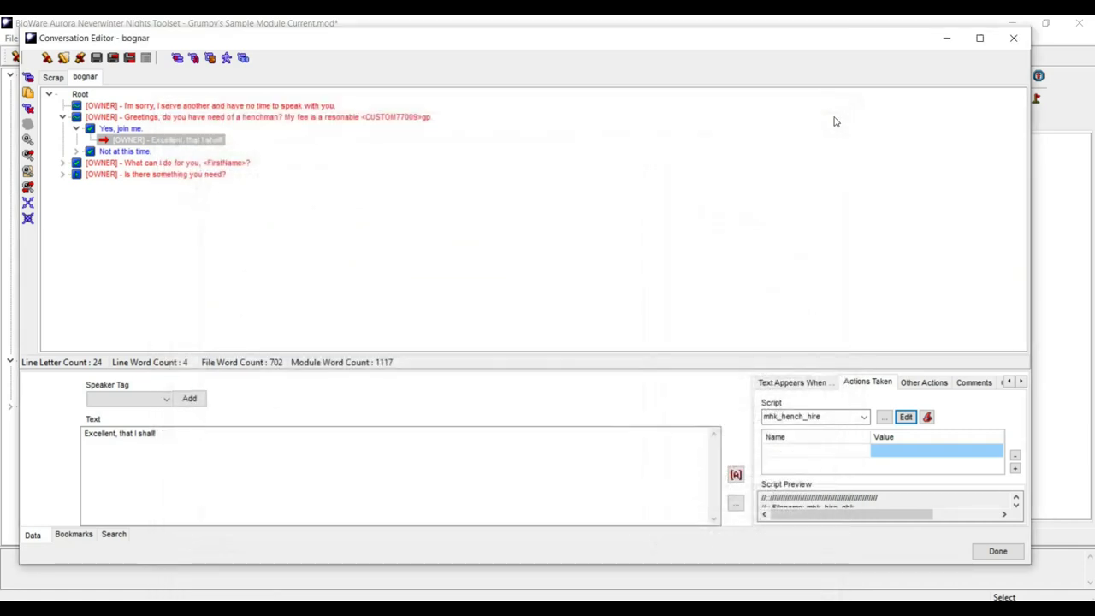
click(76, 129)
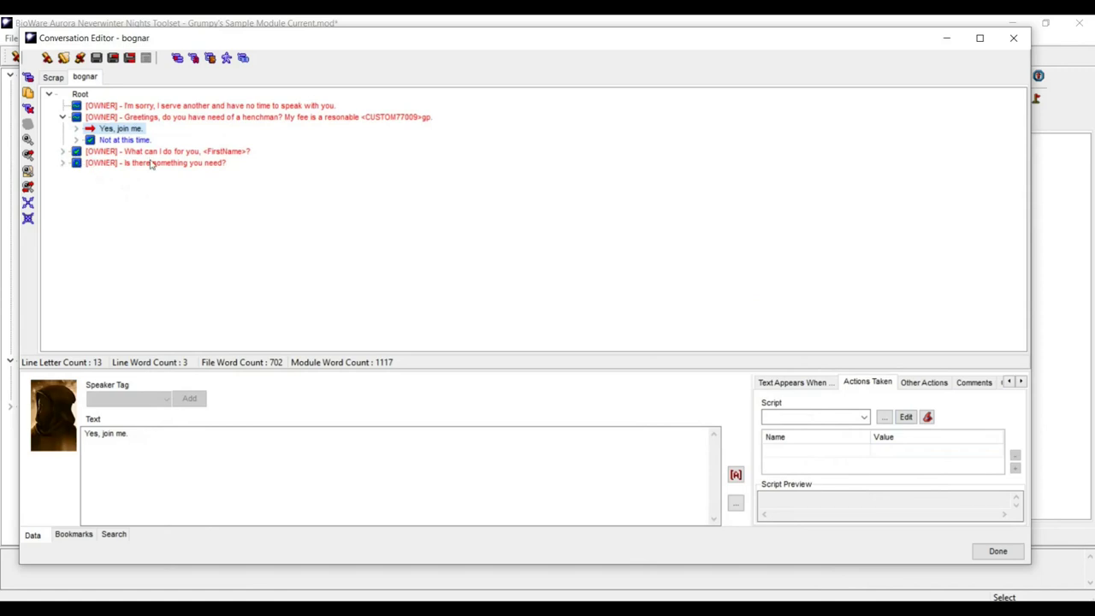
click(64, 152)
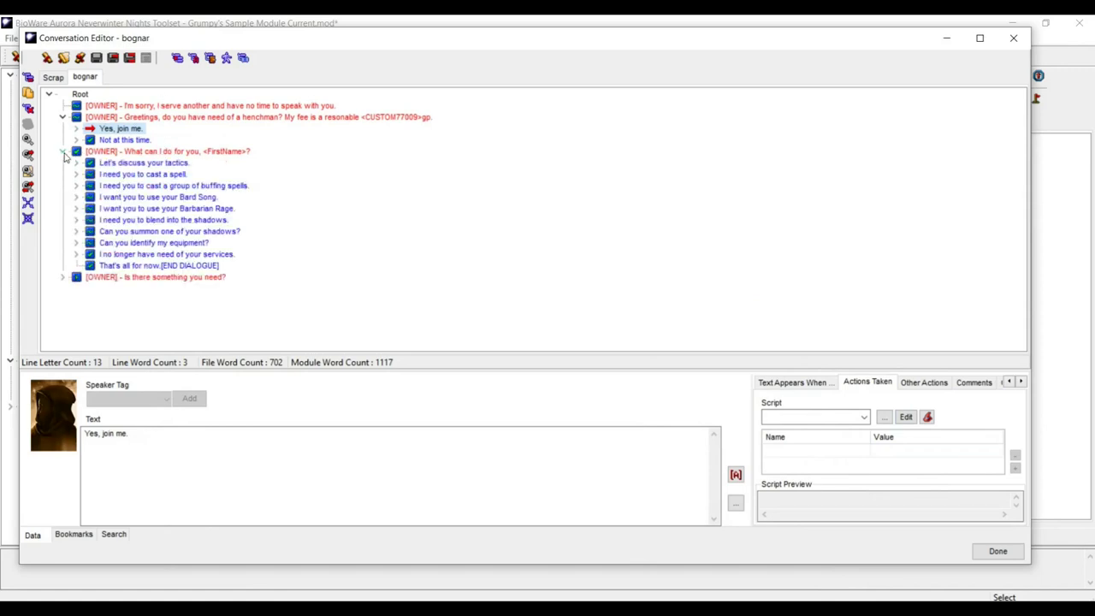
click(814, 385)
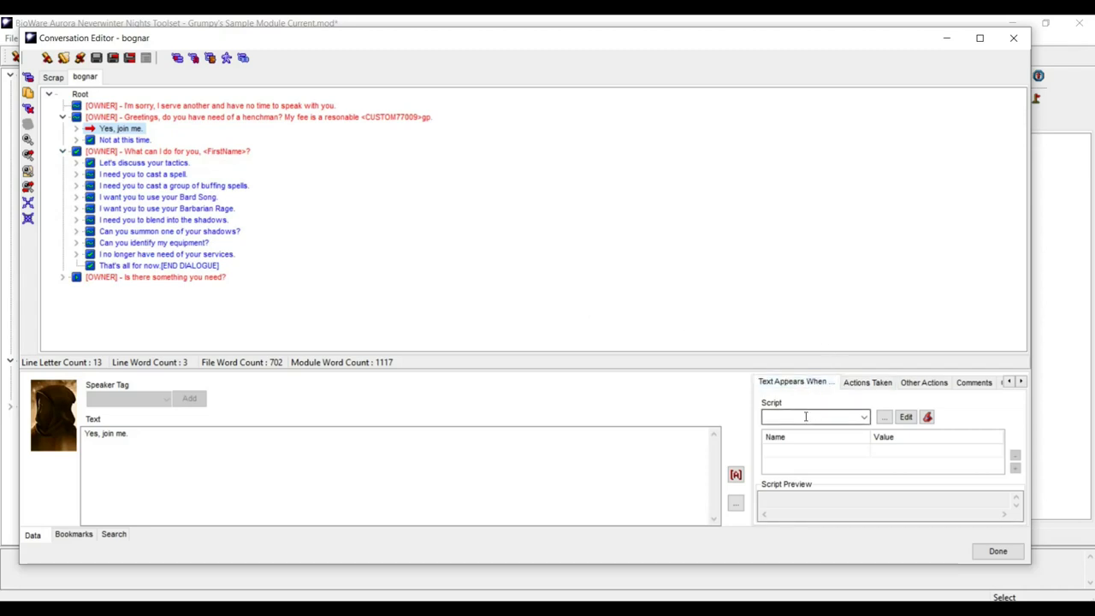
click(805, 417)
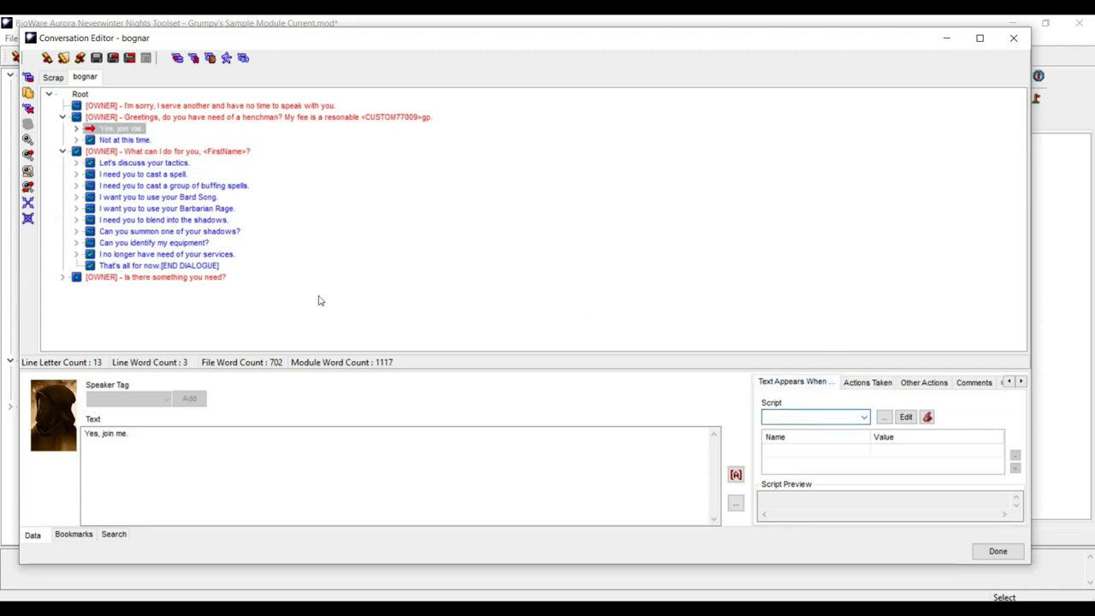
click(114, 152)
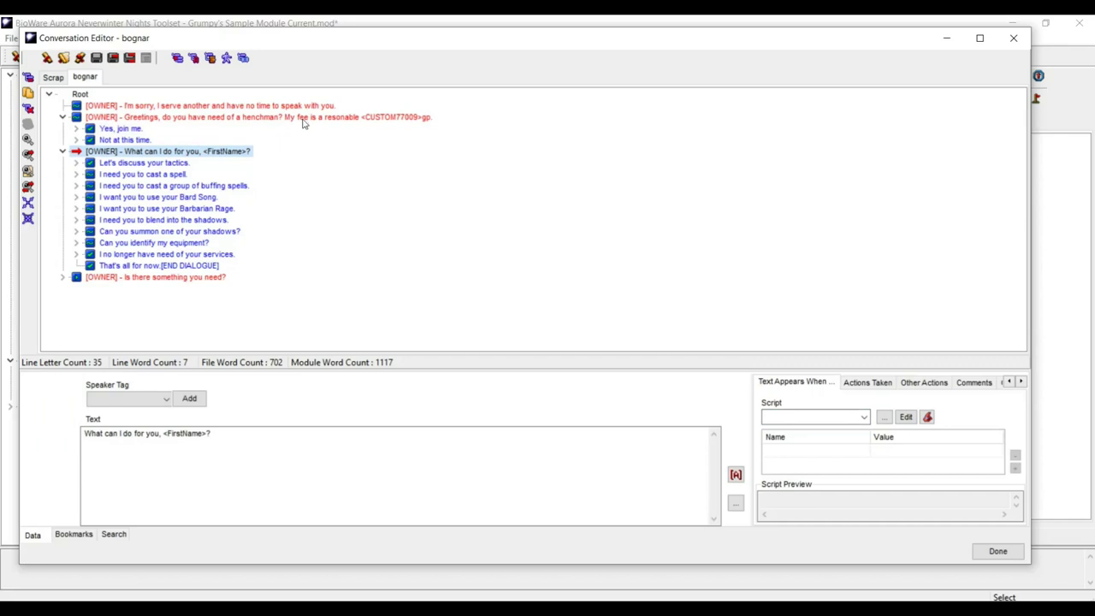
click(159, 107)
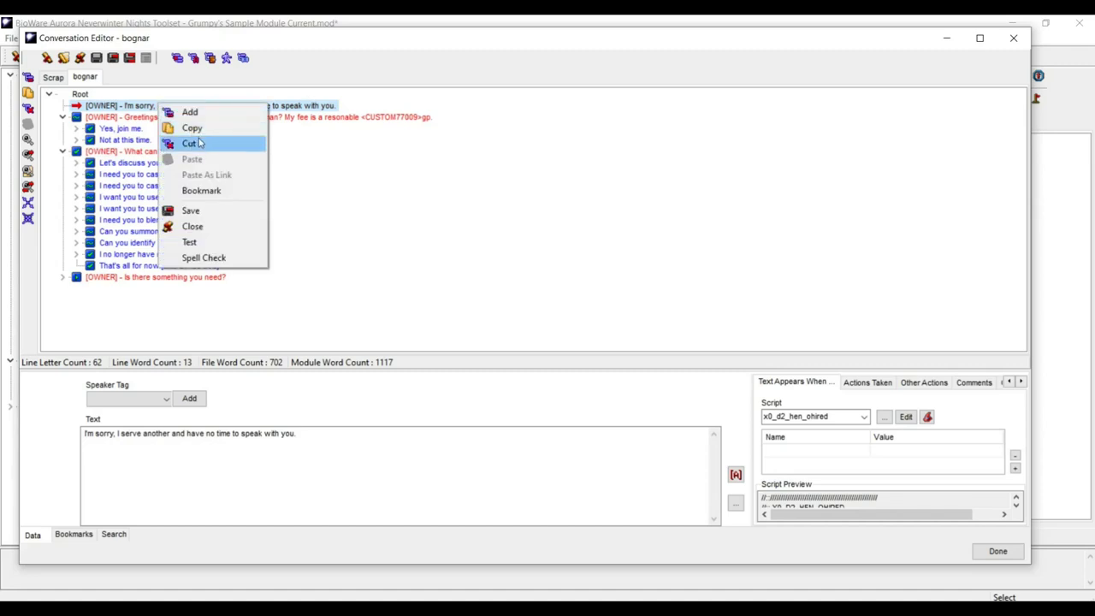
- Delete the 'I'm sorry' and henchman offer greetings from the conversation root
click(190, 143)
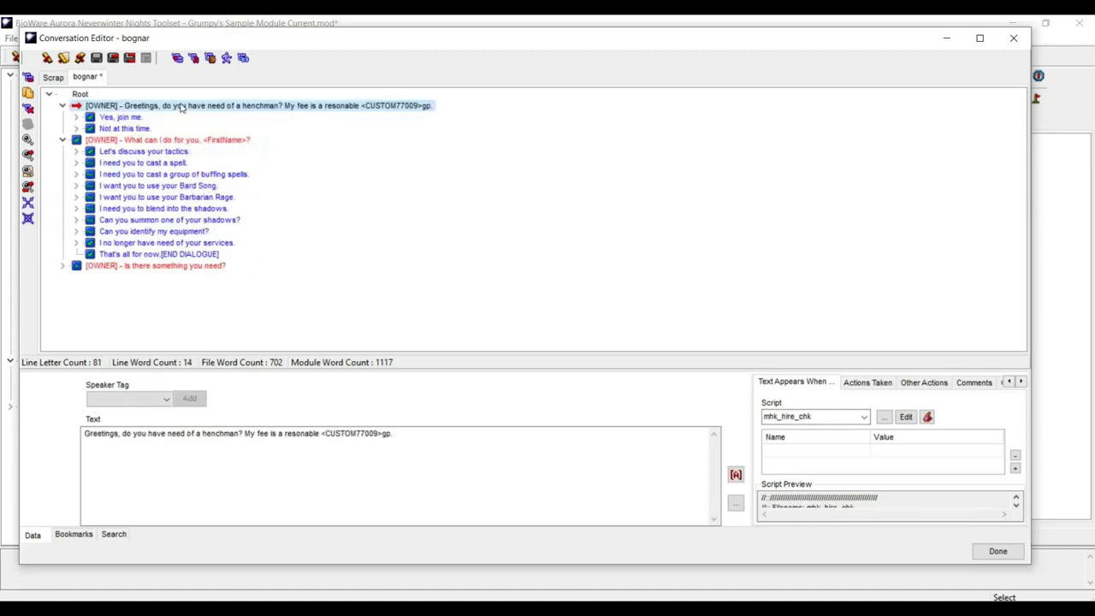
right_click(181, 107)
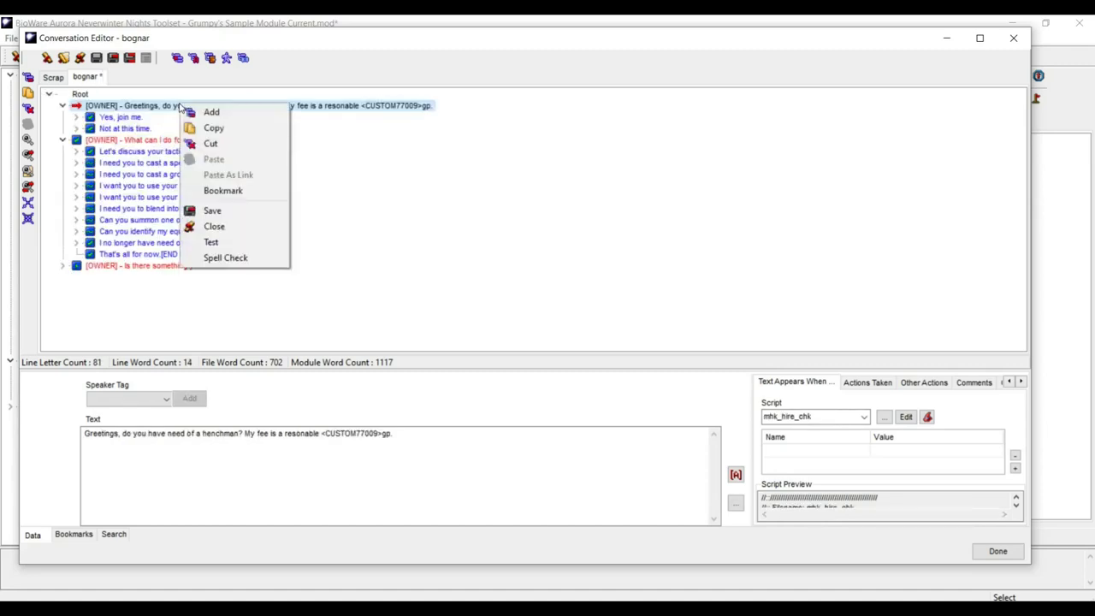
click(214, 143)
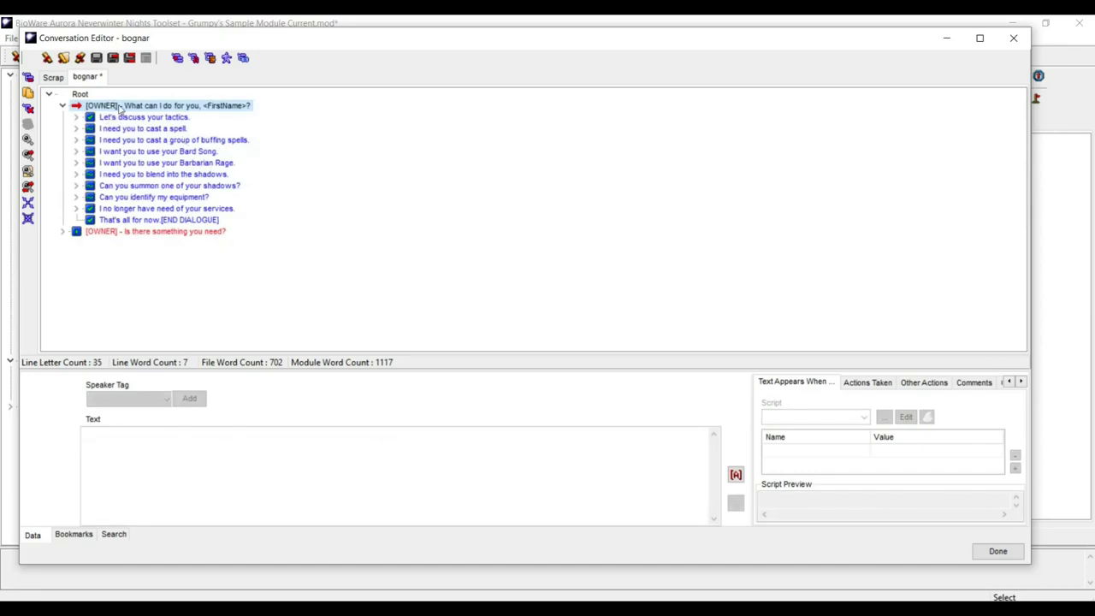
- Add the OWNER greeting 'You need to talk to the boss.' and move it first under the root
click(80, 95)
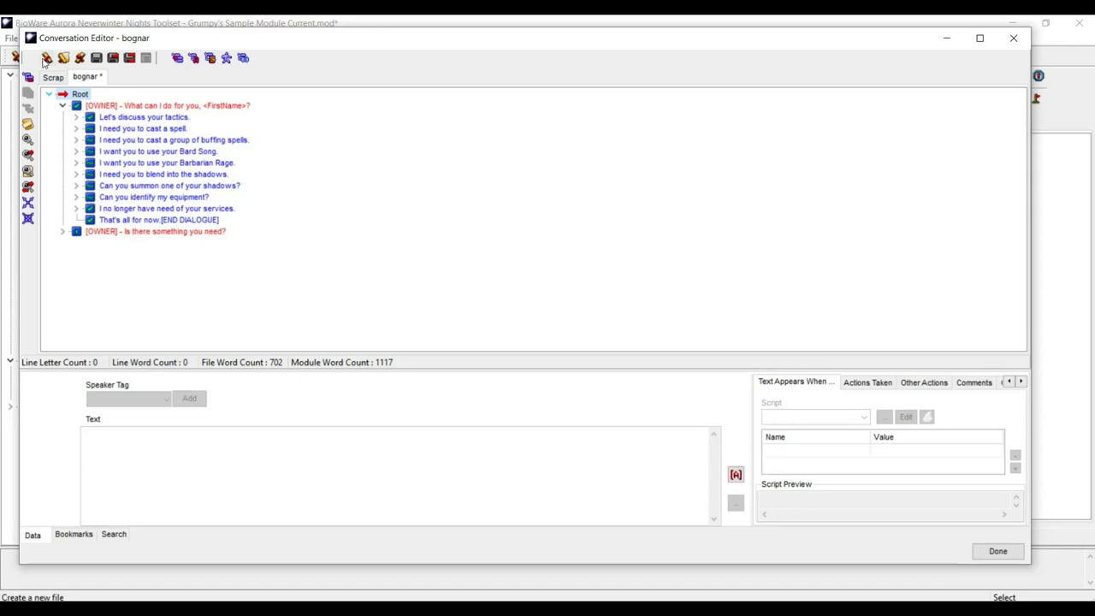
click(27, 82)
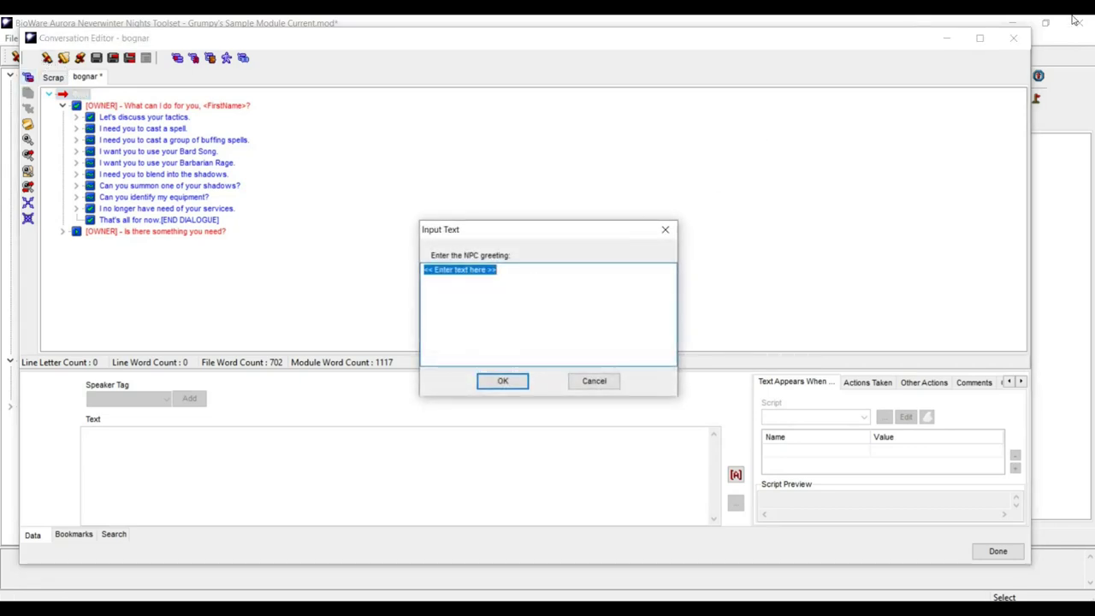
text(You need to talk )
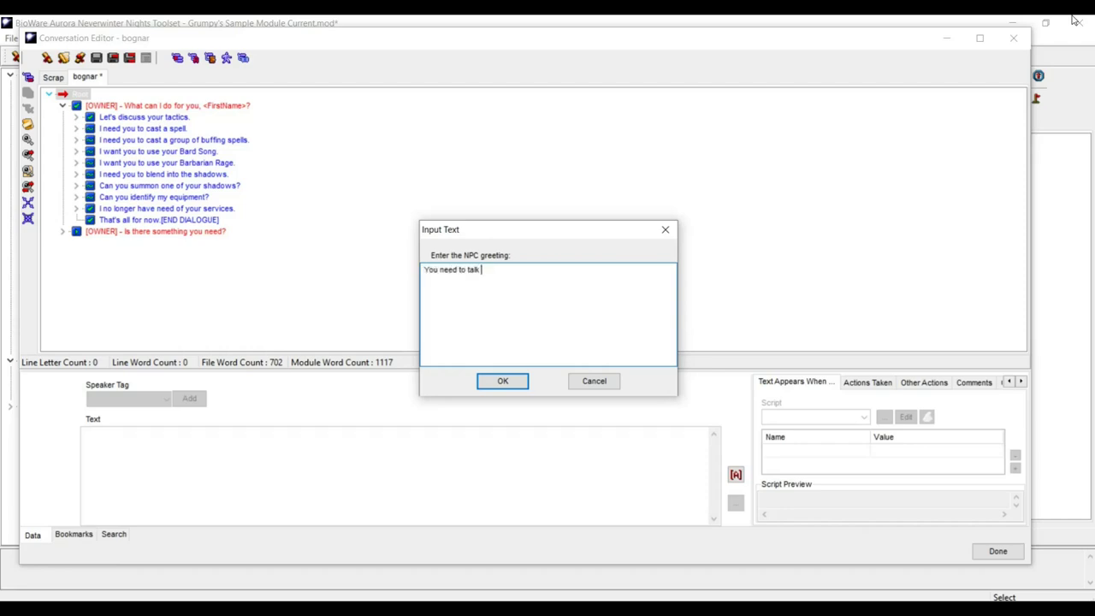
text(to the boss.)
click(498, 383)
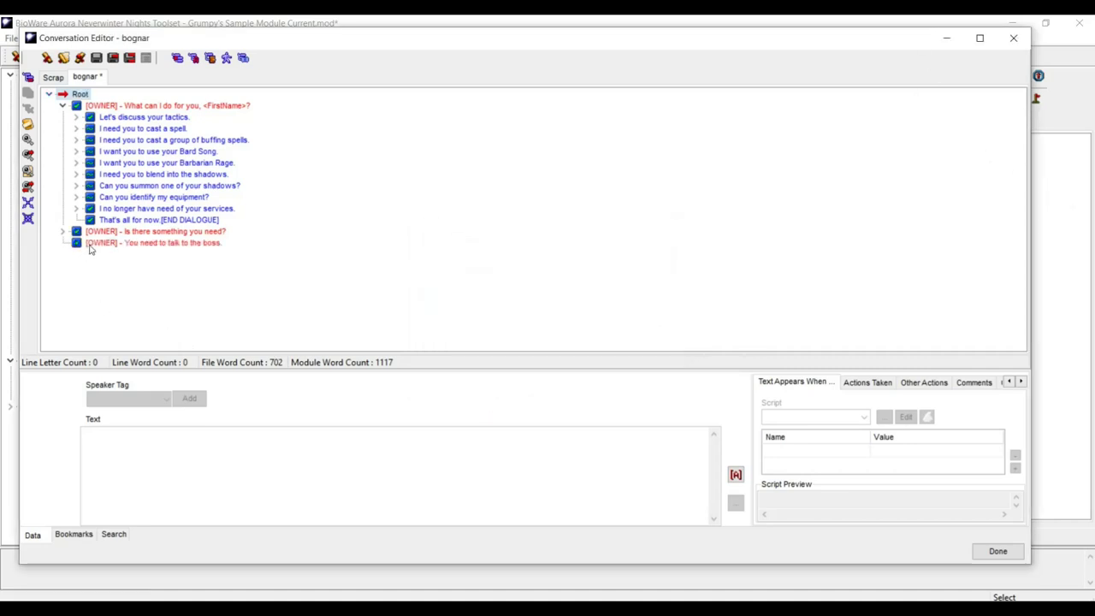
drag(97, 246, 117, 97)
drag(129, 244, 152, 105)
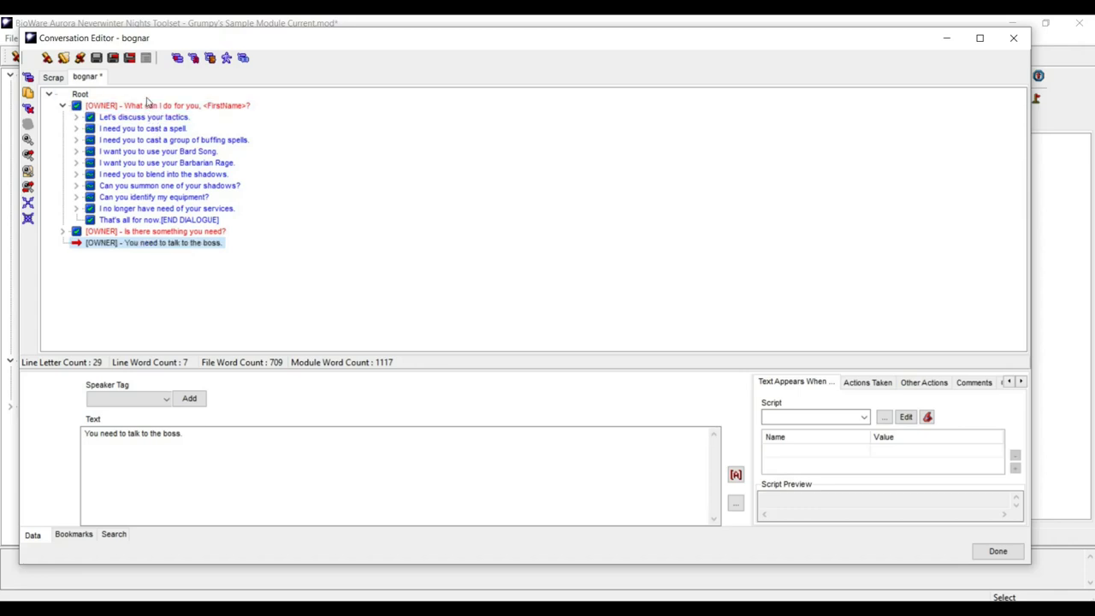
drag(115, 244, 143, 107)
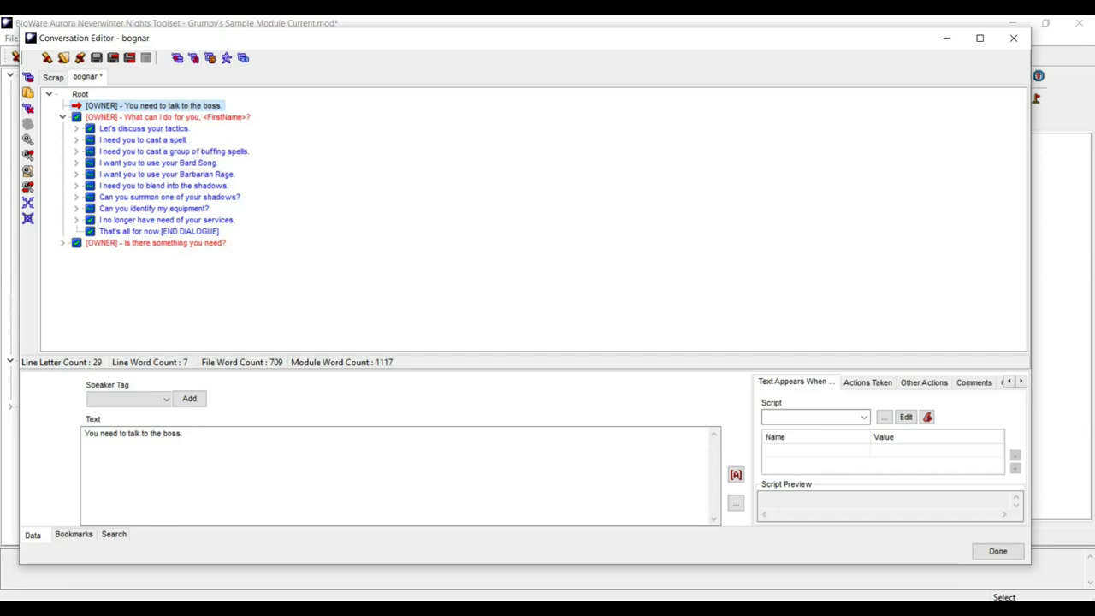
- Bring back Lilac Soul's Script Generator and clear it for a new script
click(908, 609)
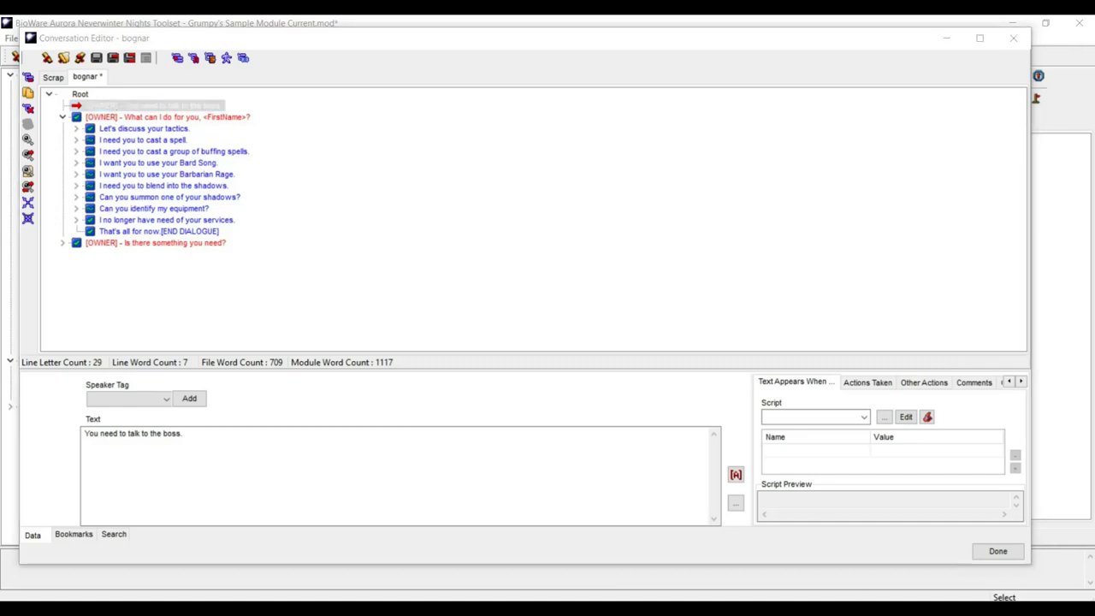
click(941, 590)
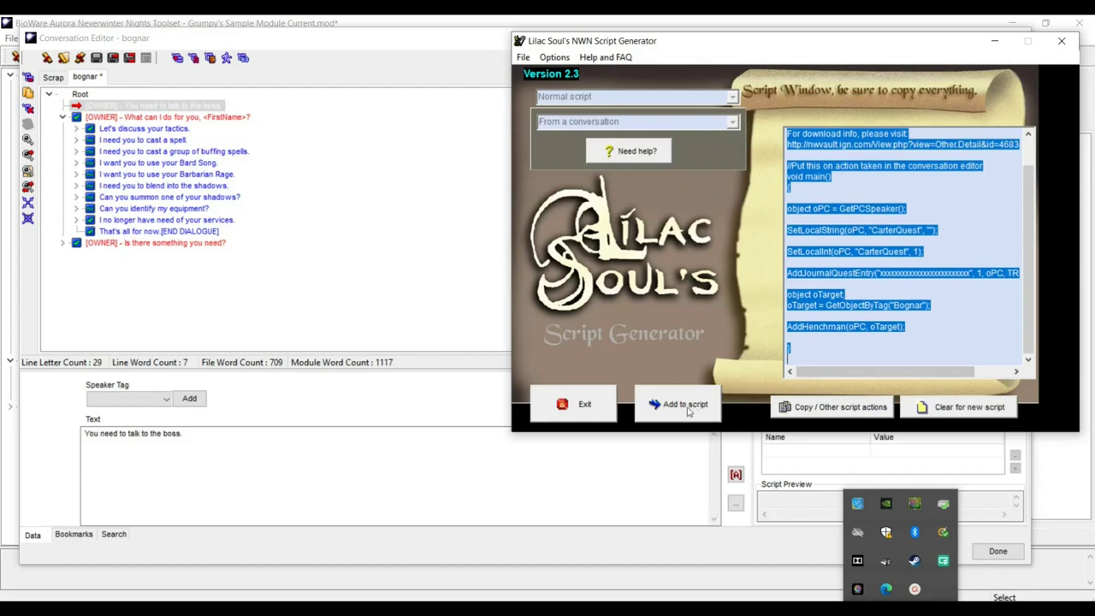
click(683, 406)
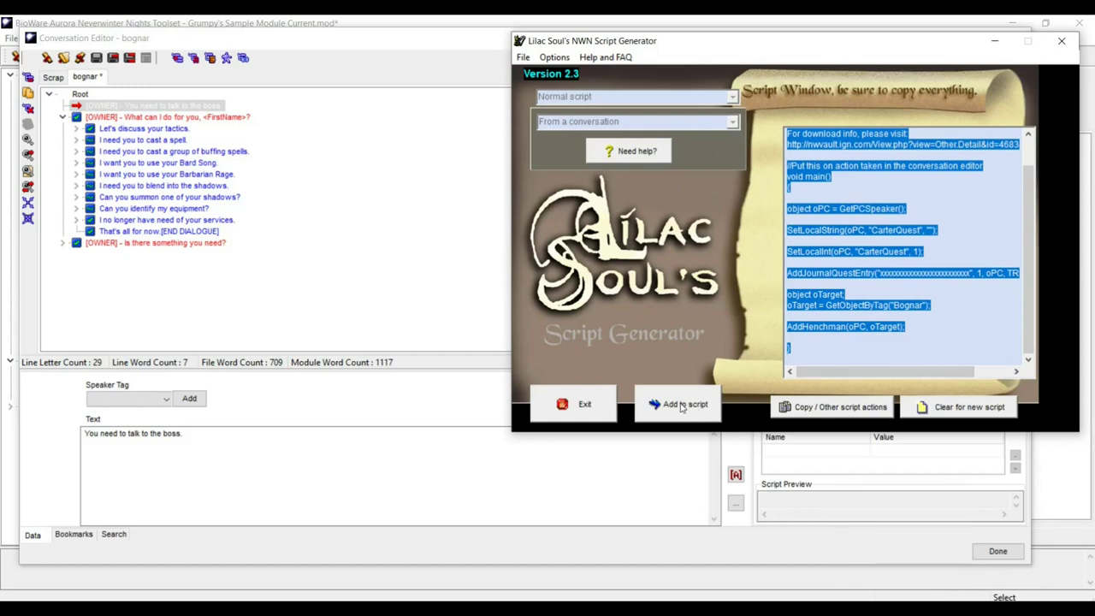
click(960, 410)
click(749, 293)
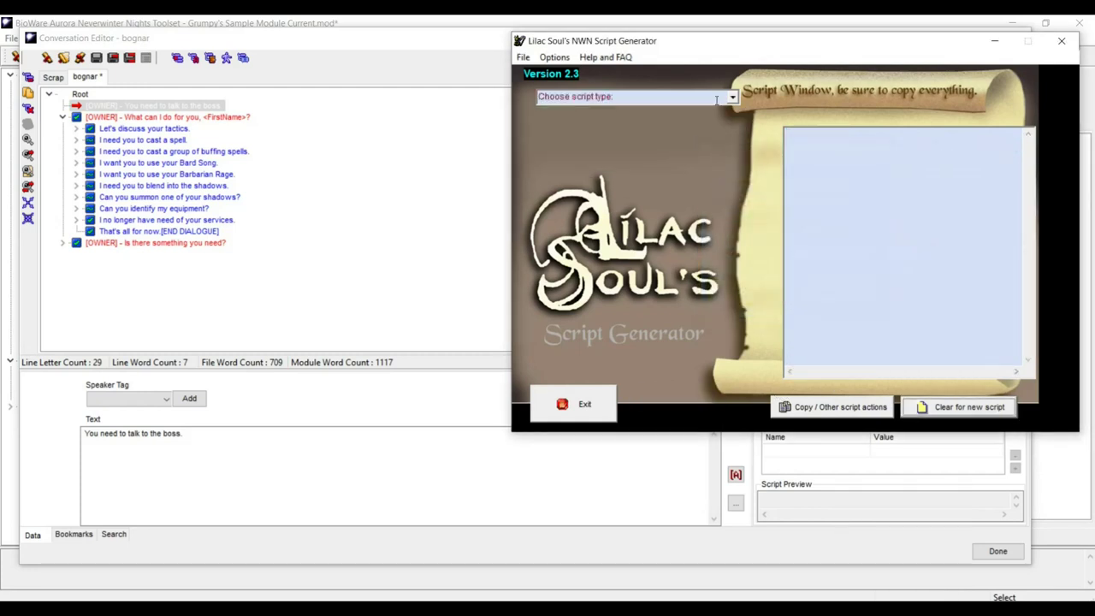
- Build a Text appears when check for integer local variable CarterQuest equal to 0
click(629, 97)
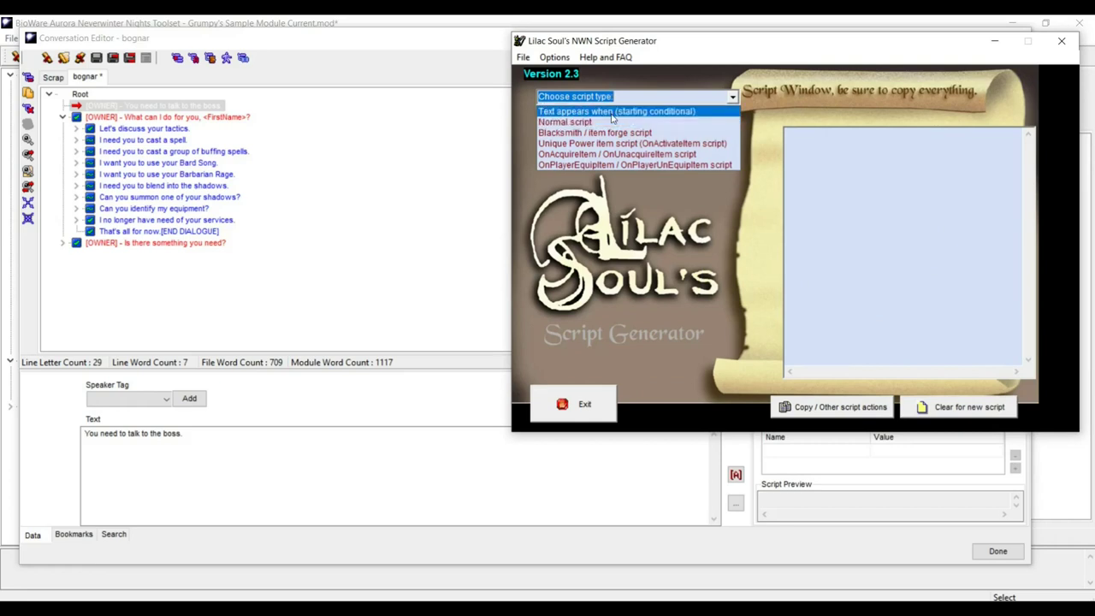
click(613, 113)
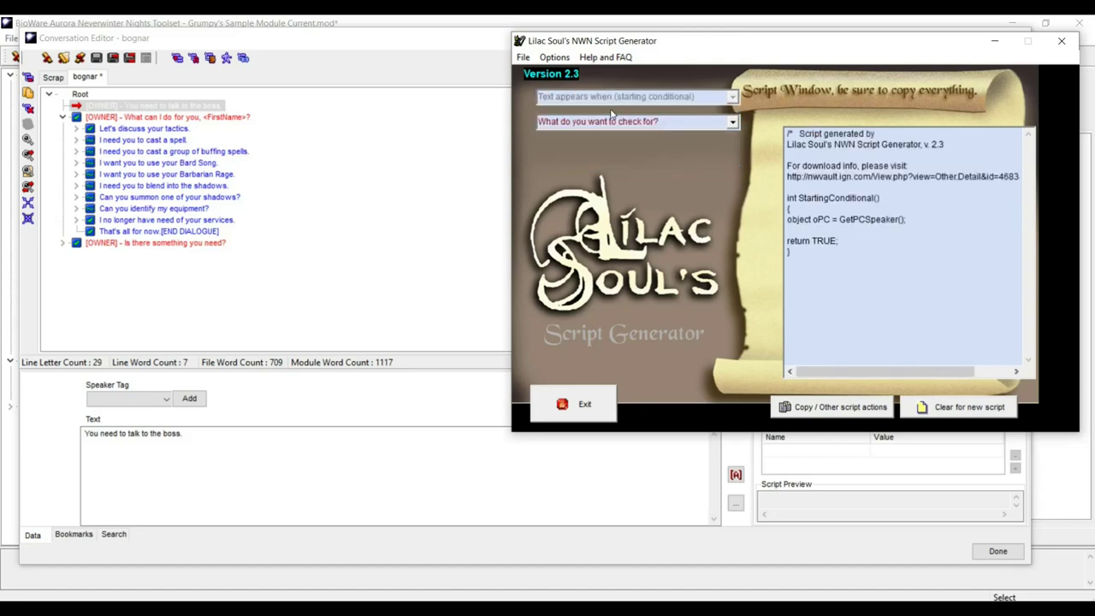
click(733, 122)
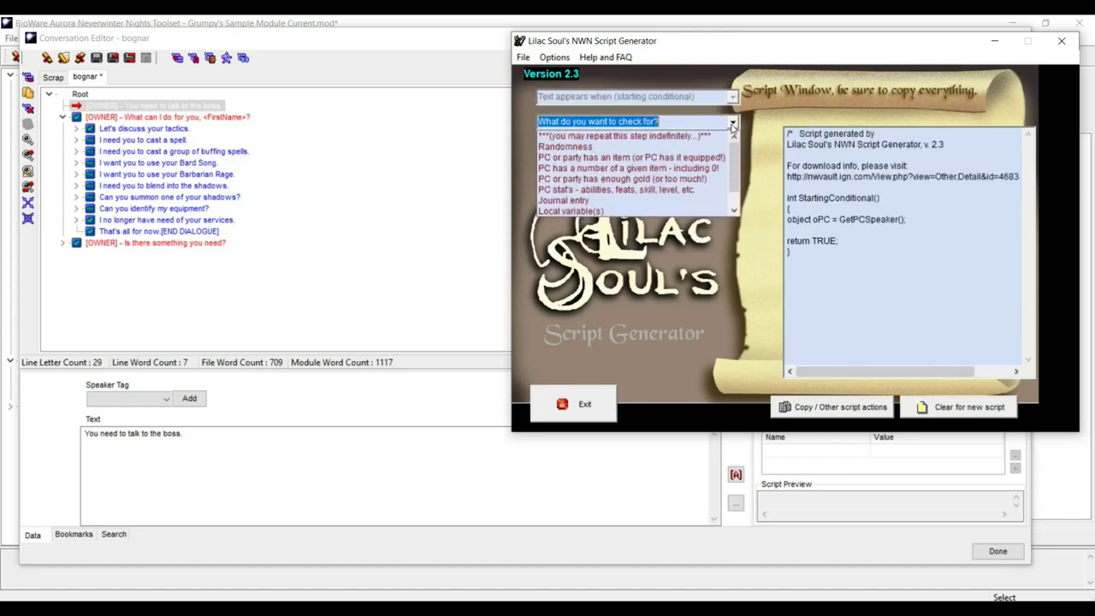
click(635, 211)
click(753, 180)
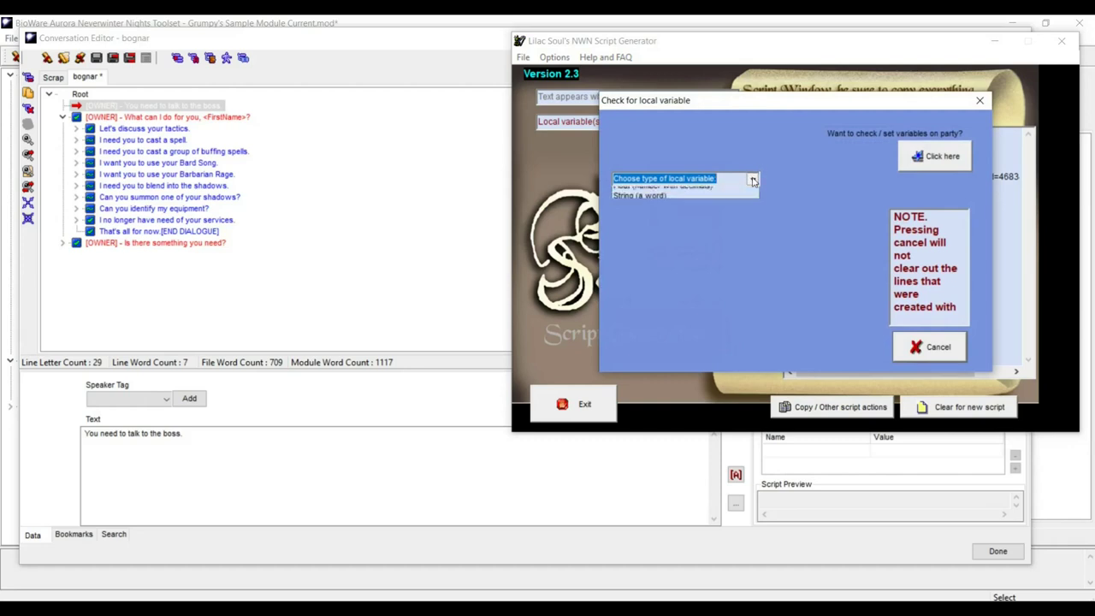
click(729, 192)
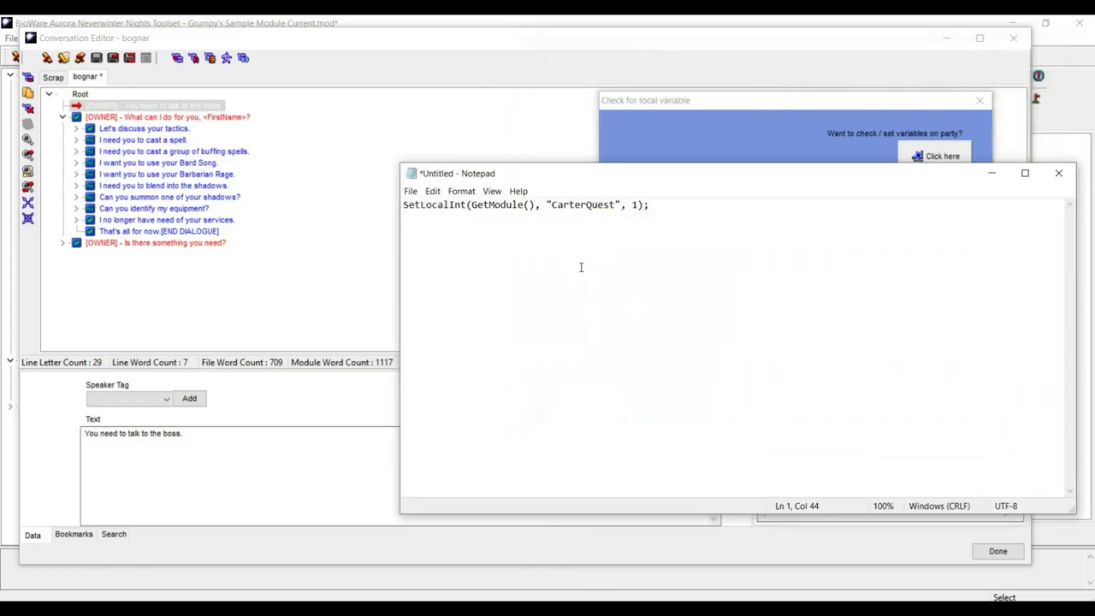
drag(552, 205, 614, 207)
key(ctrl+c)
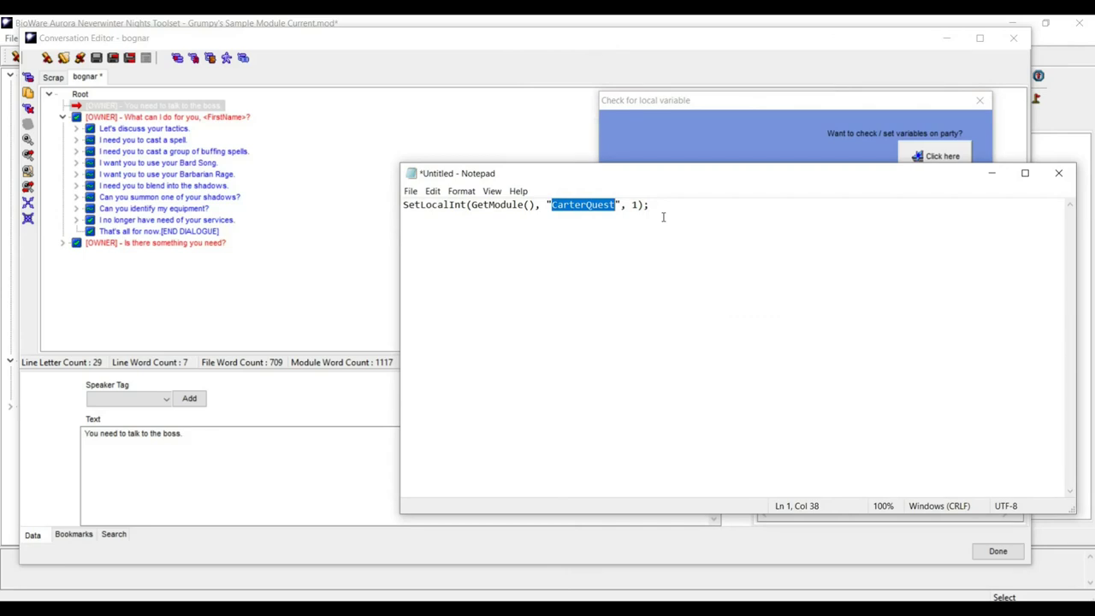
click(744, 108)
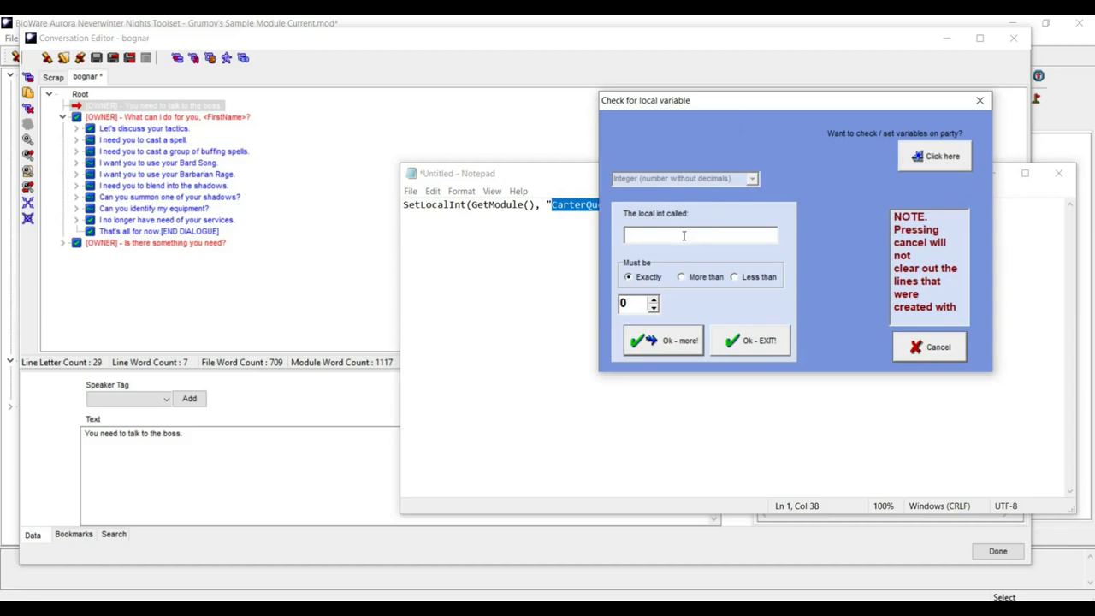
key(ctrl+v)
click(747, 342)
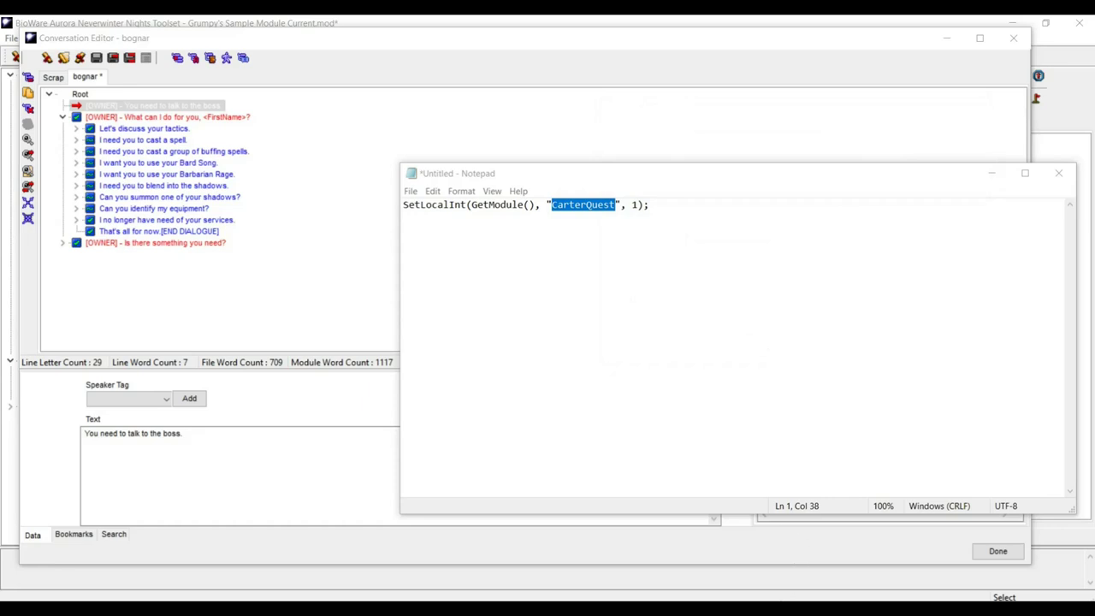
- Copy the generated StartingConditional script and return to the Conversation Editor
click(762, 592)
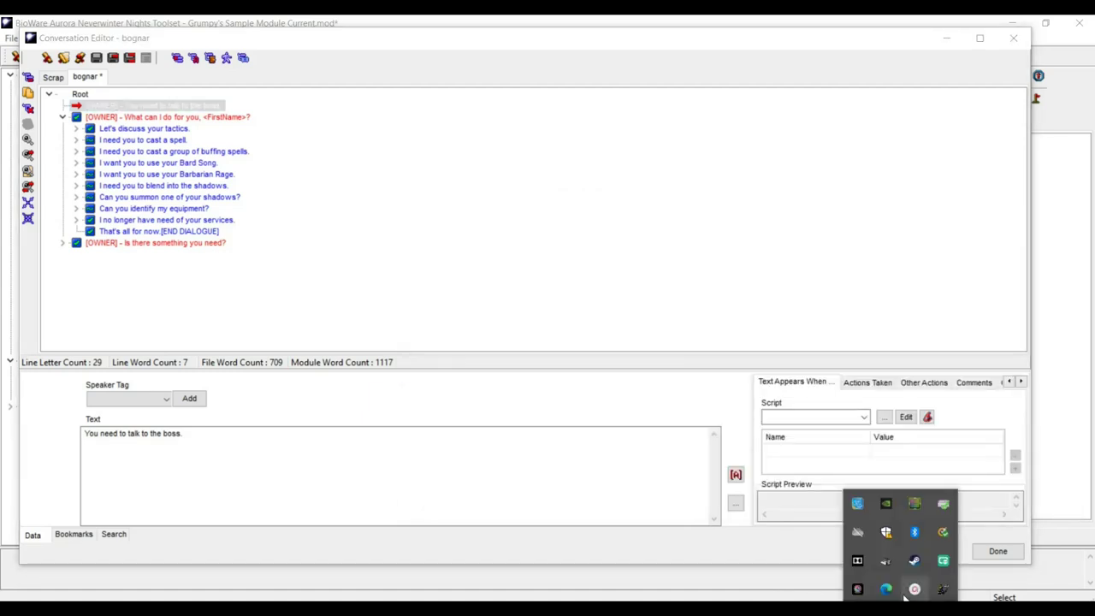
click(936, 585)
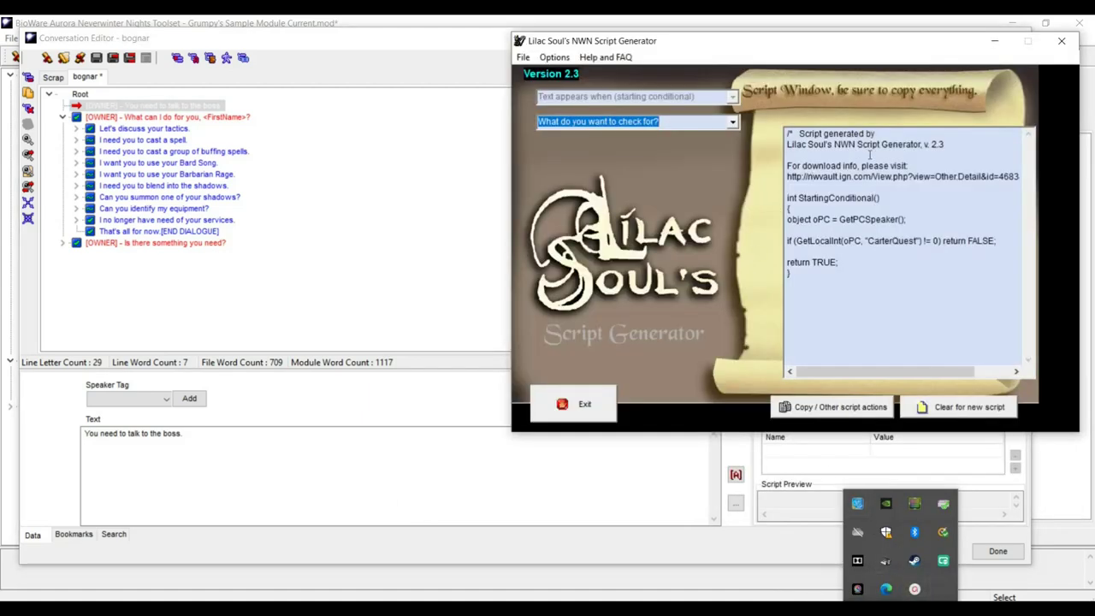
click(841, 287)
drag(800, 283, 786, 133)
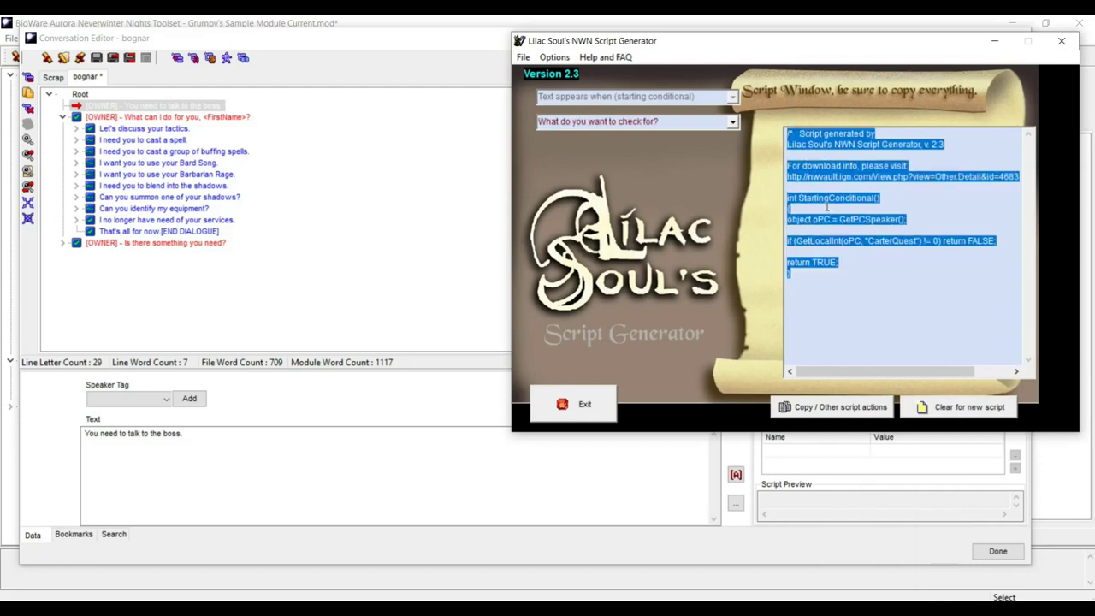
click(432, 52)
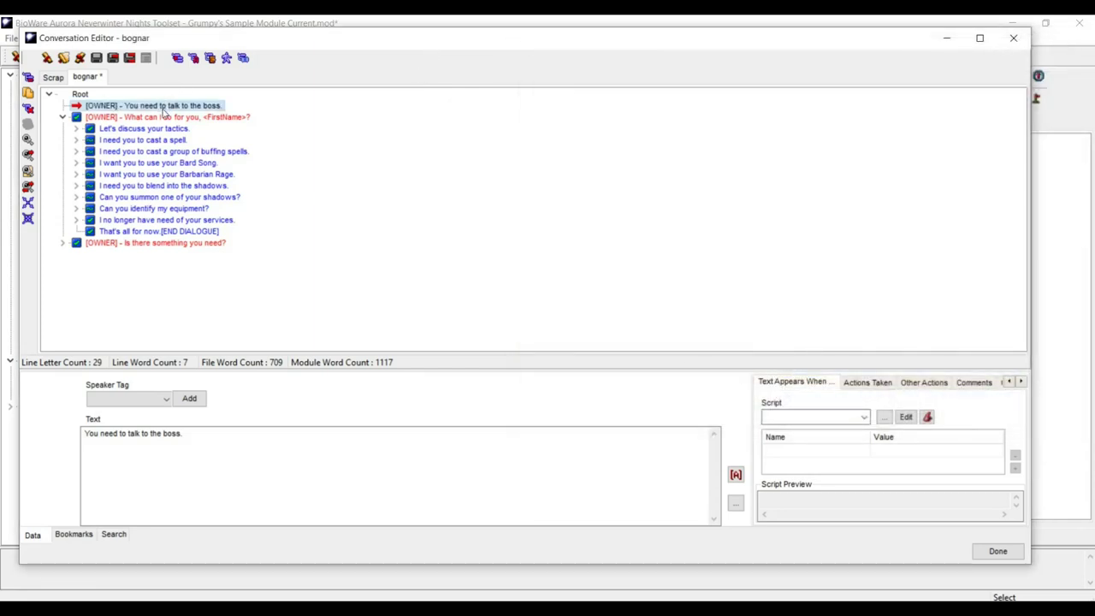
- Start a new Text Appears When script for the greeting and paste in the generated CarterQuest check
click(813, 420)
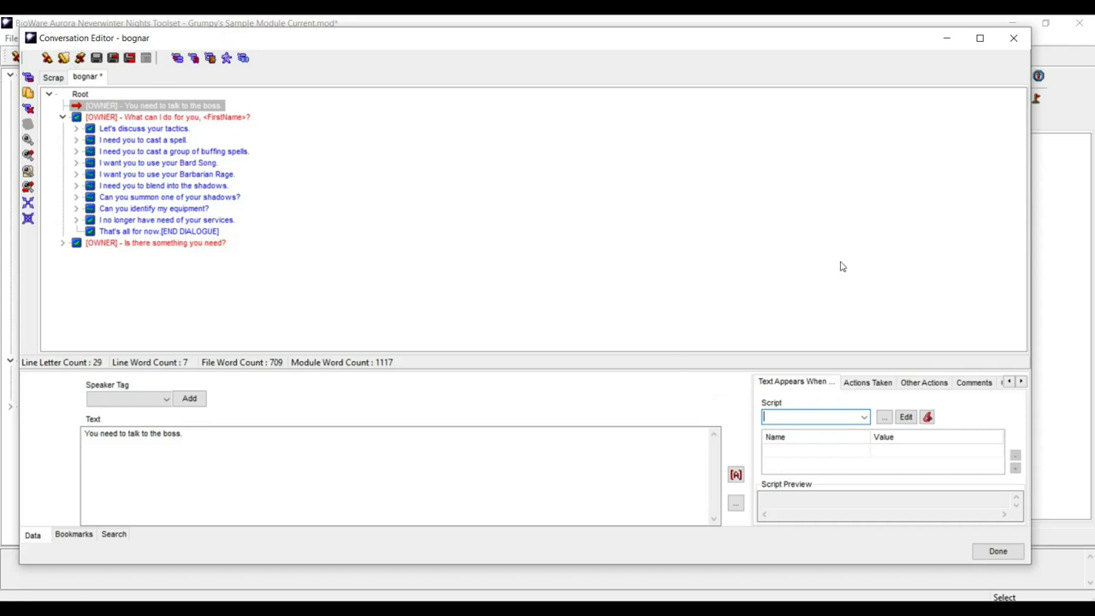
click(905, 417)
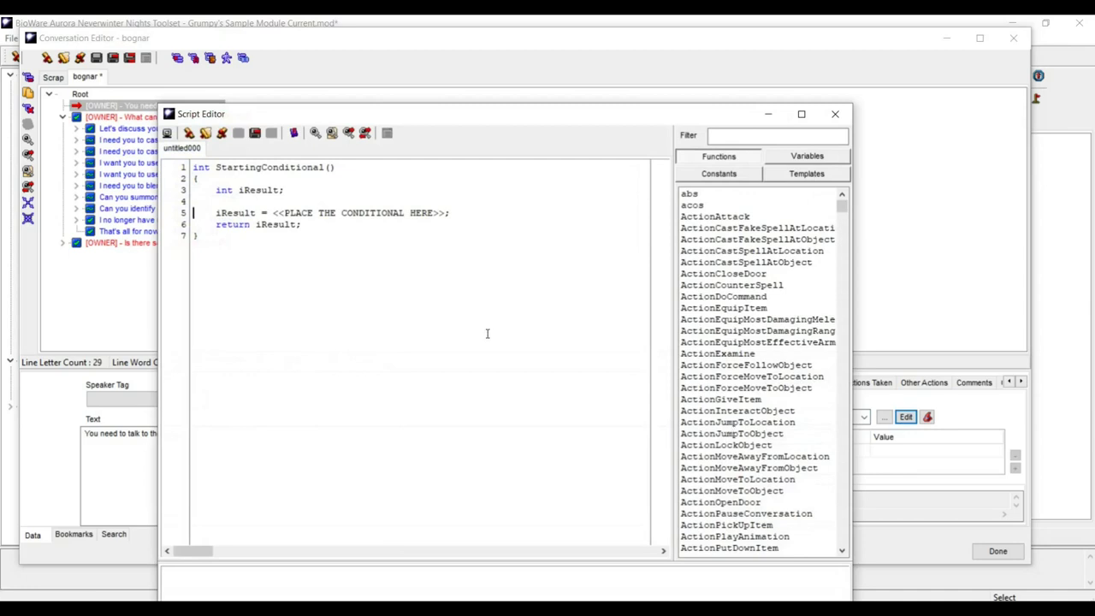
key(ctrl+a)
text(/*   Script generated by Lilac Soul's NWN Script Generator, v. 2.3  For download info, please visit: http://nwvault.ign.com/View.php?view=Other.Detail&id=4683&id=625    */  int StartingConditional() { object oPC = GetPCSpeaker();  if (GetLocalInt(oPC, "CarterQuest") != 0) return FALSE;  return TRUE; })
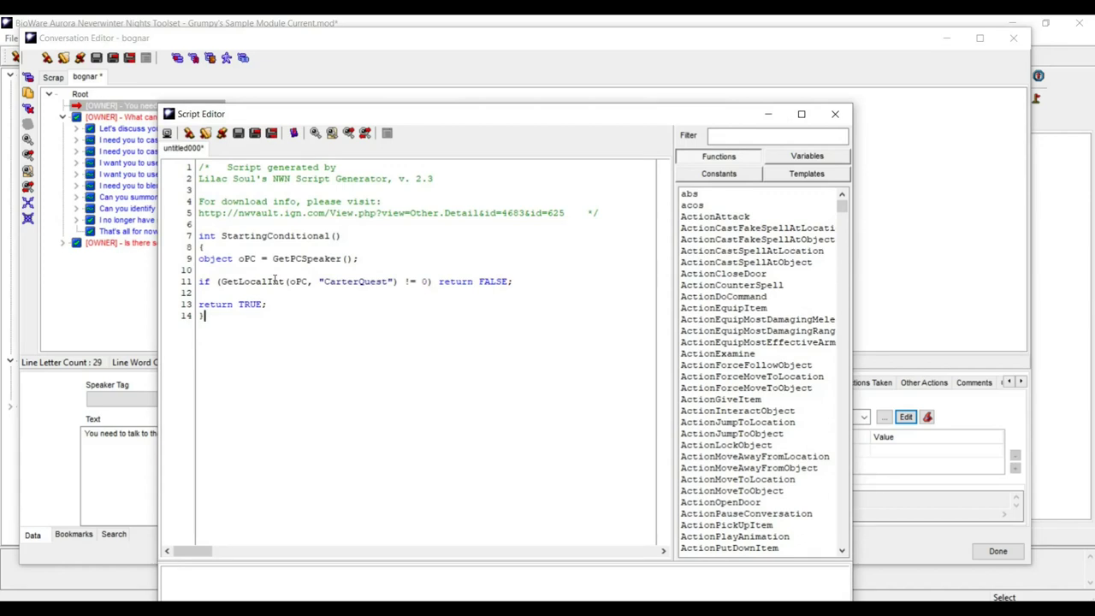
- Save the condition script as chk_boggynothire and close the Script Editor
click(256, 135)
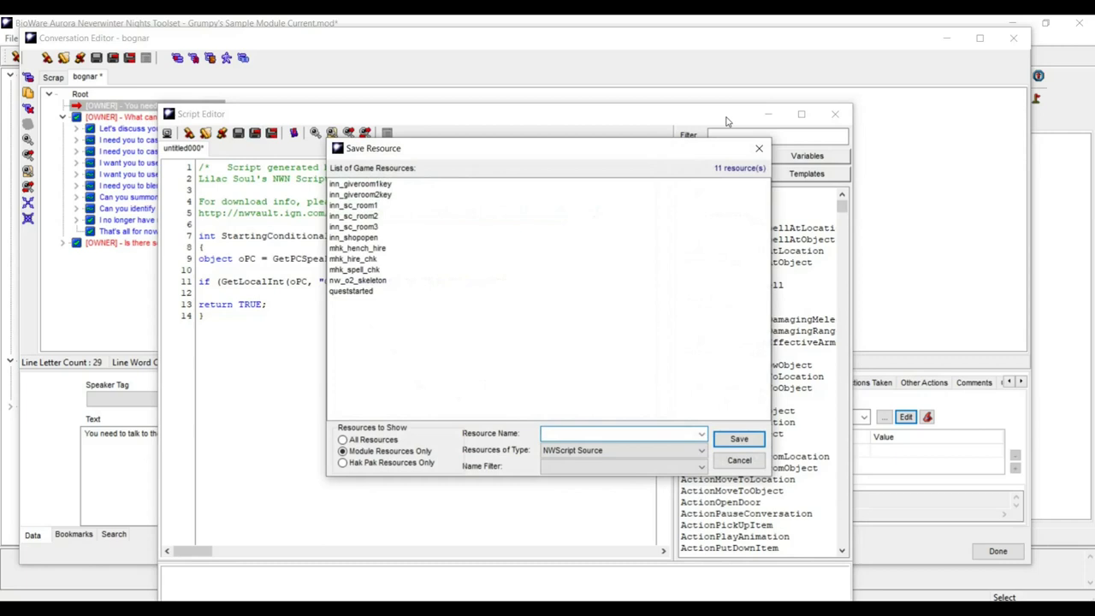
text(boggynothire)
key(Home)
text(chk_)
click(728, 443)
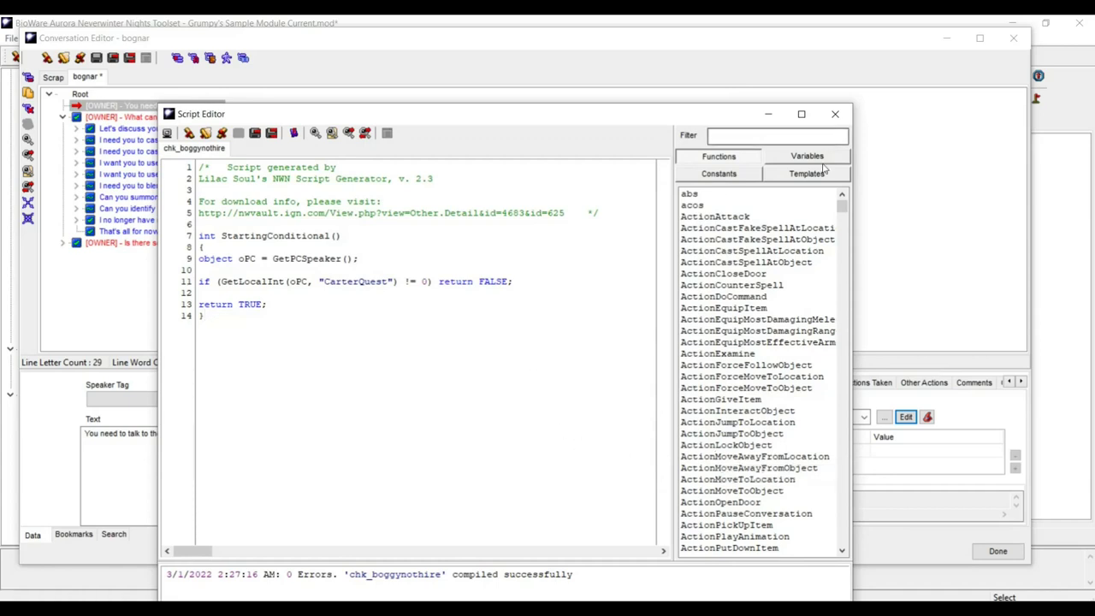
drag(647, 117, 746, 46)
click(967, 566)
click(966, 565)
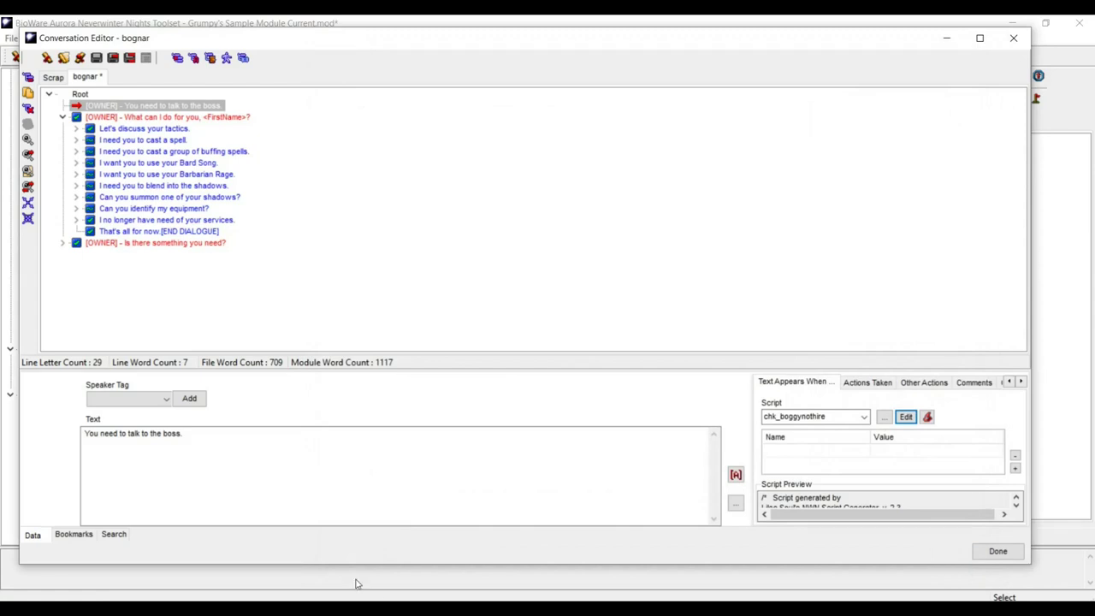
- Collapse the 'How should I behave?', 'Let's discuss your tactics' and 'What can I do for you' branches
click(61, 117)
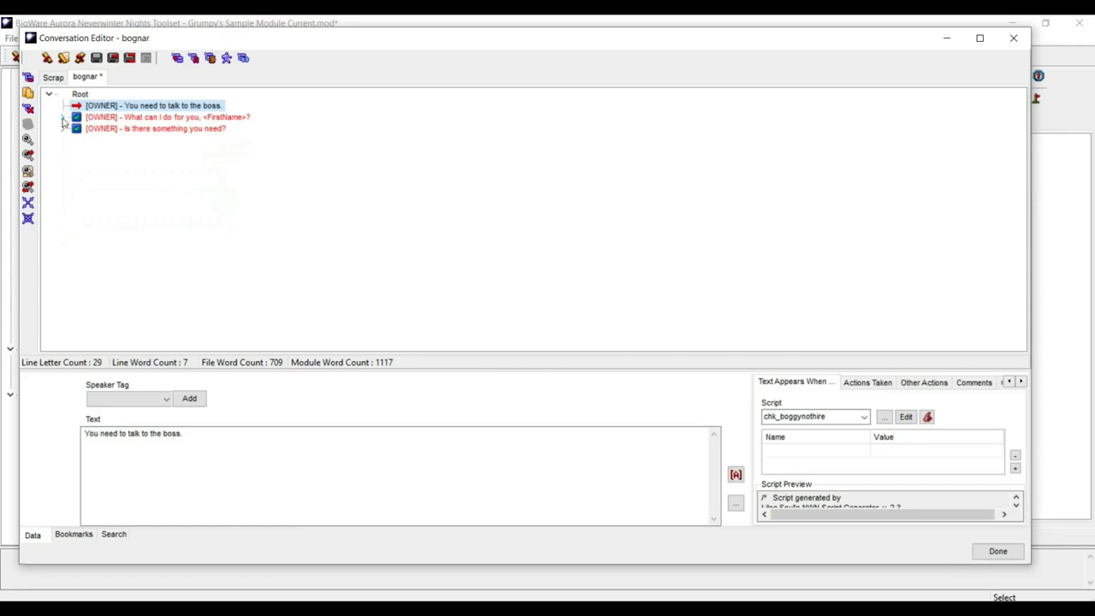
click(61, 117)
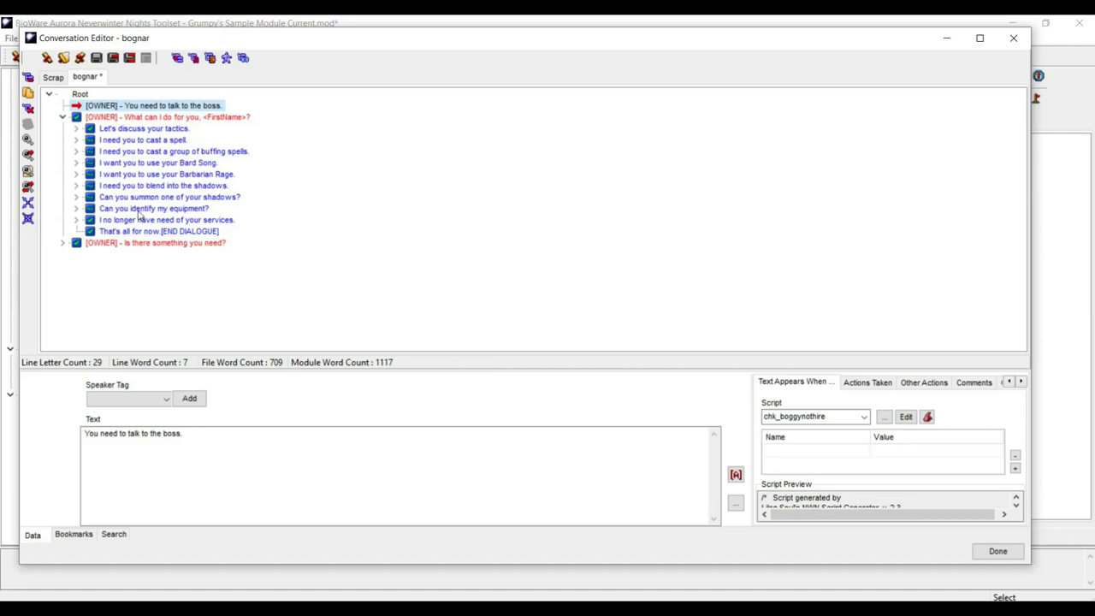
click(134, 141)
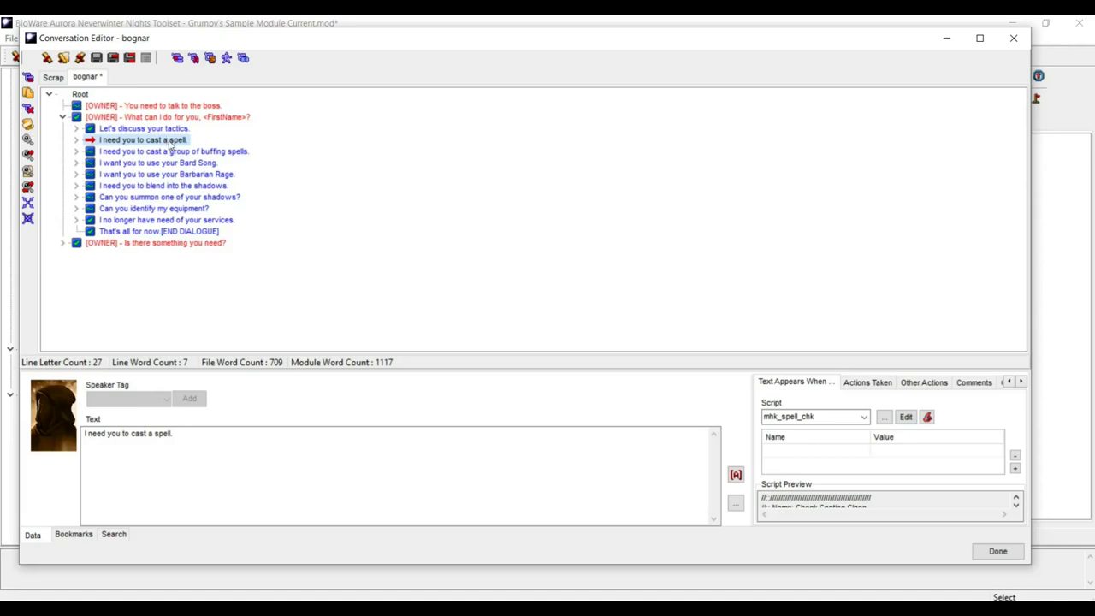
click(76, 129)
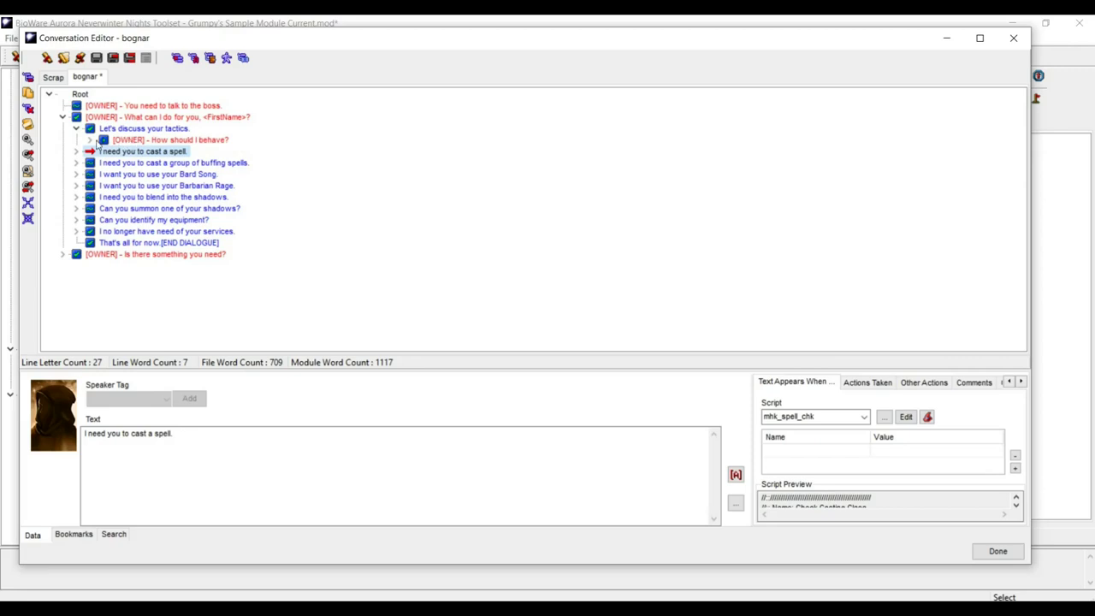
click(91, 141)
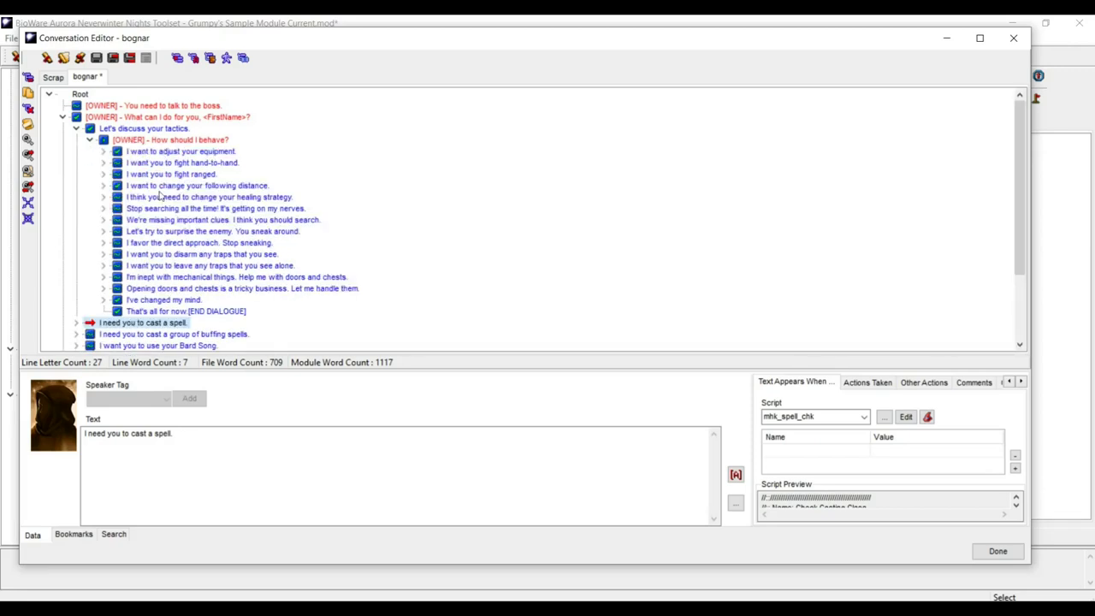
click(90, 140)
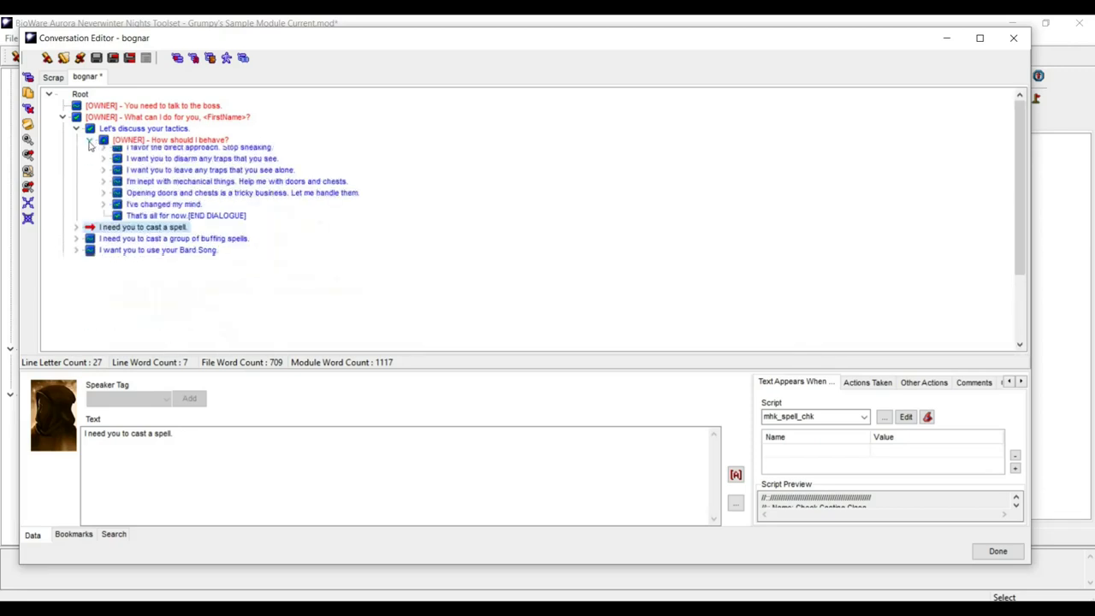
click(77, 130)
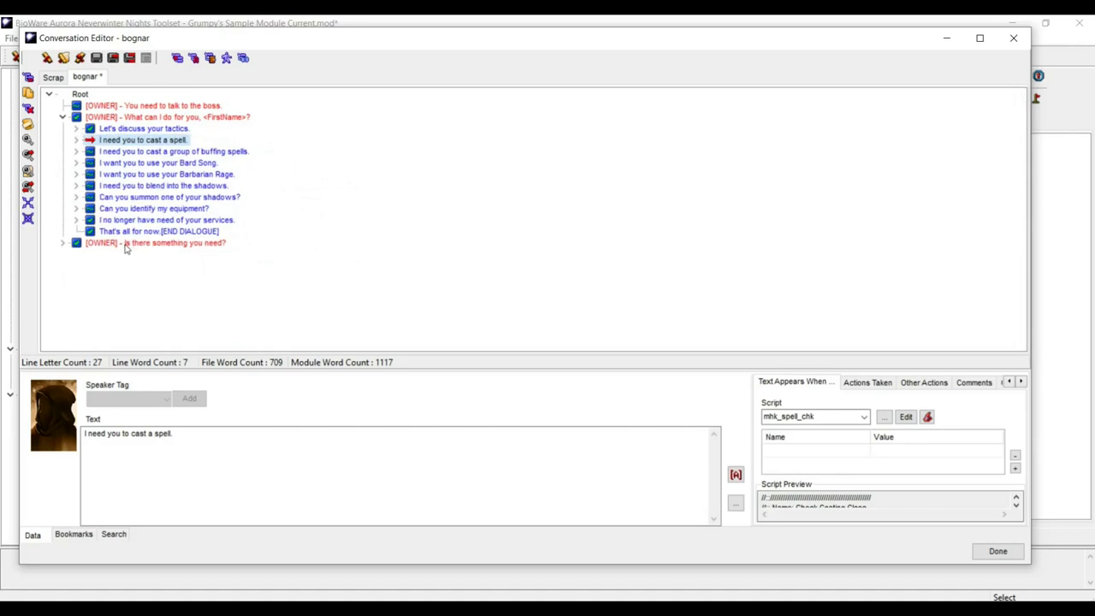
click(65, 119)
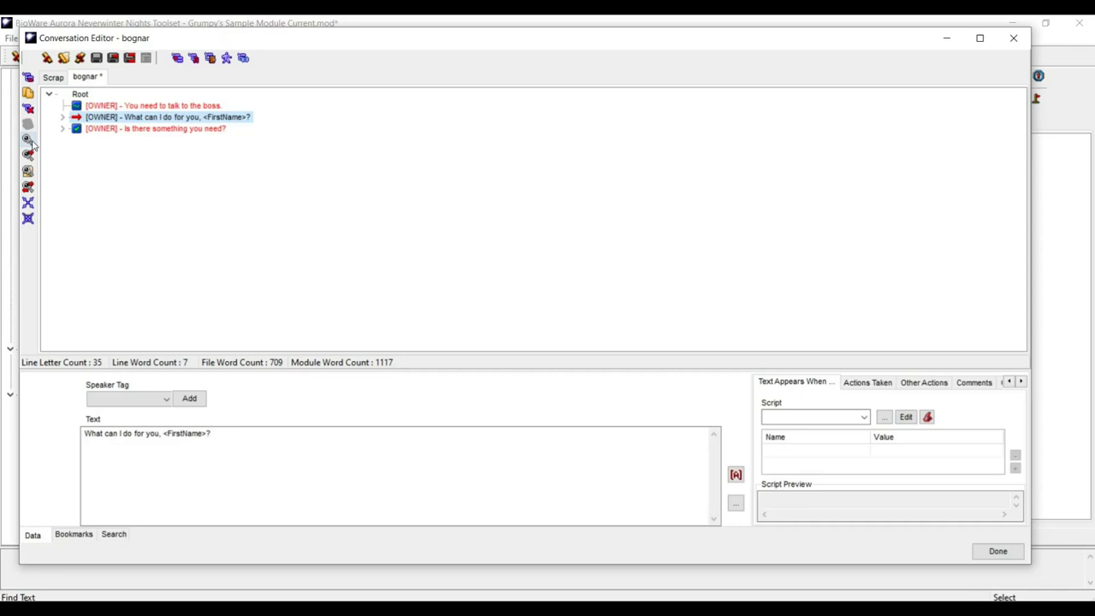
- Expand the 'What can I do for you, <FirstName>?' greeting to list its player replies
click(62, 117)
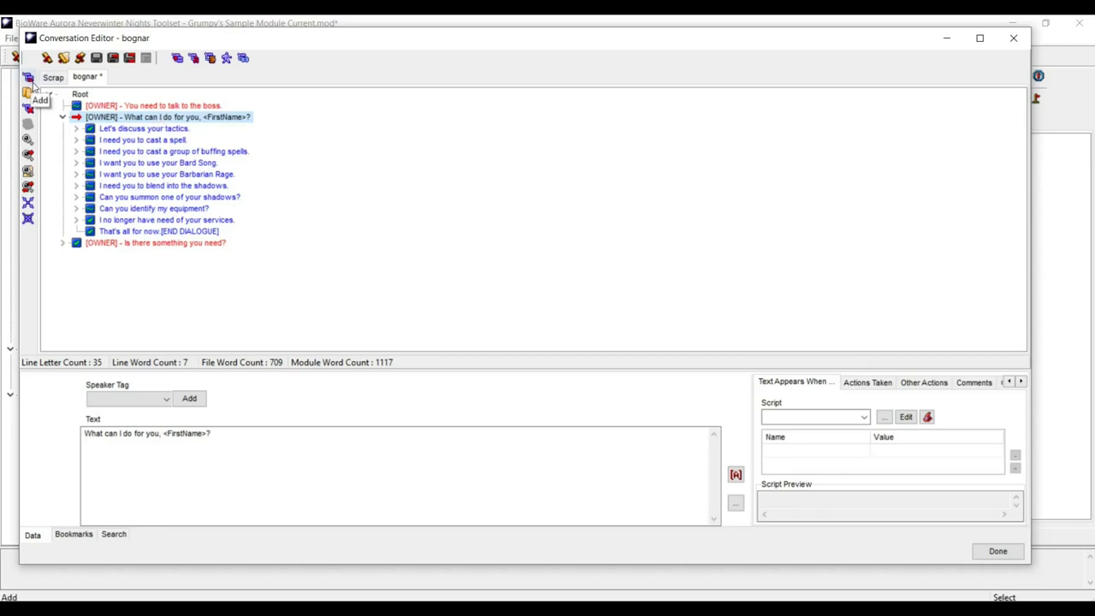
- Add the player reply 'I want you to follow me from now on' and move it to the top
click(28, 78)
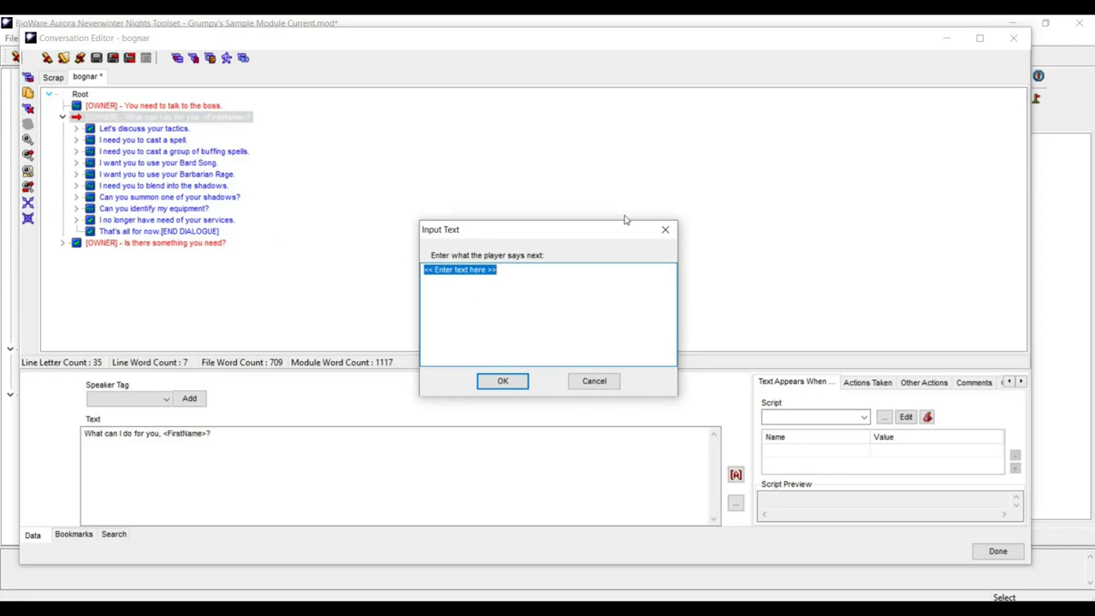
text(I wan)
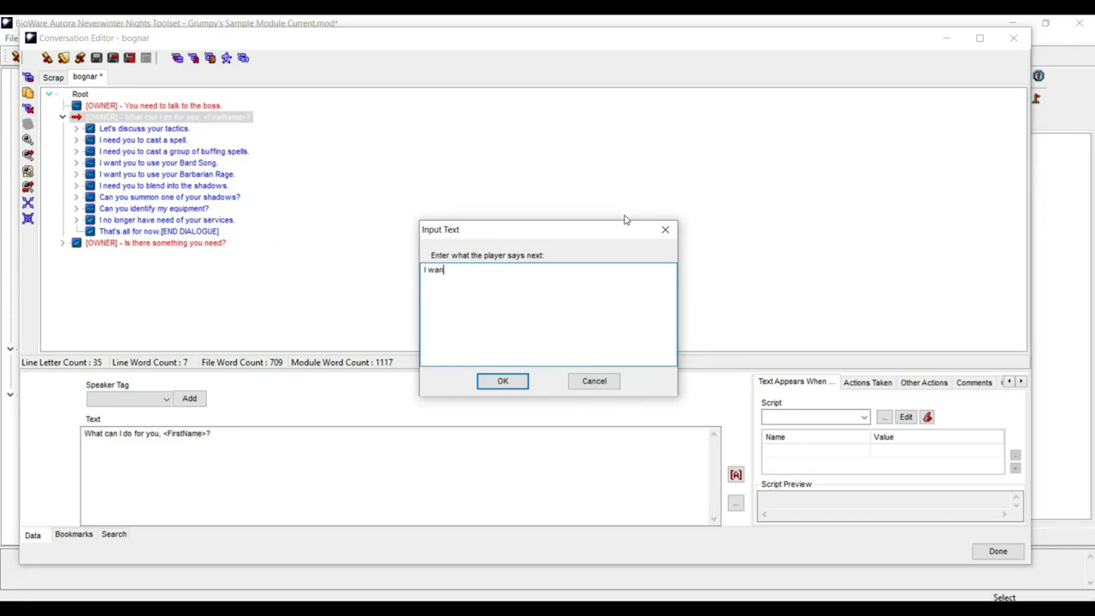
text(t you to follow me from now )
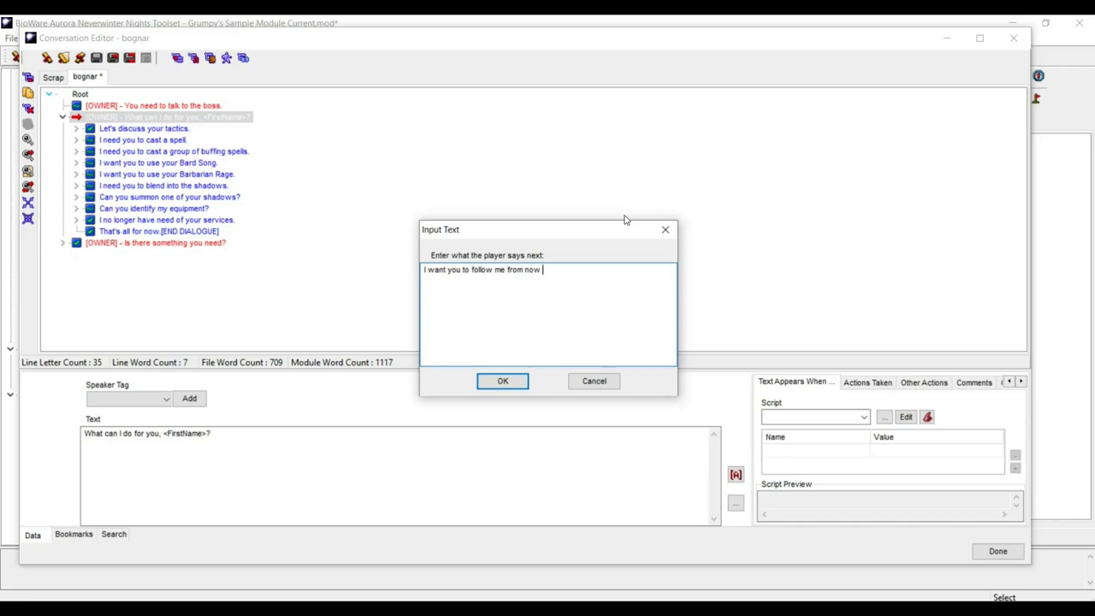
text(on.)
click(501, 382)
drag(120, 246, 125, 130)
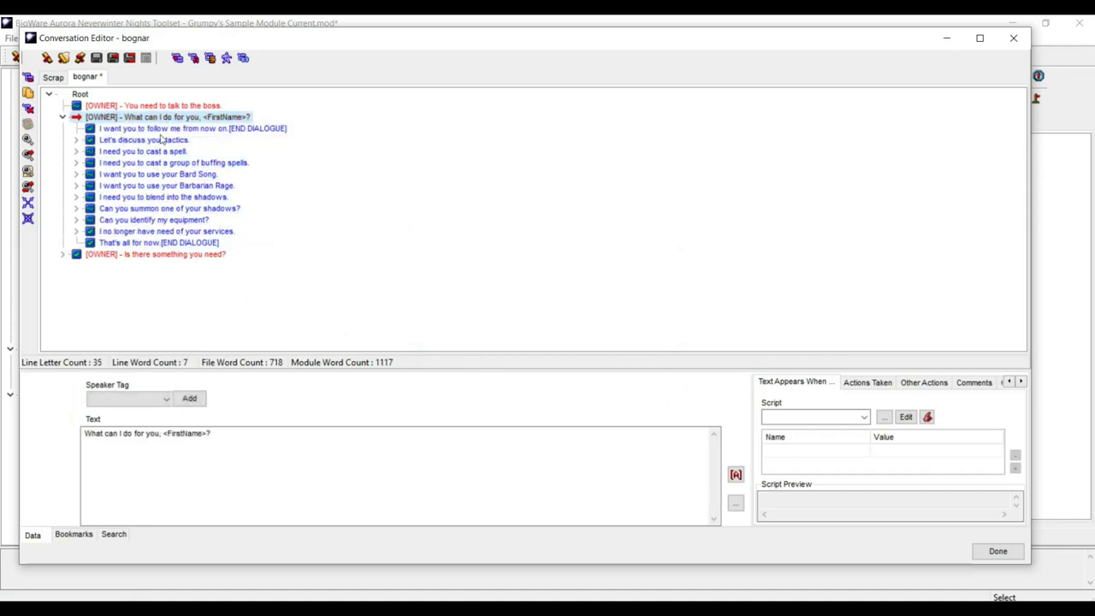
click(162, 130)
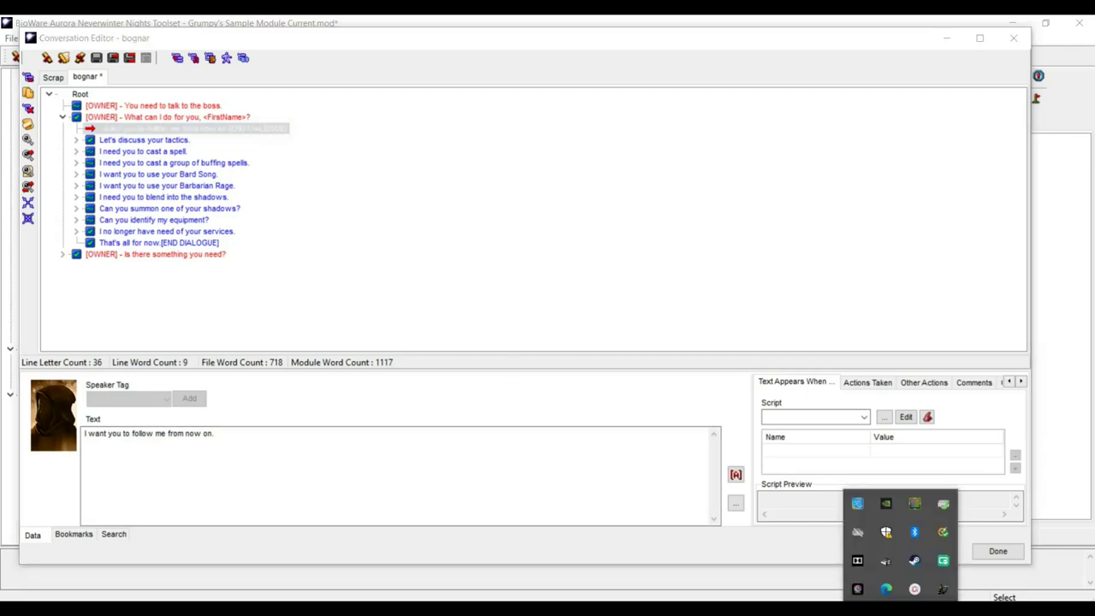
- In Lilac Soul's generator, clear the old script and start a Normal script called from a conversation
click(945, 591)
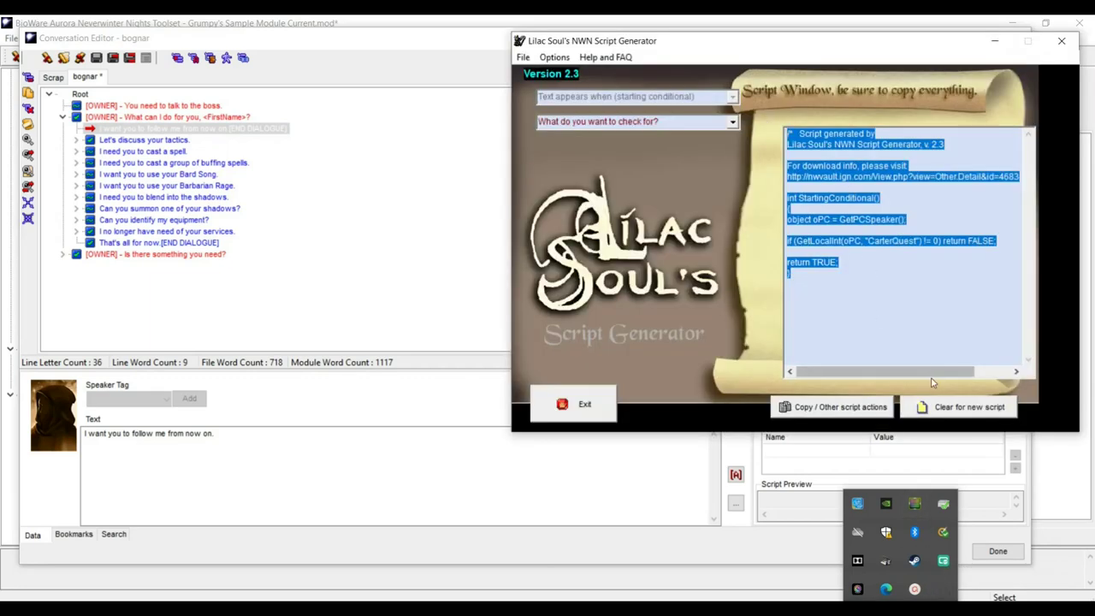
click(947, 404)
click(747, 293)
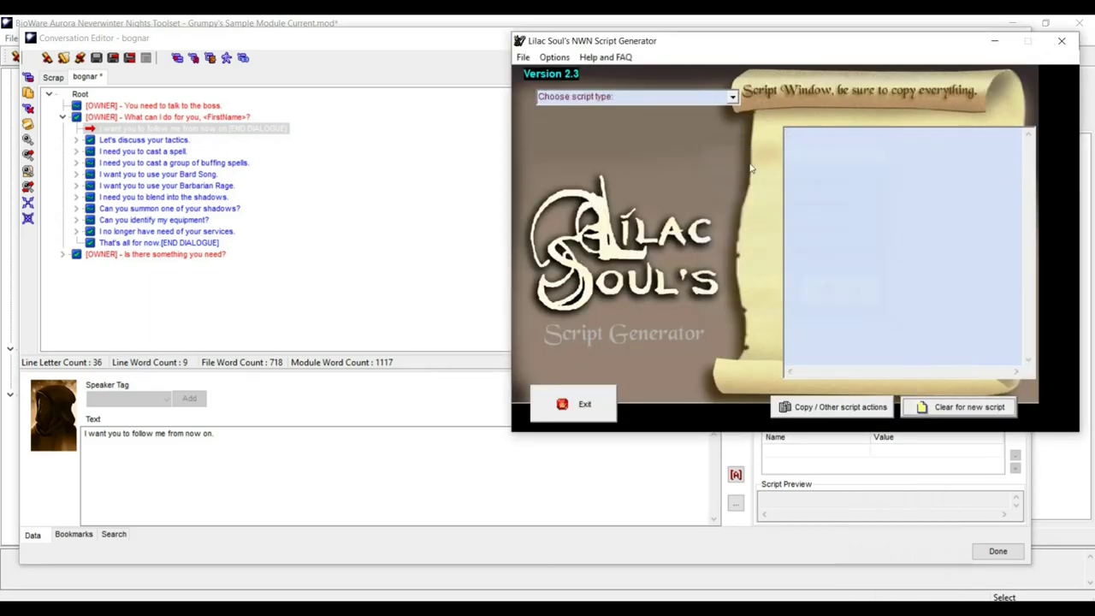
click(732, 98)
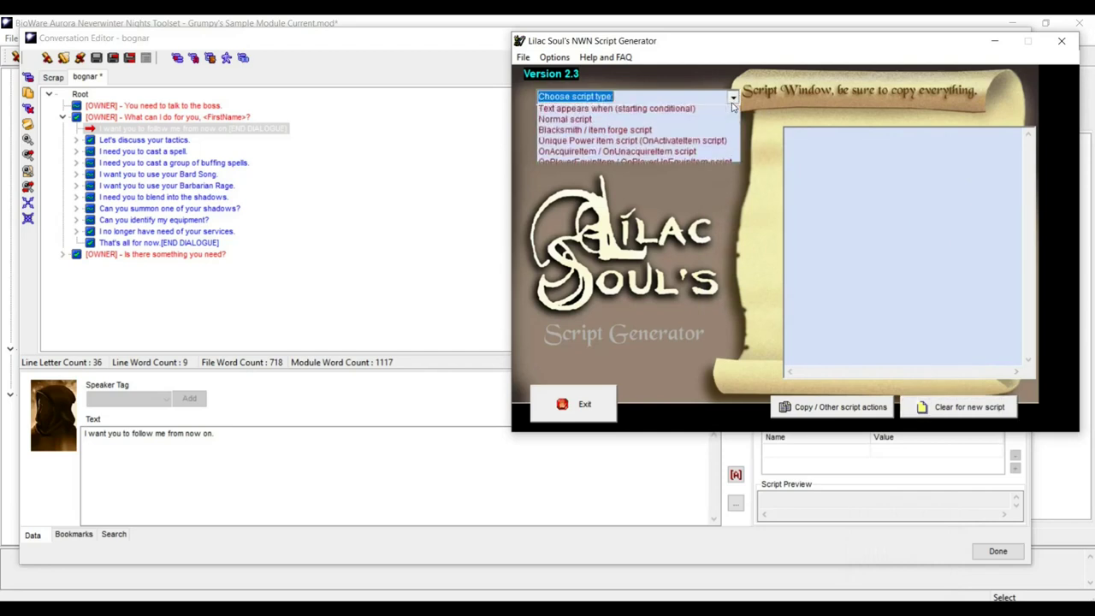
click(680, 120)
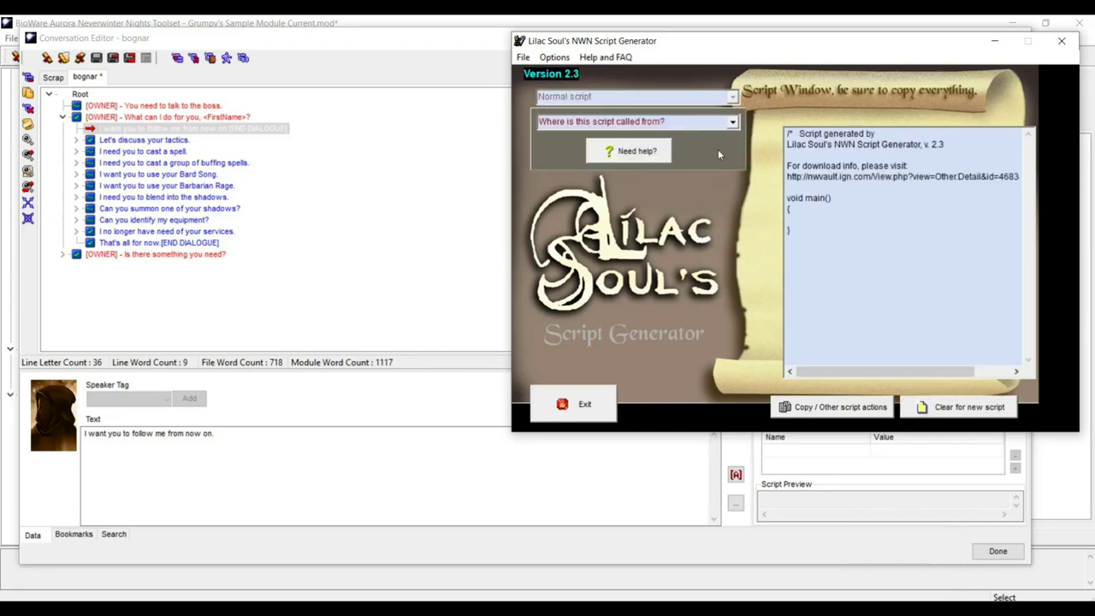
click(732, 122)
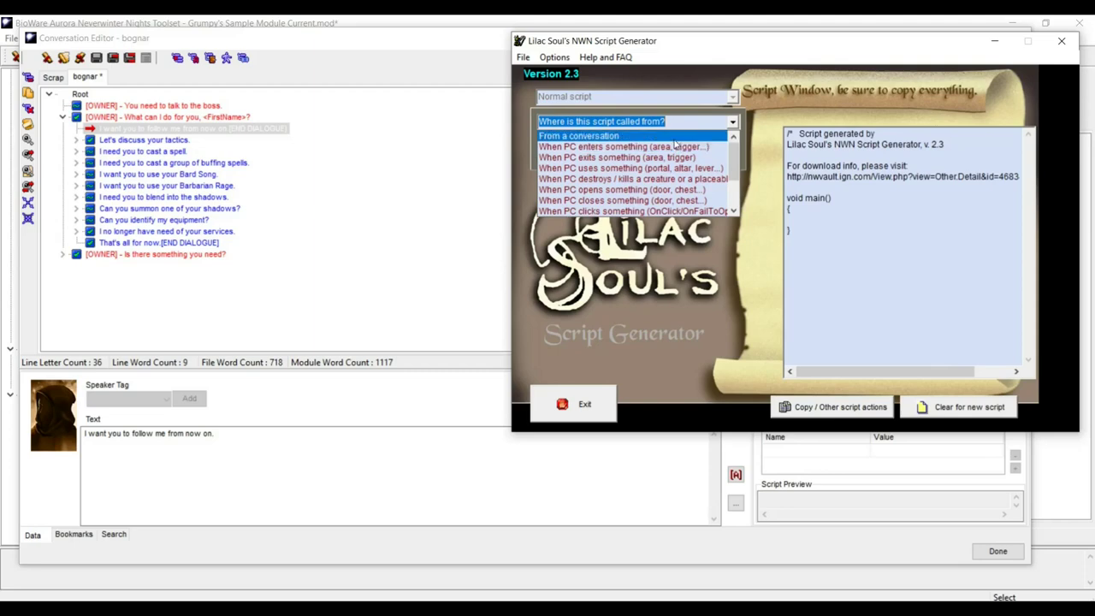
click(673, 137)
click(871, 302)
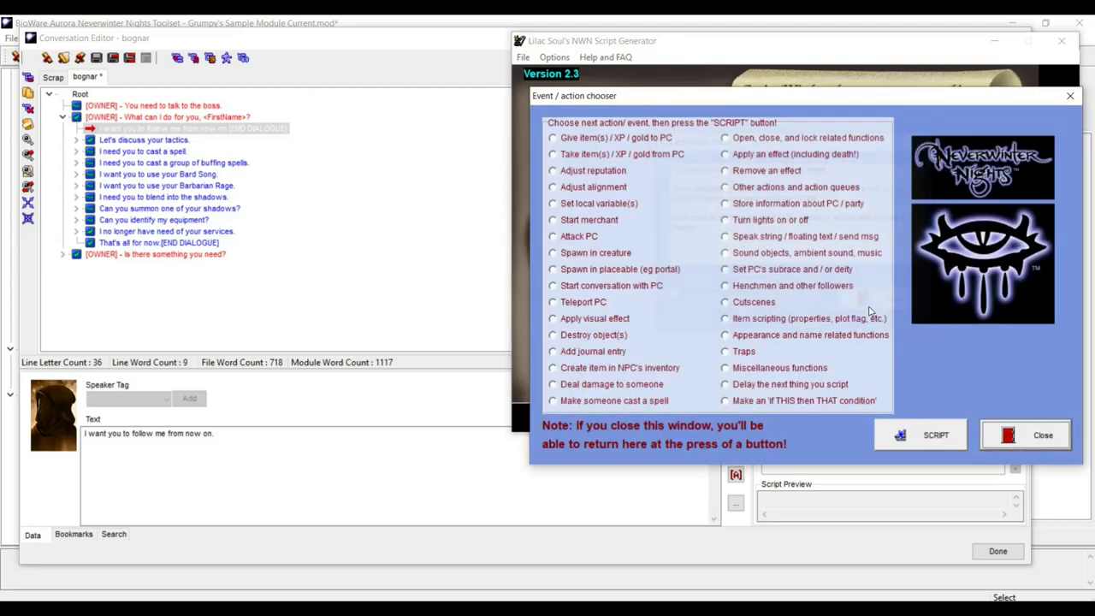
- Add the Henchmen action 'Add the NPC speaker as the PC's henchman' and select the generated script
click(724, 285)
click(929, 436)
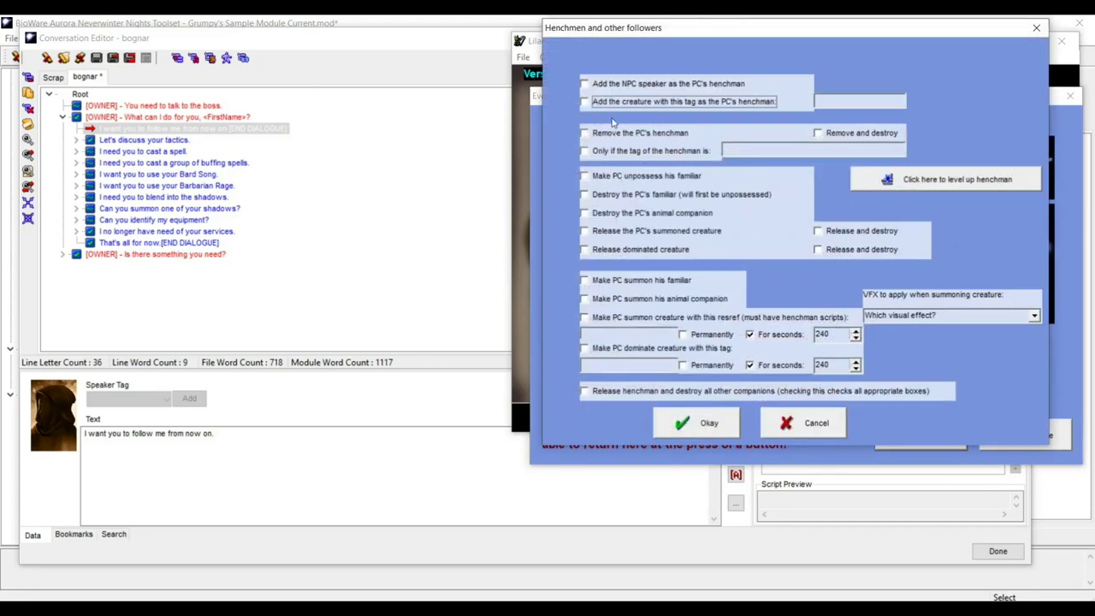
click(584, 84)
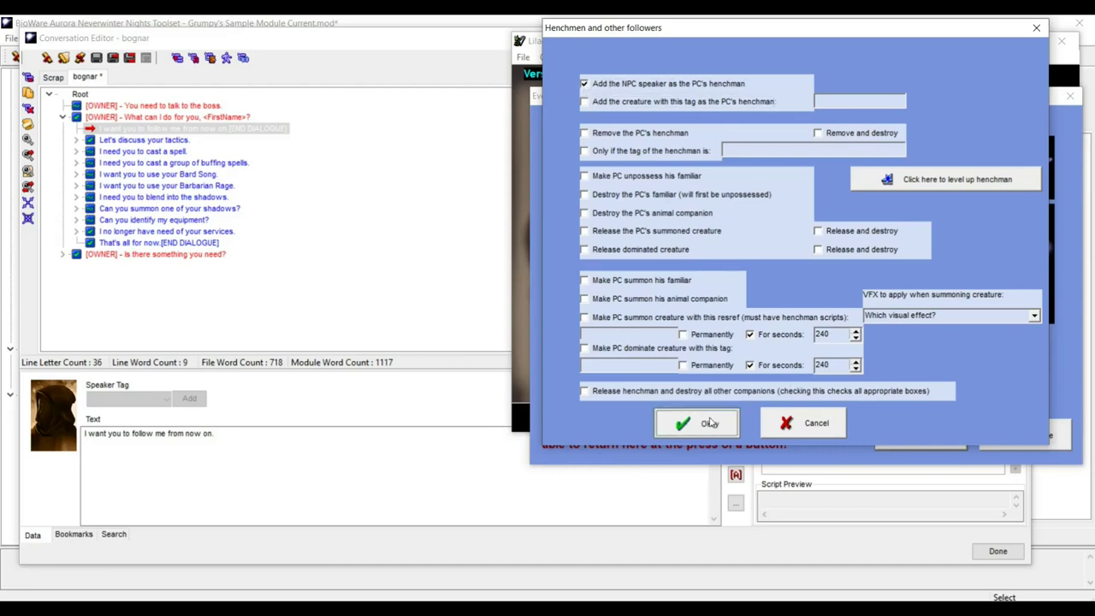
click(697, 423)
click(1020, 438)
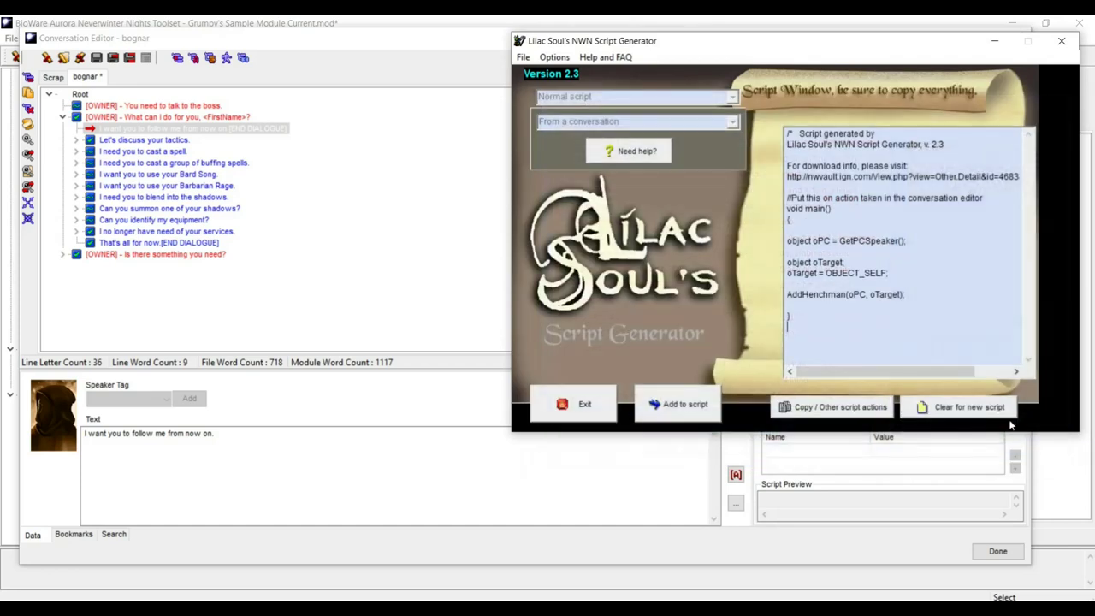
drag(821, 318, 734, 99)
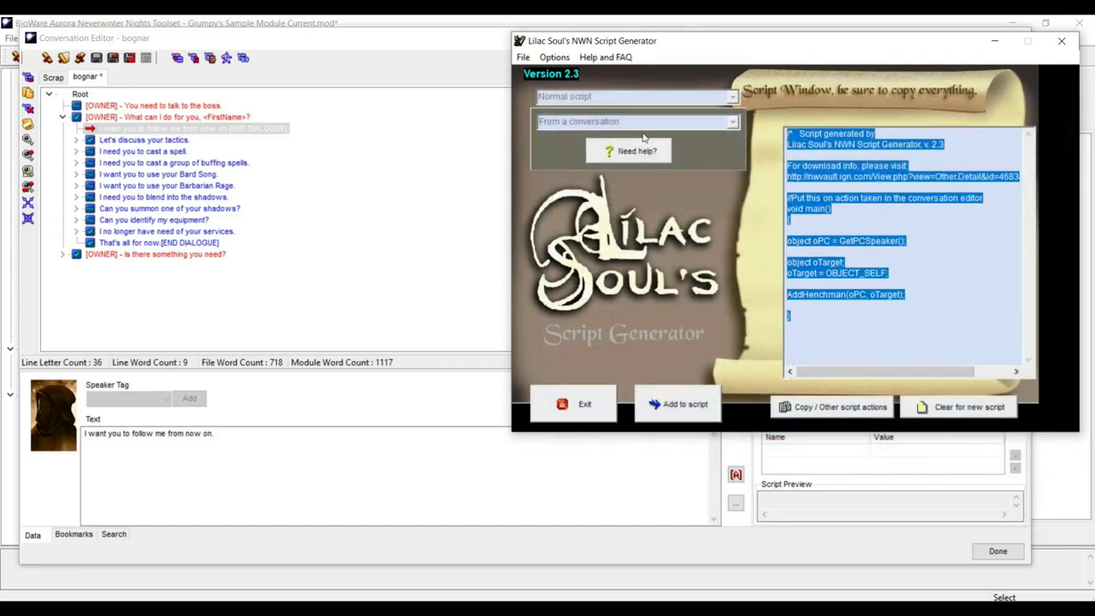
- Paste the henchman script as the follow-me line's action, saved and compiled as 'addhenchie'
click(130, 131)
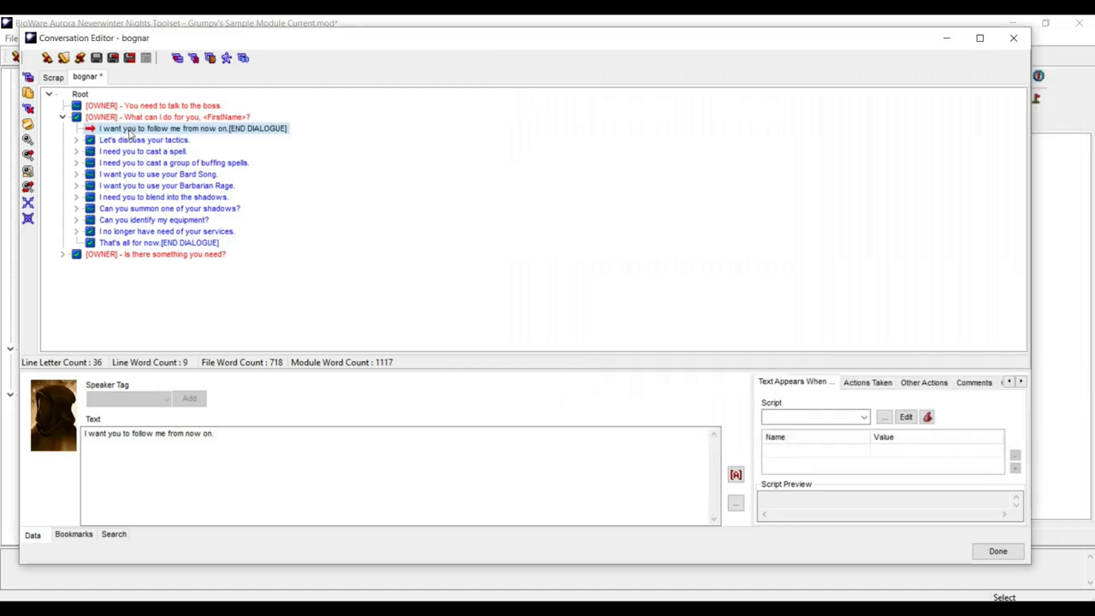
click(864, 383)
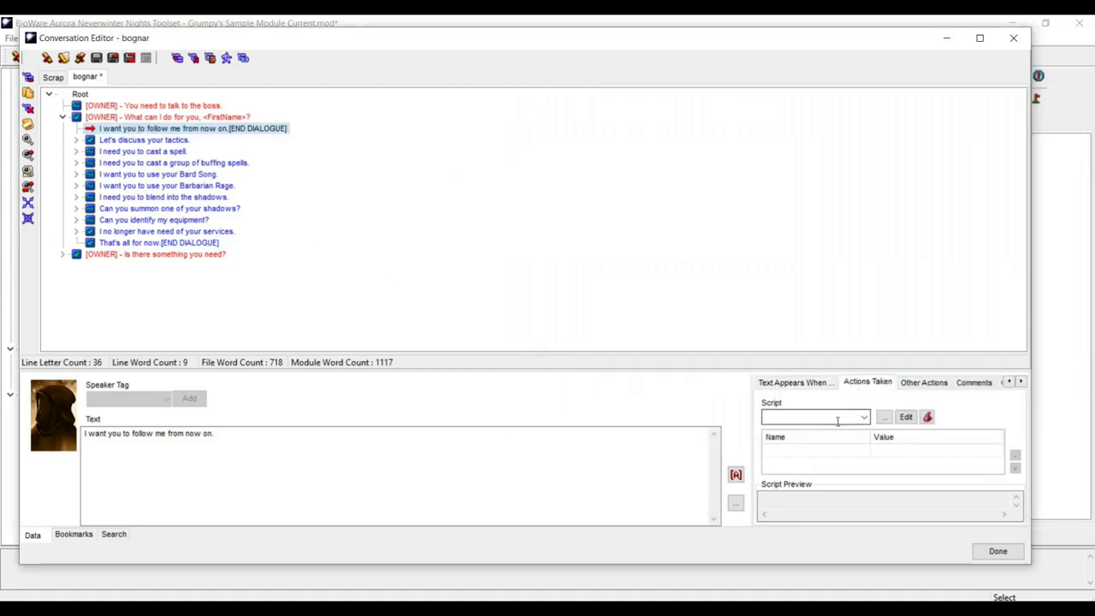
click(903, 417)
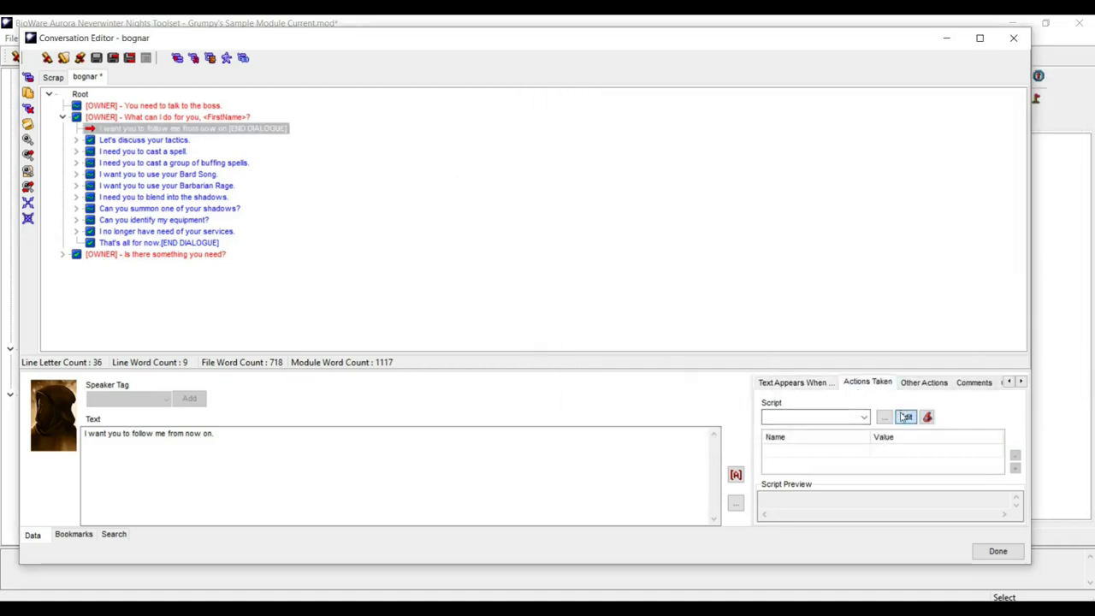
key(ctrl+a)
text(/*   Script generated by Lilac Soul's NWN Script Generator, v. 2.3  For download info, please visit: http://nwvault.ign.com/View.php?view=Other.Detail&id=4683&id=625    */  //Put this on action taken in the conversation editor void main() {  object oPC = GetPCSpeaker();  object oTarget; oTarget = OBJECT_SELF;  AddHenchman(oPC, oTarget);  })
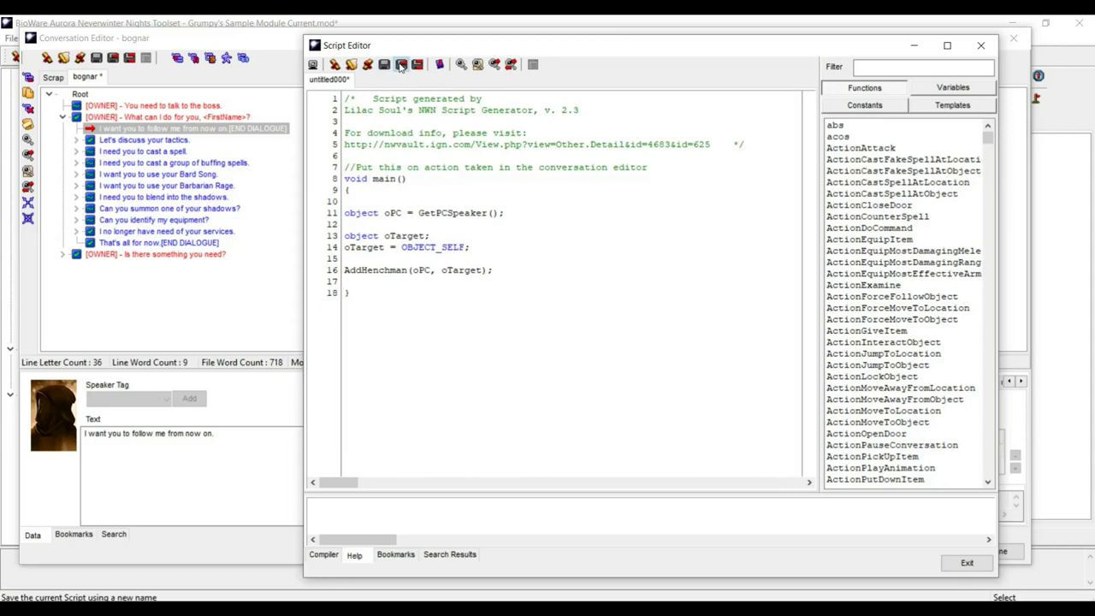
click(401, 65)
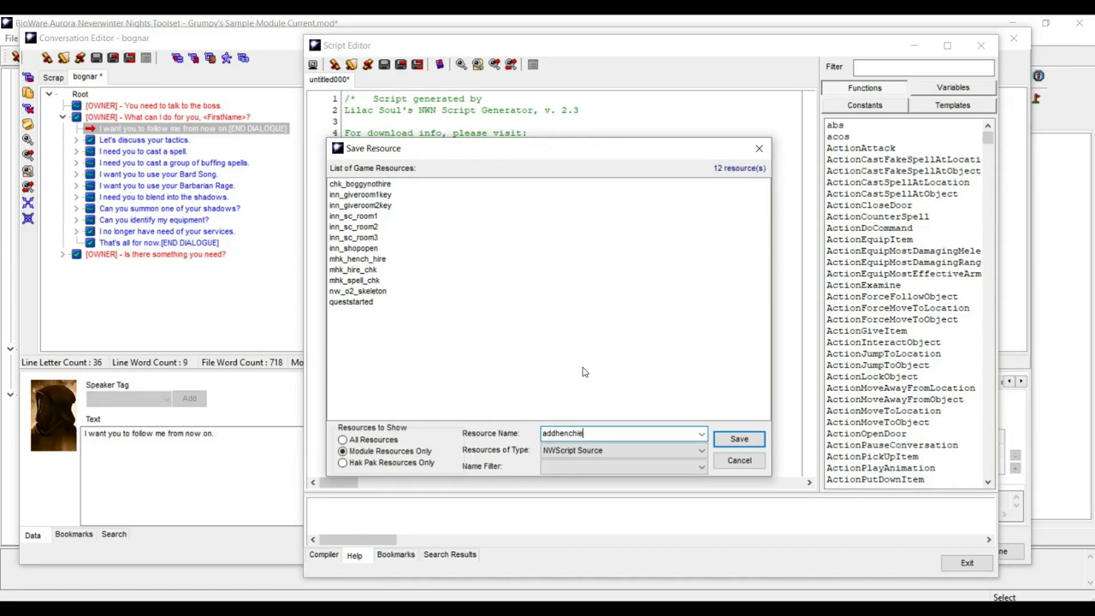
click(732, 442)
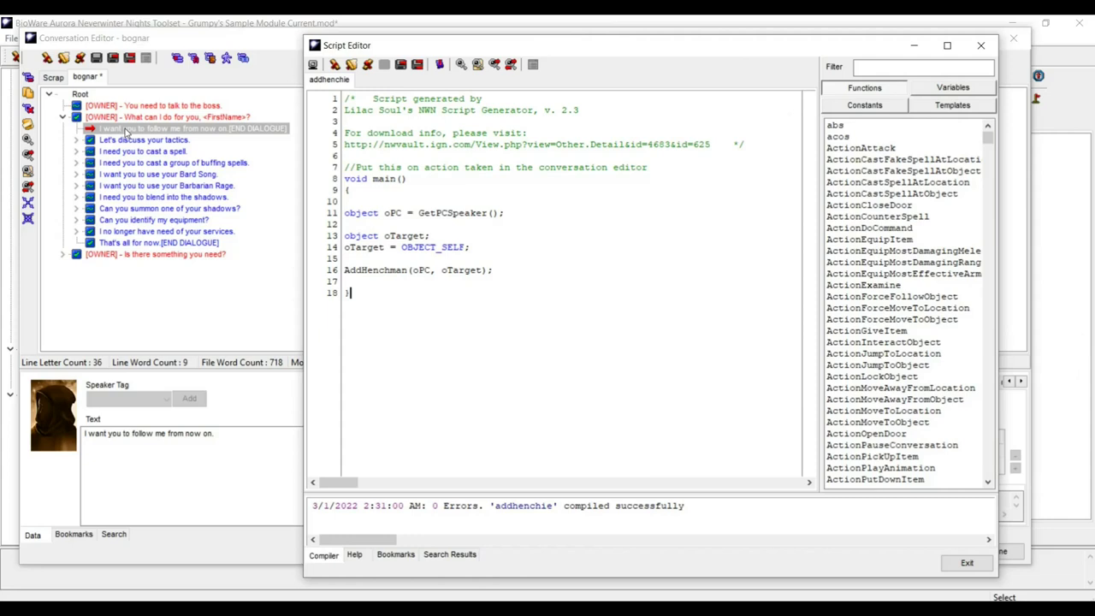
click(956, 568)
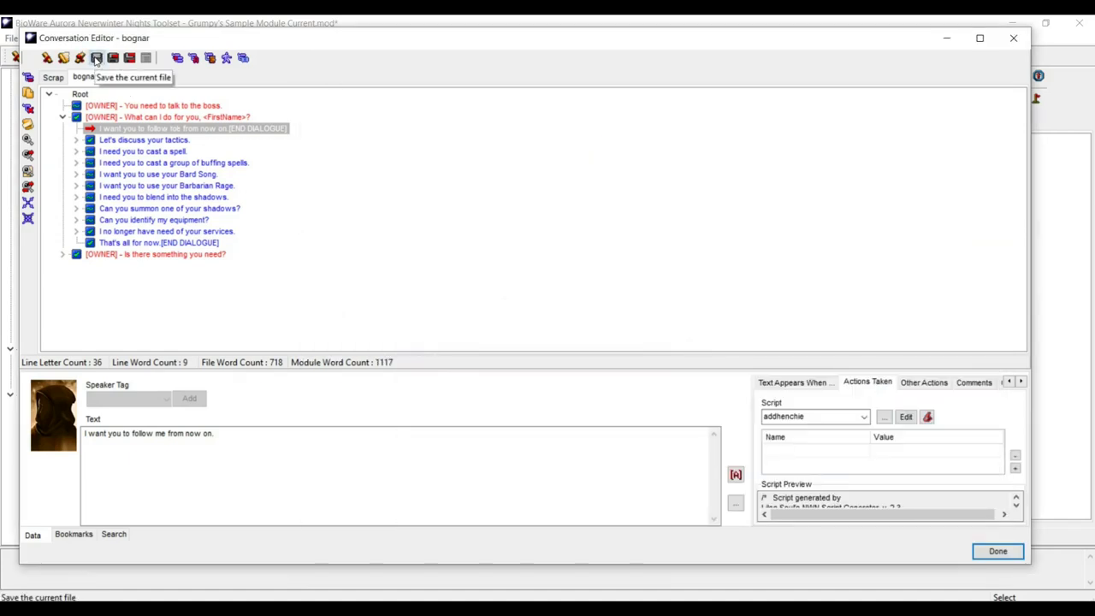
- Collapse the greeting, close the Conversation Editor and Creature Properties, then reframe the inn view
click(63, 117)
drag(159, 104, 154, 109)
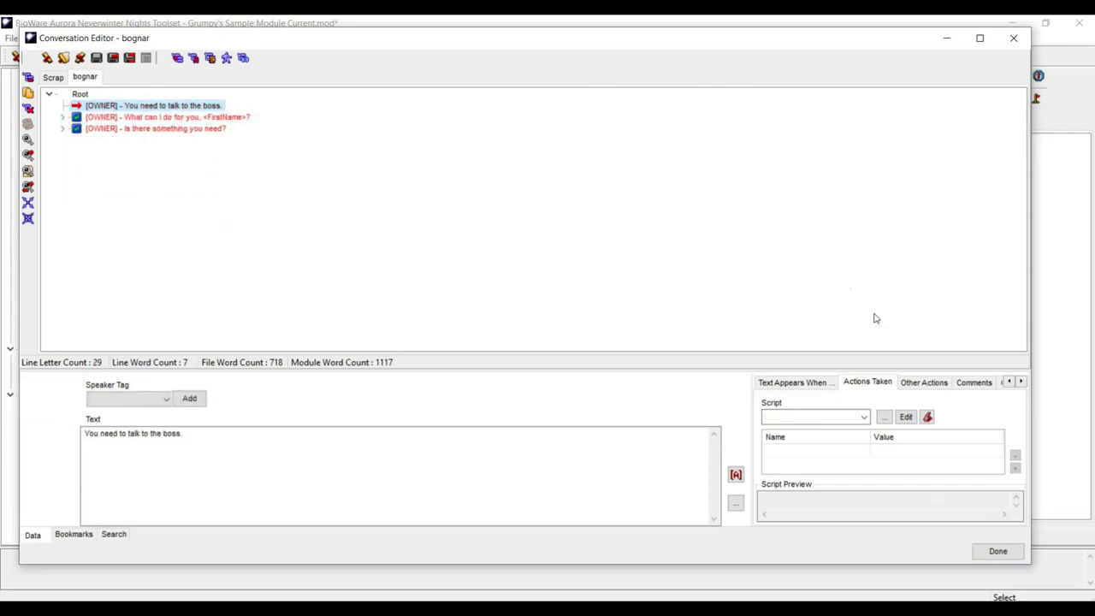
click(998, 552)
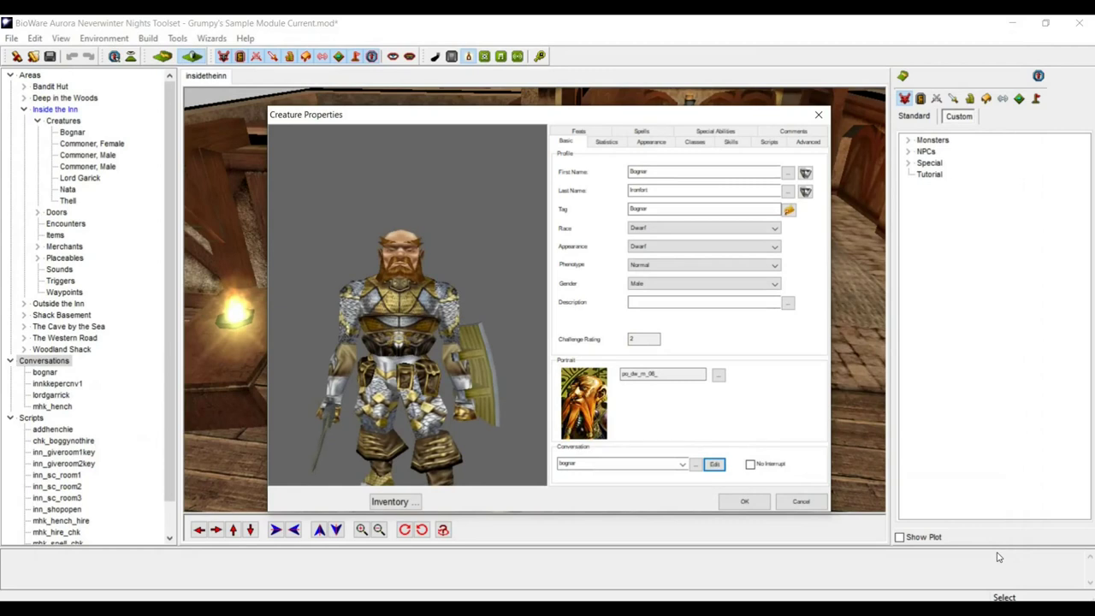
click(736, 506)
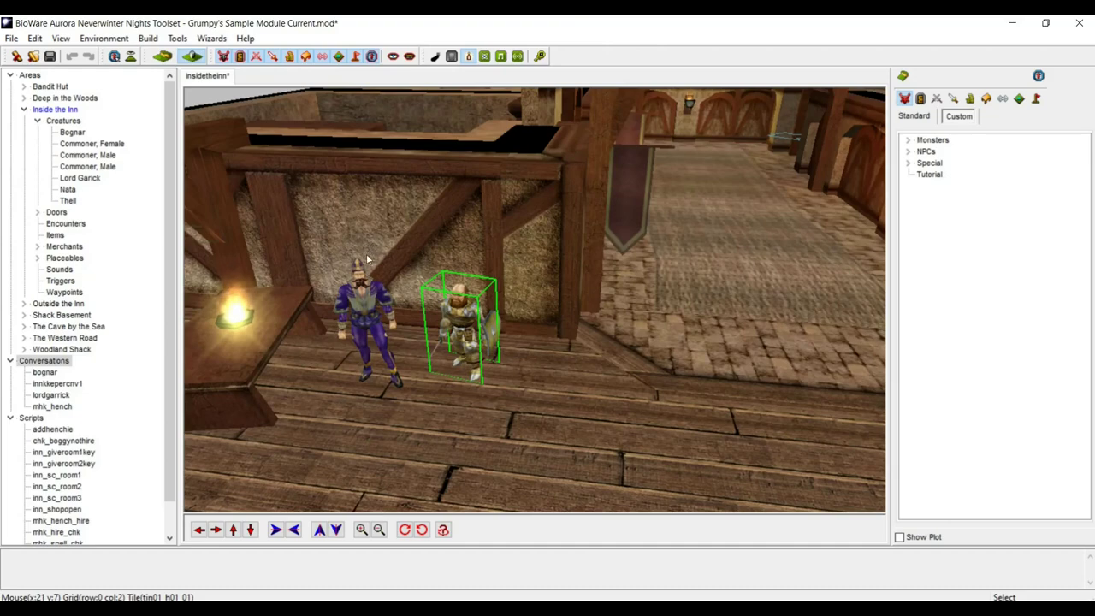
scroll(378, 288, down, 5)
middle_drag(403, 272, 380, 416)
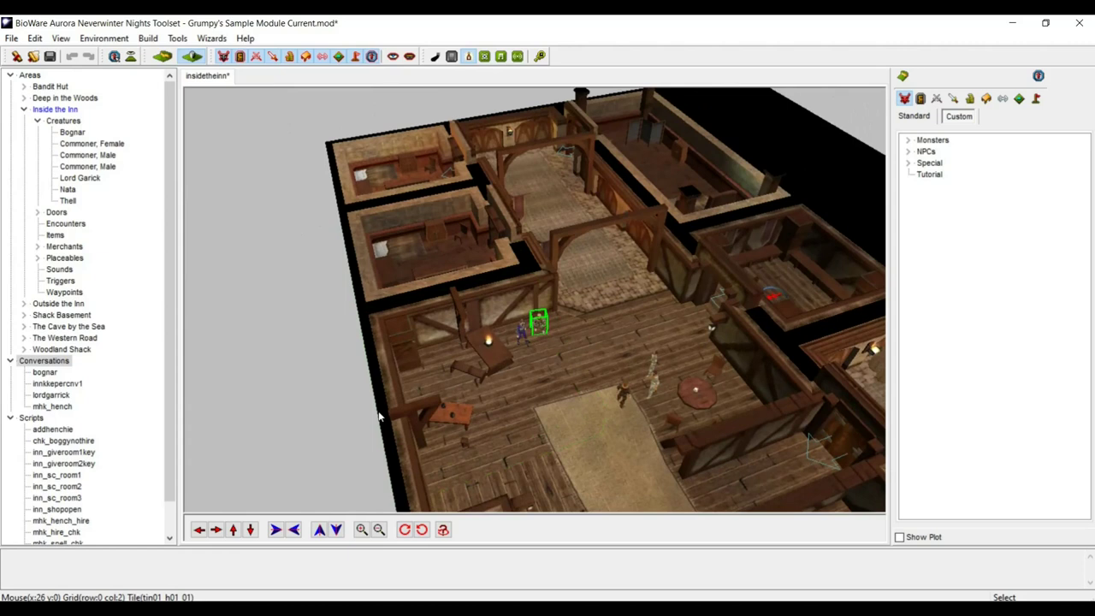